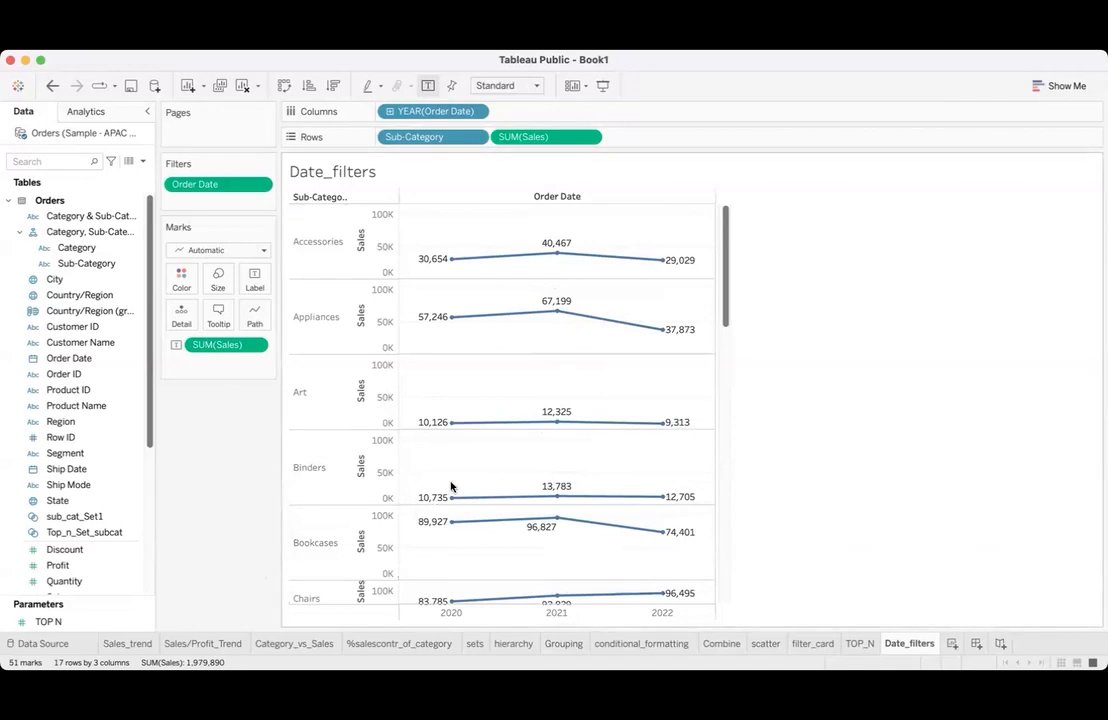
# - Remove the existing Order Date filter from the Date_filters worksheet
pyautogui.scroll(-3, 452, 490)
pyautogui.scroll(3, 452, 490)
pyautogui.moveTo(226, 186); pyautogui.dragTo(205, 483)
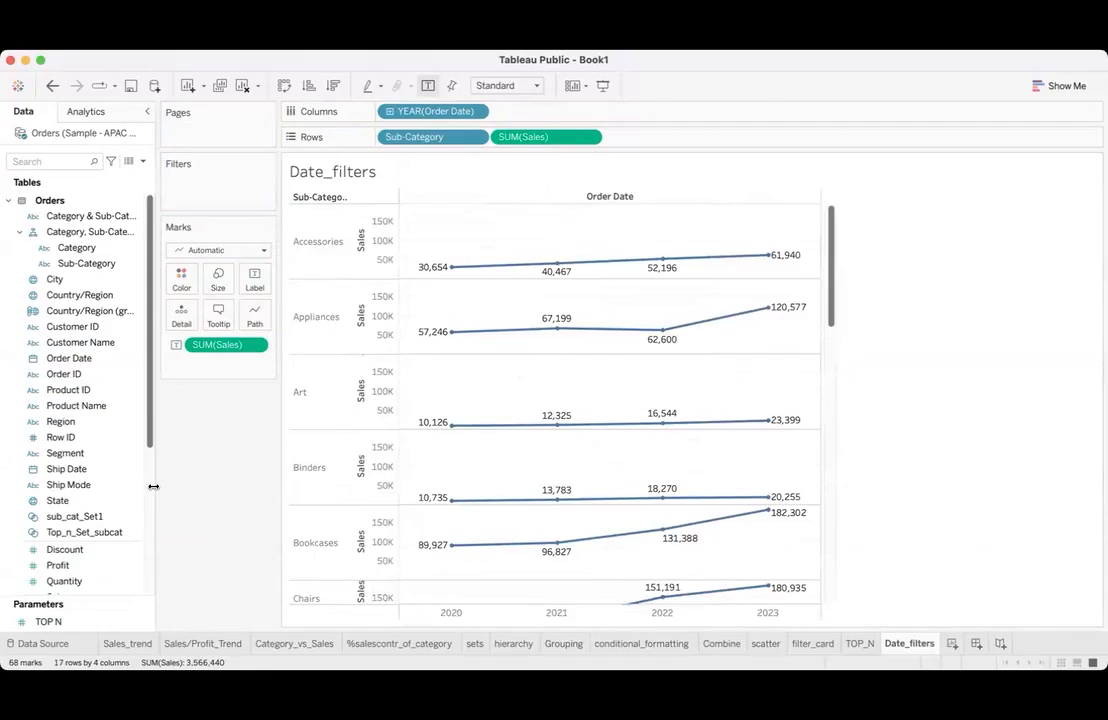
# - Add Order Date as a filter again, choosing Range of Dates as the filter type
pyautogui.moveTo(66, 364); pyautogui.dragTo(200, 172)
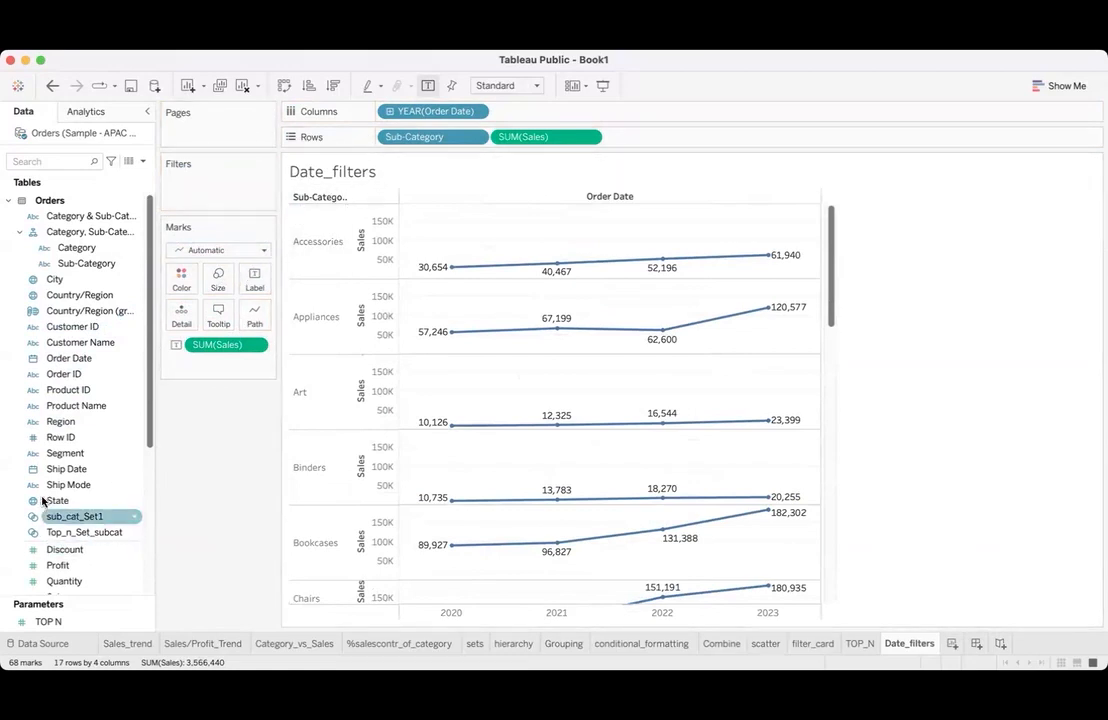
pyautogui.moveTo(68, 358); pyautogui.dragTo(208, 186)
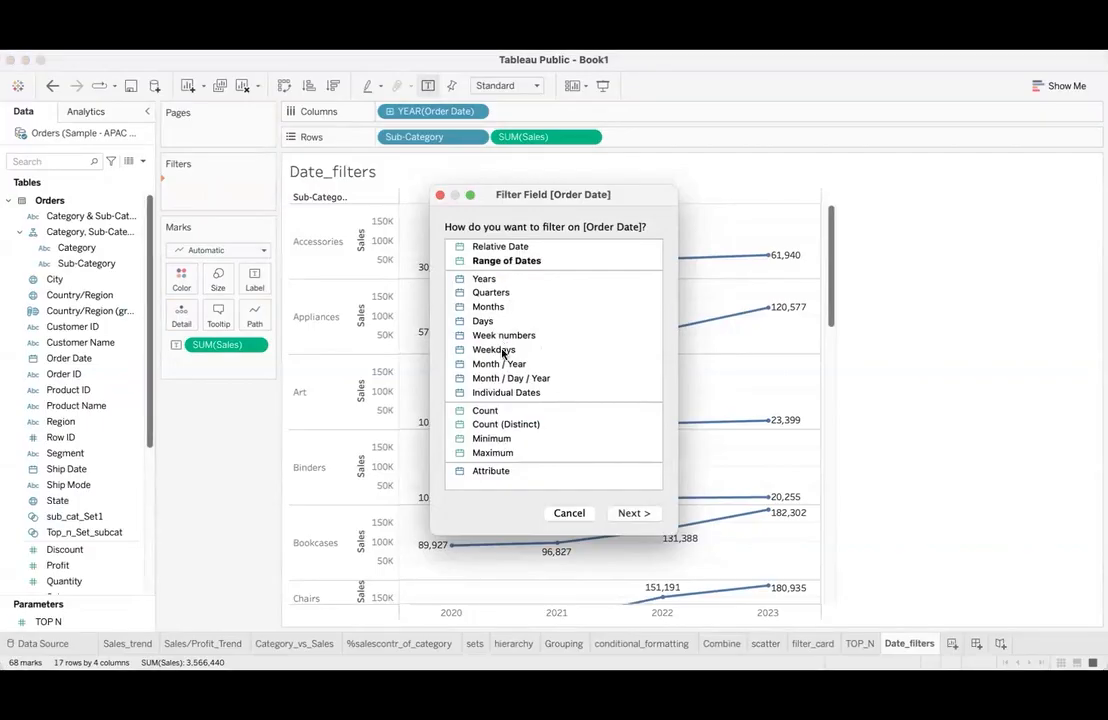
pyautogui.click(532, 262)
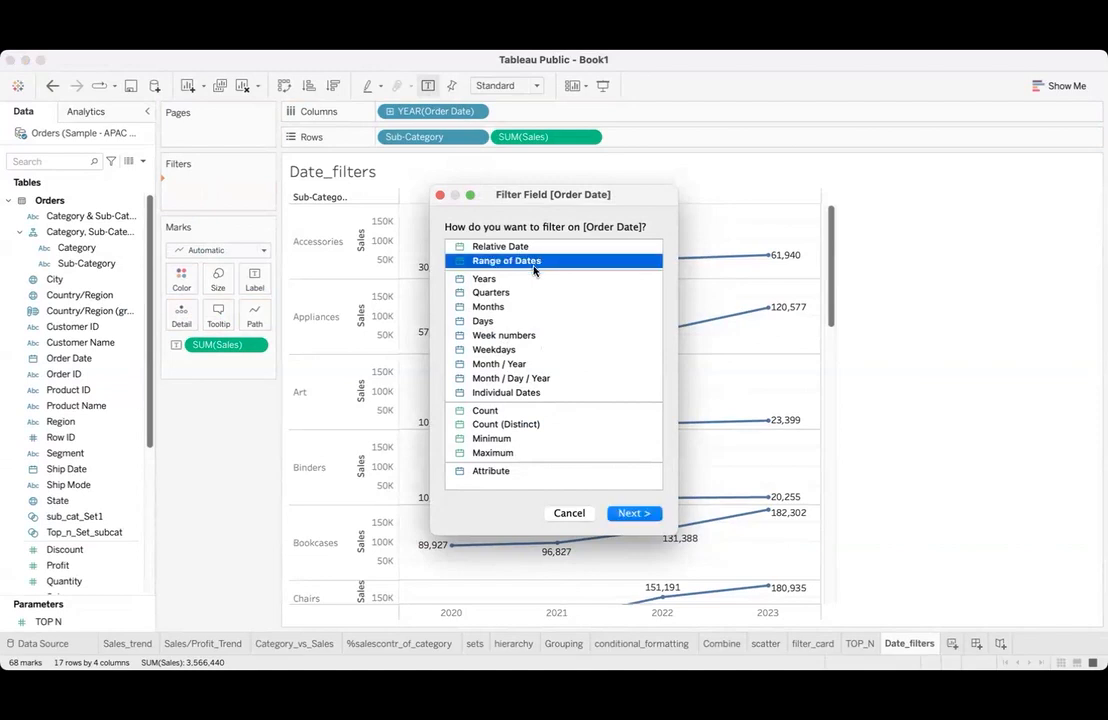
pyautogui.click(633, 514)
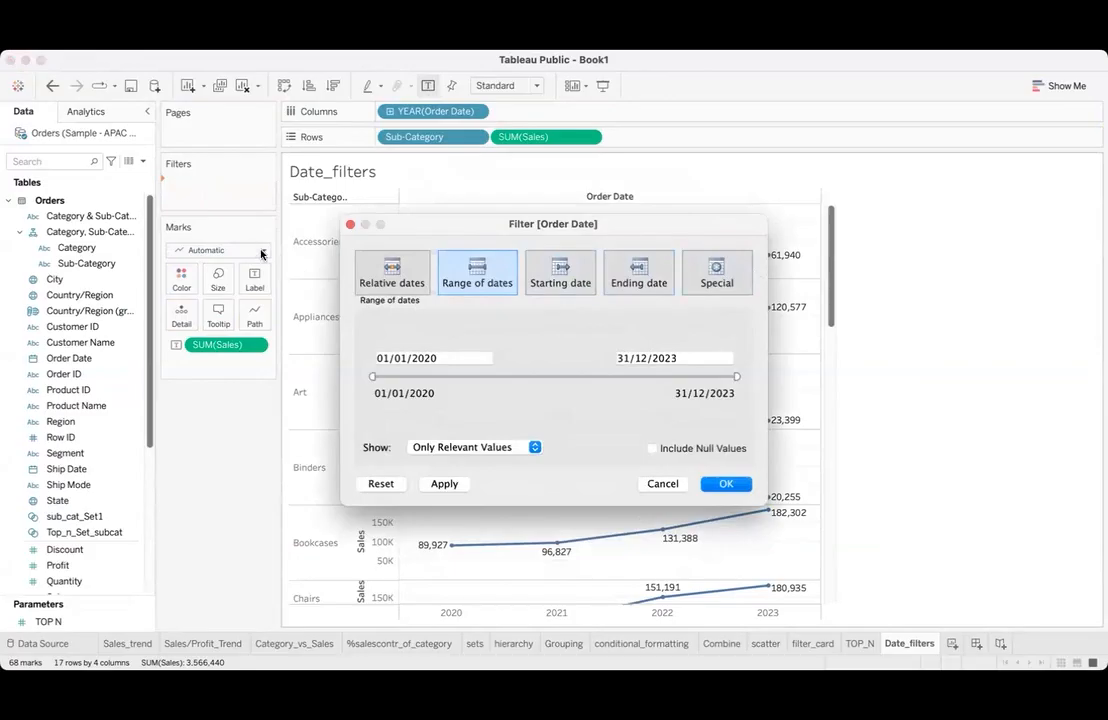
# - Examine the relative date options of the Order Date filter, switching the anchor date on and off
pyautogui.click(373, 284)
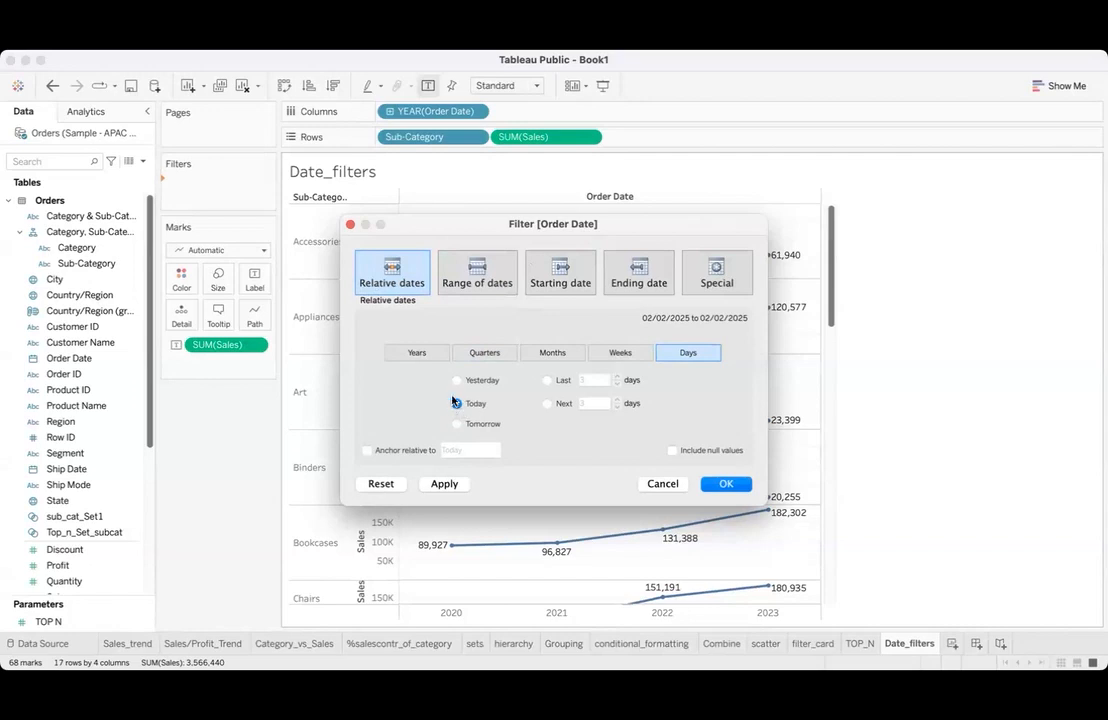
pyautogui.click(366, 451)
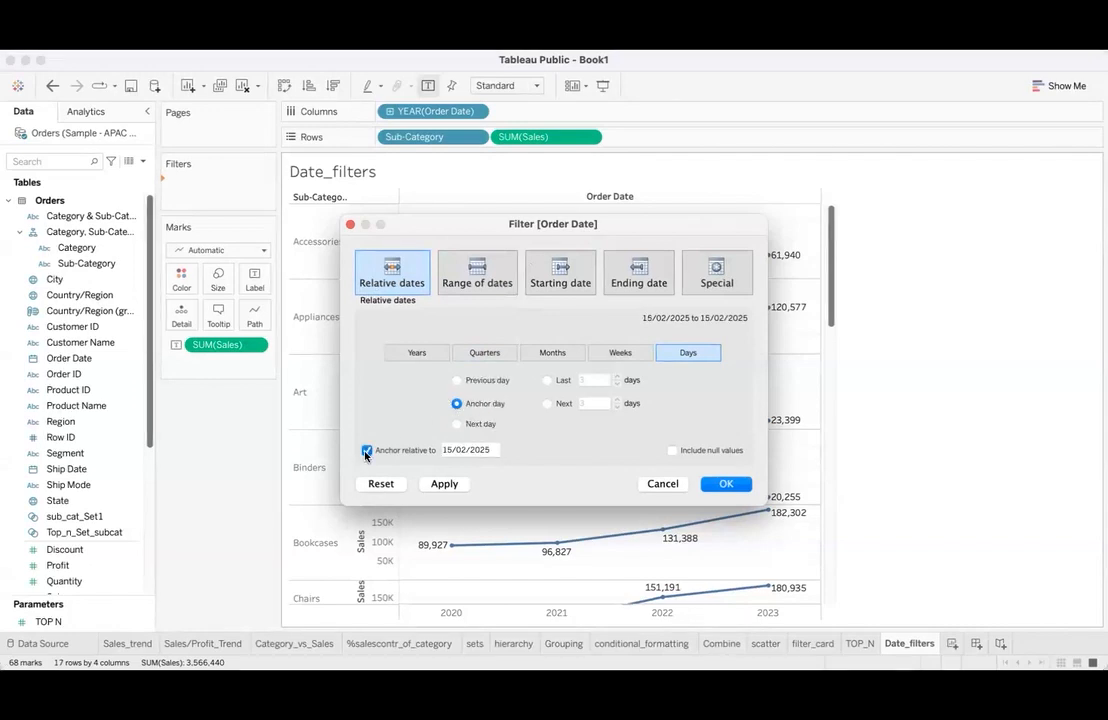
pyautogui.click(366, 451)
# - Try a date range ending 31/12/2022, and review the Starting date, Ending date and Special options of the Order Date filter
pyautogui.click(484, 290)
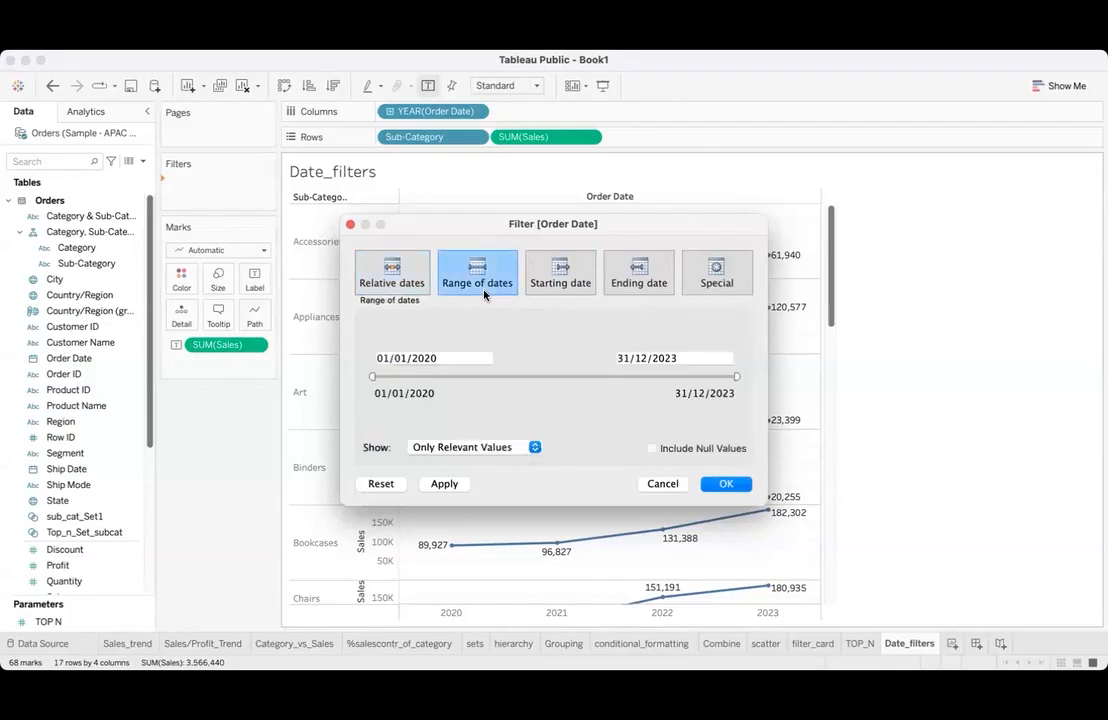
pyautogui.moveTo(736, 377); pyautogui.dragTo(645, 375)
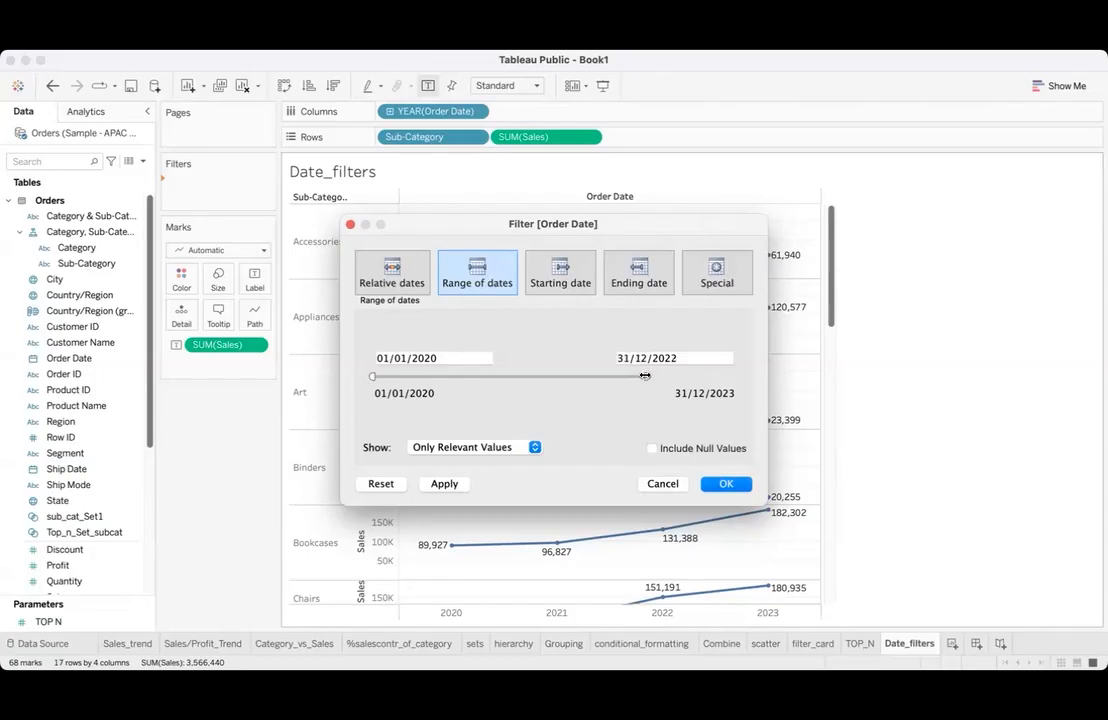
pyautogui.click(578, 285)
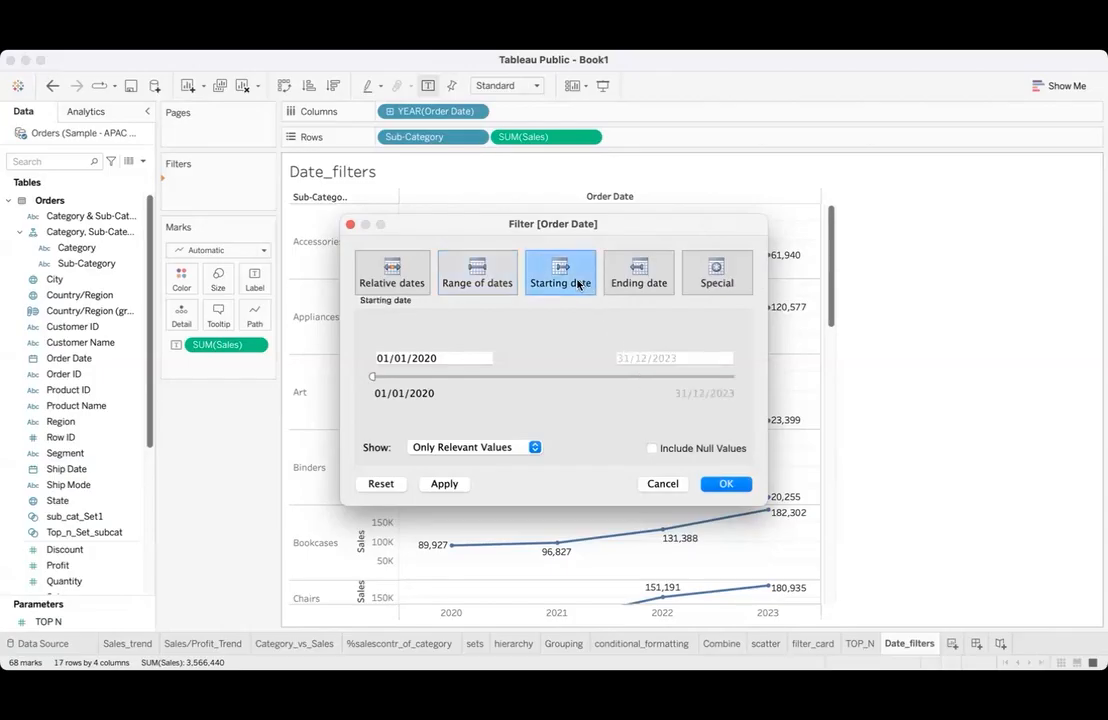
pyautogui.click(640, 280)
pyautogui.click(718, 279)
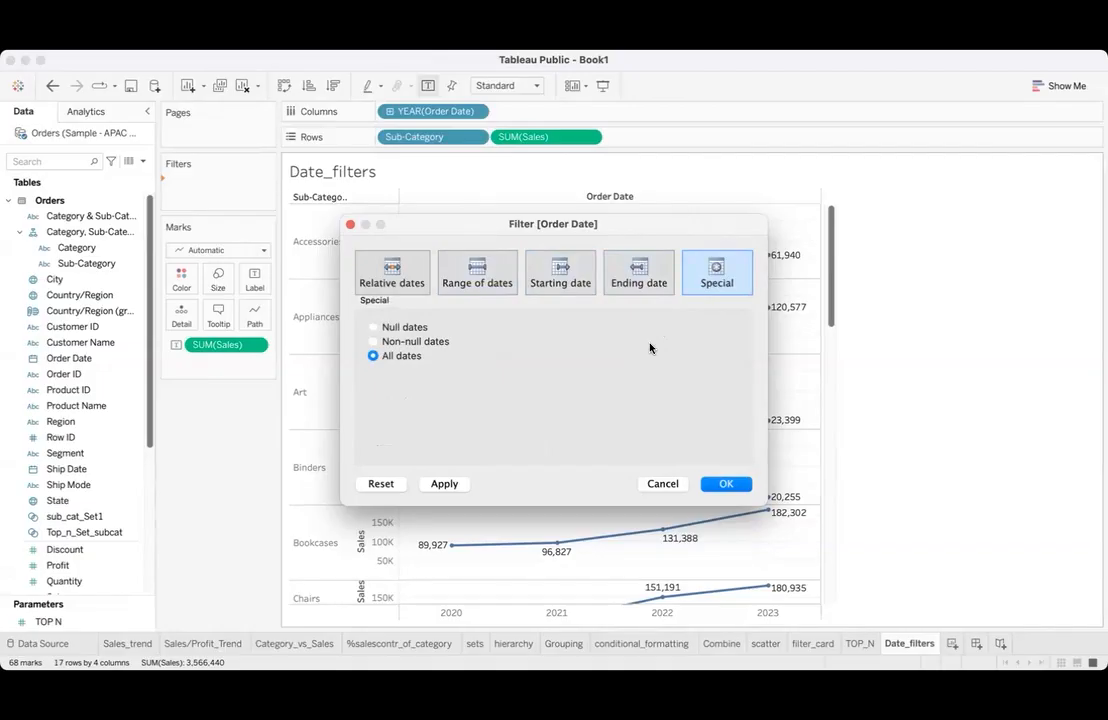
pyautogui.click(727, 484)
# - Limit the Order Date filter to a range of dates from 01/01/2020 to late 2022 and apply it
pyautogui.click(485, 276)
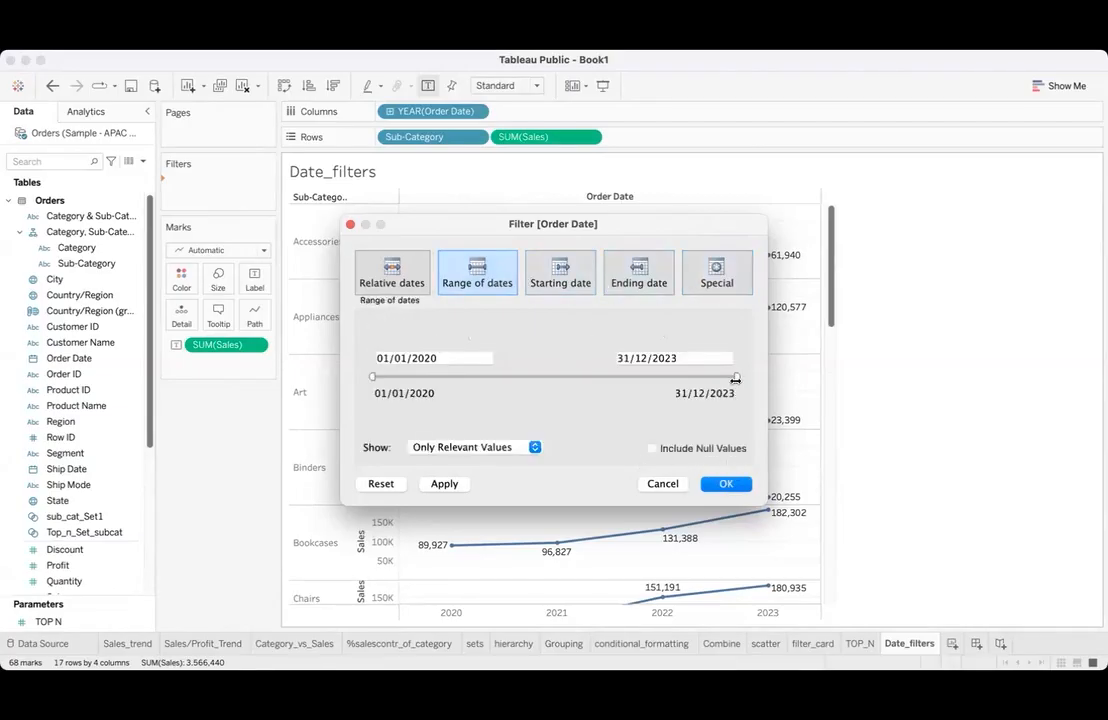
pyautogui.moveTo(736, 378); pyautogui.dragTo(636, 378)
pyautogui.click(735, 486)
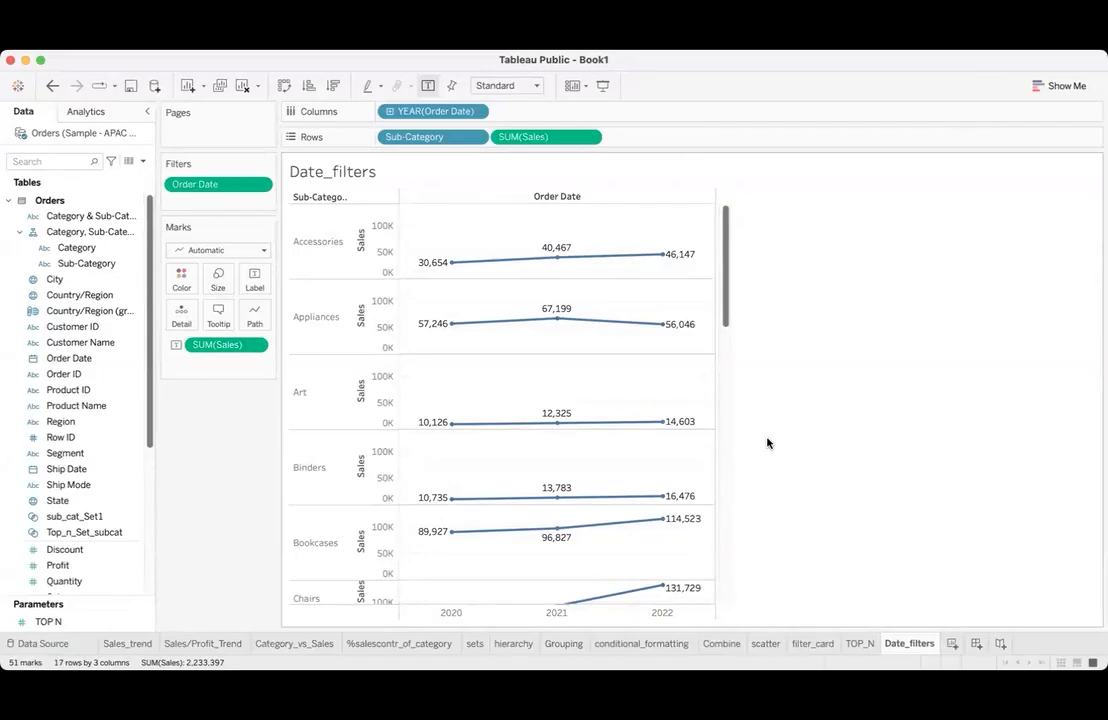
# - Add a new worksheet and name it calculations
pyautogui.click(950, 643)
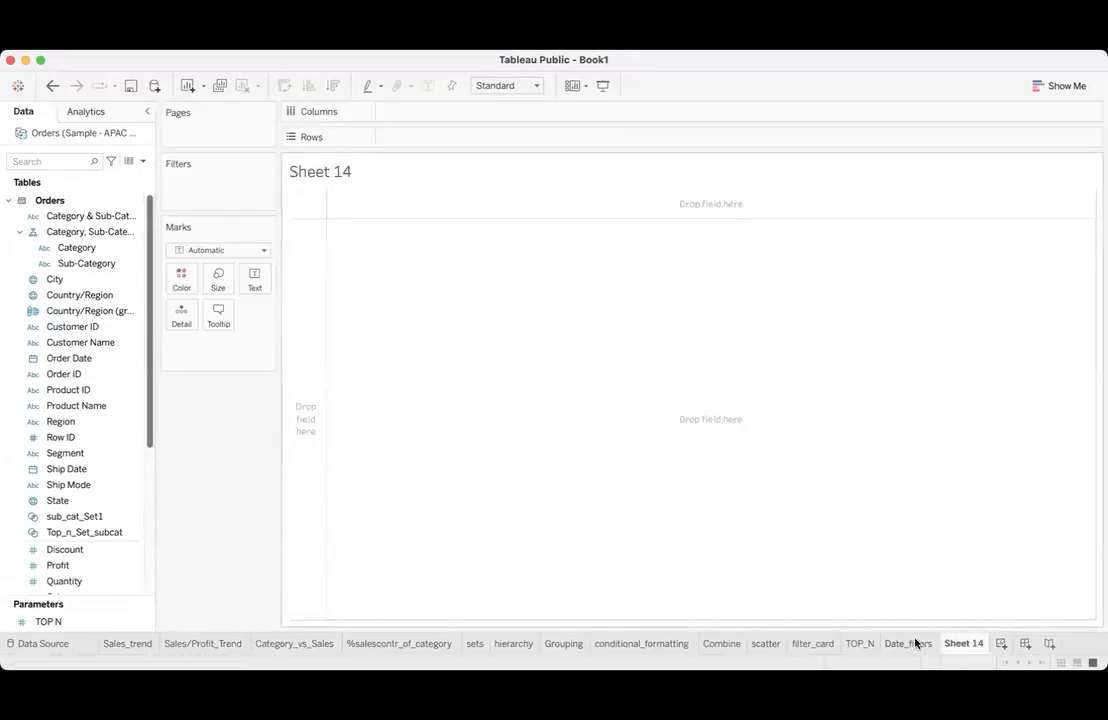
pyautogui.moveTo(913, 643)
pyautogui.doubleClick(958, 643)
pyautogui.write('calculations')
pyautogui.press('Return')
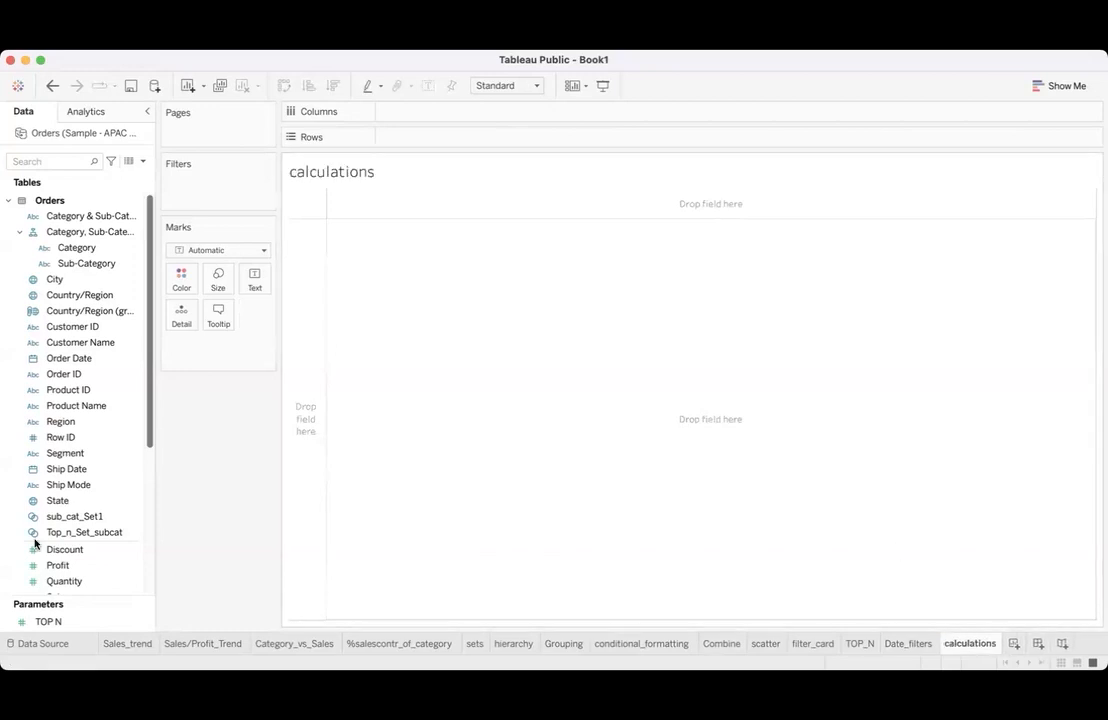
# - Build a table of Profit and Sales by Sub-Category, sorted in descending order
pyautogui.click(64, 469)
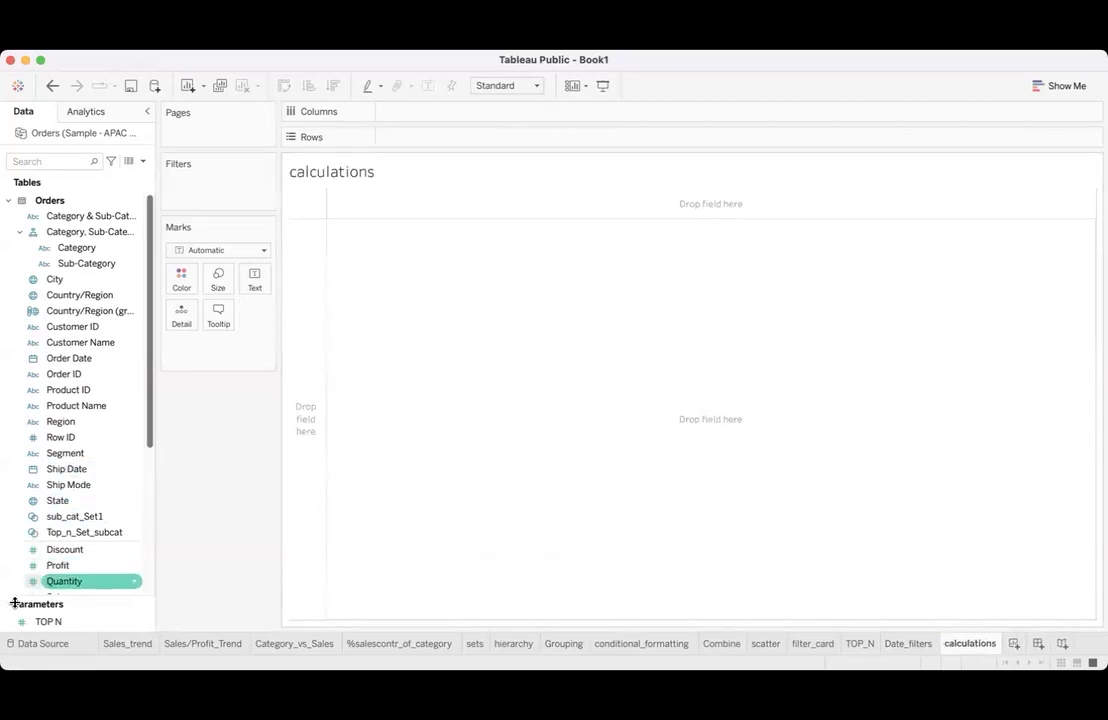
pyautogui.doubleClick(78, 265)
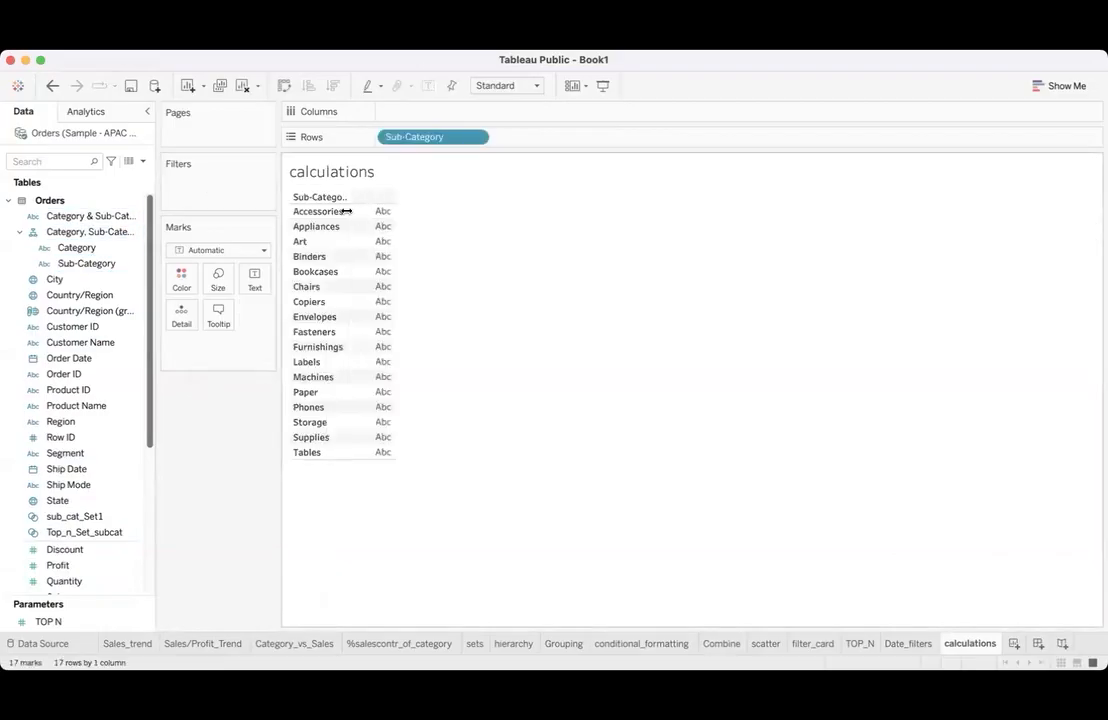
pyautogui.doubleClick(103, 564)
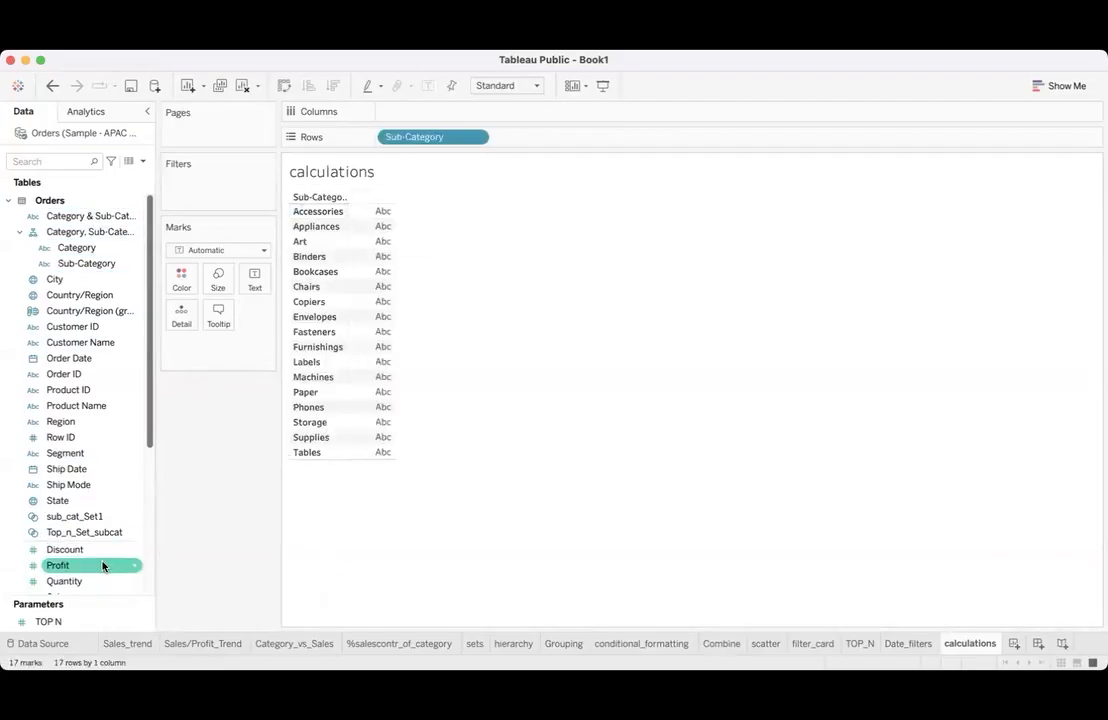
pyautogui.scroll(-3, 100, 540)
pyautogui.doubleClick(90, 519)
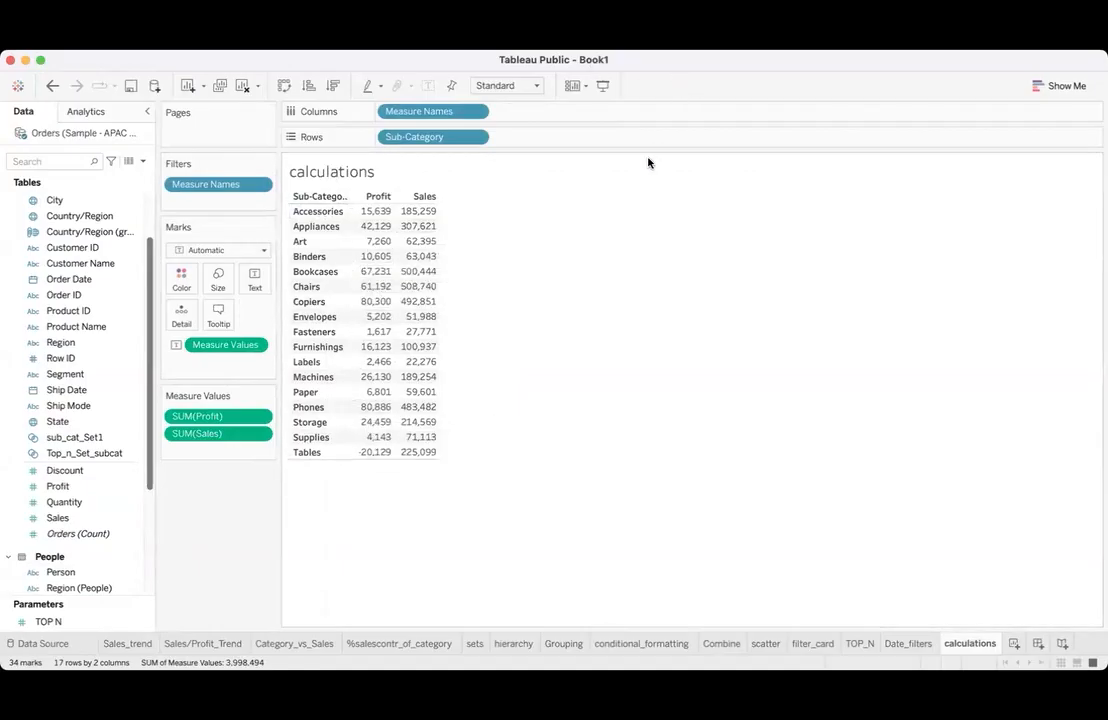
pyautogui.click(333, 86)
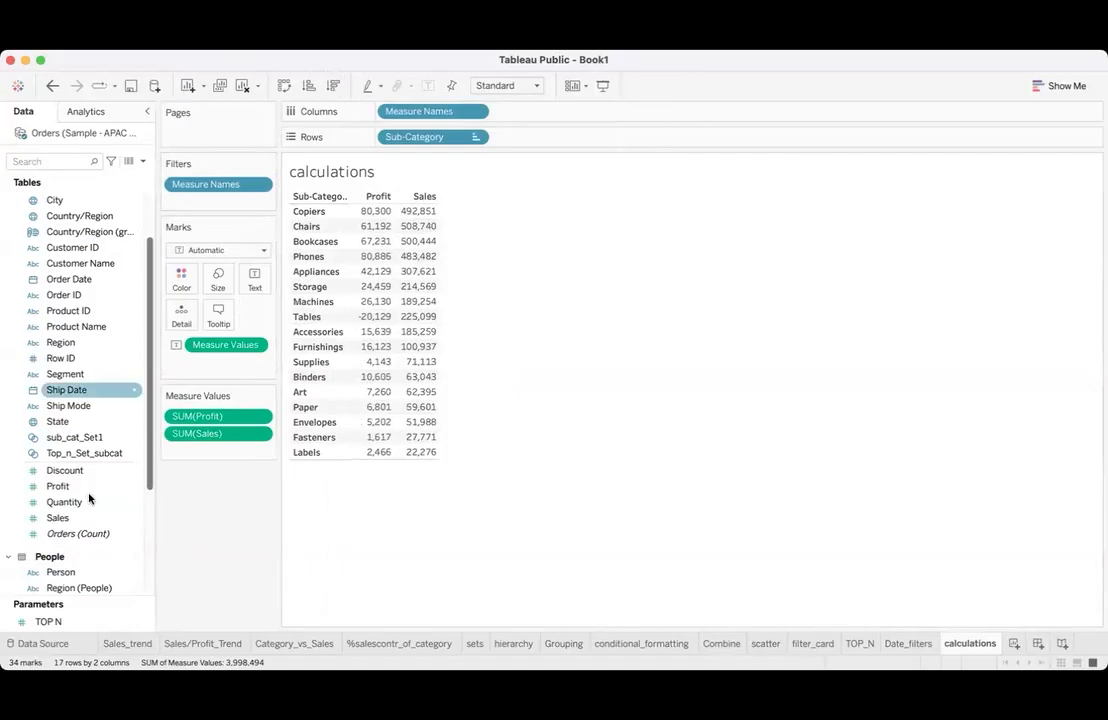
# - Start a new calculated field based on the Discount measure
pyautogui.scroll(-1, 88, 550)
pyautogui.scroll(-5, 88, 500)
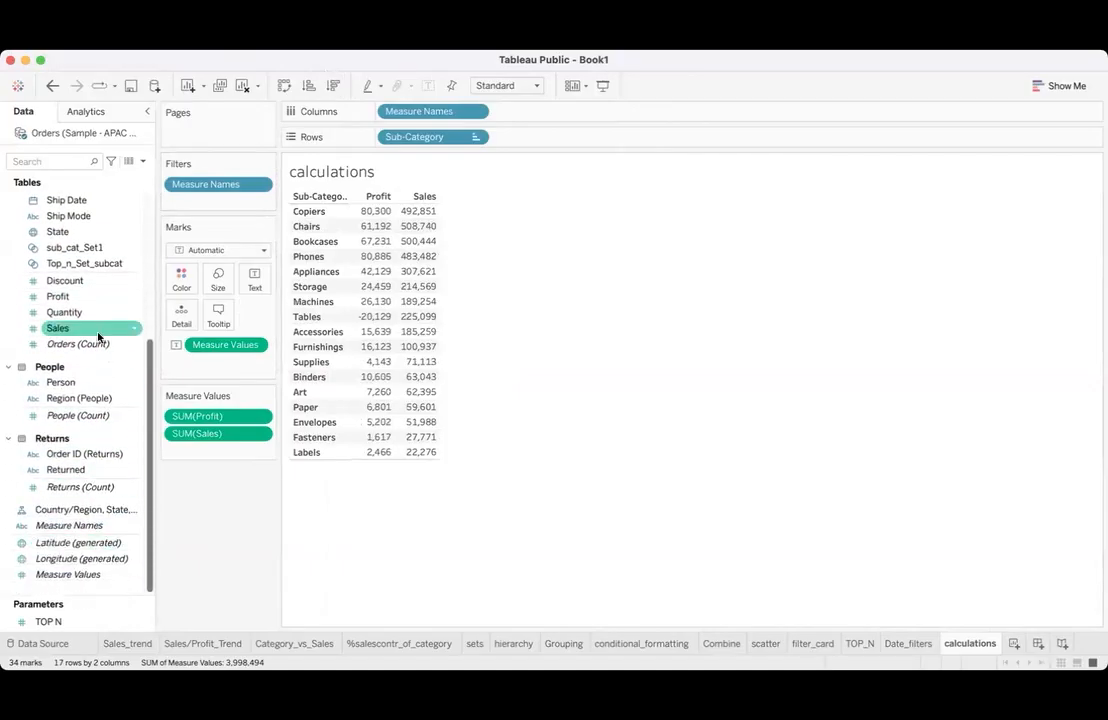
pyautogui.scroll(5, 88, 233)
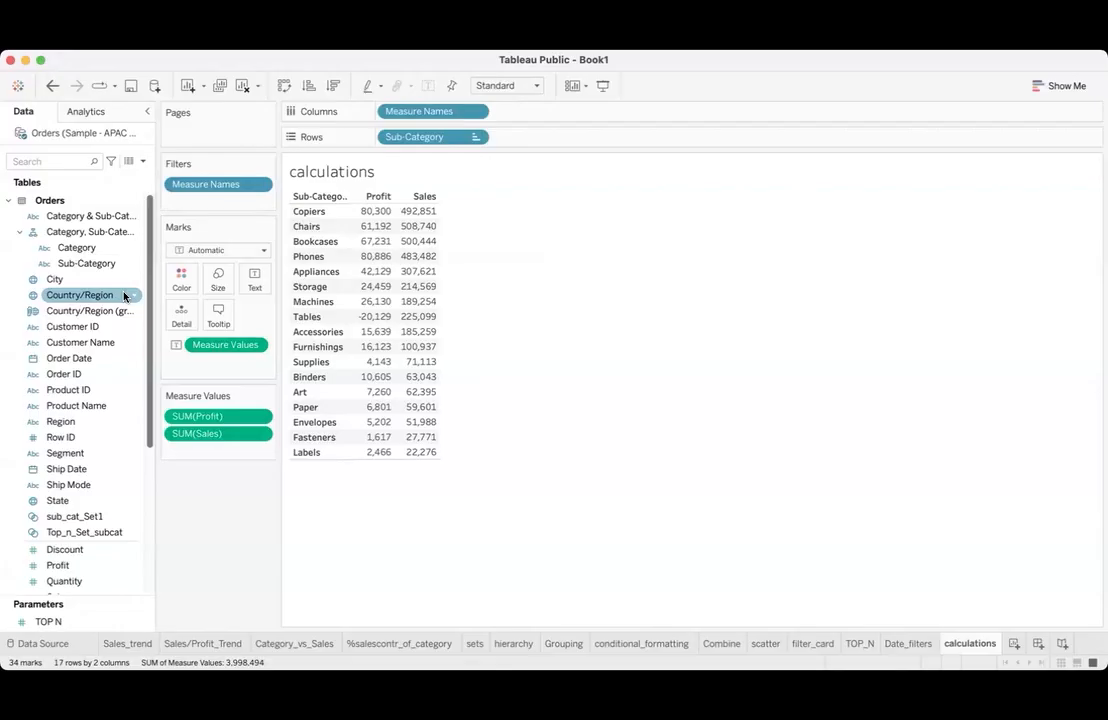
pyautogui.scroll(-5, 12, 515)
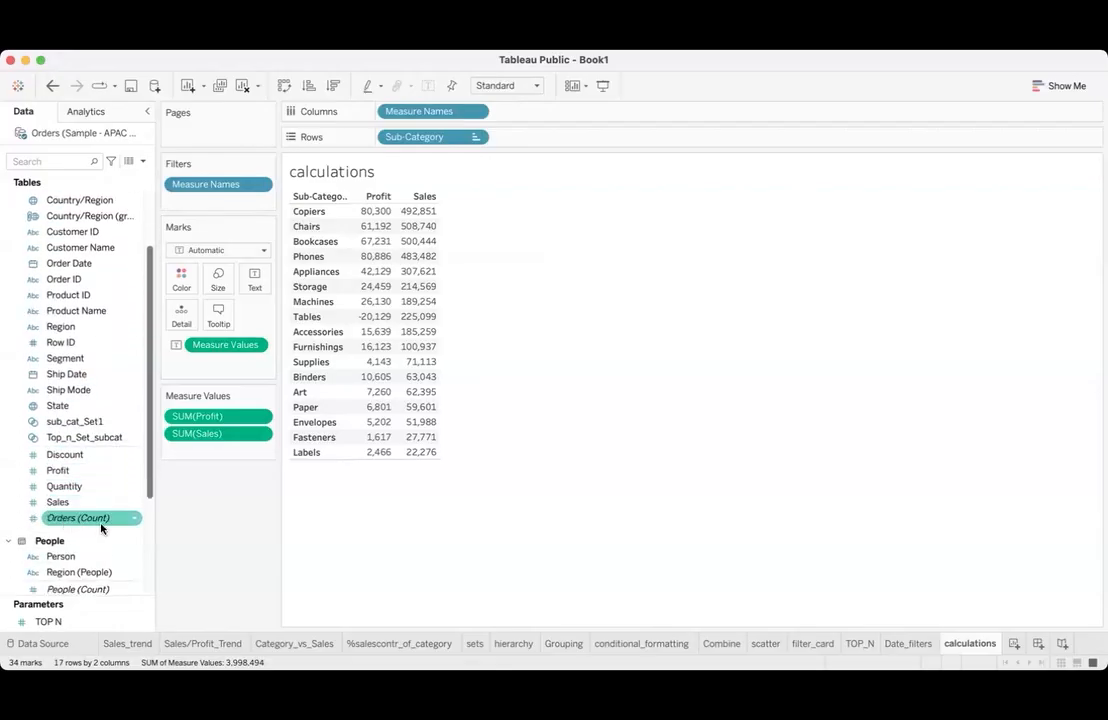
pyautogui.moveTo(101, 528)
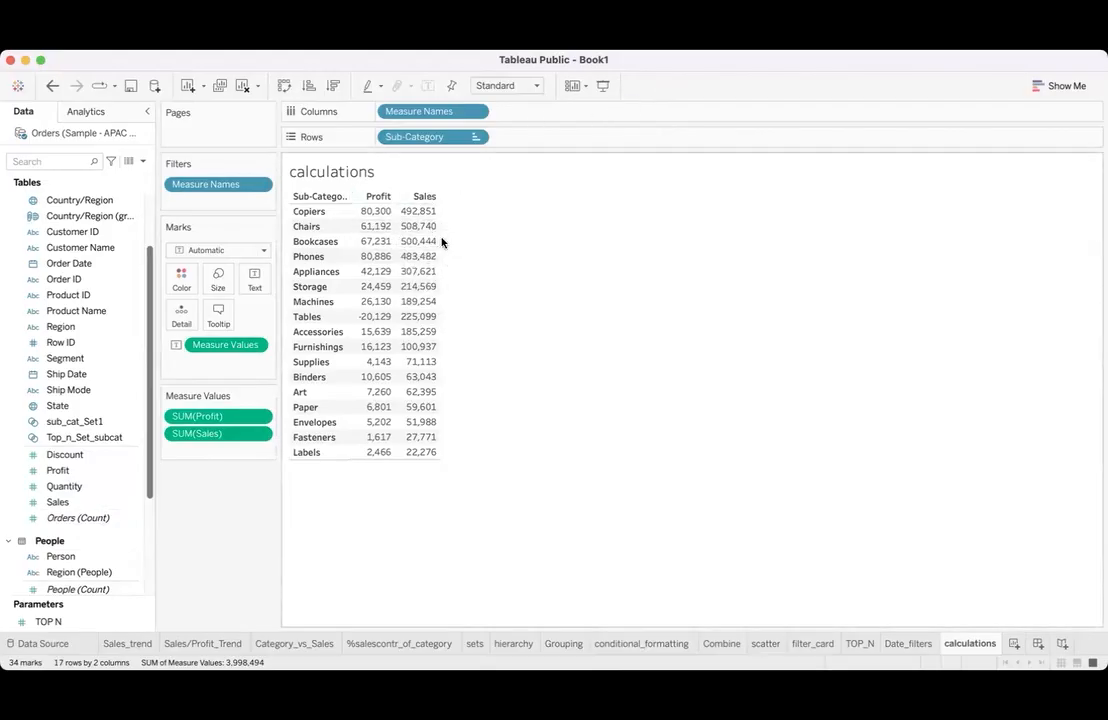
pyautogui.click(87, 516)
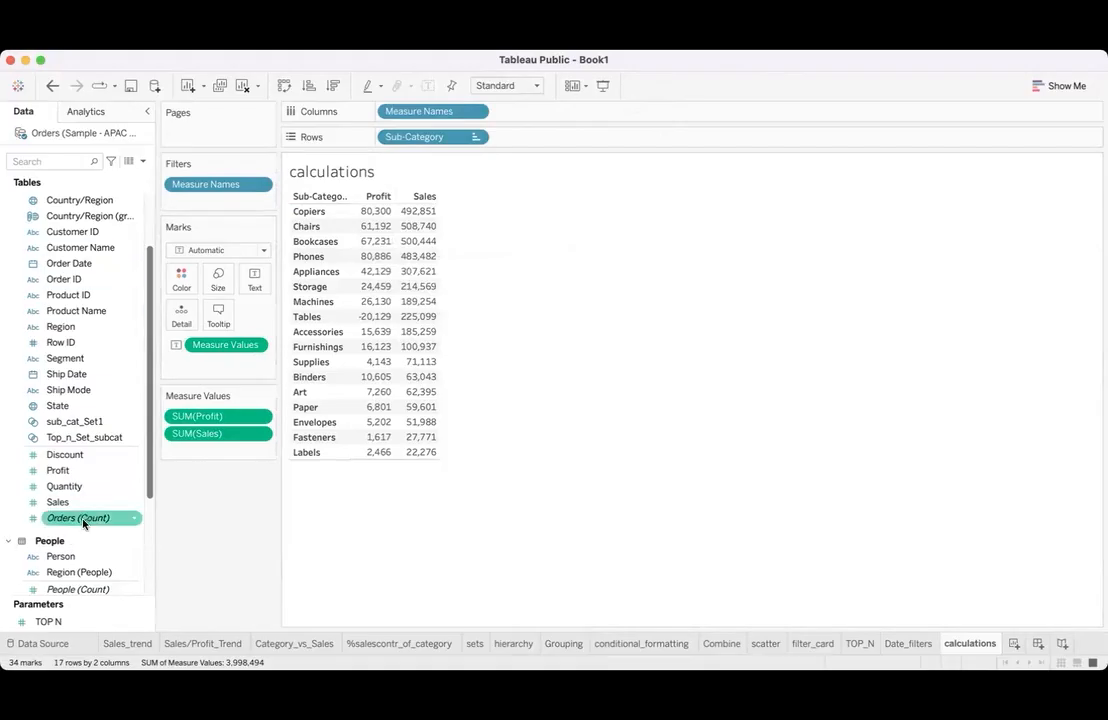
pyautogui.click(106, 456)
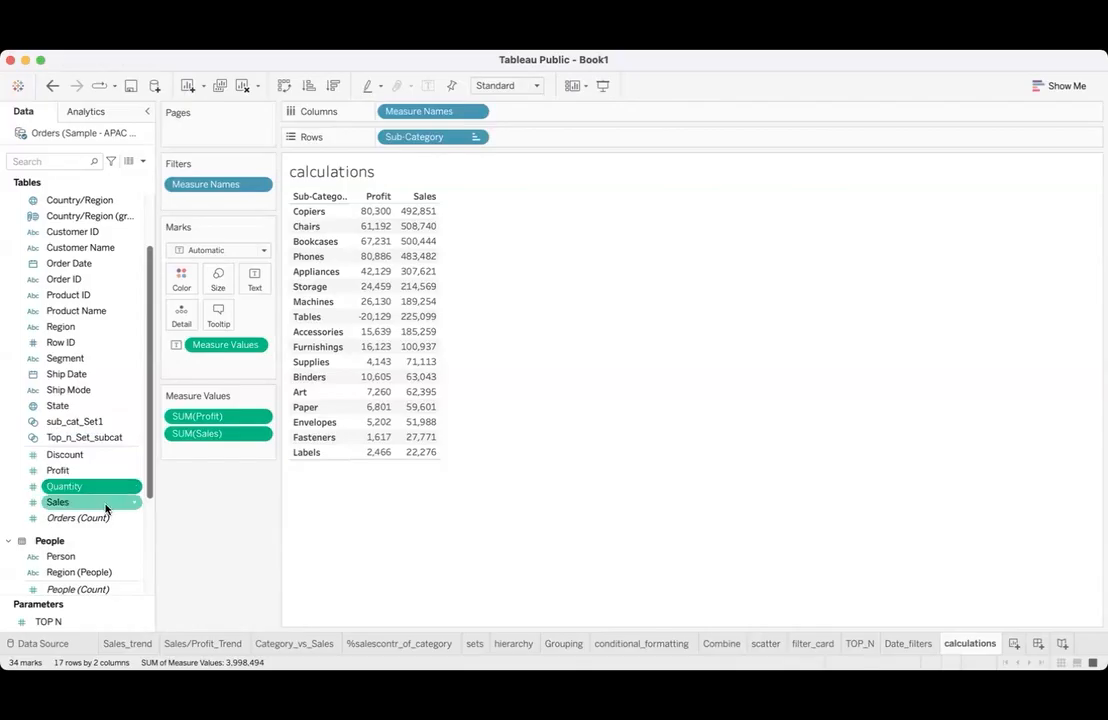
pyautogui.click(136, 456)
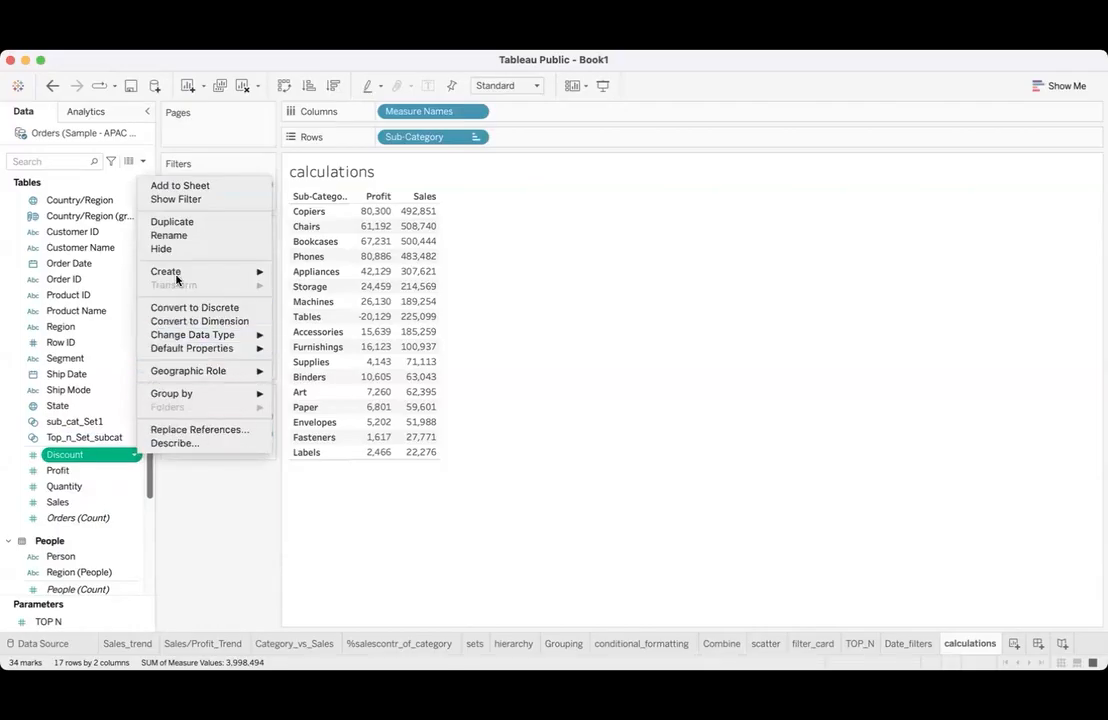
pyautogui.moveTo(176, 279)
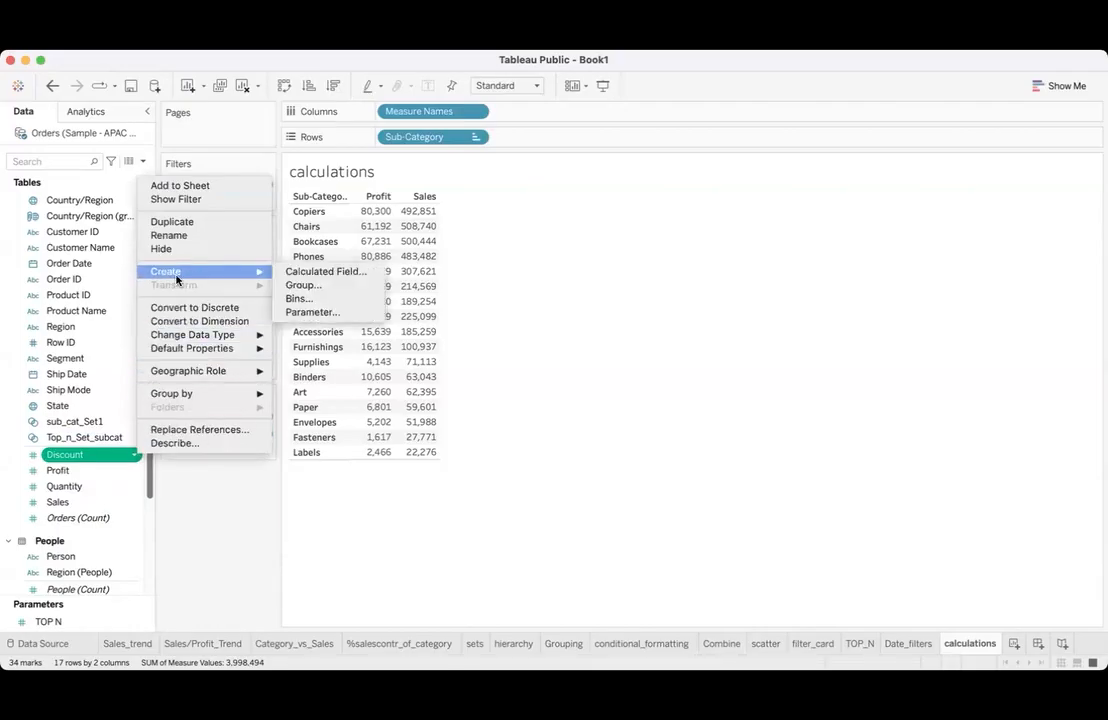
pyautogui.click(311, 272)
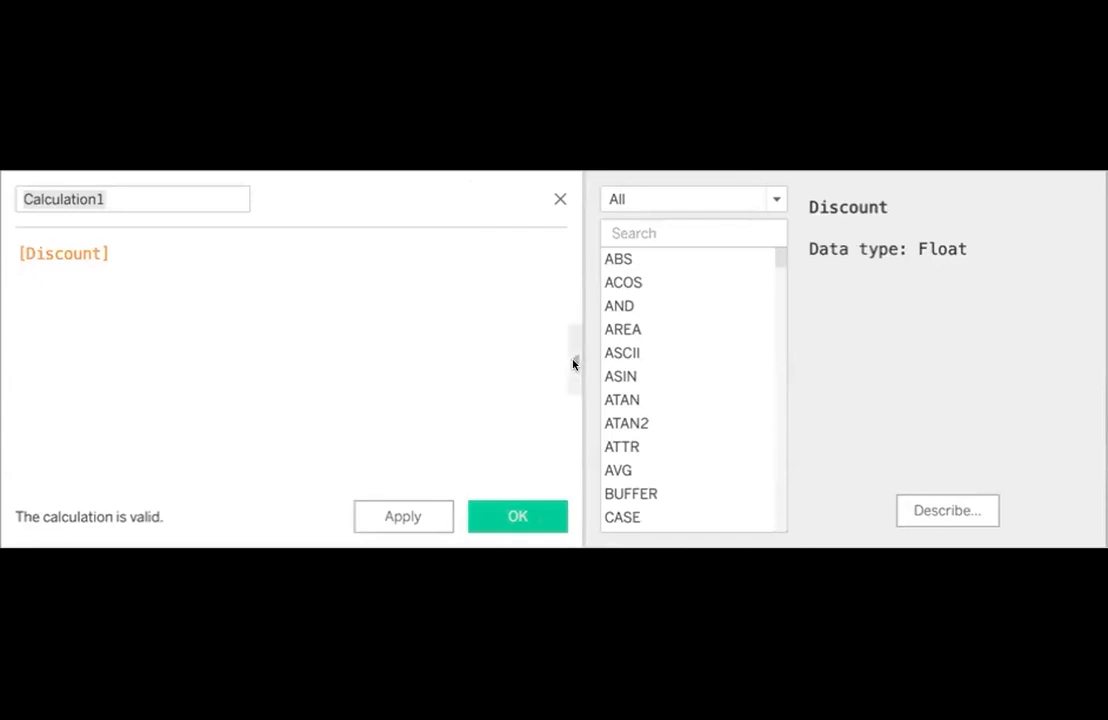
# - Examine the calculation editor's function reference, including the Number functions, the POWER description and the String functions
pyautogui.click(573, 364)
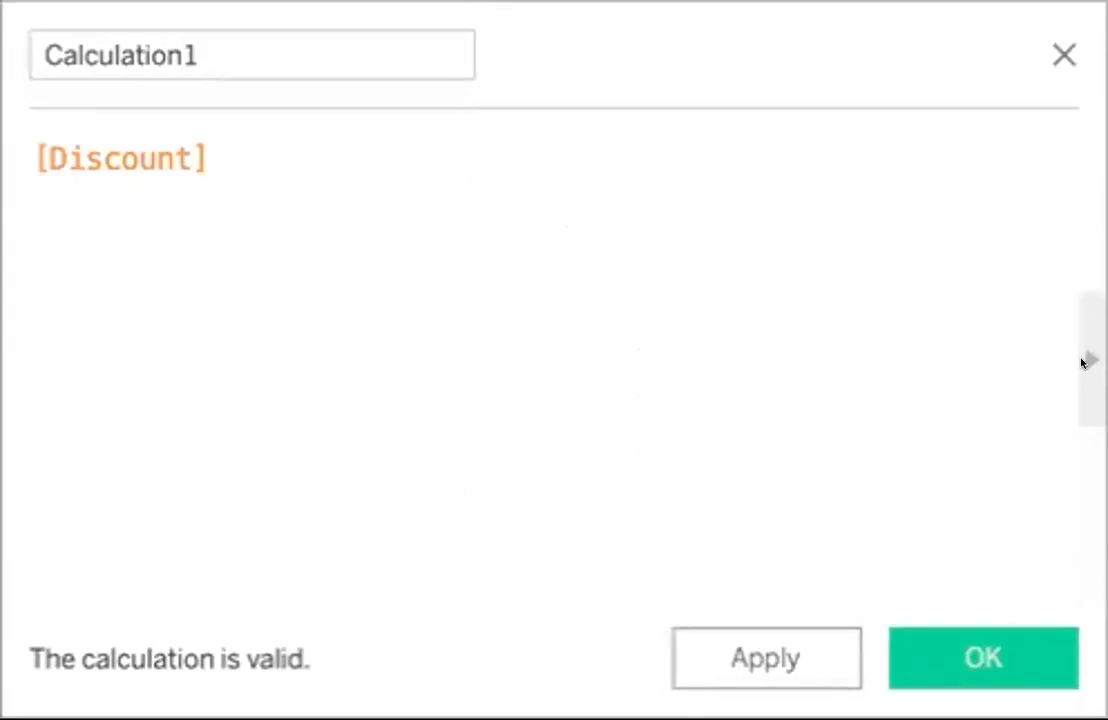
pyautogui.click(1084, 362)
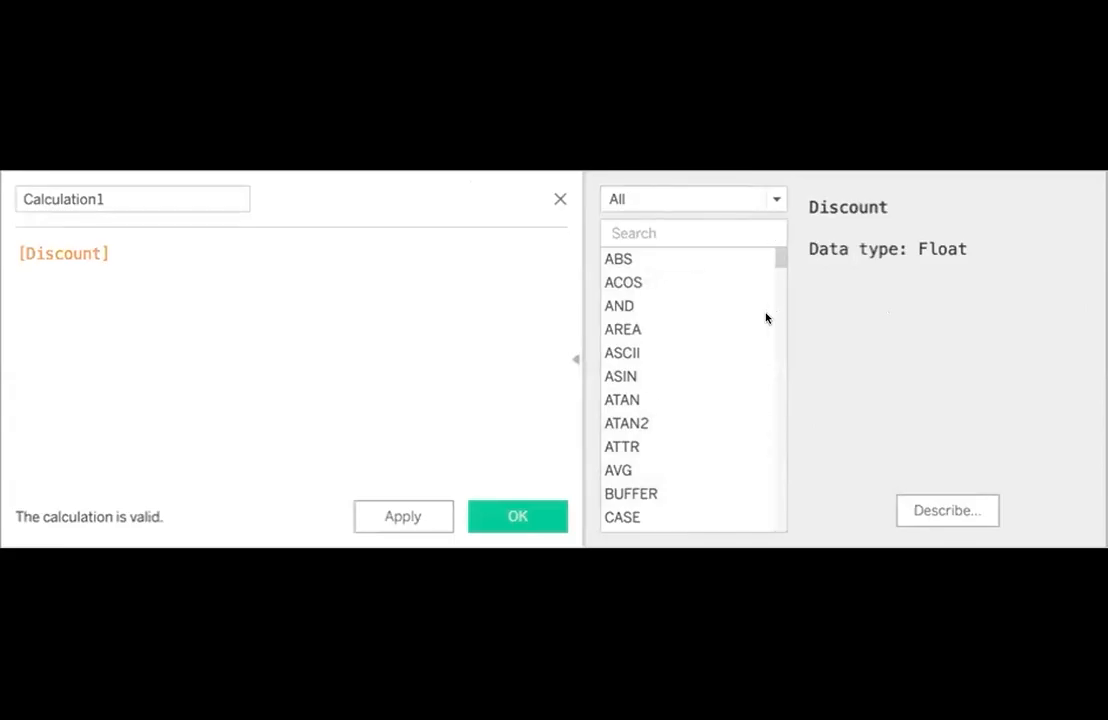
pyautogui.click(774, 199)
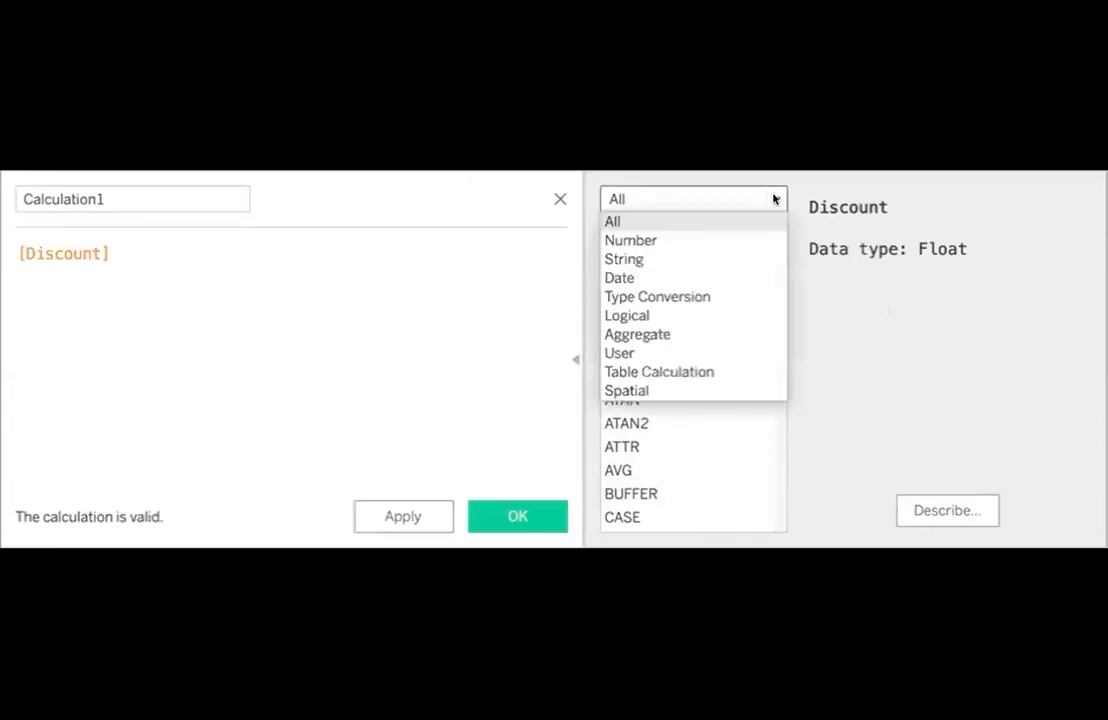
pyautogui.click(722, 239)
pyautogui.scroll(-5, 683, 458)
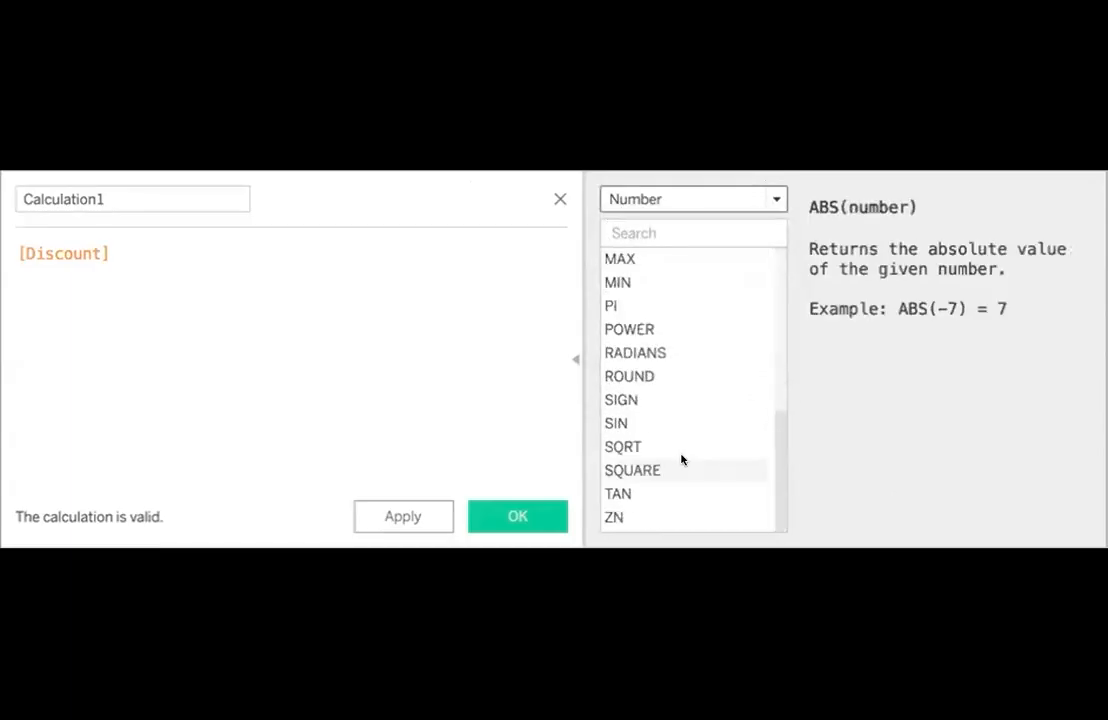
pyautogui.click(687, 328)
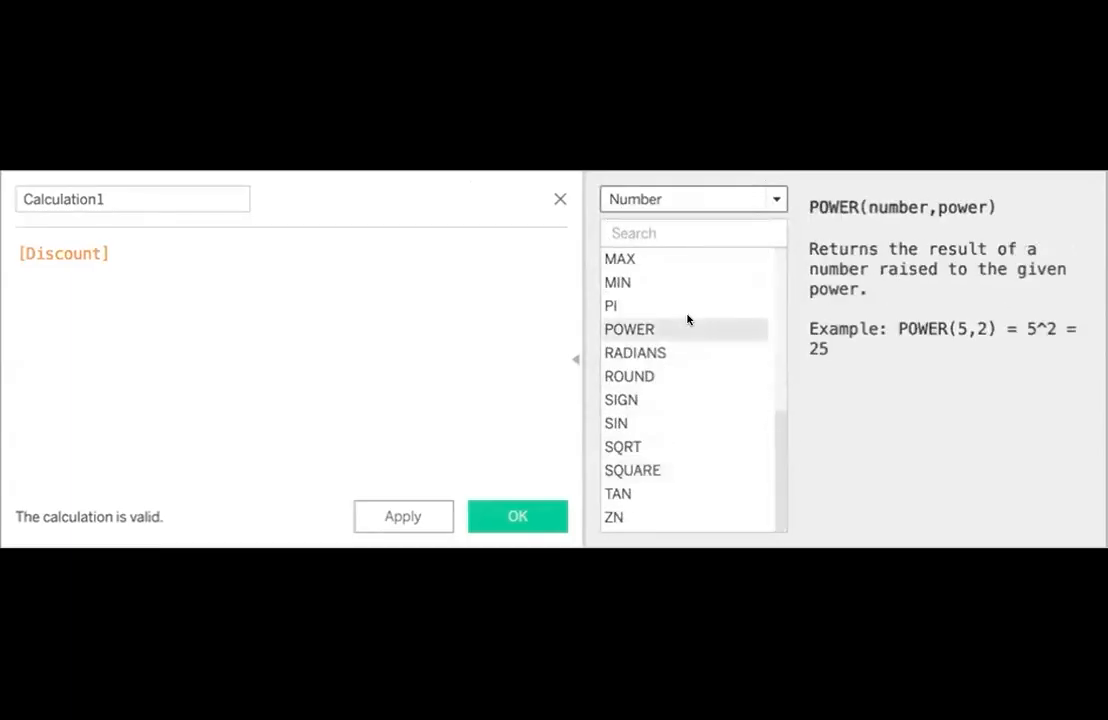
pyautogui.click(774, 198)
pyautogui.click(708, 258)
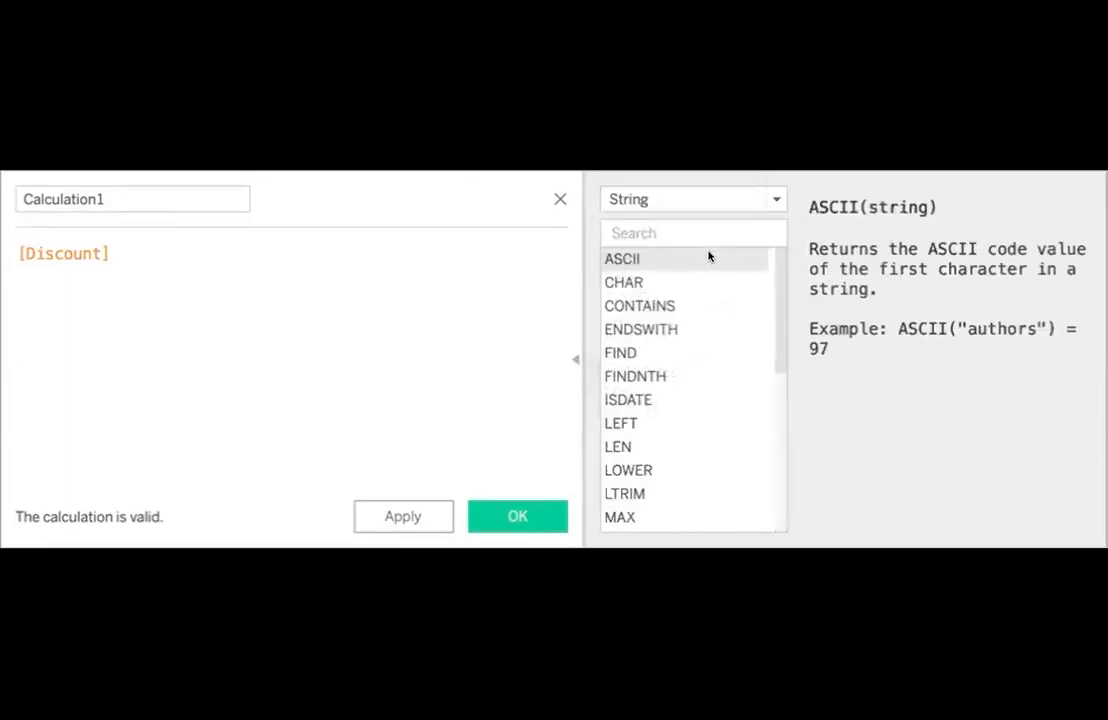
# - Examine the Date and Logical function categories in the calculation editor's reference, then return the list to All functions
pyautogui.click(764, 198)
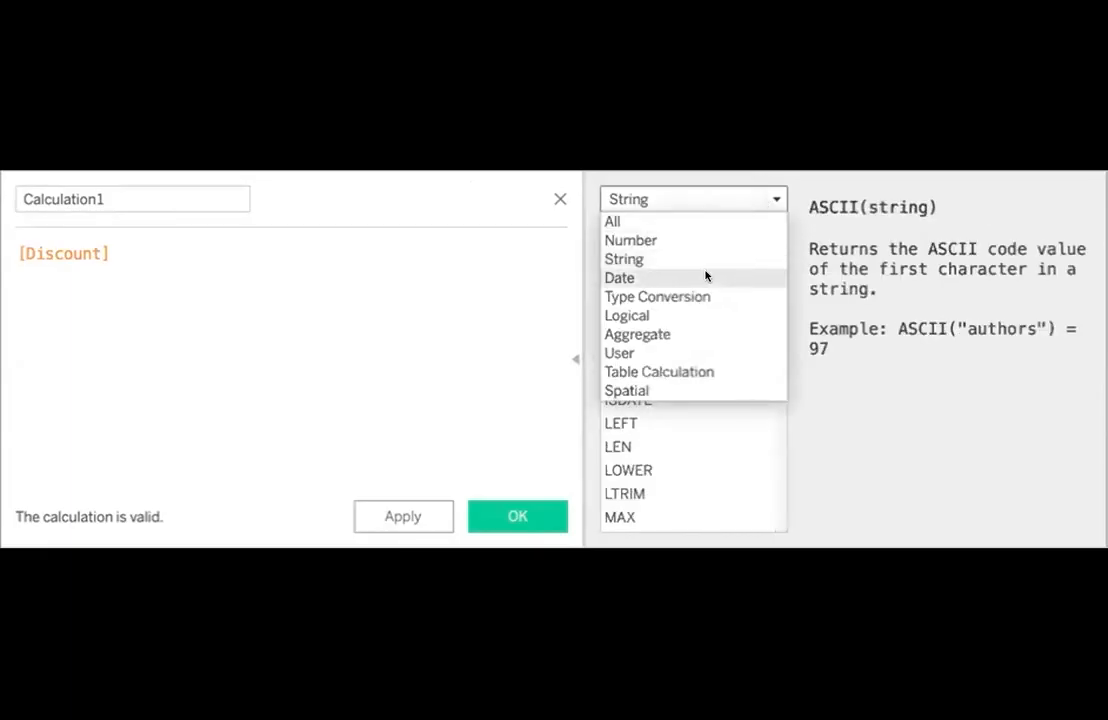
pyautogui.click(706, 277)
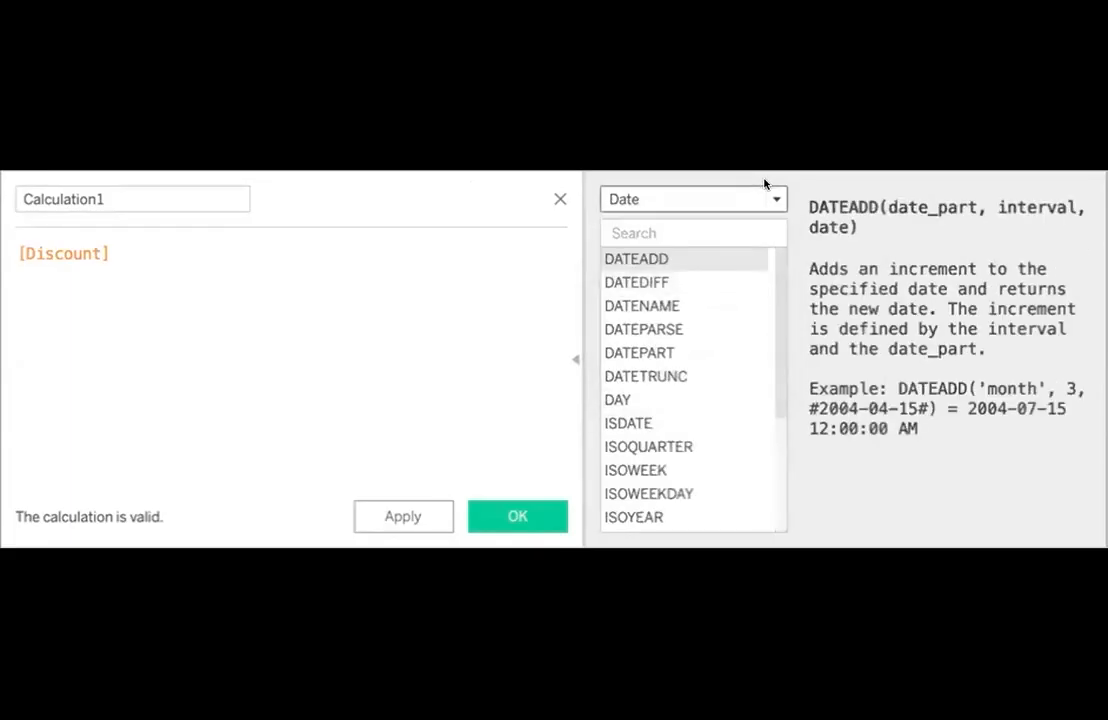
pyautogui.click(764, 198)
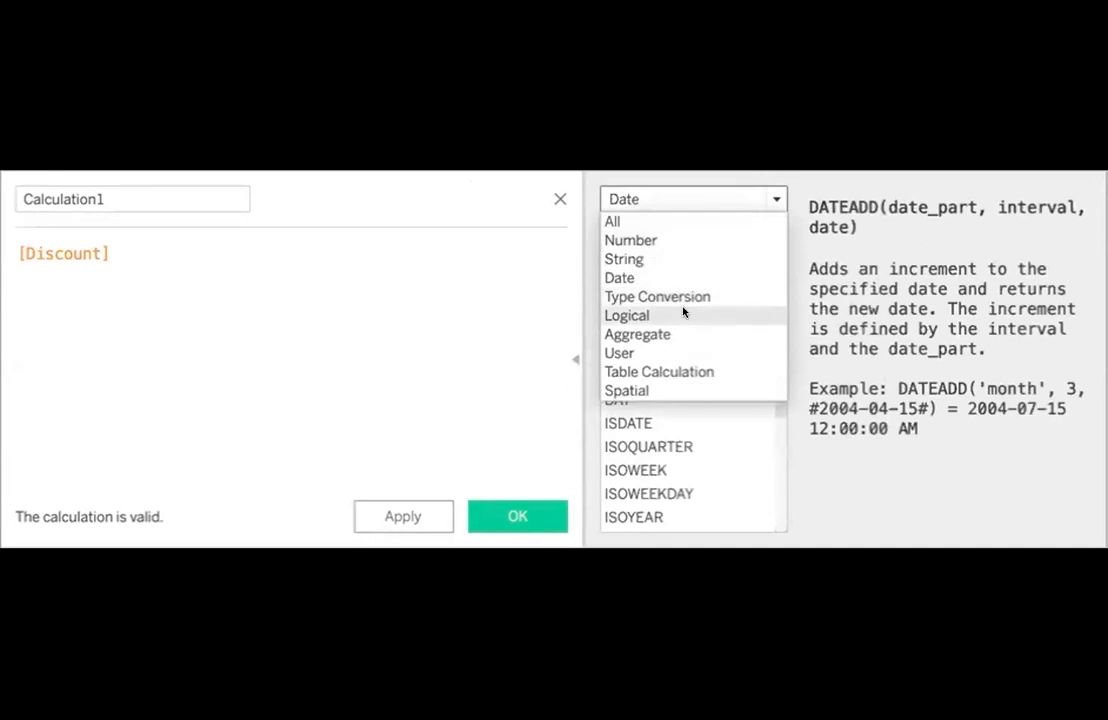
pyautogui.click(684, 315)
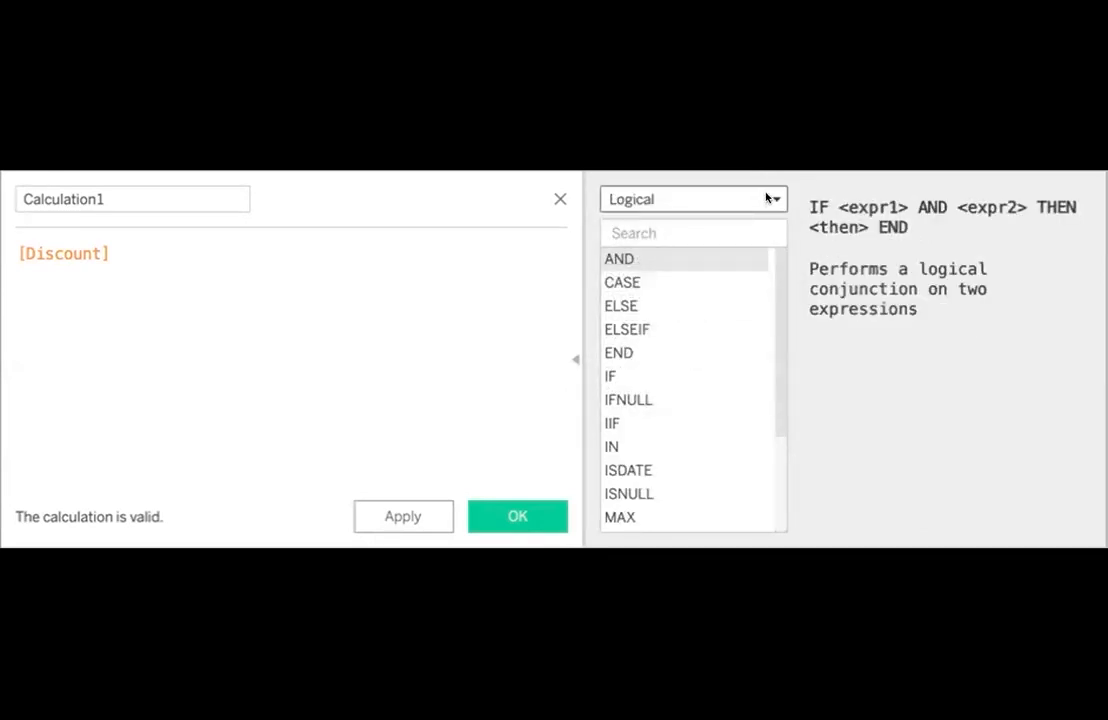
pyautogui.click(768, 198)
pyautogui.click(722, 219)
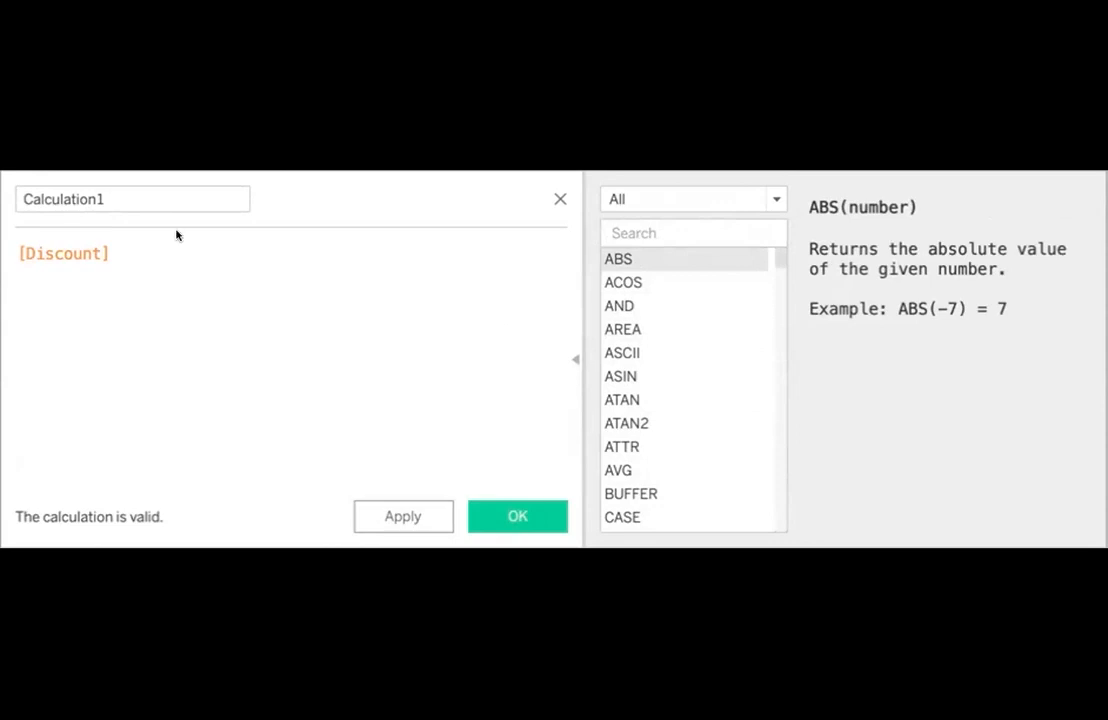
# - Name the calculated field Cost and clear the Discount reference from its formula
pyautogui.click(137, 198)
pyautogui.doubleClick(137, 198)
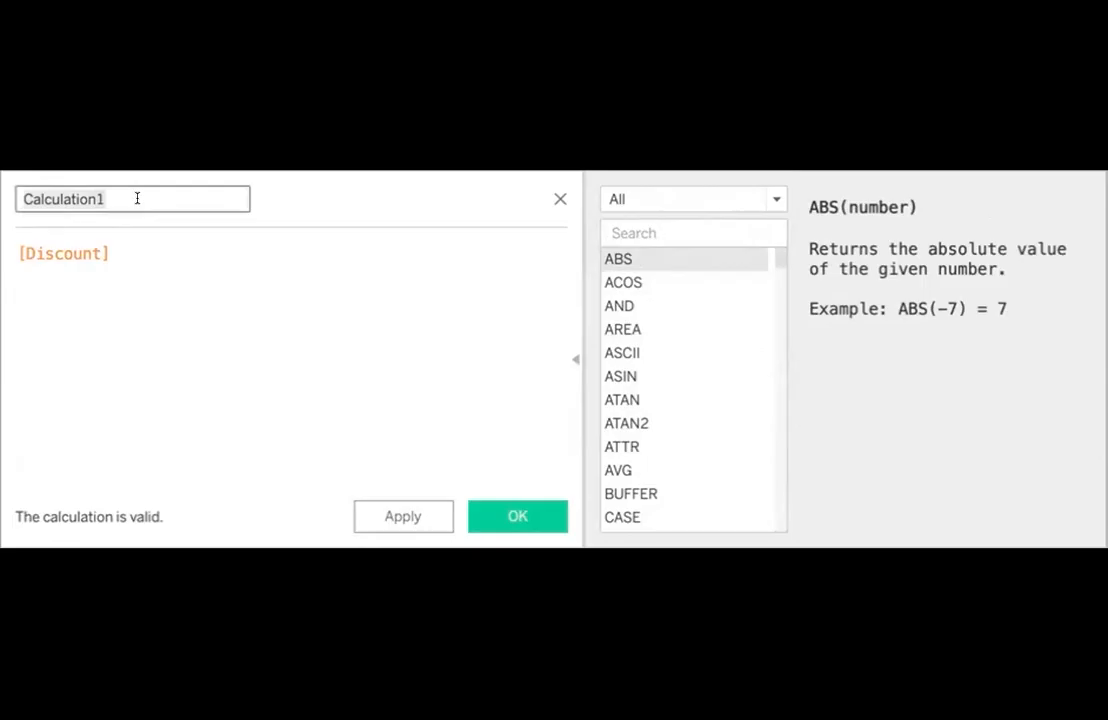
pyautogui.write('Cost')
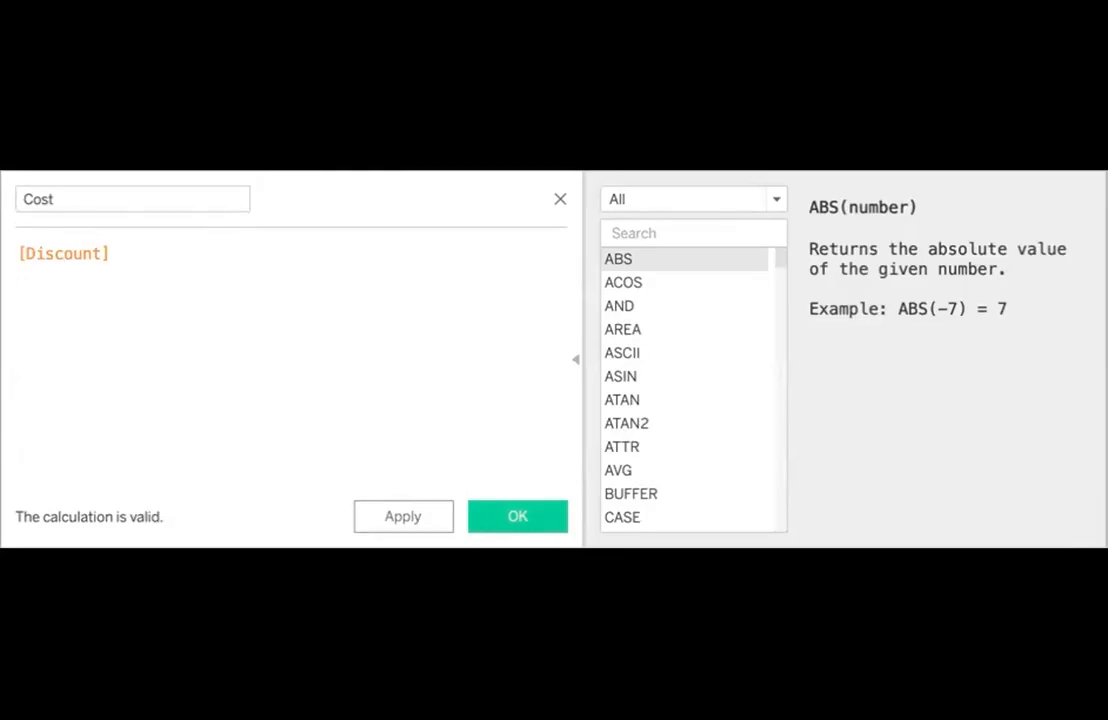
pyautogui.doubleClick(118, 243)
pyautogui.press('BackSpace')
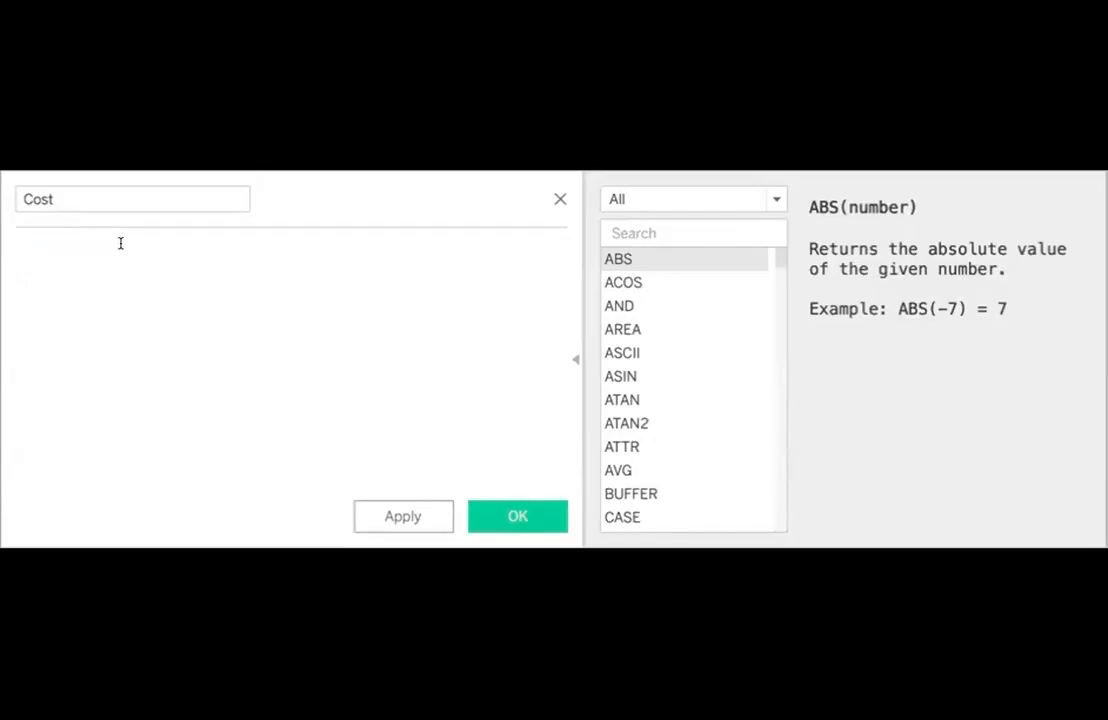
# - Define the Cost calculation as SUM([Sales]) - SUM([Profit]) and save the field
pyautogui.write('sum')
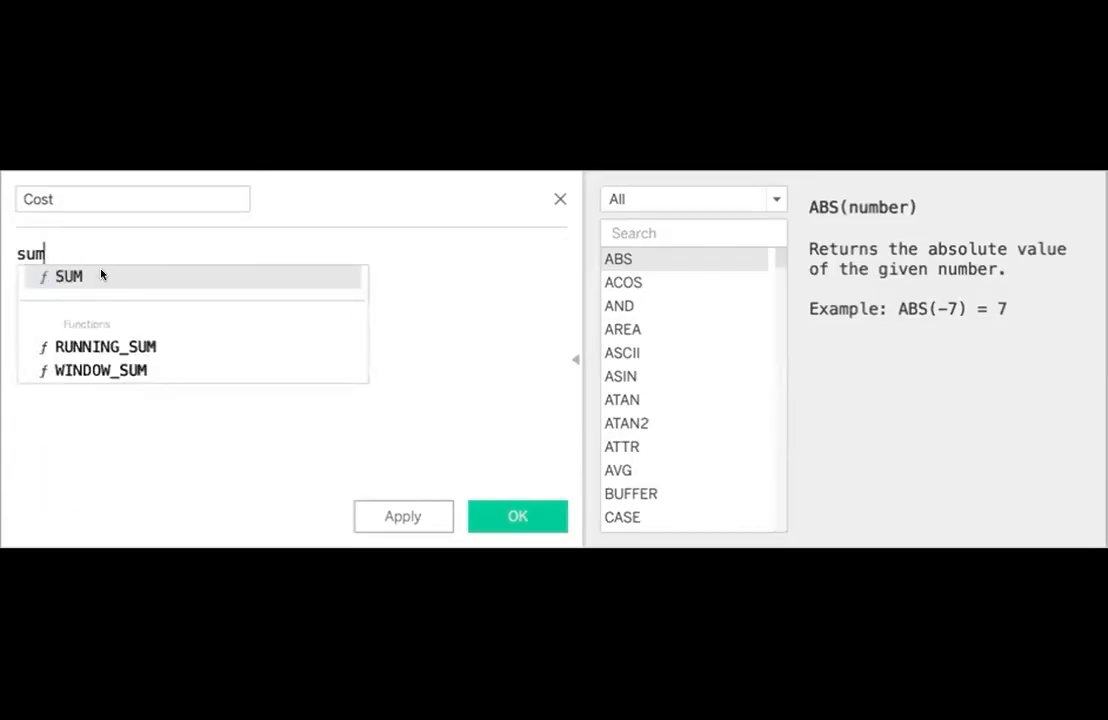
pyautogui.click(101, 275)
pyautogui.write('sa')
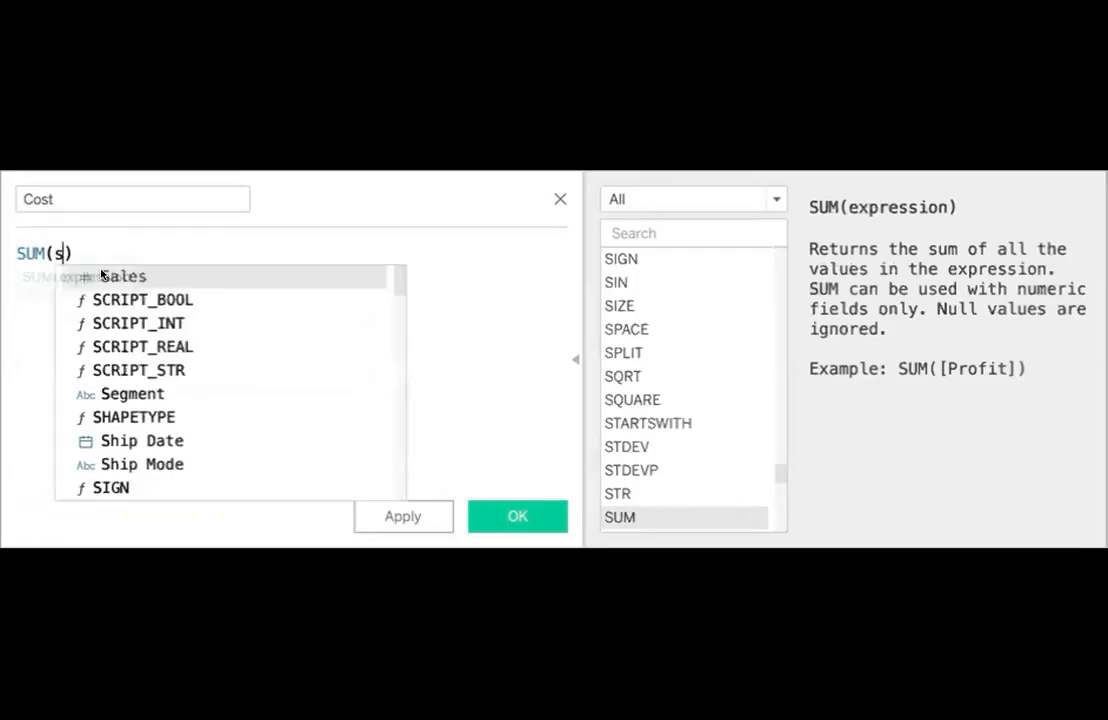
pyautogui.click(101, 270)
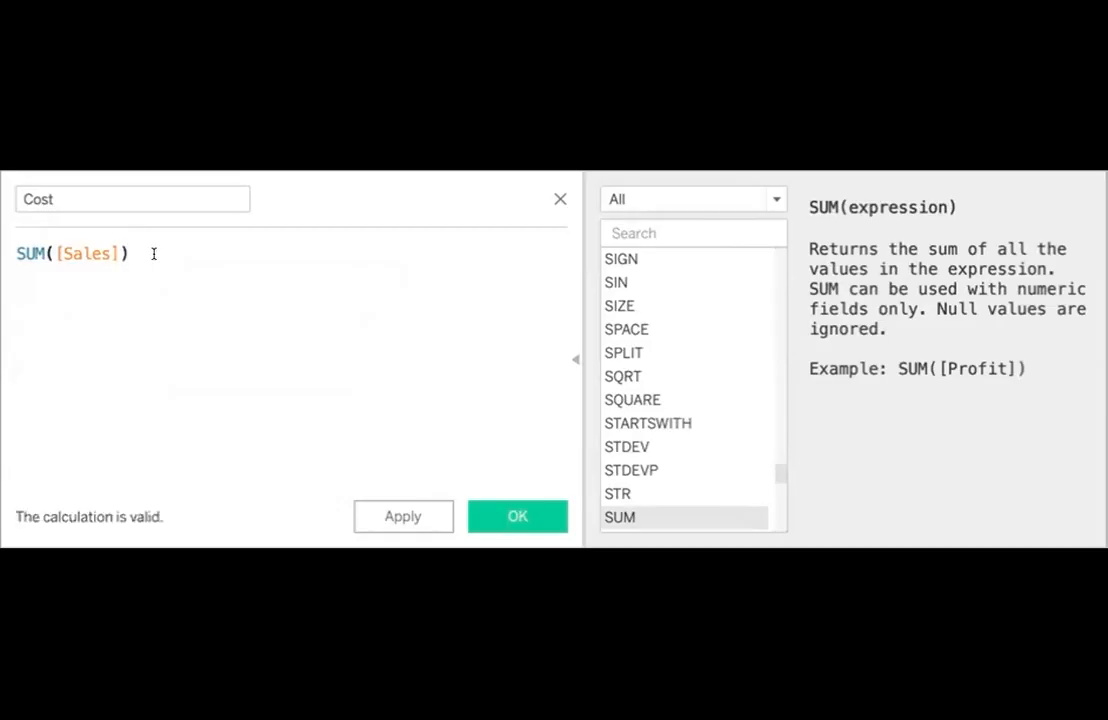
pyautogui.write('-')
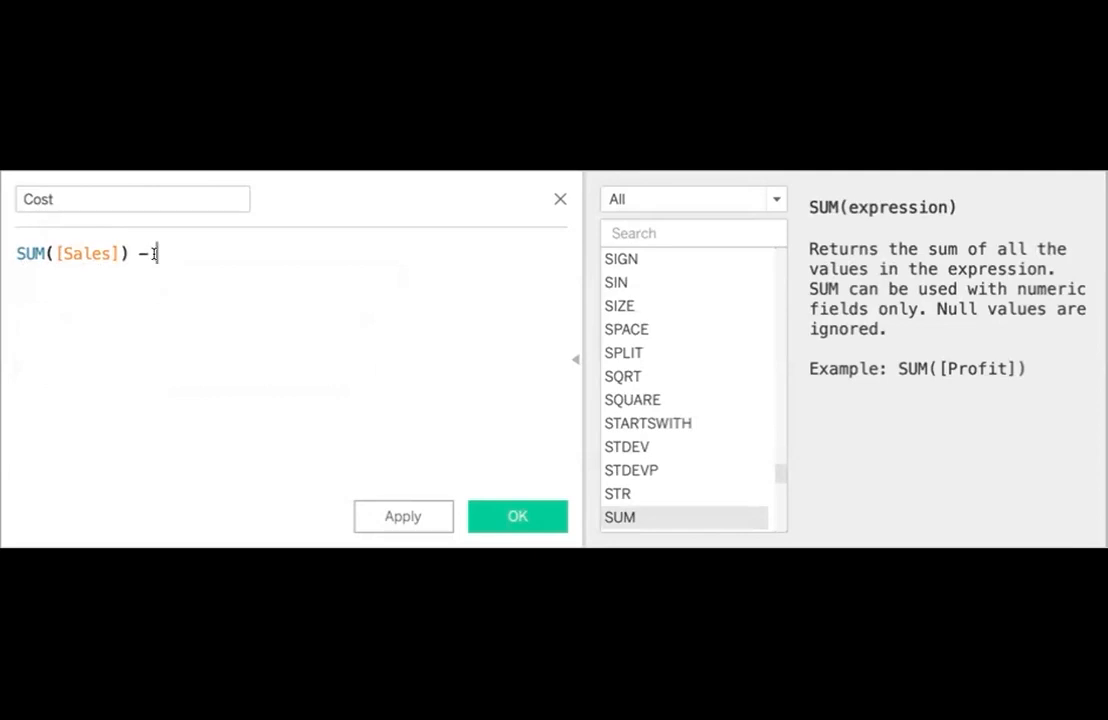
pyautogui.write(' sum')
pyautogui.click(218, 273)
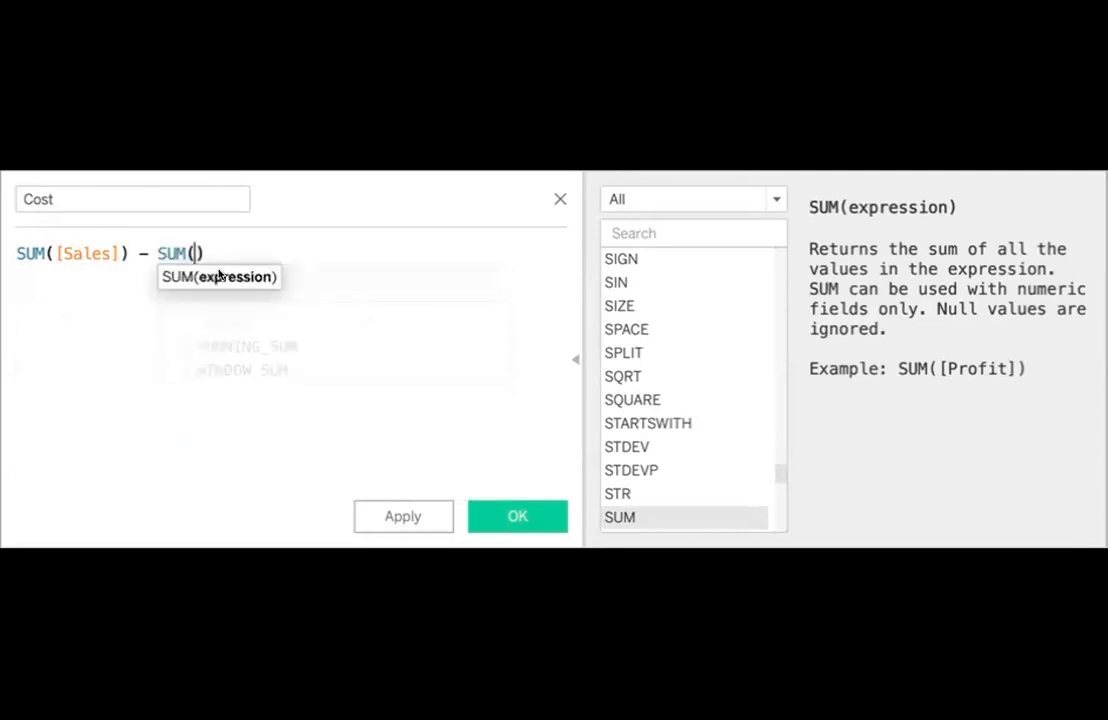
pyautogui.write('pr')
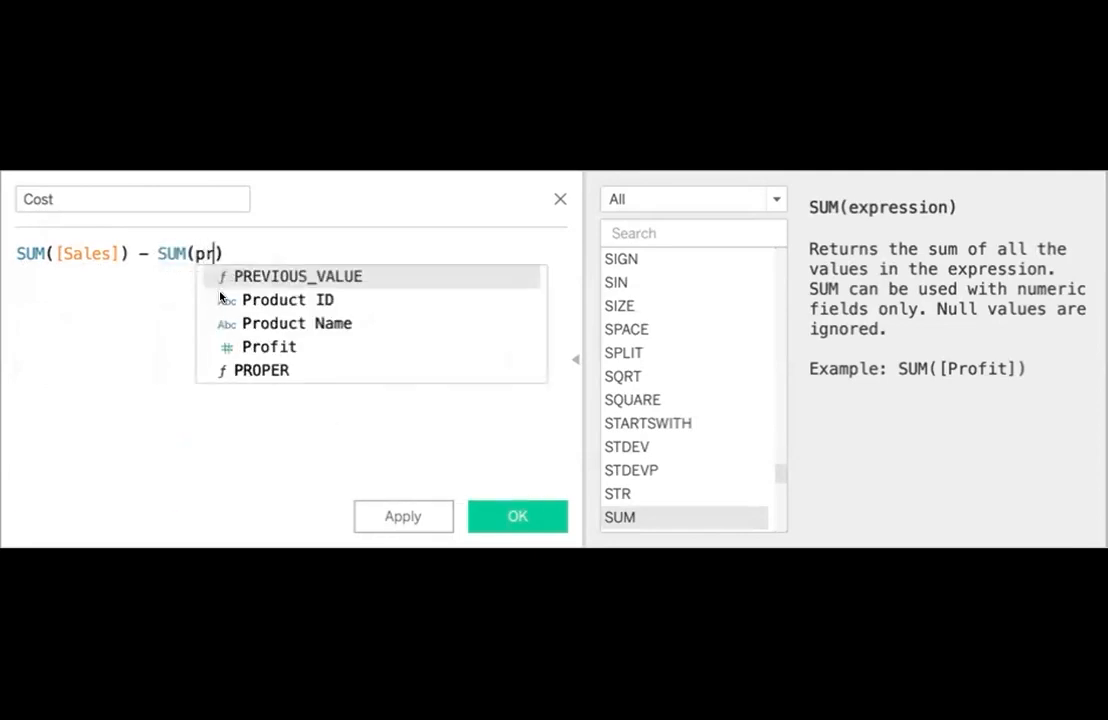
pyautogui.click(254, 346)
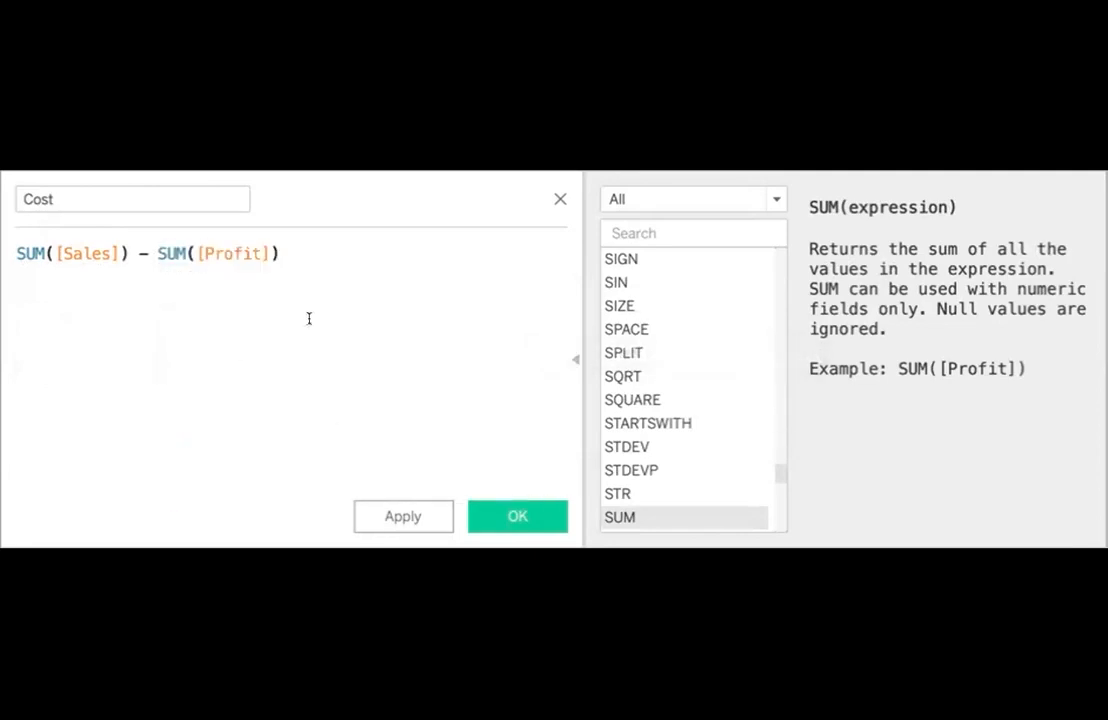
pyautogui.click(492, 518)
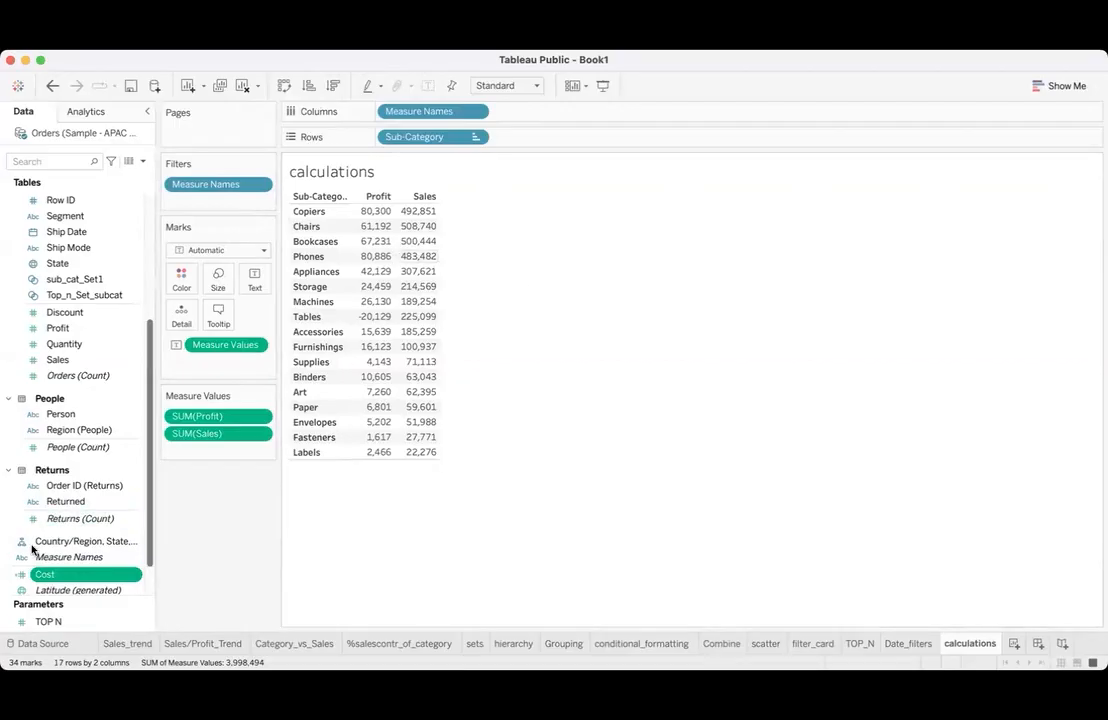
# - Add the Cost field to the Sub-Category table of Profit and Sales and widen the Sub-Category column to fit its header
pyautogui.scroll(-2, 30, 548)
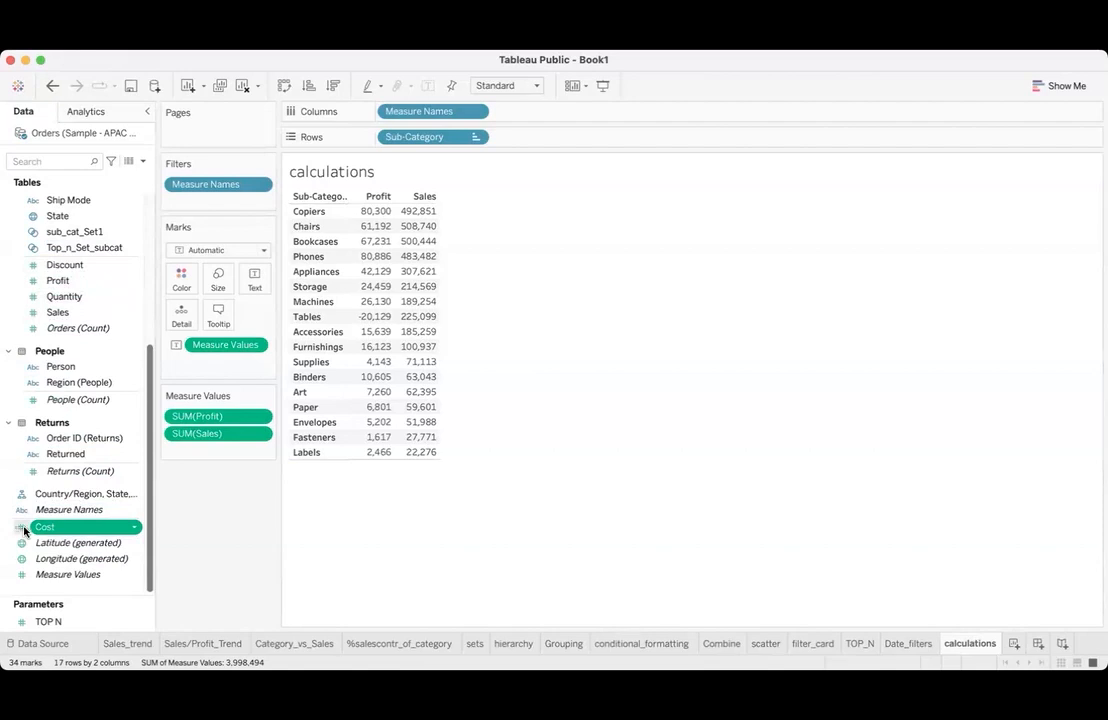
pyautogui.moveTo(47, 530); pyautogui.dragTo(355, 347)
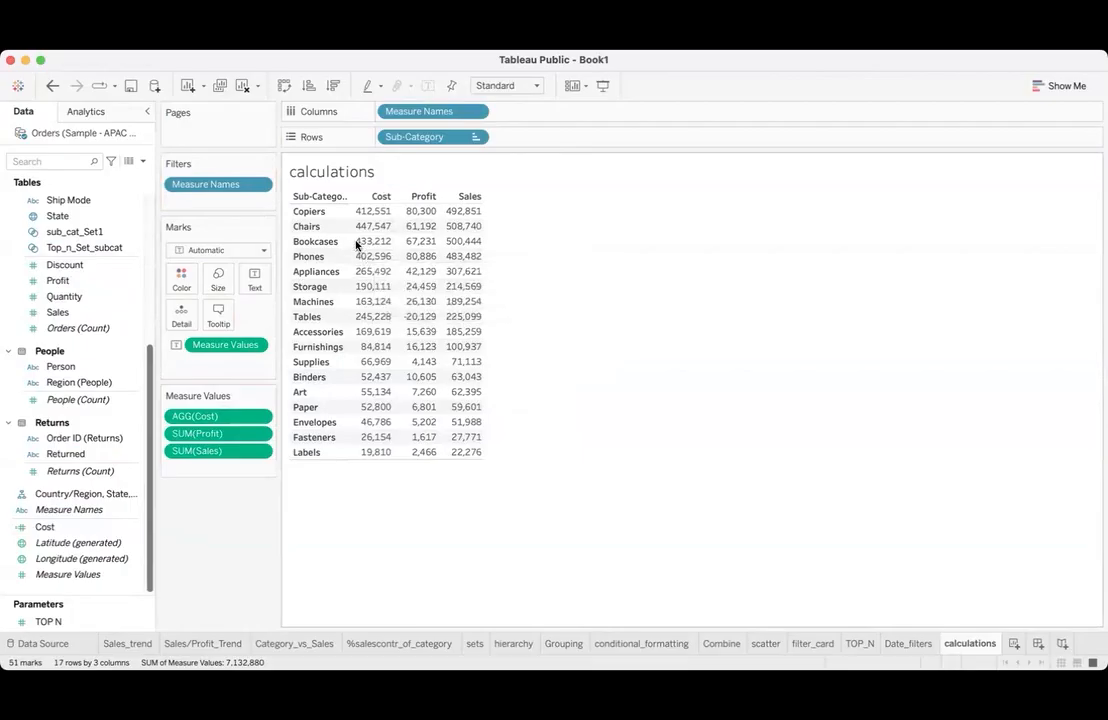
pyautogui.click(388, 199)
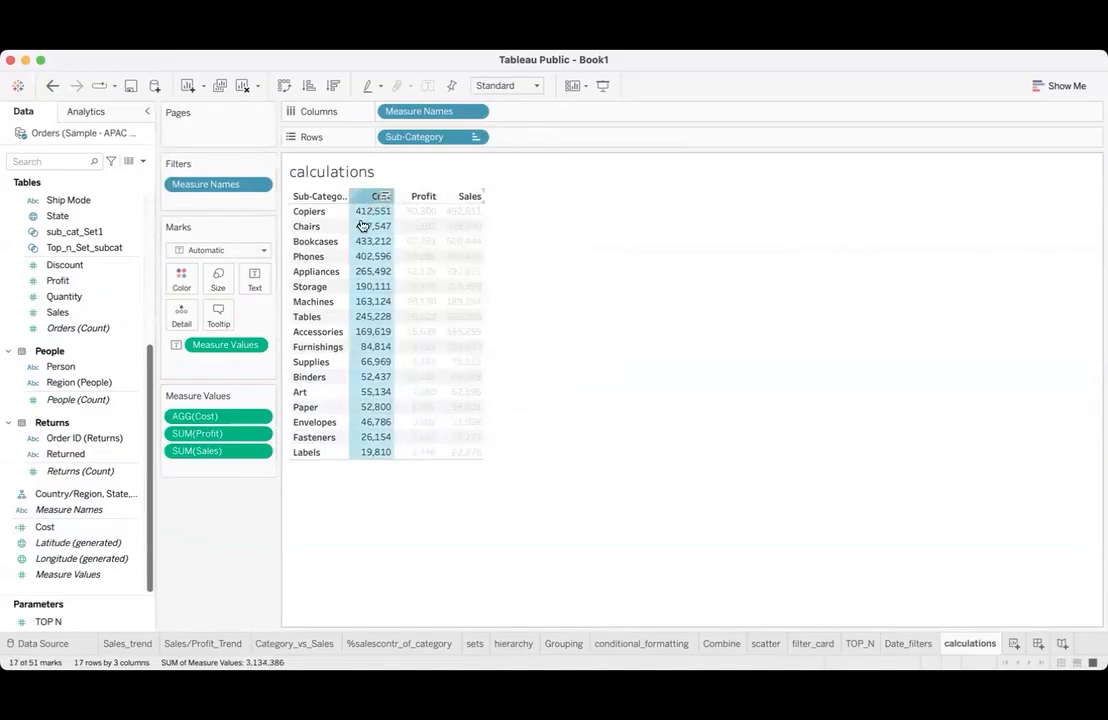
pyautogui.click(310, 559)
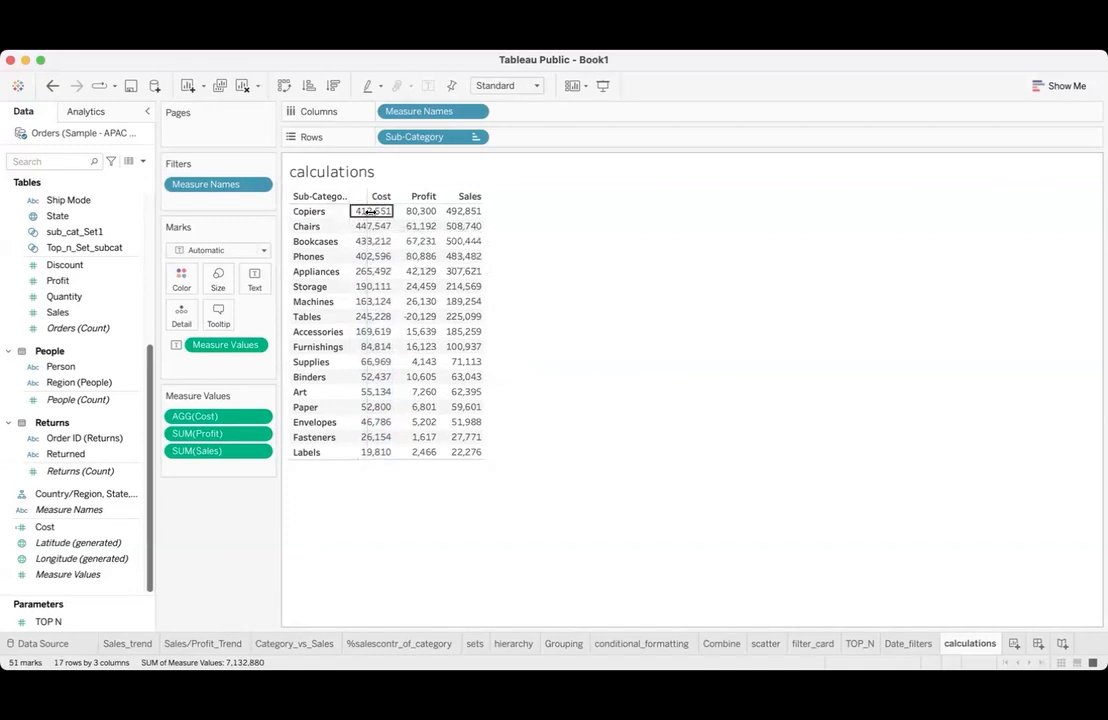
pyautogui.moveTo(351, 212); pyautogui.dragTo(375, 212)
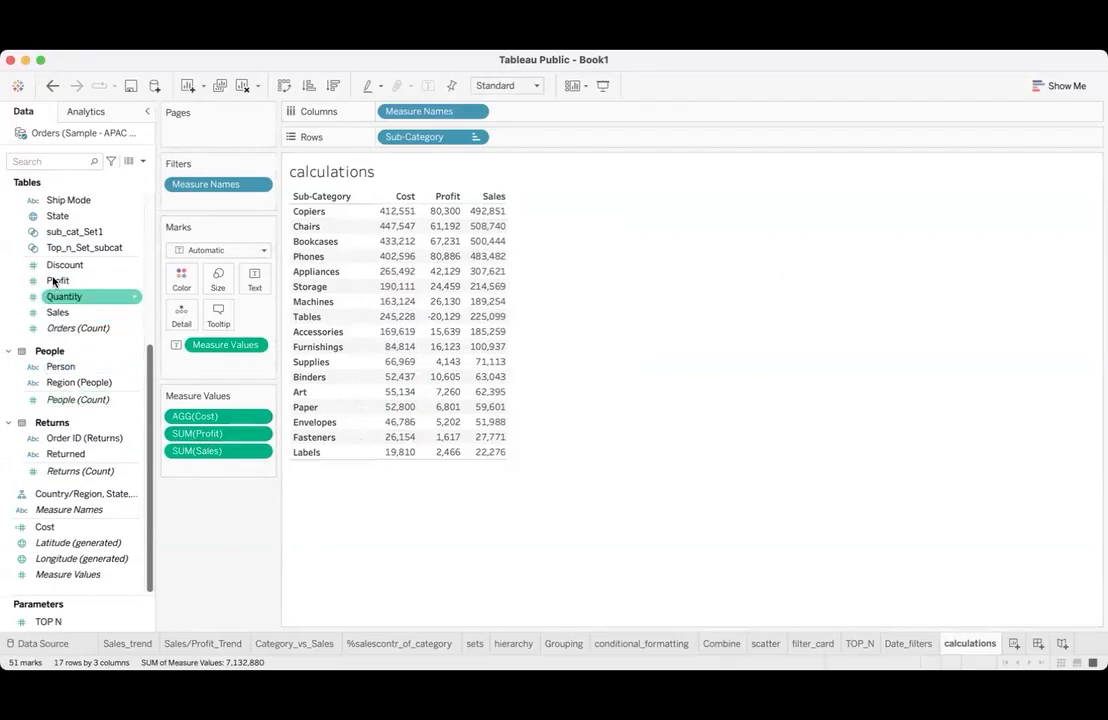
pyautogui.click(132, 266)
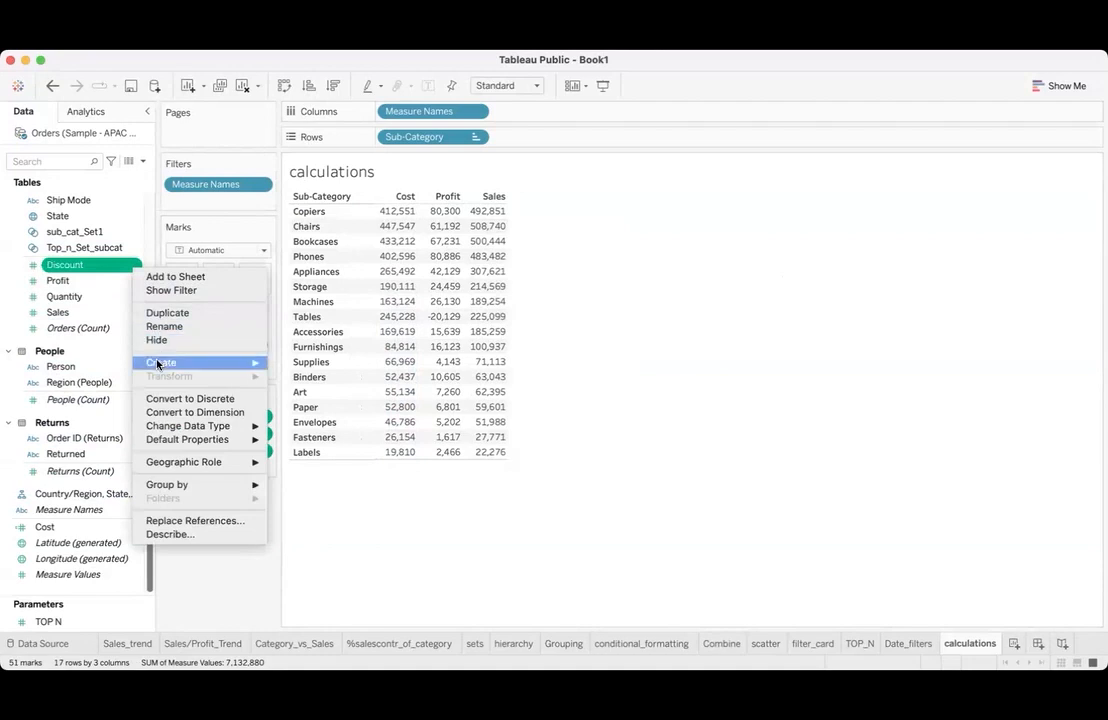
pyautogui.moveTo(265, 365)
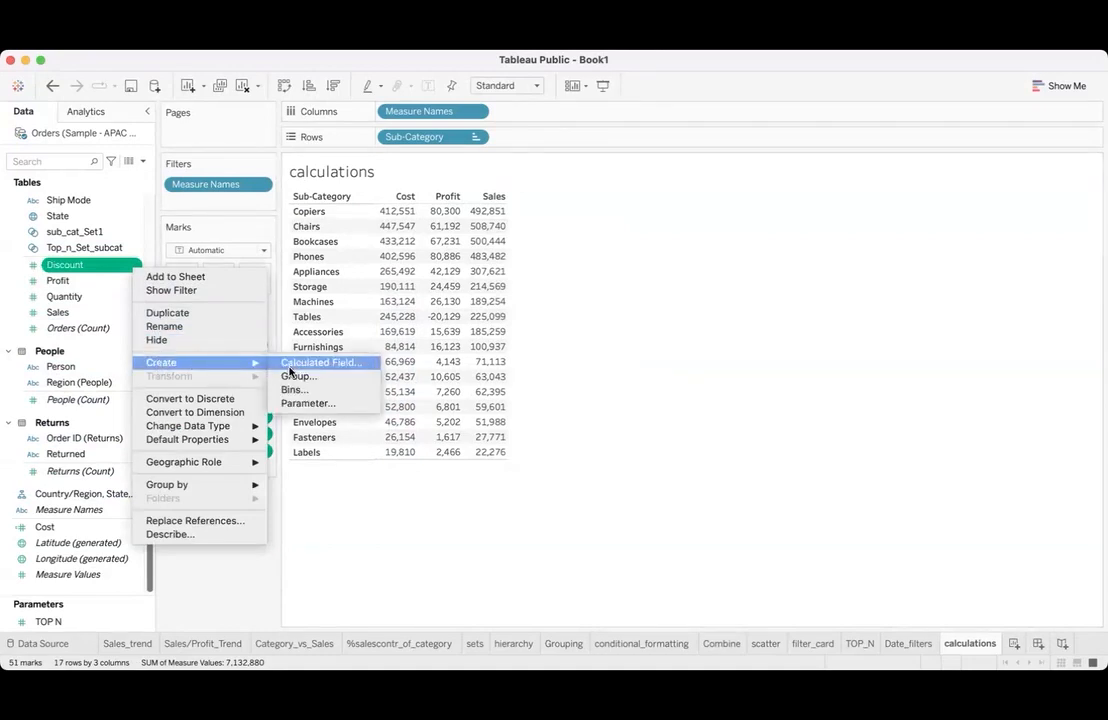
pyautogui.click(570, 469)
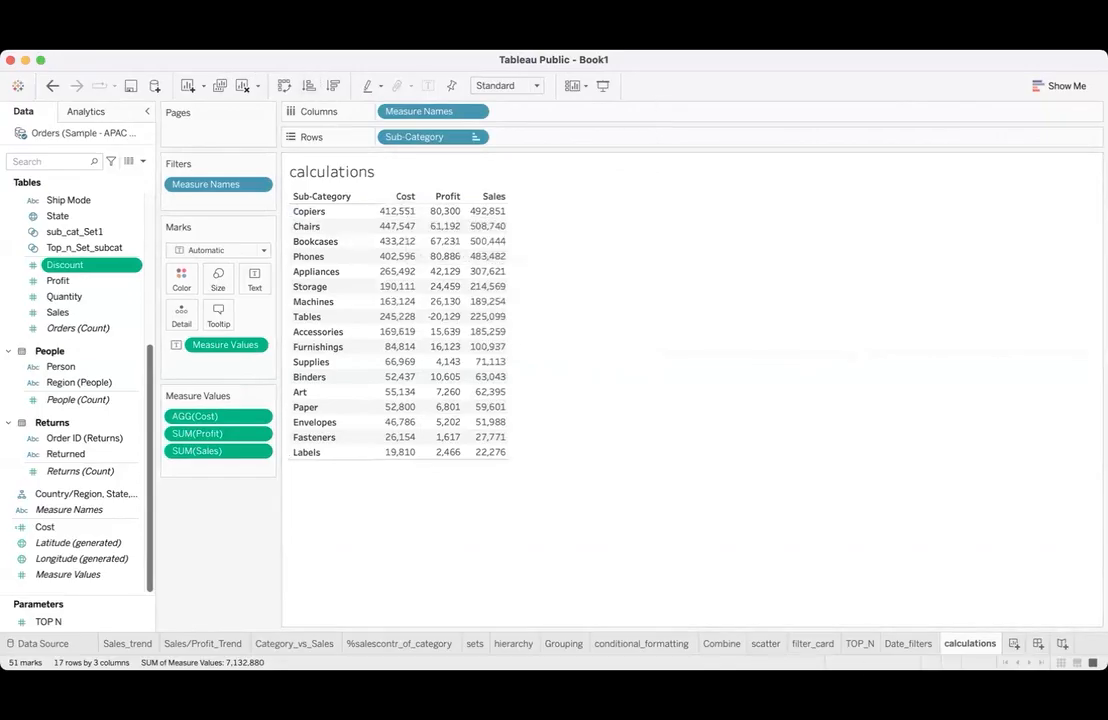
# - Clear the calculations worksheet and build a table of Quantity by Sub-Category with a widened Sub-Category column
pyautogui.click(242, 88)
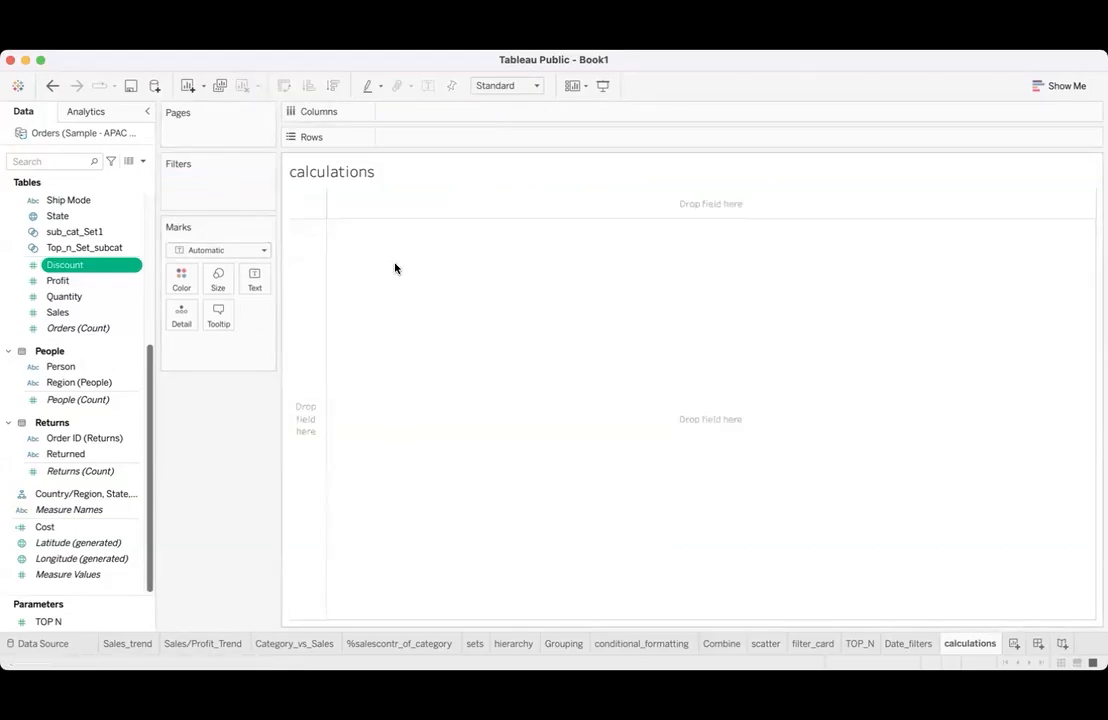
pyautogui.scroll(3, 75, 346)
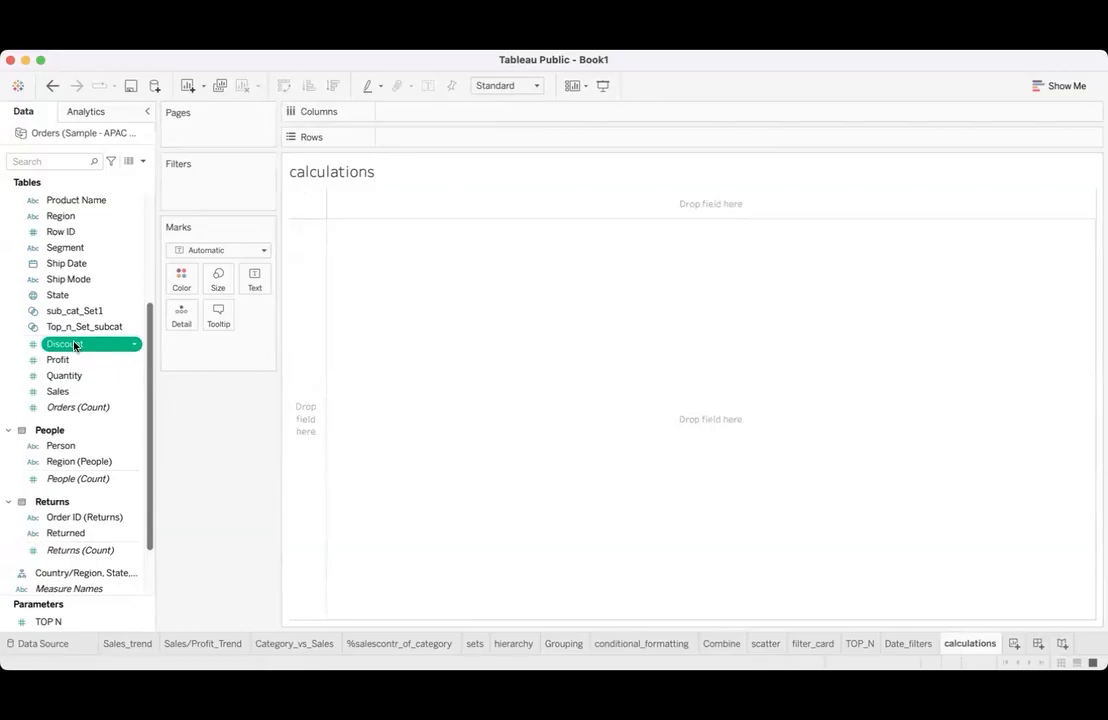
pyautogui.scroll(5, 91, 260)
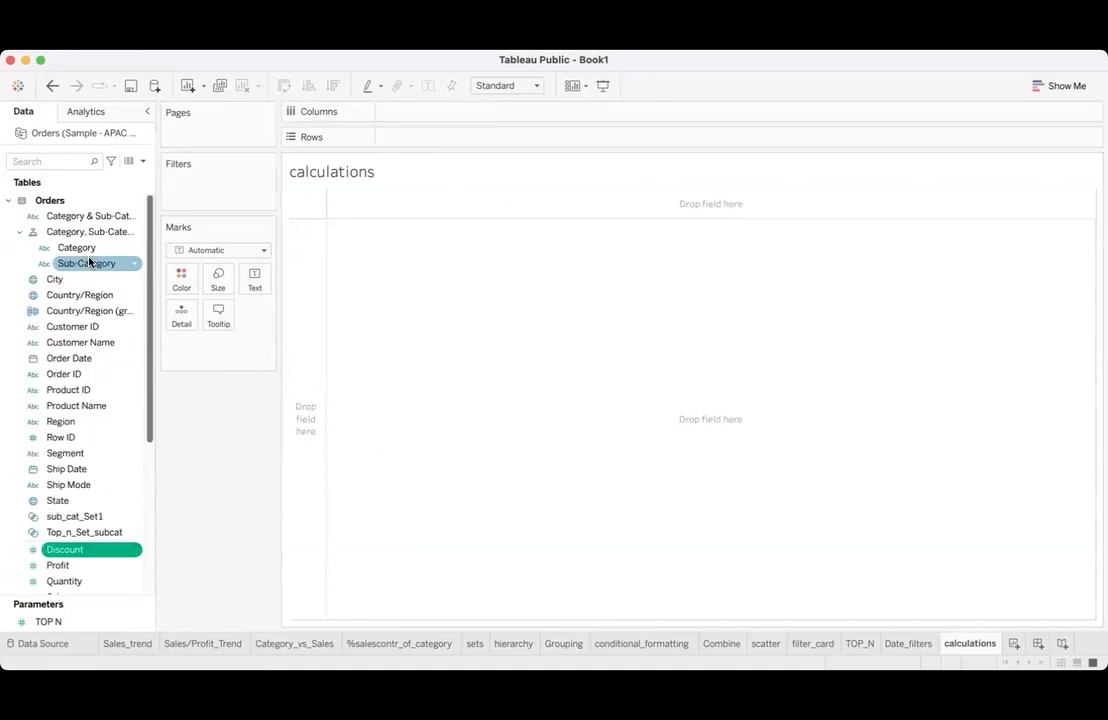
pyautogui.click(85, 264)
pyautogui.doubleClick(85, 264)
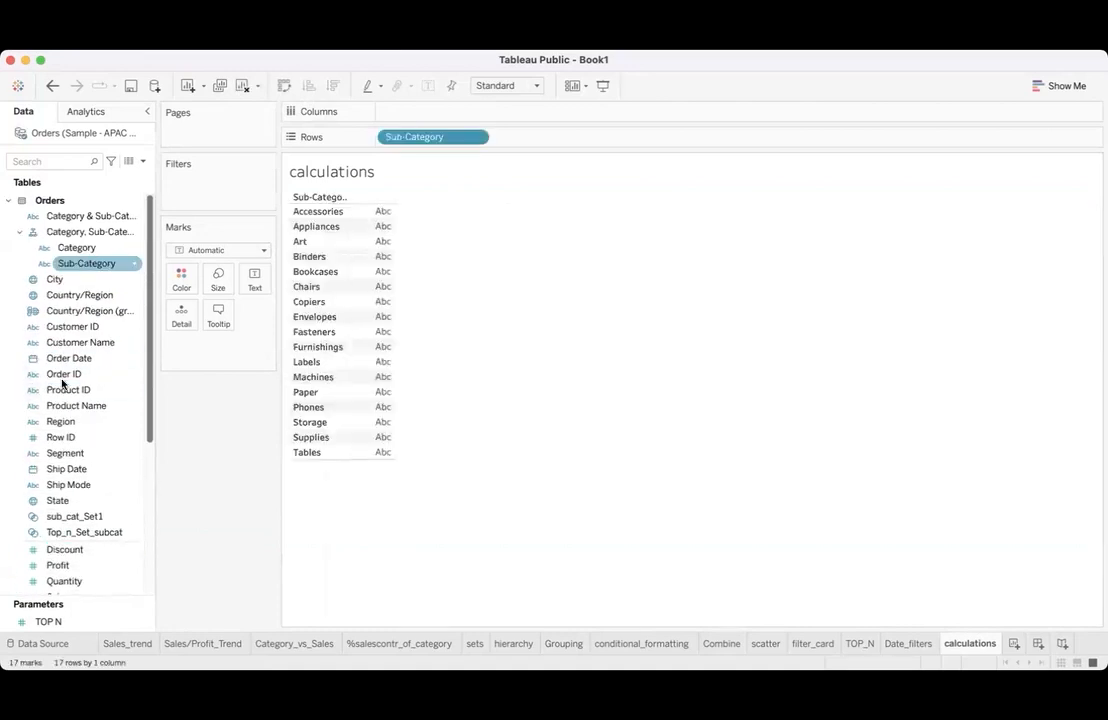
pyautogui.scroll(-4, 53, 469)
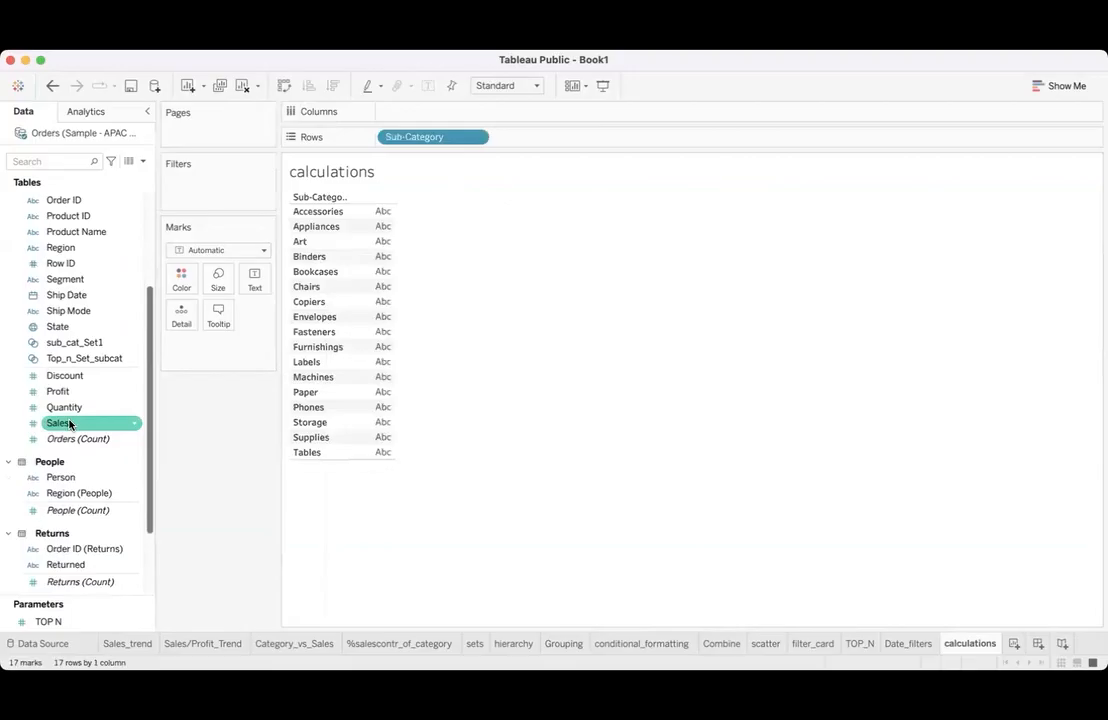
pyautogui.doubleClick(78, 409)
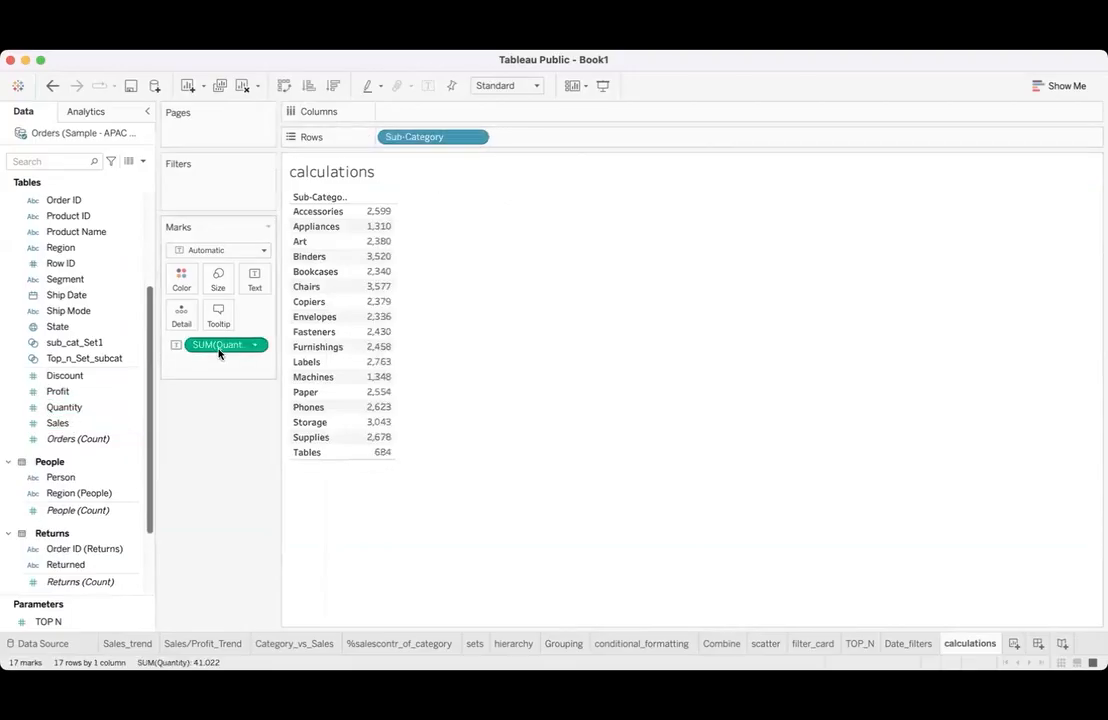
pyautogui.click(362, 213)
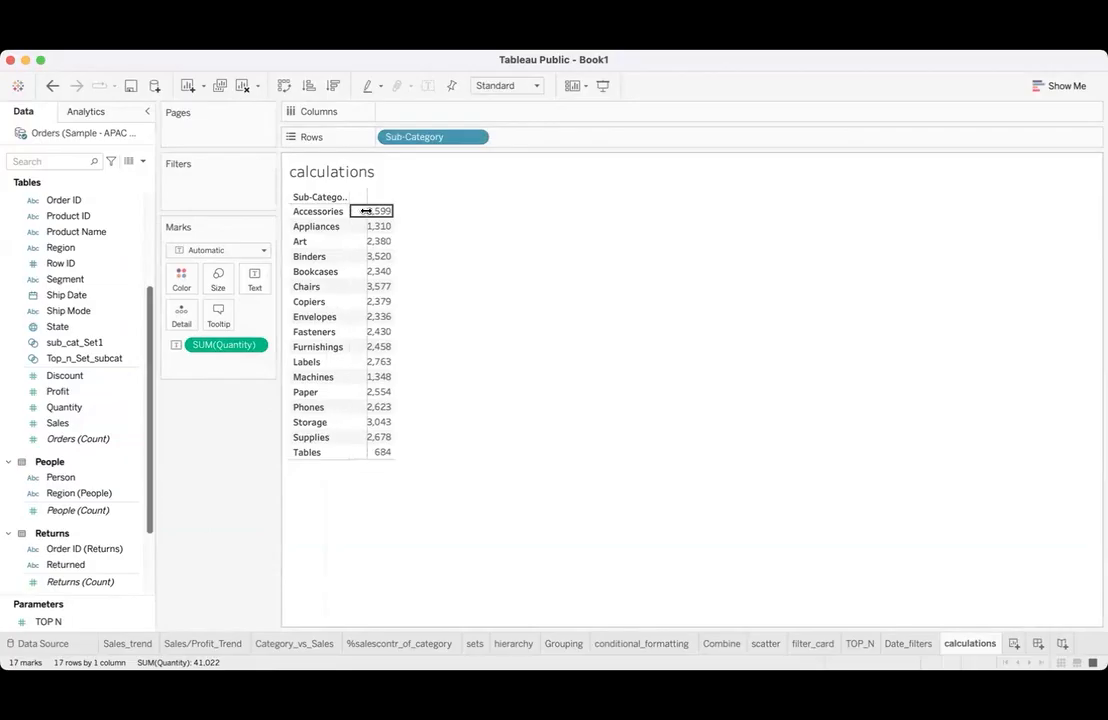
pyautogui.moveTo(366, 211); pyautogui.dragTo(383, 211)
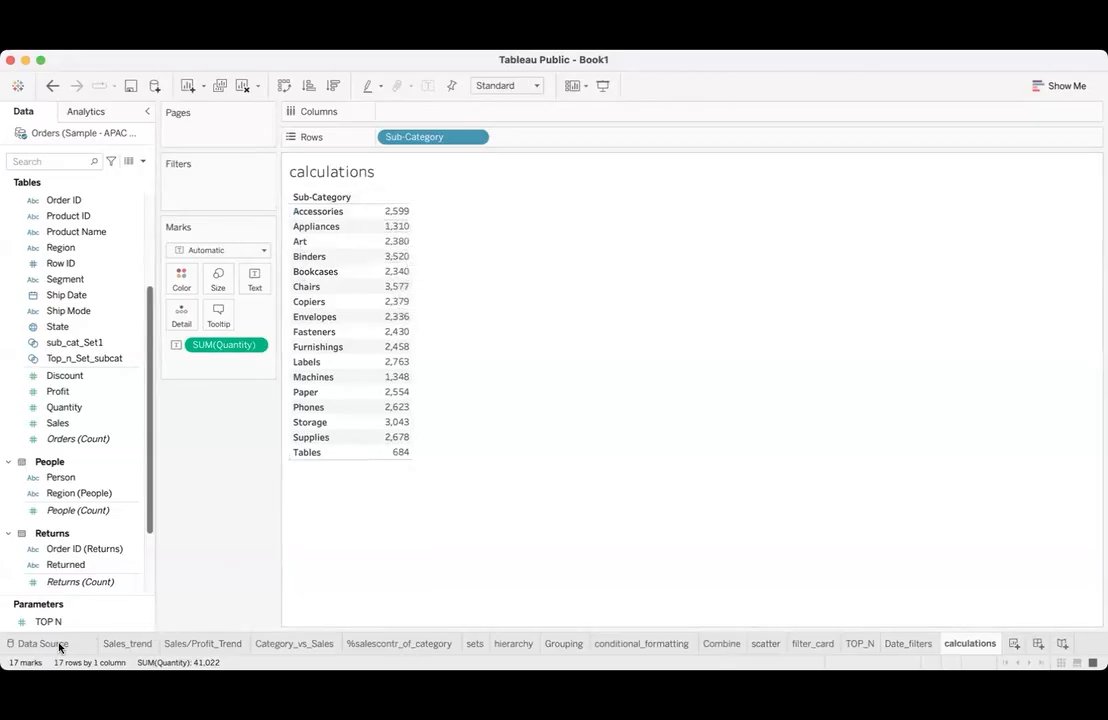
pyautogui.moveTo(535, 184); pyautogui.dragTo(534, 210)
pyautogui.moveTo(537, 184)
pyautogui.mouseDown()
pyautogui.moveTo(549, 211)
pyautogui.moveTo(549, 198)
pyautogui.moveTo(604, 194)
pyautogui.moveTo(619, 172)
pyautogui.moveTo(606, 196)
pyautogui.moveTo(636, 172)
pyautogui.mouseUp()
pyautogui.moveTo(550, 229)
pyautogui.mouseDown()
pyautogui.moveTo(550, 264)
pyautogui.moveTo(565, 238)
pyautogui.moveTo(563, 257)
pyautogui.mouseUp()
pyautogui.moveTo(607, 218)
pyautogui.mouseDown()
pyautogui.moveTo(607, 238)
pyautogui.moveTo(640, 212)
pyautogui.mouseUp()
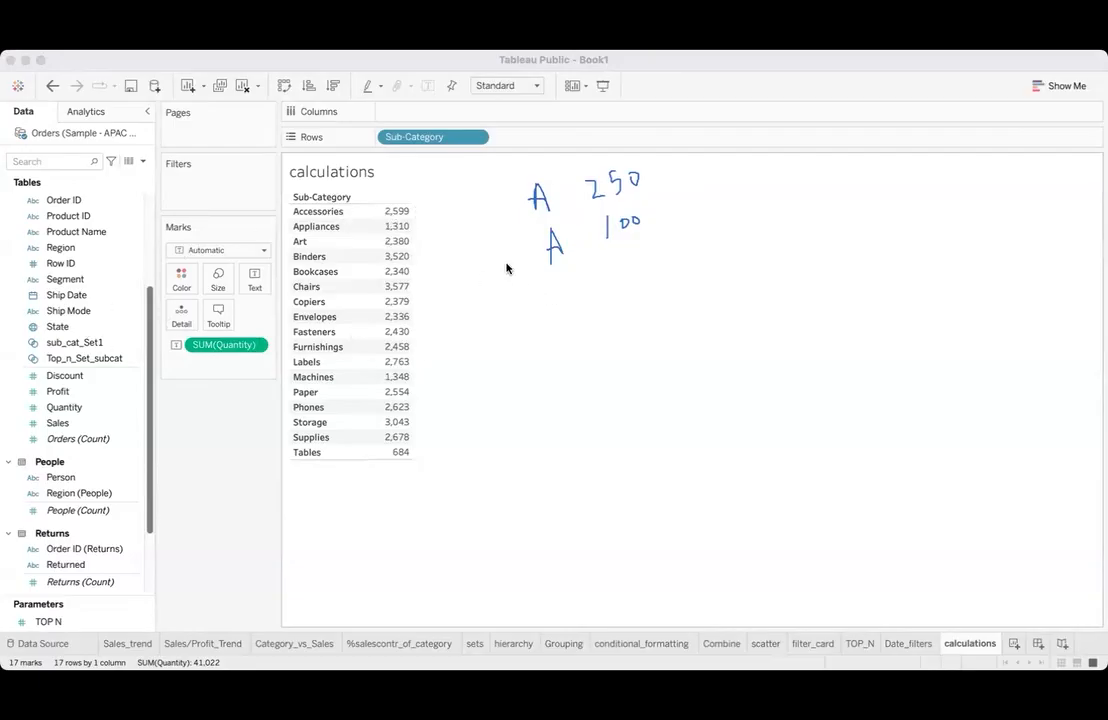
pyautogui.moveTo(511, 216)
pyautogui.mouseDown()
pyautogui.moveTo(531, 275)
pyautogui.moveTo(495, 304)
pyautogui.moveTo(564, 289)
pyautogui.moveTo(564, 318)
pyautogui.moveTo(576, 271)
pyautogui.moveTo(596, 295)
pyautogui.moveTo(619, 259)
pyautogui.moveTo(650, 258)
pyautogui.moveTo(660, 236)
pyautogui.moveTo(668, 249)
pyautogui.mouseUp()
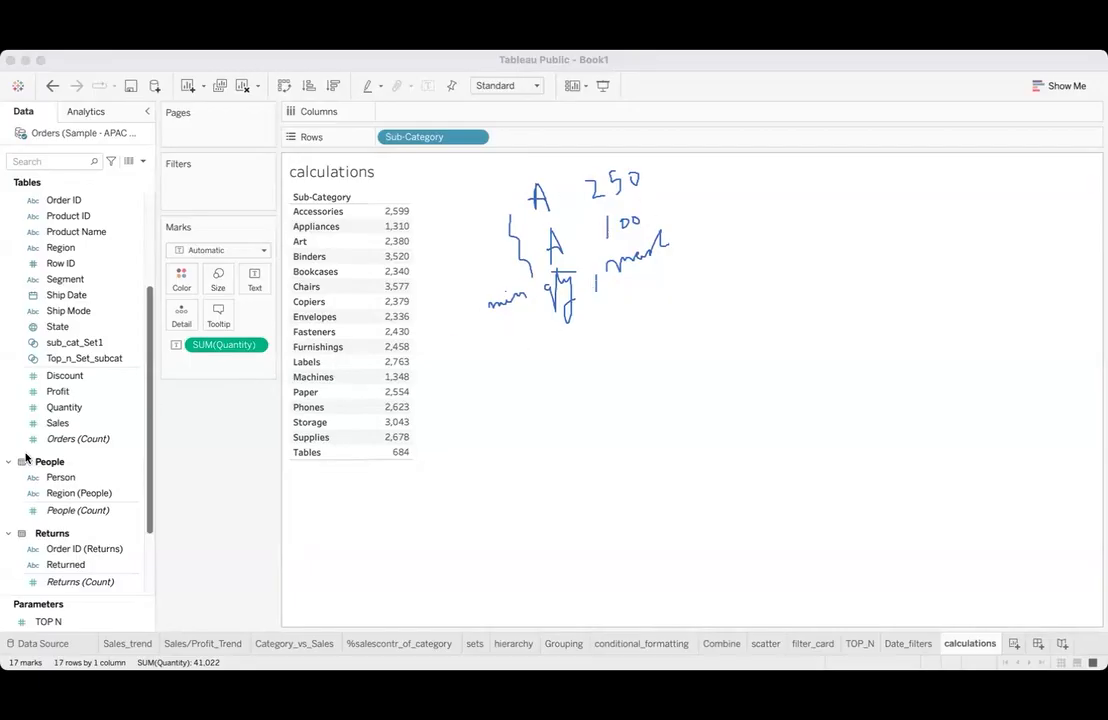
pyautogui.click(68, 460)
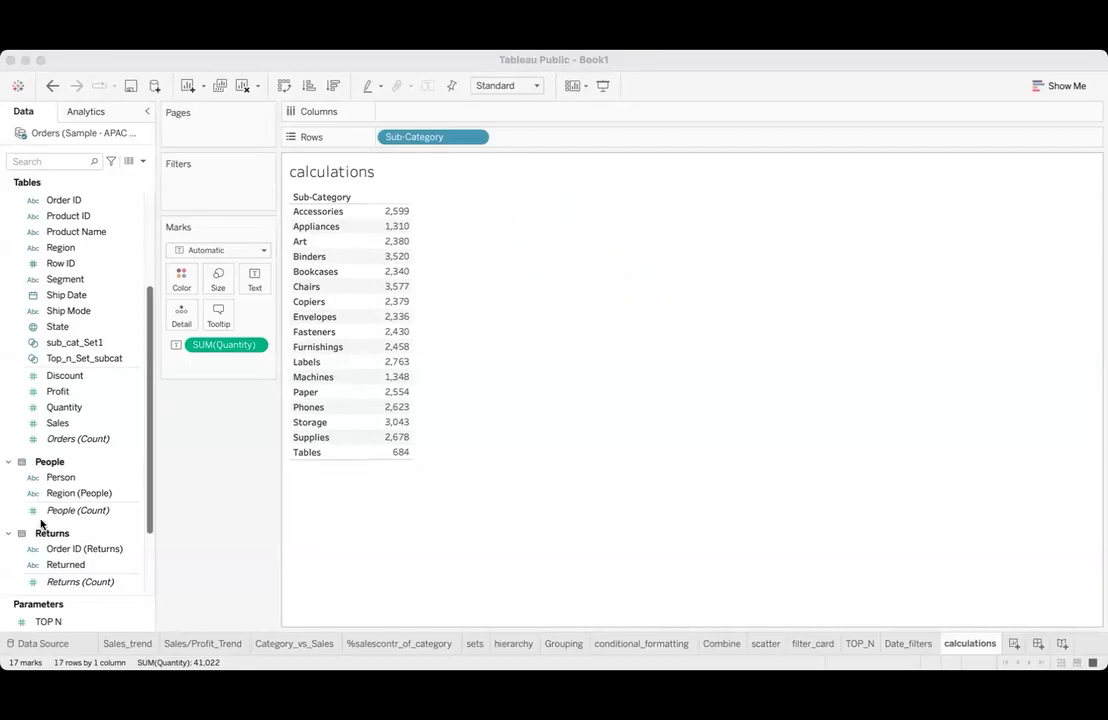
# - View the Category_vs_Sales worksheet and return to the calculations worksheet
pyautogui.click(322, 641)
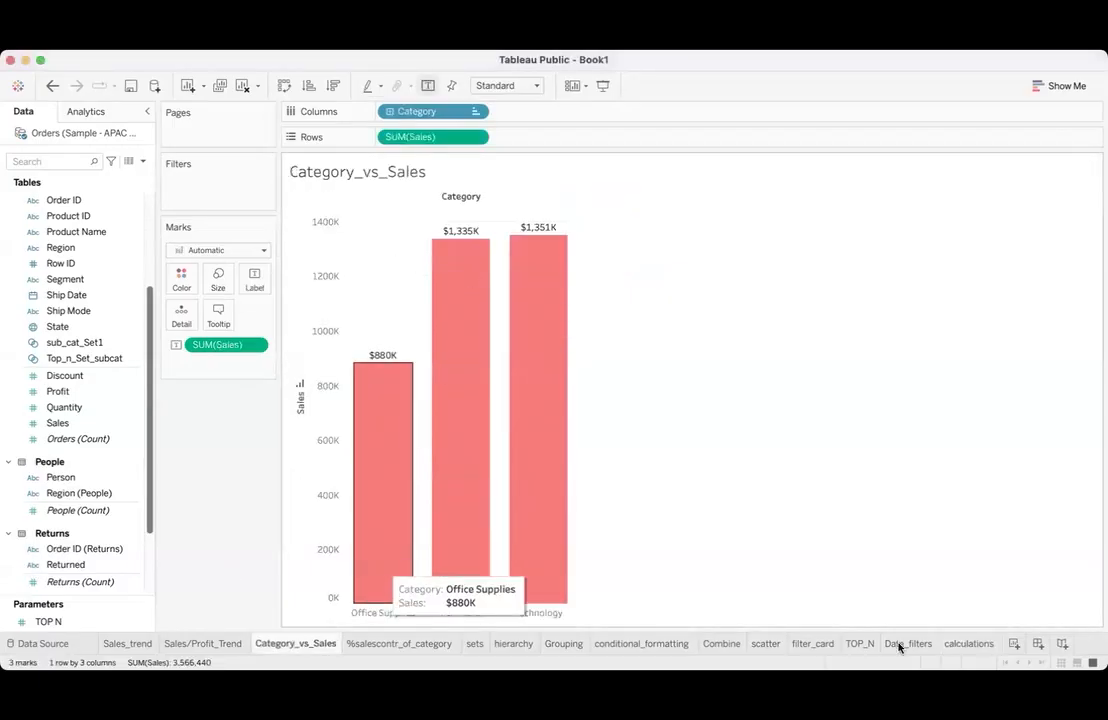
pyautogui.click(975, 646)
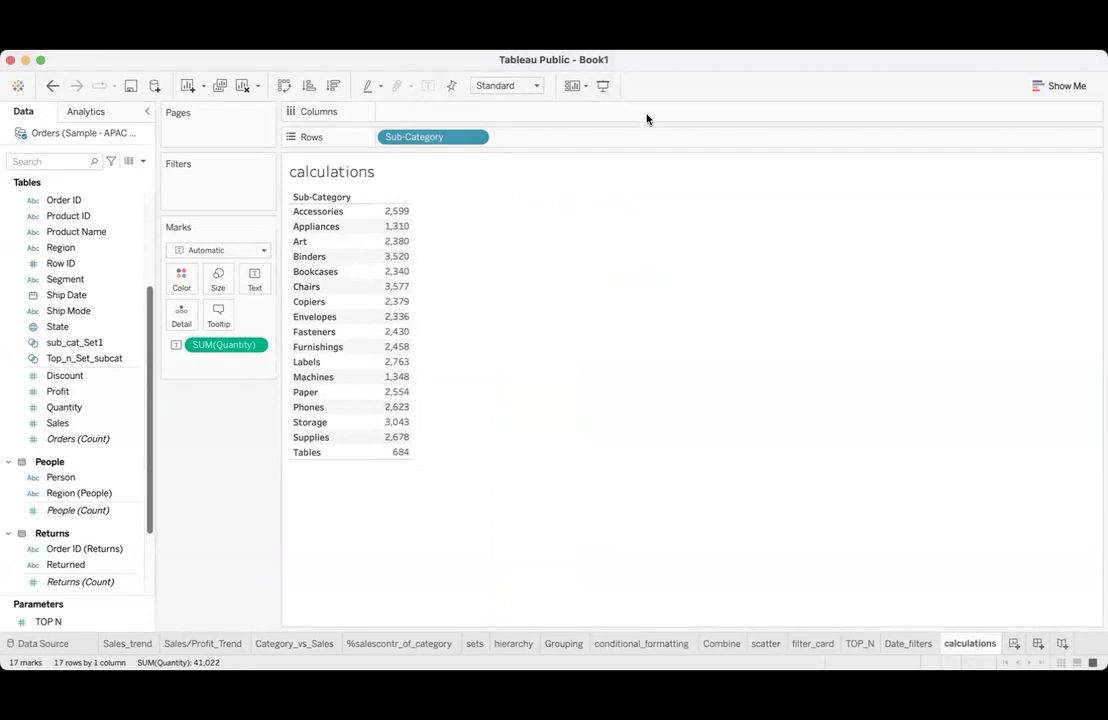
# - Try Quantity as a discrete field that also colors the table's values, and undo these changes
pyautogui.click(254, 346)
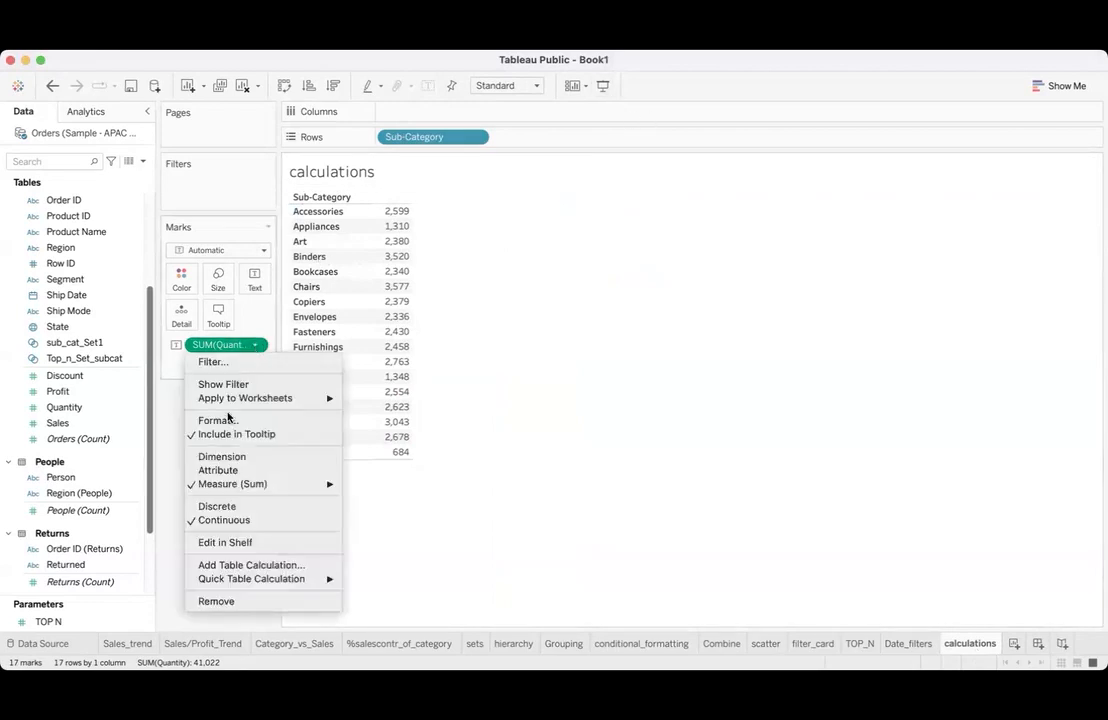
pyautogui.click(224, 507)
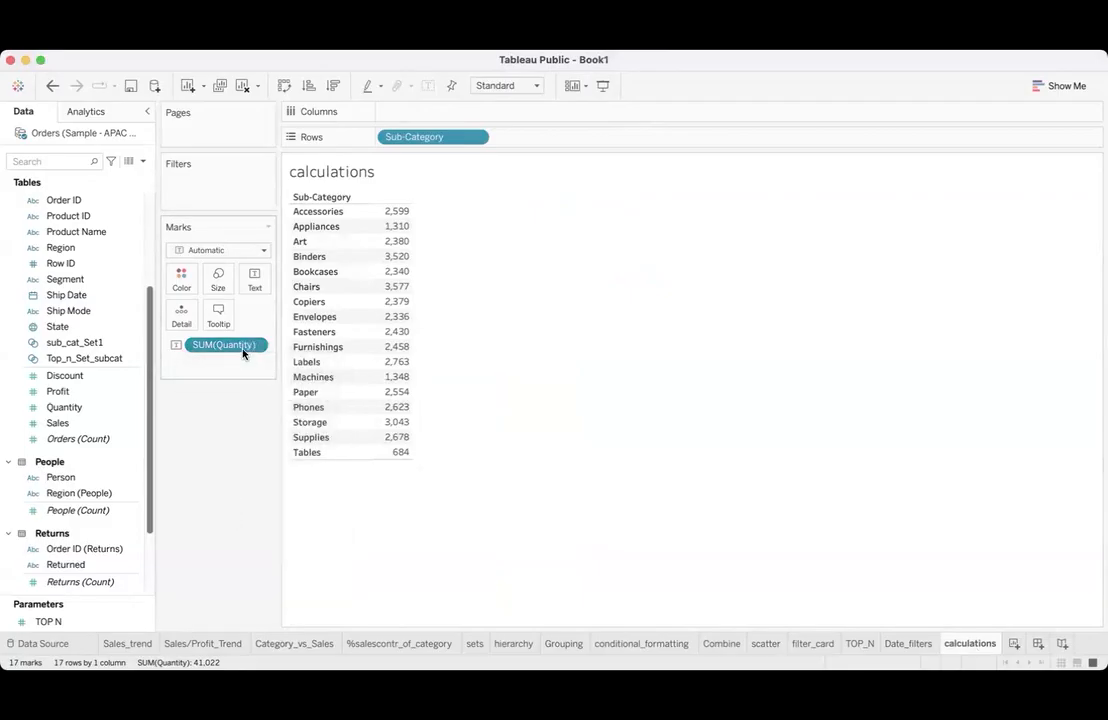
pyautogui.moveTo(225, 344); pyautogui.dragTo(383, 314)
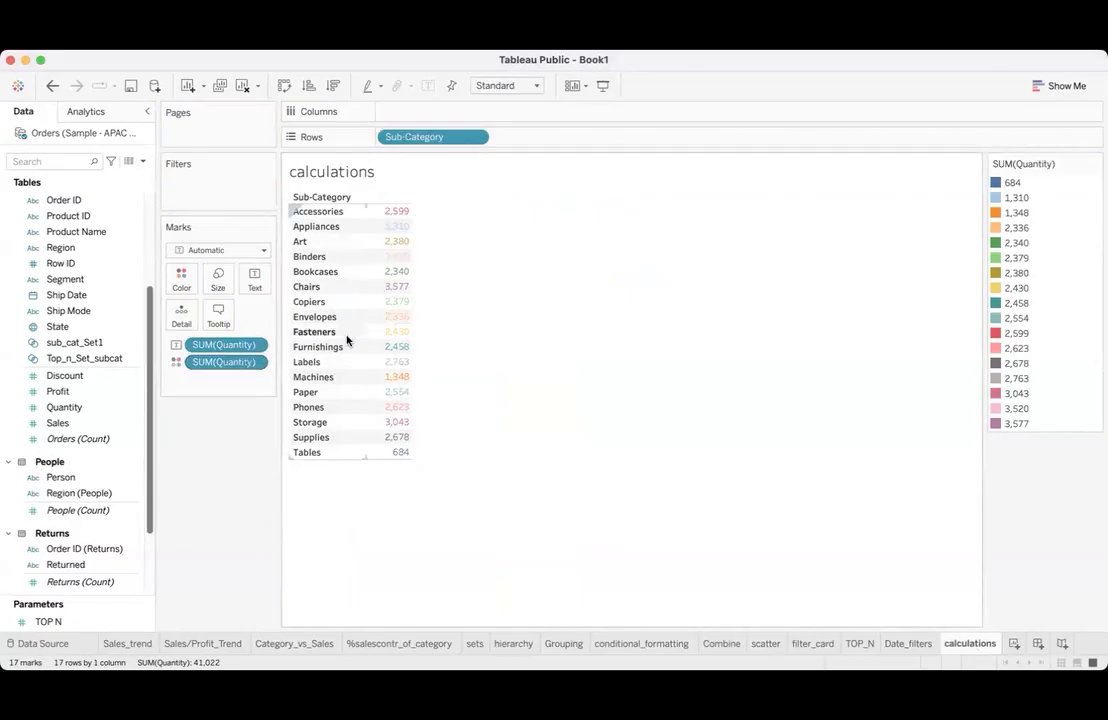
pyautogui.click(53, 85)
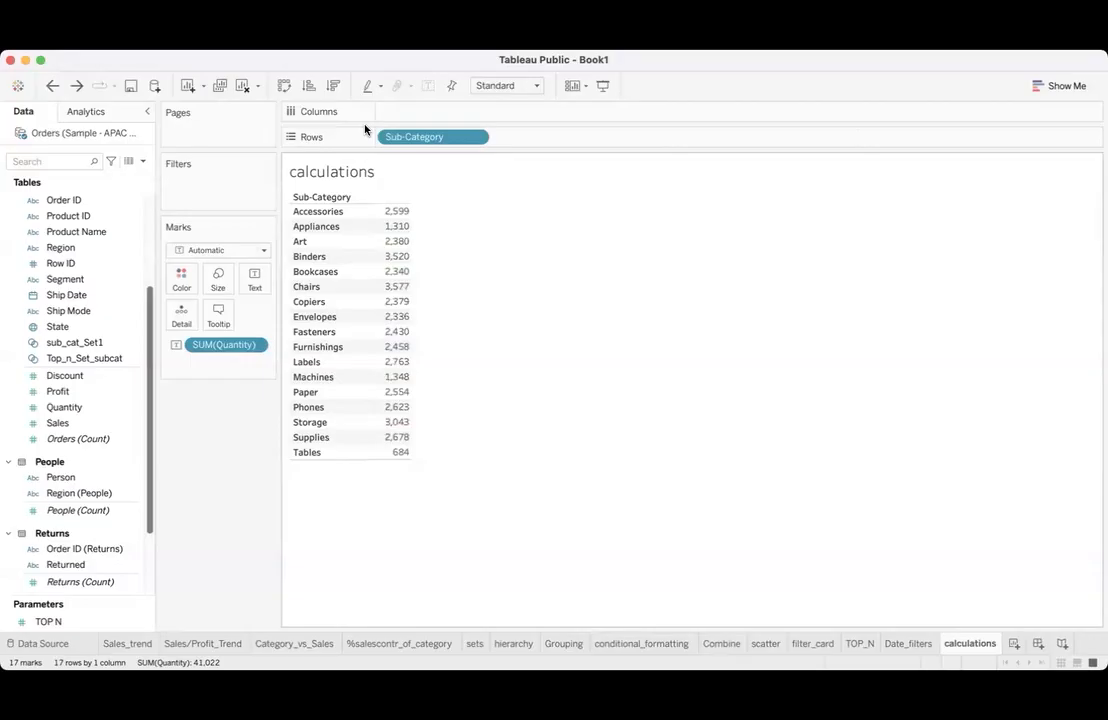
pyautogui.press('super+z')
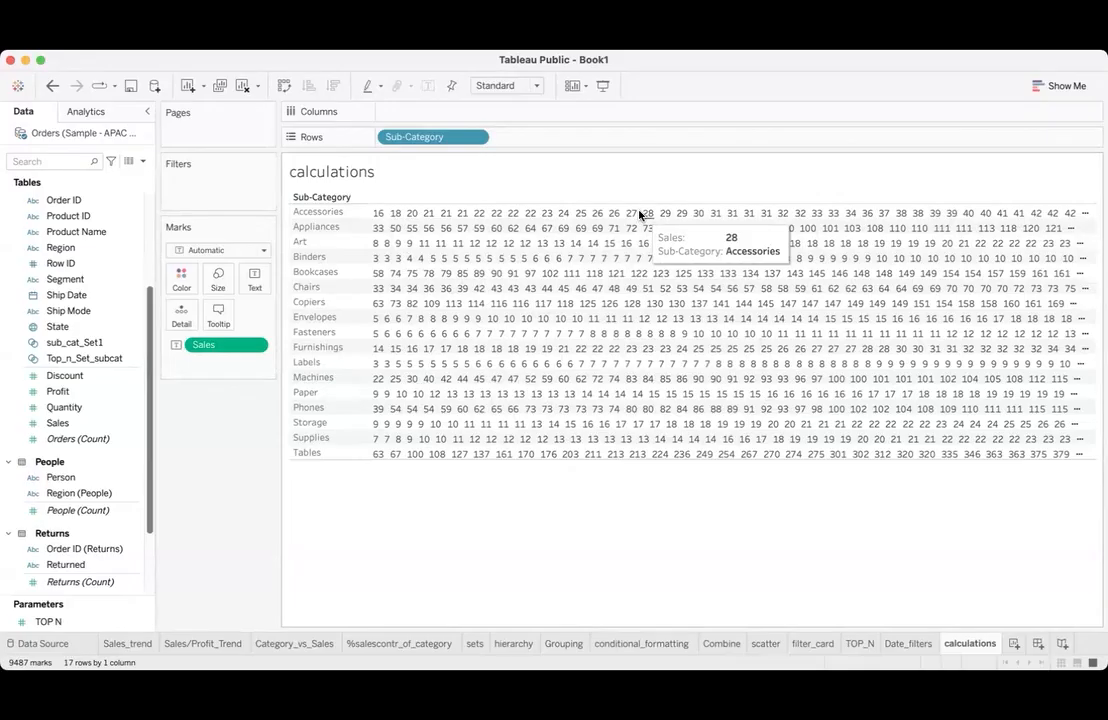
# - Change Sales from a dimension to a Sum measure and take it off the Sub-Category table
pyautogui.click(252, 347)
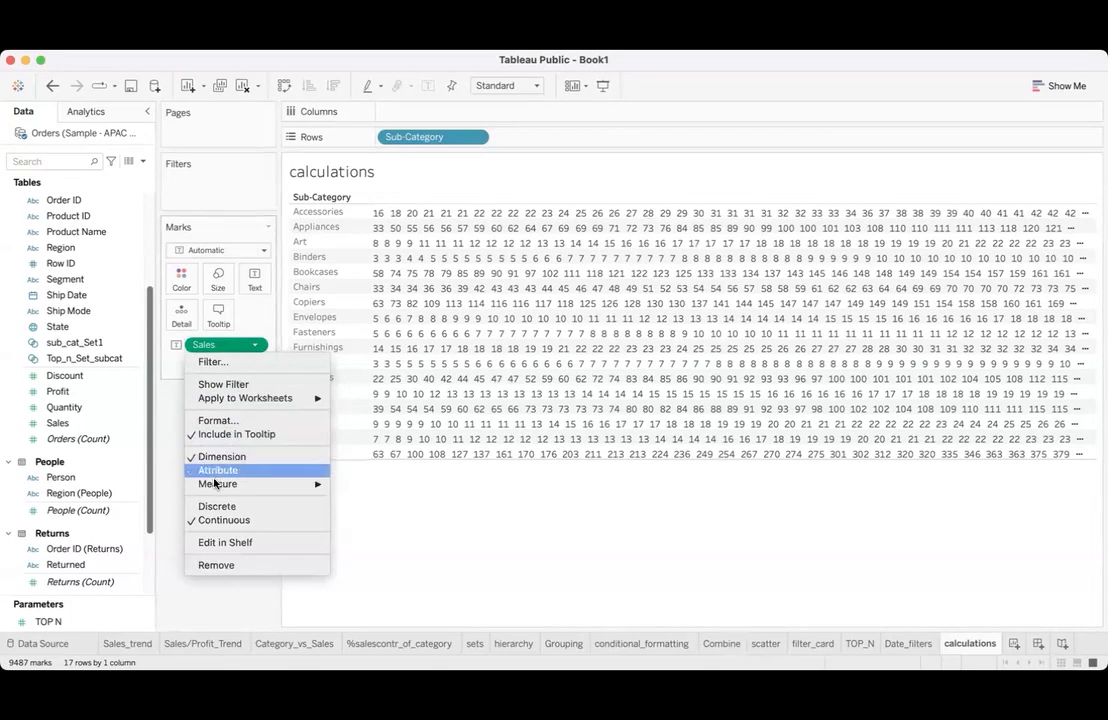
pyautogui.moveTo(230, 484)
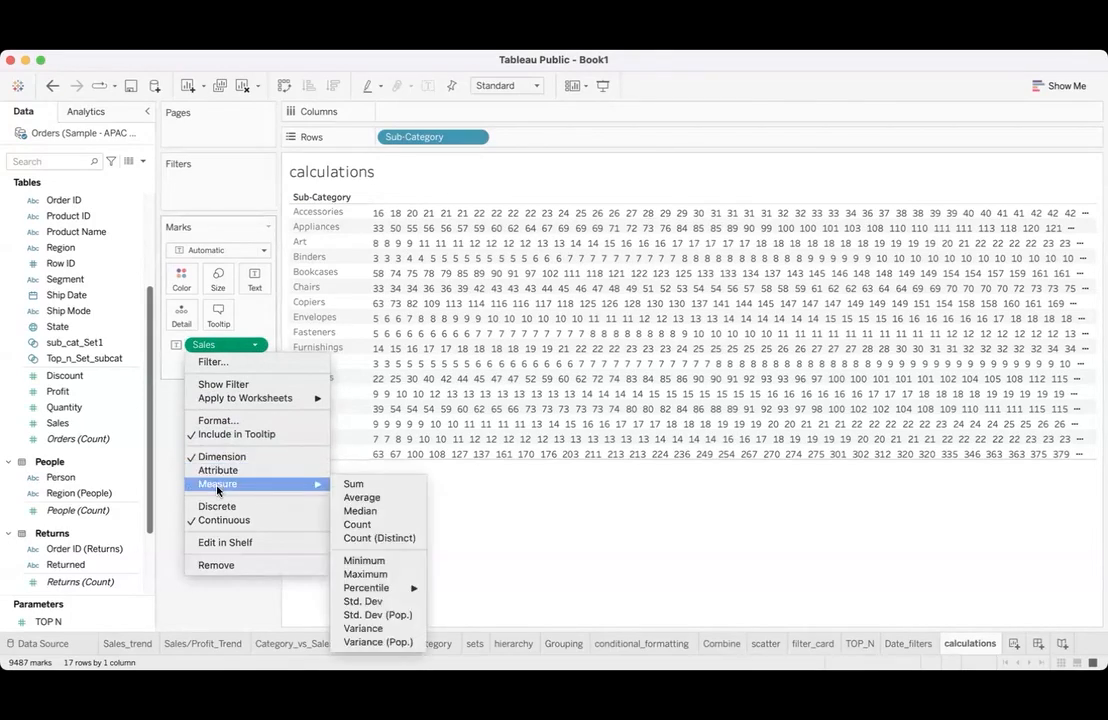
pyautogui.click(353, 489)
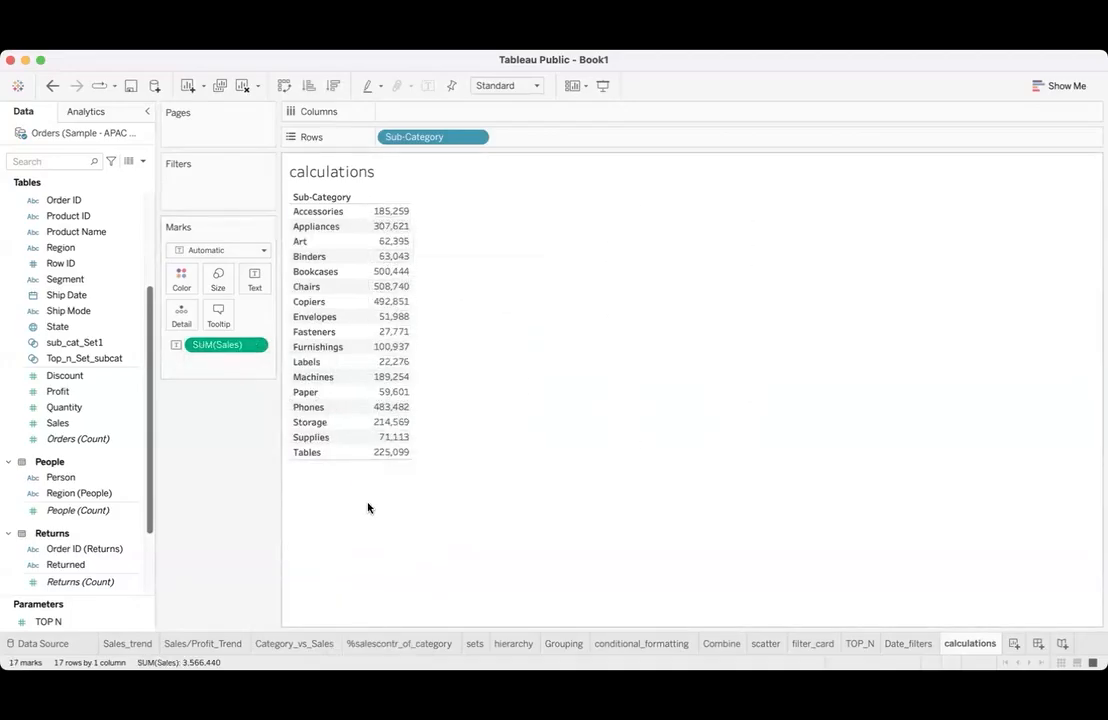
pyautogui.moveTo(228, 345); pyautogui.dragTo(388, 247)
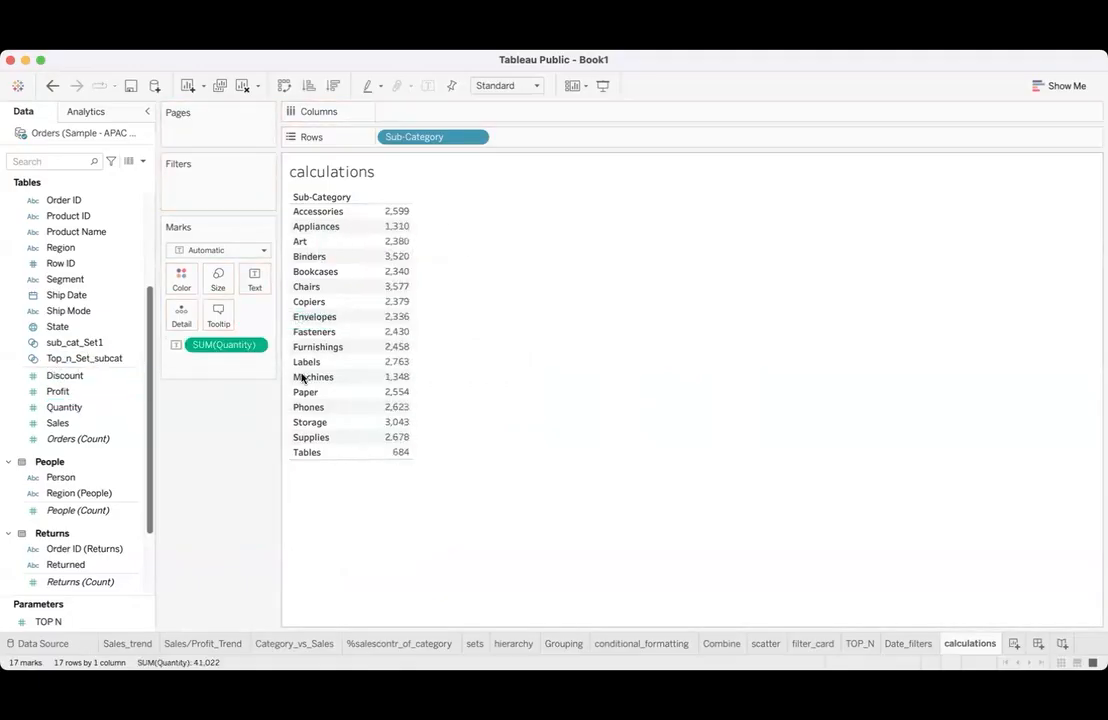
# - Show Quantity as a dimension in the Sub-Category table and restore it to a Sum measure
pyautogui.click(255, 344)
pyautogui.click(245, 457)
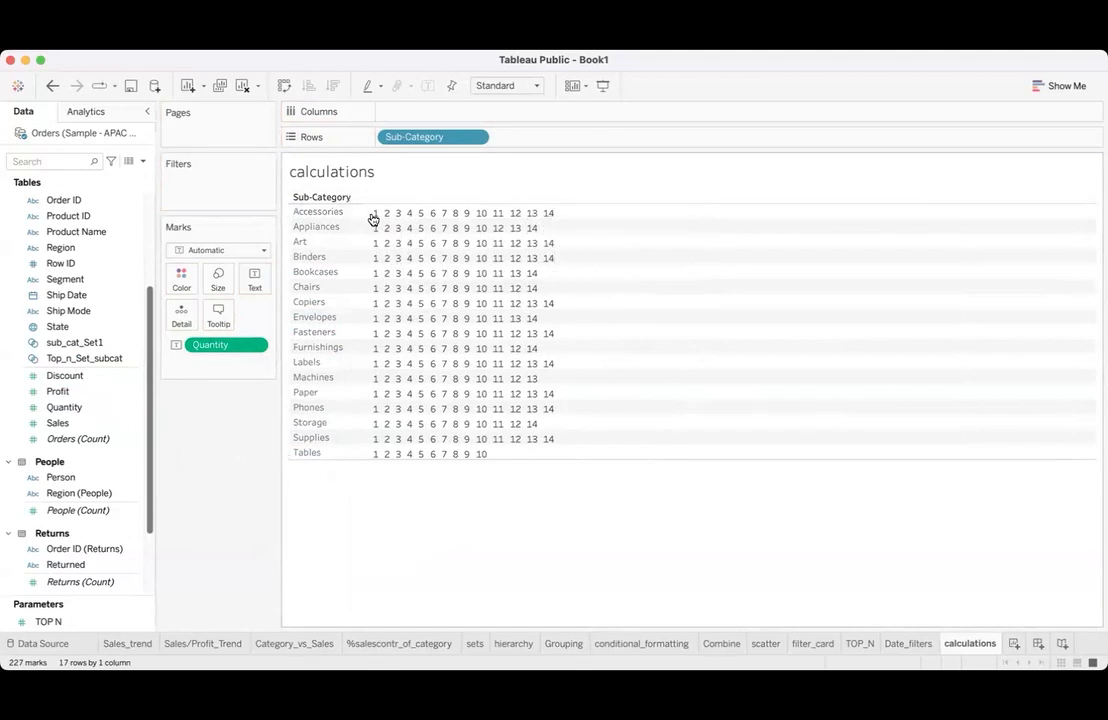
pyautogui.moveTo(374, 219)
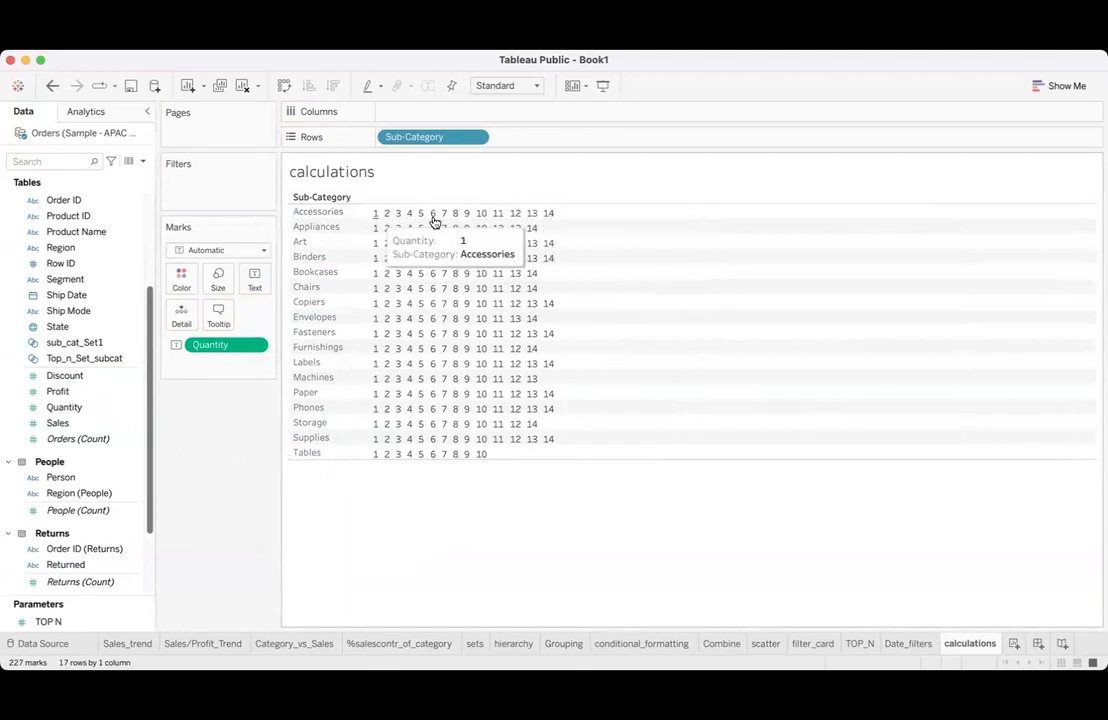
pyautogui.click(255, 344)
pyautogui.moveTo(220, 484)
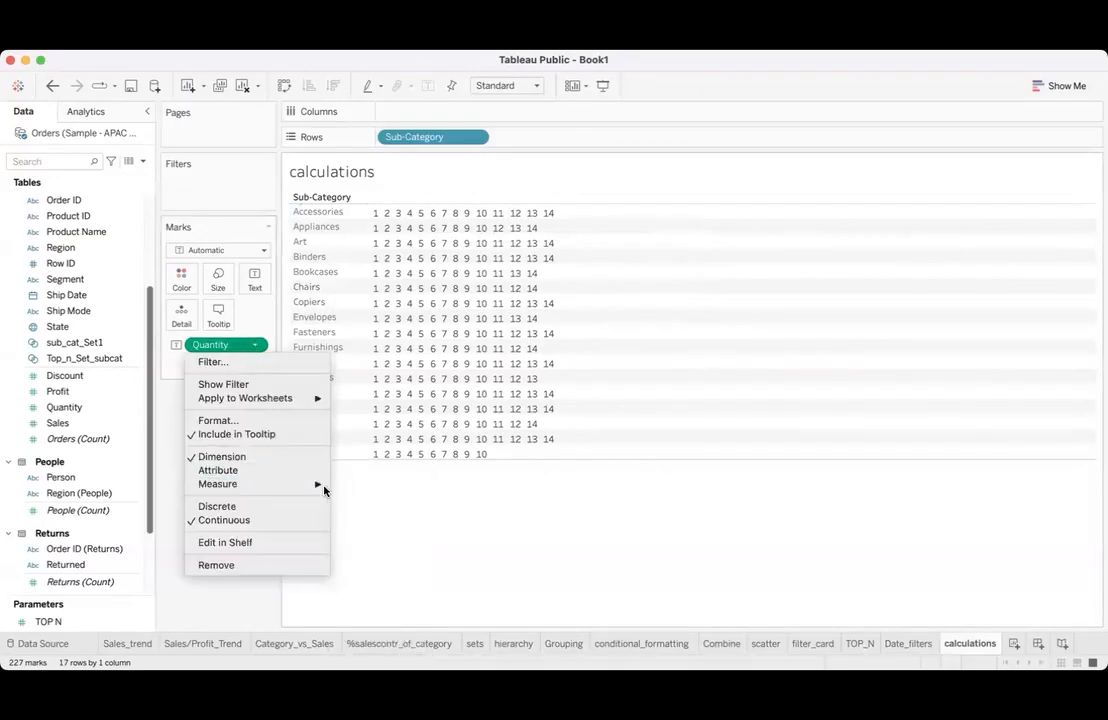
pyautogui.click(358, 486)
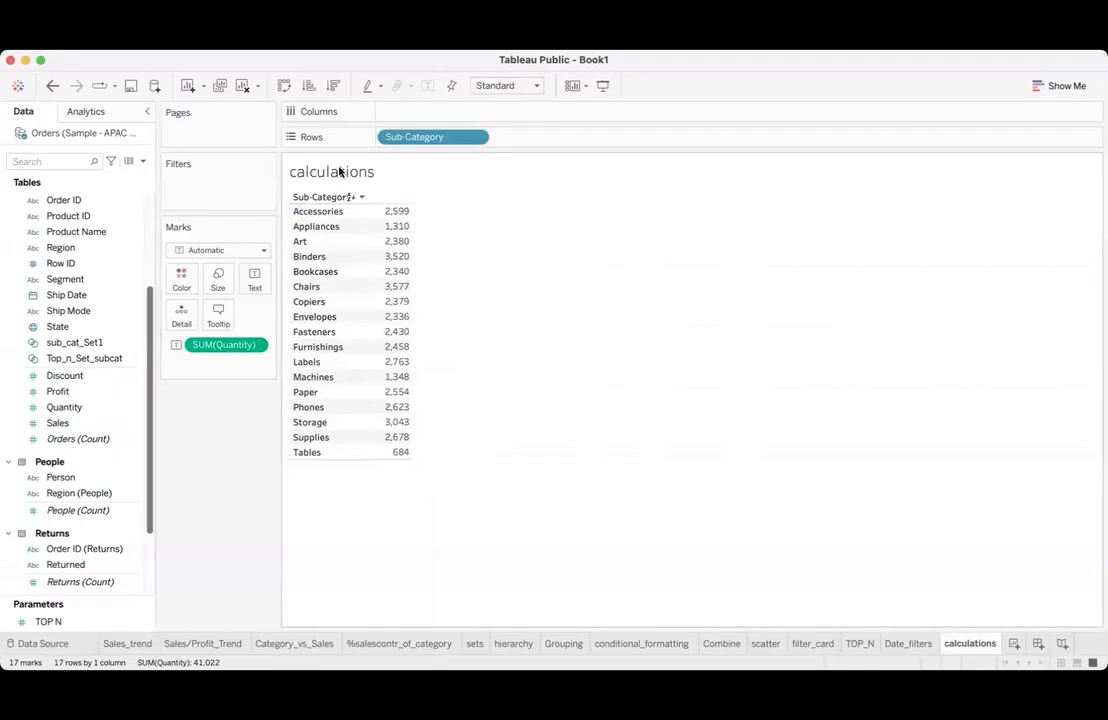
# - Create a calculated field from Quantity and name it min_qty
pyautogui.click(132, 407)
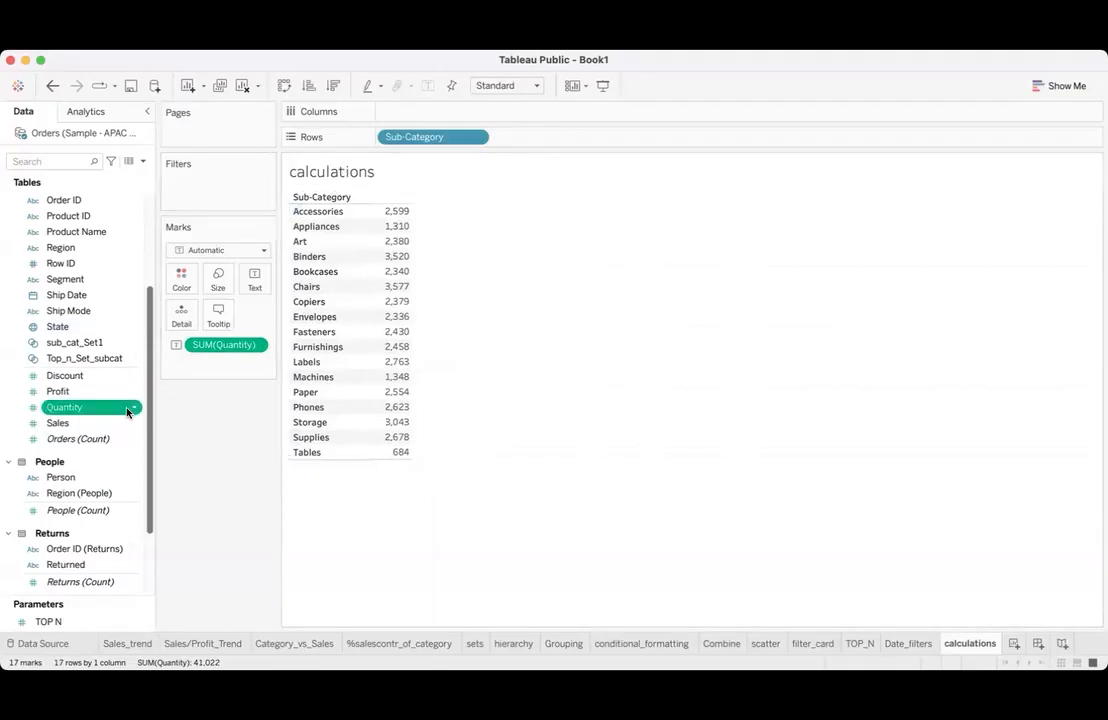
pyautogui.click(133, 409)
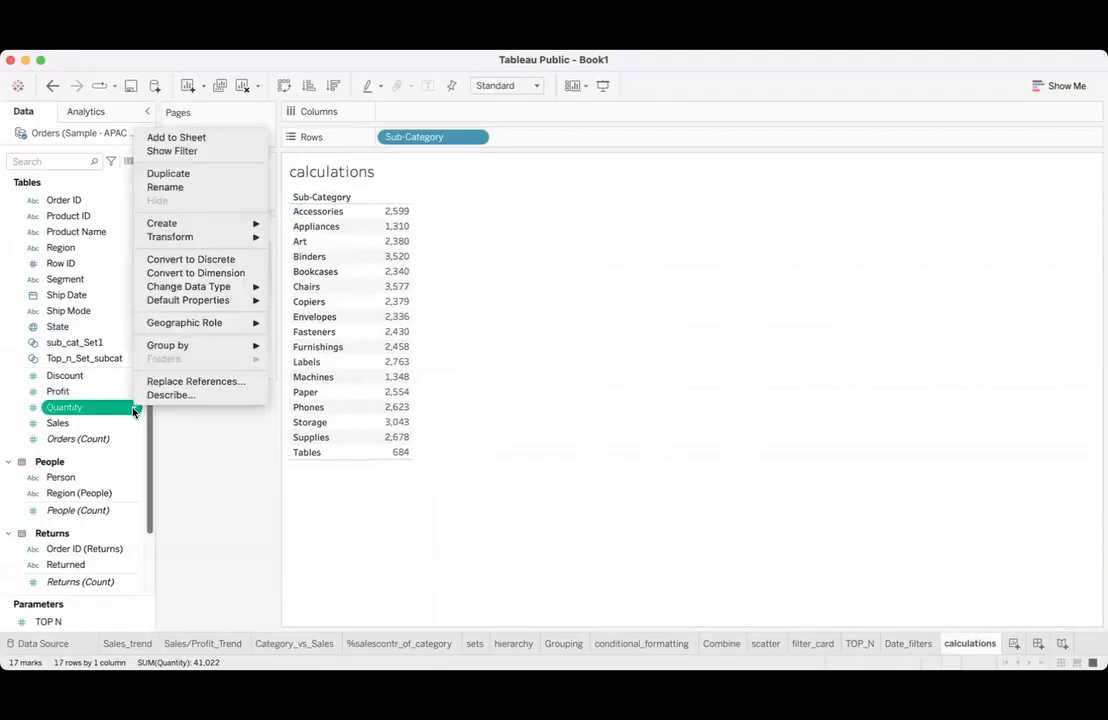
pyautogui.moveTo(205, 229)
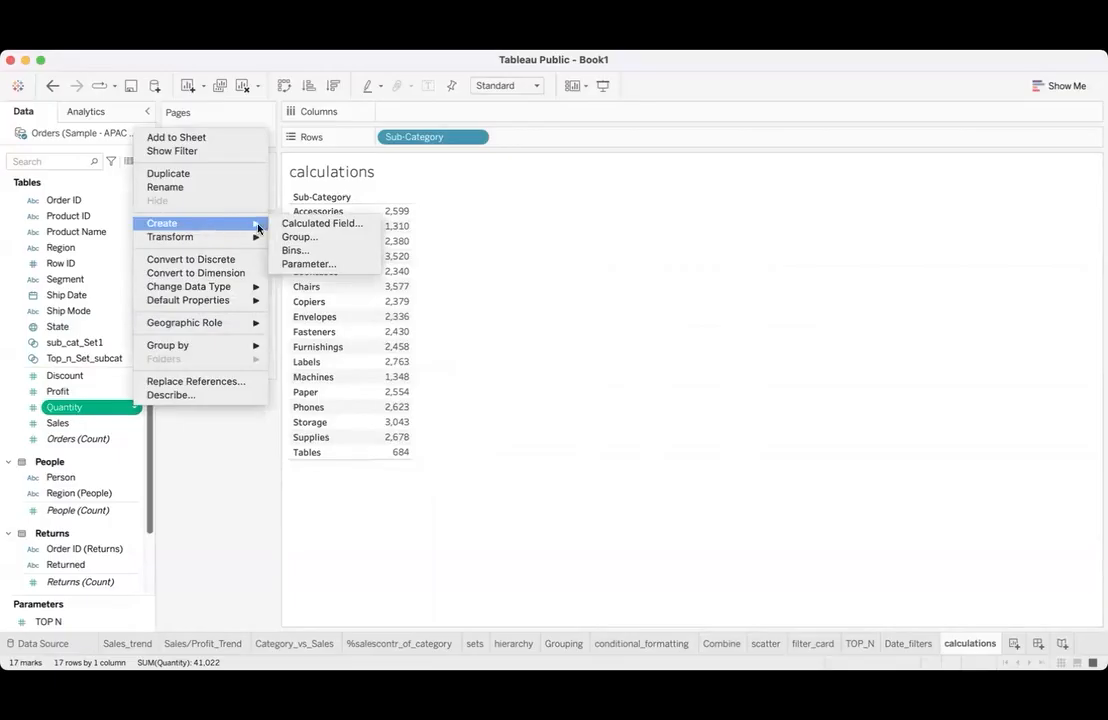
pyautogui.click(310, 223)
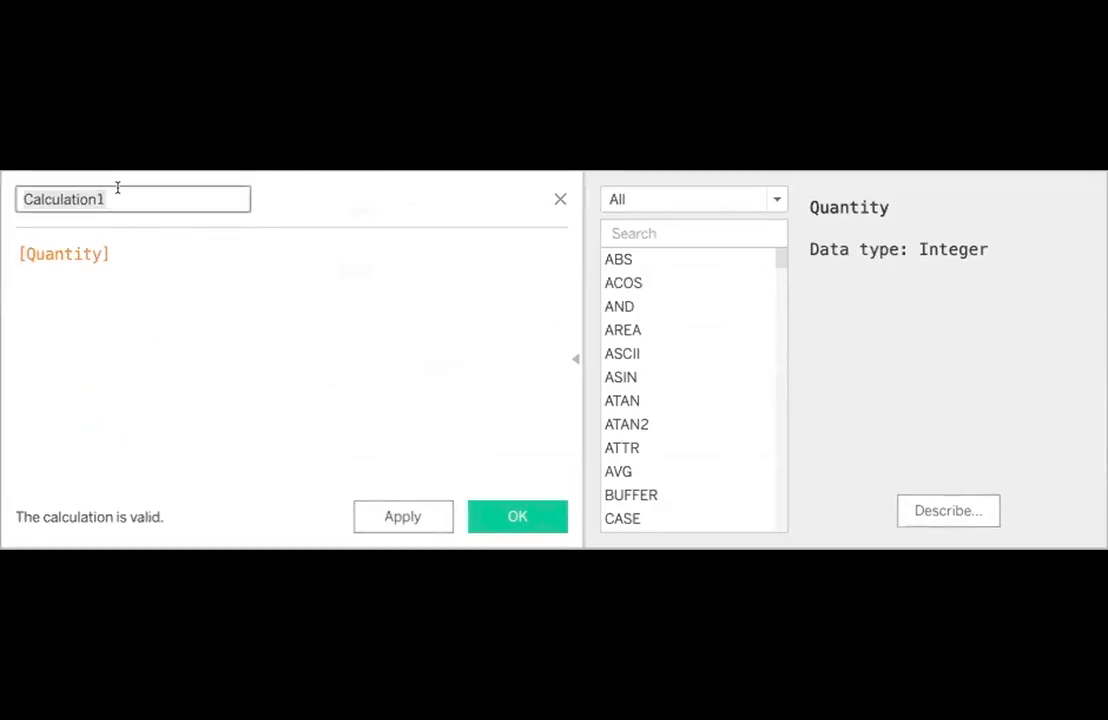
pyautogui.write('mi')
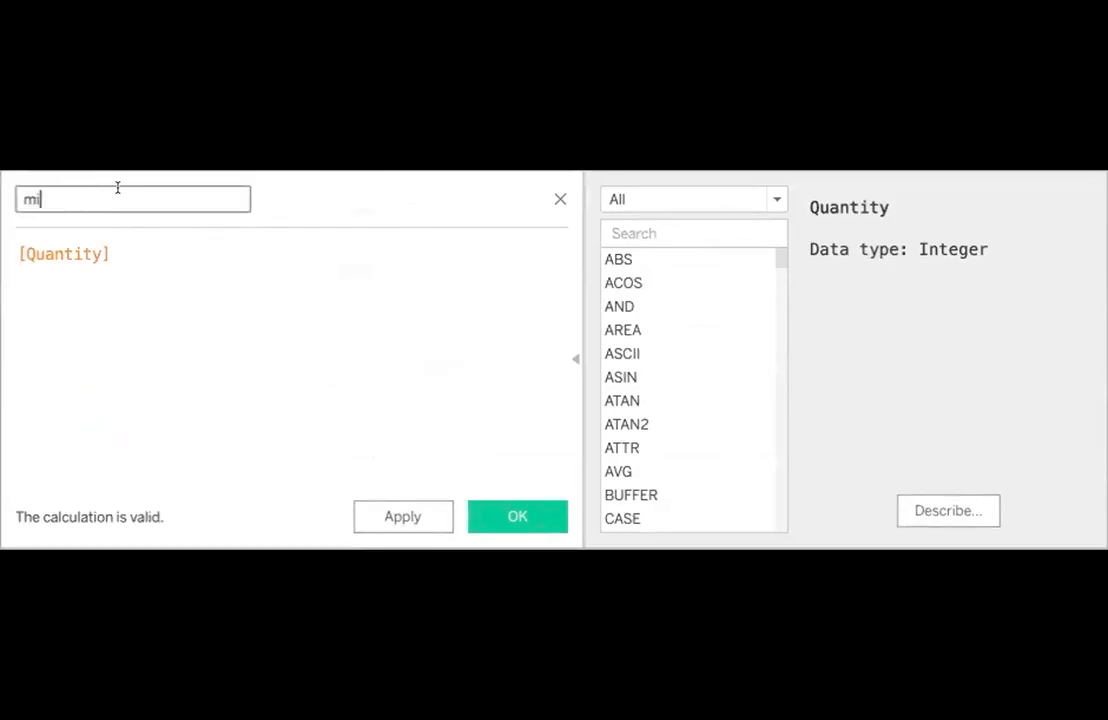
pyautogui.write('n_qty')
# - Define the min_qty formula as MIN([Quantity]) and save the field
pyautogui.doubleClick(124, 242)
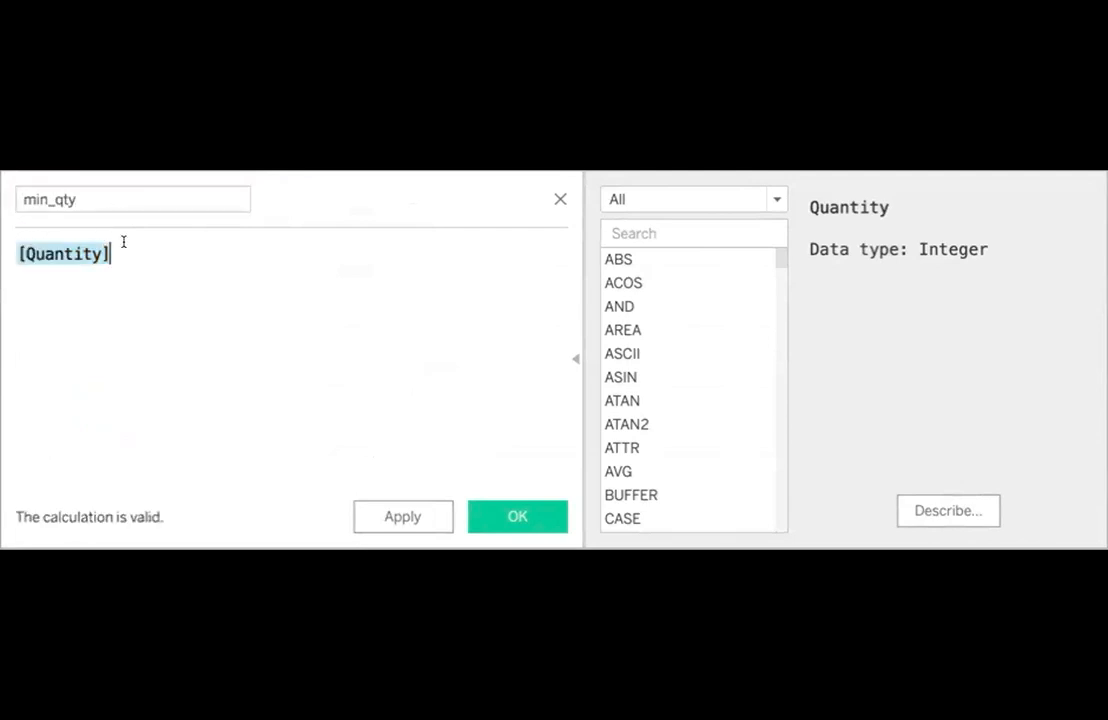
pyautogui.write('min')
pyautogui.click(116, 277)
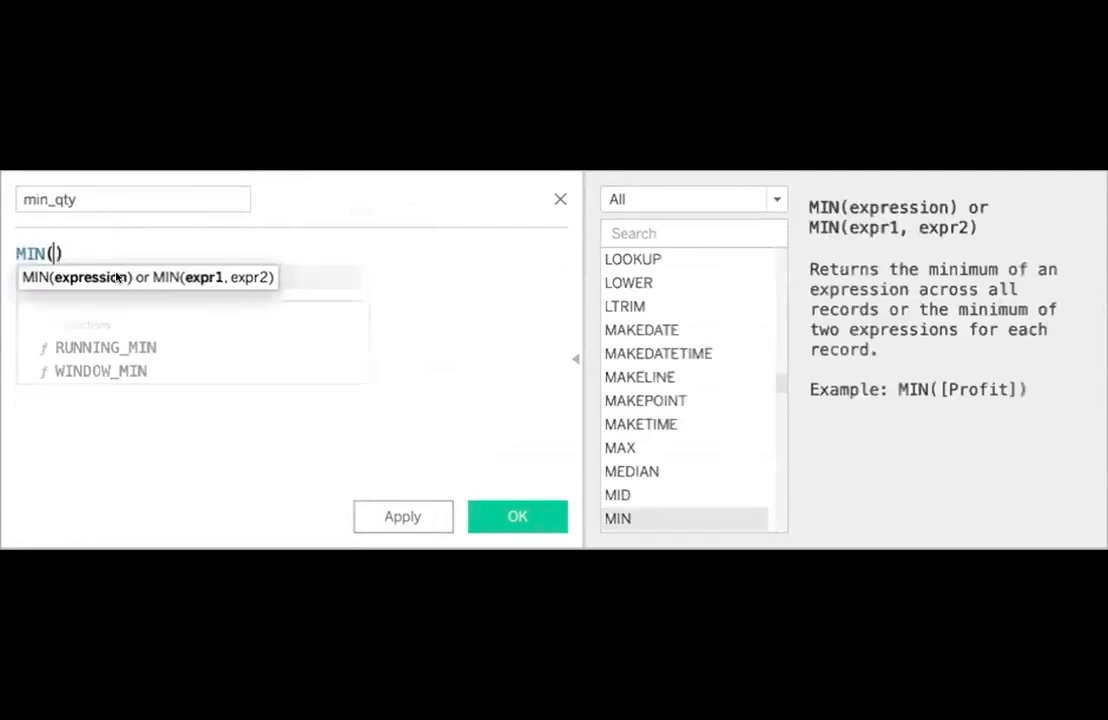
pyautogui.write('q')
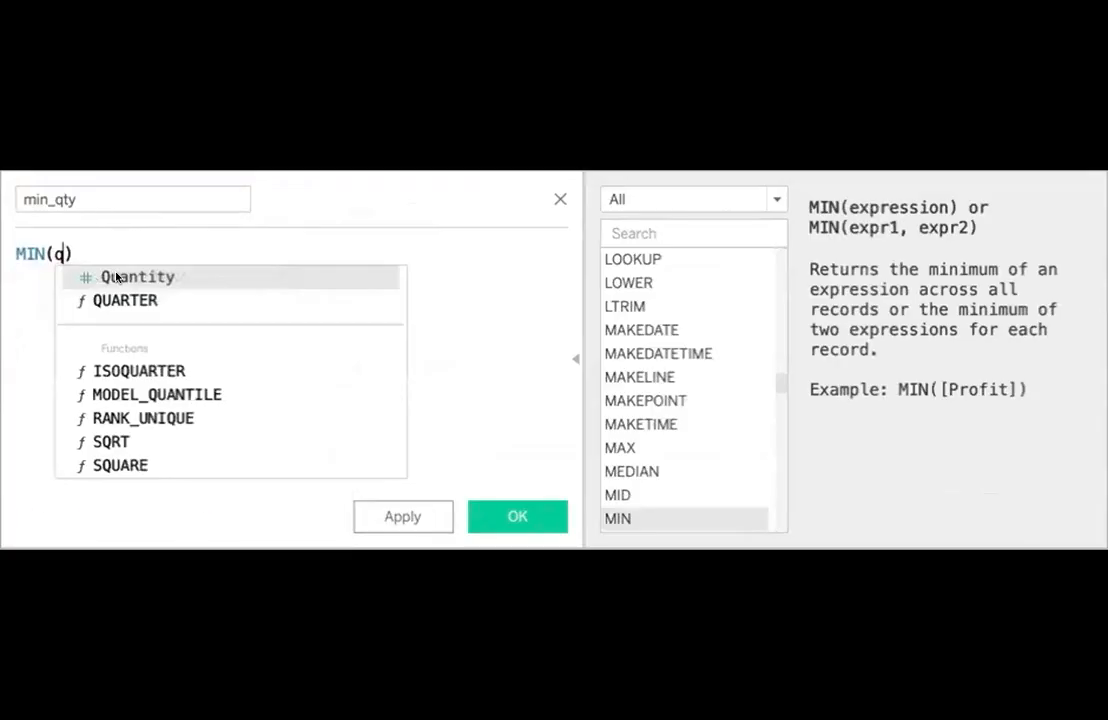
pyautogui.click(116, 277)
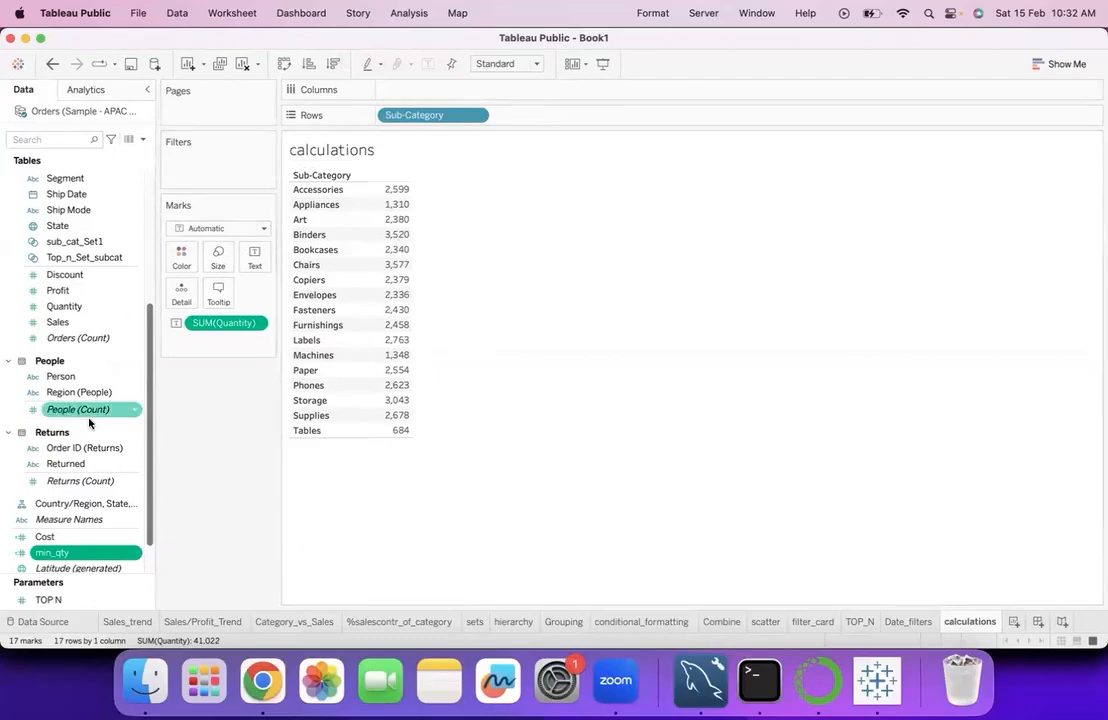
# - Create a calculated field from Discount and name it max_qty
pyautogui.click(131, 280)
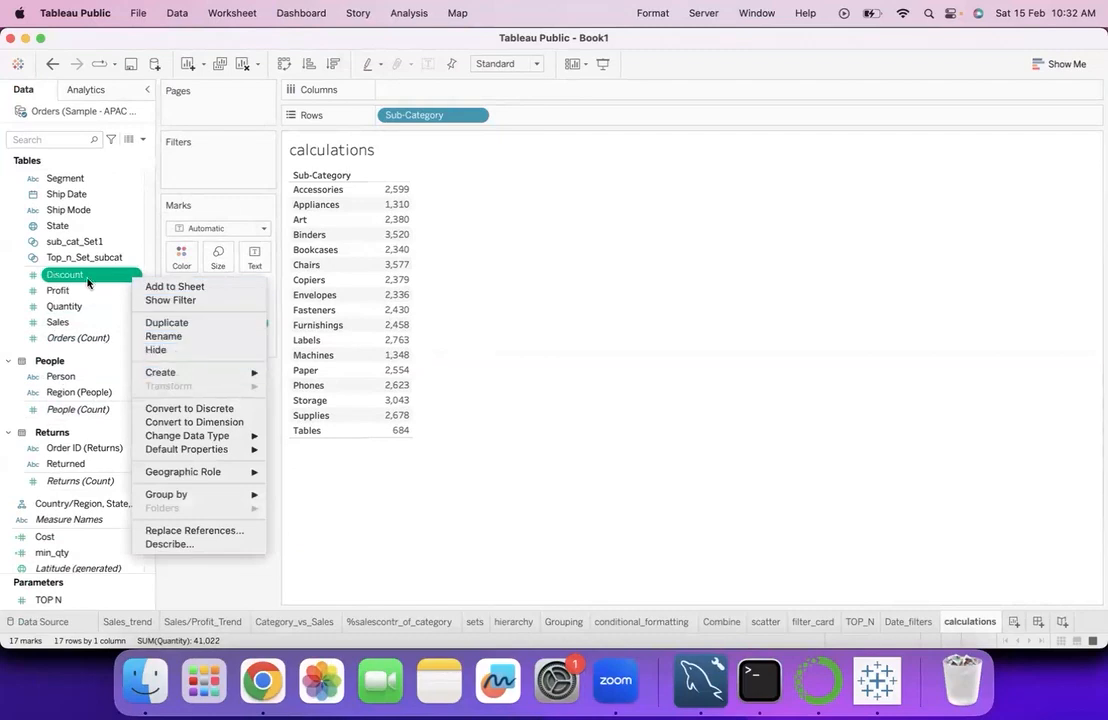
pyautogui.moveTo(200, 372)
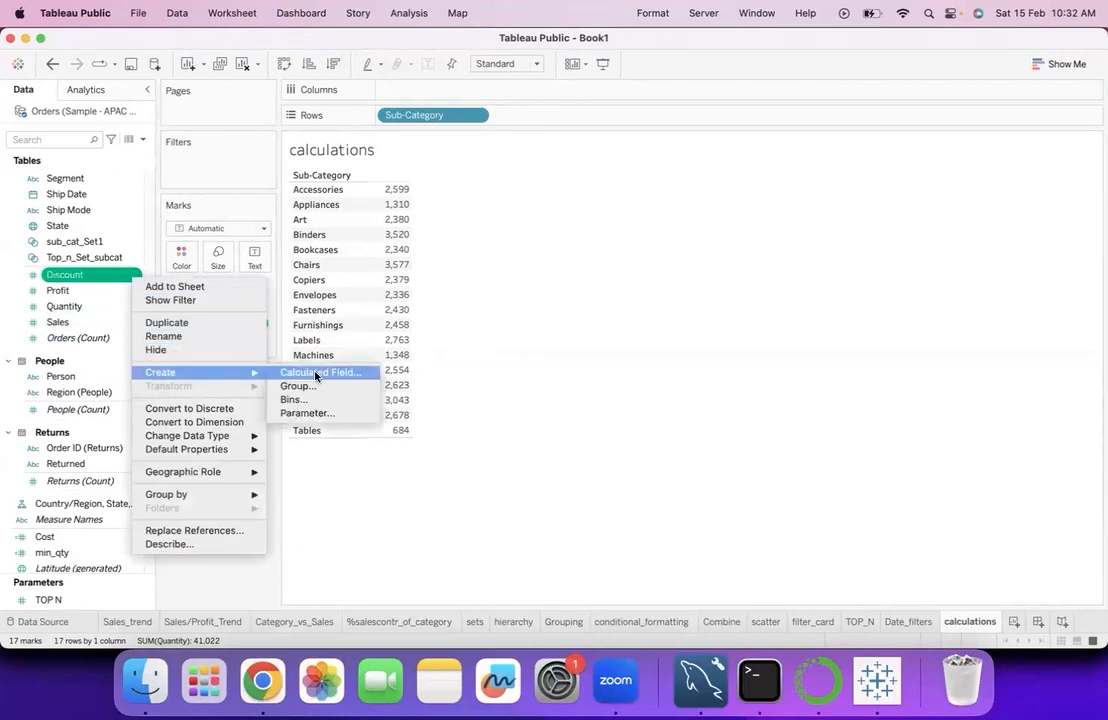
pyautogui.click(316, 371)
pyautogui.write('max_')
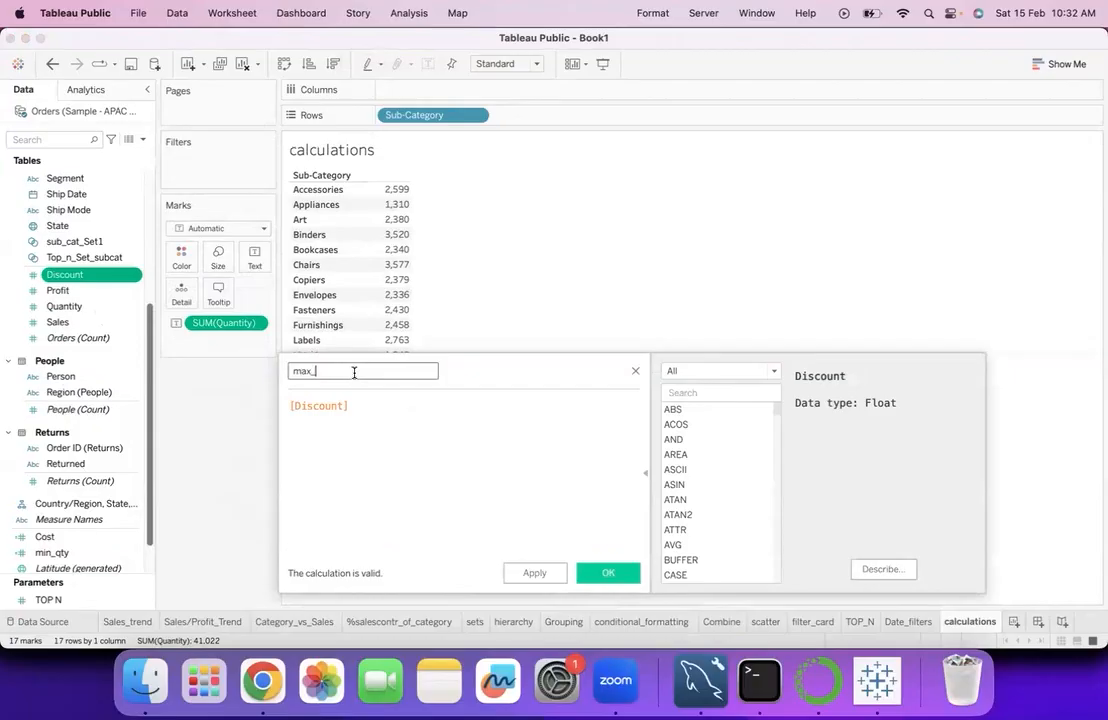
pyautogui.write('qty')
# - Replace the Discount reference in max_qty with MAX([Quantity]), apply the formula and save the field
pyautogui.click(366, 398)
pyautogui.press('super+a')
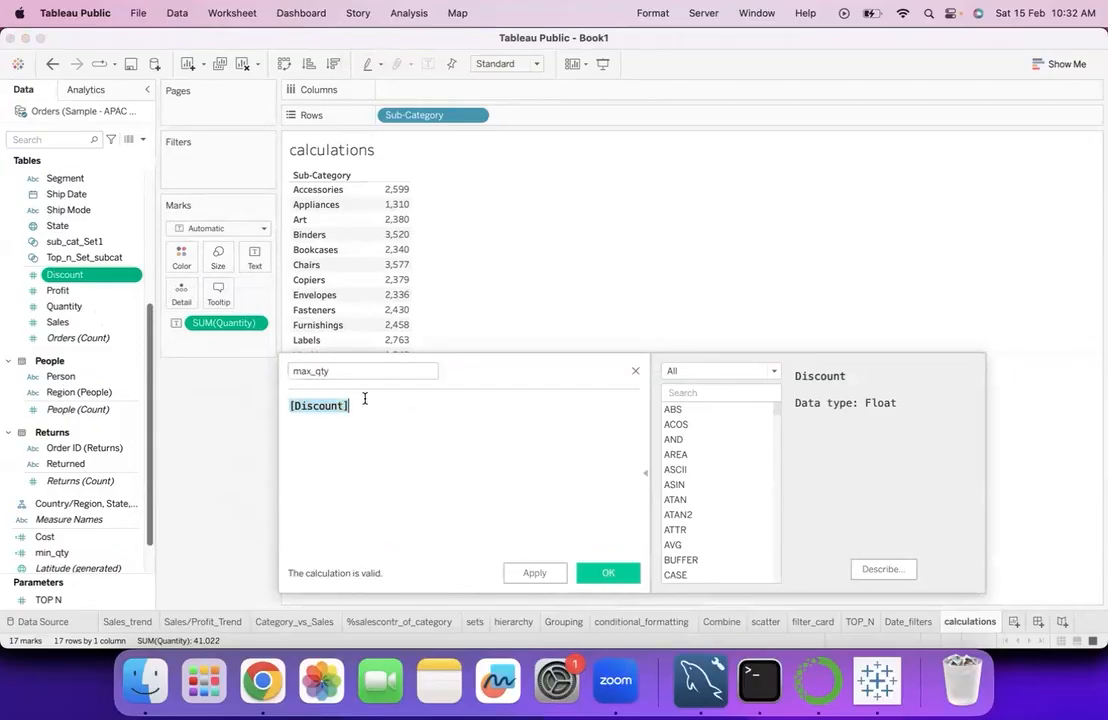
pyautogui.write('max')
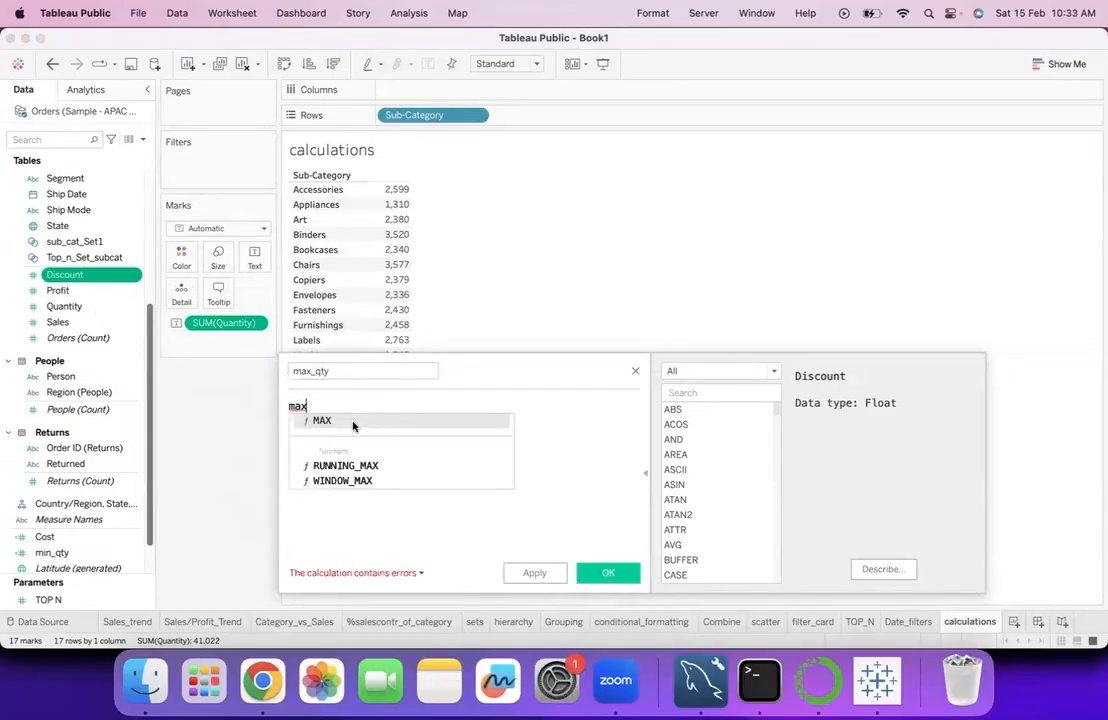
pyautogui.click(350, 422)
pyautogui.write('qu')
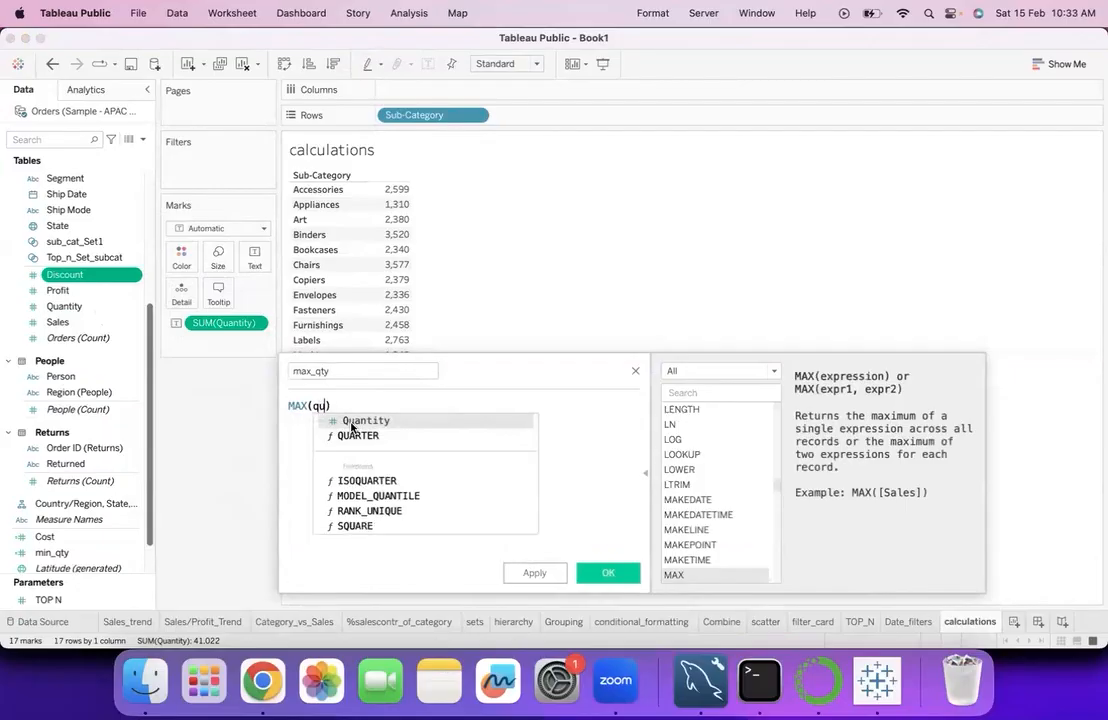
pyautogui.click(350, 422)
pyautogui.click(536, 573)
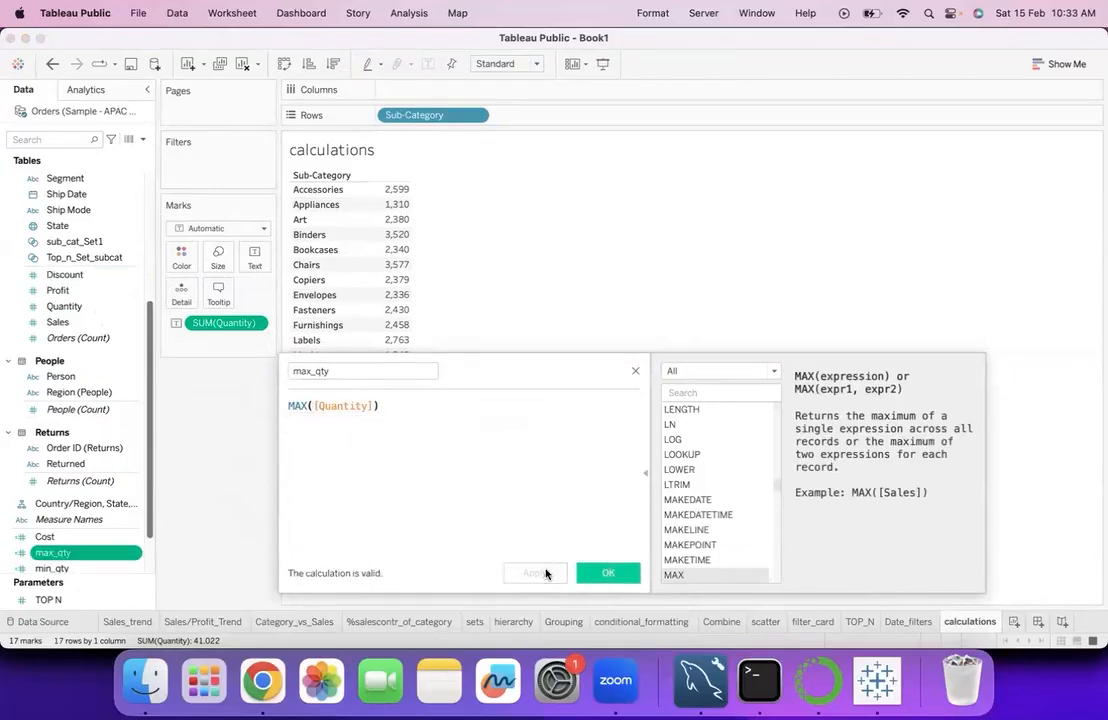
pyautogui.click(603, 579)
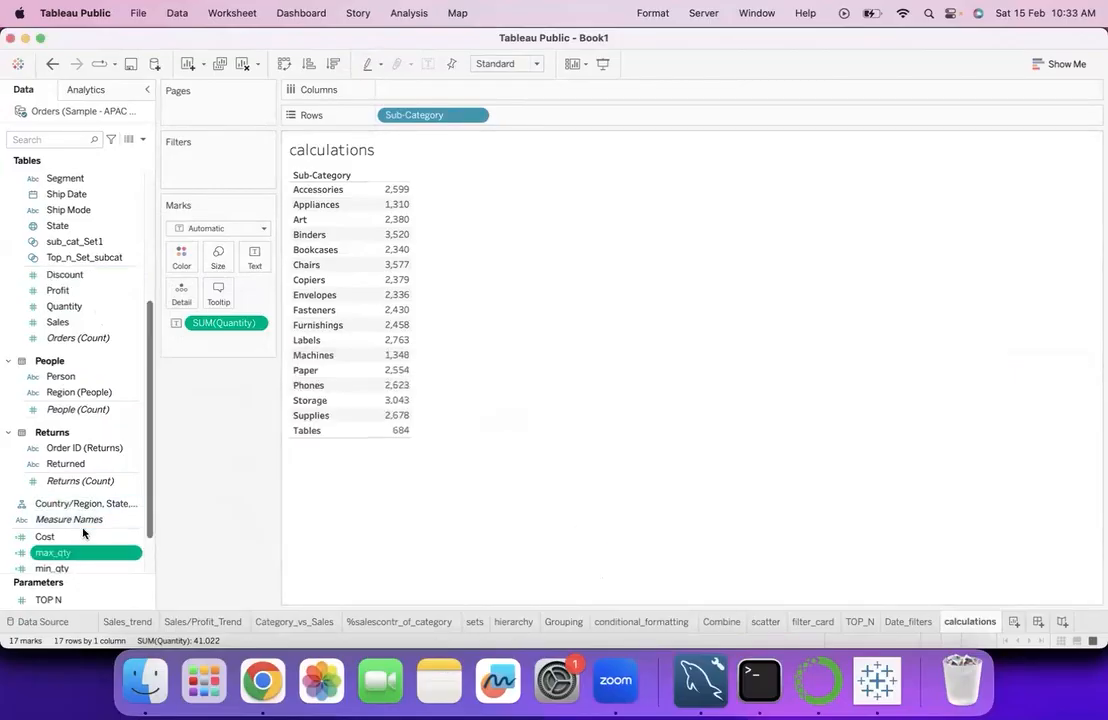
# - Add the min_qty and max_qty fields as columns to the Quantity by Sub-Category table
pyautogui.scroll(-3, 83, 533)
pyautogui.moveTo(74, 505); pyautogui.dragTo(378, 309)
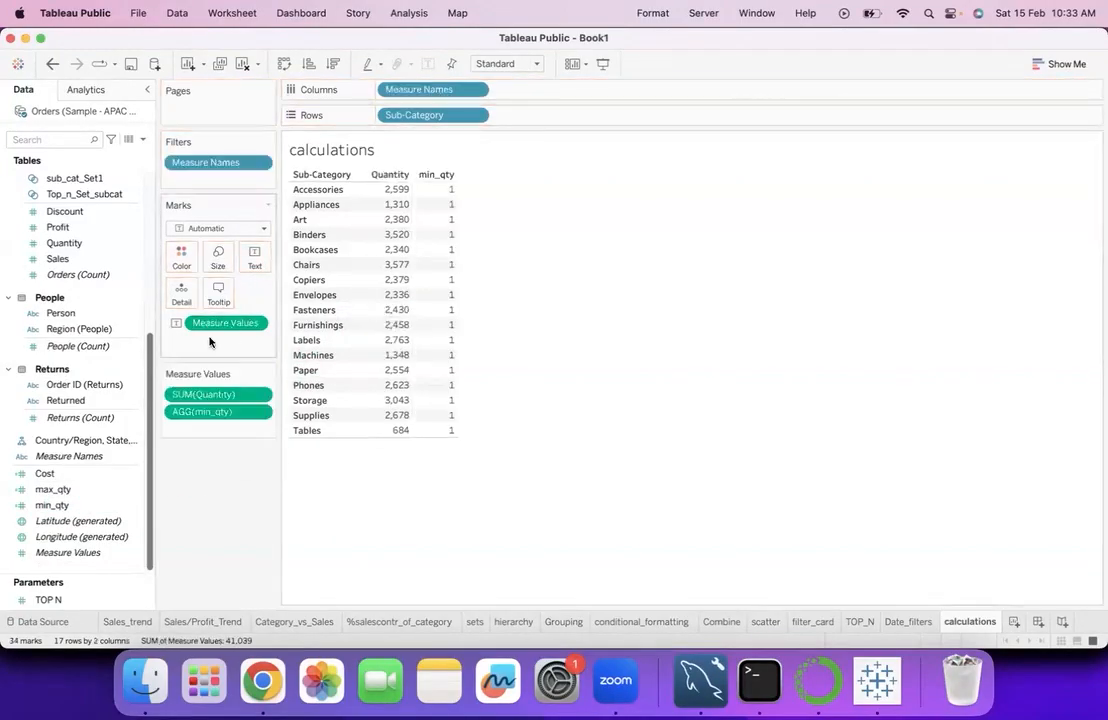
pyautogui.moveTo(55, 489); pyautogui.dragTo(410, 305)
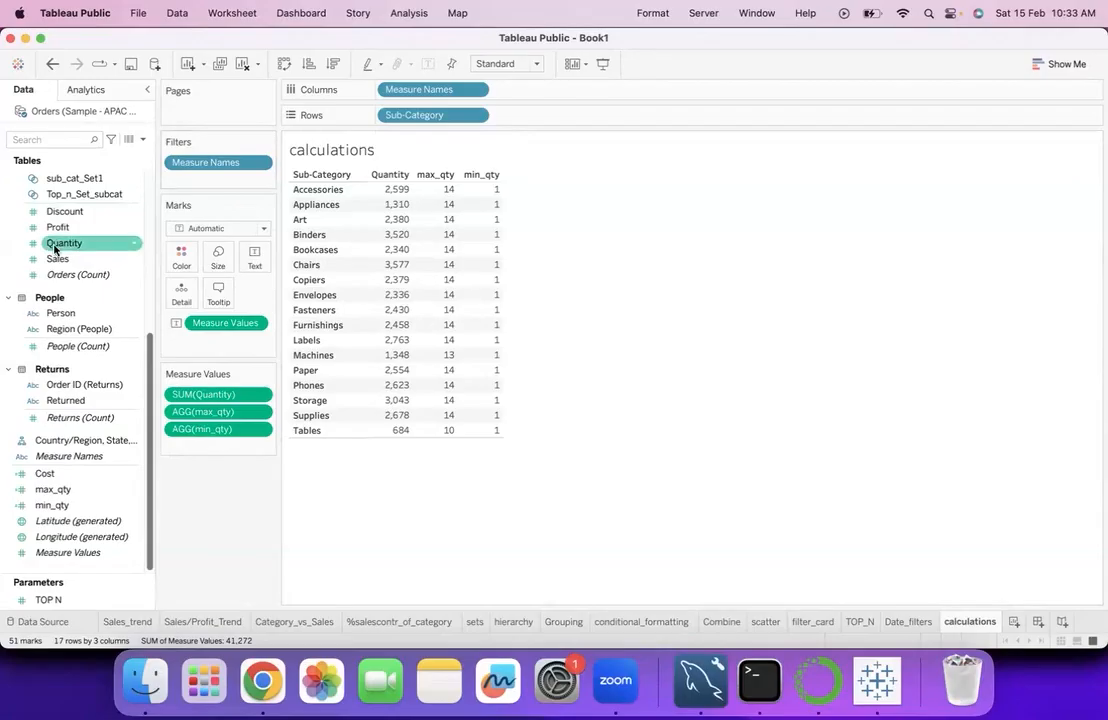
pyautogui.scroll(5, 55, 240)
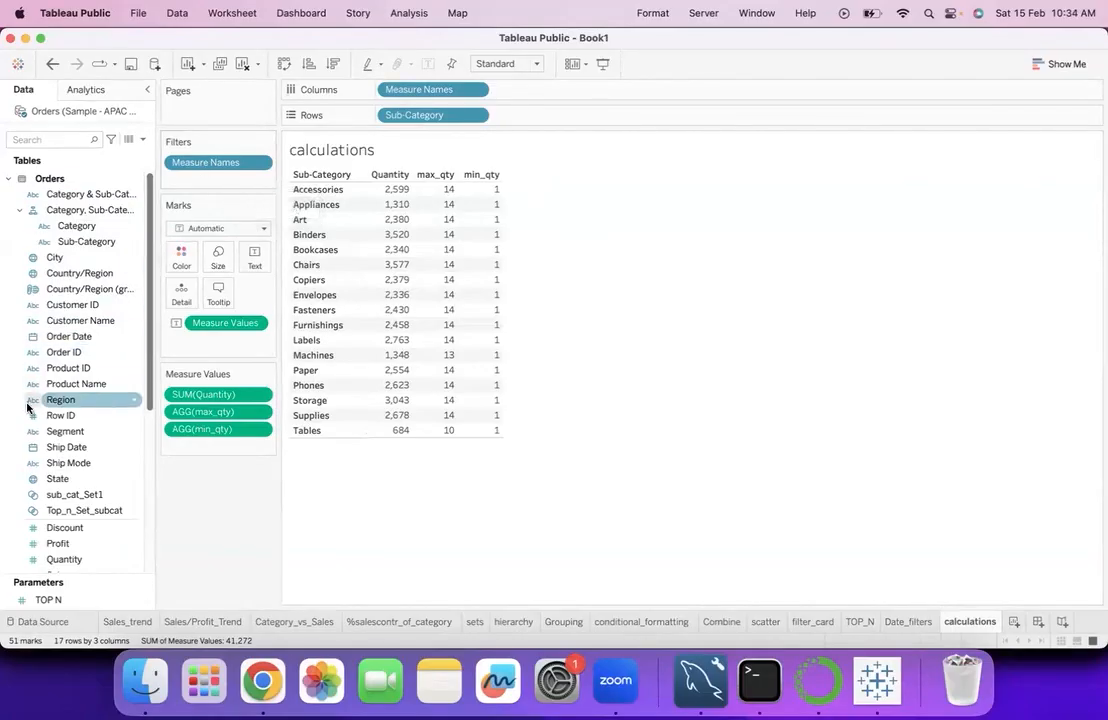
# - Filter the table by Order Date as a range of dates, pulling the end date back into 2022
pyautogui.moveTo(64, 342); pyautogui.dragTo(208, 199)
pyautogui.moveTo(211, 172); pyautogui.dragTo(174, 175)
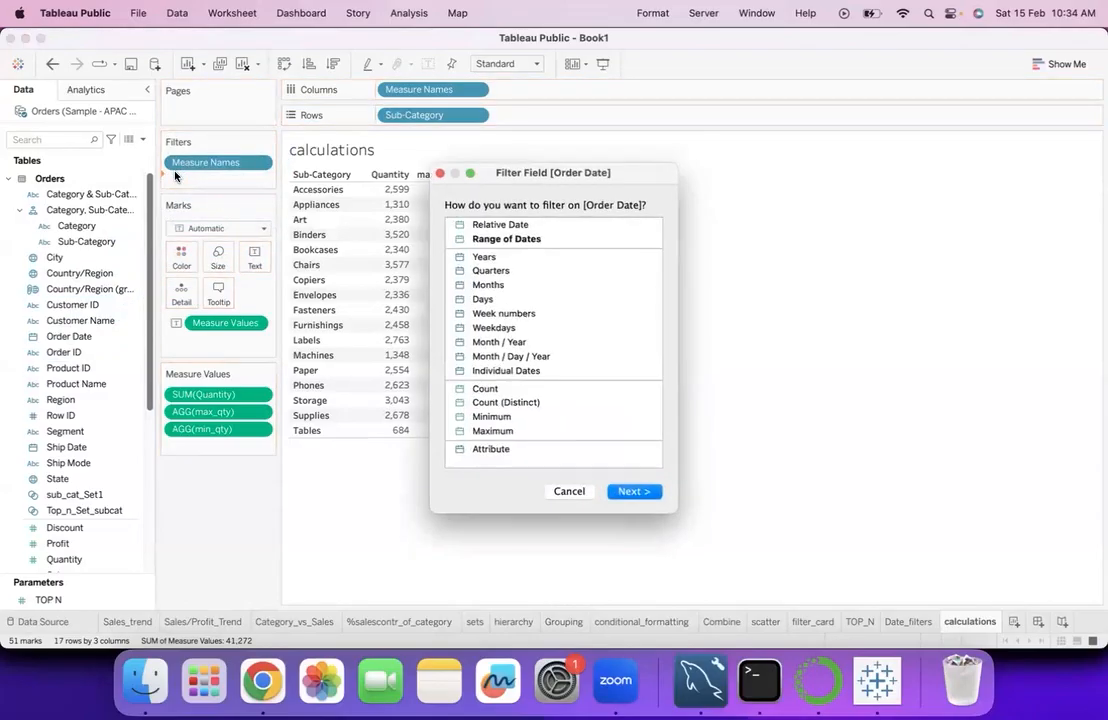
pyautogui.click(473, 240)
pyautogui.click(633, 491)
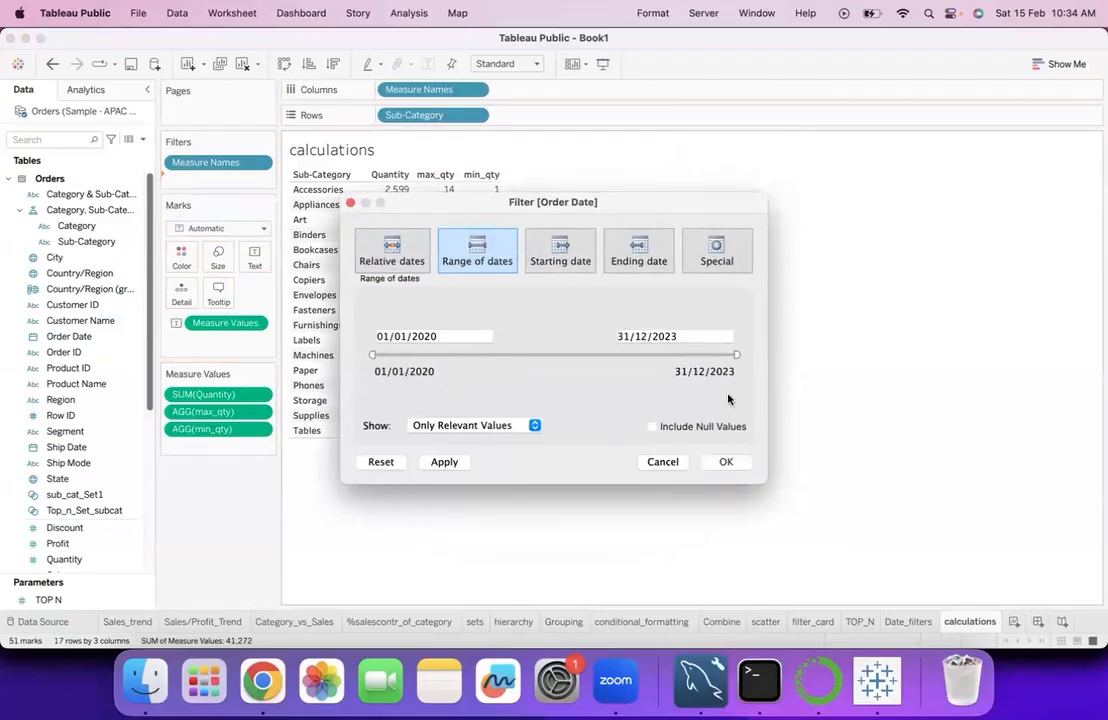
pyautogui.moveTo(733, 355); pyautogui.dragTo(620, 355)
pyautogui.click(728, 462)
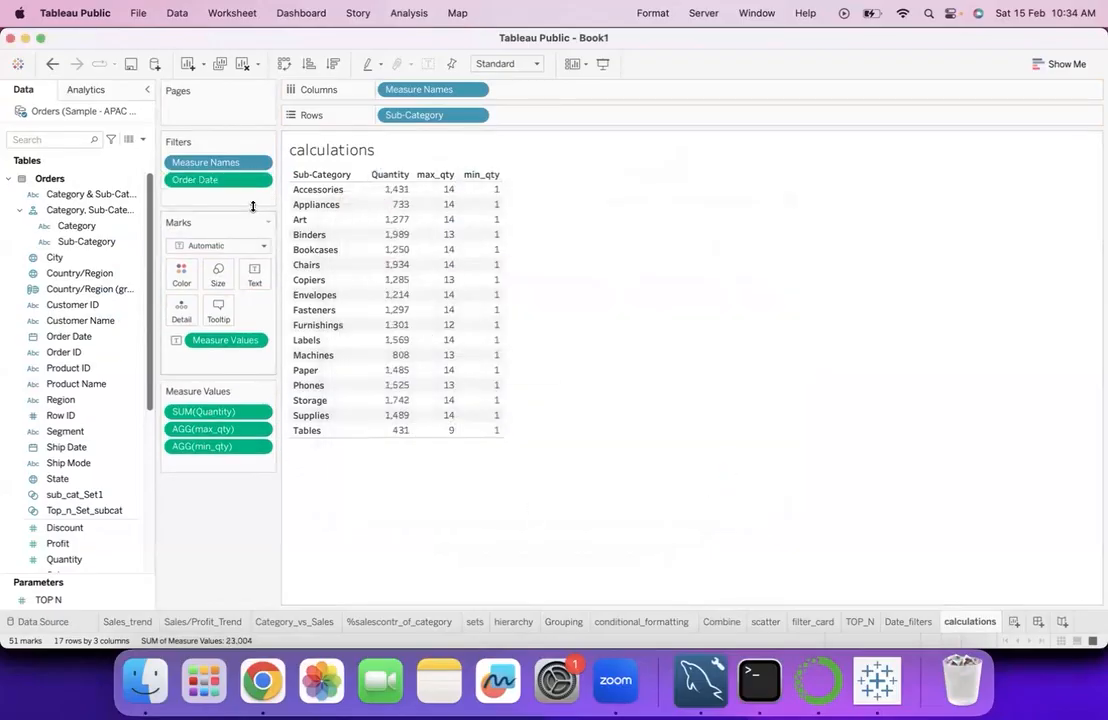
# - Break the measure columns down by year of Order Date and remove the Order Date filter
pyautogui.click(98, 368)
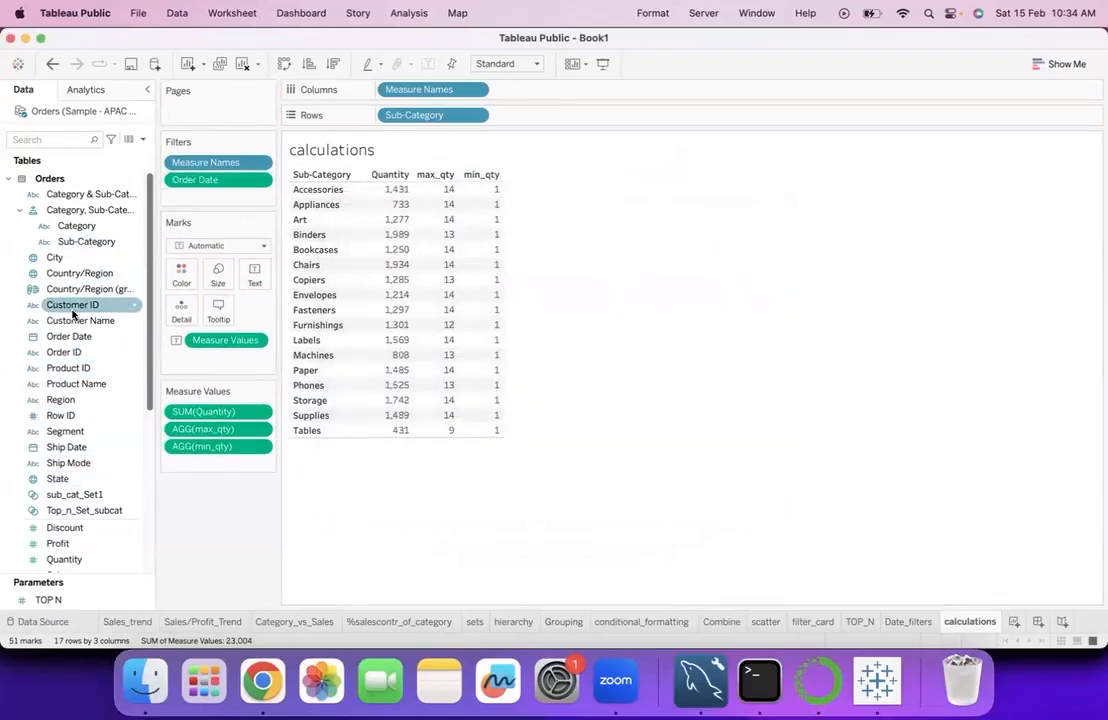
pyautogui.moveTo(72, 336); pyautogui.dragTo(548, 90)
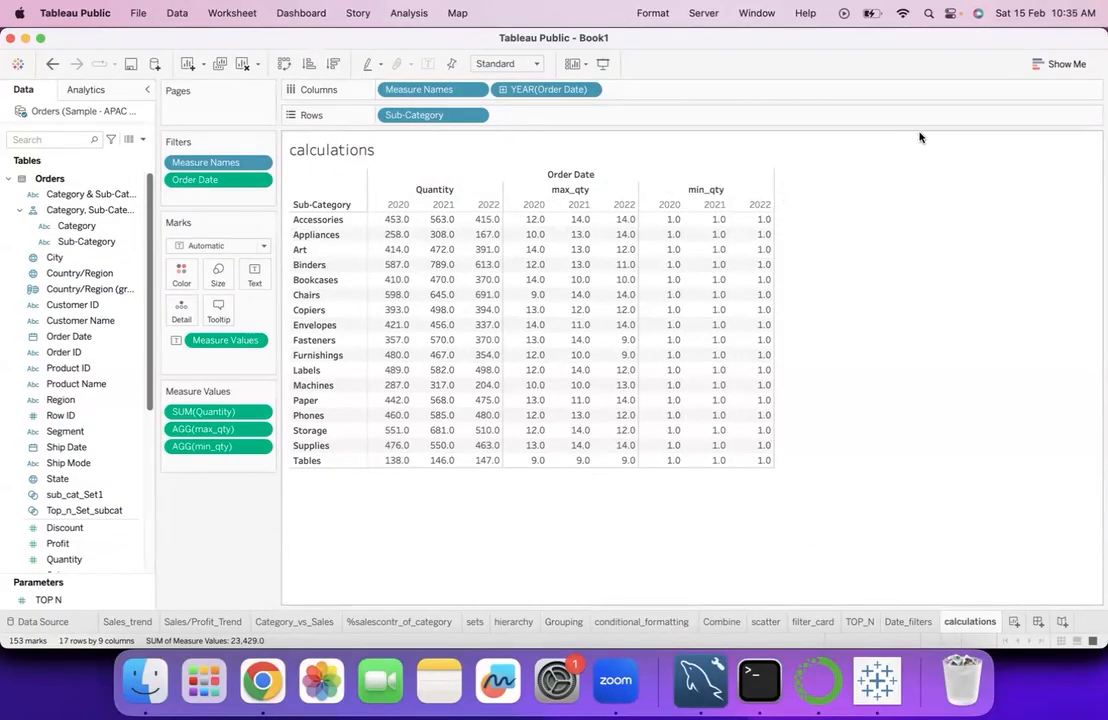
pyautogui.moveTo(208, 183); pyautogui.dragTo(140, 340)
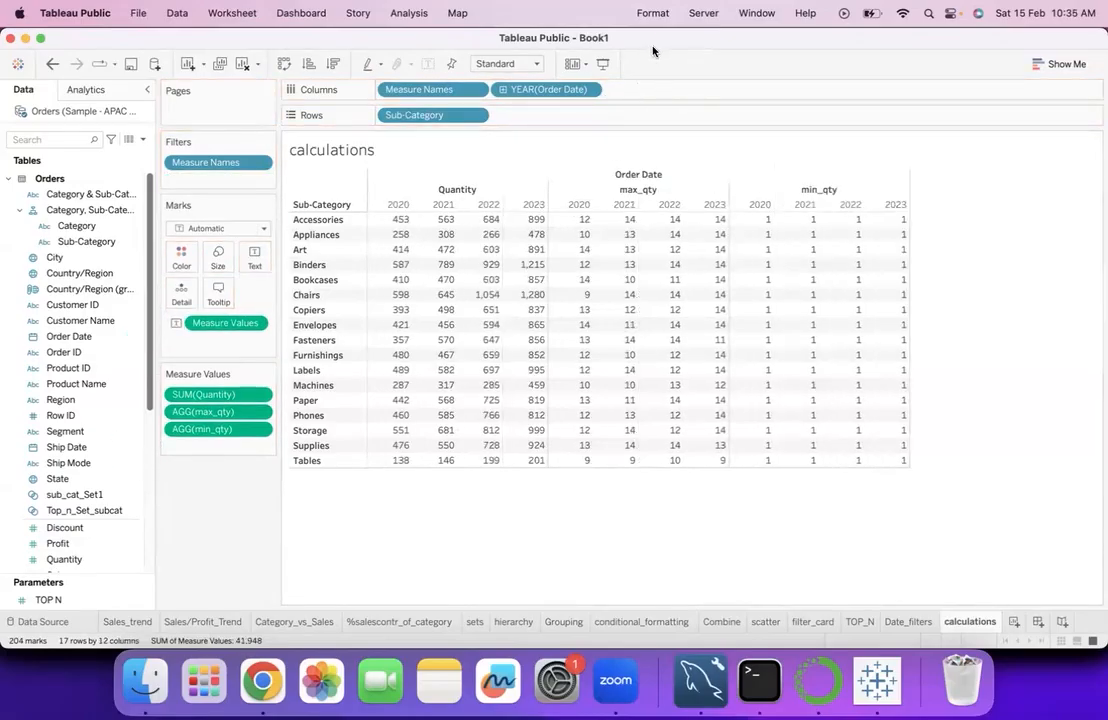
# - Try expanding the Order Date years into quarters, and take Order Date back out of the columns
pyautogui.click(503, 89)
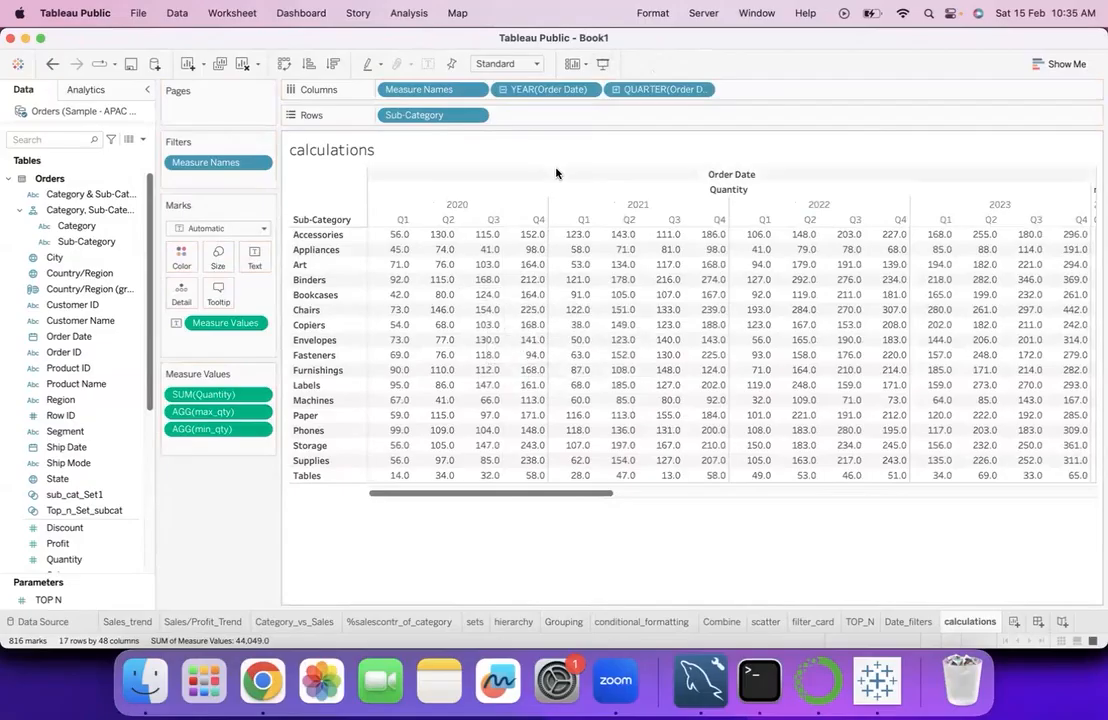
pyautogui.click(52, 63)
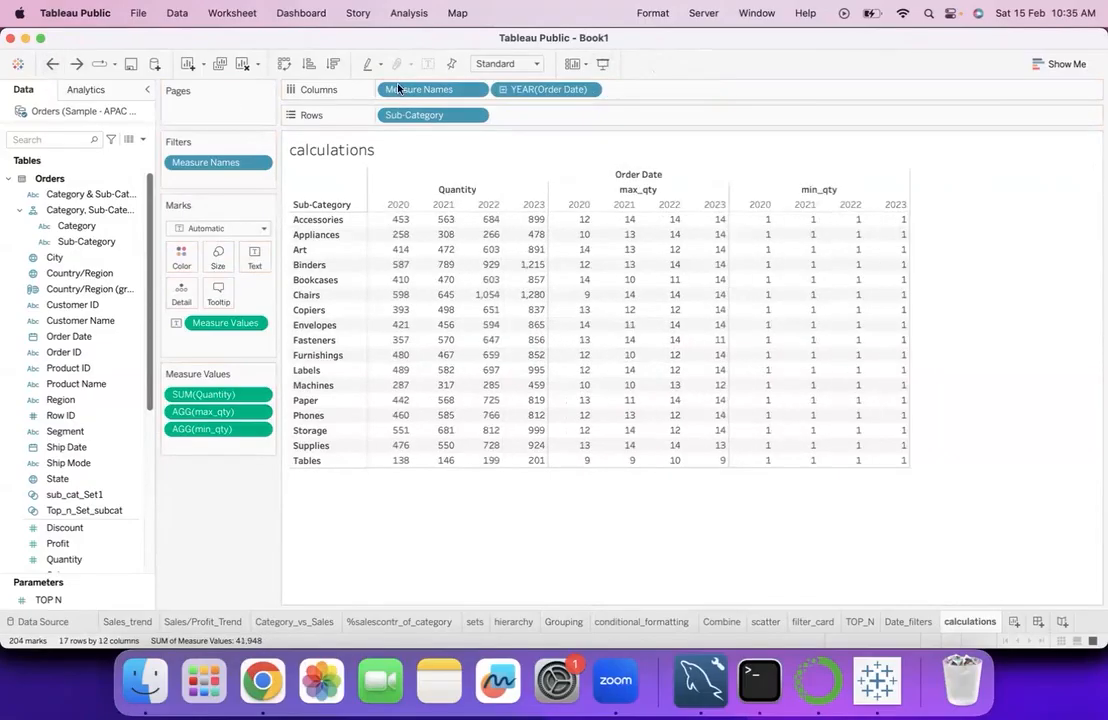
pyautogui.moveTo(529, 89); pyautogui.dragTo(92, 370)
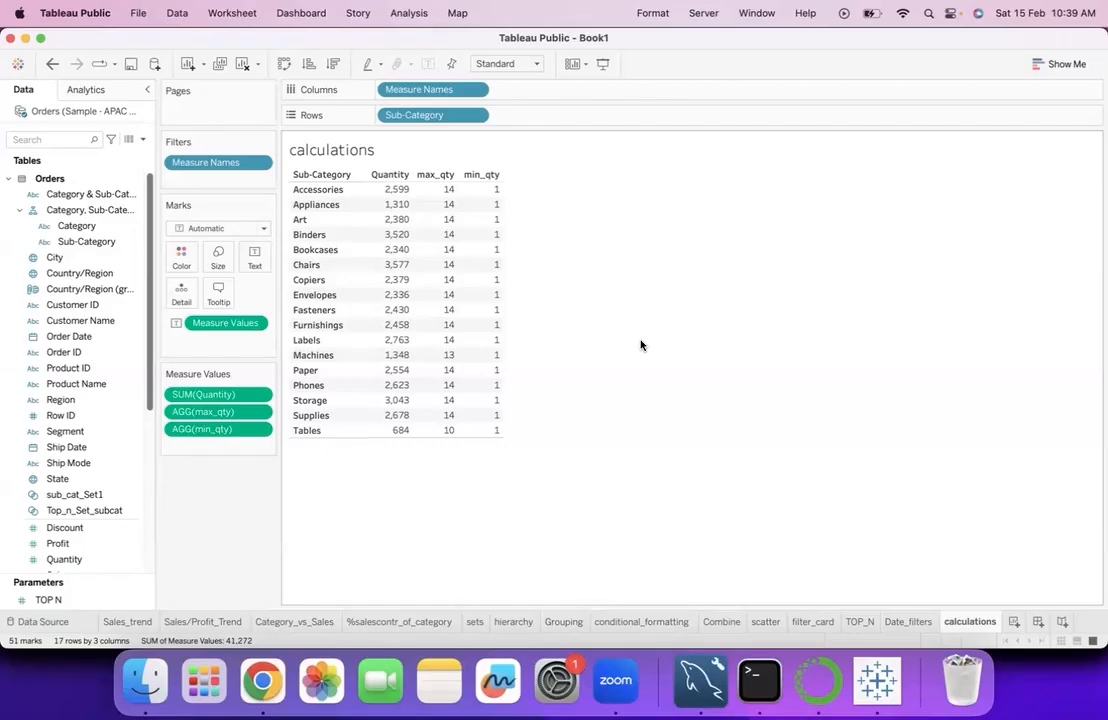
# - Clear the calculations sheet and build a text table of Profit by Sub-Category
pyautogui.click(241, 66)
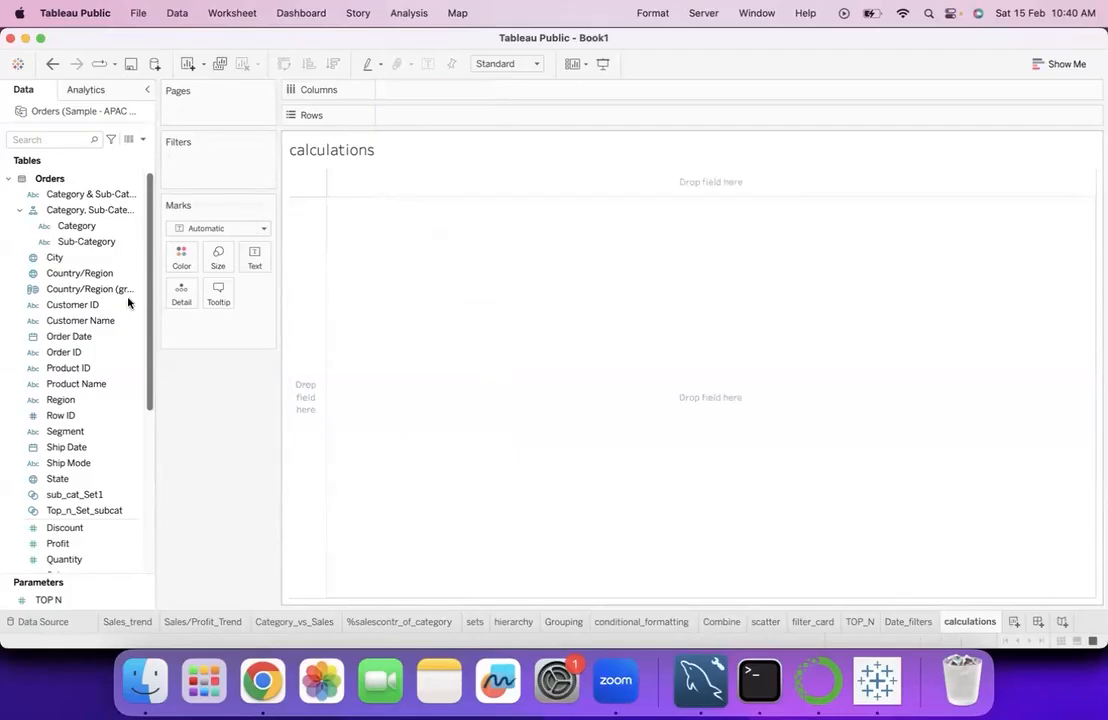
pyautogui.scroll(-1, 81, 402)
pyautogui.scroll(-11, 81, 402)
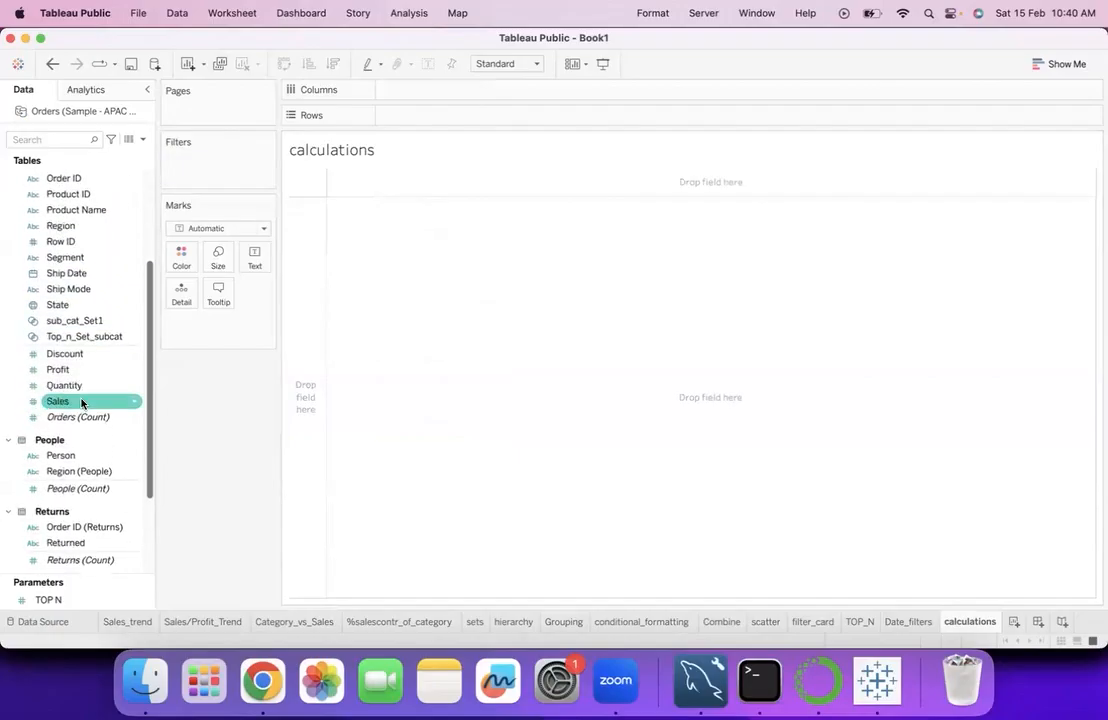
pyautogui.scroll(10, 81, 402)
pyautogui.scroll(2, 81, 400)
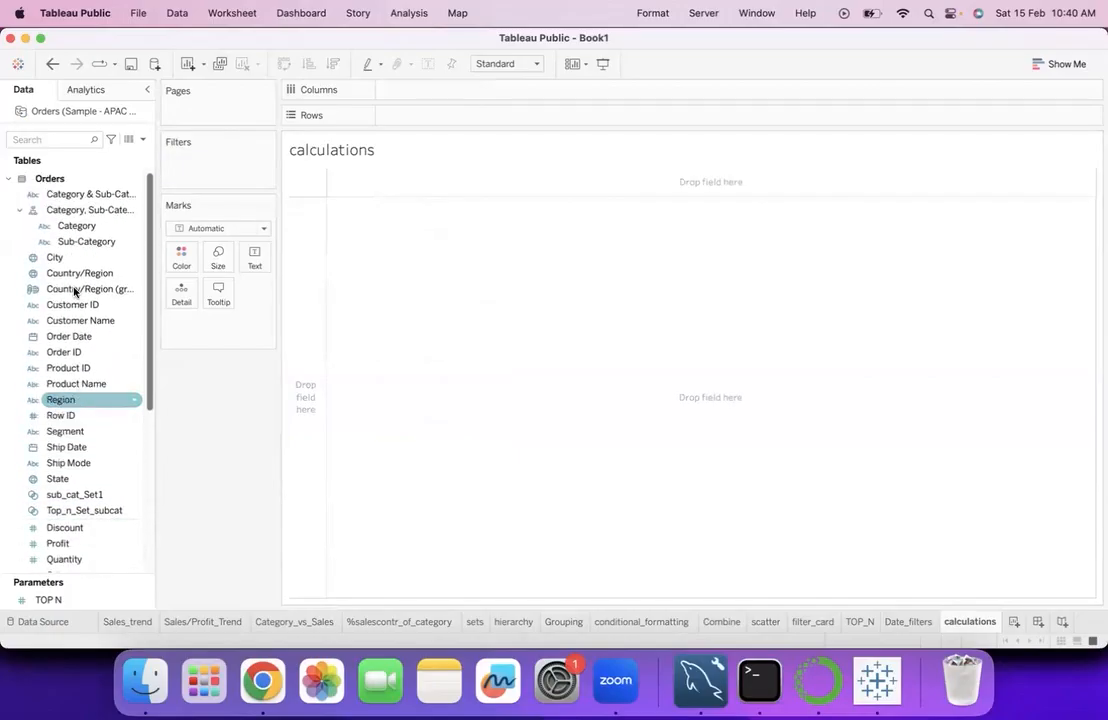
pyautogui.doubleClick(80, 244)
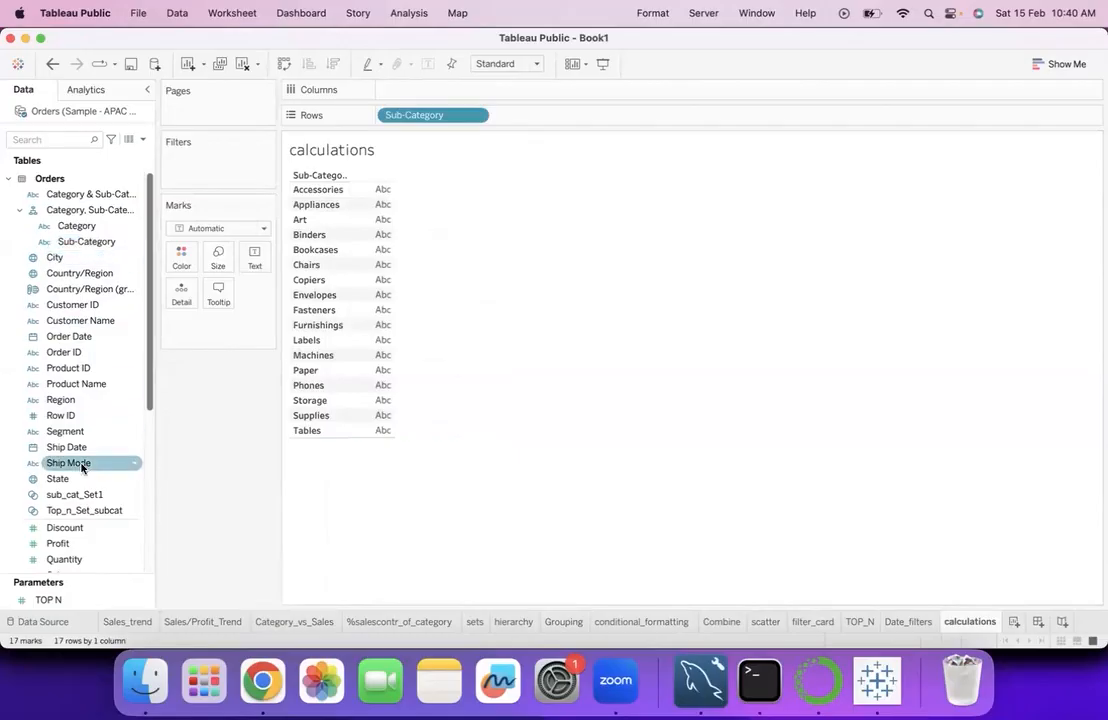
pyautogui.scroll(-9, 82, 467)
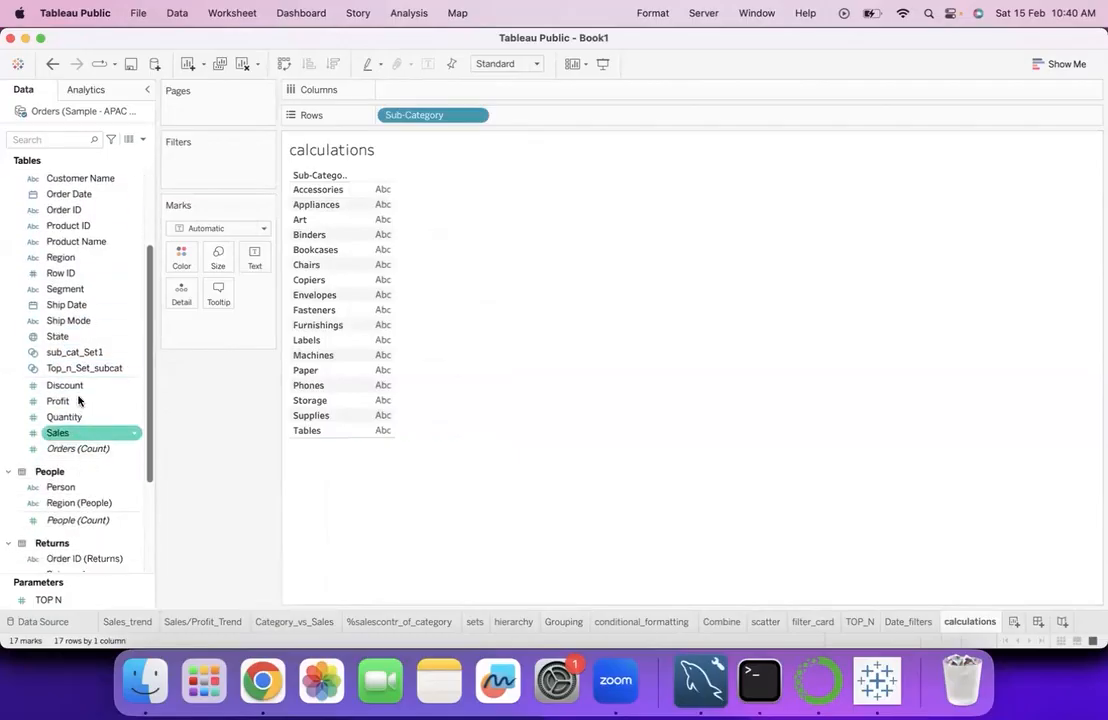
pyautogui.doubleClick(79, 401)
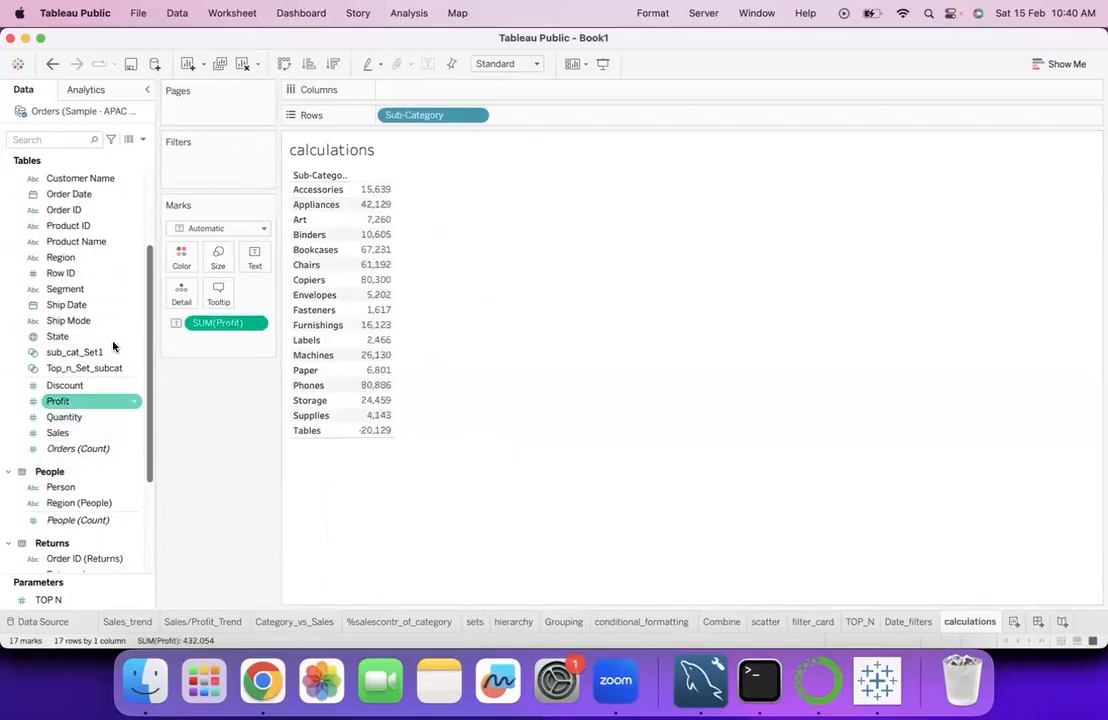
# - Change the Profit aggregation to Average and widen the table's columns slightly
pyautogui.click(256, 325)
pyautogui.moveTo(325, 463)
pyautogui.click(366, 479)
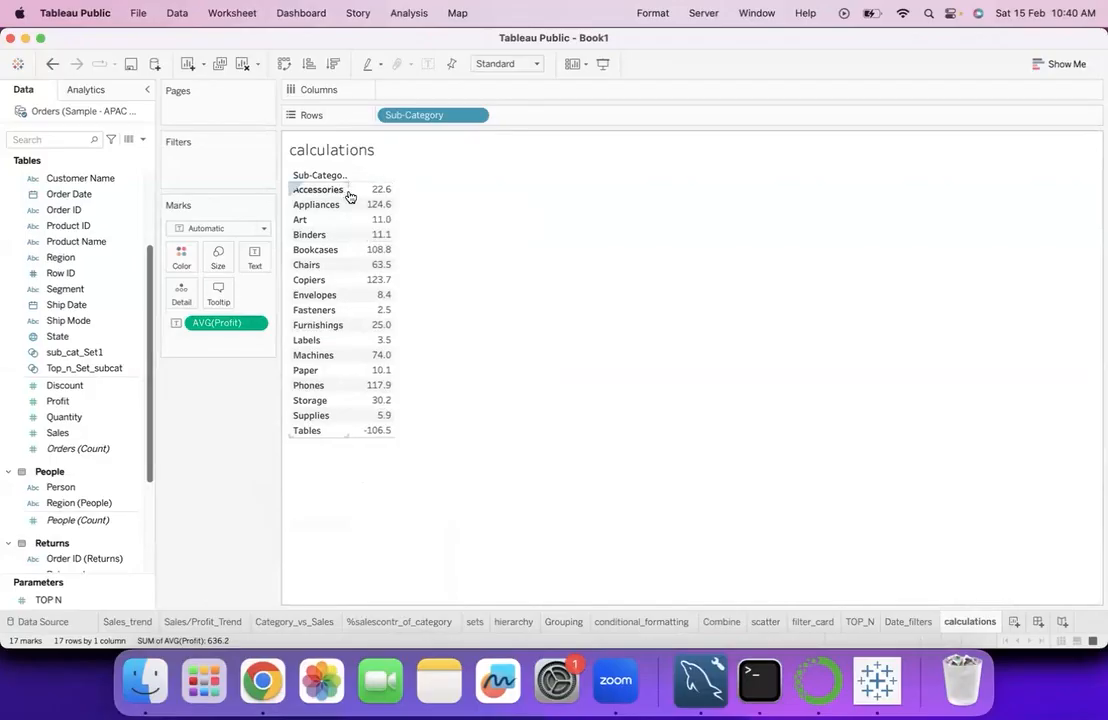
pyautogui.moveTo(351, 189); pyautogui.dragTo(366, 188)
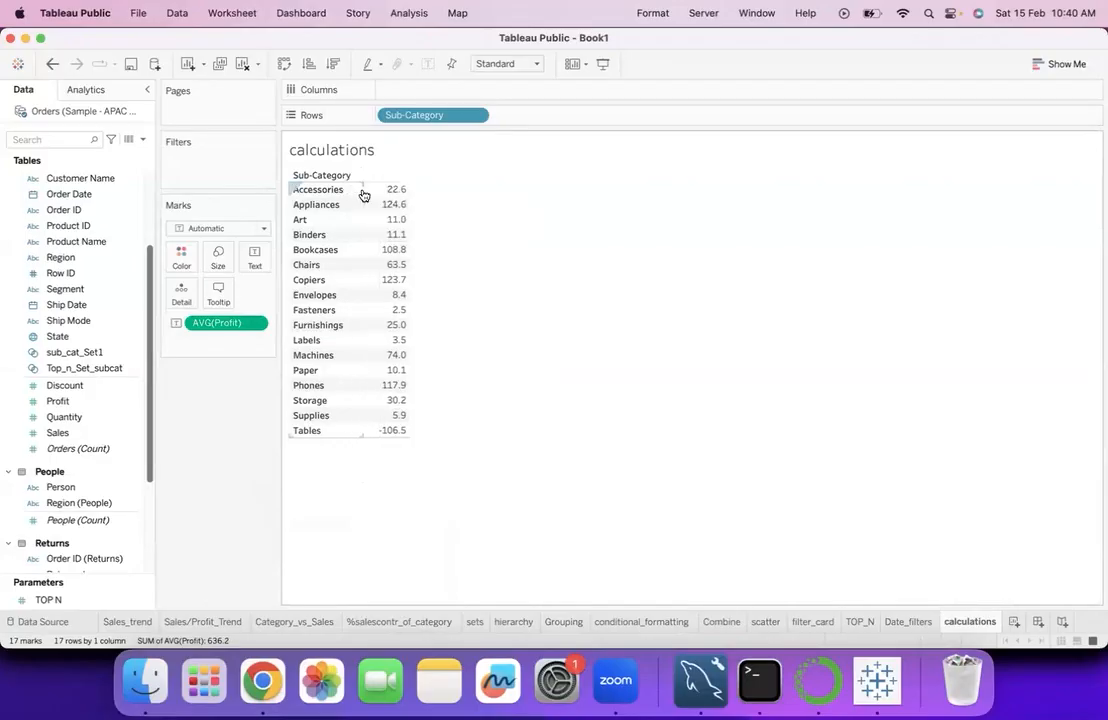
# - Format the average Profit values as a custom number with 4 decimal places
pyautogui.click(255, 326)
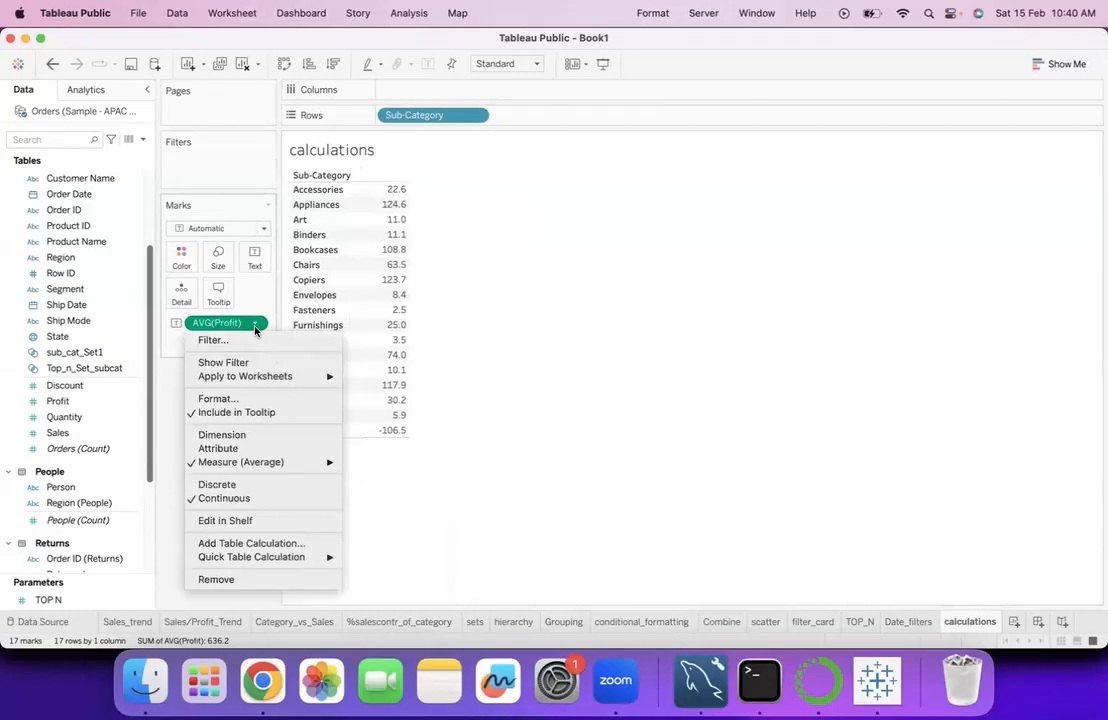
pyautogui.click(235, 400)
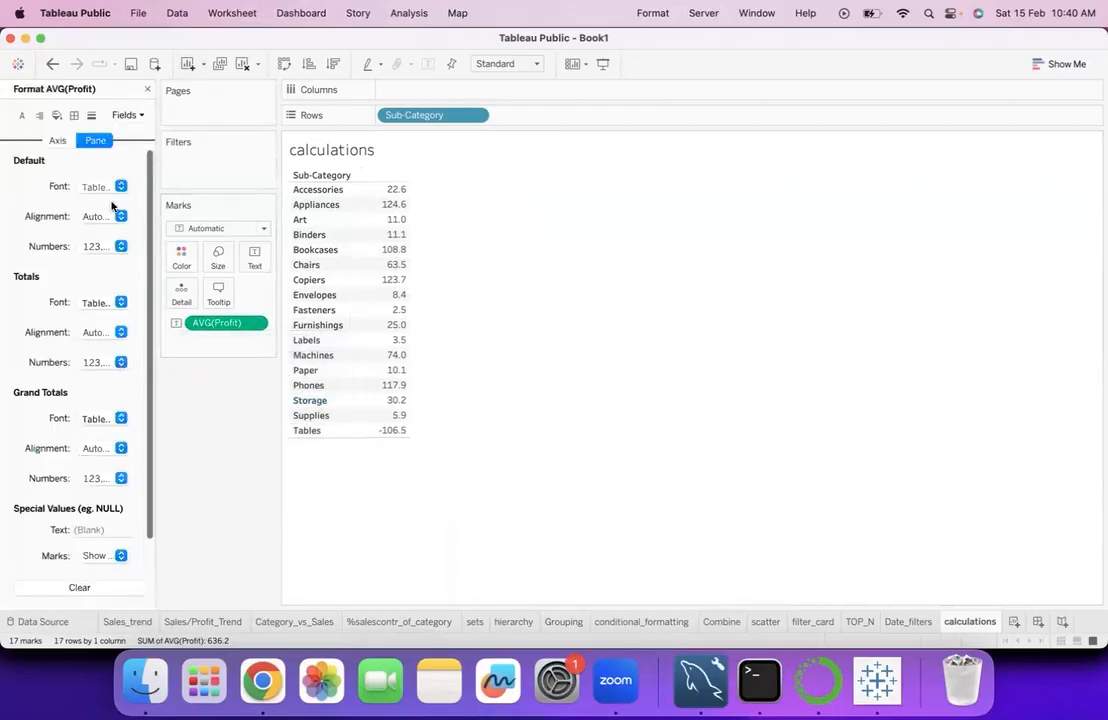
pyautogui.click(119, 246)
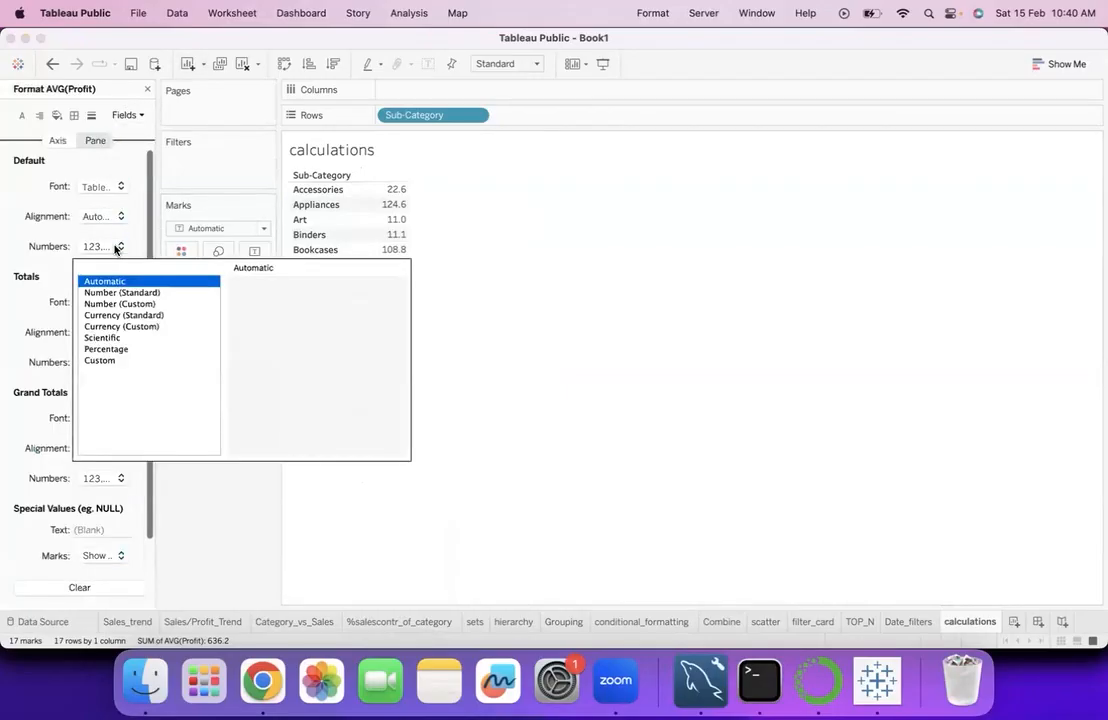
pyautogui.click(120, 304)
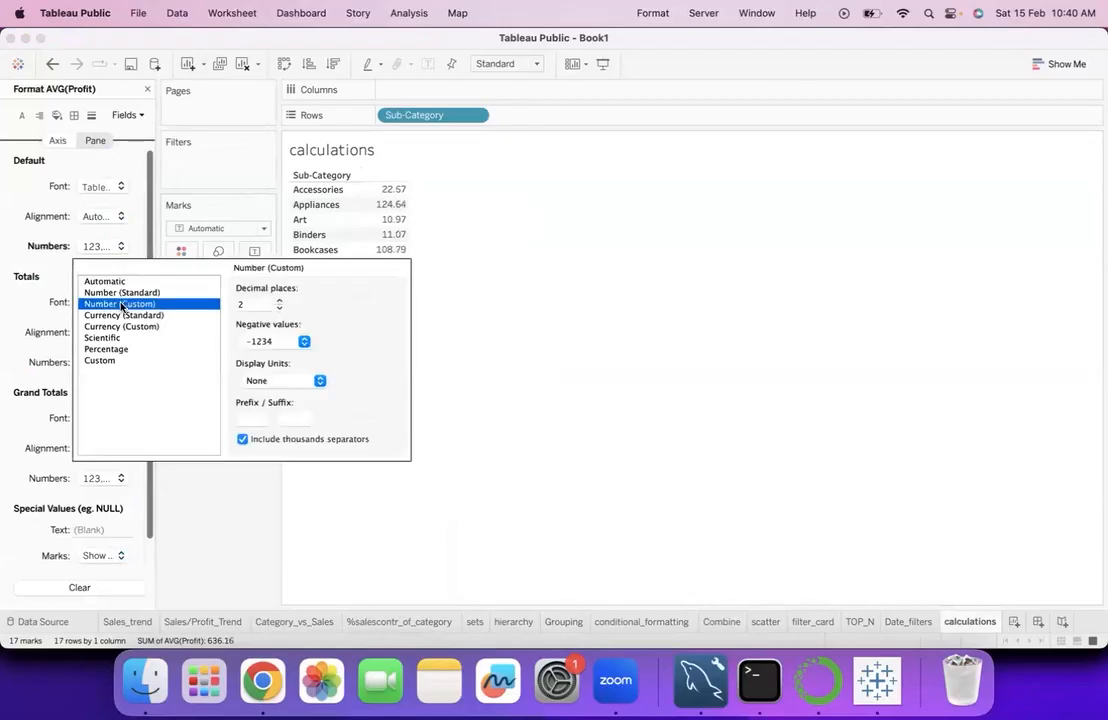
pyautogui.click(279, 300)
pyautogui.click(279, 300)
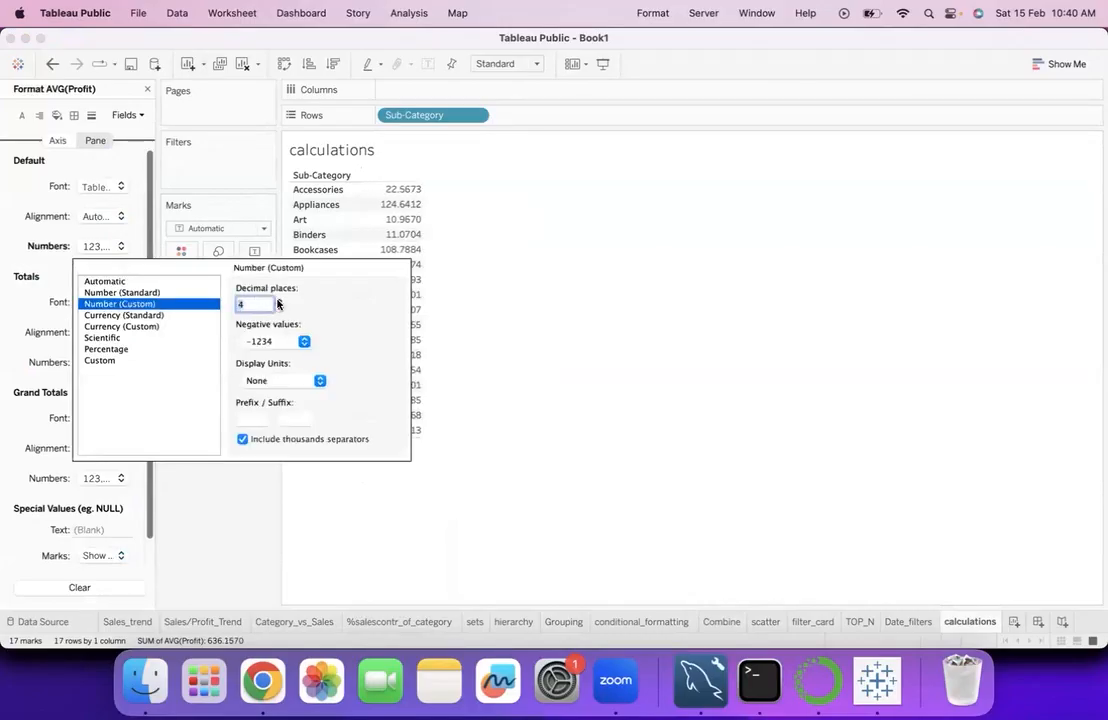
pyautogui.click(428, 391)
pyautogui.click(146, 88)
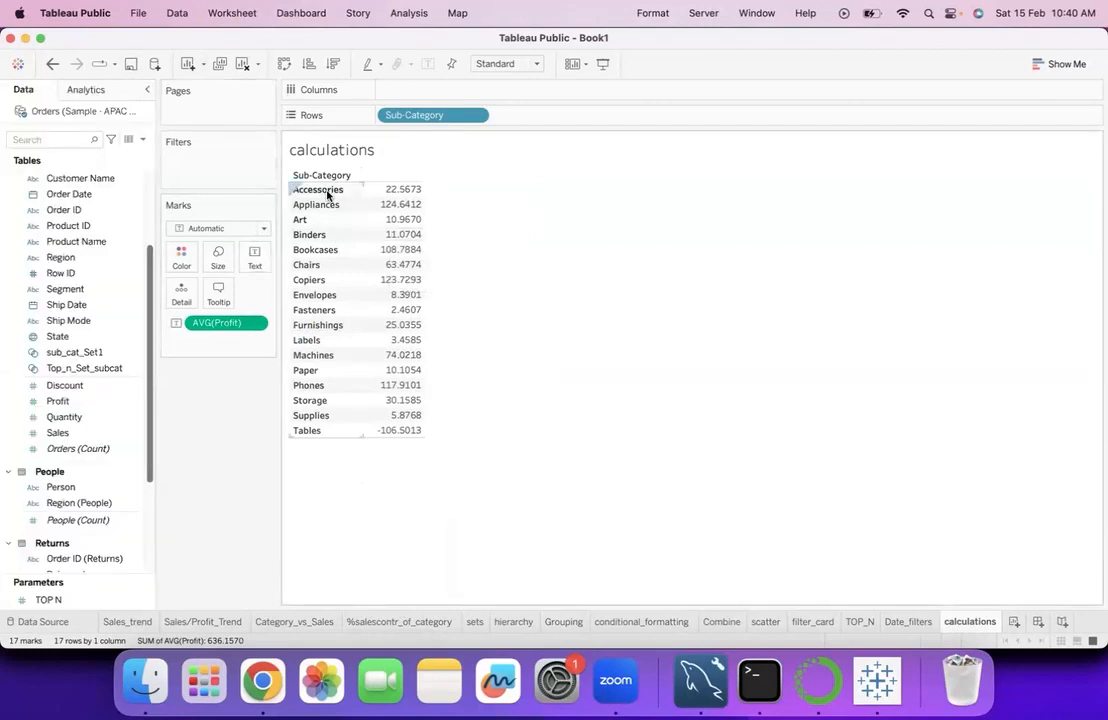
pyautogui.moveTo(390, 188)
pyautogui.moveTo(418, 404)
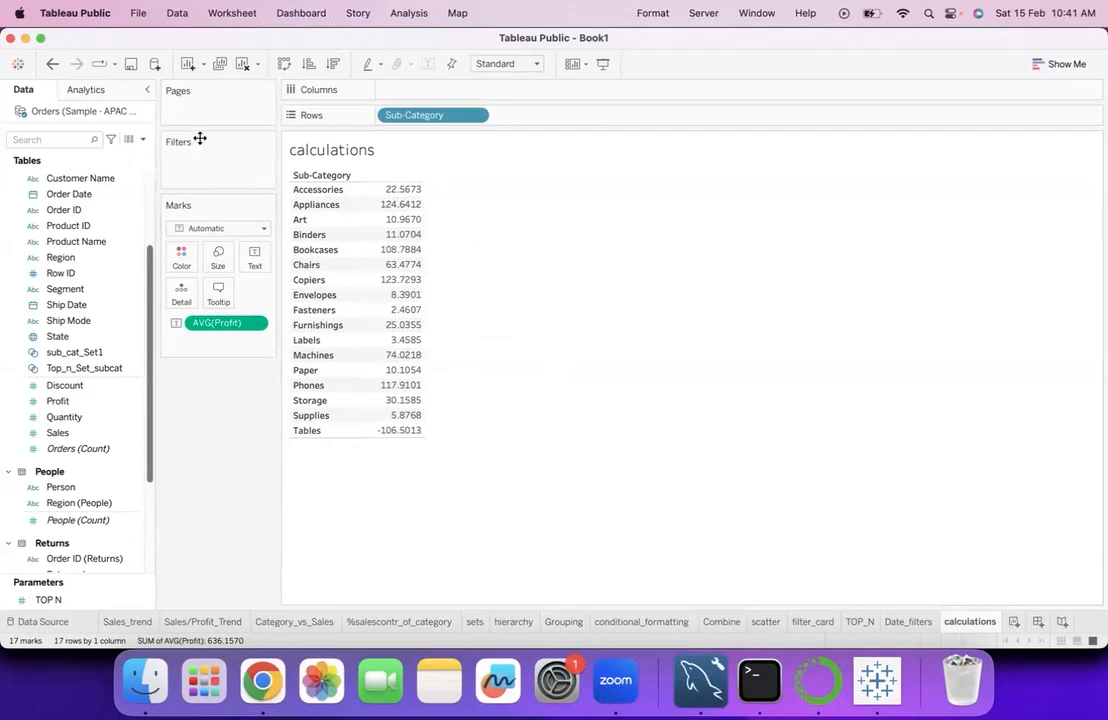
# - Start a new calculated field from the Discount field and name it round_profit
pyautogui.click(84, 388)
pyautogui.click(134, 385)
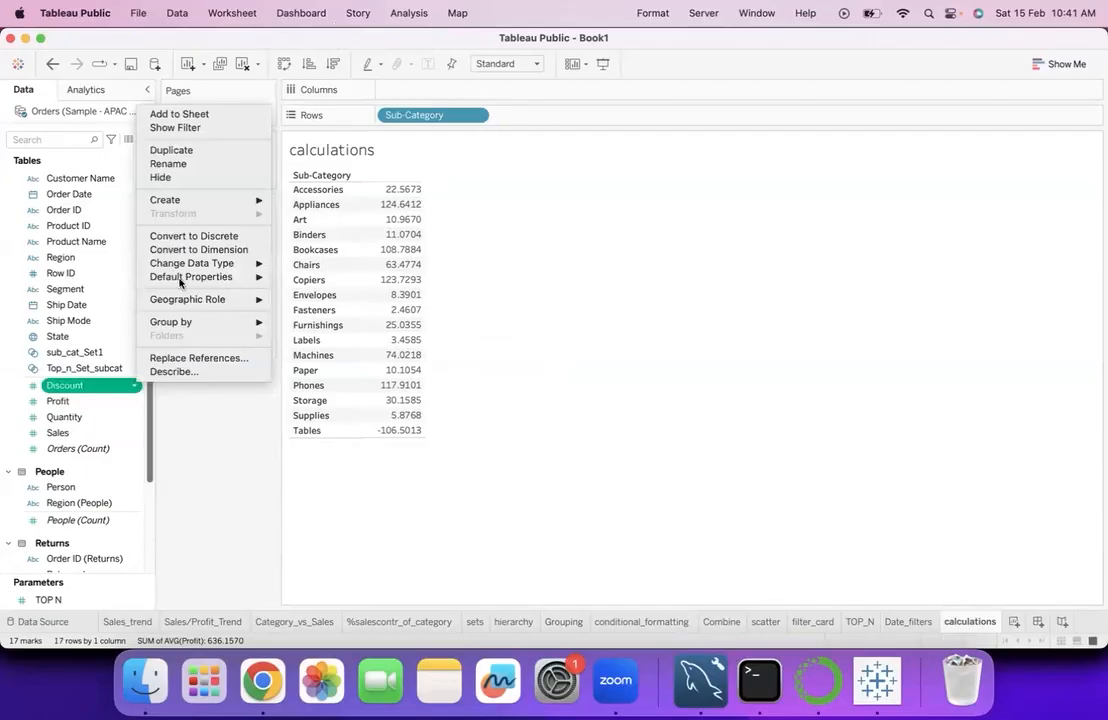
pyautogui.moveTo(250, 199)
pyautogui.click(293, 203)
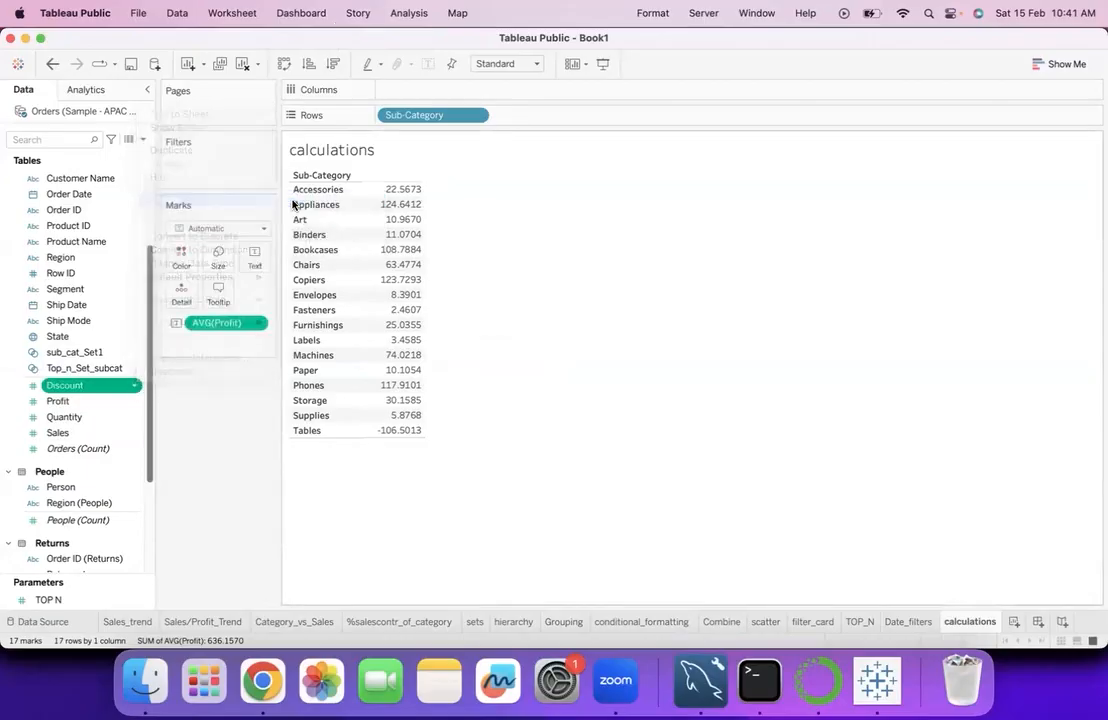
pyautogui.click(370, 374)
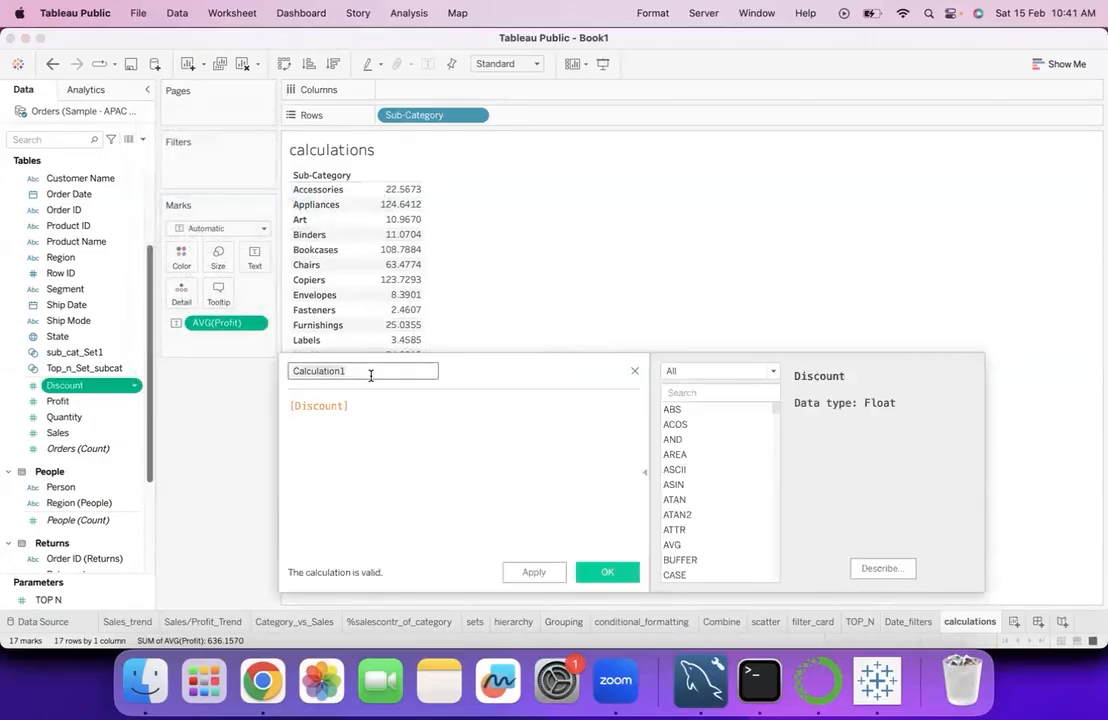
pyautogui.press('super+a')
pyautogui.write('r')
# - Replace the round_profit formula with ROUND([Profit],2) and save the calculated field
pyautogui.doubleClick(375, 407)
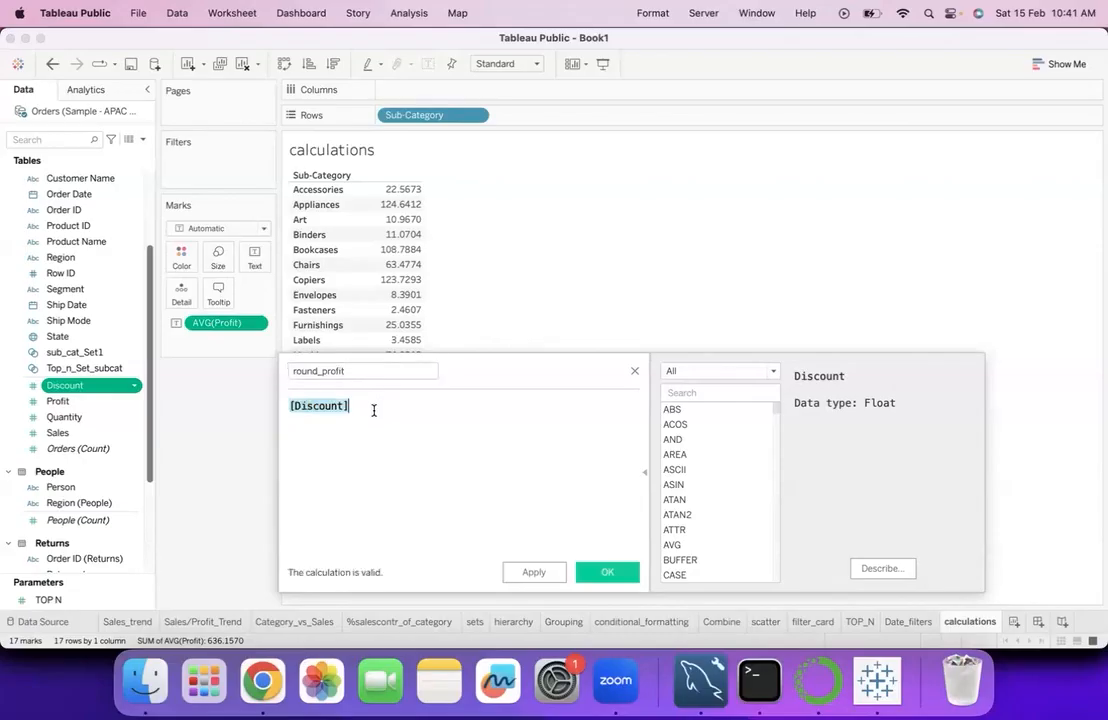
pyautogui.write('roun')
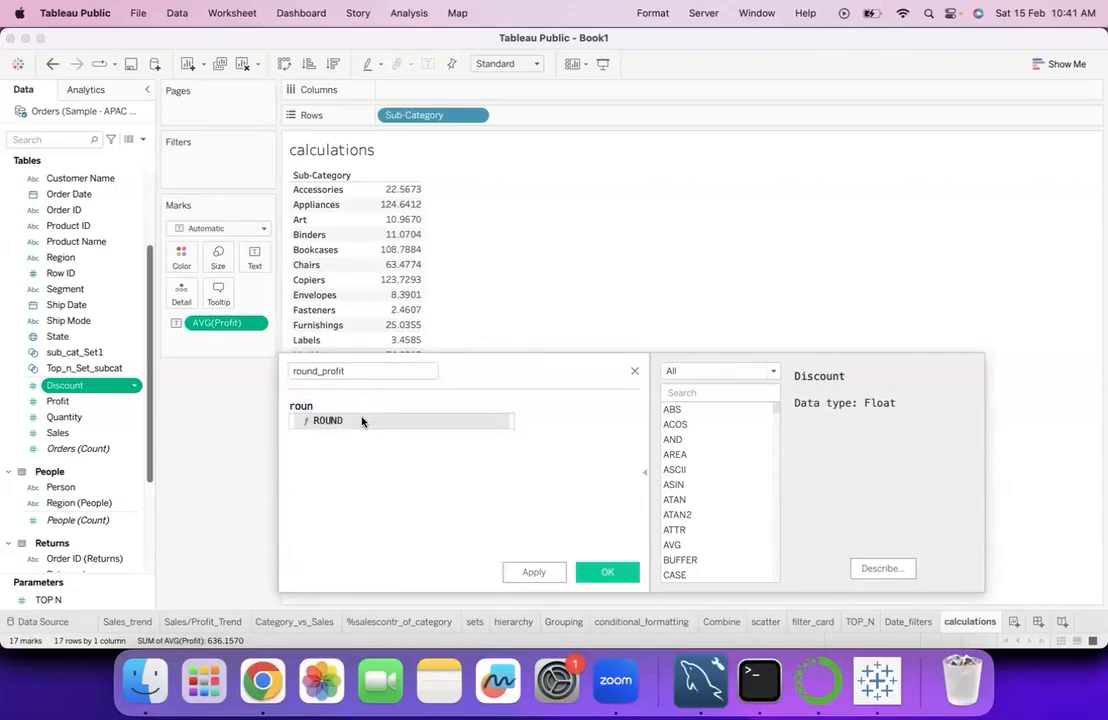
pyautogui.click(361, 420)
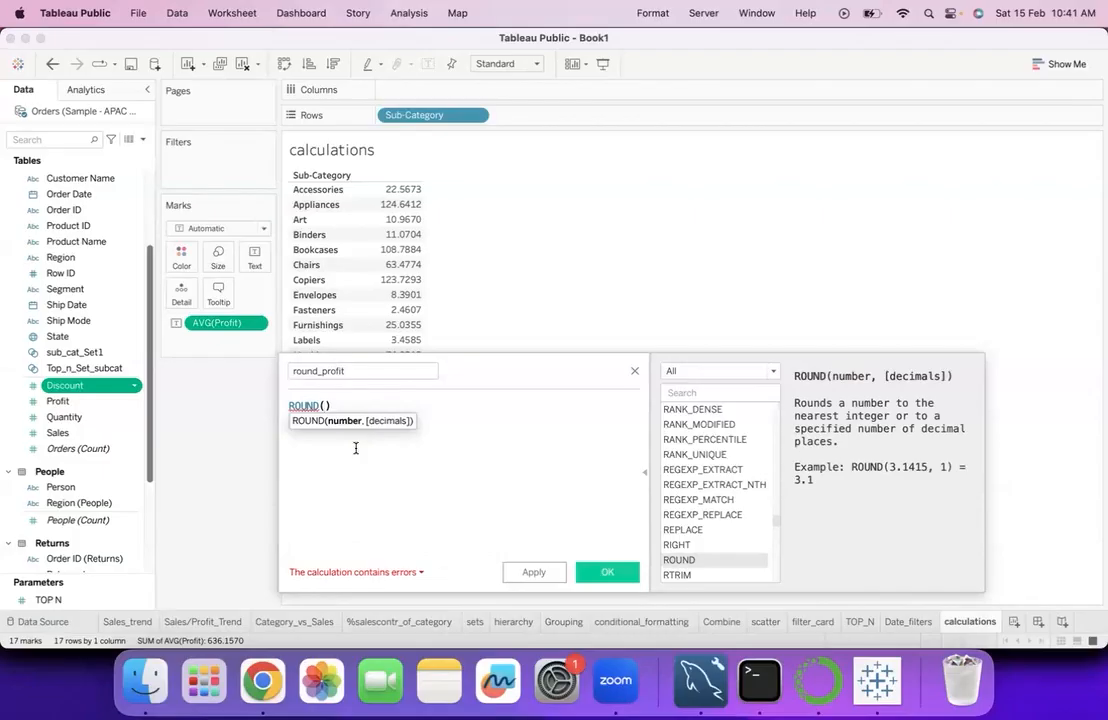
pyautogui.write('av')
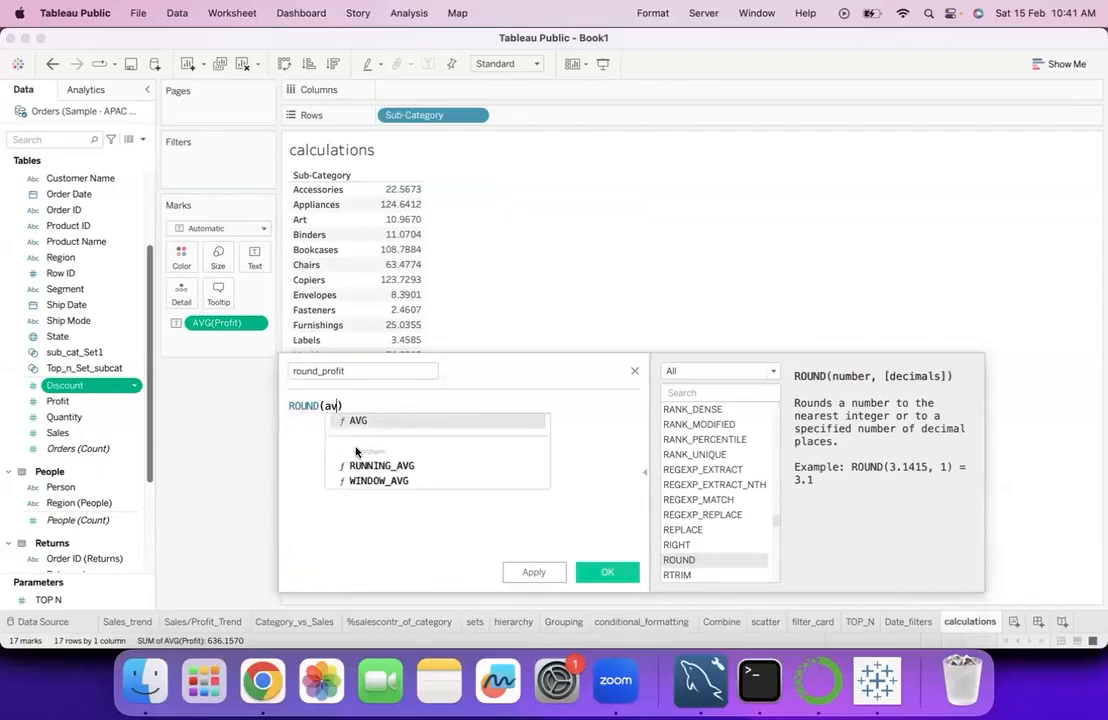
pyautogui.press('BackSpace')
pyautogui.press('BackSpace')
pyautogui.press('BackSpace')
pyautogui.write('pr')
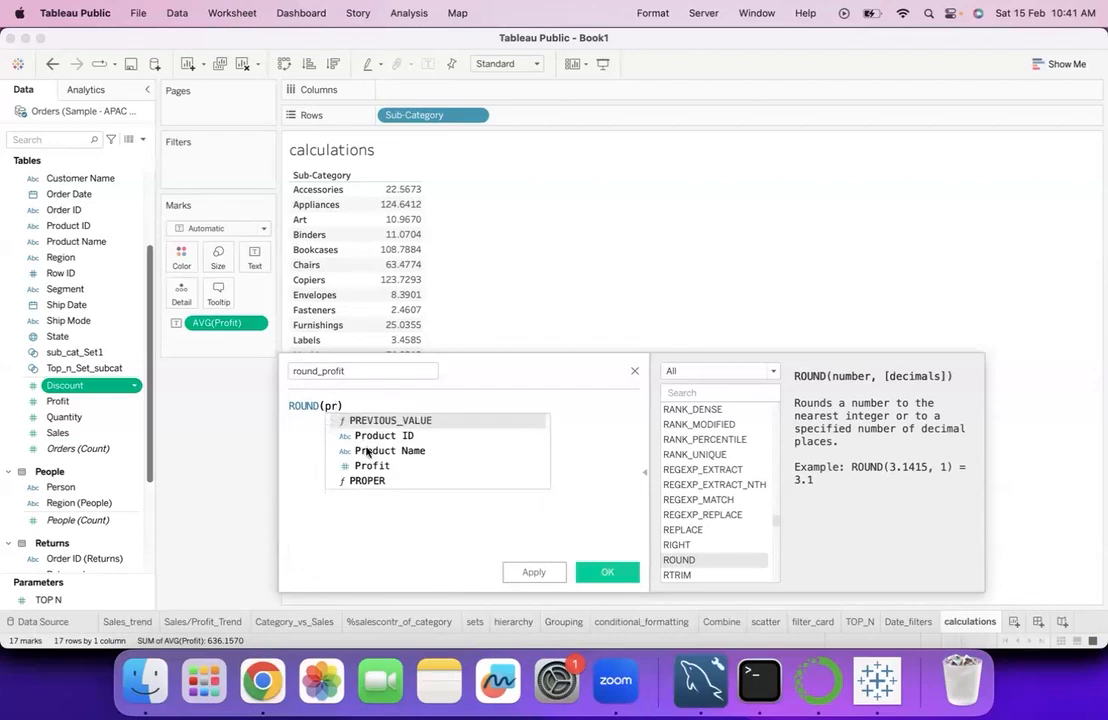
pyautogui.click(366, 466)
pyautogui.write(',')
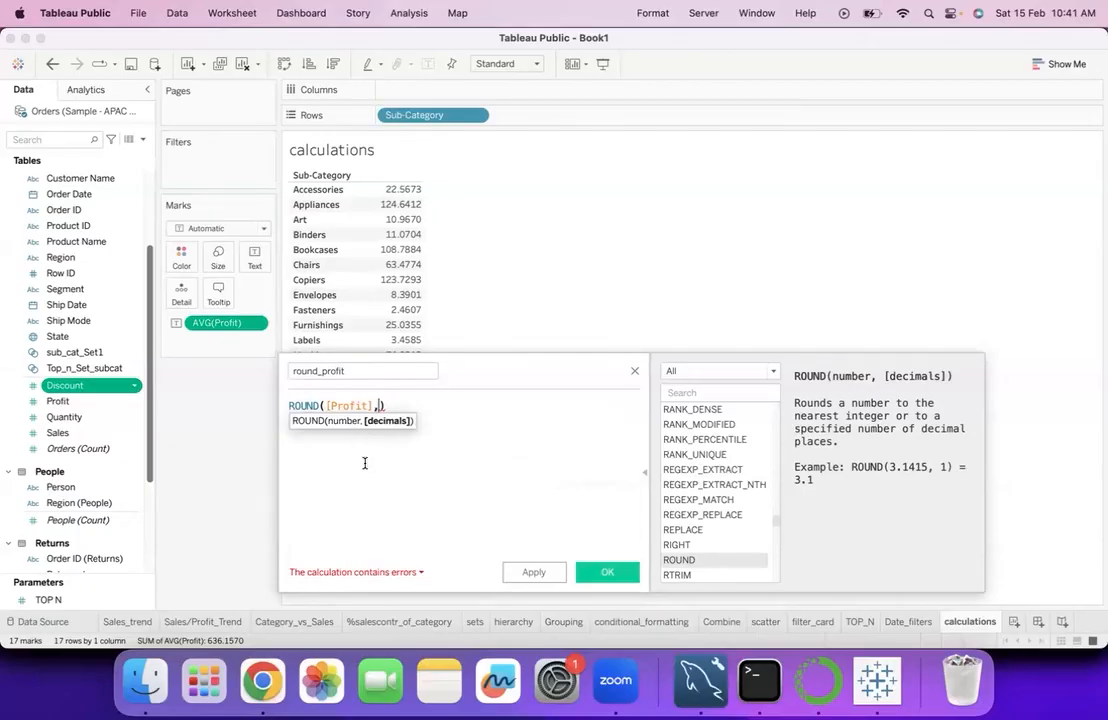
pyautogui.write('2')
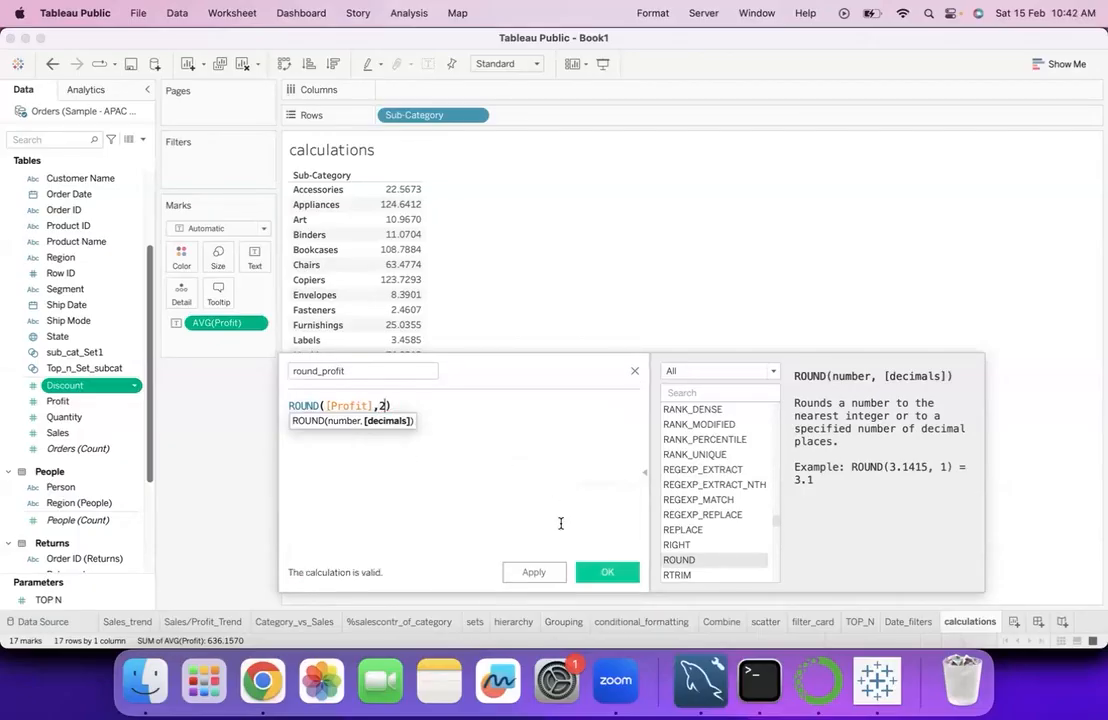
pyautogui.click(596, 572)
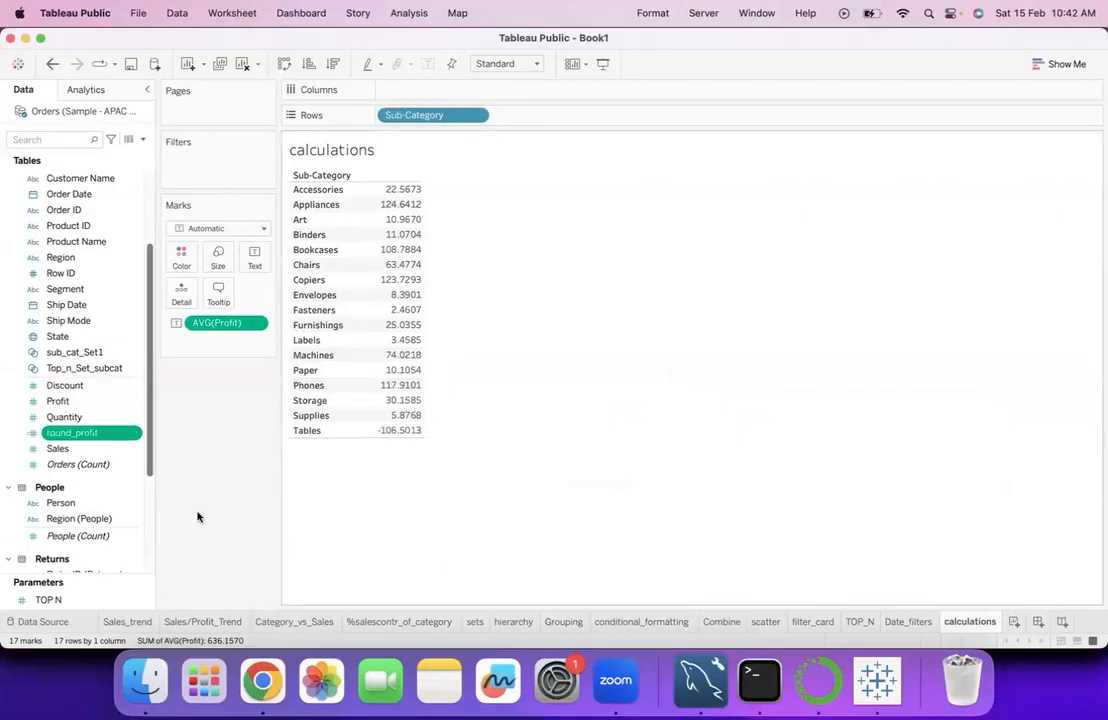
# - Add round_profit to the table as a second measure aggregated by Average, widening the columns to fit
pyautogui.moveTo(68, 430)
pyautogui.mouseDown()
pyautogui.moveTo(223, 401)
pyautogui.moveTo(383, 349)
pyautogui.moveTo(370, 353)
pyautogui.mouseUp()
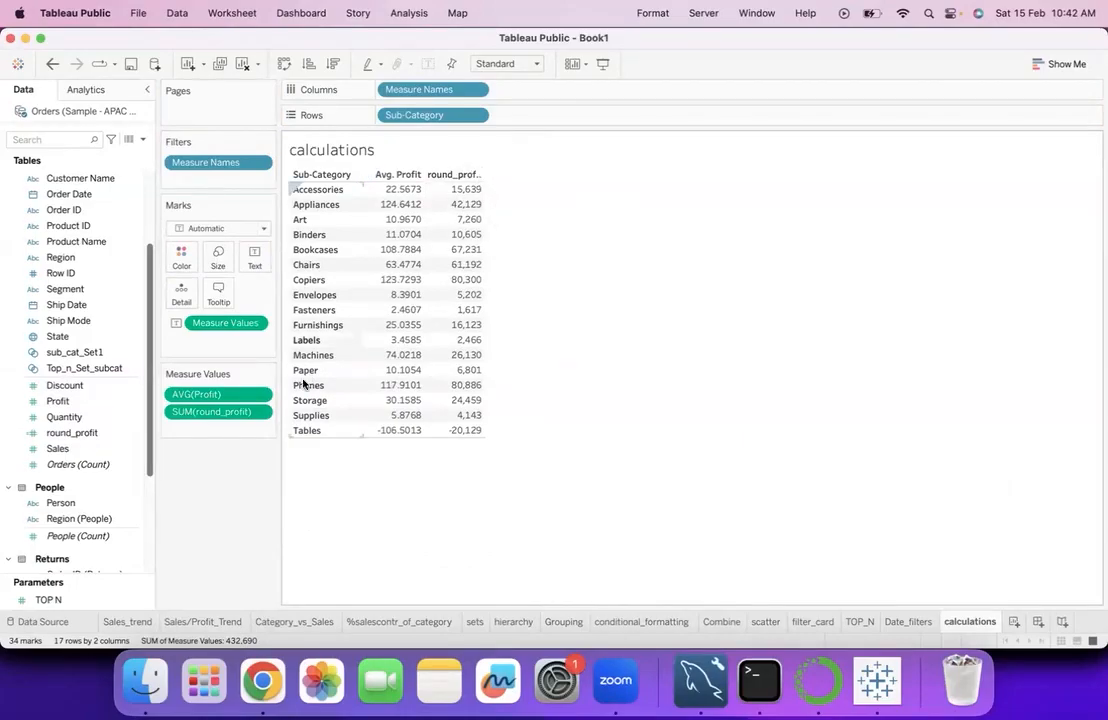
pyautogui.moveTo(485, 189)
pyautogui.moveTo(484, 189); pyautogui.dragTo(502, 188)
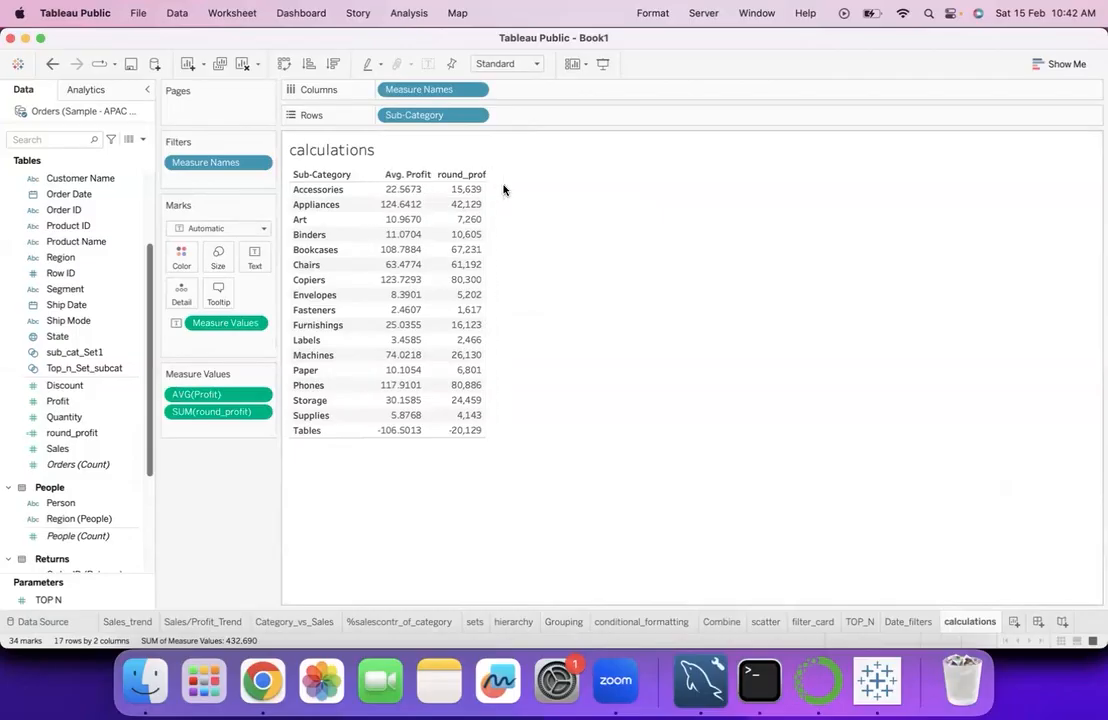
pyautogui.click(260, 417)
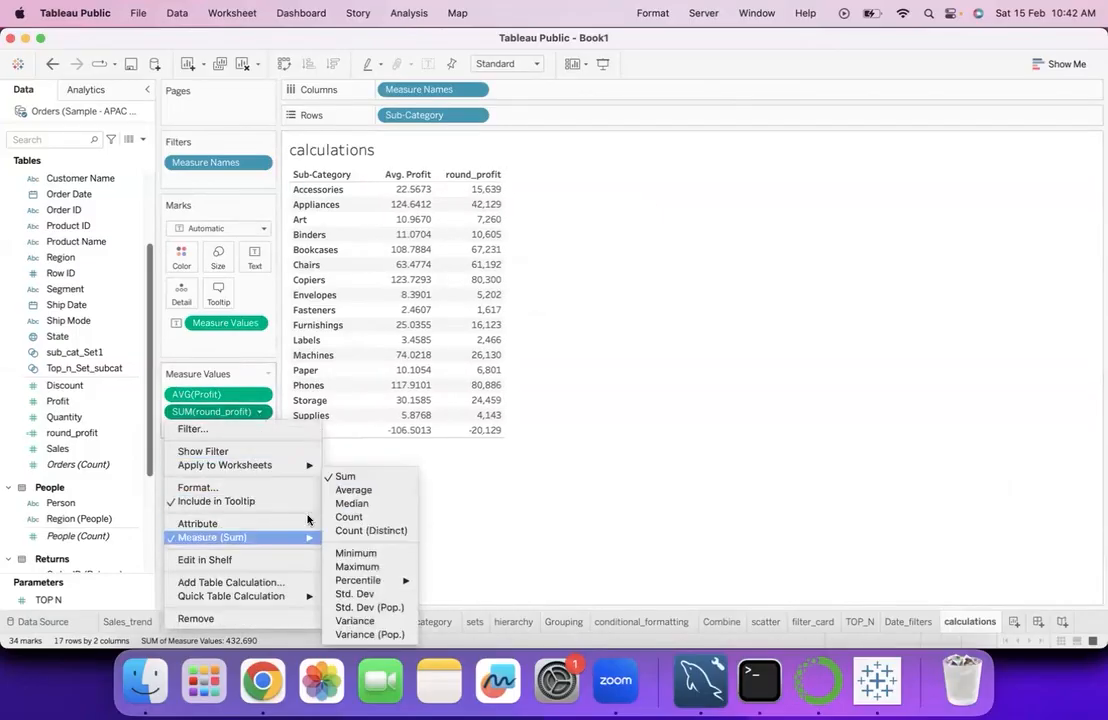
pyautogui.moveTo(307, 539)
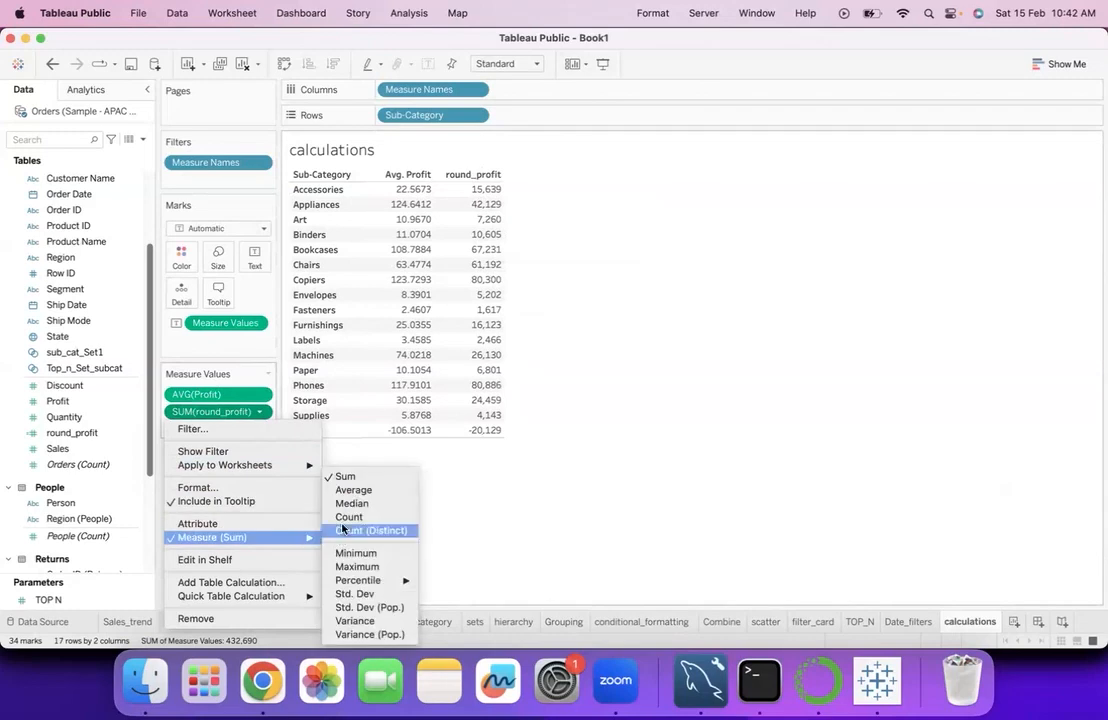
pyautogui.click(344, 492)
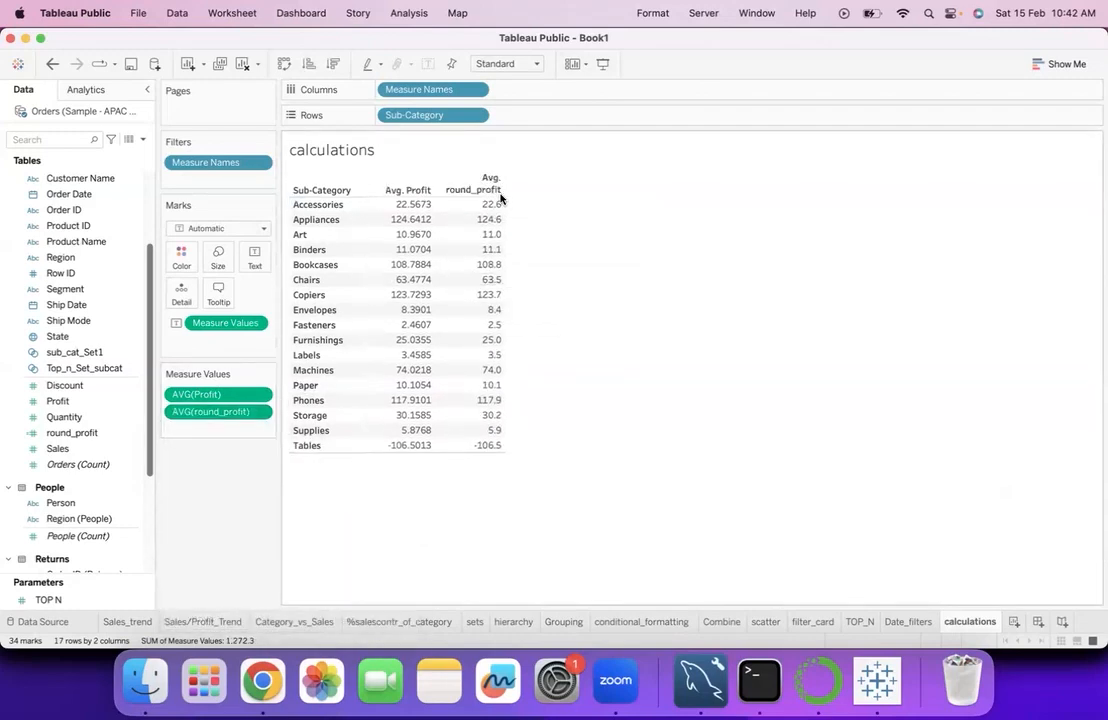
pyautogui.moveTo(505, 203); pyautogui.dragTo(527, 203)
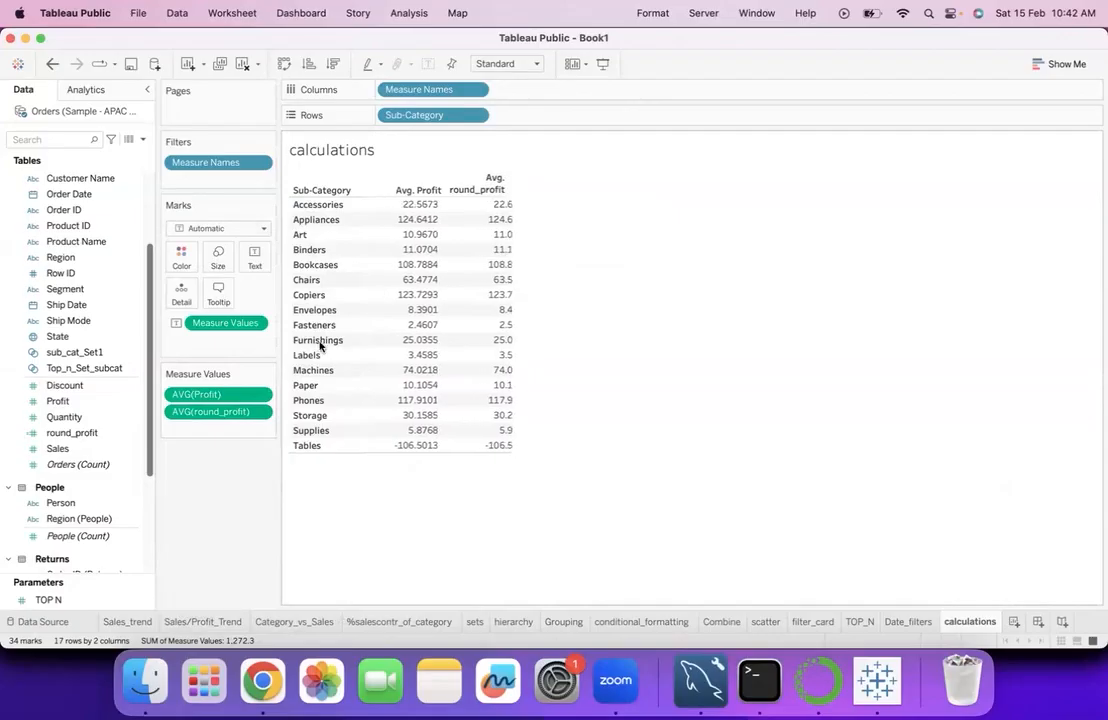
# - Format the average round_profit values as a custom number with 2 decimal places
pyautogui.click(259, 411)
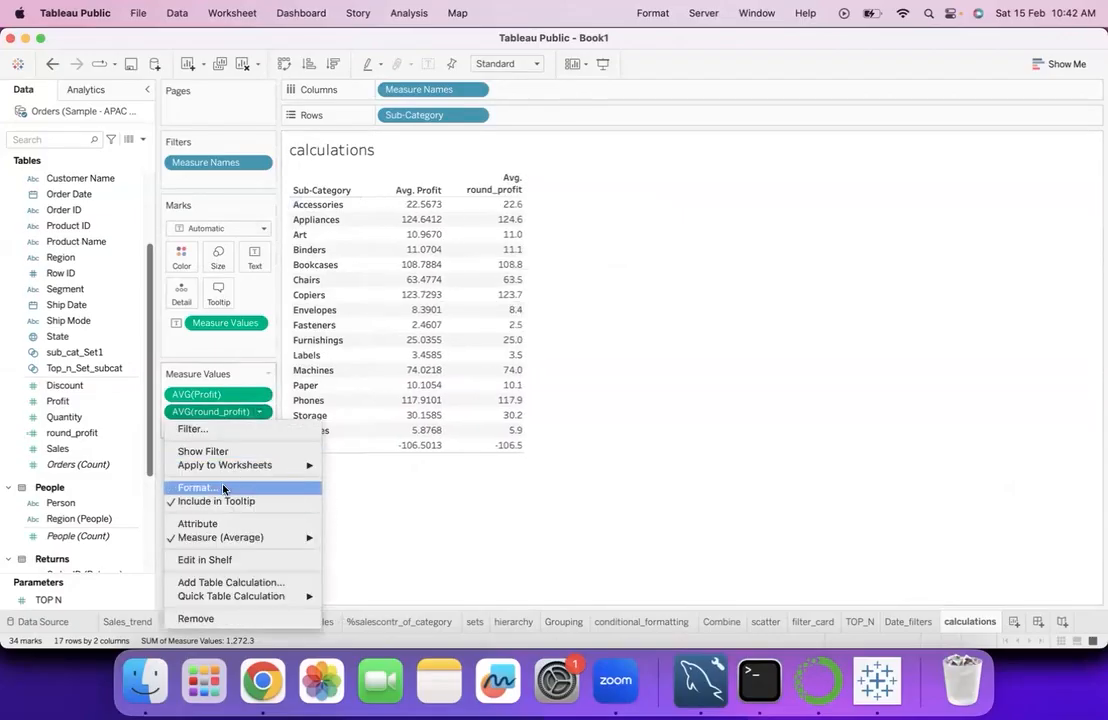
pyautogui.click(196, 487)
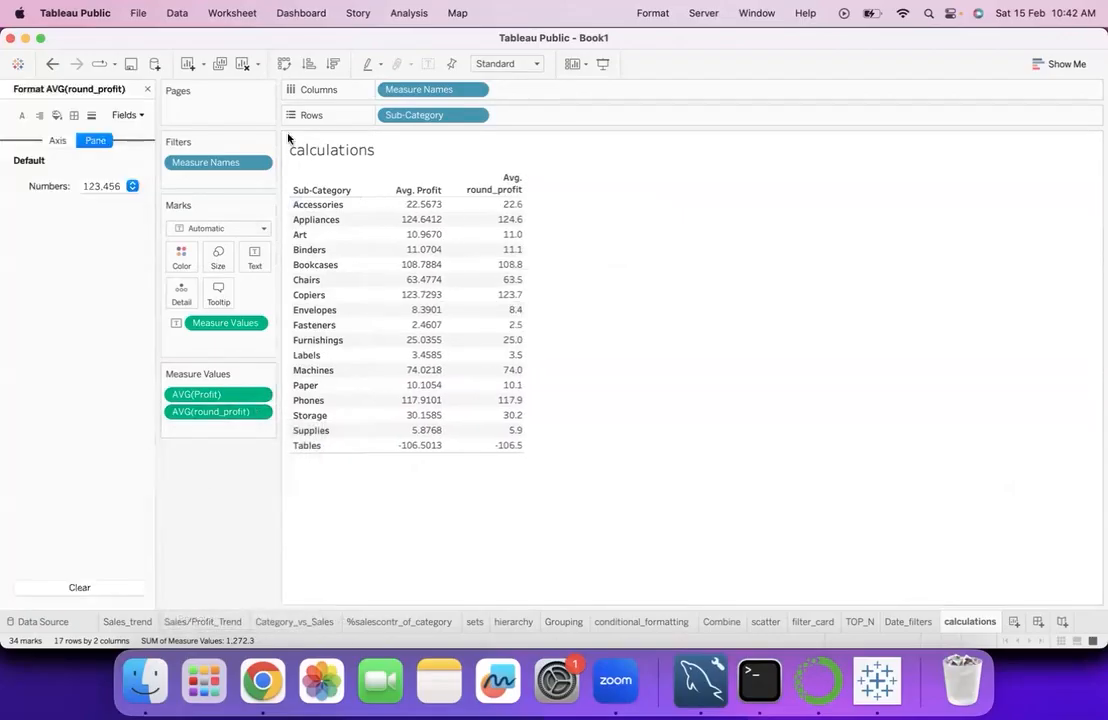
pyautogui.click(129, 190)
pyautogui.click(118, 243)
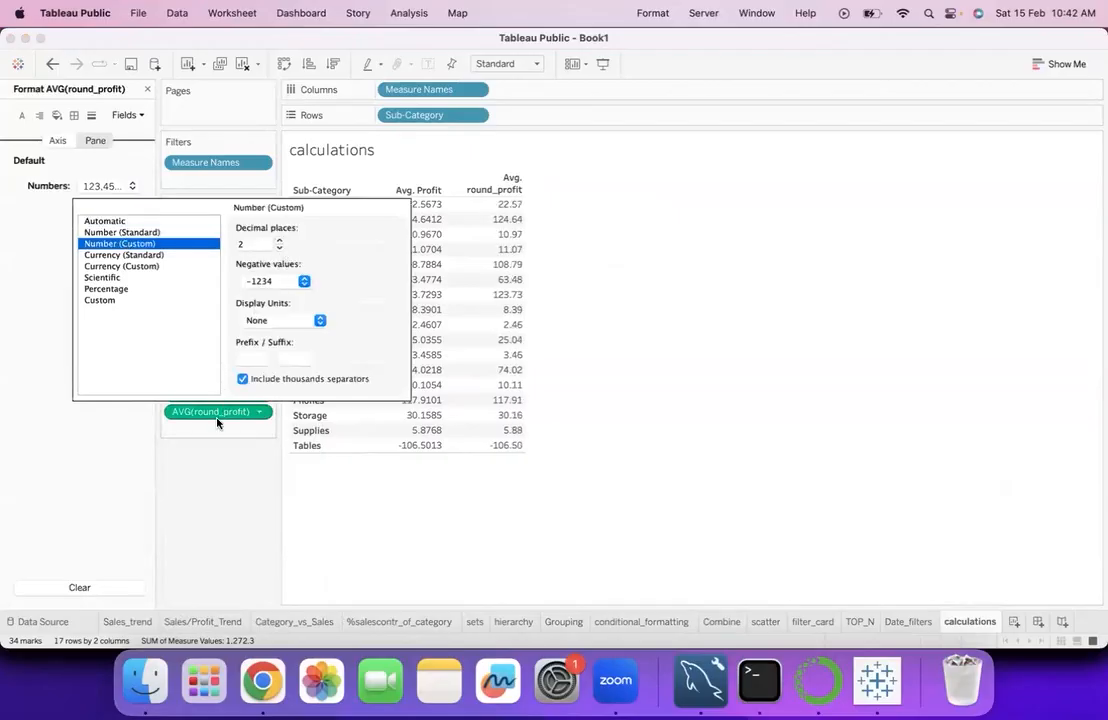
# - Close the round_profit formatting and start a new calculated field from round_profit, naming it ceil
pyautogui.click(237, 542)
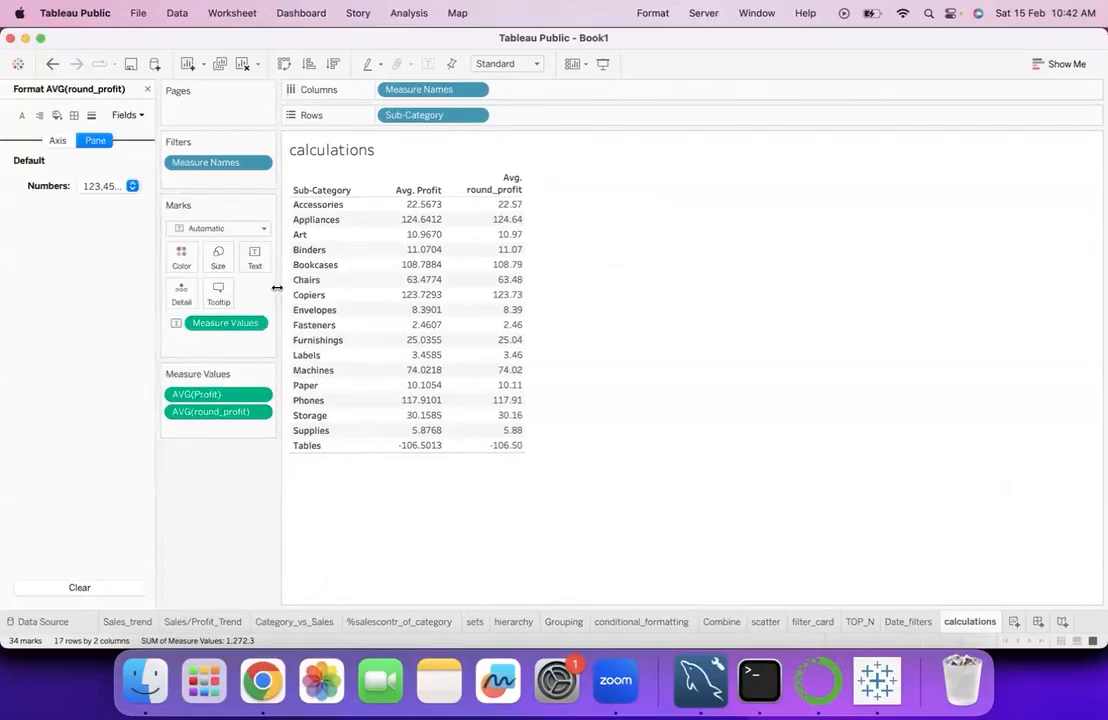
pyautogui.click(148, 91)
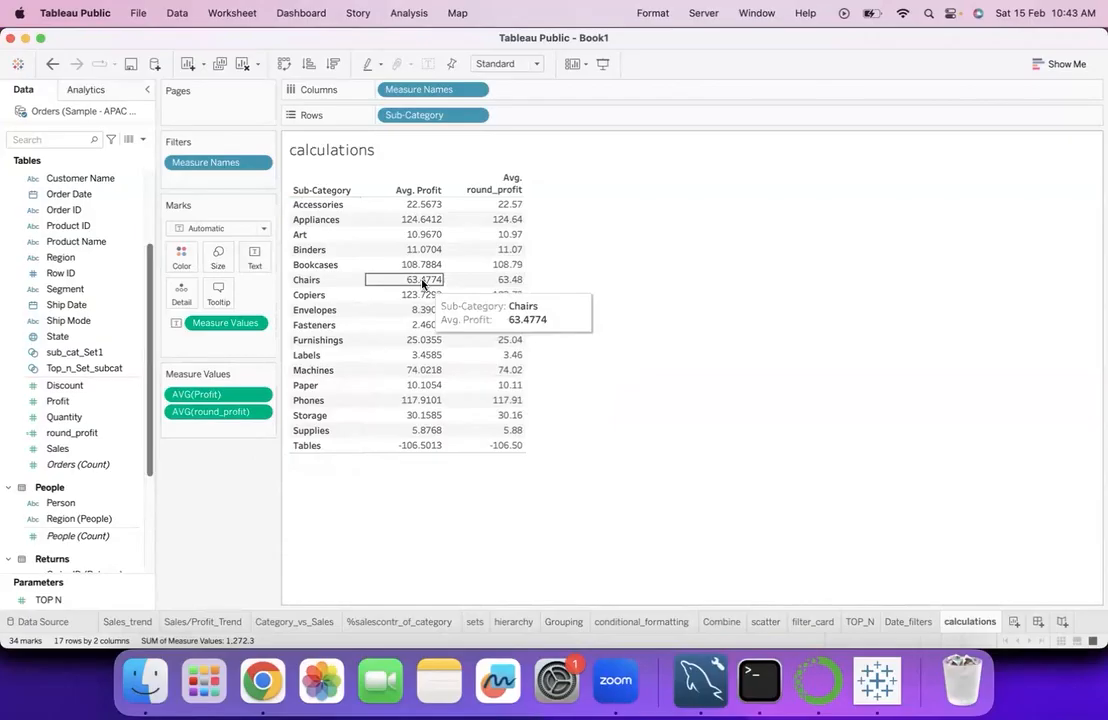
pyautogui.rightClick(110, 433)
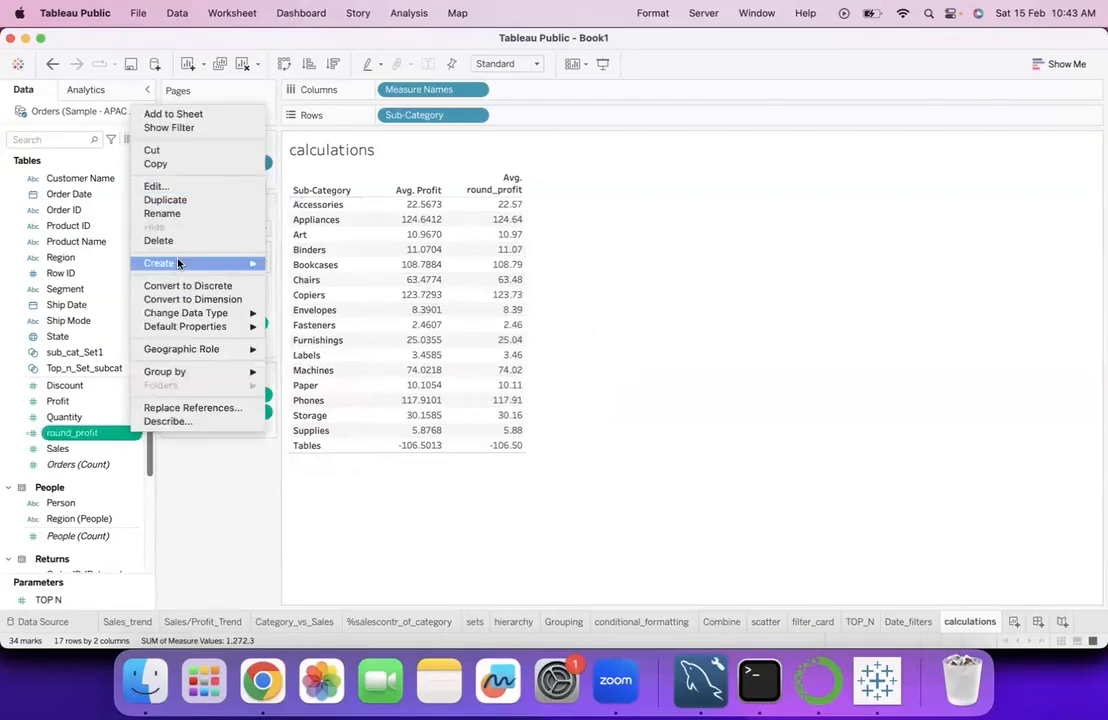
pyautogui.moveTo(178, 263)
pyautogui.click(305, 263)
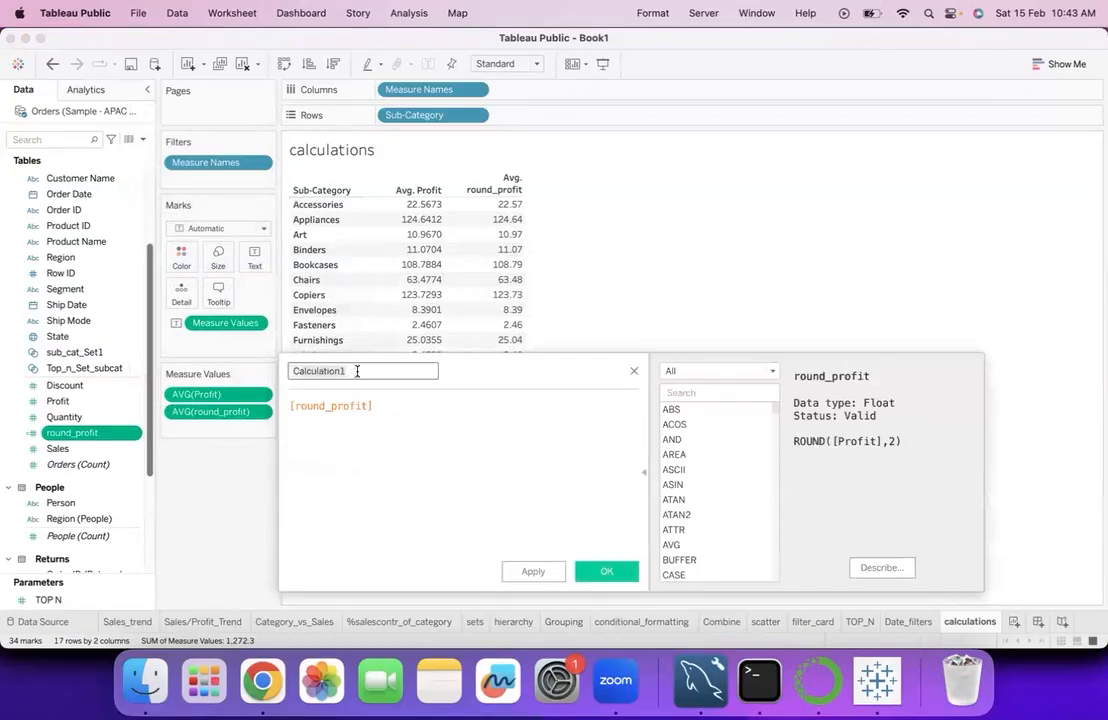
pyautogui.write('cel')
pyautogui.write('l')
# - Replace the ceil formula with CEILING([Profit]) and save the calculated field
pyautogui.doubleClick(380, 405)
pyautogui.write('cei')
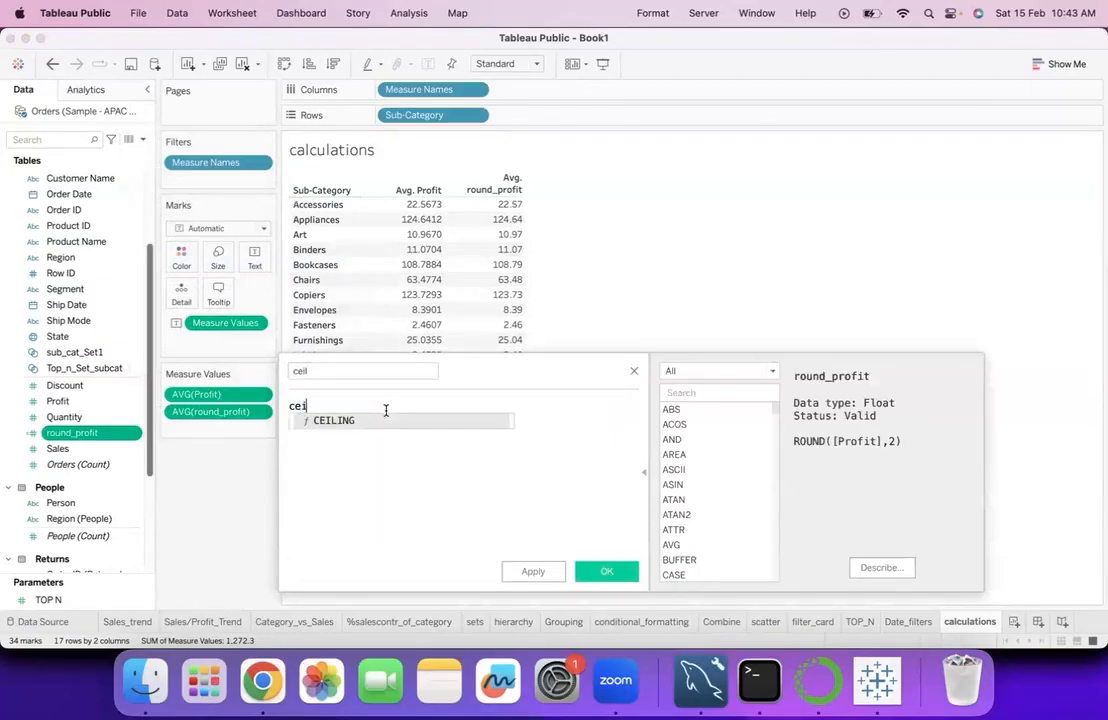
pyautogui.click(379, 419)
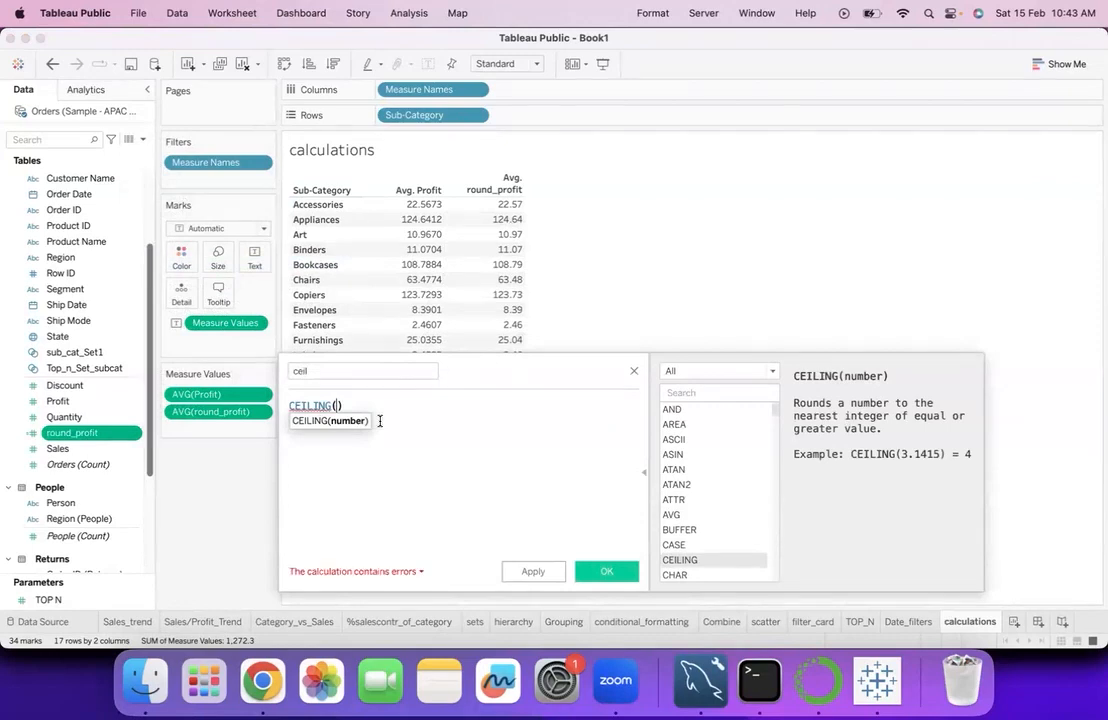
pyautogui.write('pr')
pyautogui.click(380, 466)
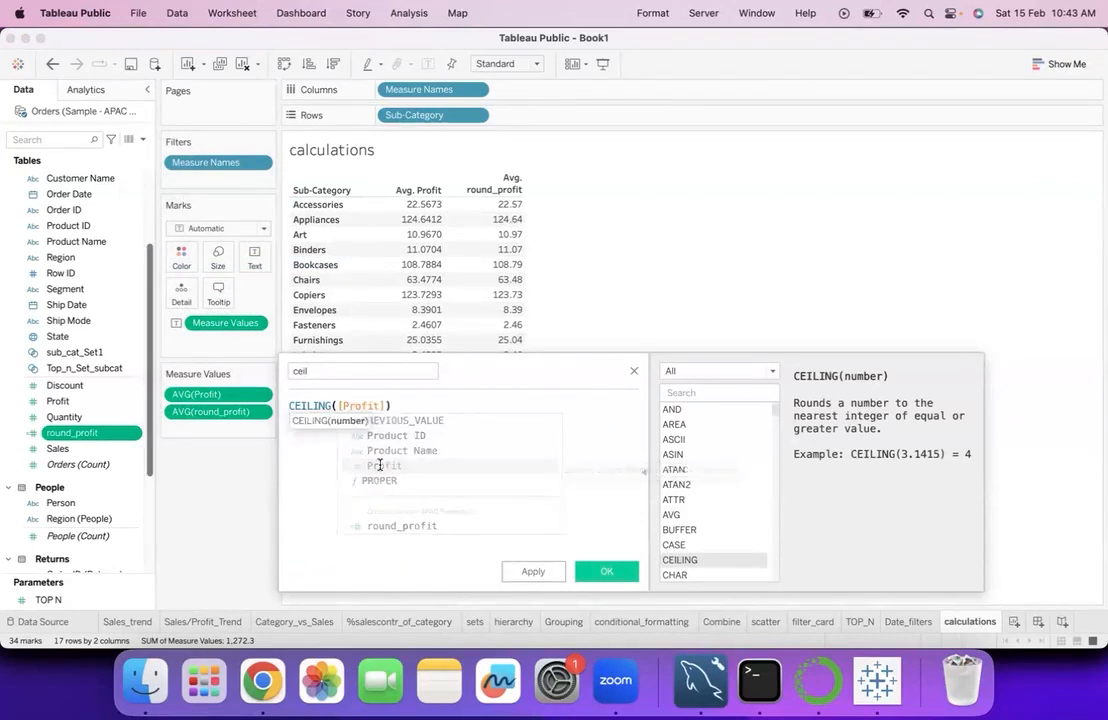
pyautogui.click(591, 573)
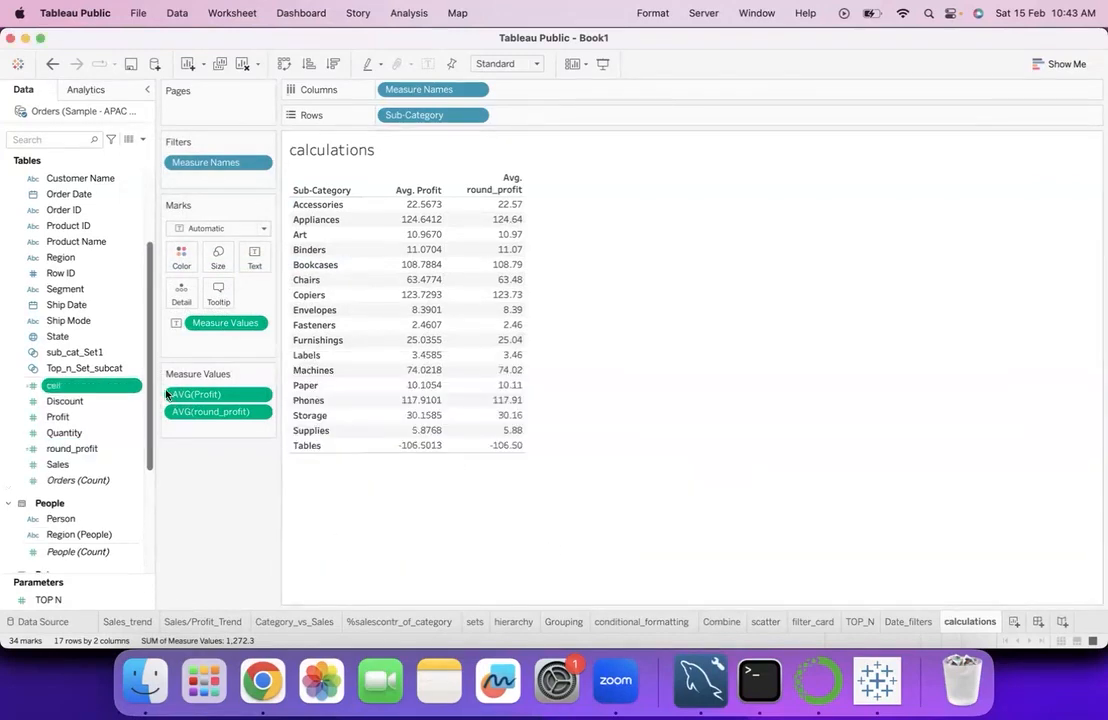
# - Add ceil to the table as a third measure aggregated by Average
pyautogui.moveTo(188, 380); pyautogui.dragTo(486, 305)
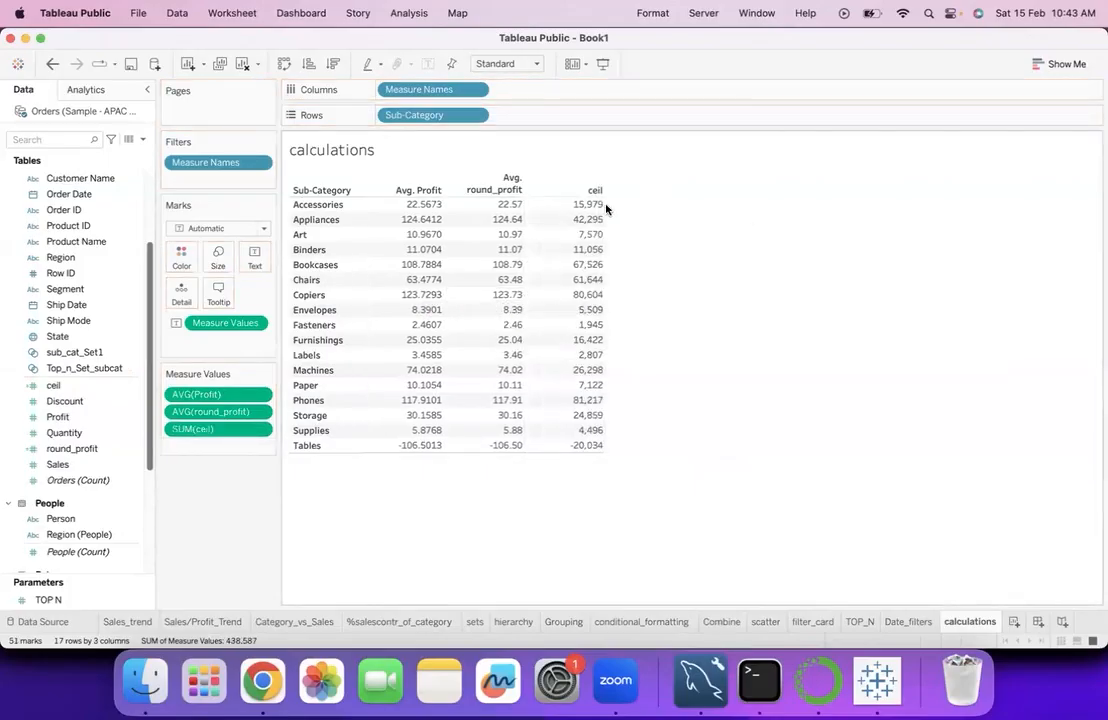
pyautogui.click(261, 432)
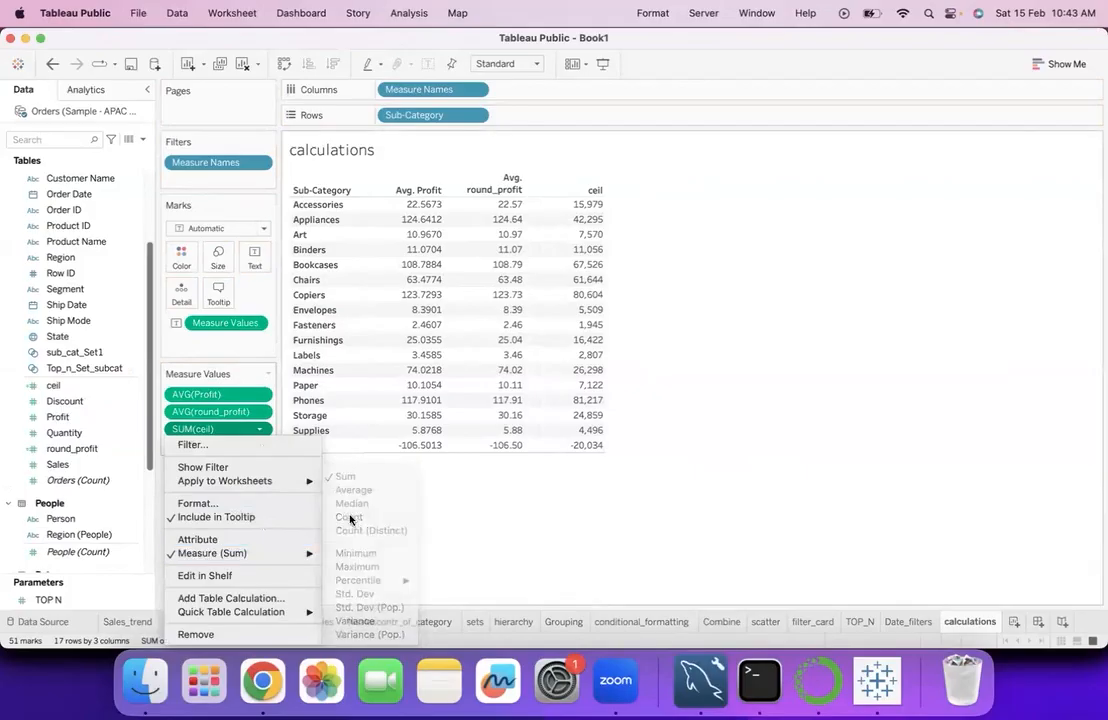
pyautogui.moveTo(300, 555)
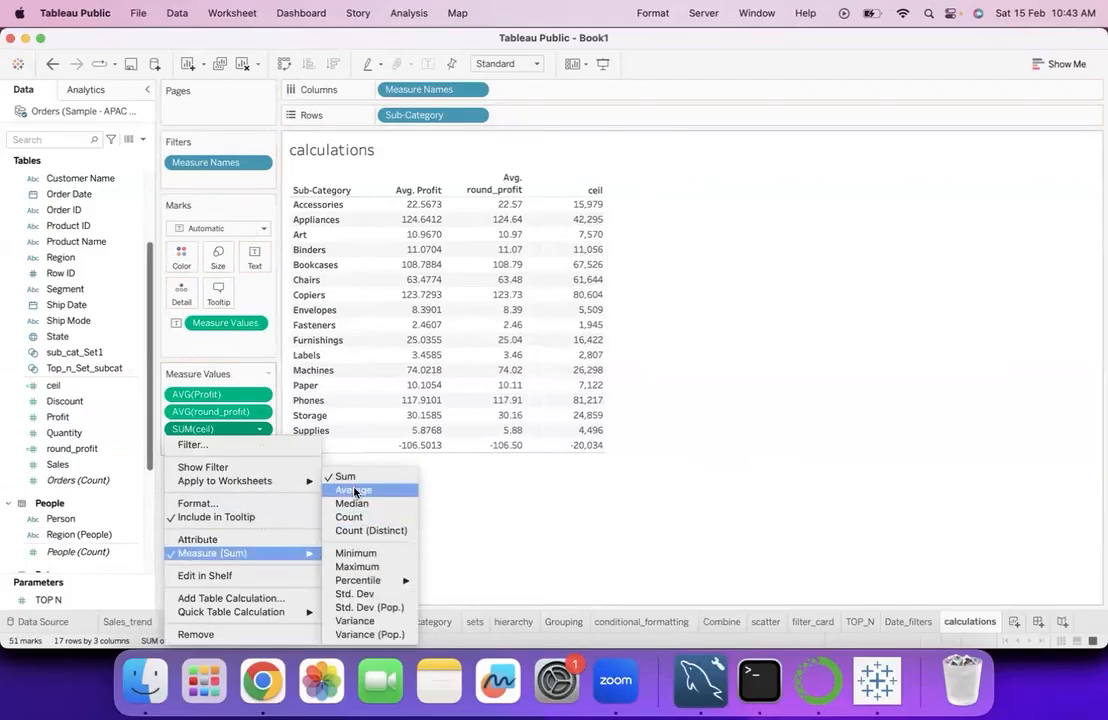
pyautogui.click(354, 492)
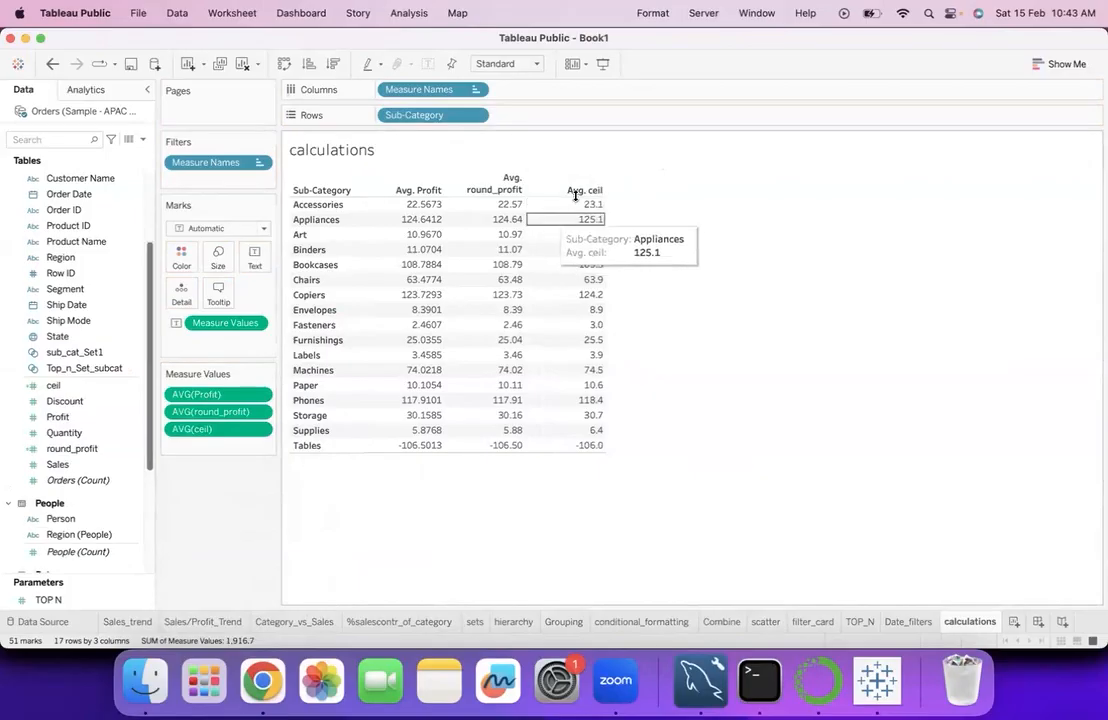
# - Format the average ceil values as a custom number with 0 decimal places and close the formatting
pyautogui.click(259, 431)
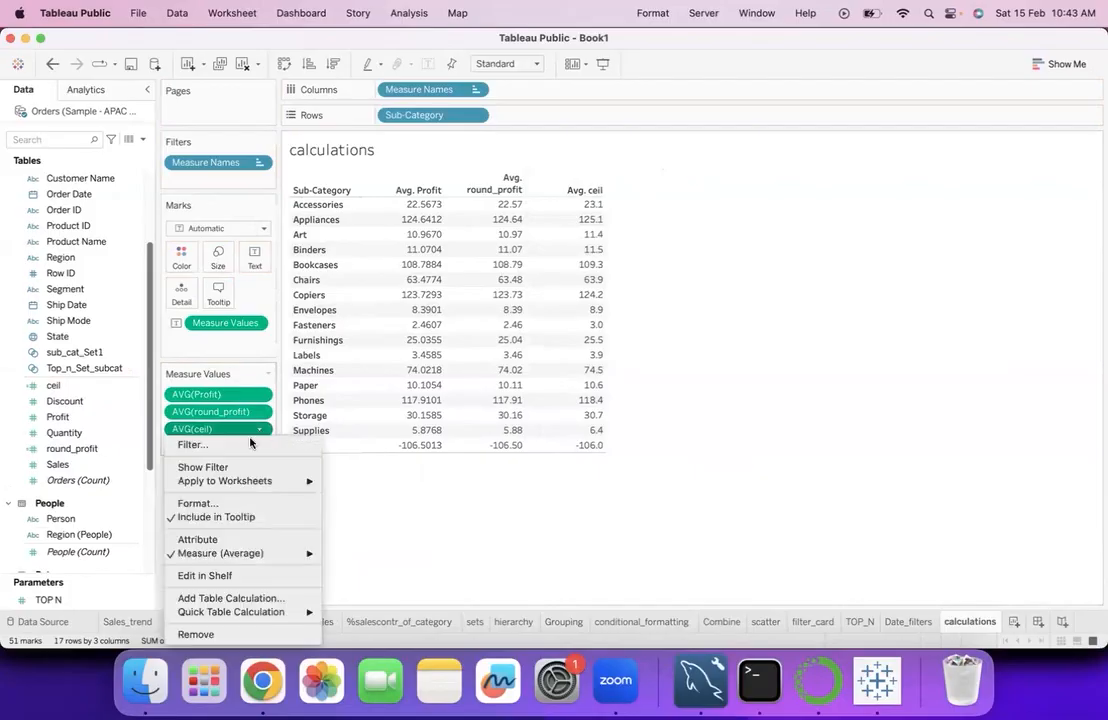
pyautogui.click(205, 502)
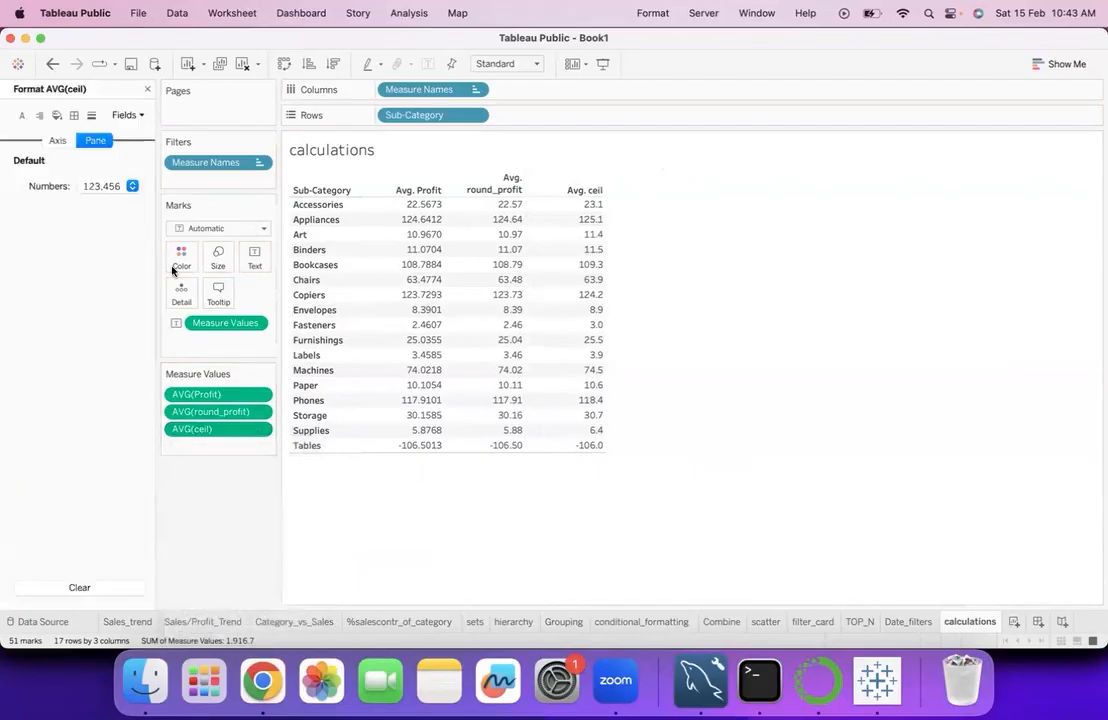
pyautogui.click(118, 186)
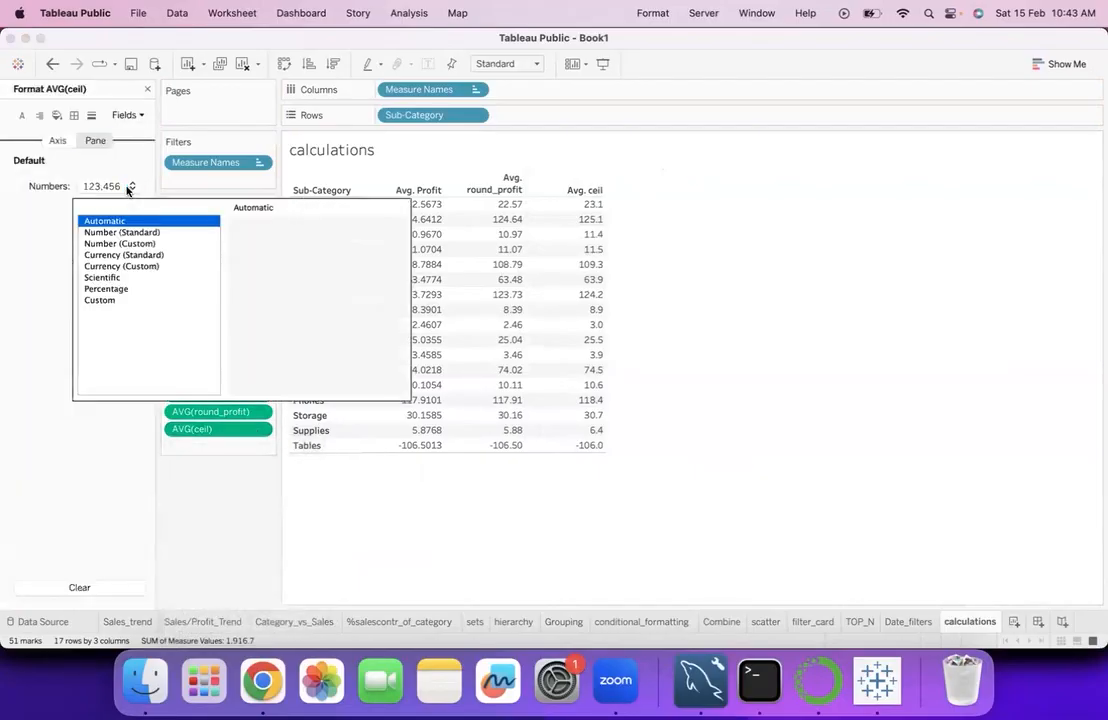
pyautogui.click(122, 244)
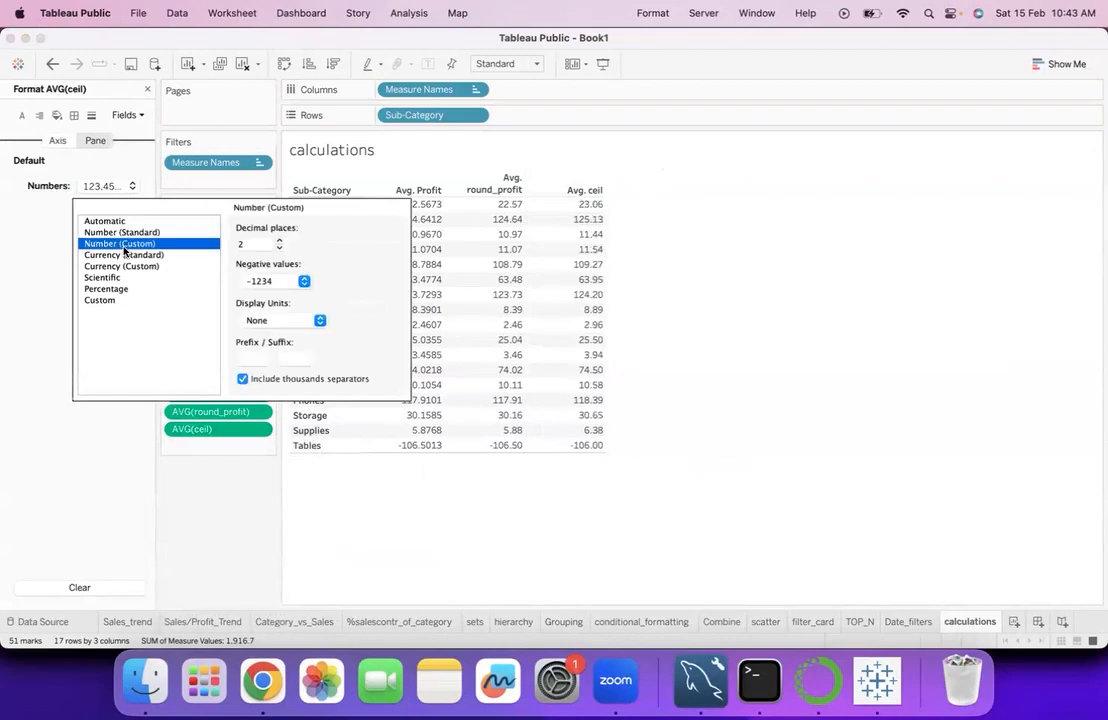
pyautogui.click(279, 249)
pyautogui.click(279, 249)
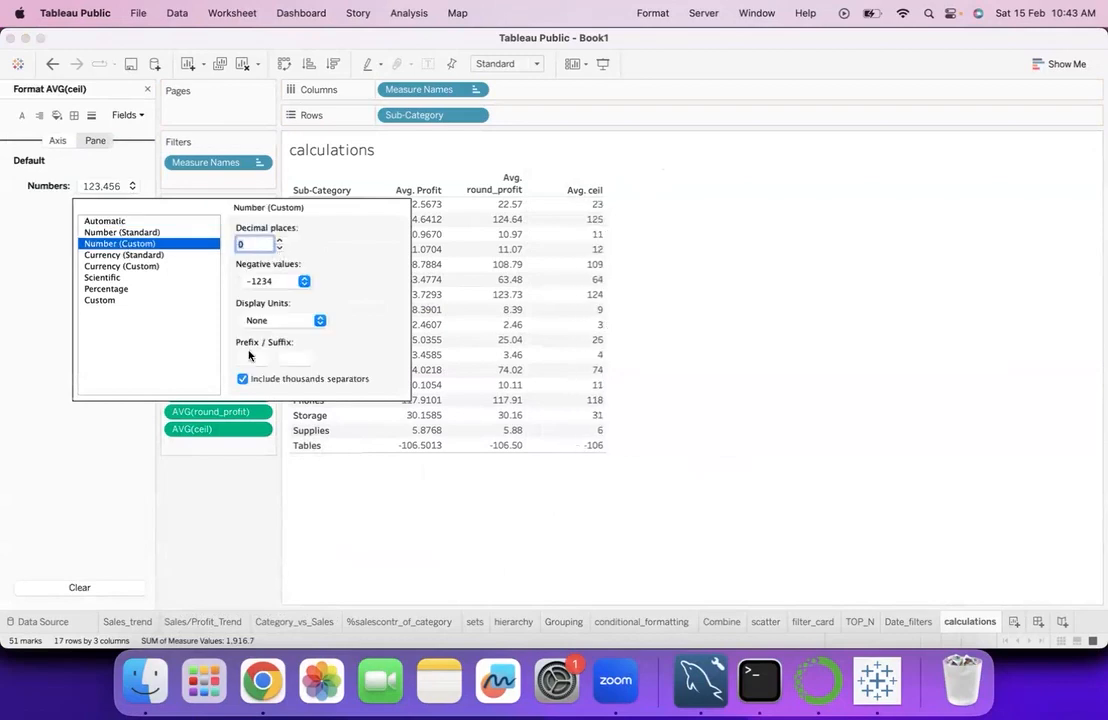
pyautogui.click(222, 519)
pyautogui.click(147, 91)
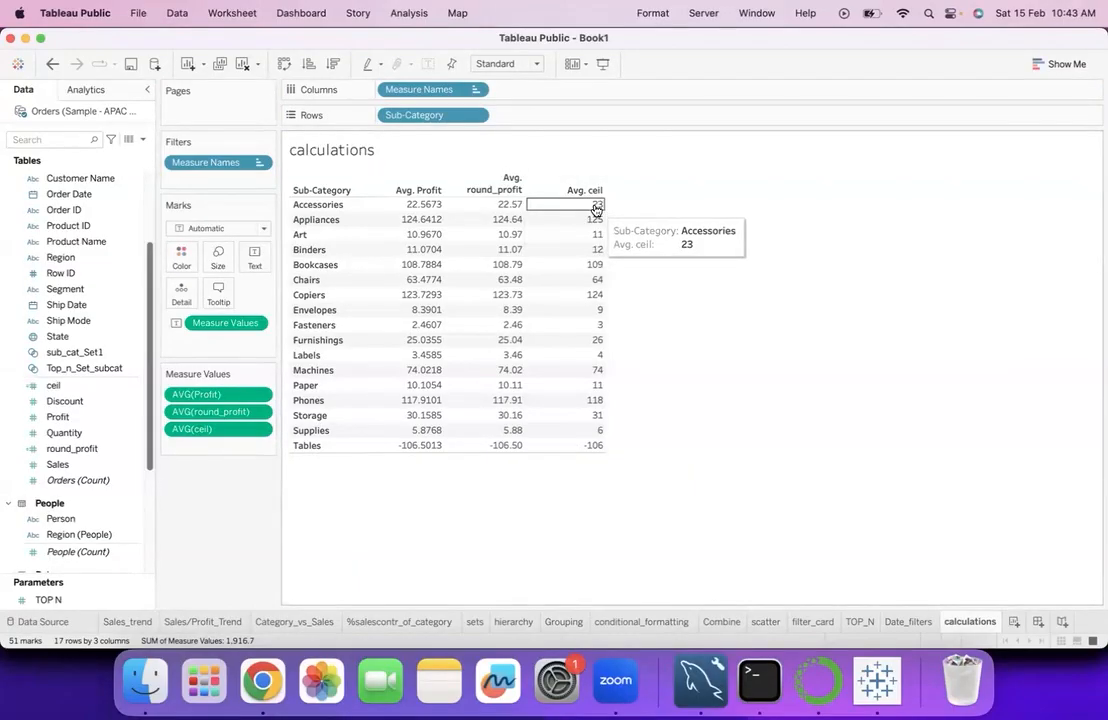
# - Start another calculated field from the round_profit field and name it floor
pyautogui.rightClick(130, 449)
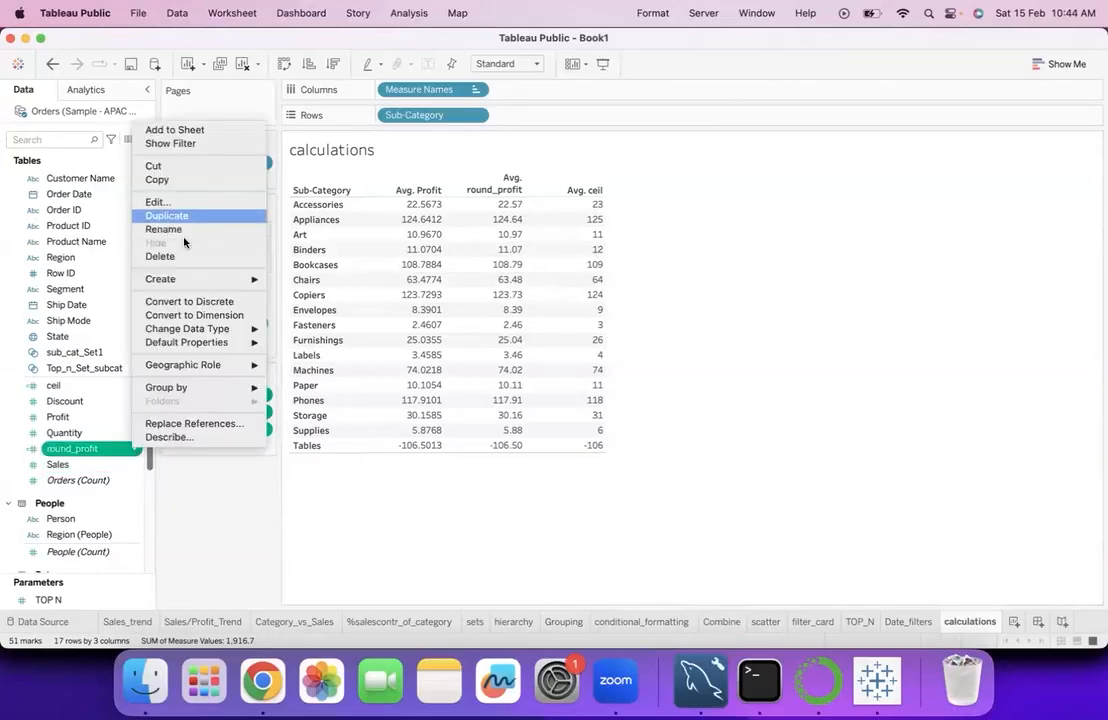
pyautogui.moveTo(180, 279)
pyautogui.click(298, 283)
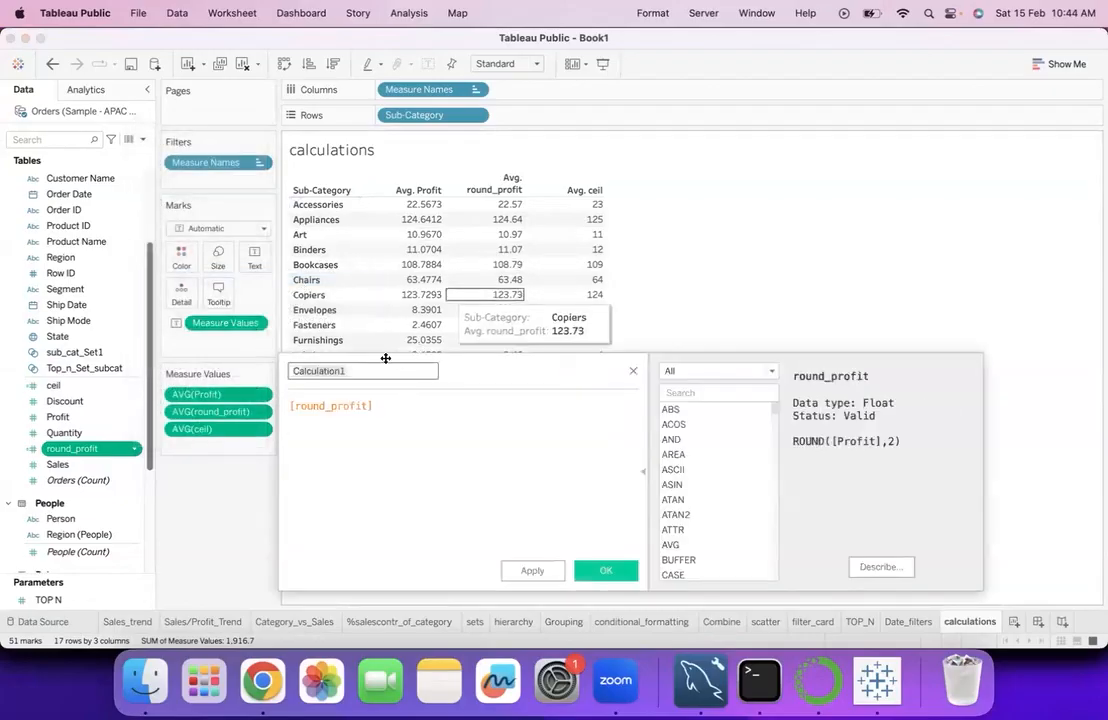
pyautogui.write('floor')
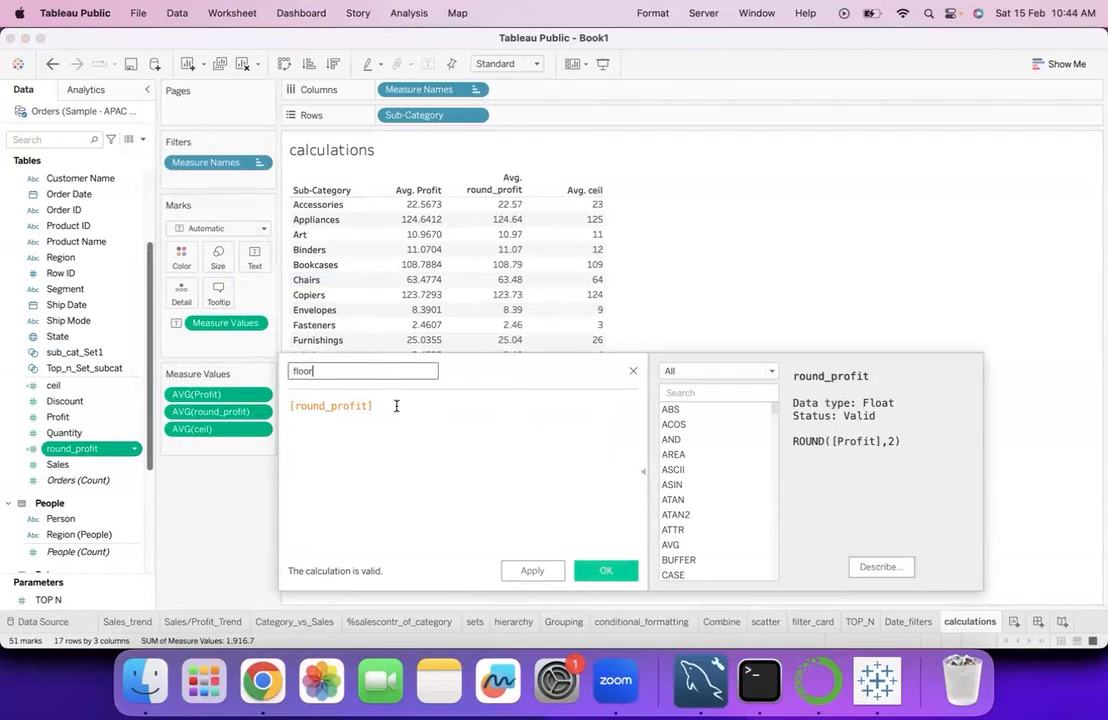
# - Replace the floor formula with FLOOR([Profit]) and save the calculated field
pyautogui.click(397, 406)
pyautogui.write('oo')
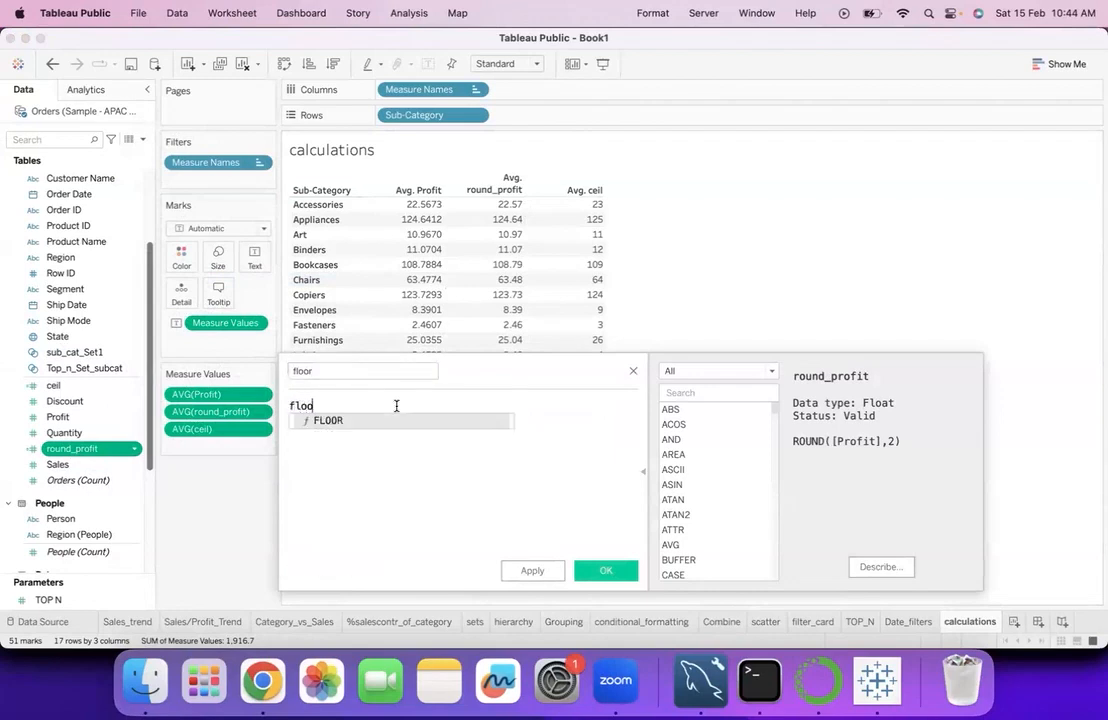
pyautogui.click(388, 420)
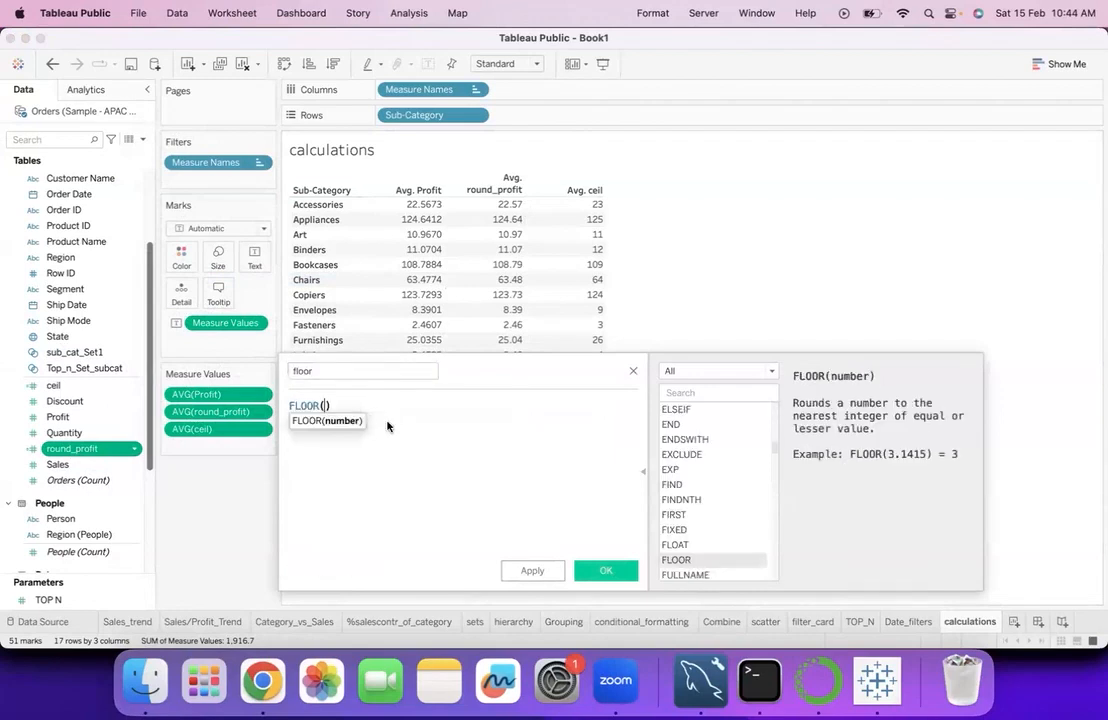
pyautogui.write('pr')
pyautogui.click(381, 465)
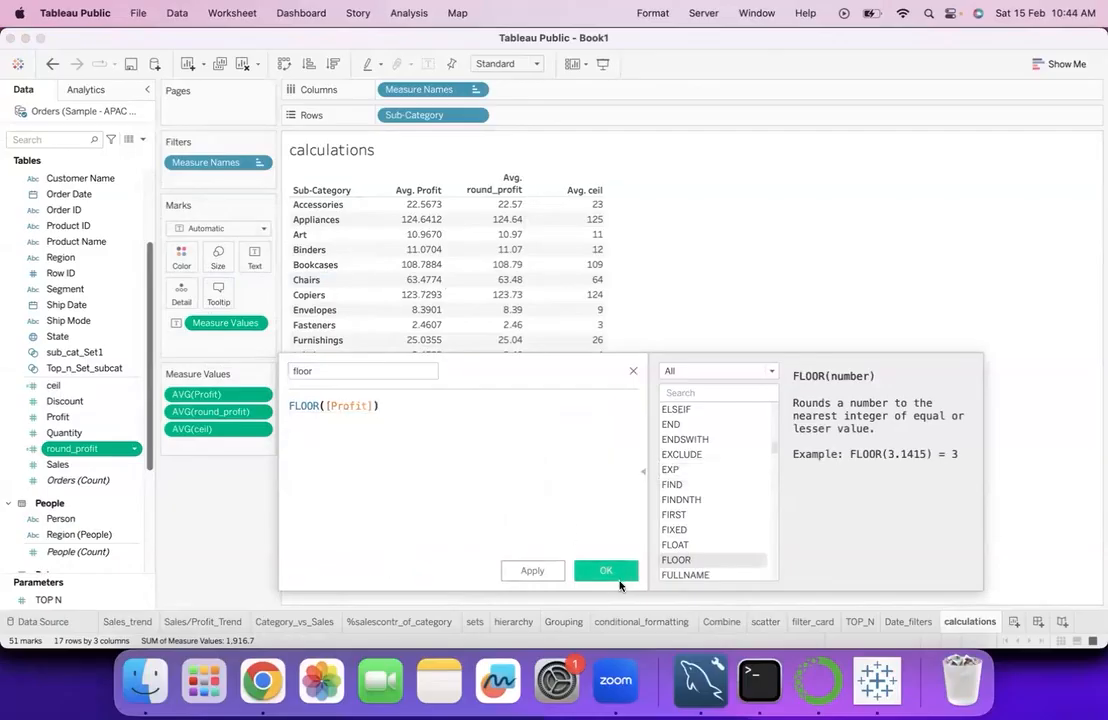
pyautogui.click(605, 570)
# - Add floor to the table as a fourth measure aggregated by Average
pyautogui.moveTo(123, 421); pyautogui.dragTo(252, 425)
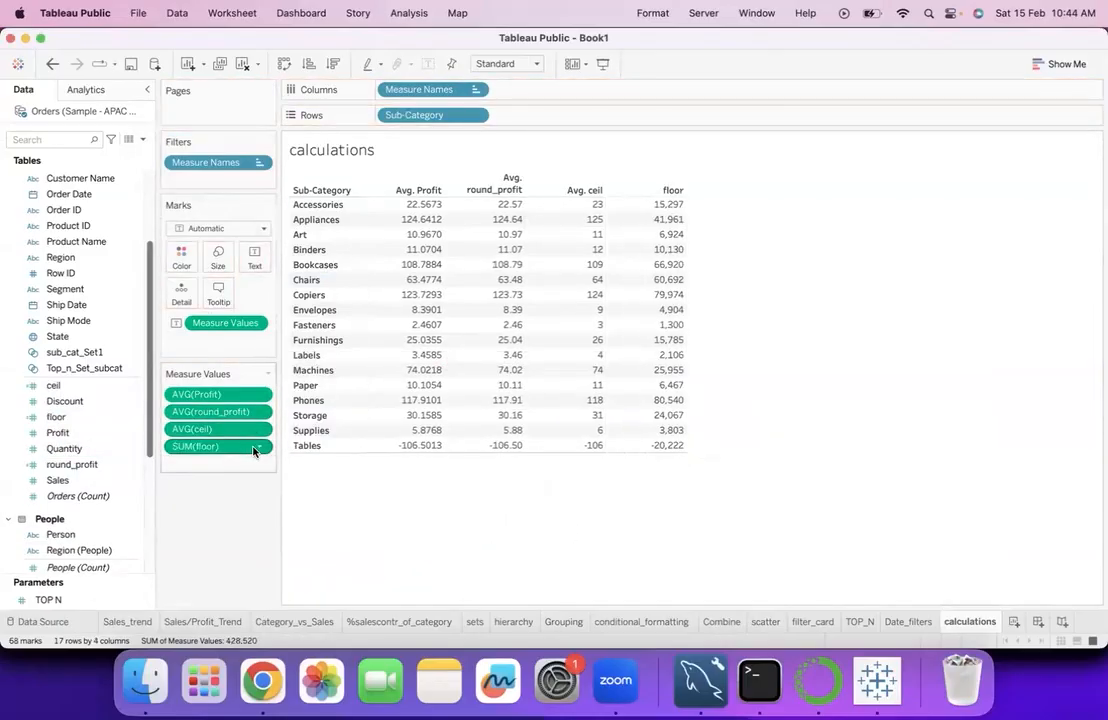
pyautogui.rightClick(255, 446)
pyautogui.moveTo(290, 553)
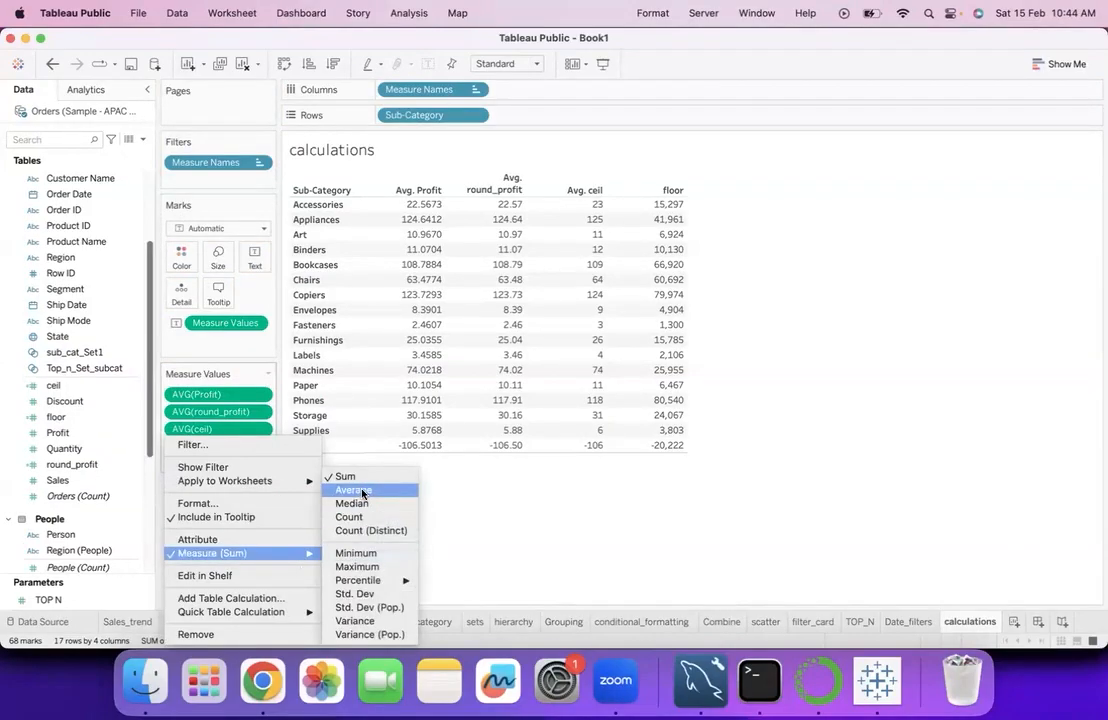
pyautogui.click(360, 491)
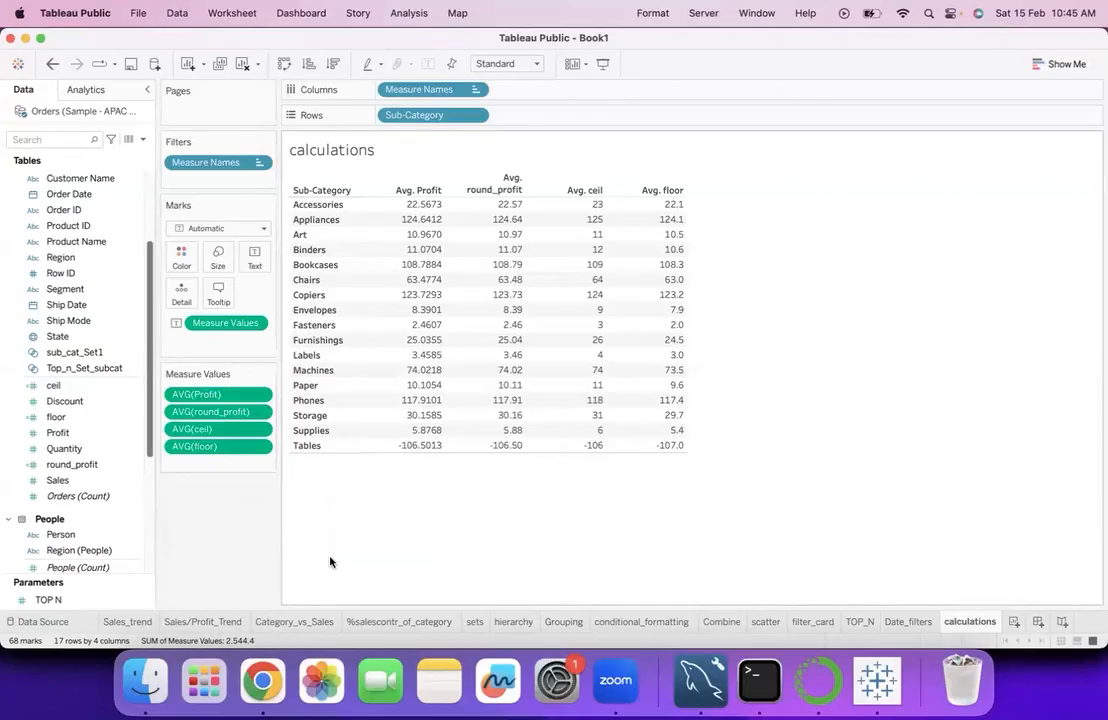
# - Format the average floor values as a custom number with 0 decimal places and close the formatting
pyautogui.rightClick(218, 446)
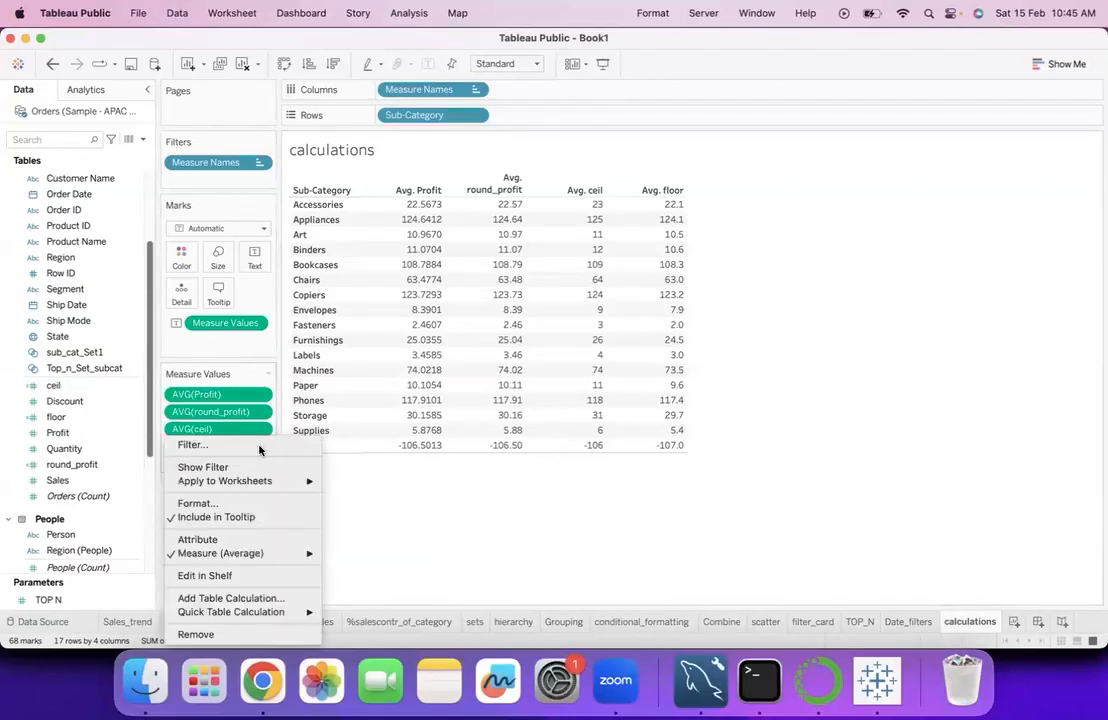
pyautogui.click(239, 503)
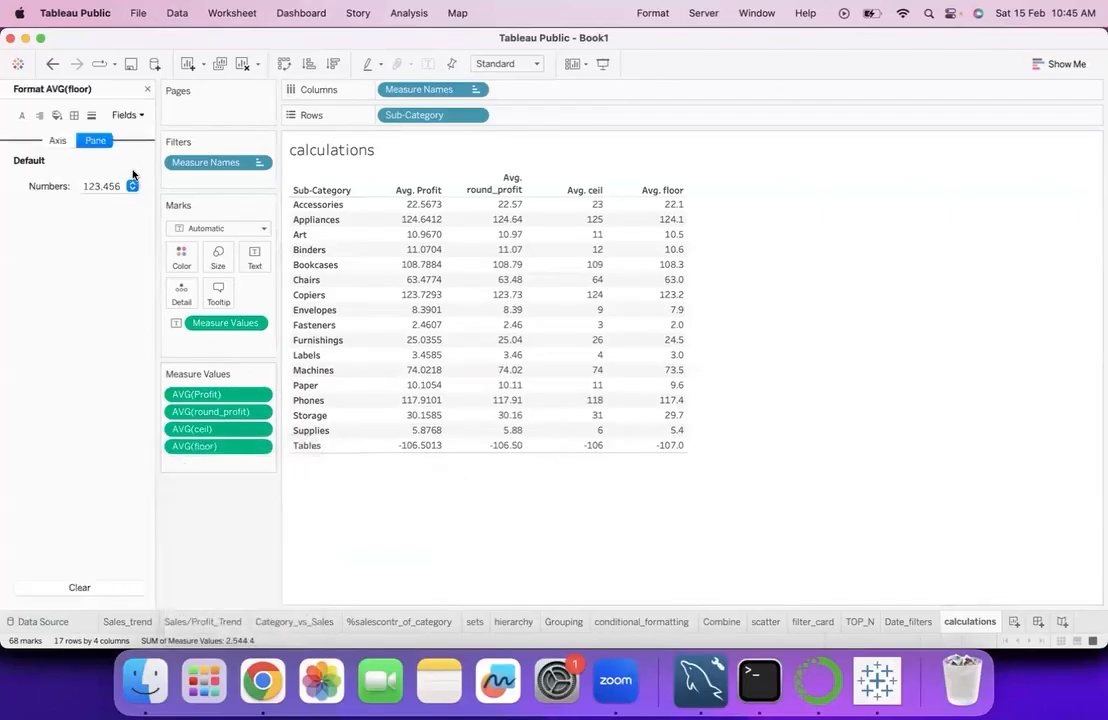
pyautogui.click(134, 188)
pyautogui.click(120, 243)
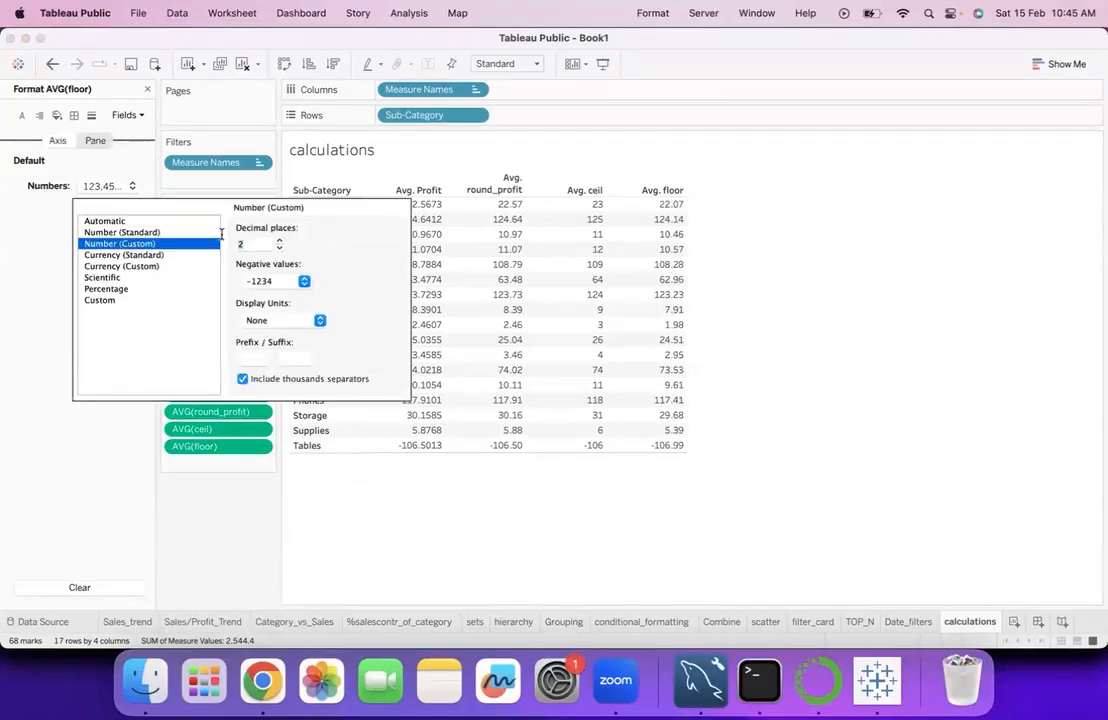
pyautogui.doubleClick(280, 247)
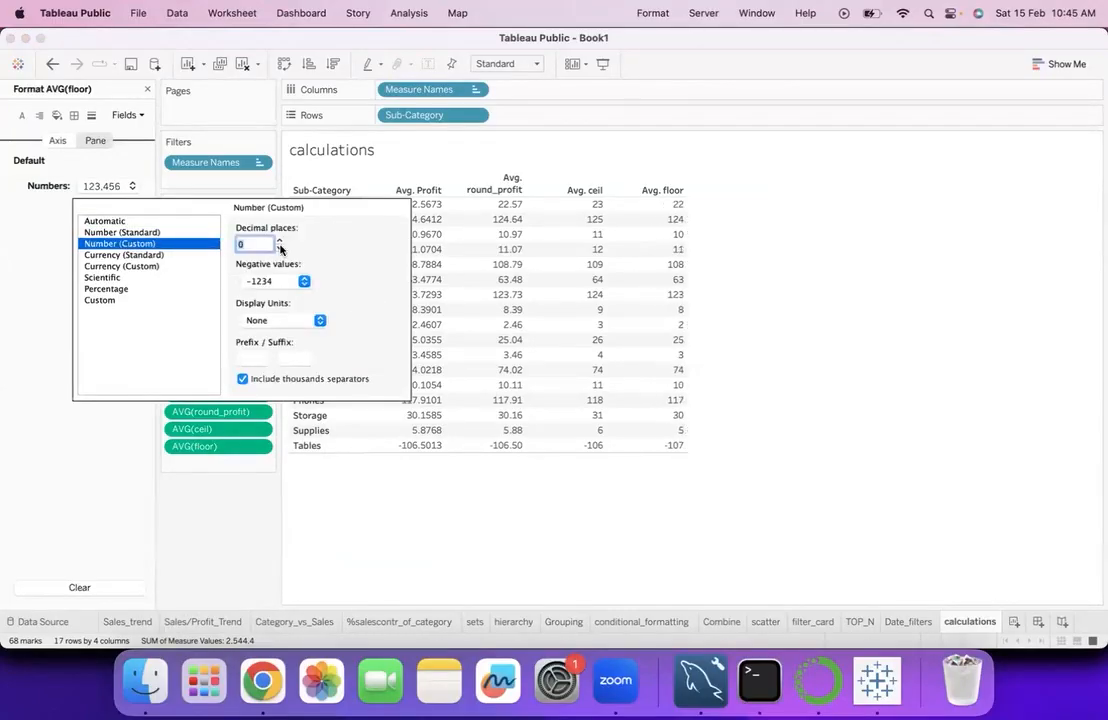
pyautogui.click(148, 90)
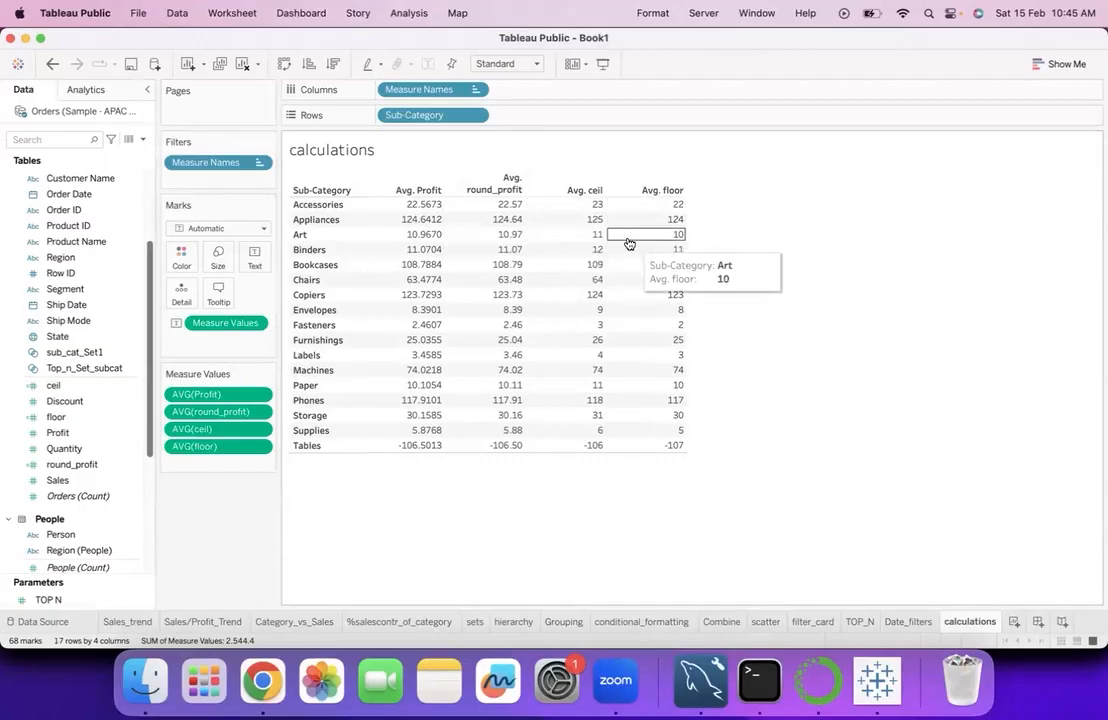
# - Browse the Number category of functions in a new calculated field based on floor, closing the editor without saving
pyautogui.rightClick(133, 417)
pyautogui.moveTo(240, 246)
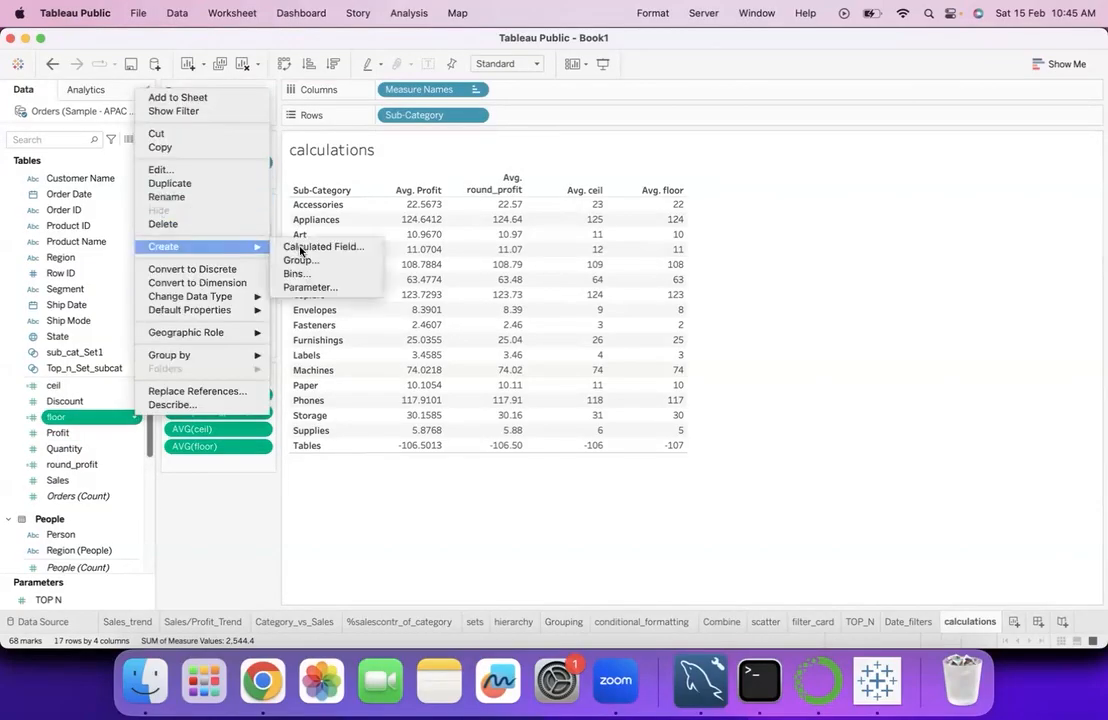
pyautogui.click(300, 246)
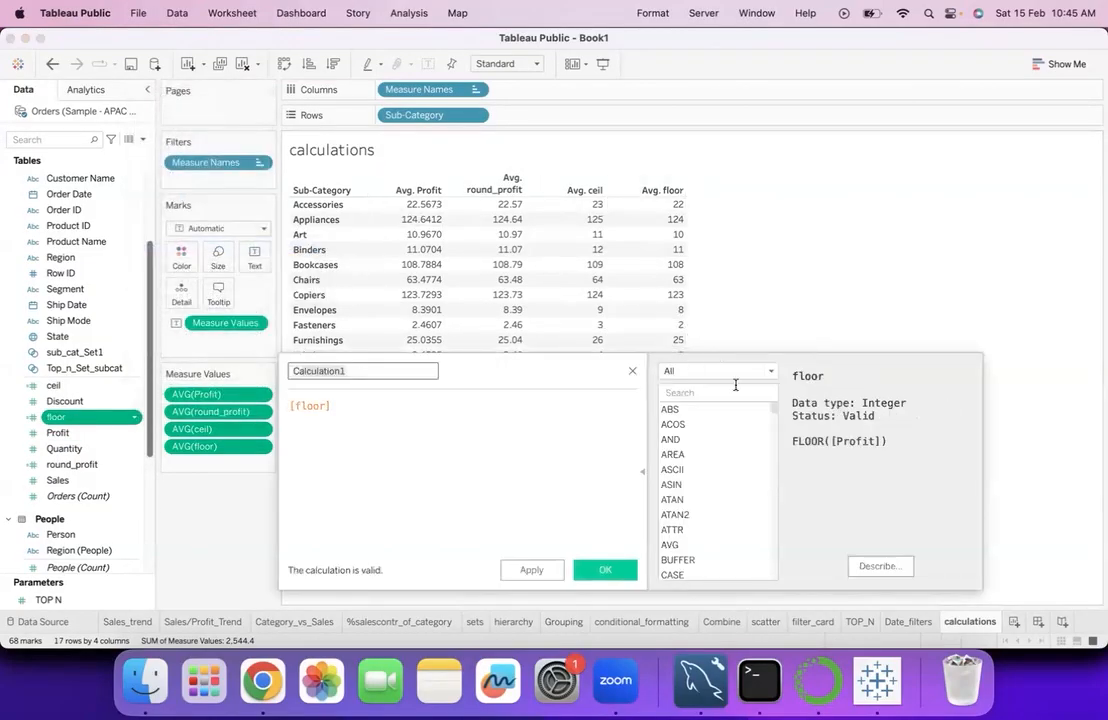
pyautogui.click(770, 372)
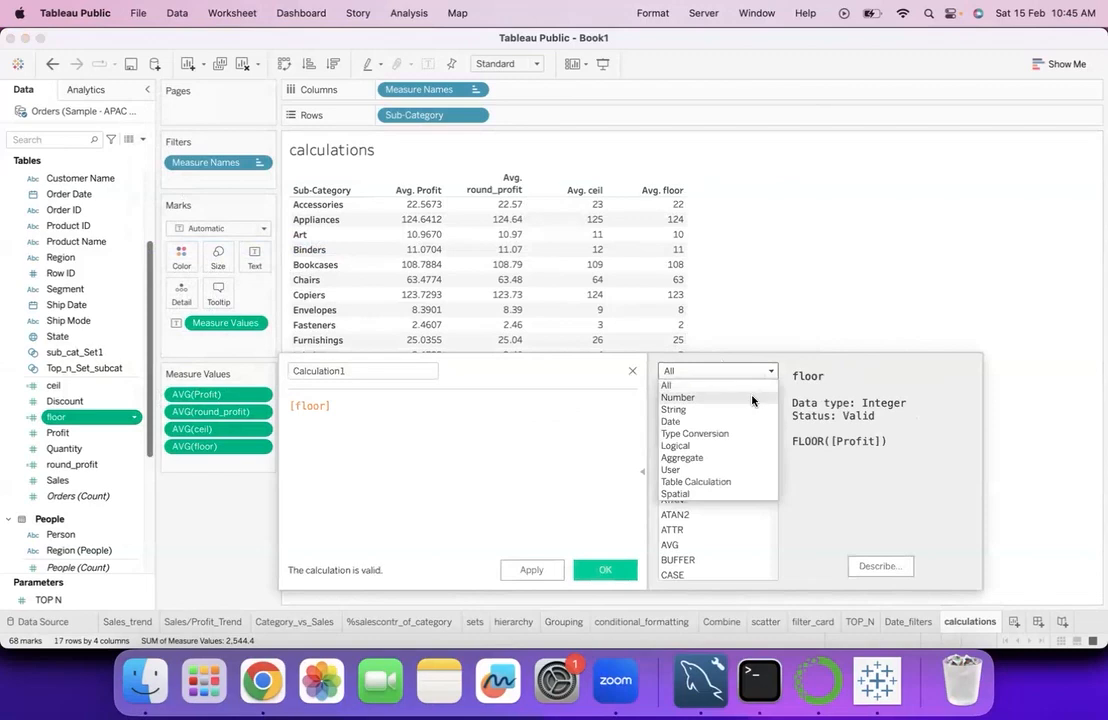
pyautogui.click(678, 397)
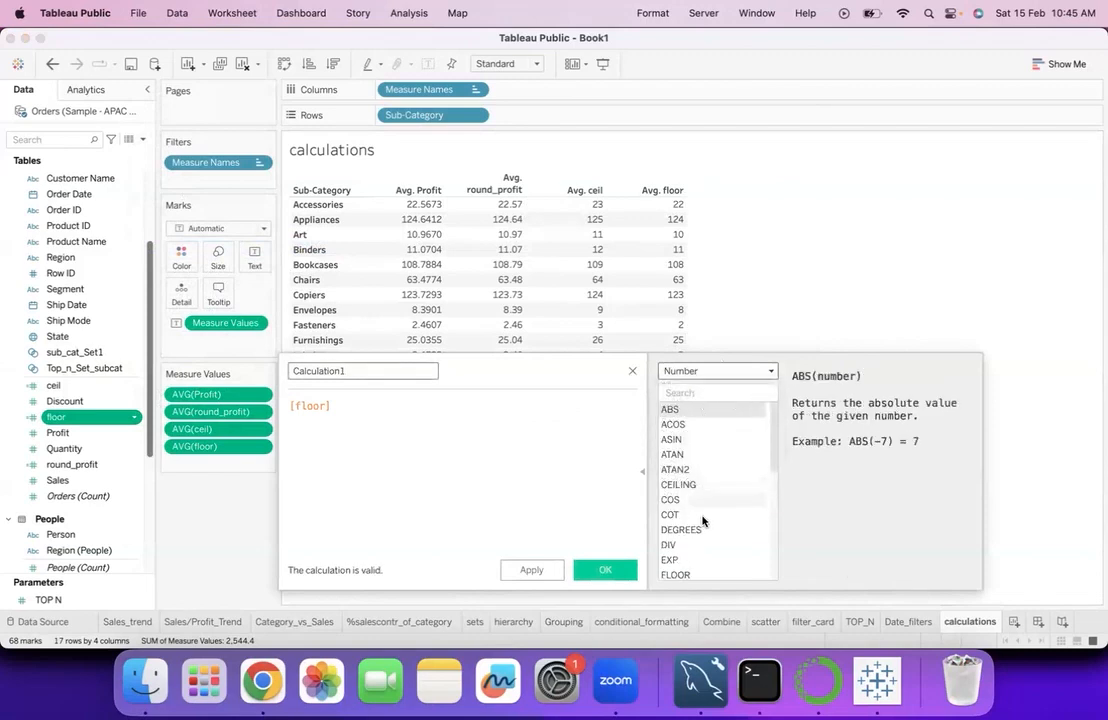
pyautogui.scroll(-1, 701, 549)
pyautogui.scroll(-5, 701, 549)
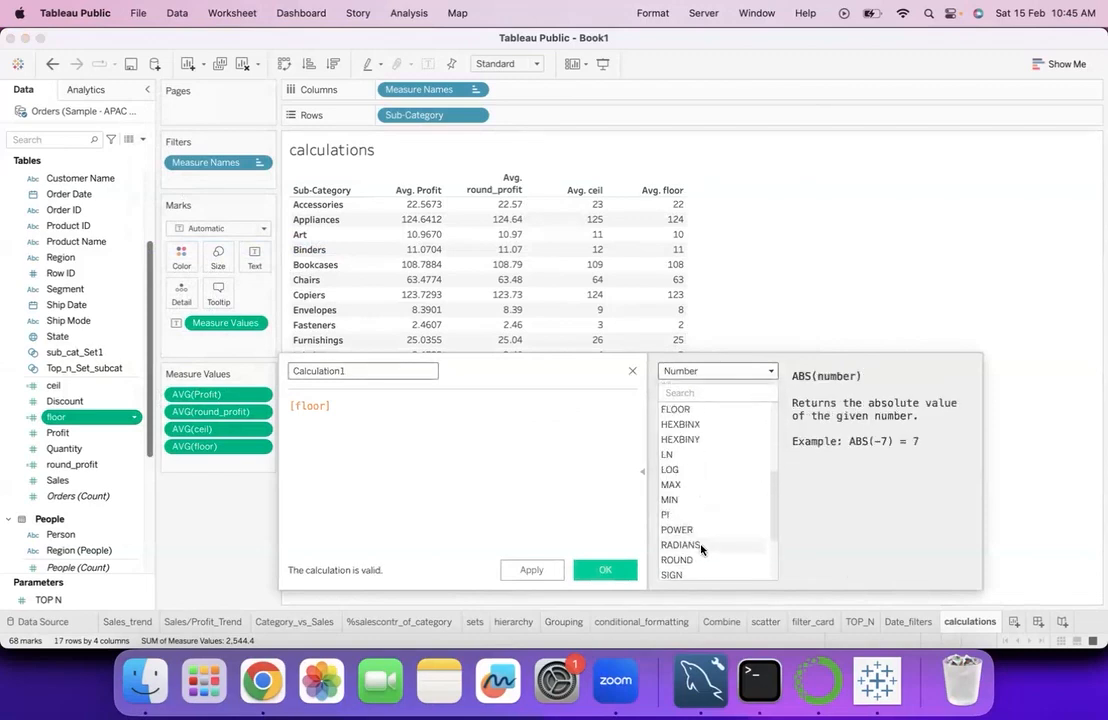
pyautogui.scroll(5, 693, 452)
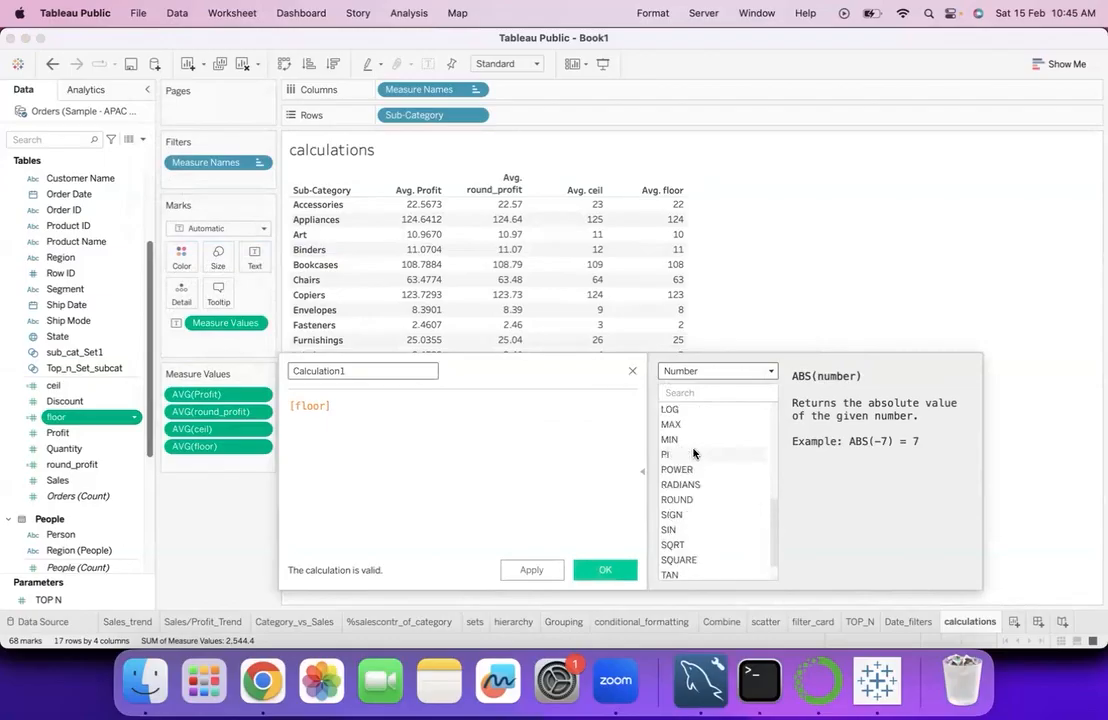
pyautogui.scroll(2, 693, 452)
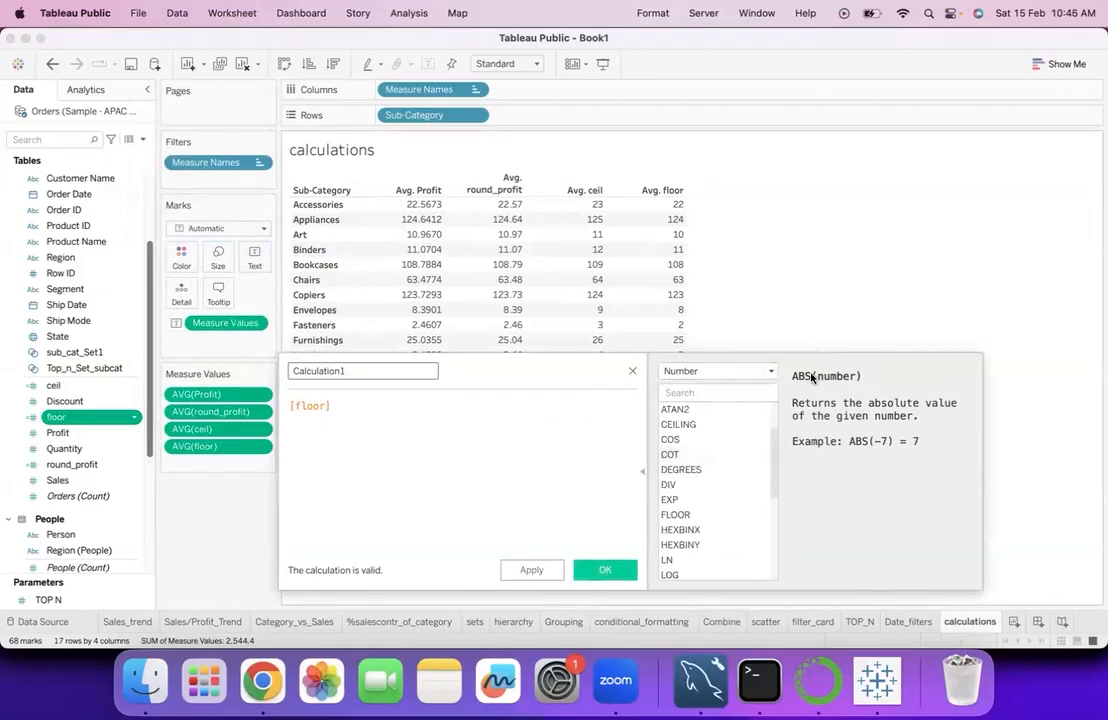
pyautogui.click(632, 371)
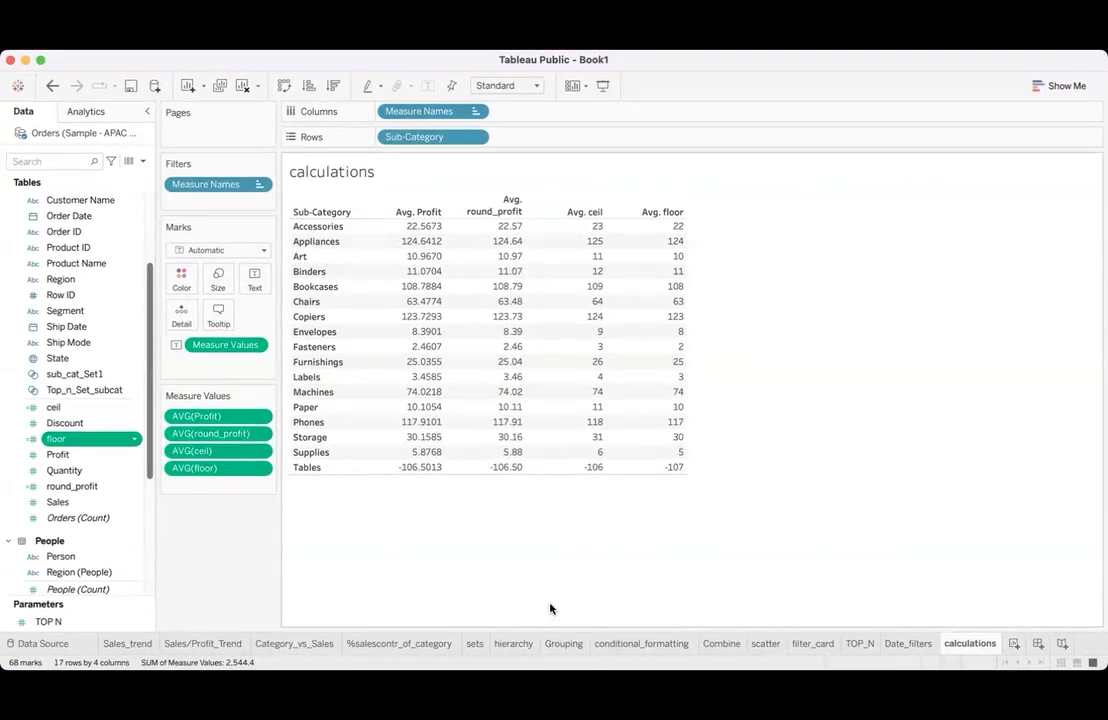
# - Clear the calculations worksheet and delete the floor calculated field from the data source
pyautogui.moveTo(610, 422)
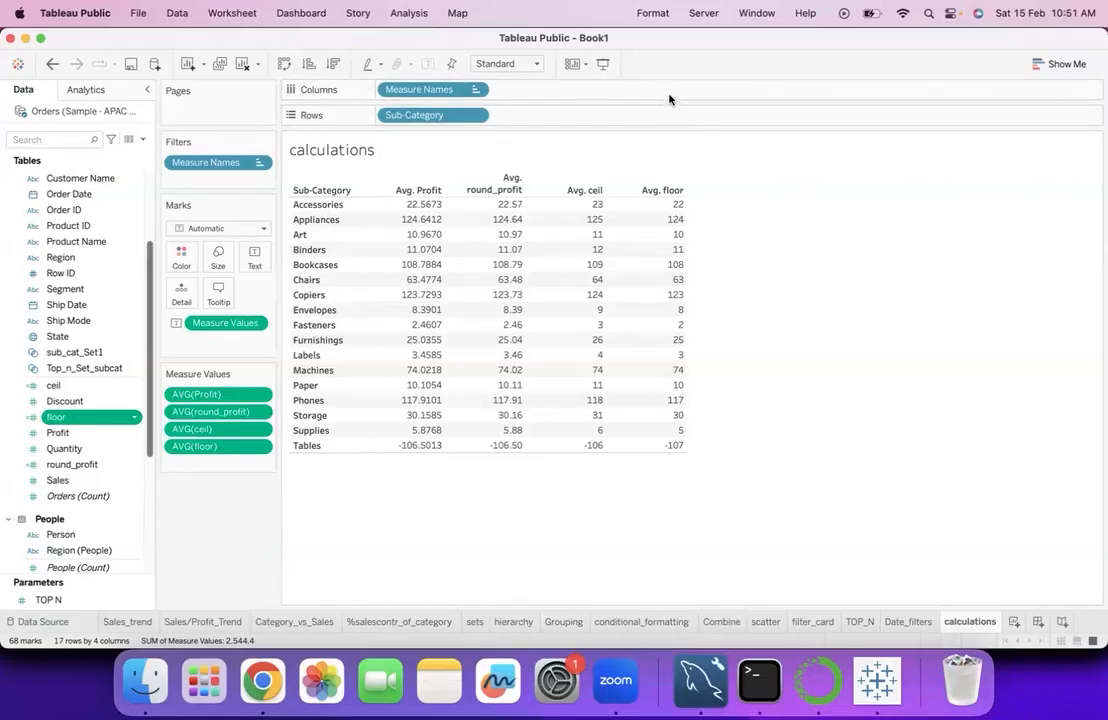
pyautogui.click(241, 64)
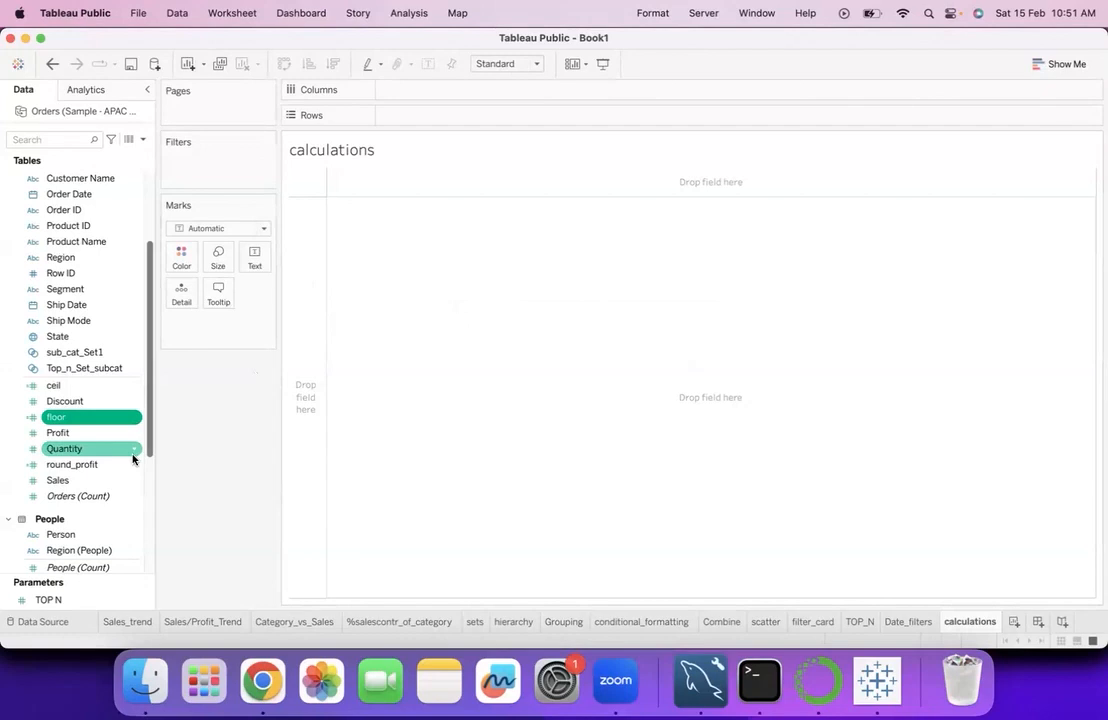
pyautogui.scroll(-3, 133, 459)
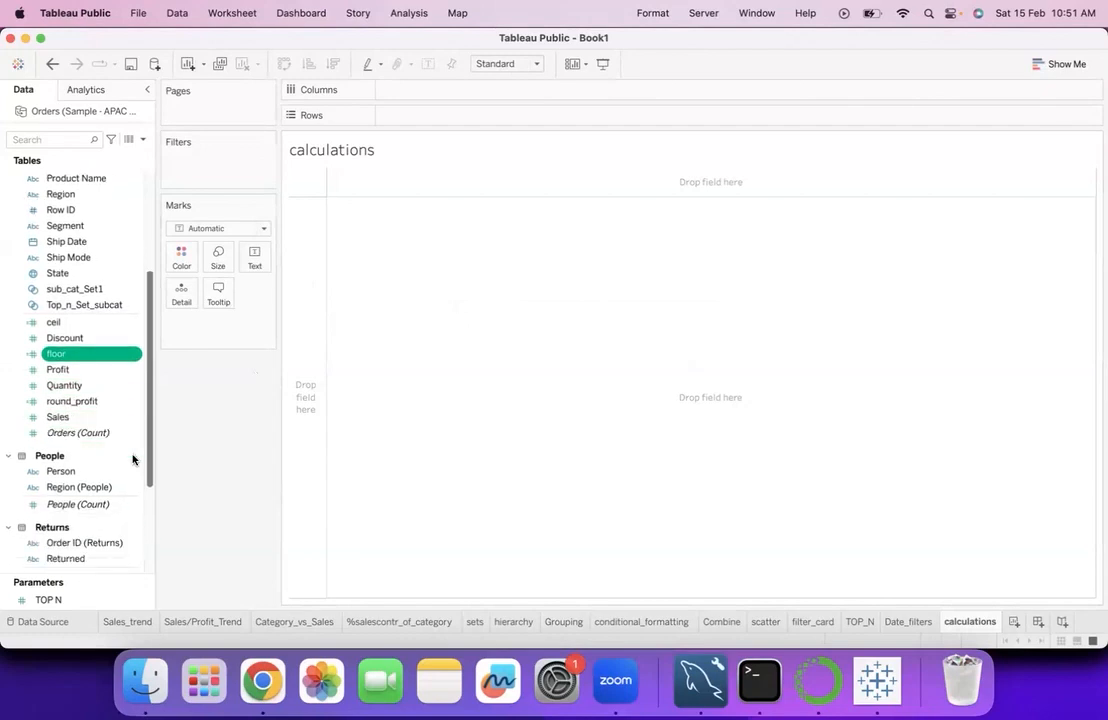
pyautogui.click(131, 356)
pyautogui.click(192, 383)
pyautogui.rightClick(134, 356)
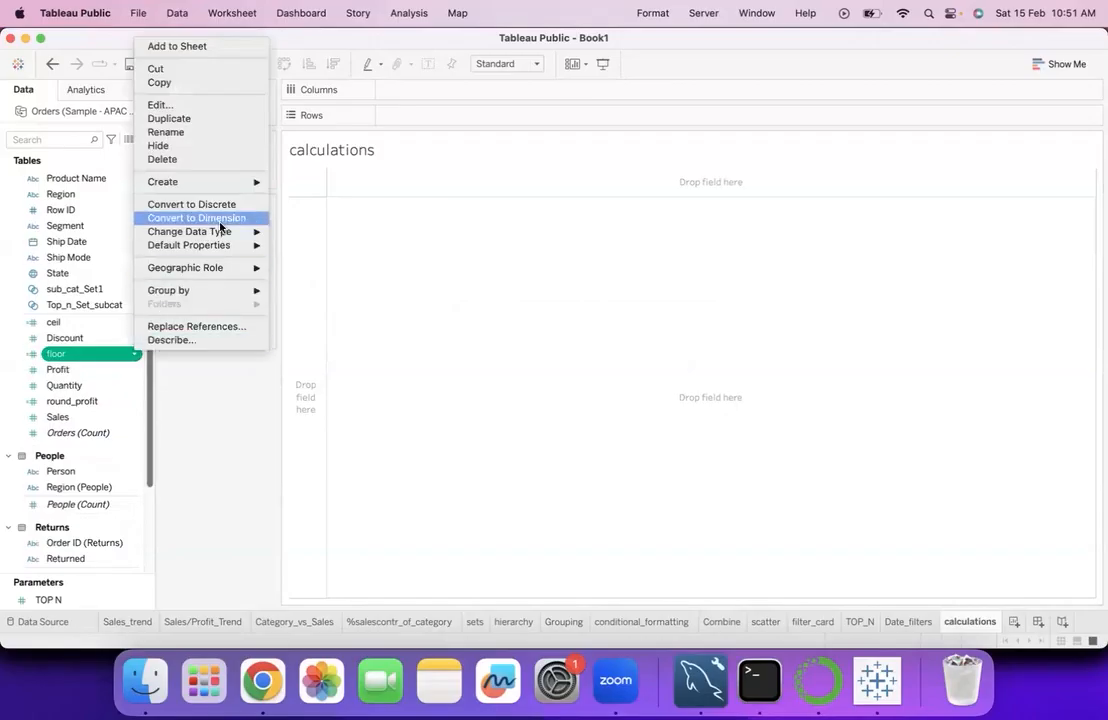
pyautogui.click(207, 163)
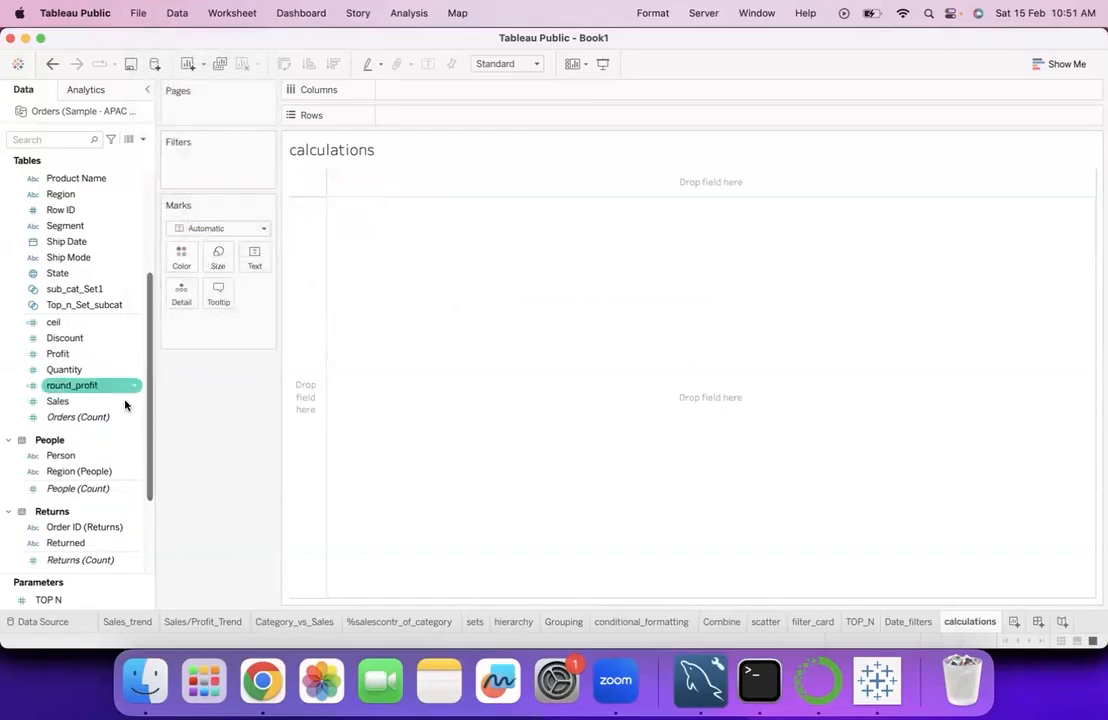
# - Delete the ceil and round_profit calculated fields from the Orders table
pyautogui.click(134, 322)
pyautogui.rightClick(134, 322)
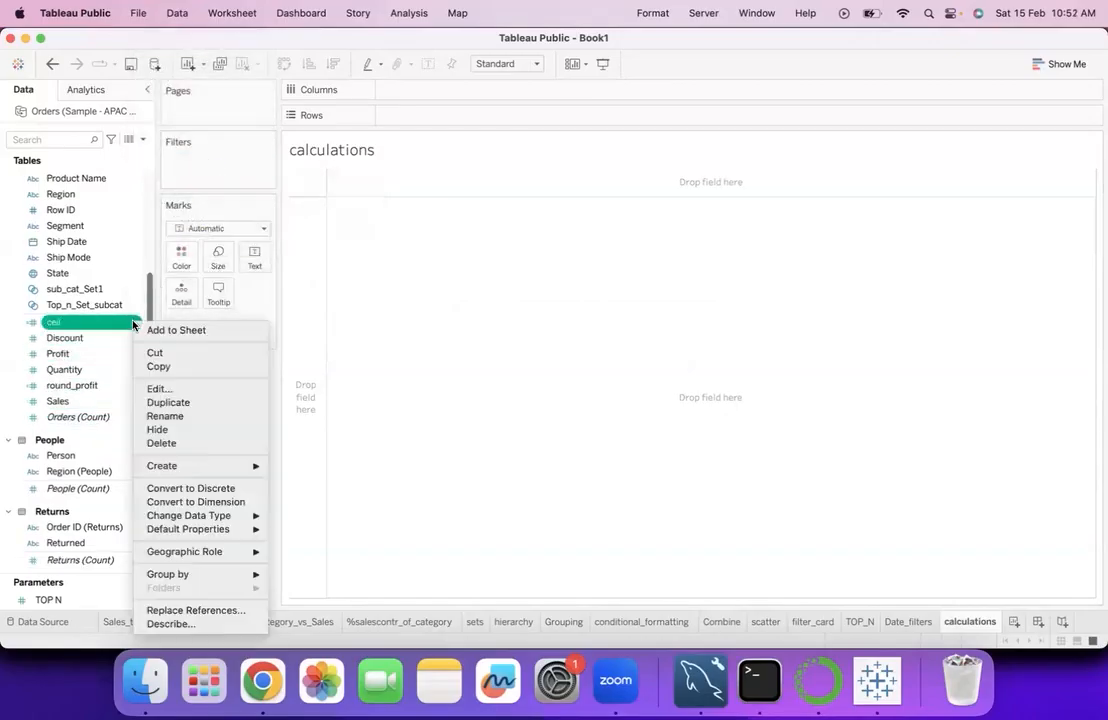
pyautogui.click(166, 443)
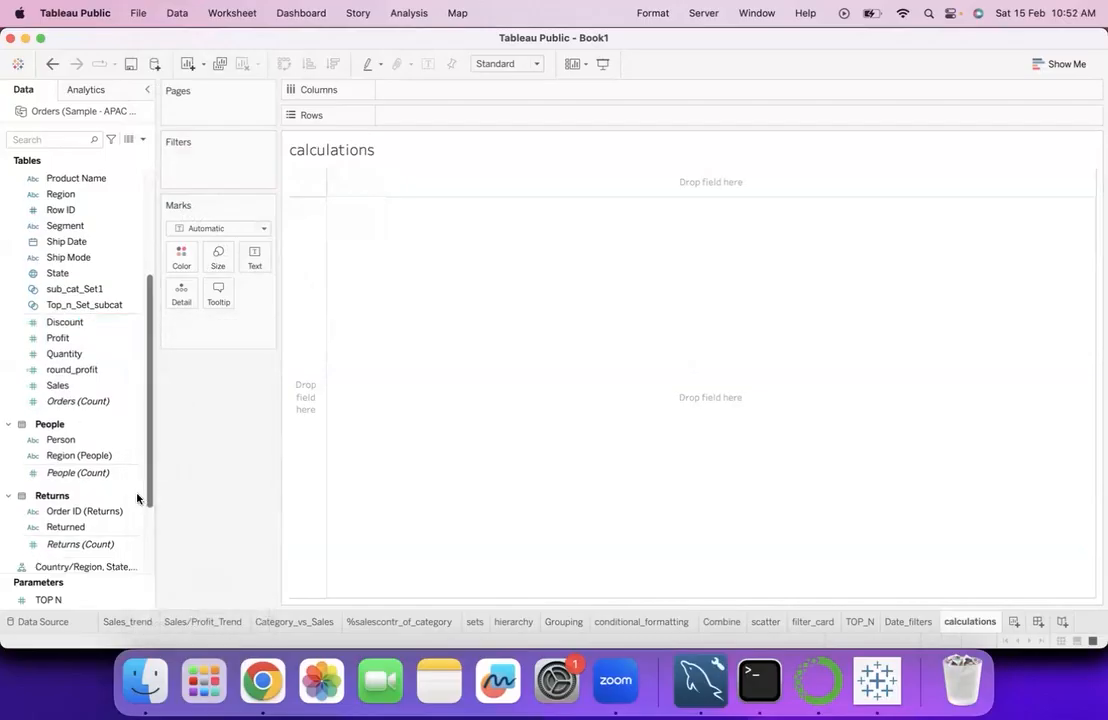
pyautogui.click(95, 369)
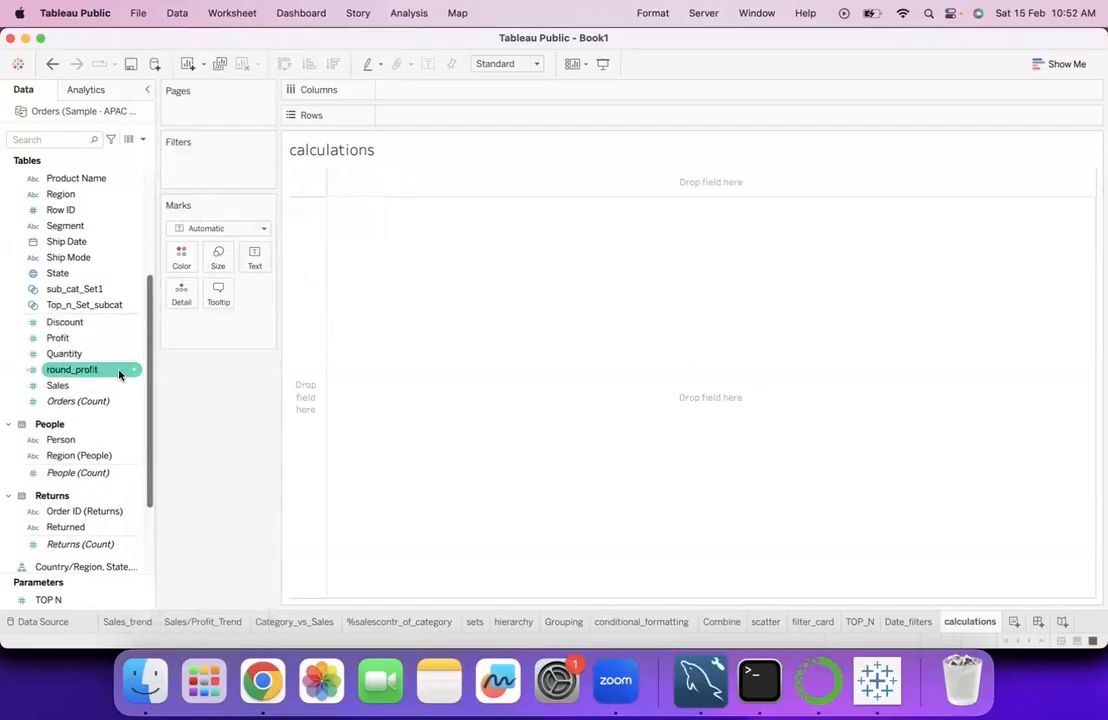
pyautogui.rightClick(134, 369)
pyautogui.click(163, 174)
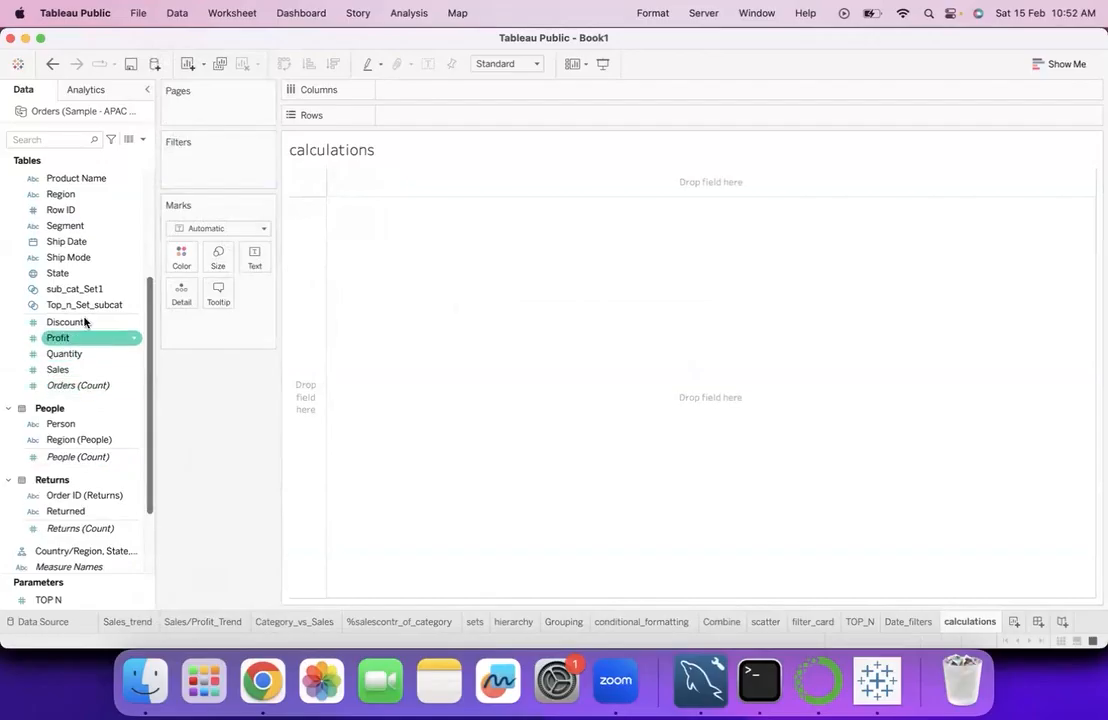
# - Delete the max_qty and min_qty calculated fields listed below the Returns table
pyautogui.scroll(-2, 85, 461)
pyautogui.scroll(-3, 85, 461)
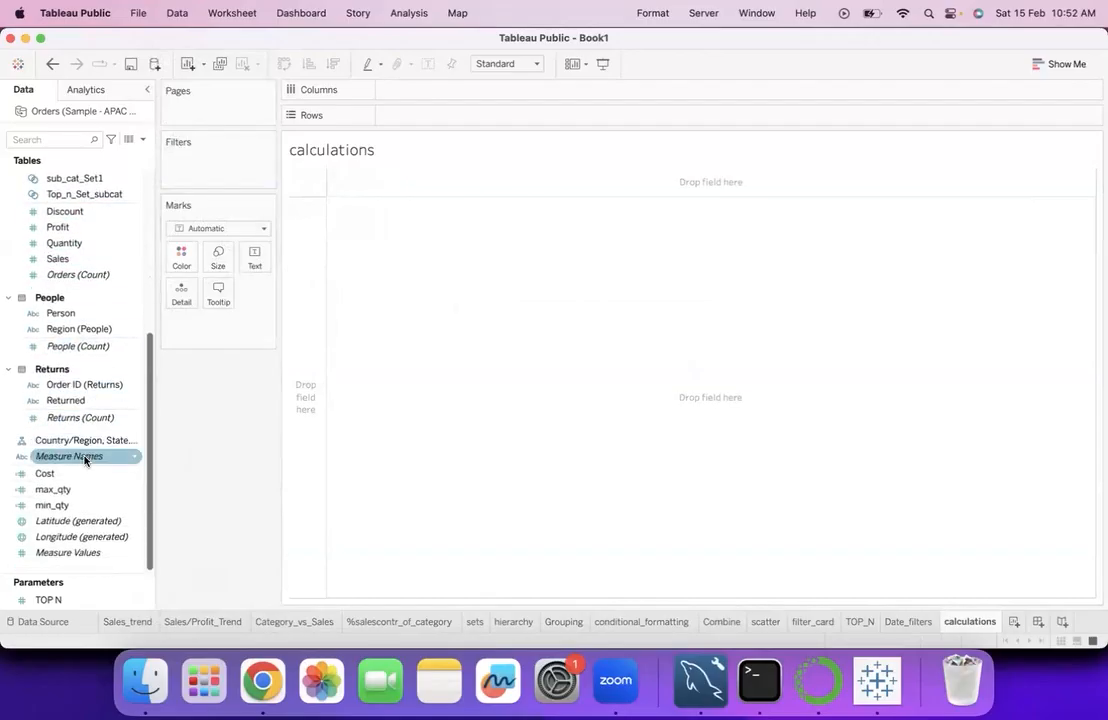
pyautogui.rightClick(131, 491)
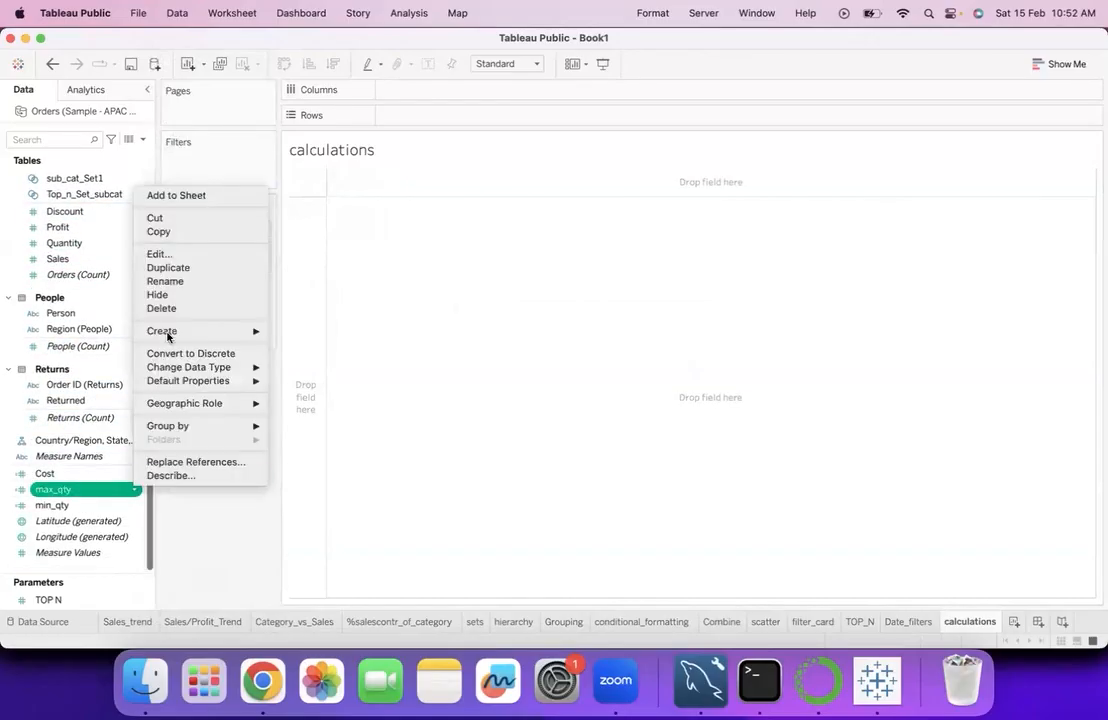
pyautogui.click(164, 308)
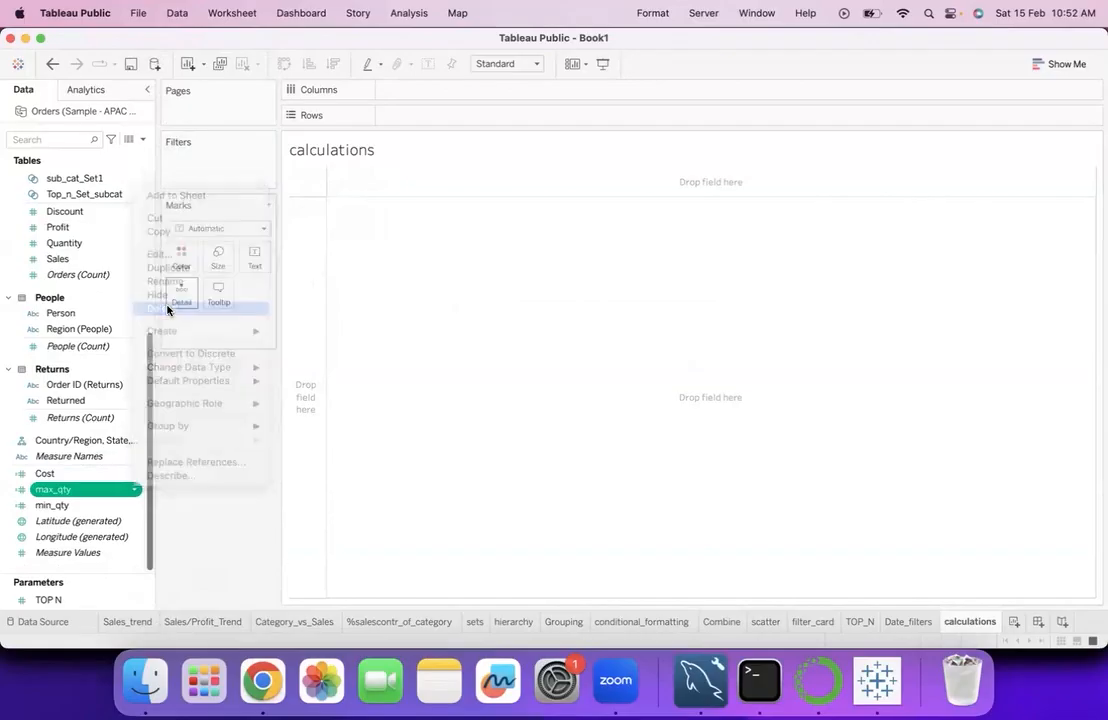
pyautogui.rightClick(132, 505)
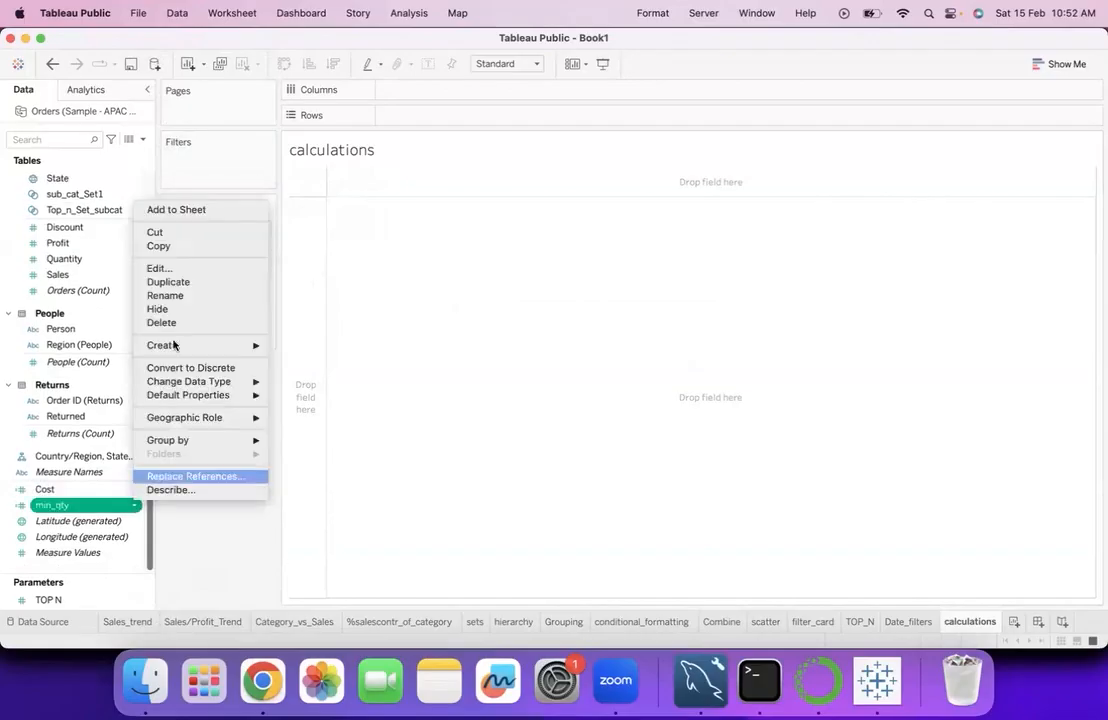
pyautogui.click(173, 321)
# - Add Product Name from the Orders table to the rows of the empty calculations worksheet
pyautogui.scroll(10, 113, 380)
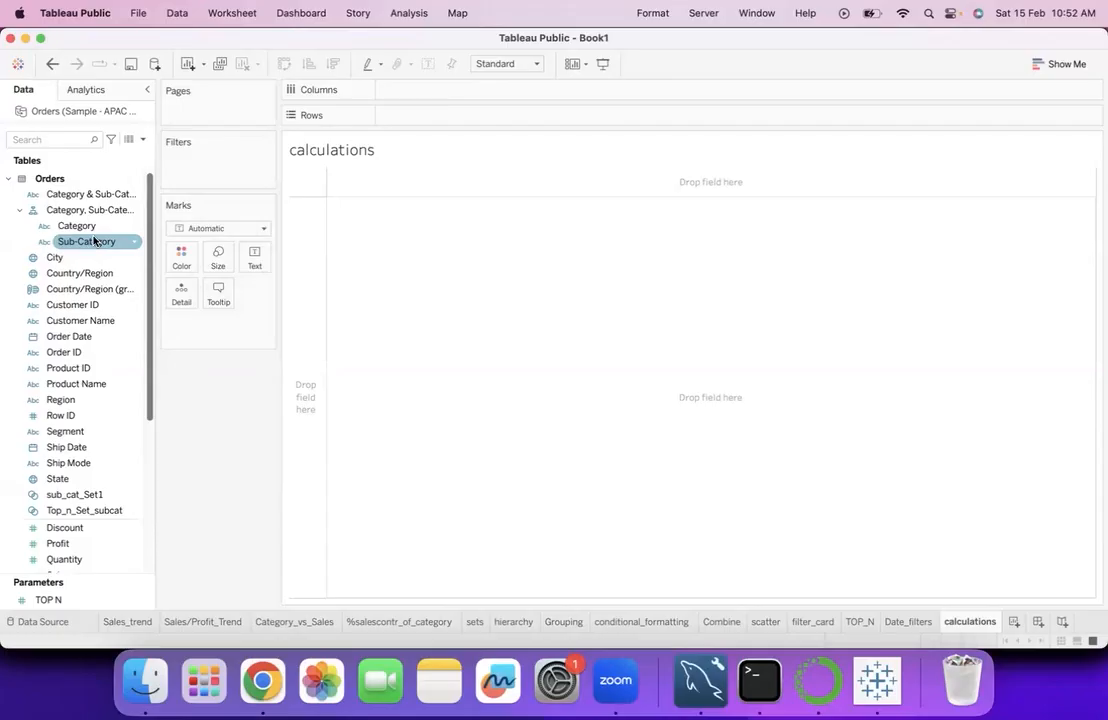
pyautogui.click(56, 388)
pyautogui.doubleClick(56, 388)
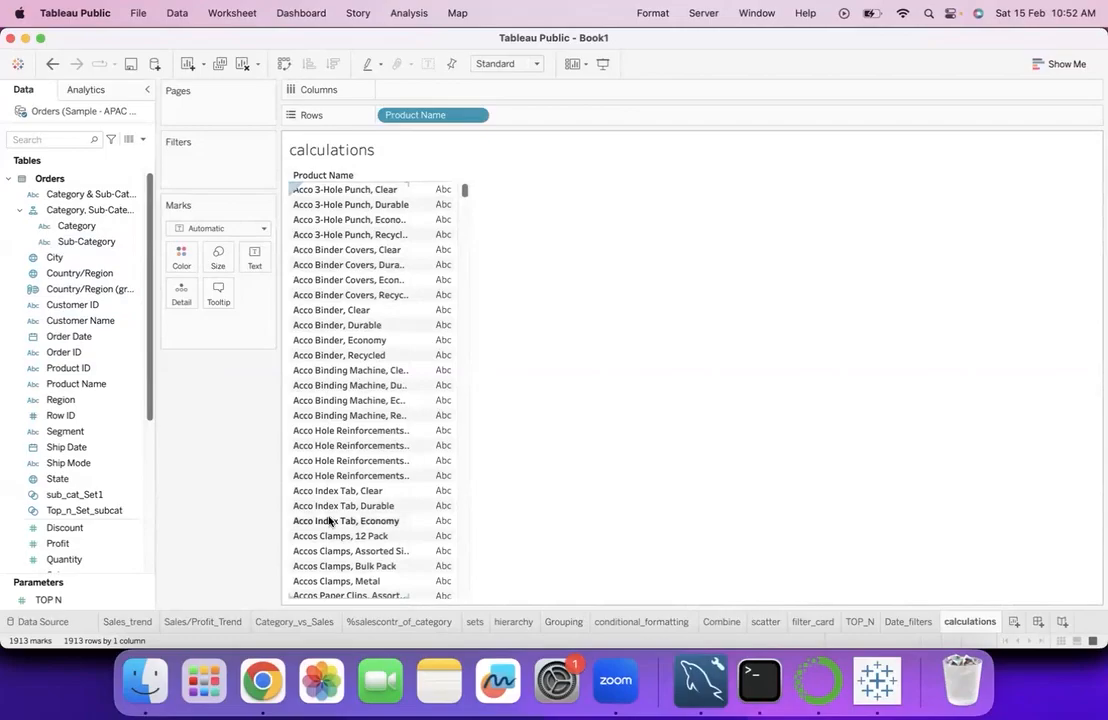
# - Widen the Product Name column in the view until the full product names fit
pyautogui.click(100, 528)
pyautogui.scroll(-2, 102, 538)
pyautogui.click(86, 528)
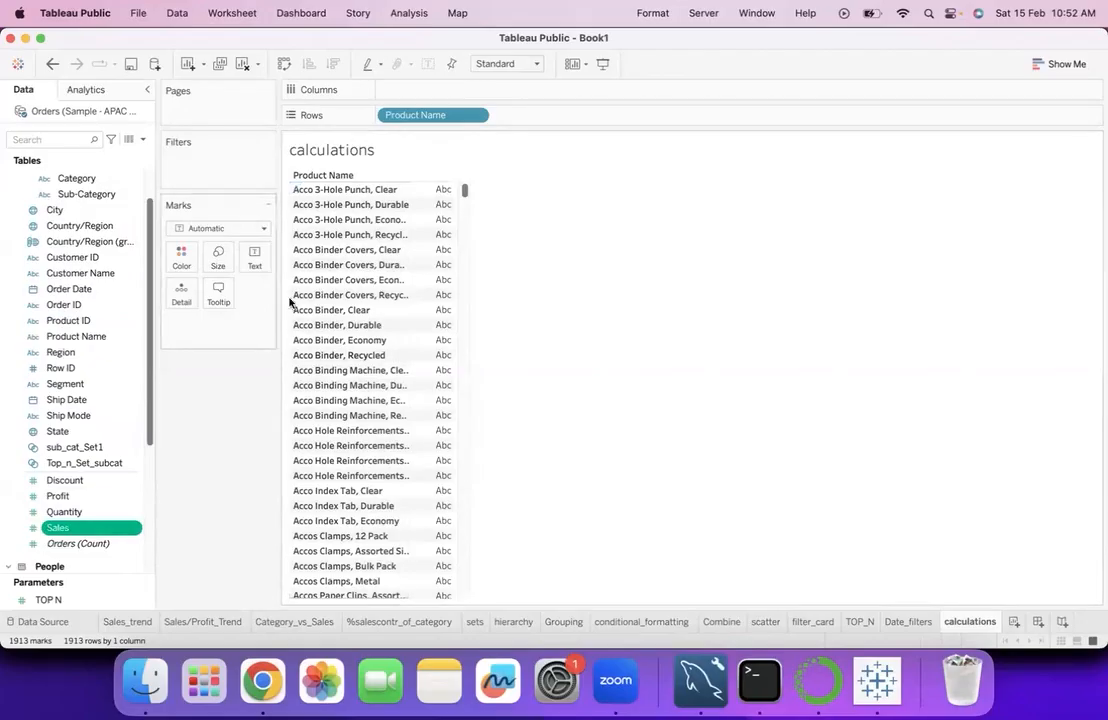
pyautogui.click(410, 189)
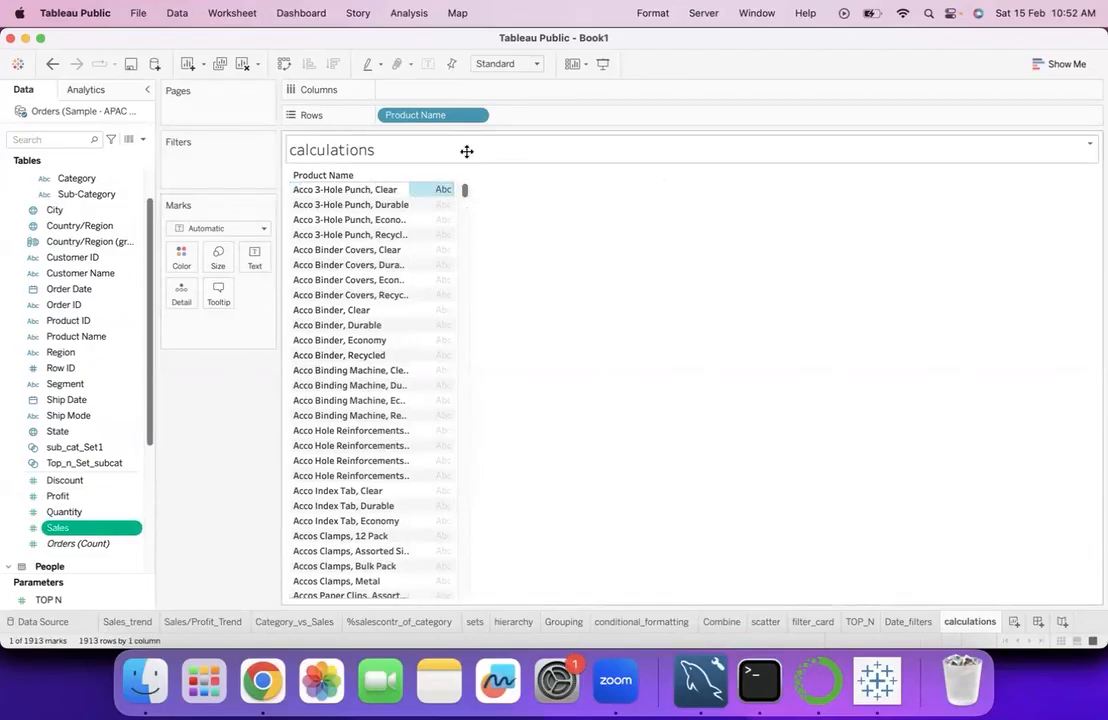
pyautogui.click(522, 218)
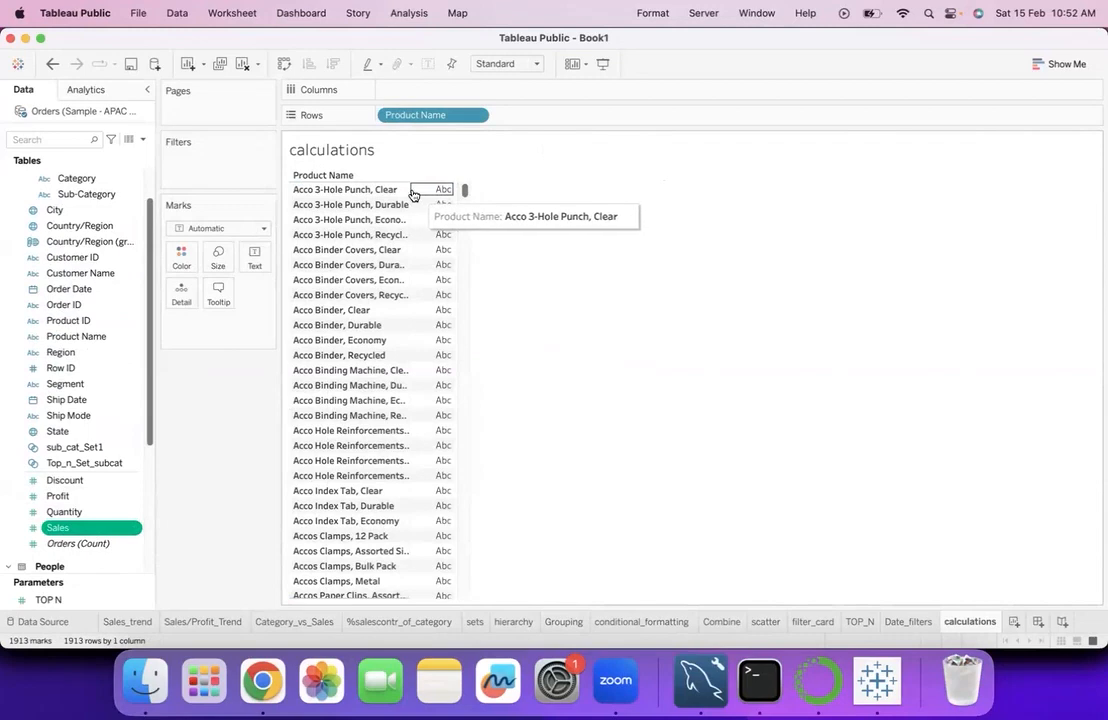
pyautogui.moveTo(409, 189); pyautogui.dragTo(500, 187)
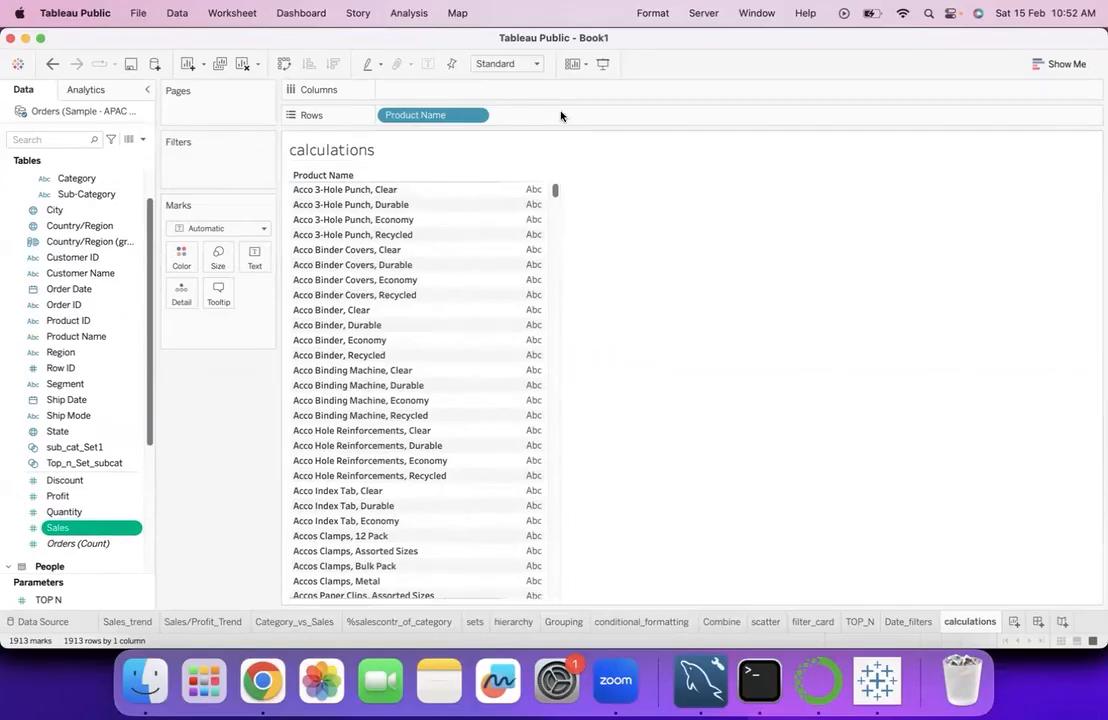
# - Review the header font options in the Product Name formatting and close the formatting without changes
pyautogui.click(477, 116)
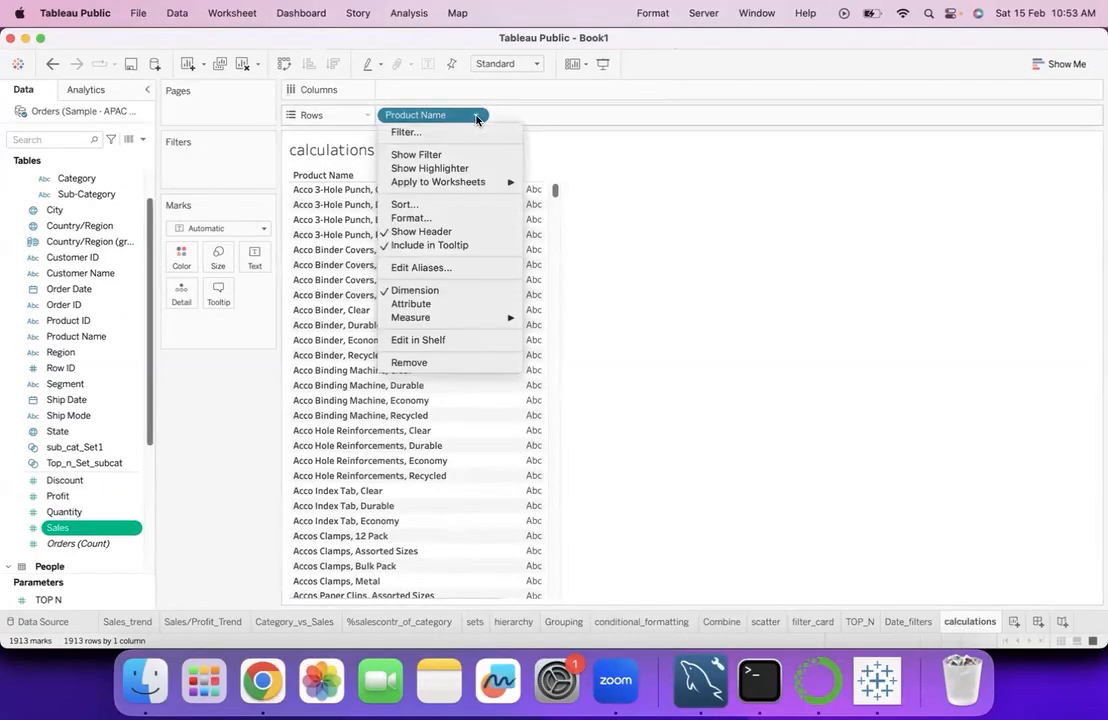
pyautogui.click(411, 218)
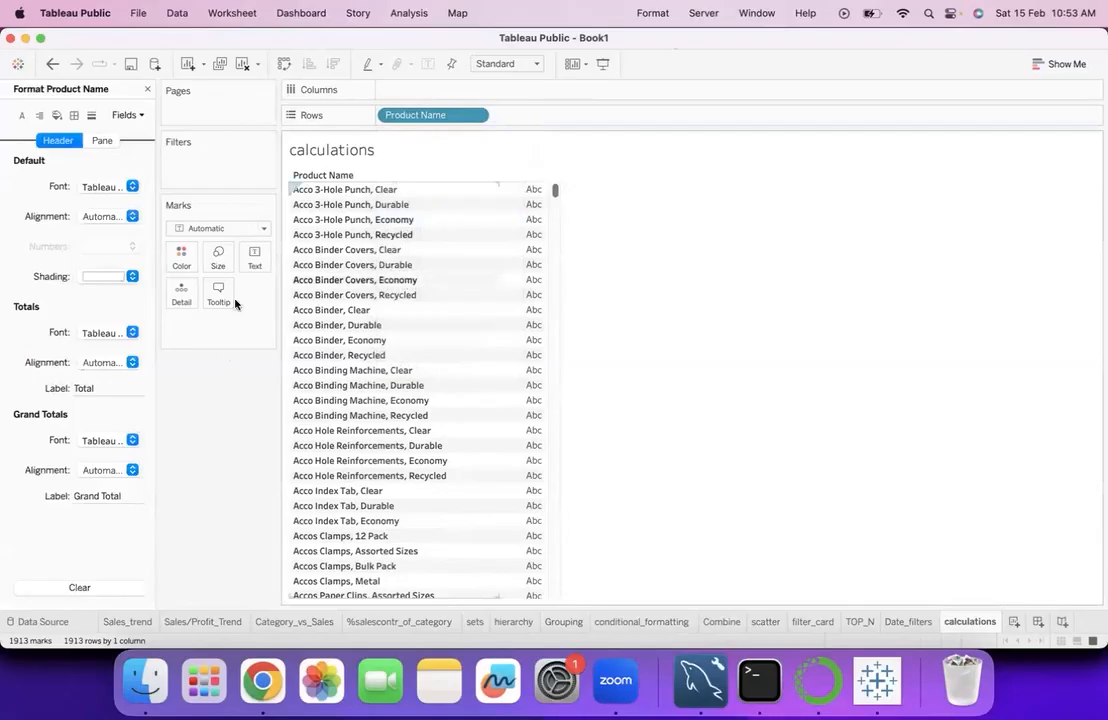
pyautogui.click(105, 187)
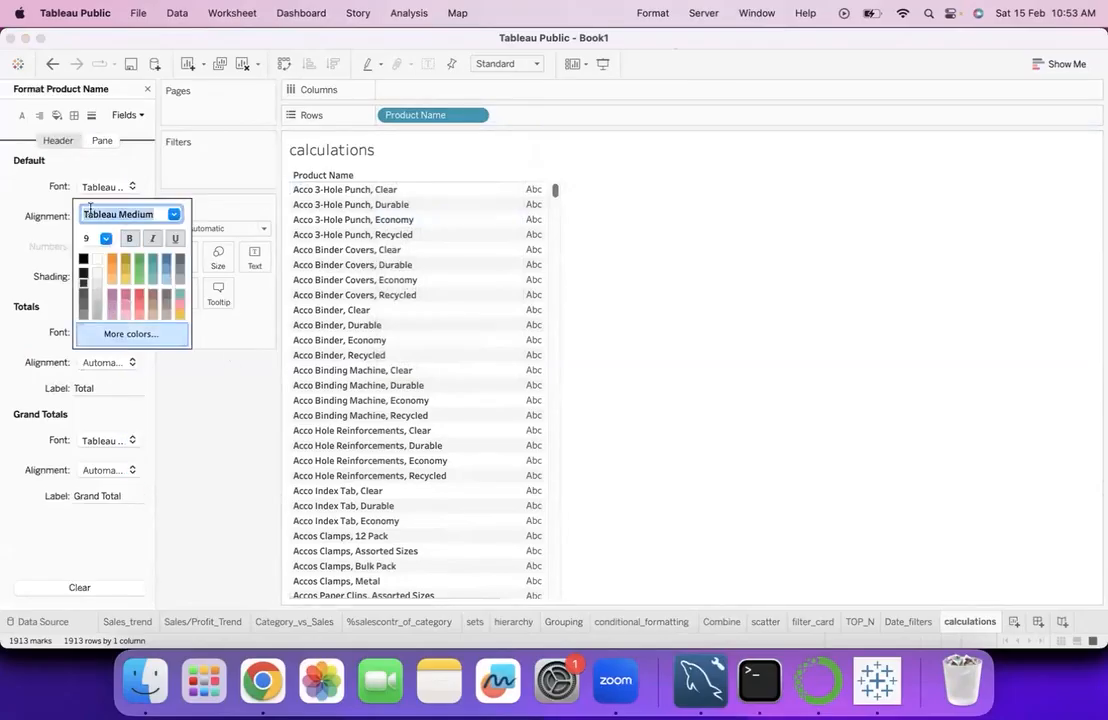
pyautogui.click(92, 158)
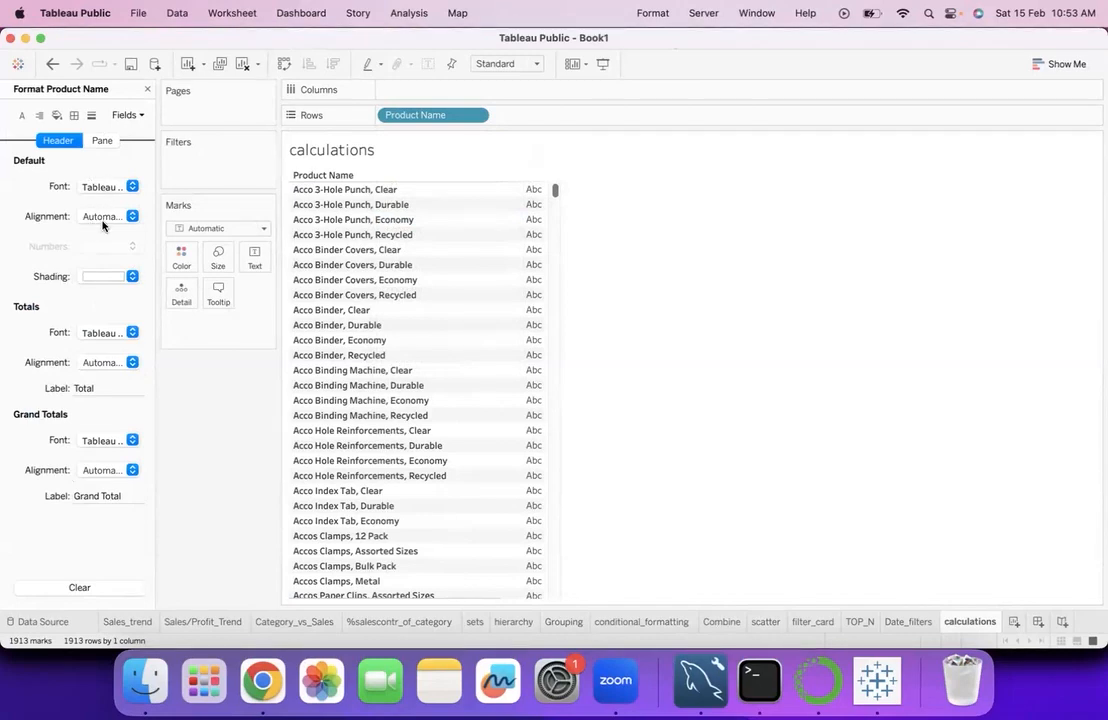
pyautogui.click(147, 91)
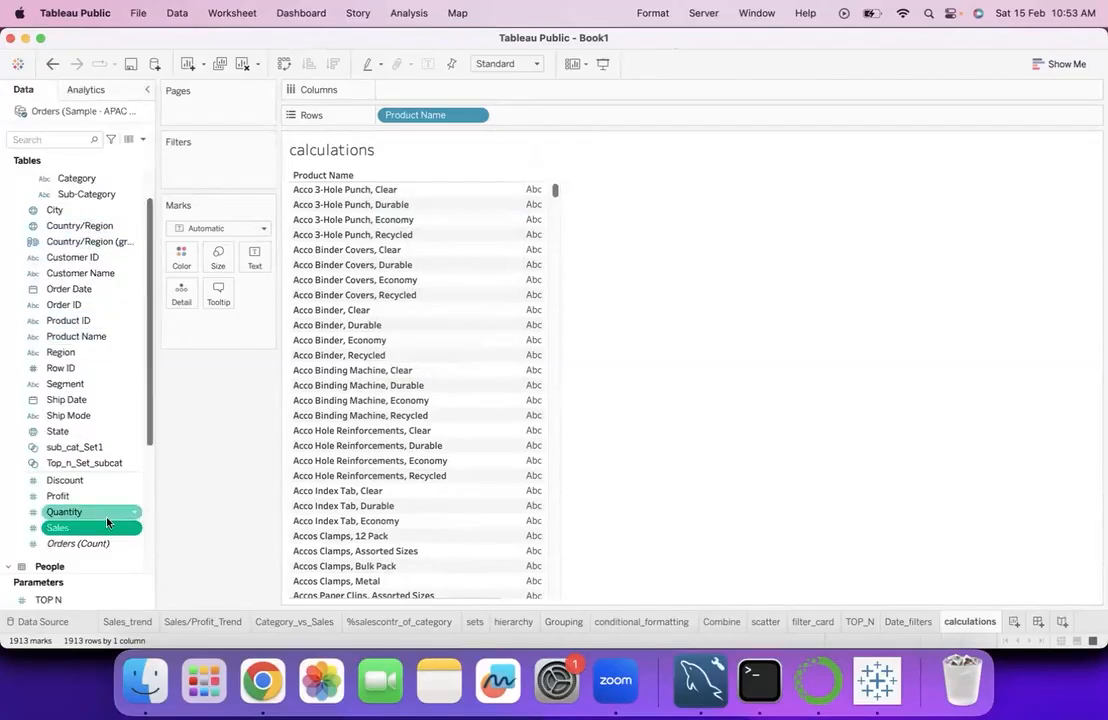
# - Start a new calculated field from Sales and name it product_upper
pyautogui.click(133, 534)
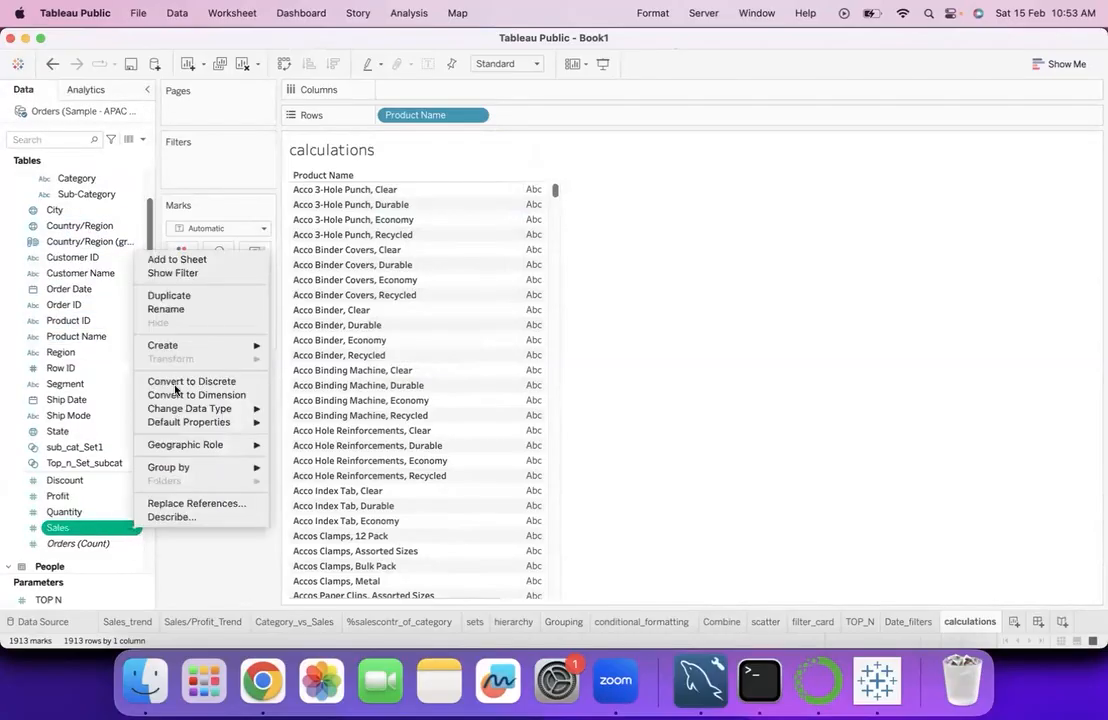
pyautogui.moveTo(237, 347)
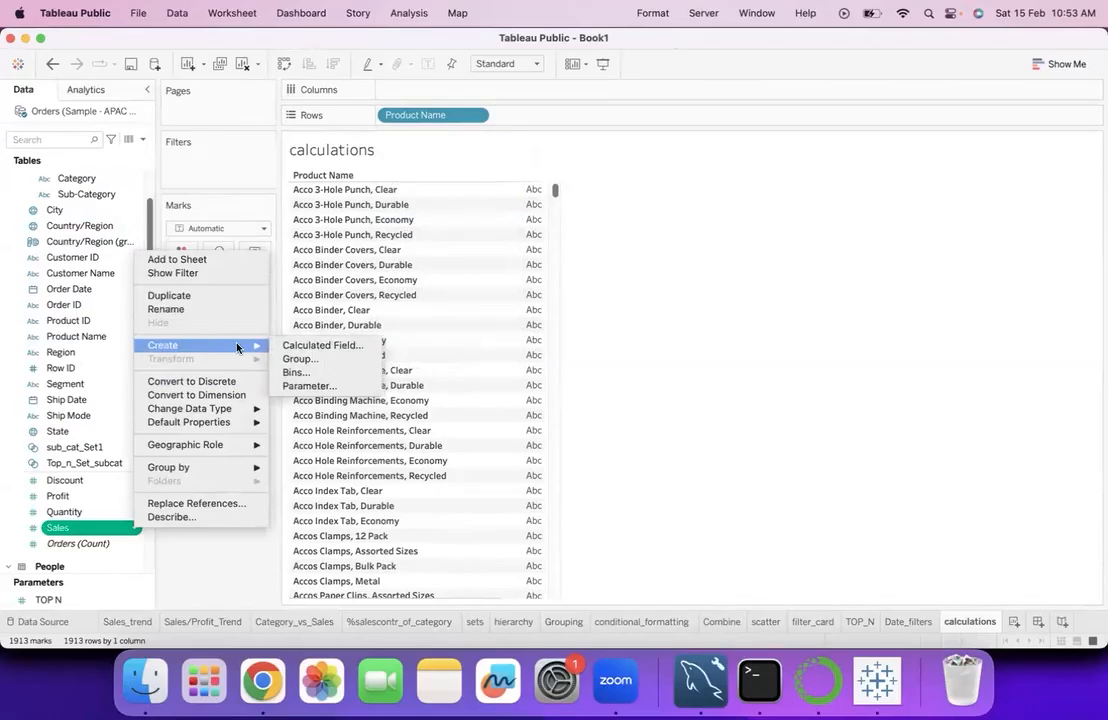
pyautogui.click(322, 345)
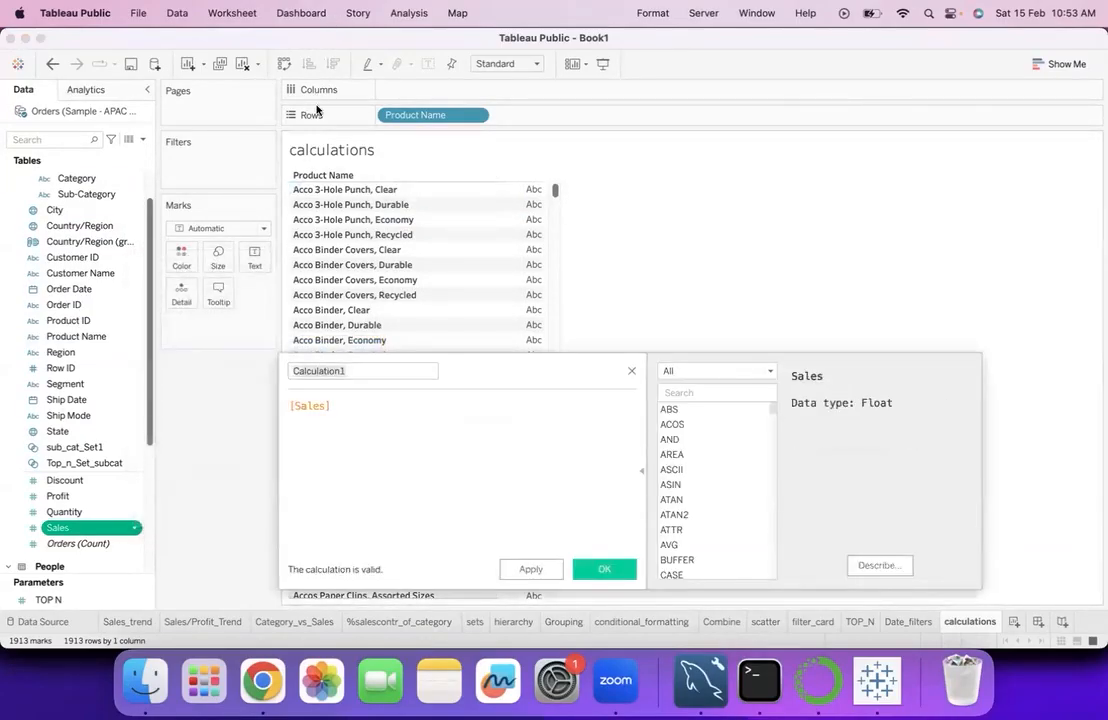
pyautogui.click(364, 370)
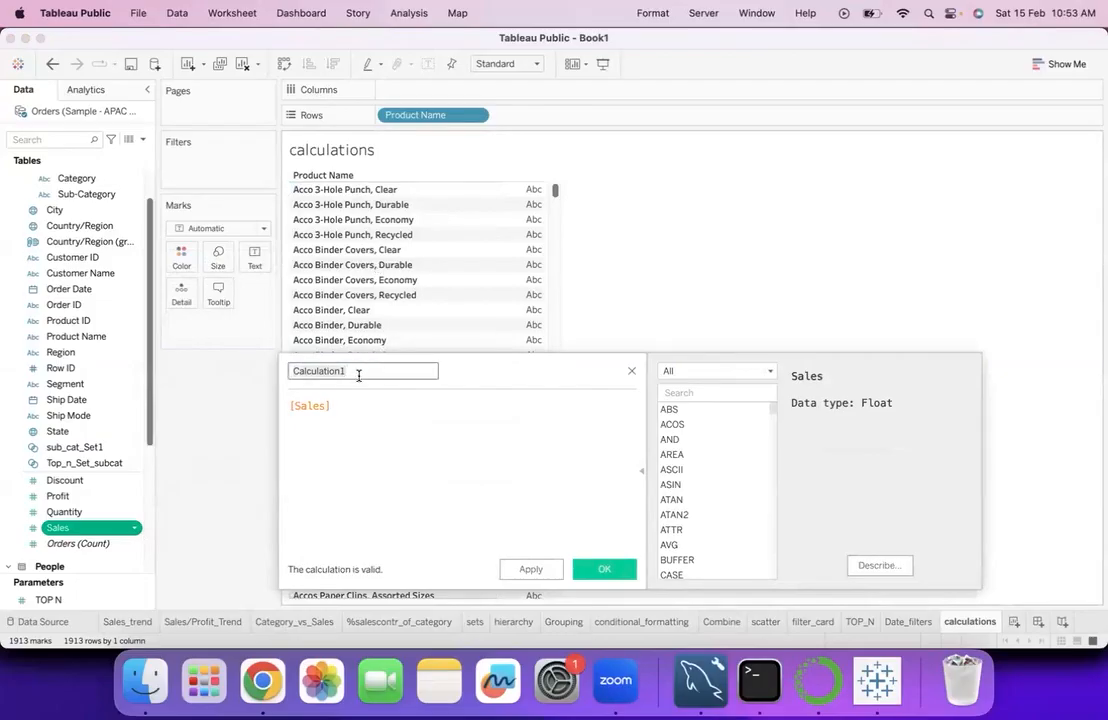
pyautogui.write('product_upper')
# - Replace the product_upper formula with UPPER([Product Name]) and save the calculated field
pyautogui.click(349, 405)
pyautogui.hotkey('ctrl', 'a')
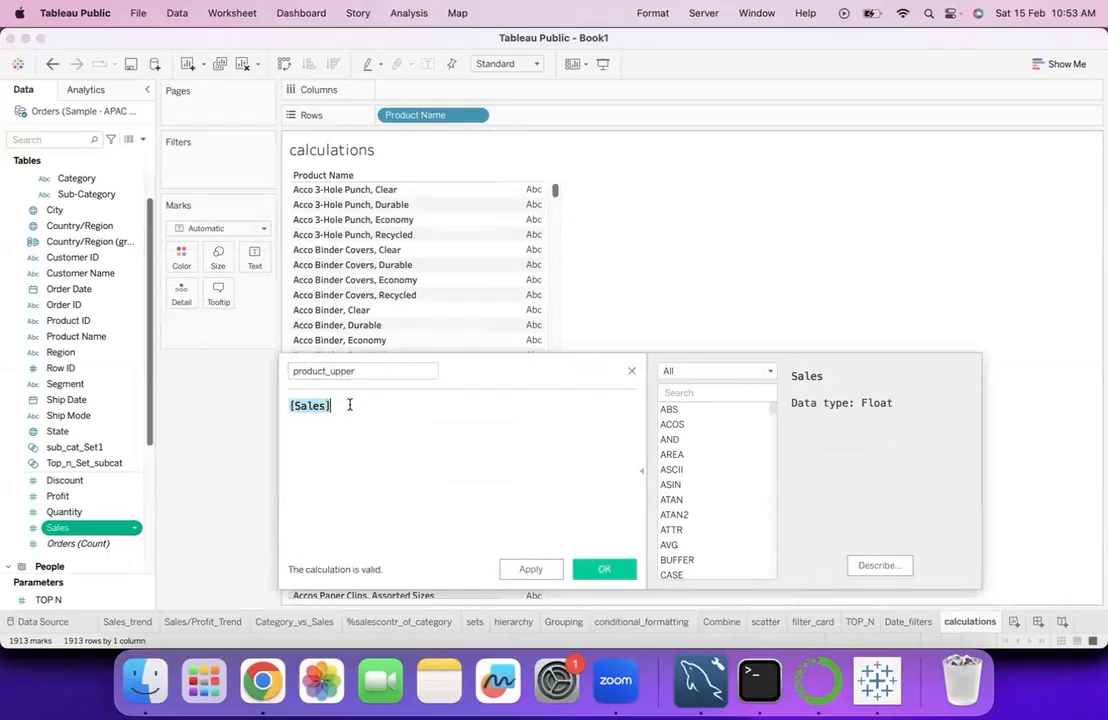
pyautogui.write('upp')
pyautogui.click(330, 421)
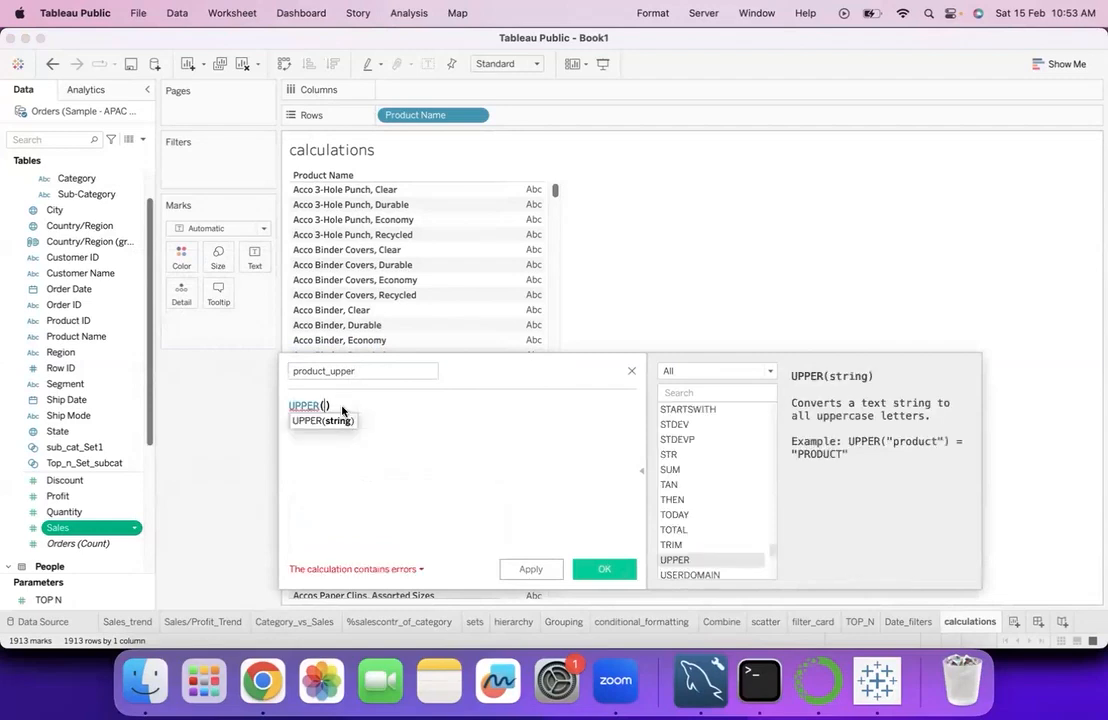
pyautogui.write('pr')
pyautogui.click(369, 452)
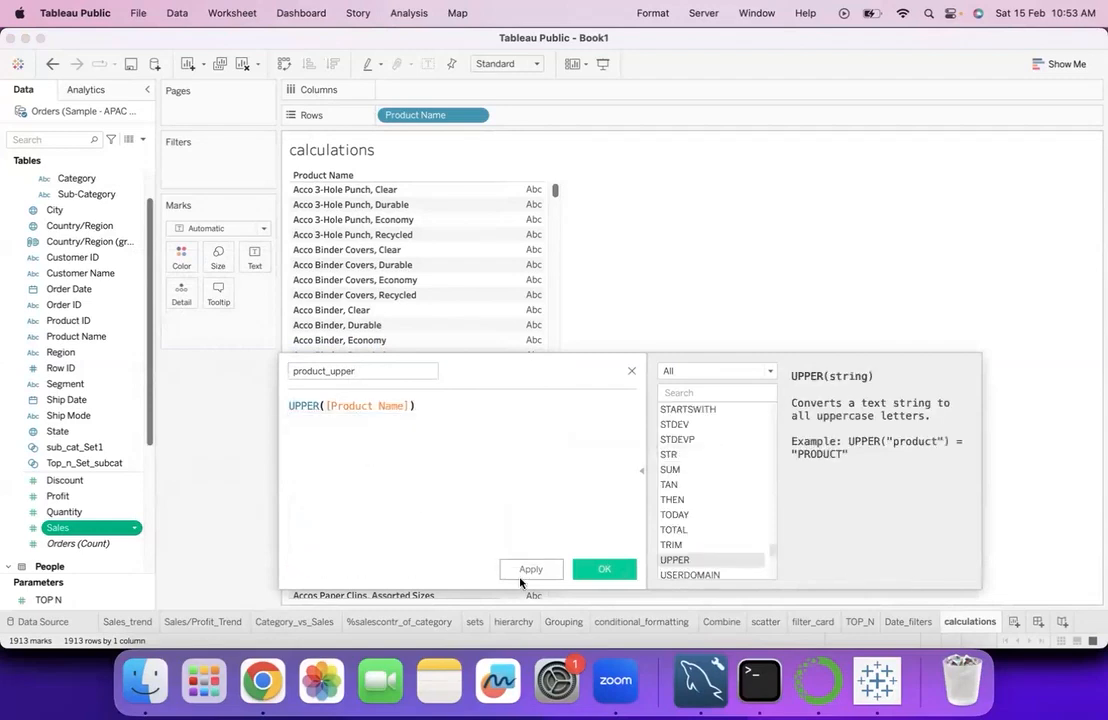
pyautogui.click(604, 568)
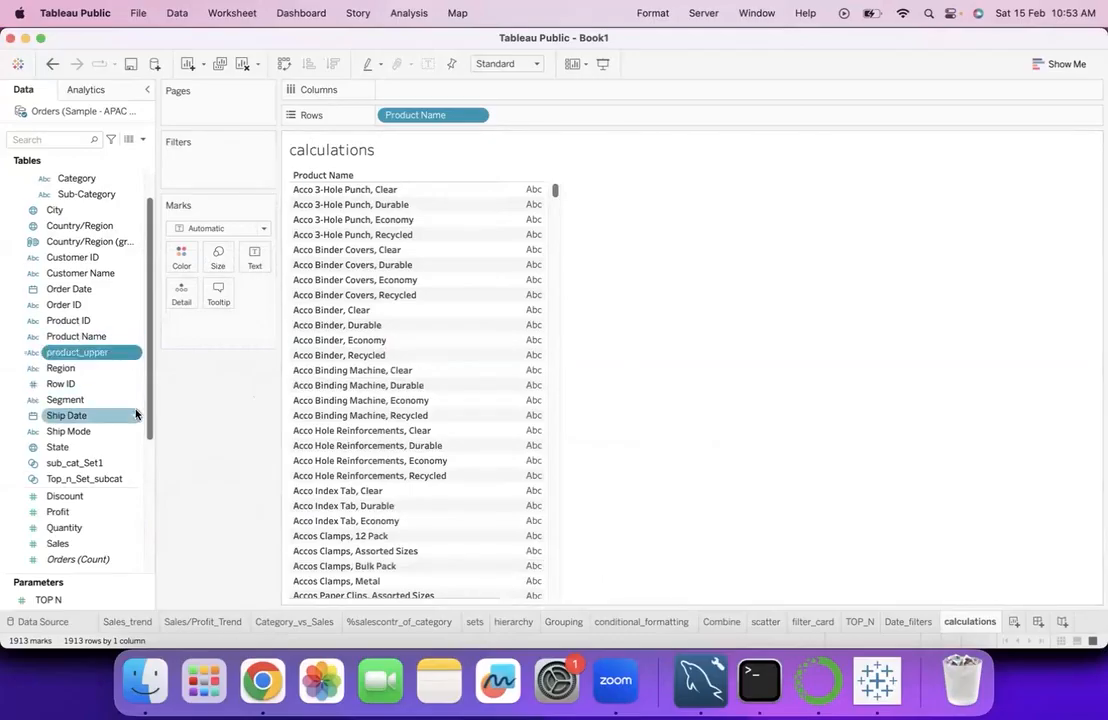
# - Create another calculated field from product_upper, name it product_lower and save it
pyautogui.rightClick(137, 355)
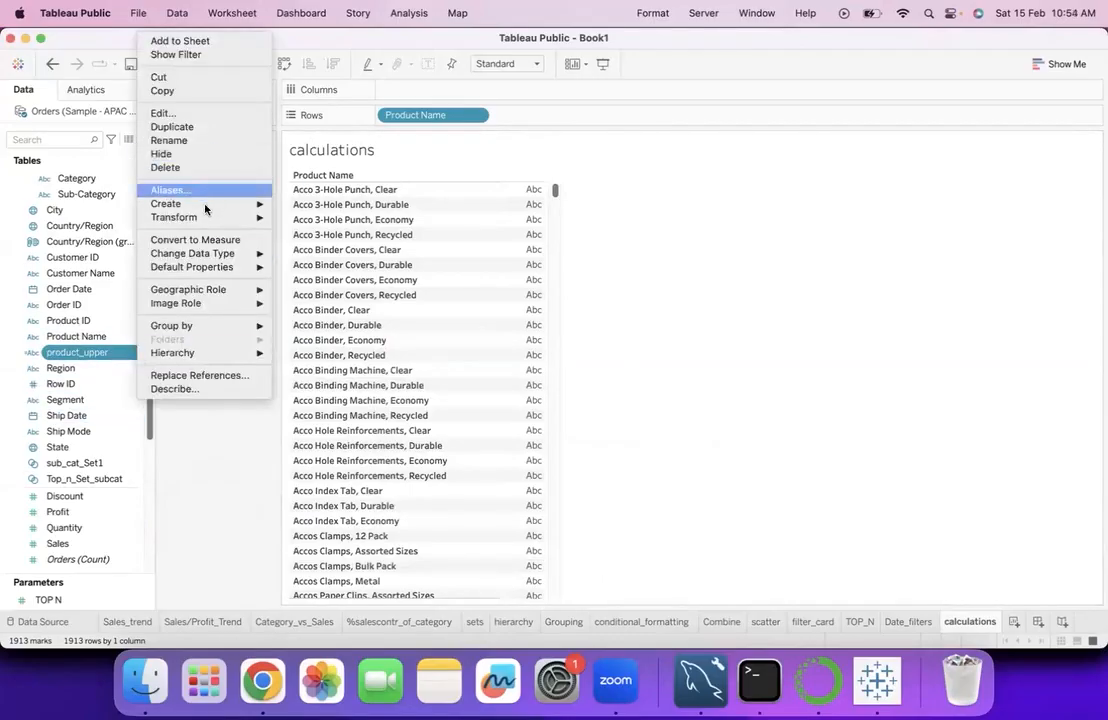
pyautogui.moveTo(258, 204)
pyautogui.click(300, 205)
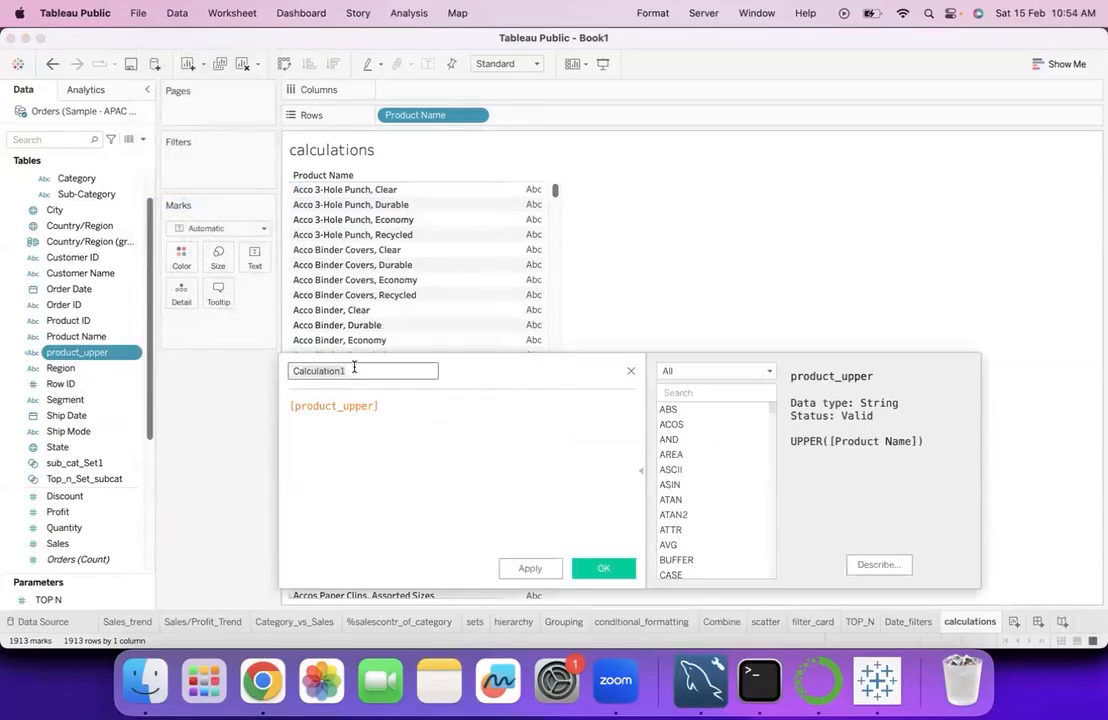
pyautogui.write('low')
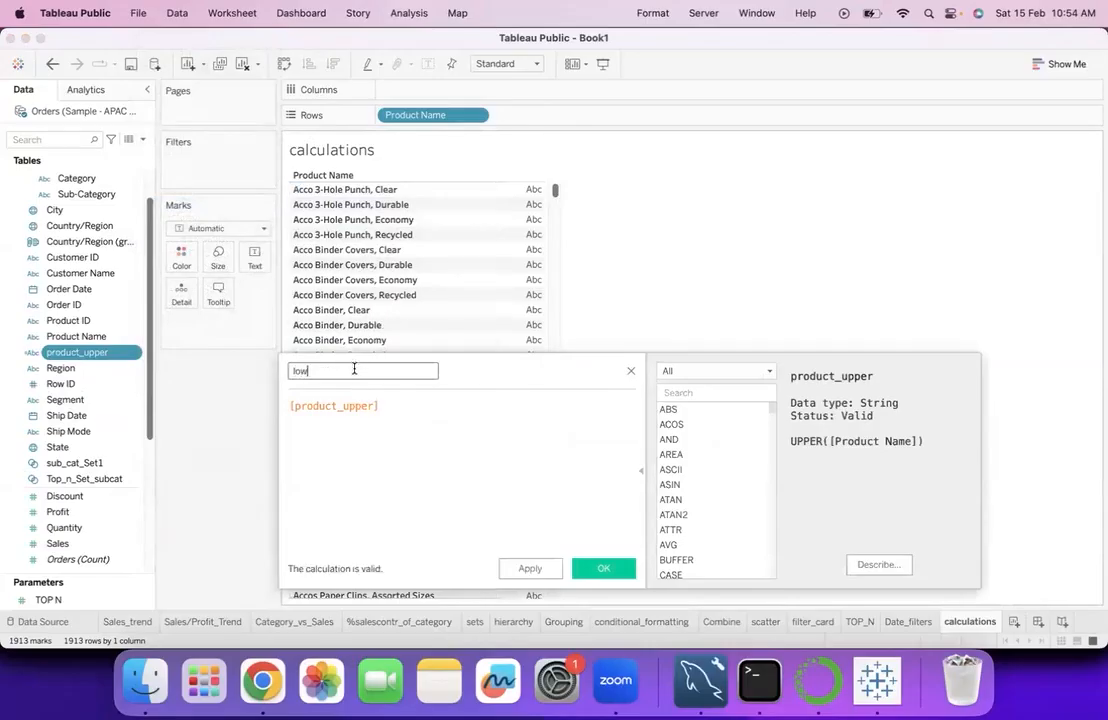
pyautogui.press('BackSpace')
pyautogui.press('BackSpace')
pyautogui.write('product_lower')
pyautogui.click(604, 568)
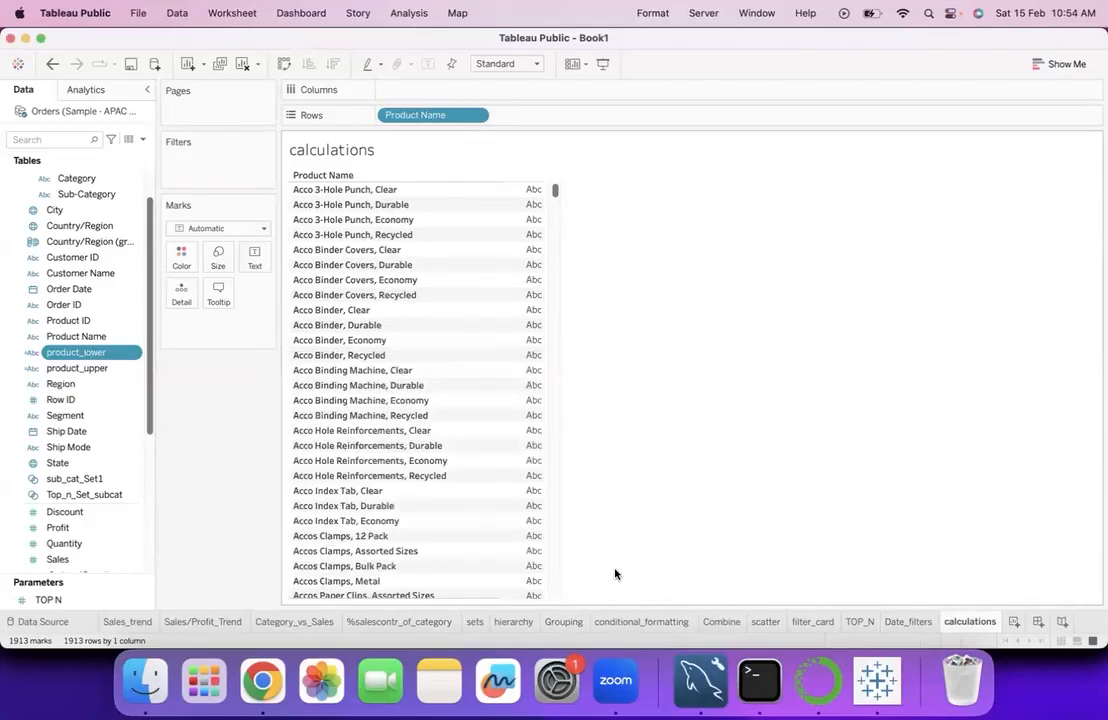
# - Edit the product_lower calculated field so its formula is LOWER([Product Name]), and save it
pyautogui.click(138, 358)
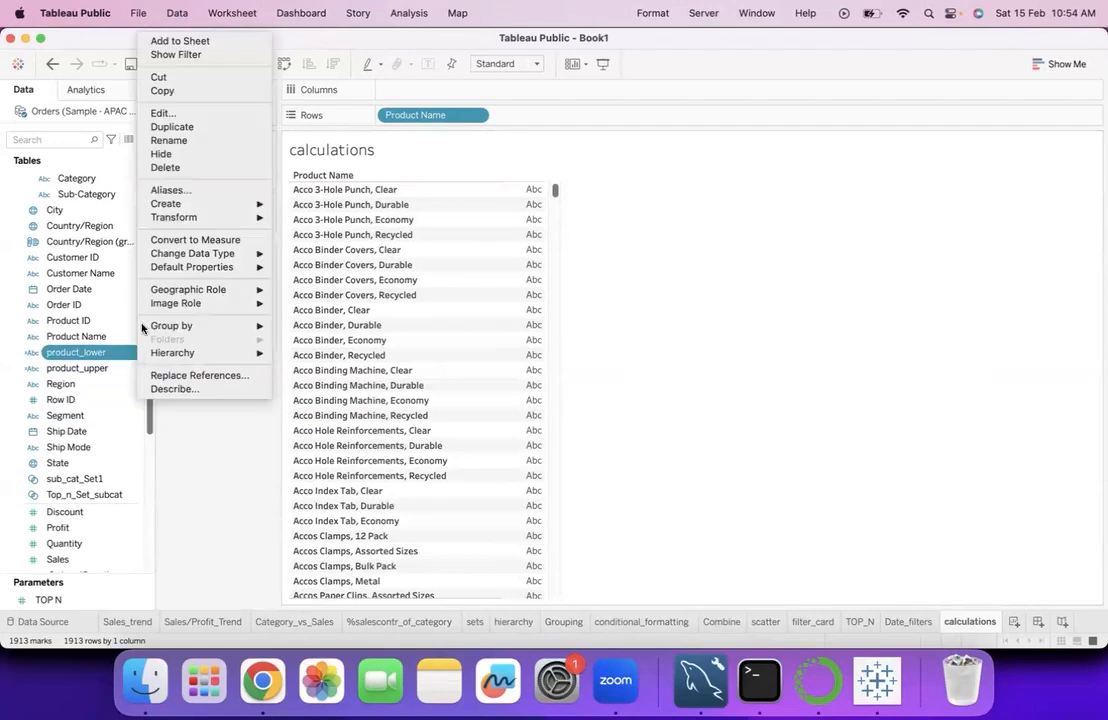
pyautogui.click(175, 114)
pyautogui.doubleClick(387, 402)
pyautogui.click(387, 402)
pyautogui.press('super+a')
pyautogui.write('lo')
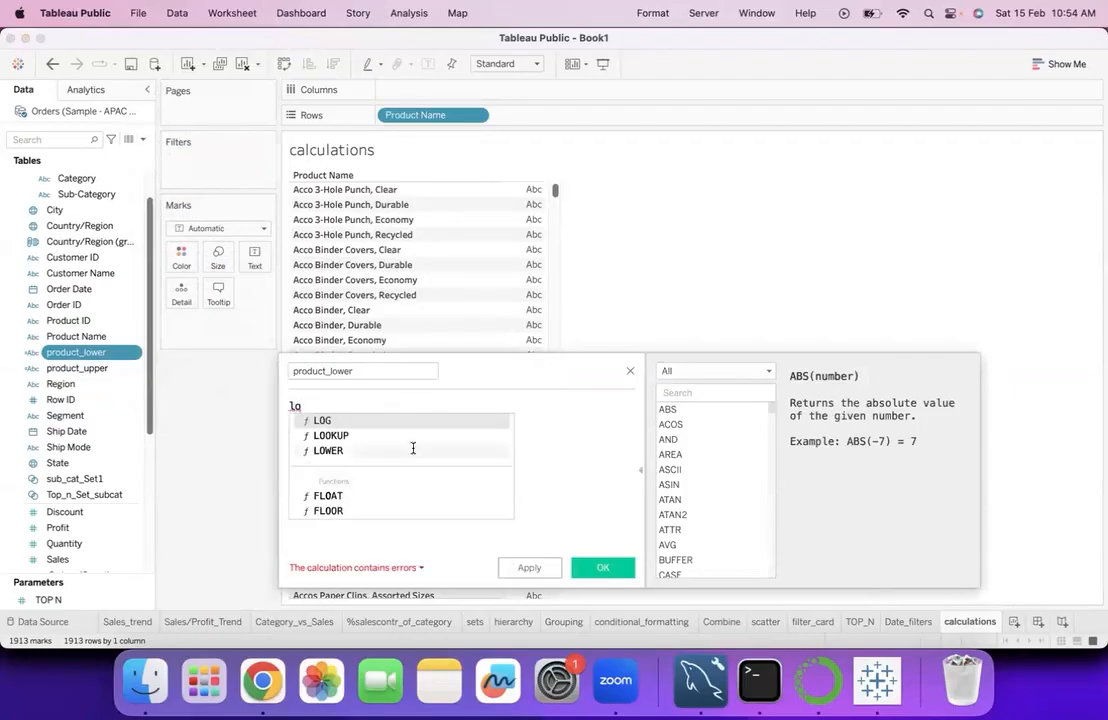
pyautogui.click(413, 449)
pyautogui.write('pro')
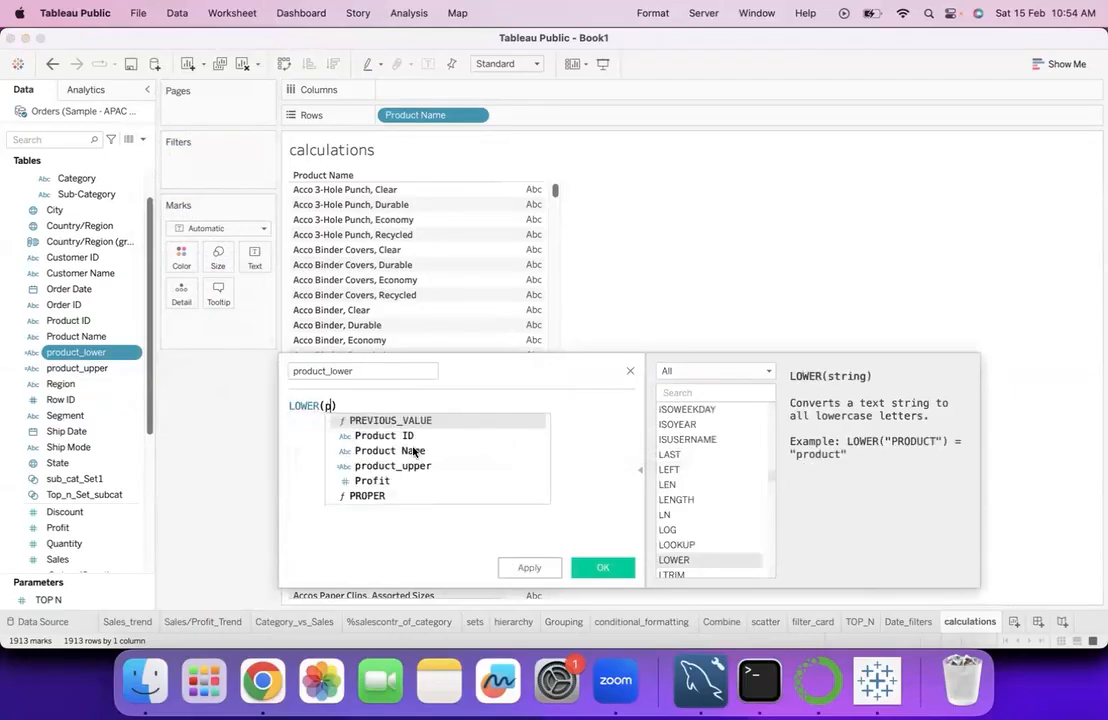
pyautogui.click(413, 436)
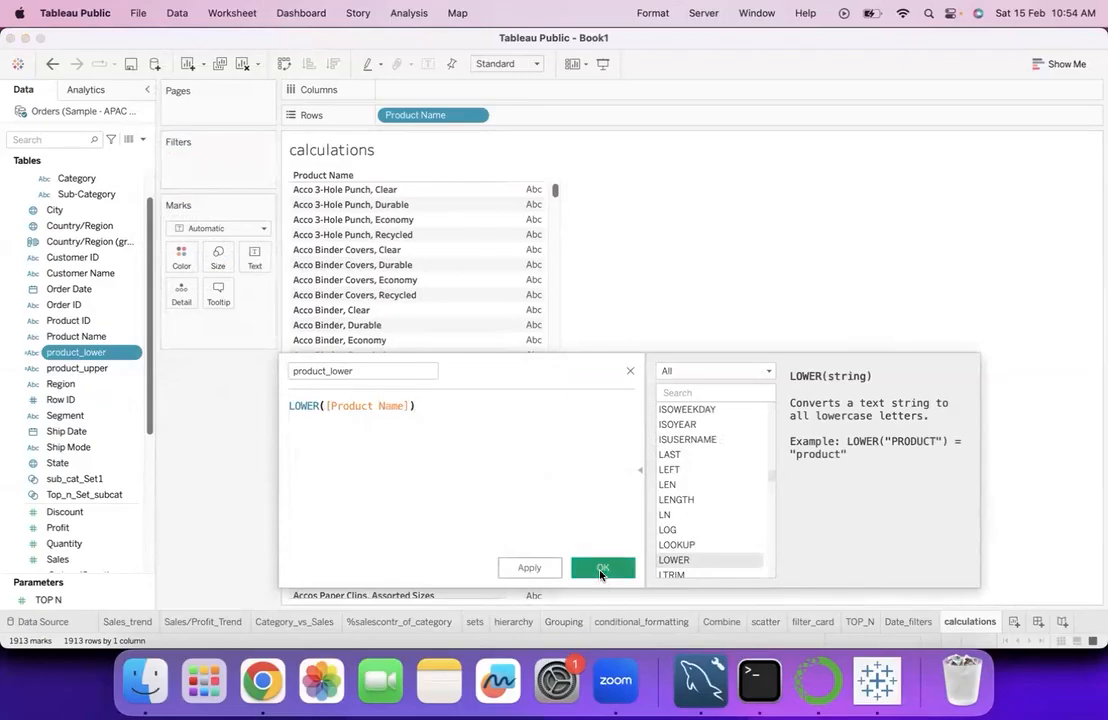
pyautogui.click(603, 567)
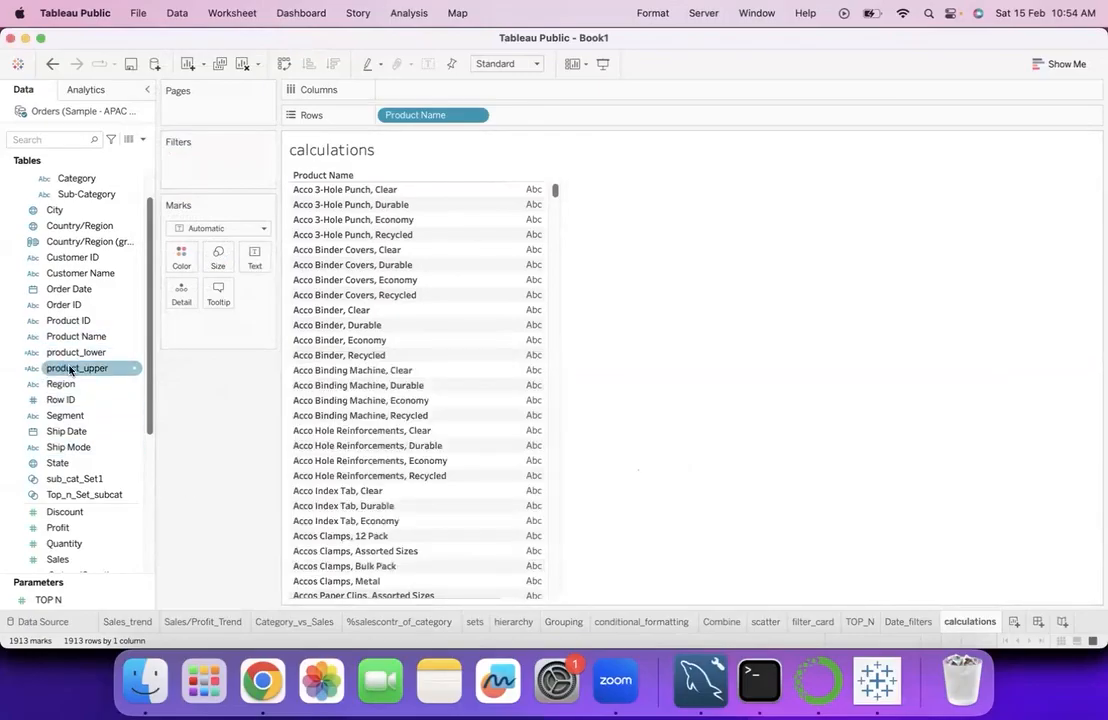
# - Add product_upper and product_lower to the rows after Product Name, narrowing the Product Name column and widening the product_upper column
pyautogui.moveTo(70, 368); pyautogui.dragTo(353, 332)
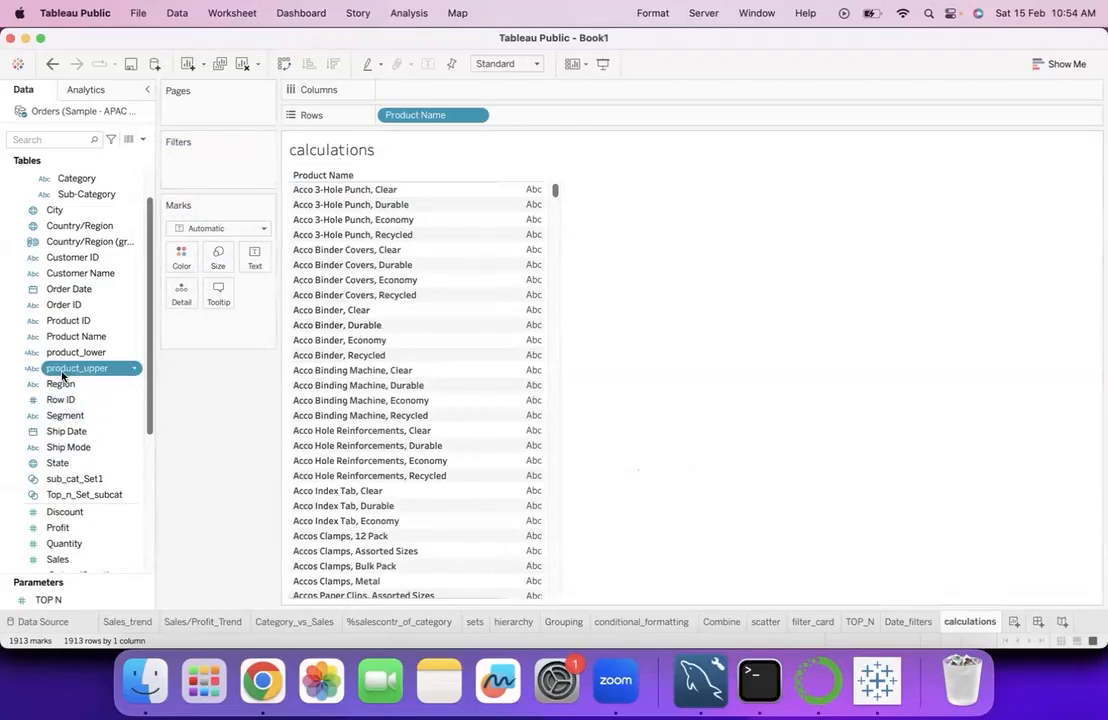
pyautogui.moveTo(100, 370); pyautogui.dragTo(505, 321)
pyautogui.click(62, 337)
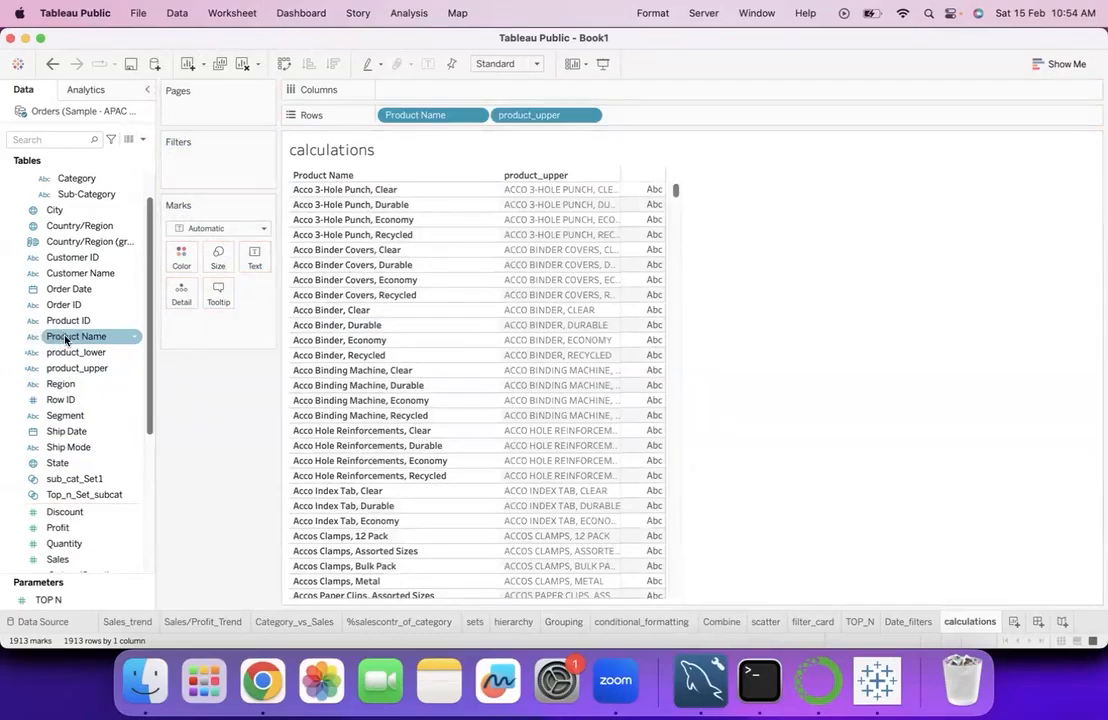
pyautogui.moveTo(60, 354); pyautogui.dragTo(660, 340)
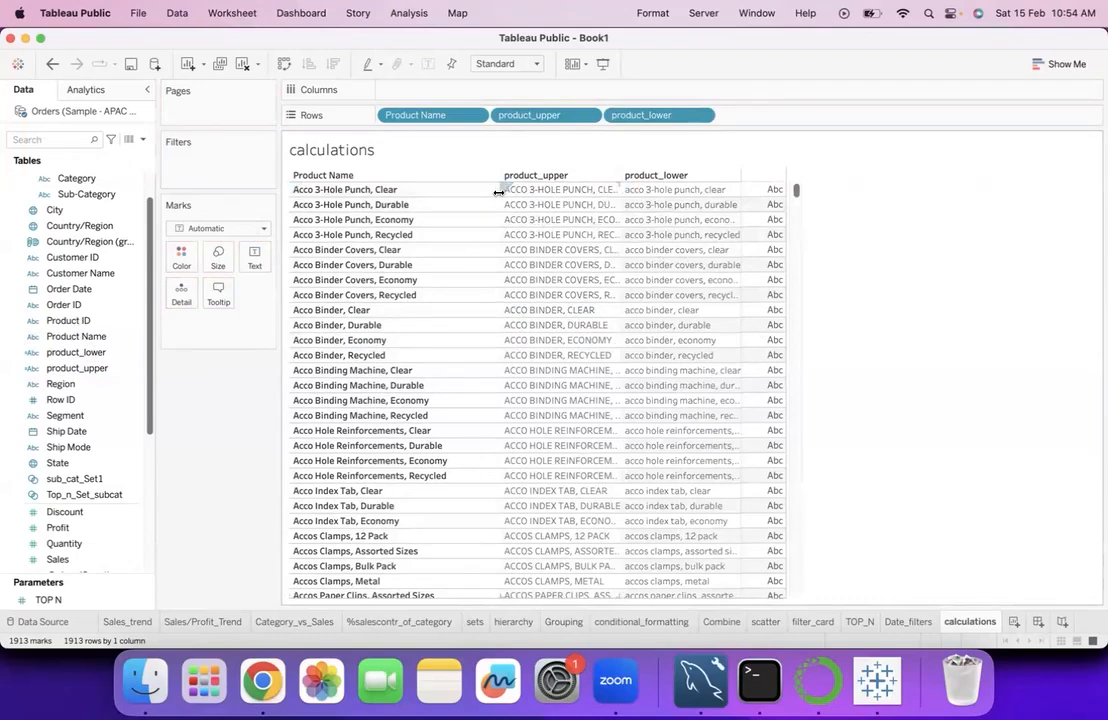
pyautogui.moveTo(501, 190); pyautogui.dragTo(467, 193)
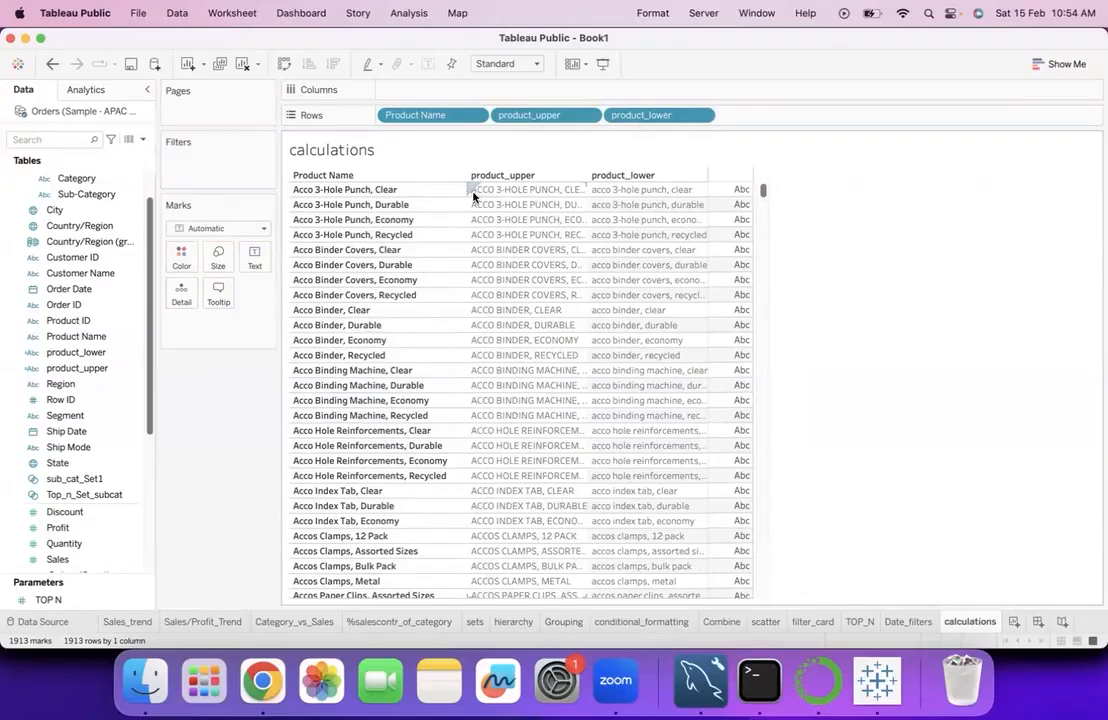
pyautogui.moveTo(588, 193); pyautogui.dragTo(614, 189)
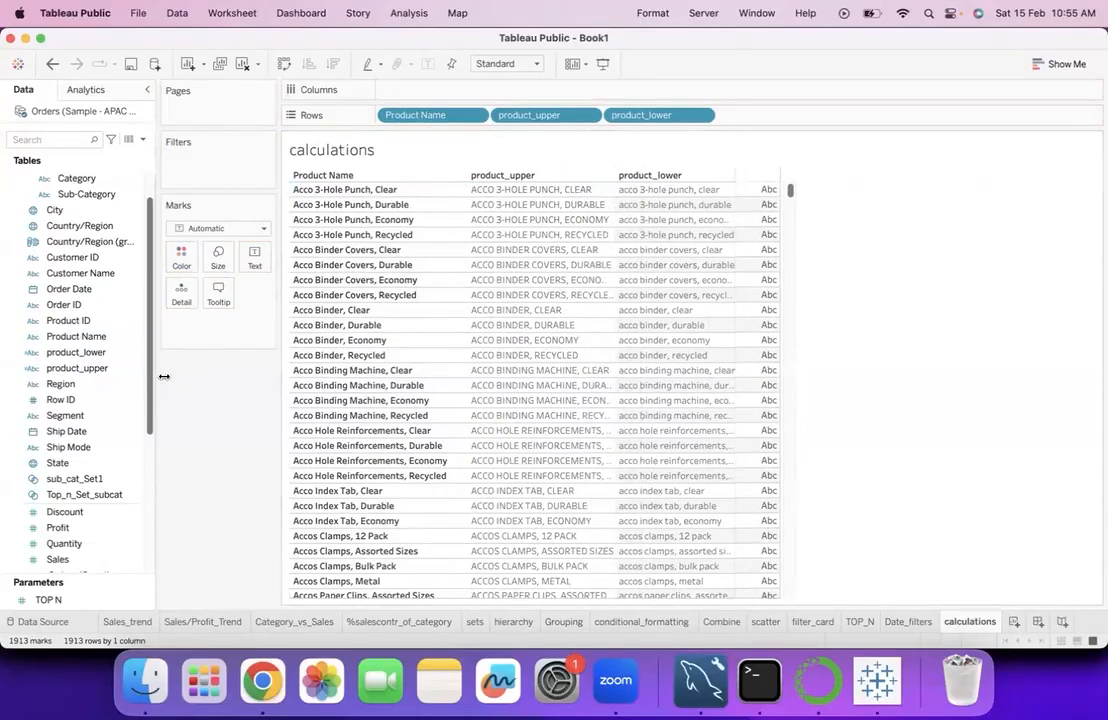
# - Start a new calculated field from product_lower and limit the function reference to String functions
pyautogui.click(135, 353)
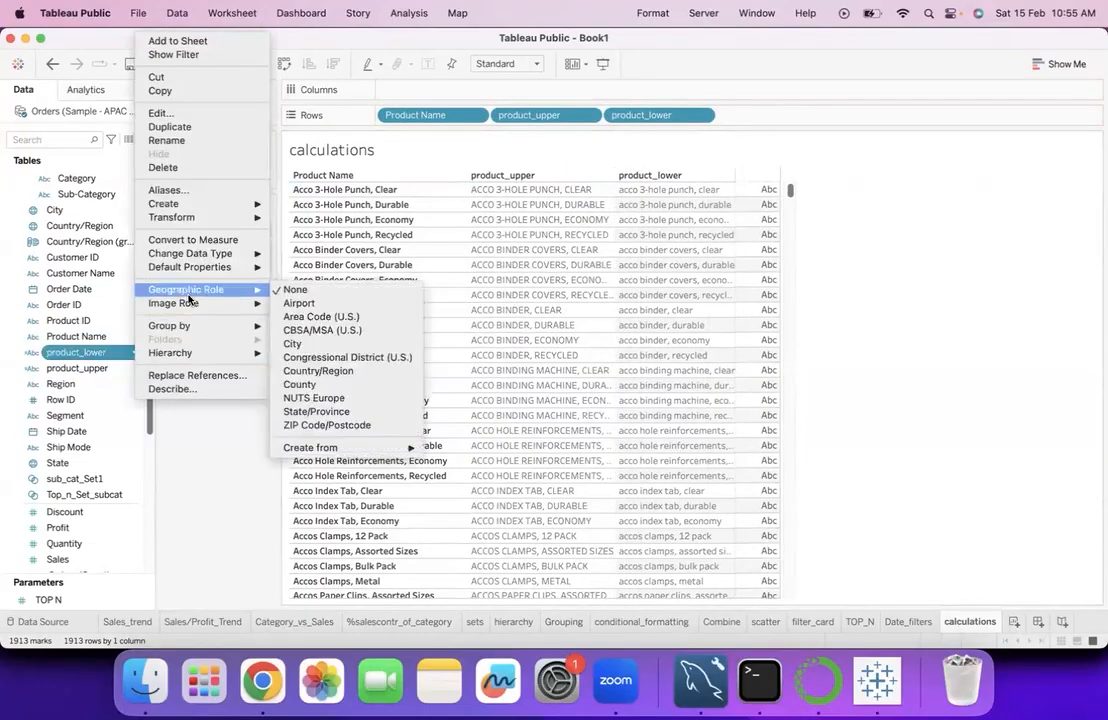
pyautogui.moveTo(187, 211)
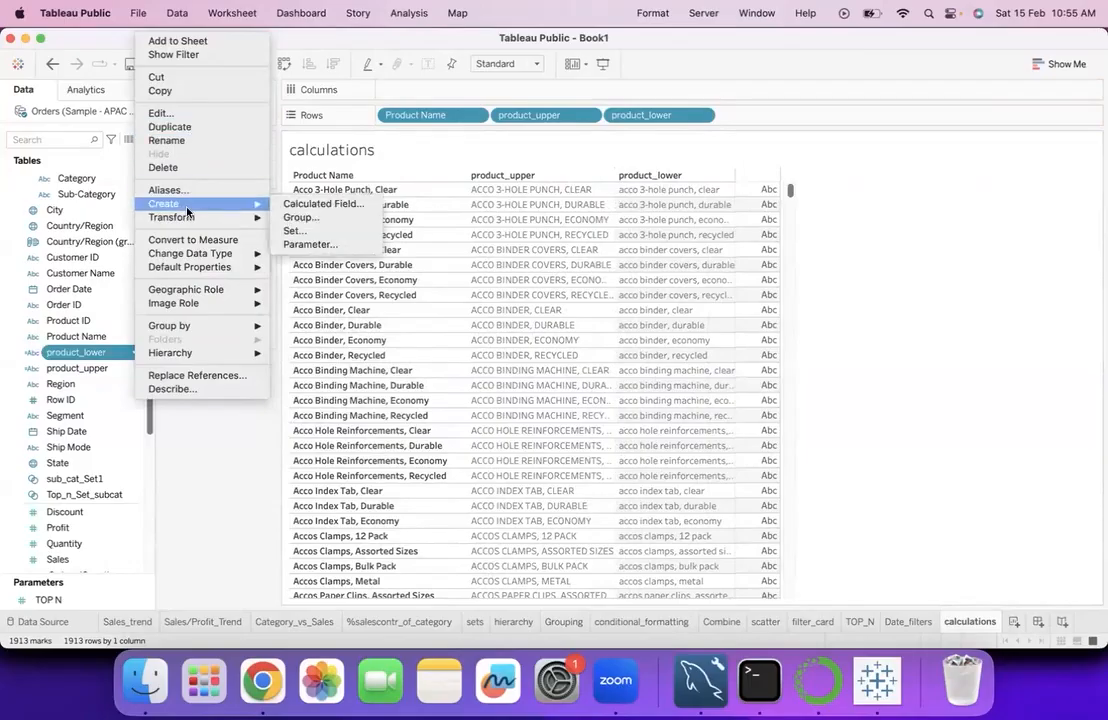
pyautogui.click(297, 206)
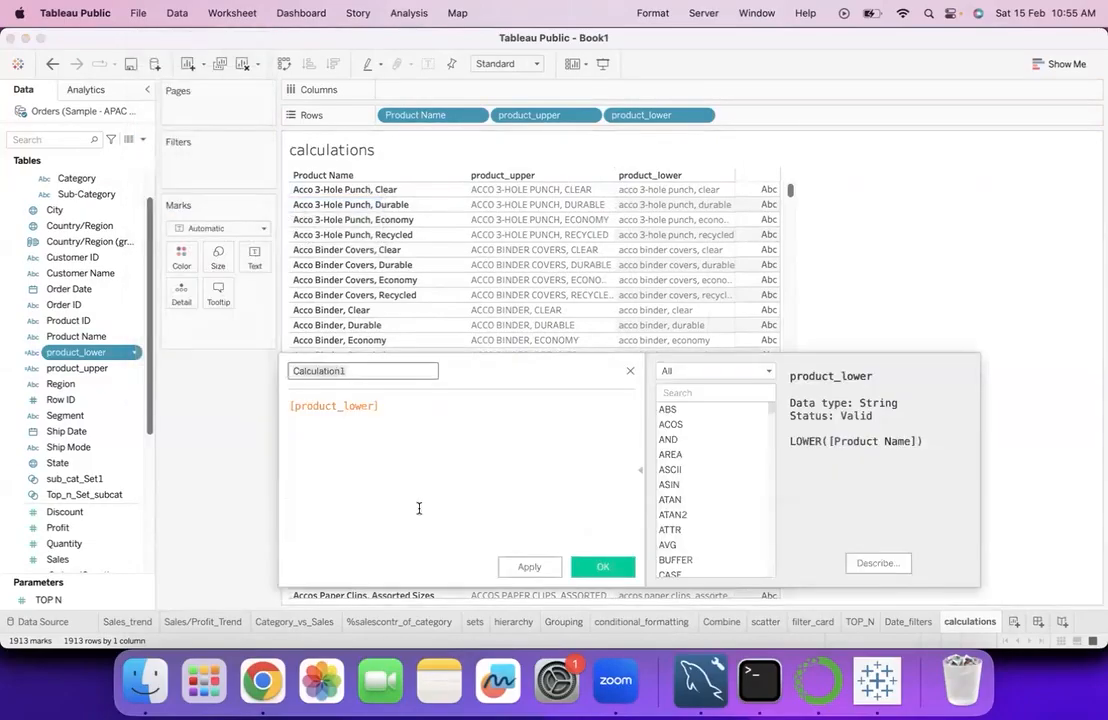
pyautogui.click(769, 374)
pyautogui.click(671, 409)
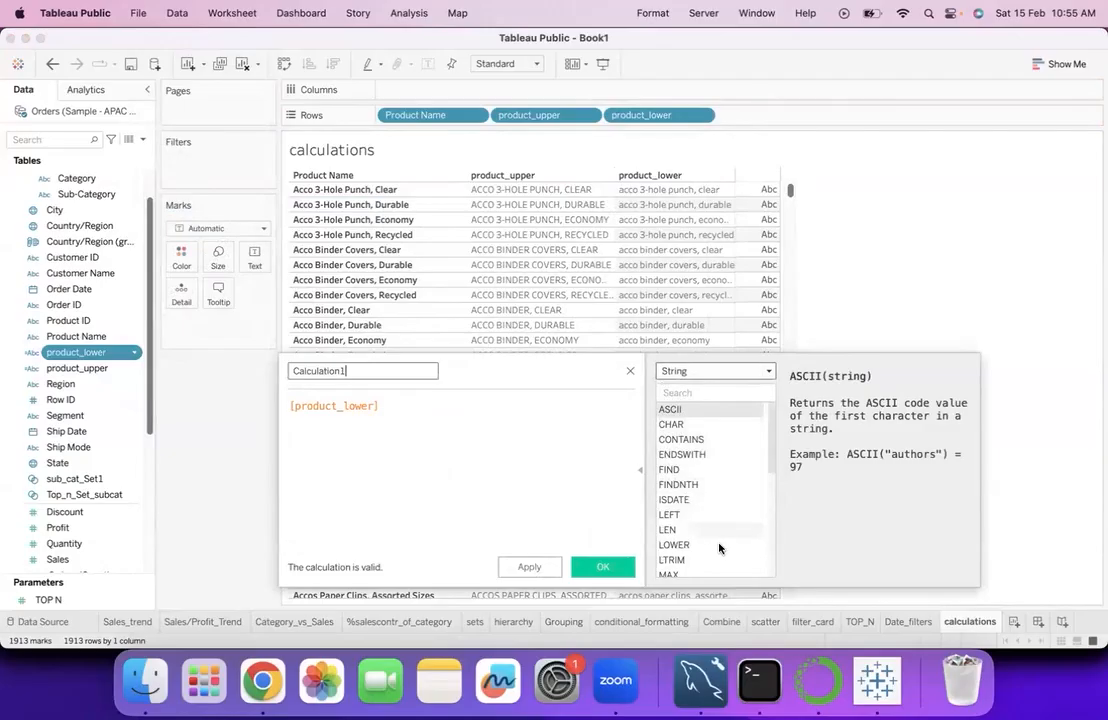
# - Look through the available String functions in the calculation editor's function reference
pyautogui.scroll(-2, 719, 551)
pyautogui.scroll(-2, 719, 550)
pyautogui.scroll(4, 719, 550)
pyautogui.scroll(-1, 689, 562)
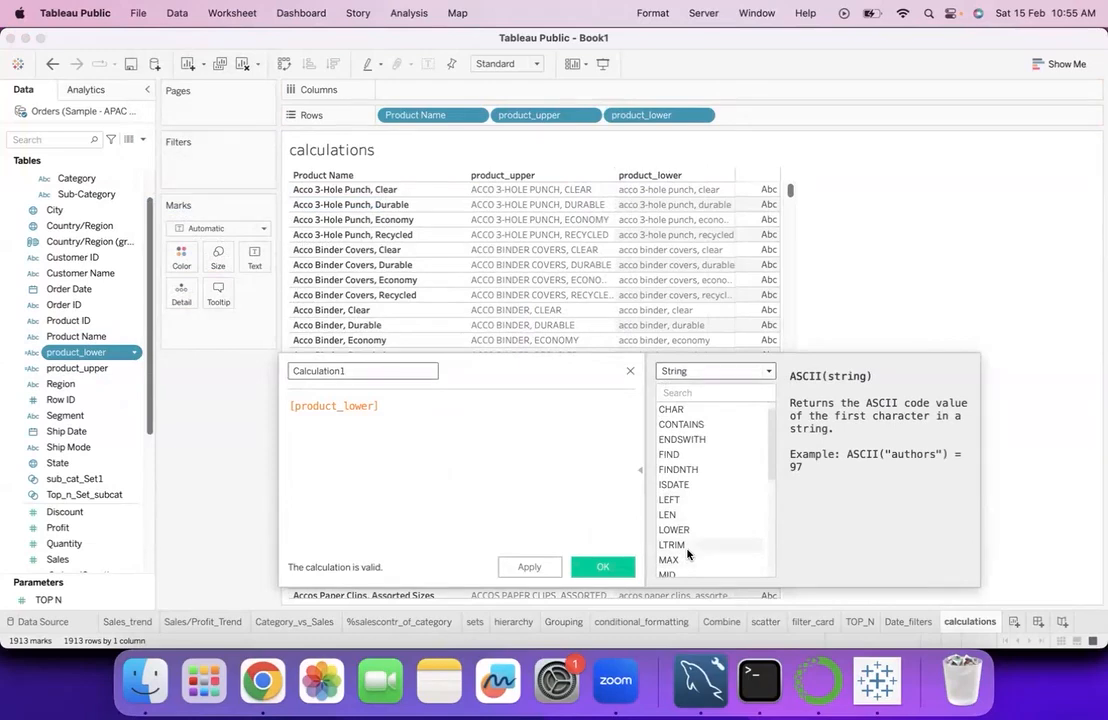
pyautogui.scroll(-1, 687, 555)
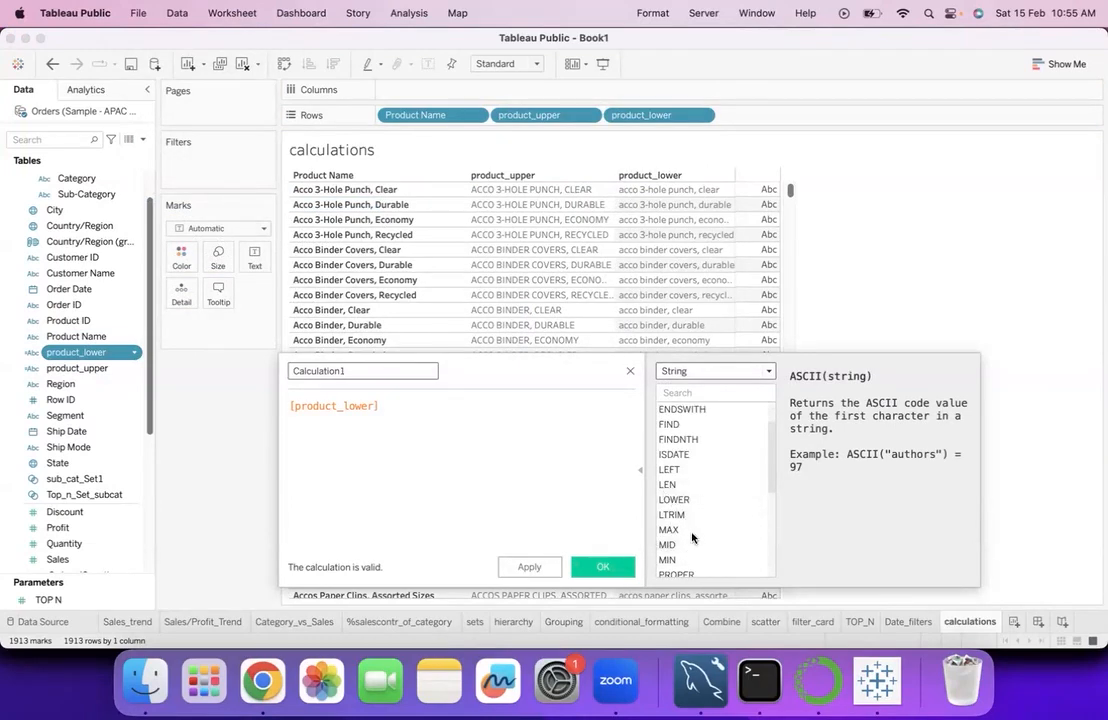
pyautogui.scroll(-3, 690, 540)
pyautogui.scroll(-1, 692, 537)
pyautogui.scroll(-9, 692, 537)
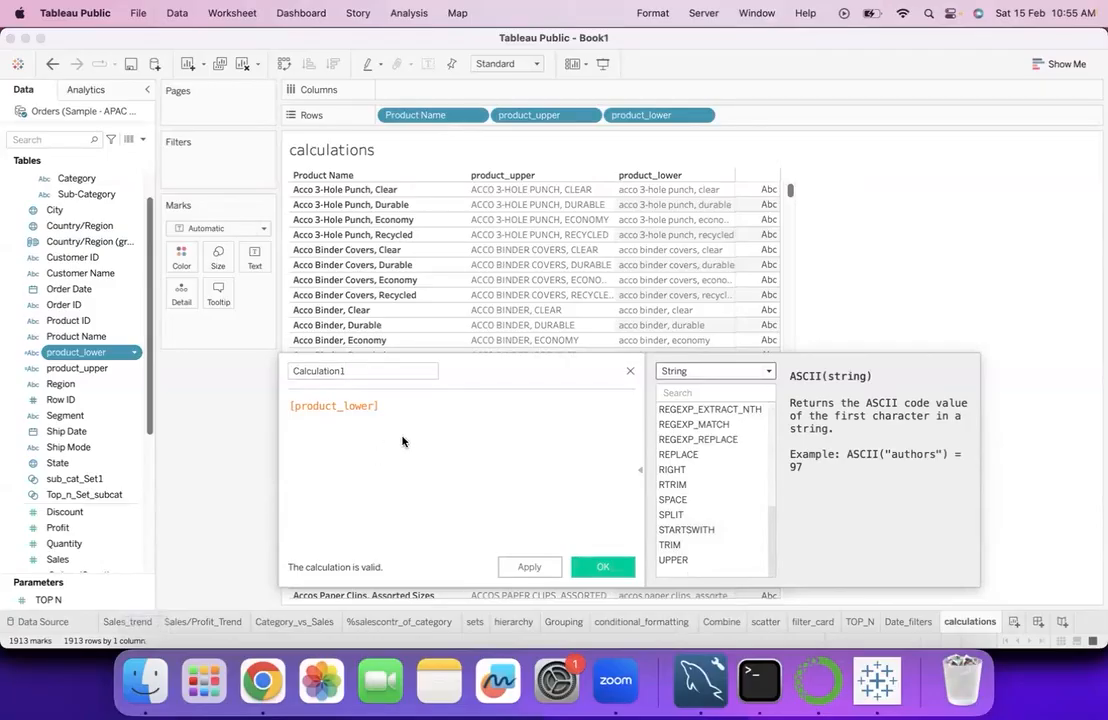
pyautogui.moveTo(407, 455)
pyautogui.mouseDown()
pyautogui.moveTo(448, 430)
pyautogui.moveTo(450, 447)
pyautogui.moveTo(461, 441)
pyautogui.mouseUp()
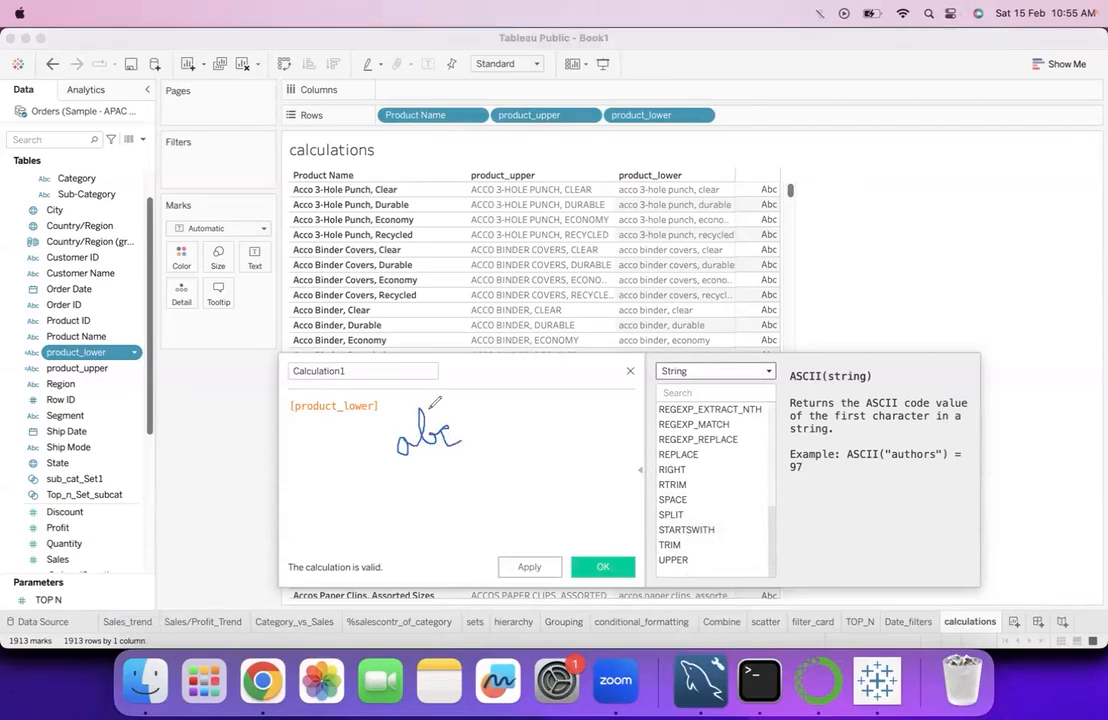
pyautogui.moveTo(352, 469); pyautogui.dragTo(391, 459)
pyautogui.moveTo(472, 437); pyautogui.dragTo(491, 430)
pyautogui.moveTo(503, 431); pyautogui.dragTo(519, 429)
pyautogui.click(57, 436)
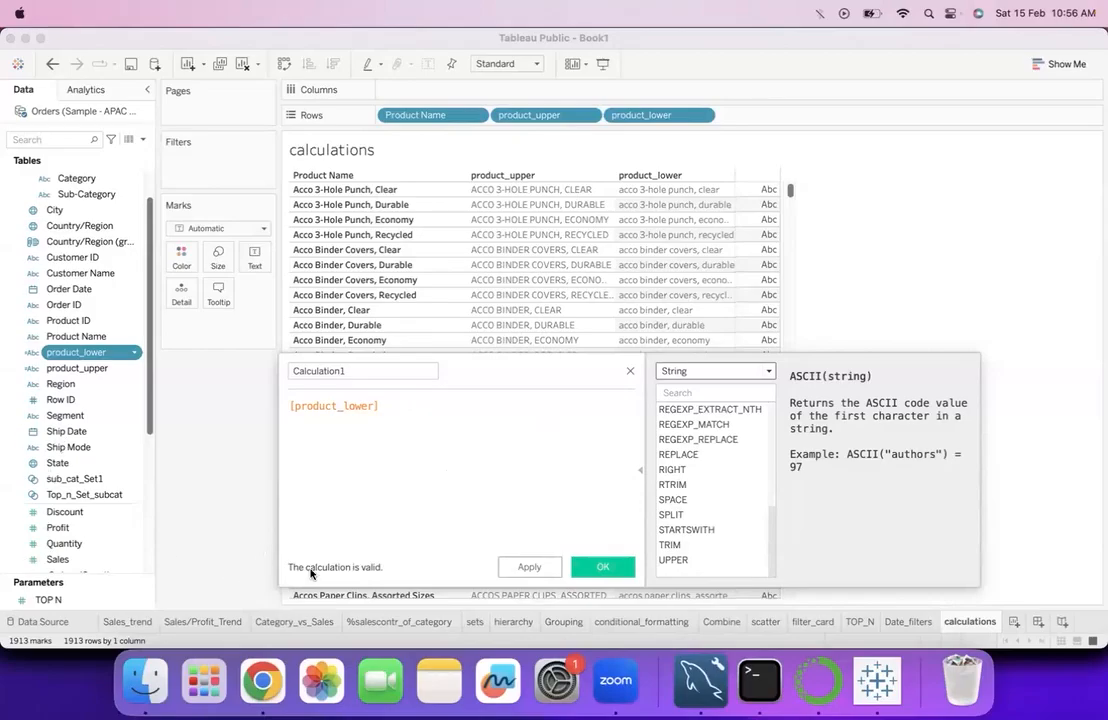
# - Read the syntax and example of the LEFT function in the String function reference
pyautogui.scroll(10, 690, 460)
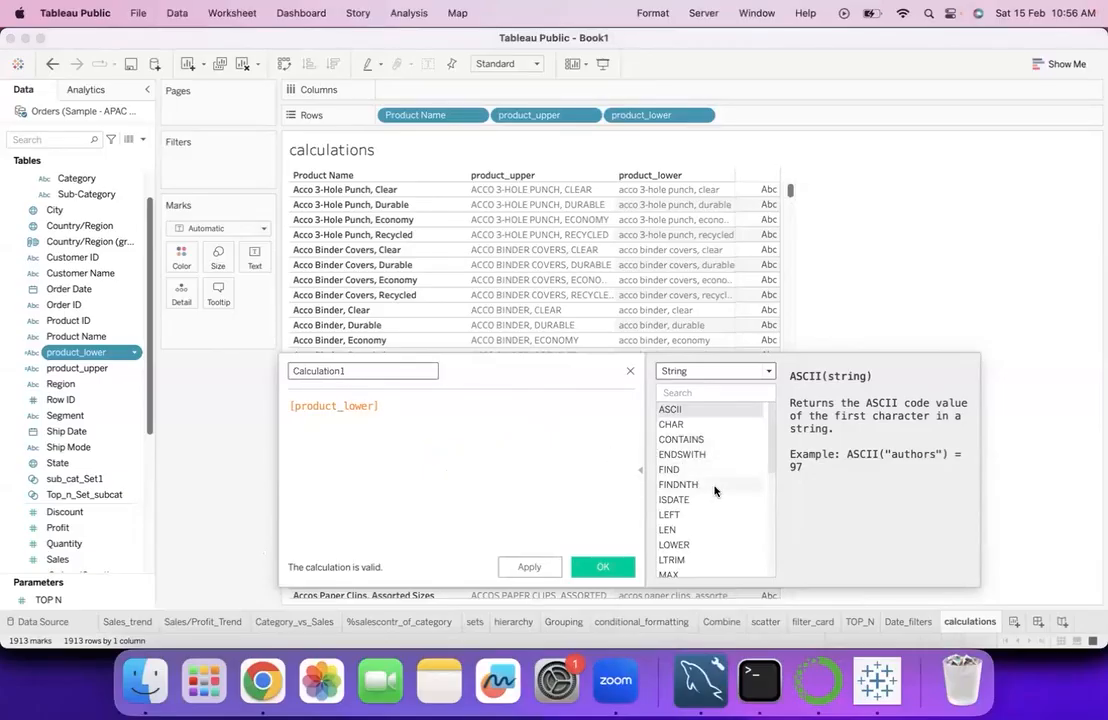
pyautogui.scroll(-3, 715, 490)
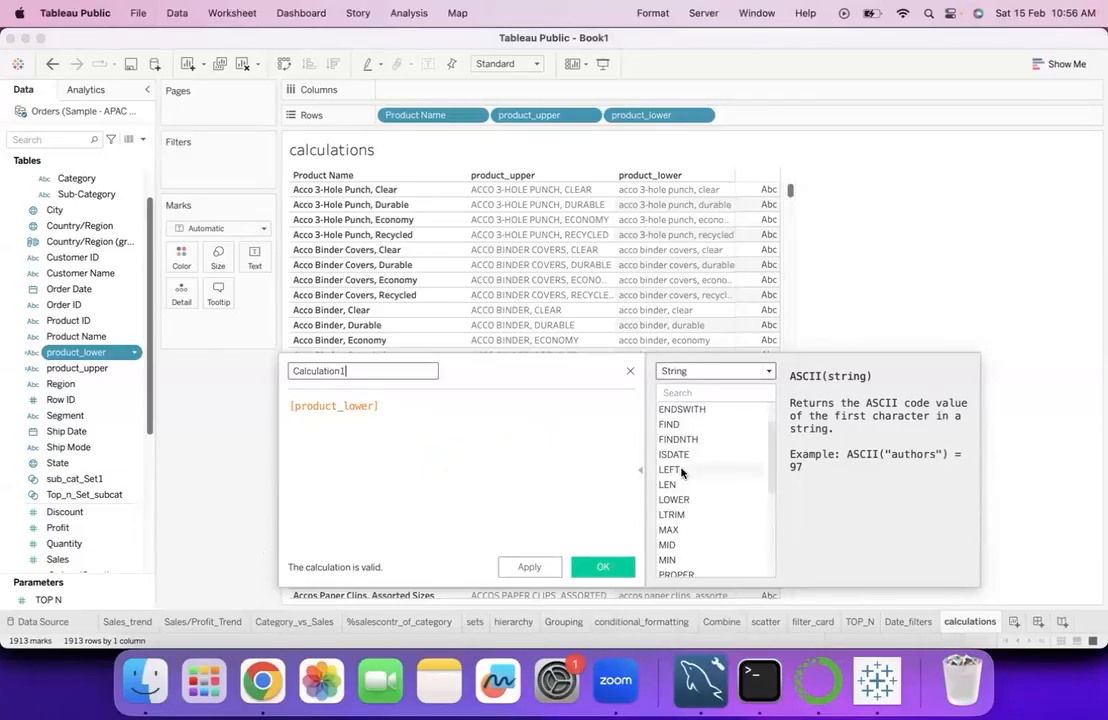
pyautogui.click(681, 470)
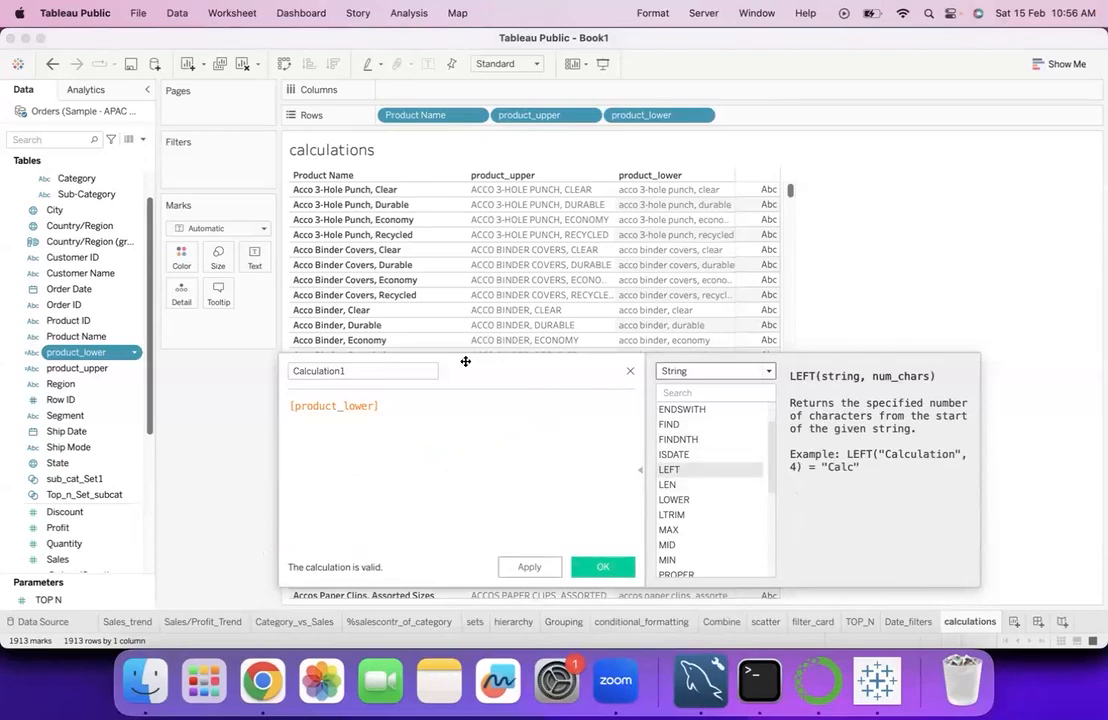
# - Name the new calculated field left_product, replace its formula with LEFT([Product Name],12), and save it
pyautogui.click(389, 377)
pyautogui.press('super+a')
pyautogui.write('l')
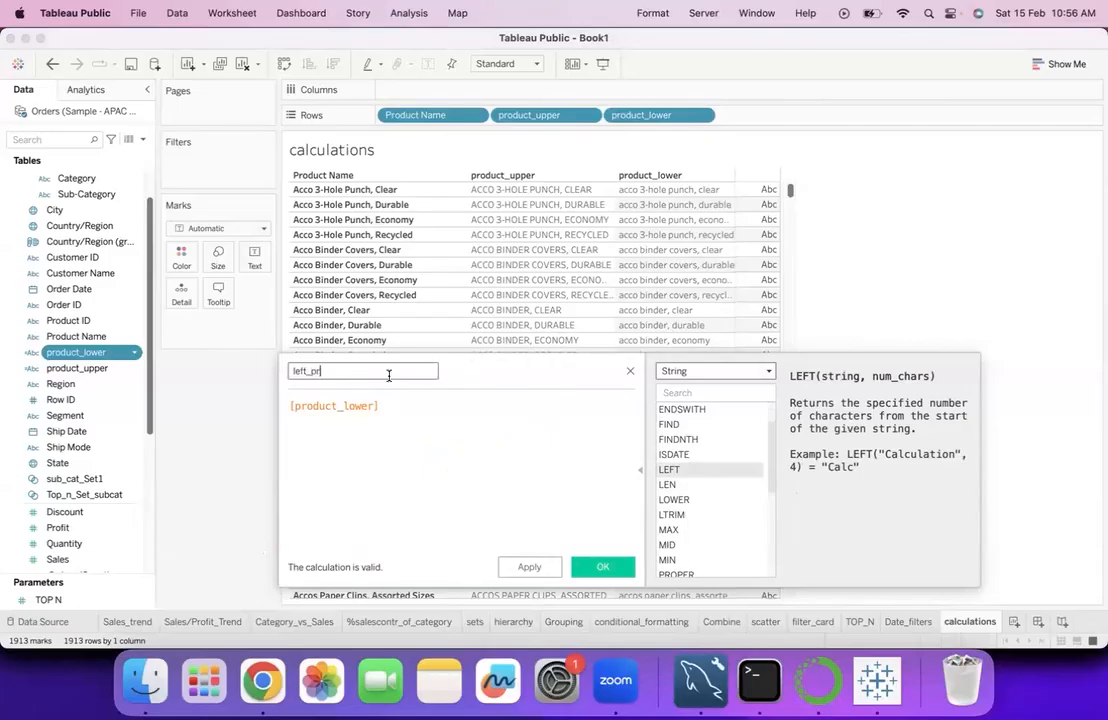
pyautogui.write('eft_product')
pyautogui.click(408, 406)
pyautogui.press('super+a')
pyautogui.write('left')
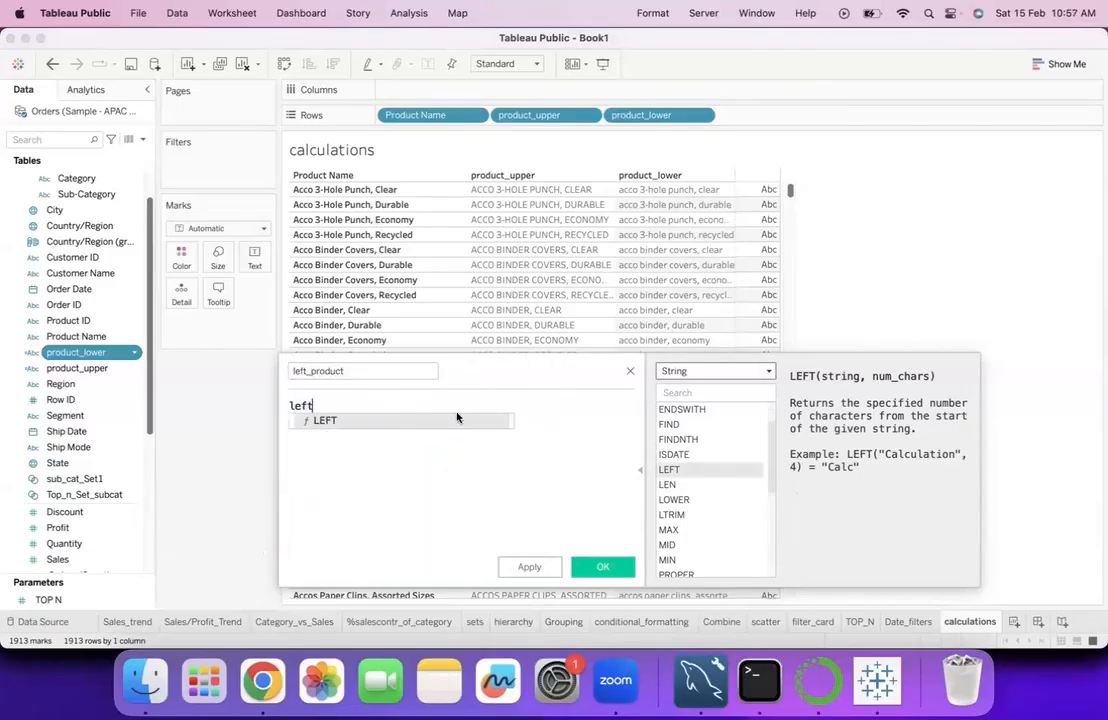
pyautogui.press('Return')
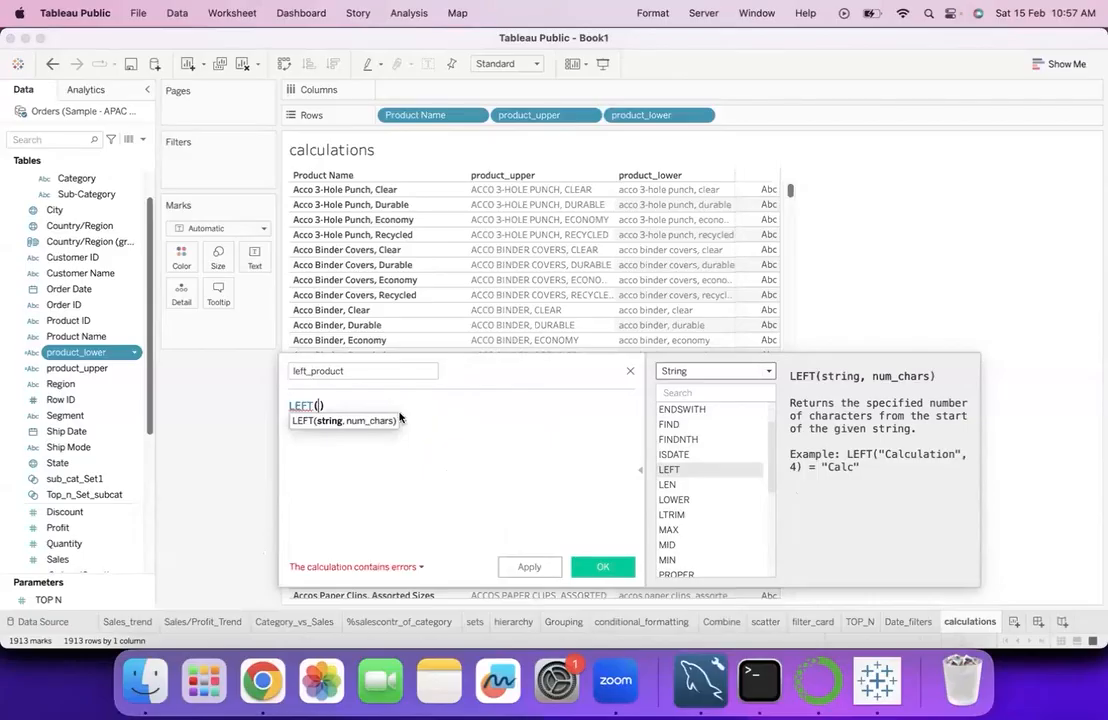
pyautogui.write('prod')
pyautogui.click(402, 436)
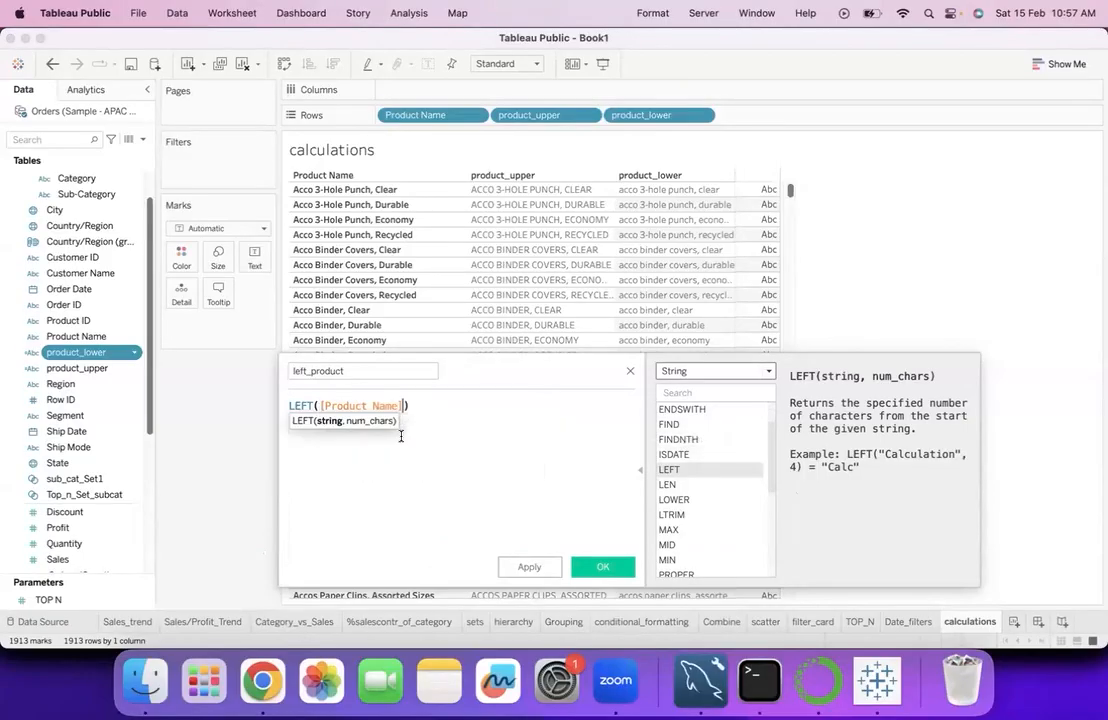
pyautogui.write(',')
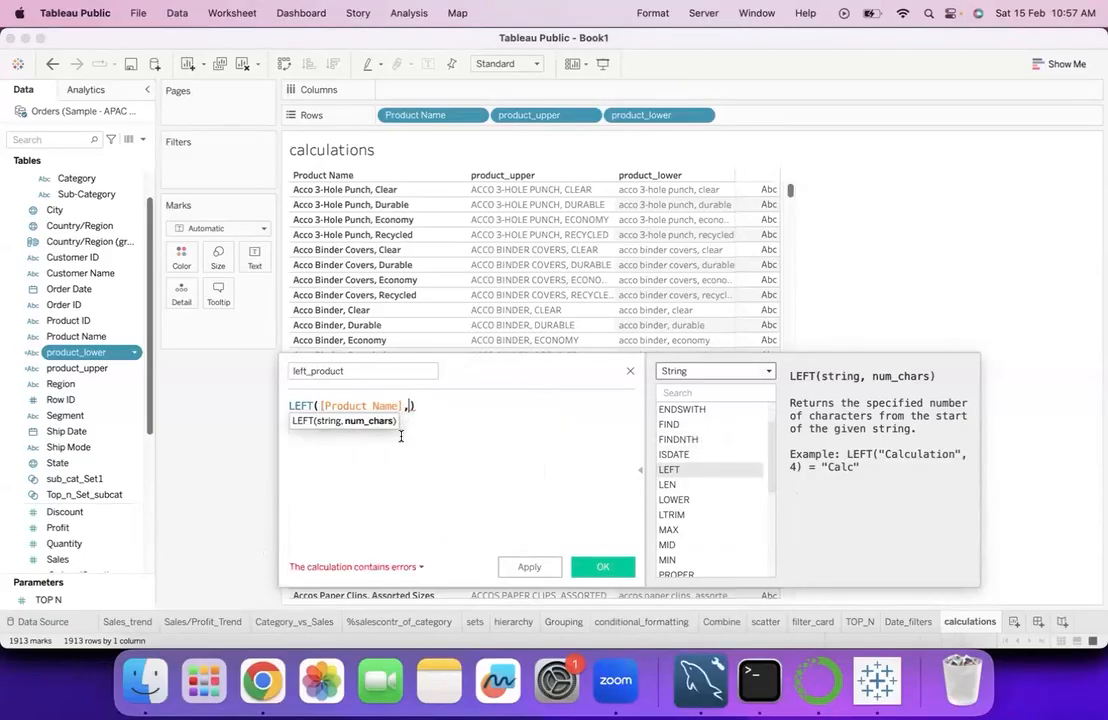
pyautogui.write('12')
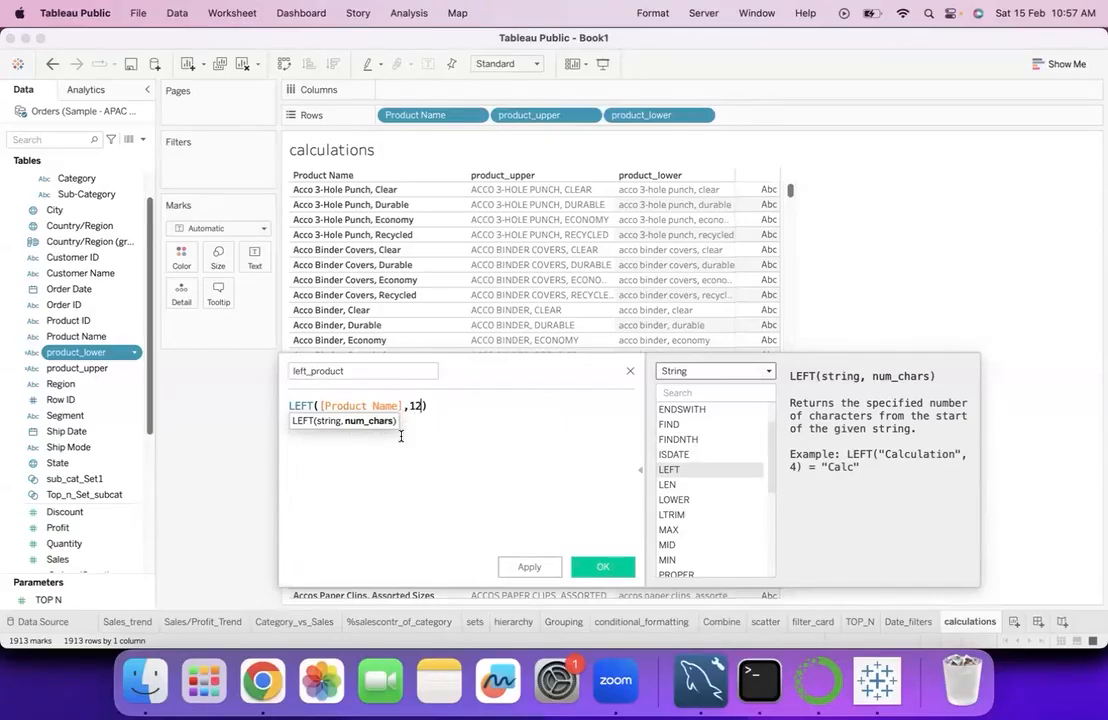
pyautogui.click(603, 566)
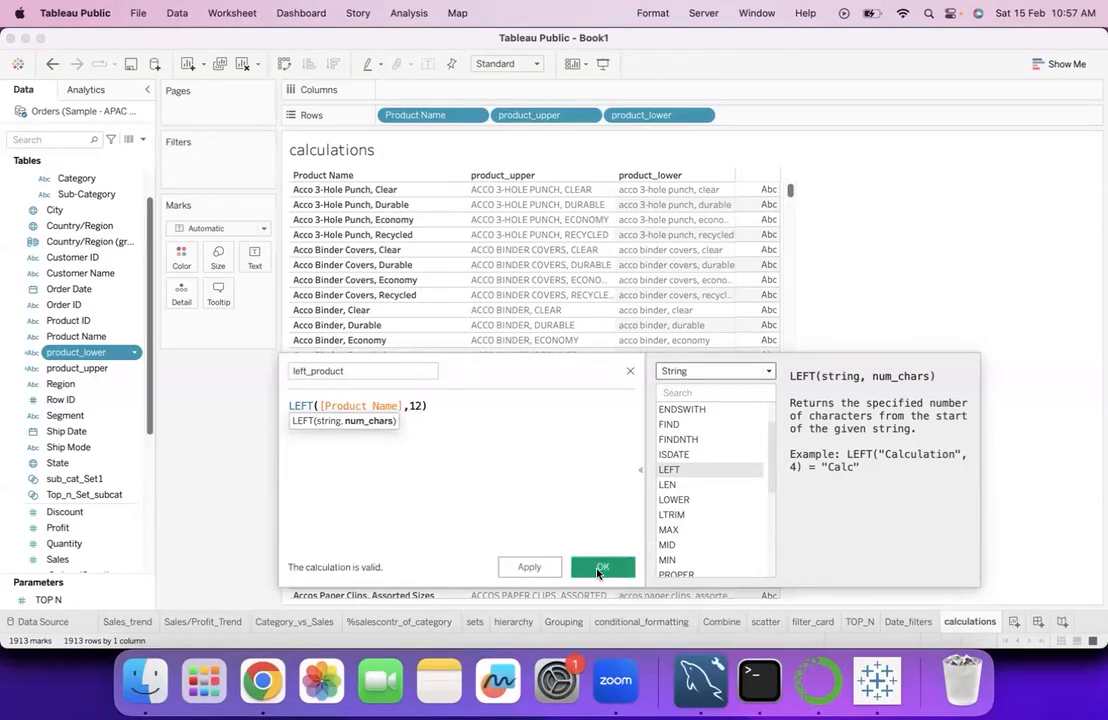
# - Add left_product to the rows between Product Name and product_upper and compare it with the original names
pyautogui.moveTo(72, 288); pyautogui.dragTo(475, 294)
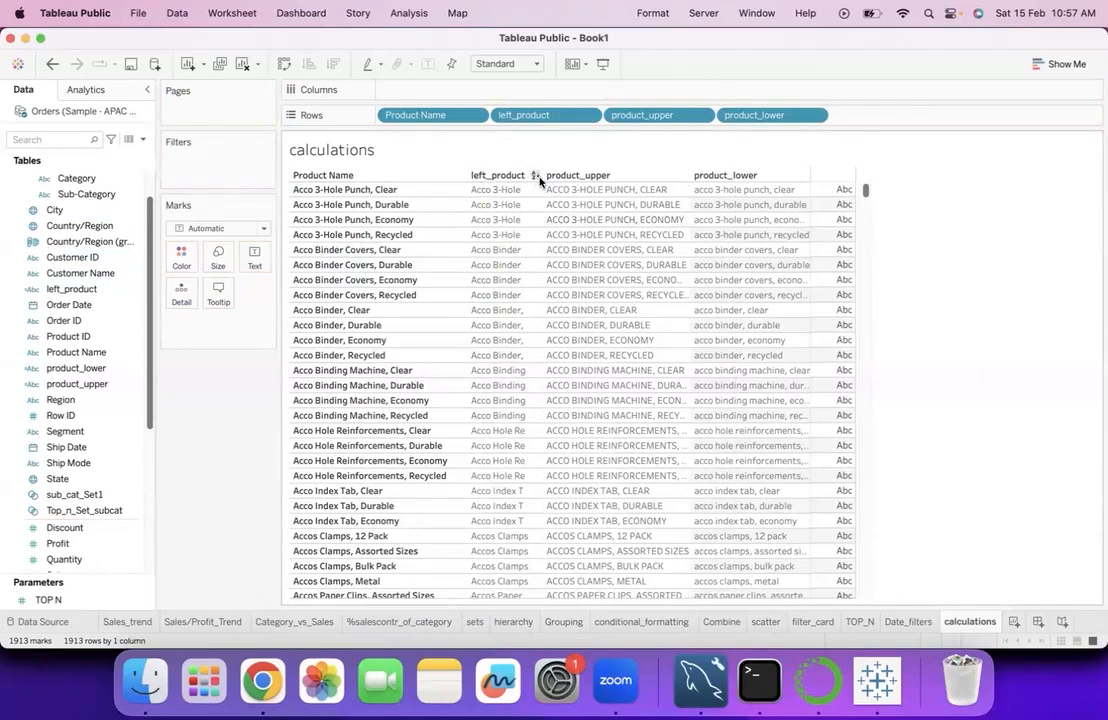
pyautogui.moveTo(541, 190); pyautogui.dragTo(558, 191)
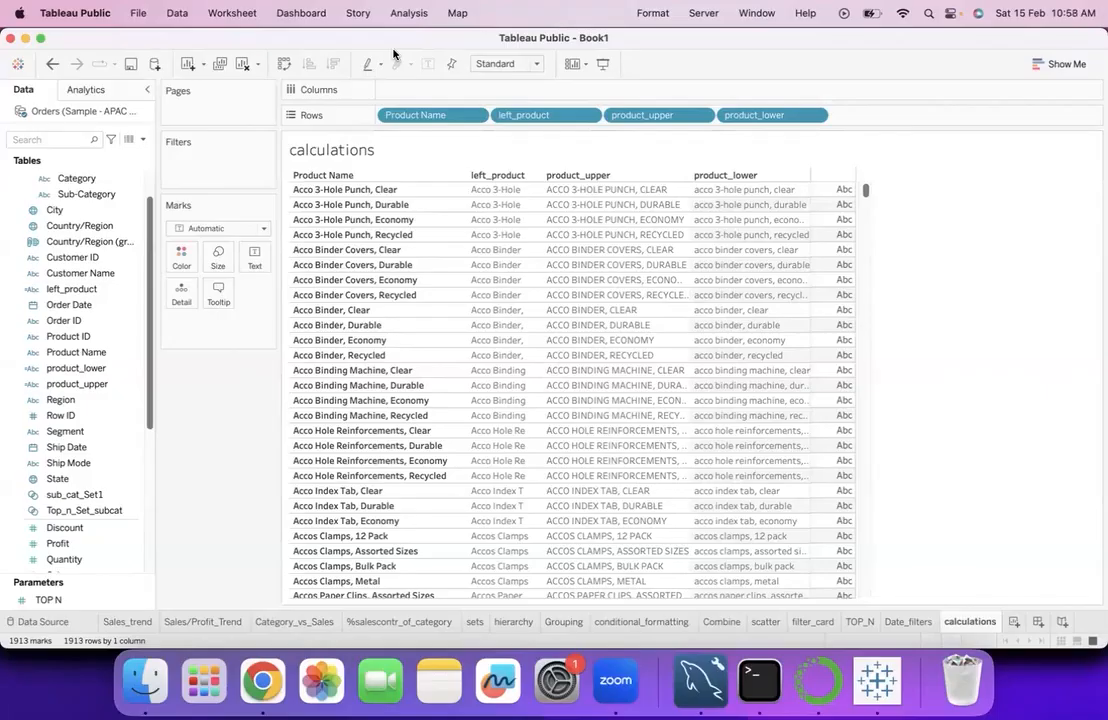
pyautogui.click(76, 352)
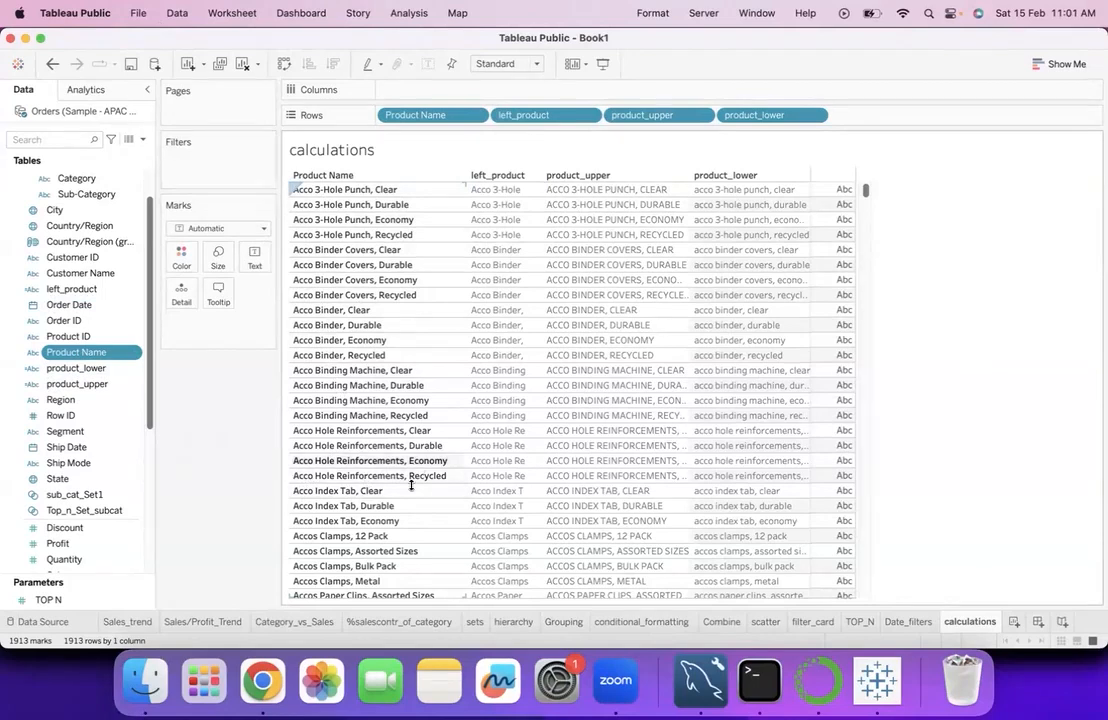
pyautogui.scroll(-5, 433, 514)
pyautogui.scroll(5, 395, 527)
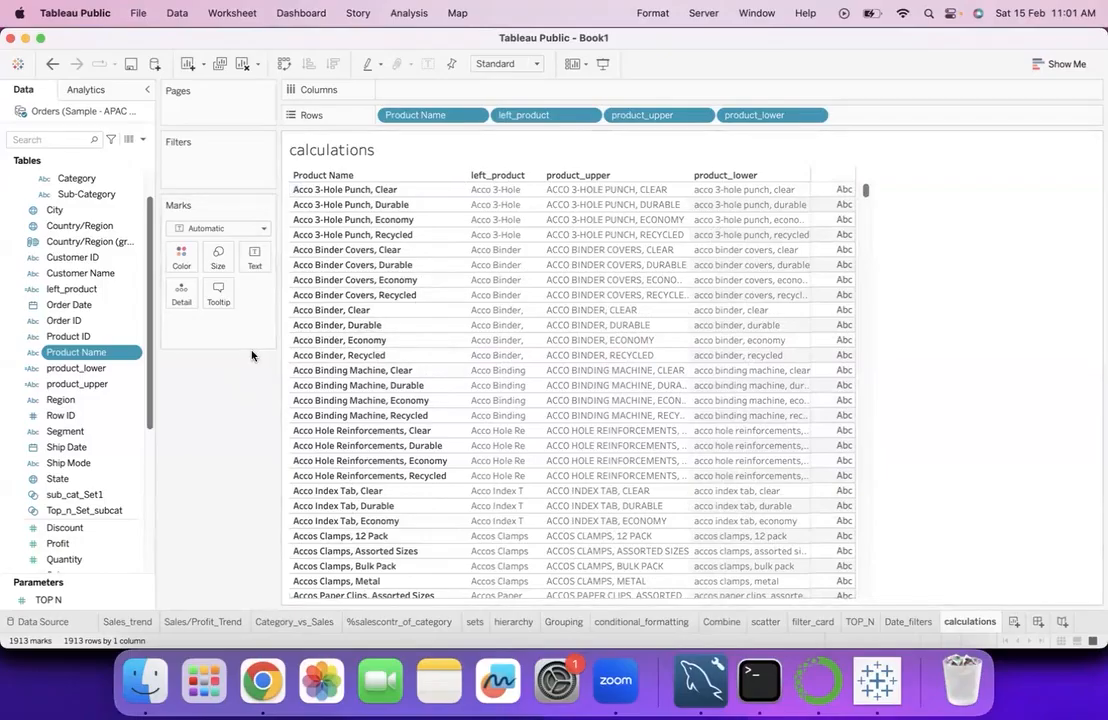
# - Split Product Name automatically with the Split transform and add both resulting fields to the rows after product_lower
pyautogui.click(134, 354)
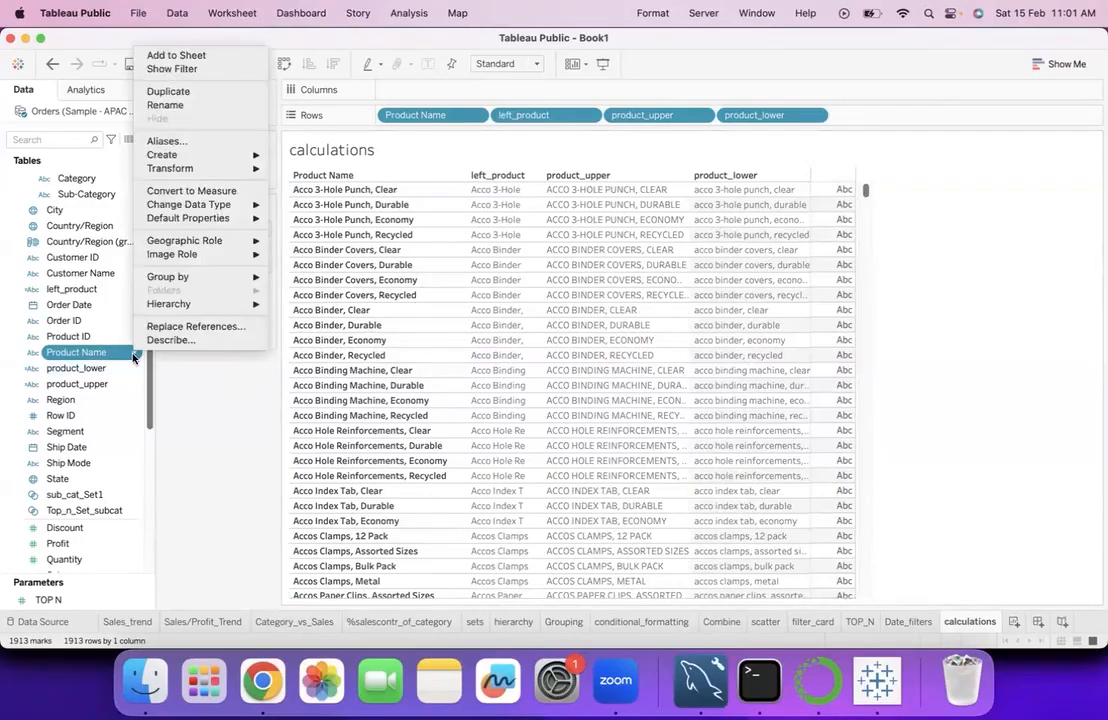
pyautogui.click(200, 383)
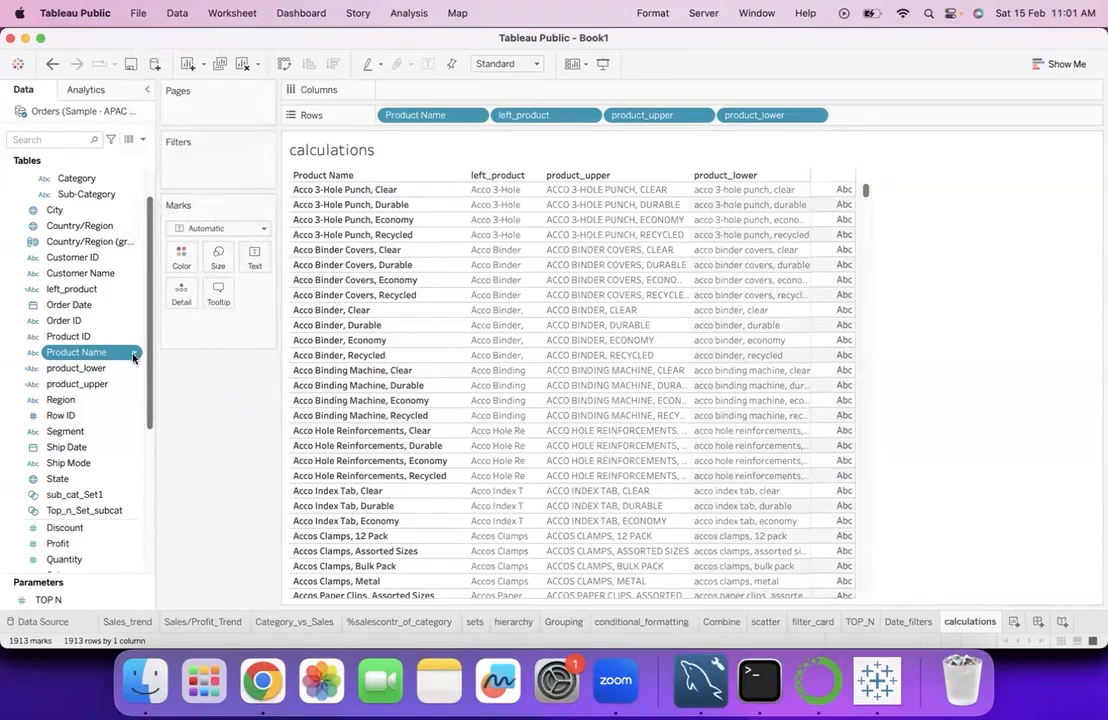
pyautogui.click(134, 355)
pyautogui.moveTo(169, 281)
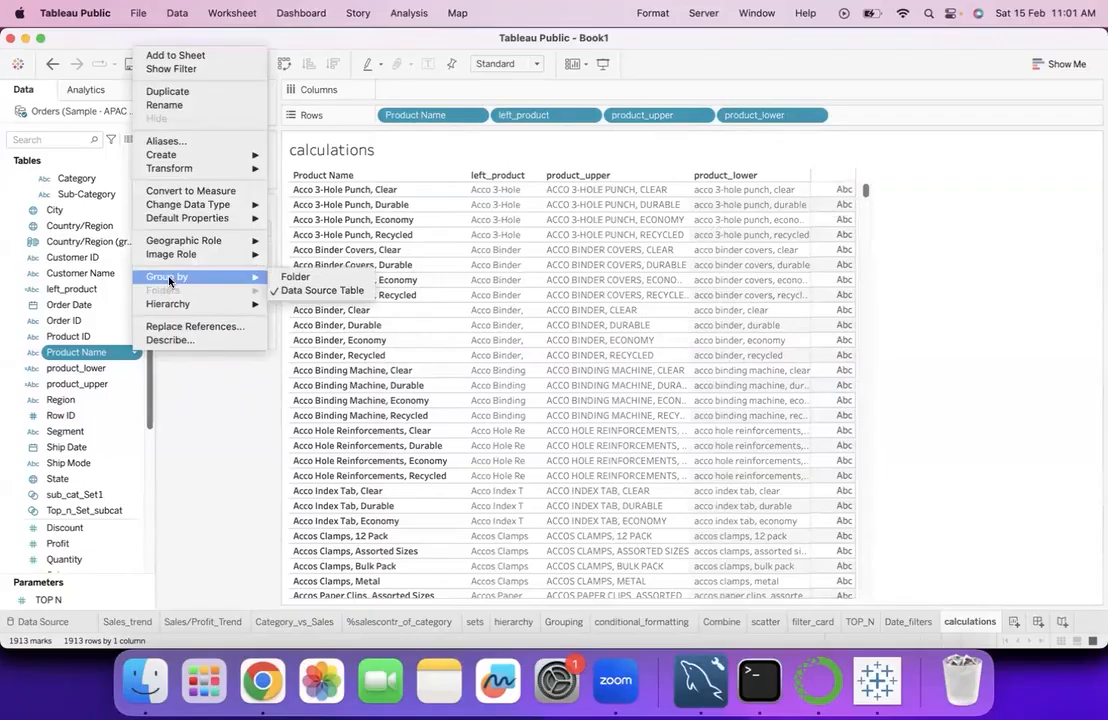
pyautogui.moveTo(206, 170)
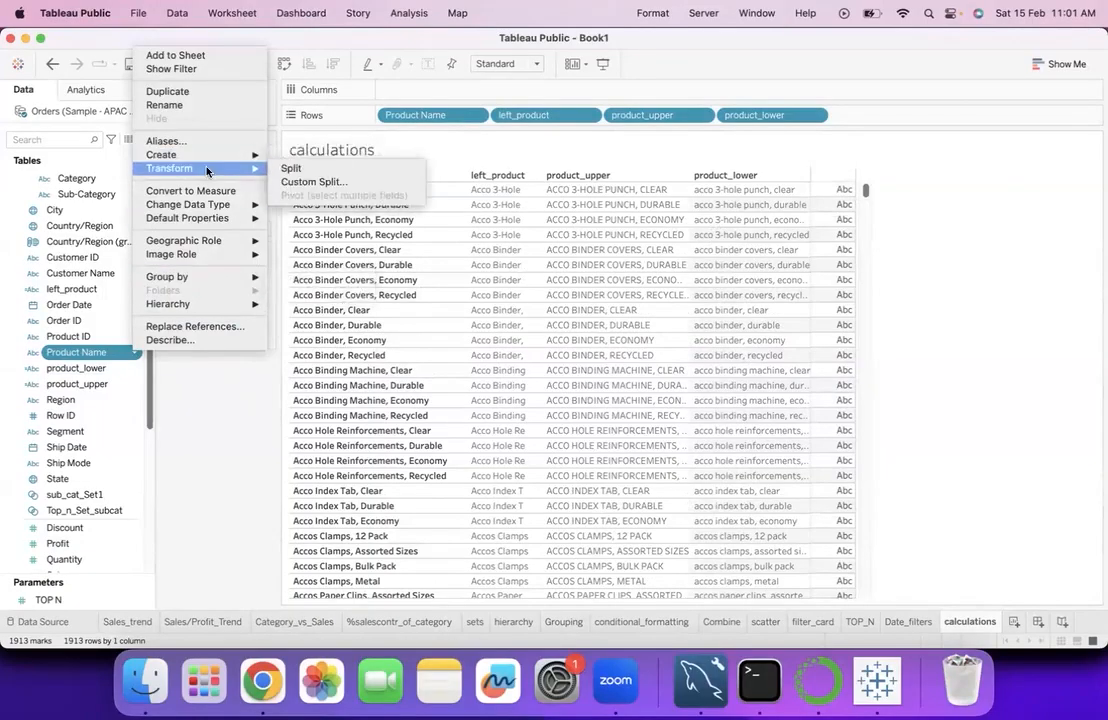
pyautogui.click(298, 169)
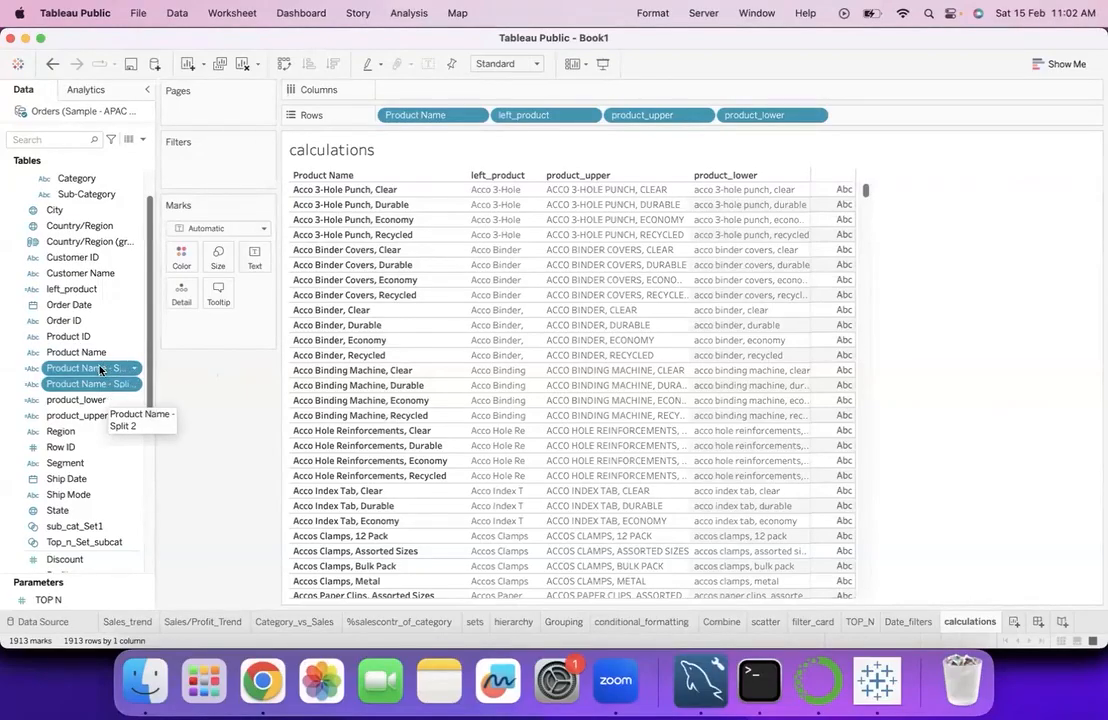
pyautogui.moveTo(114, 368); pyautogui.dragTo(832, 356)
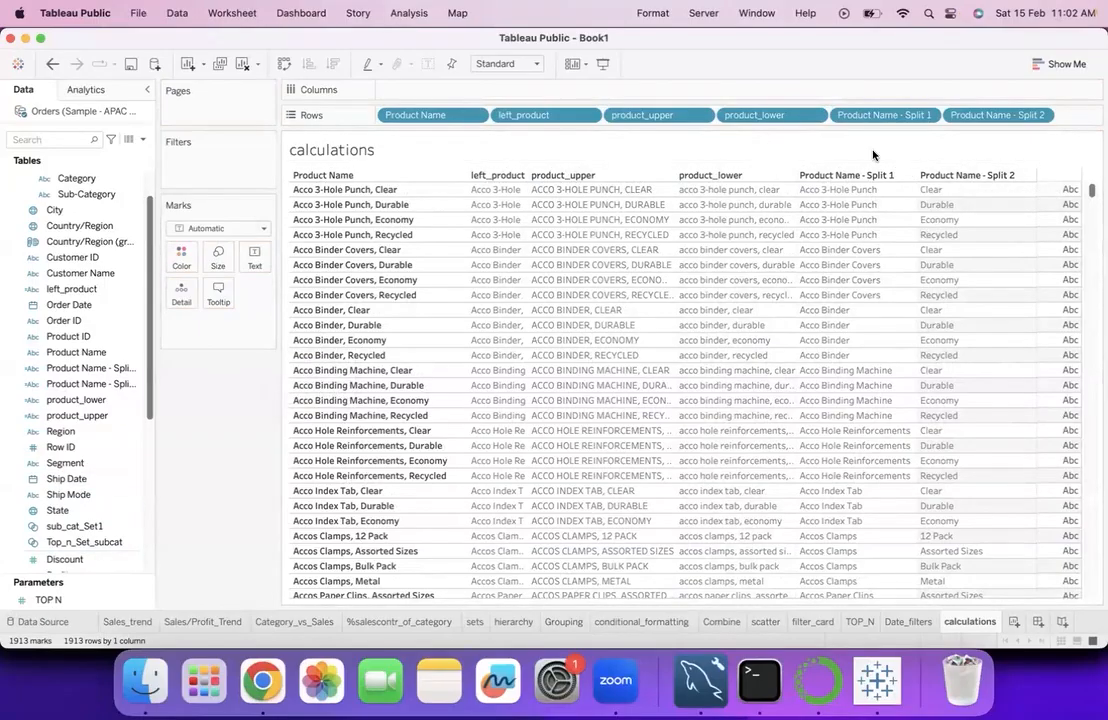
pyautogui.moveTo(883, 183); pyautogui.dragTo(884, 199)
pyautogui.moveTo(372, 179); pyautogui.dragTo(372, 210)
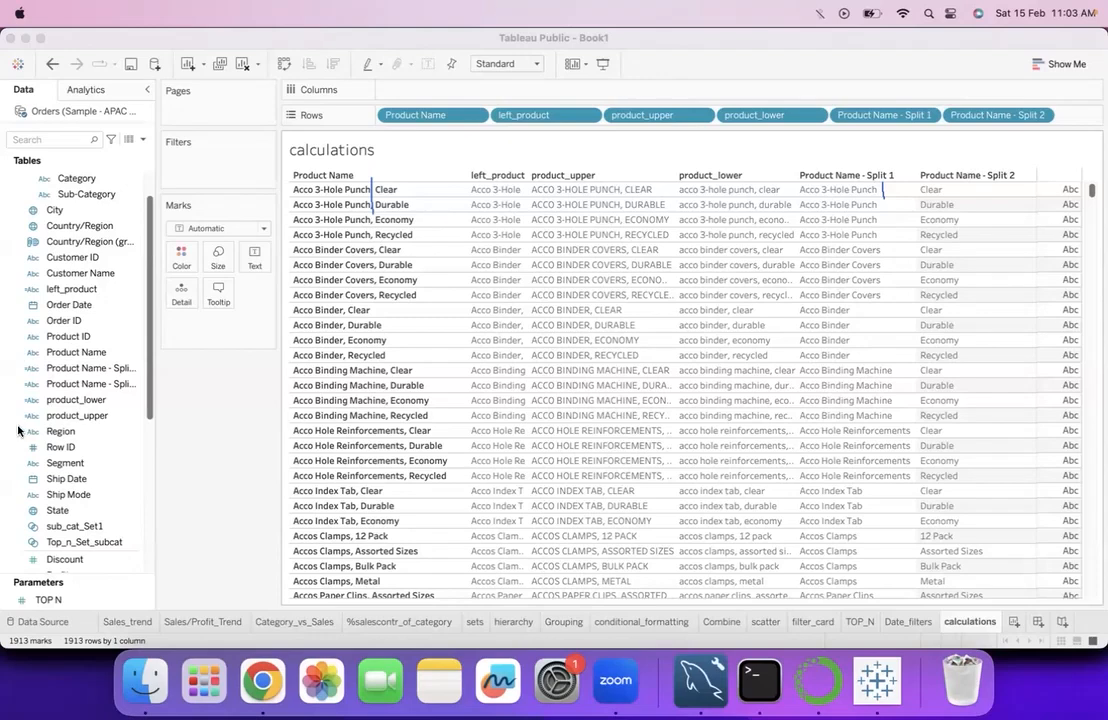
pyautogui.click(57, 432)
pyautogui.click(170, 565)
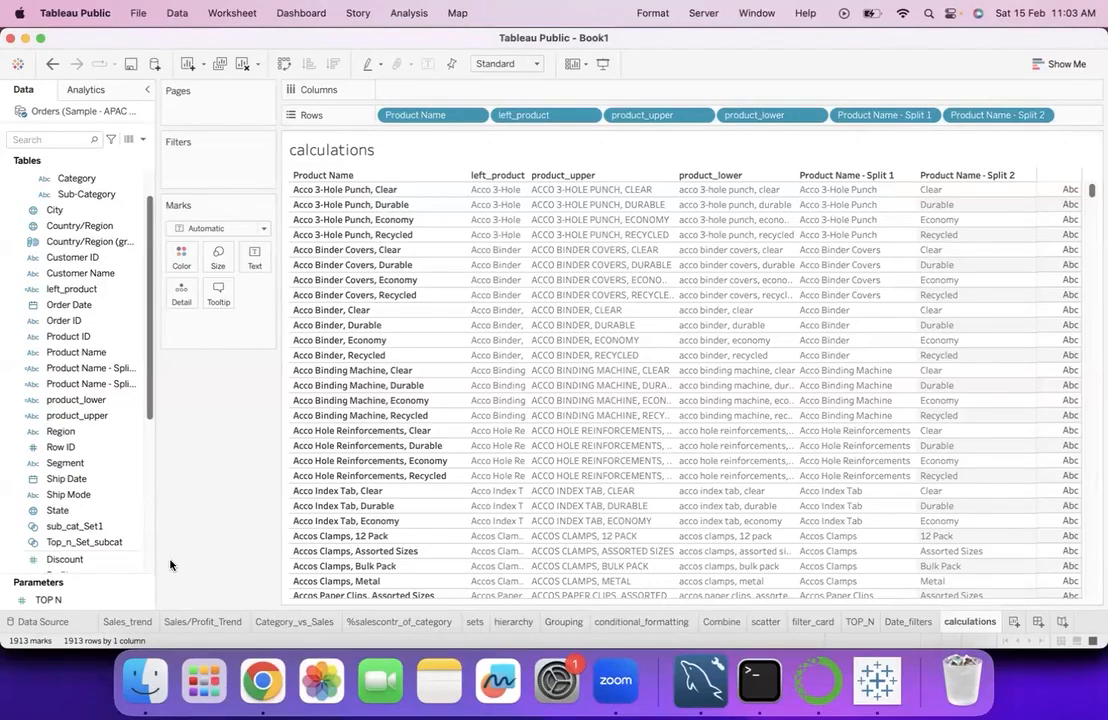
# - Remove both Product Name split fields from the rows and delete them from the data source's field list
pyautogui.rightClick(133, 370)
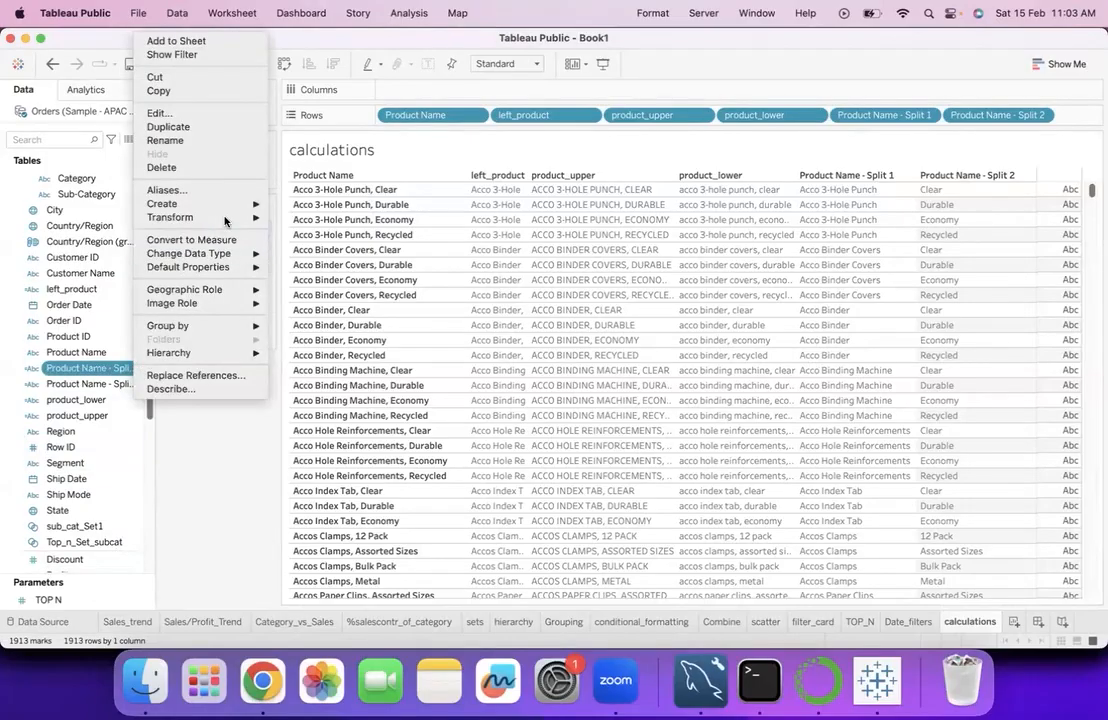
pyautogui.moveTo(190, 217)
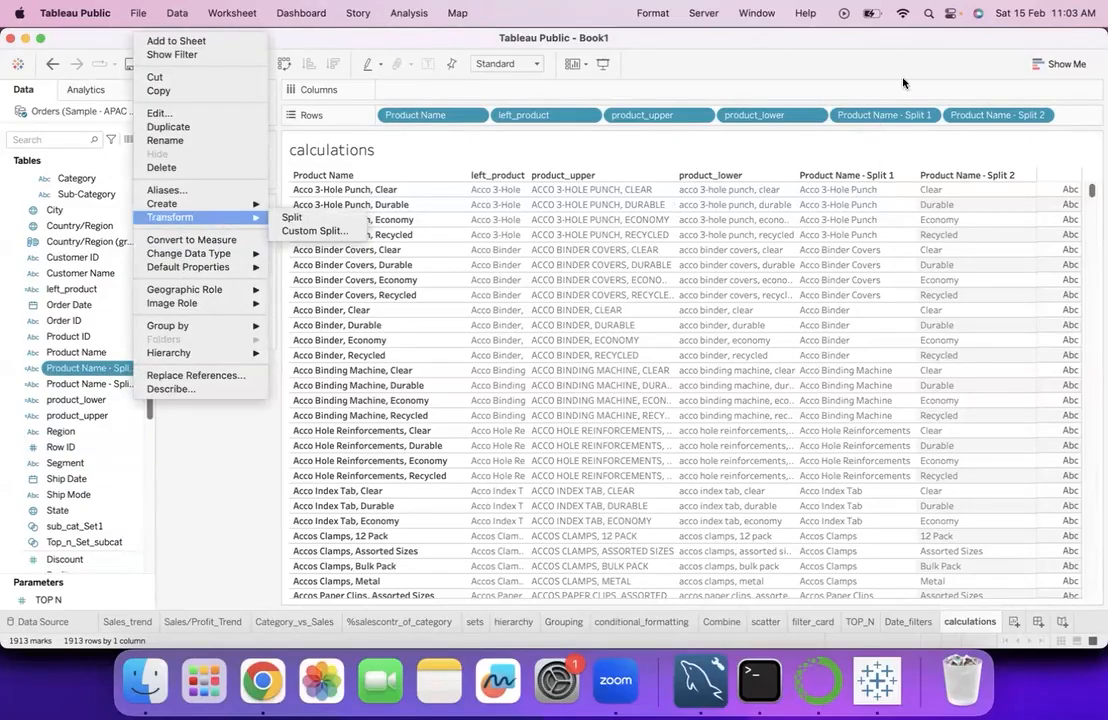
pyautogui.click(930, 218)
pyautogui.moveTo(852, 115); pyautogui.dragTo(809, 240)
pyautogui.moveTo(884, 115); pyautogui.dragTo(150, 340)
pyautogui.moveTo(890, 116); pyautogui.dragTo(124, 369)
pyautogui.rightClick(124, 369)
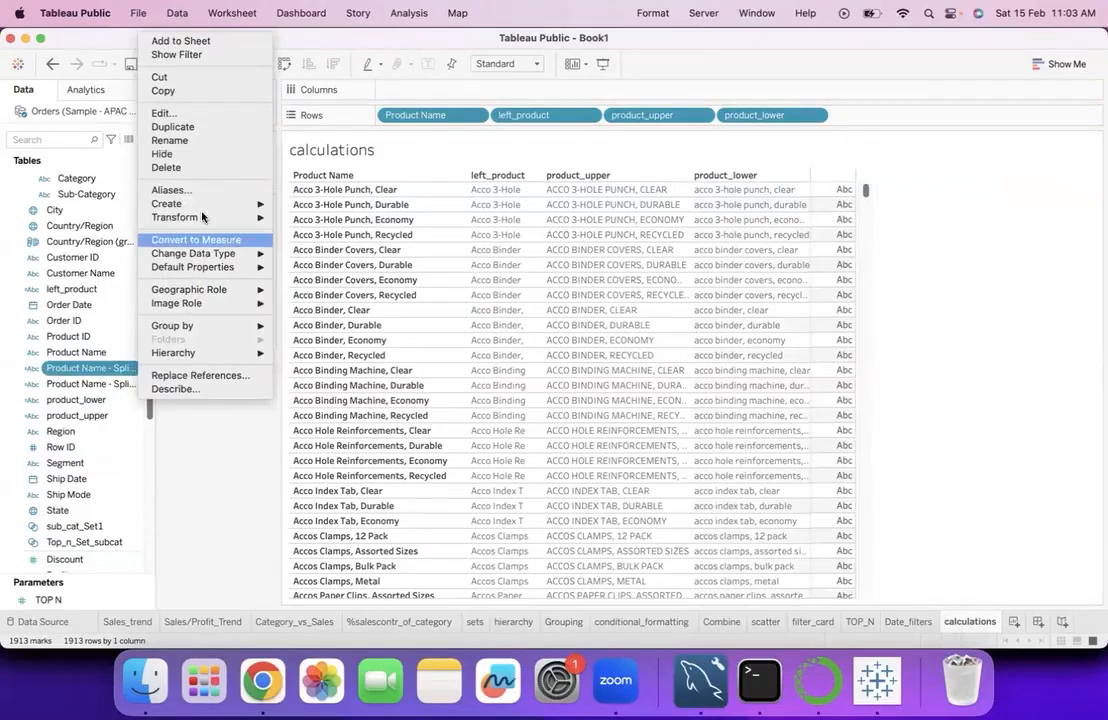
pyautogui.click(193, 168)
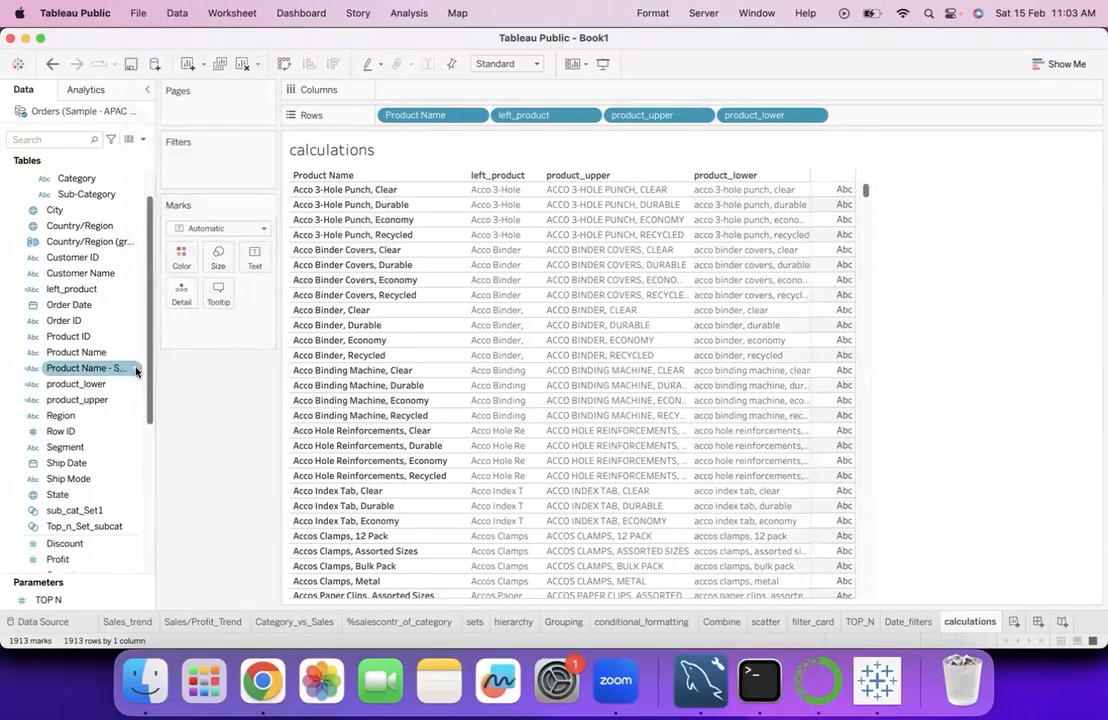
pyautogui.rightClick(136, 370)
pyautogui.click(160, 167)
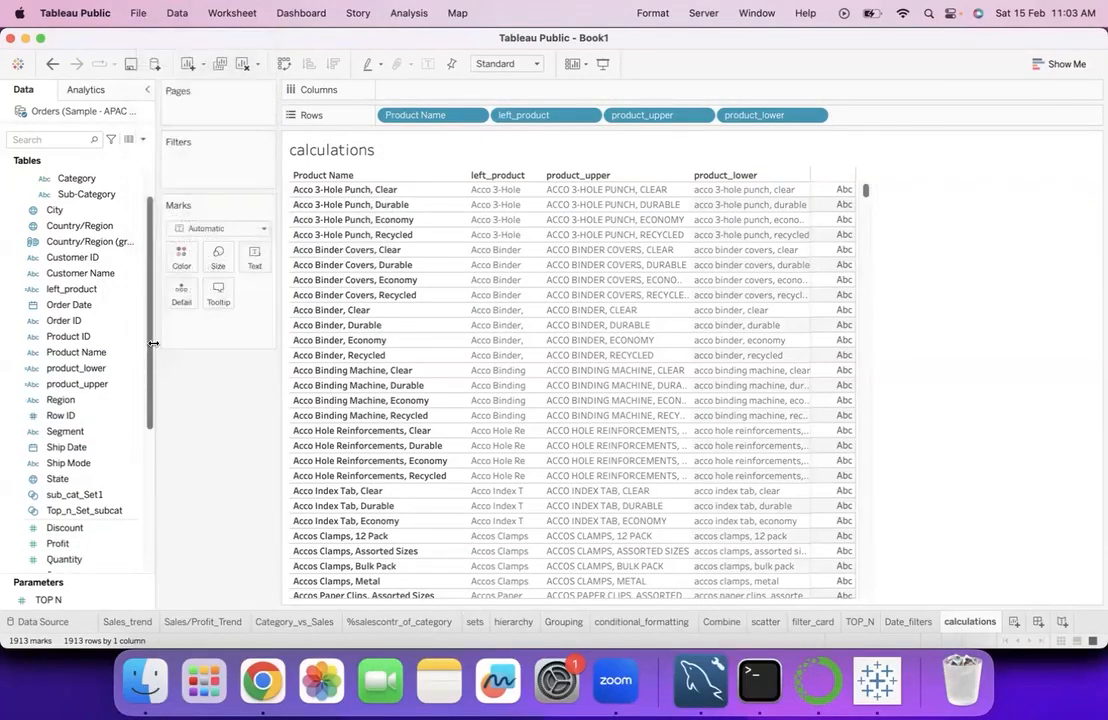
# - Custom-split Product Name at the space separator, splitting off the first 1 column, and add the resulting field to the rows after product_lower
pyautogui.rightClick(133, 355)
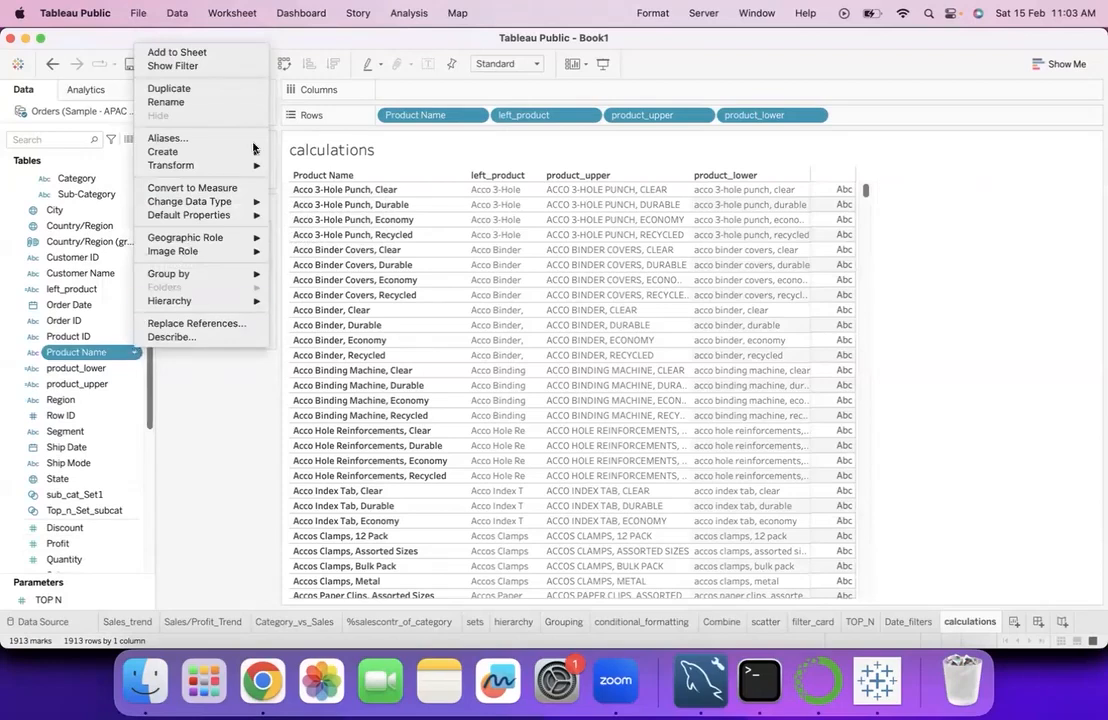
pyautogui.moveTo(240, 165)
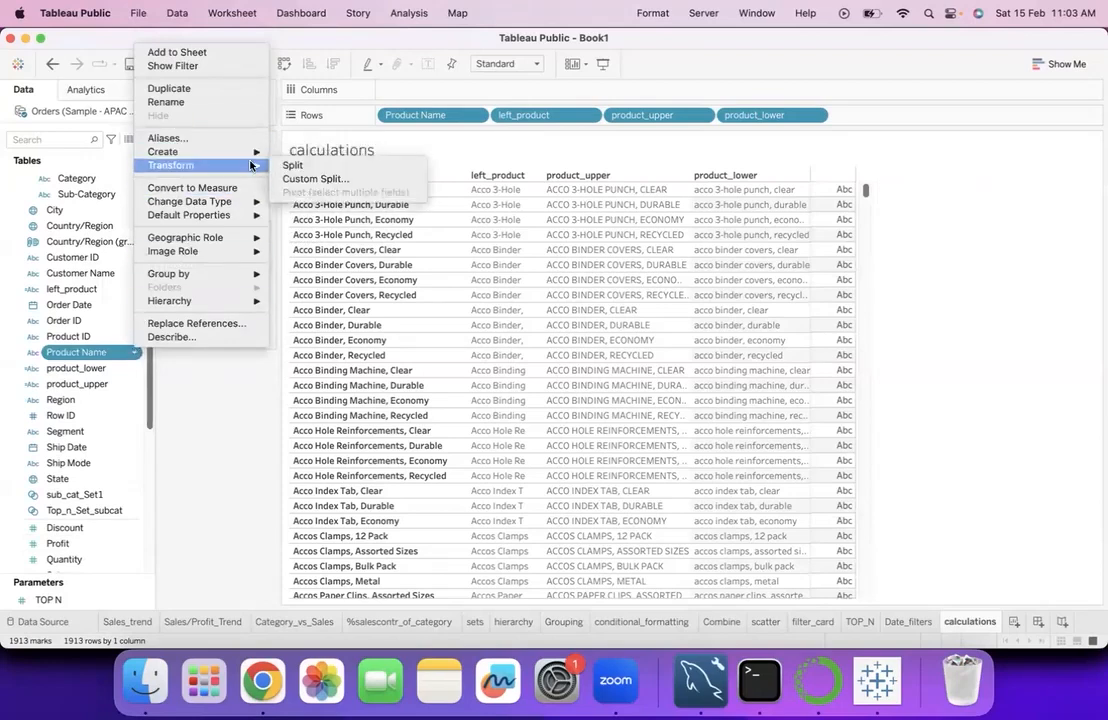
pyautogui.click(300, 180)
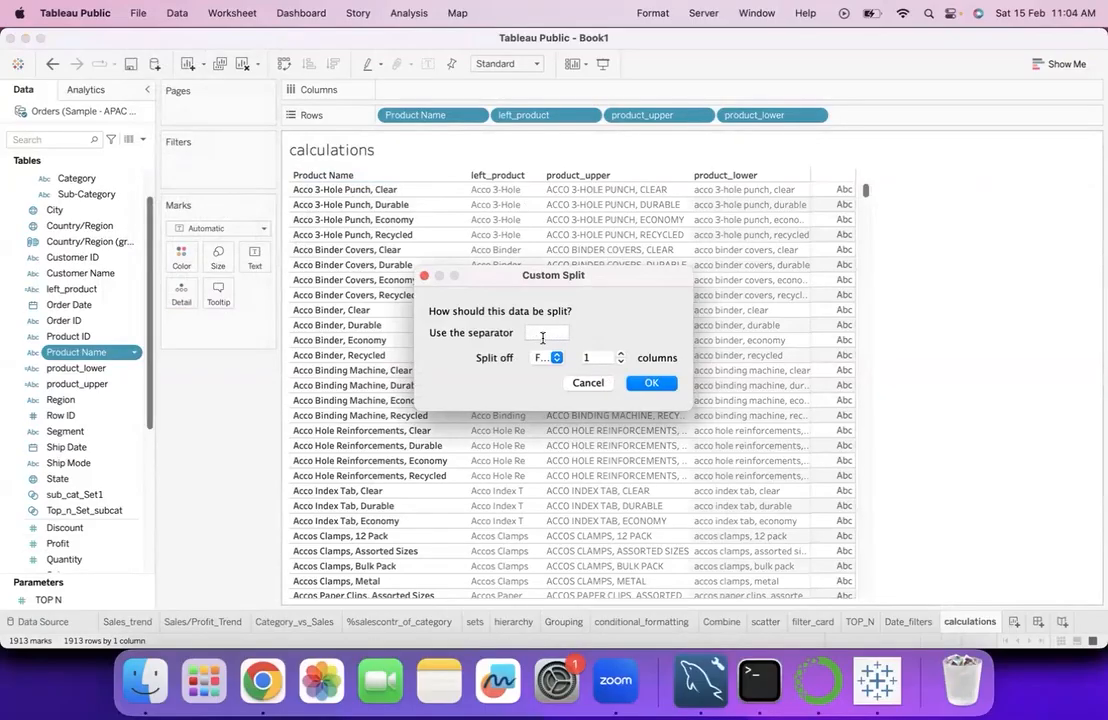
pyautogui.click(553, 358)
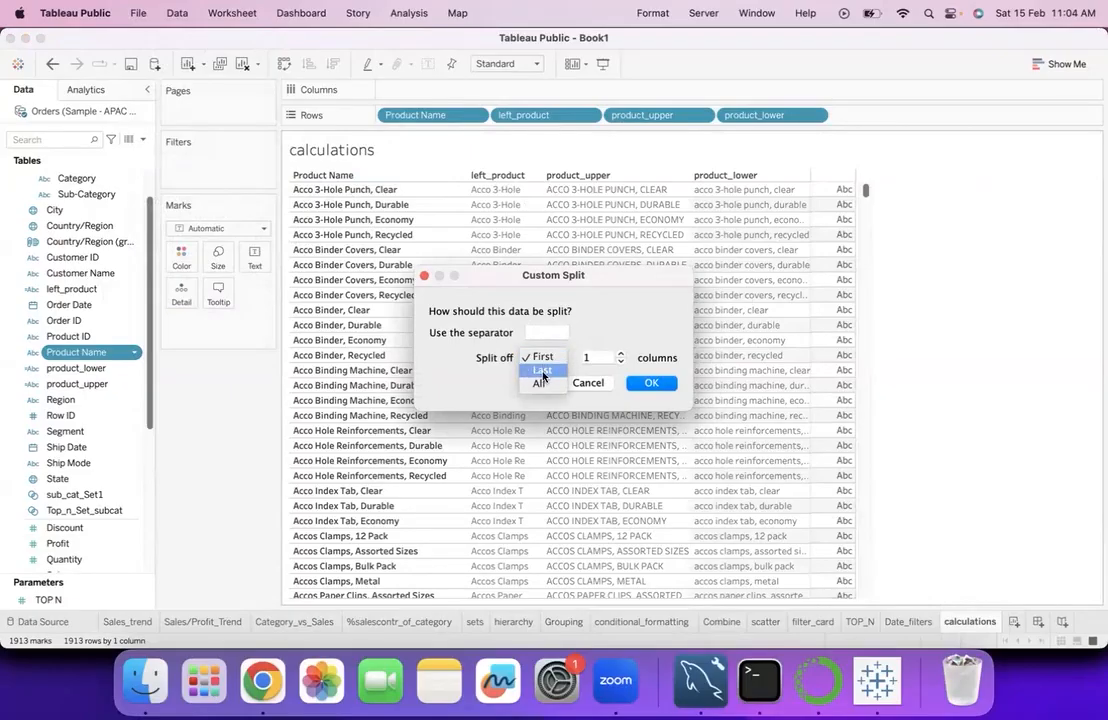
pyautogui.click(548, 358)
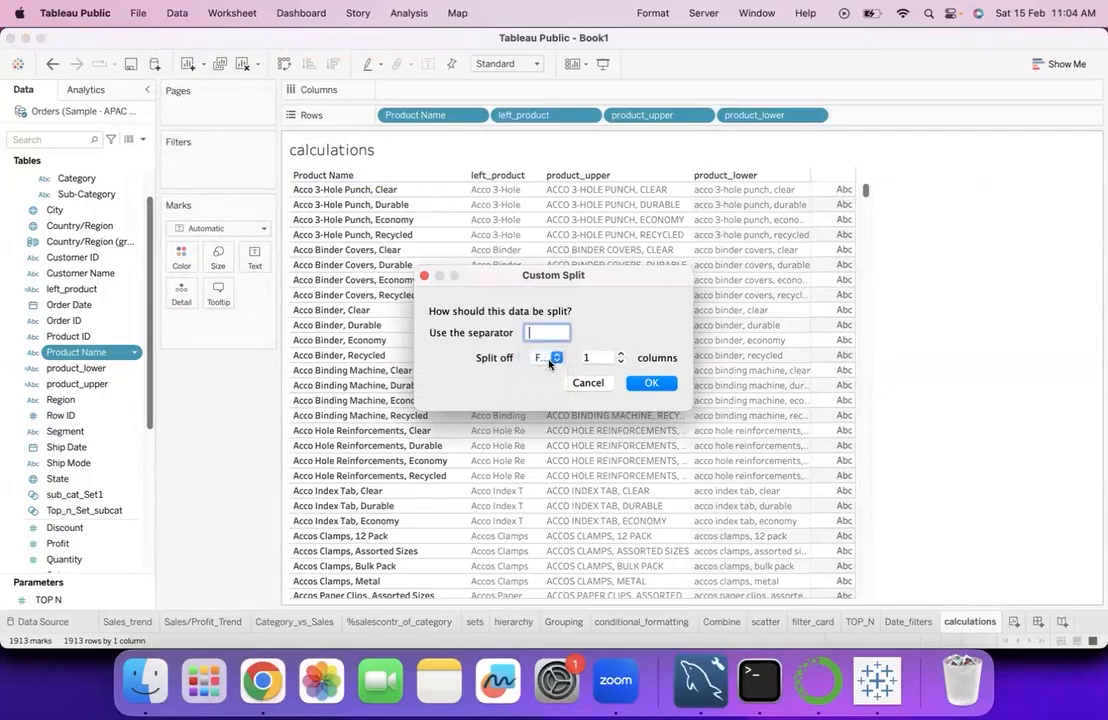
pyautogui.click(653, 383)
pyautogui.moveTo(125, 375); pyautogui.dragTo(852, 257)
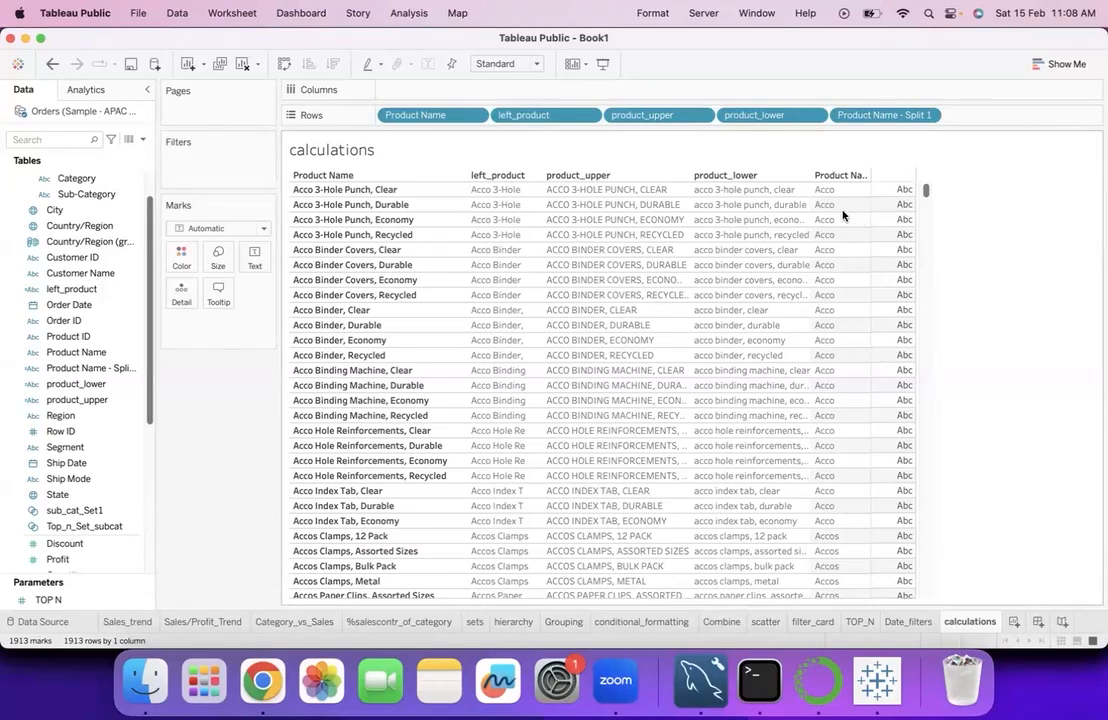
# - Clear the calculations worksheet and delete the Product Name split, product_lower and product_upper fields from the data source
pyautogui.click(243, 64)
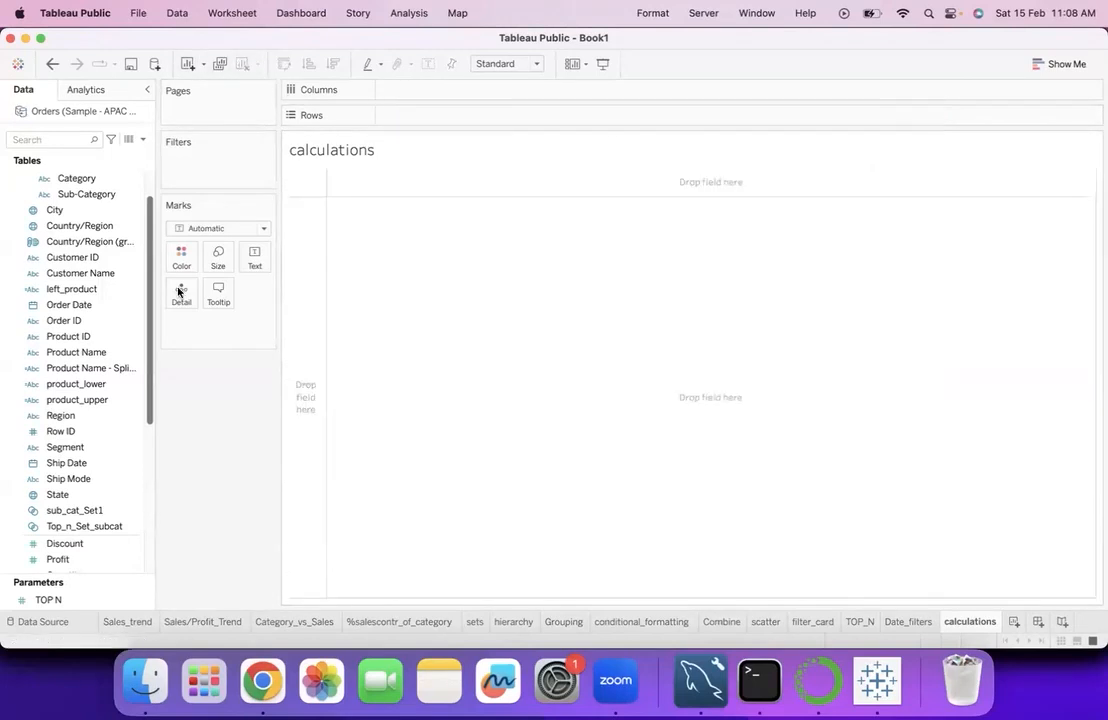
pyautogui.rightClick(136, 370)
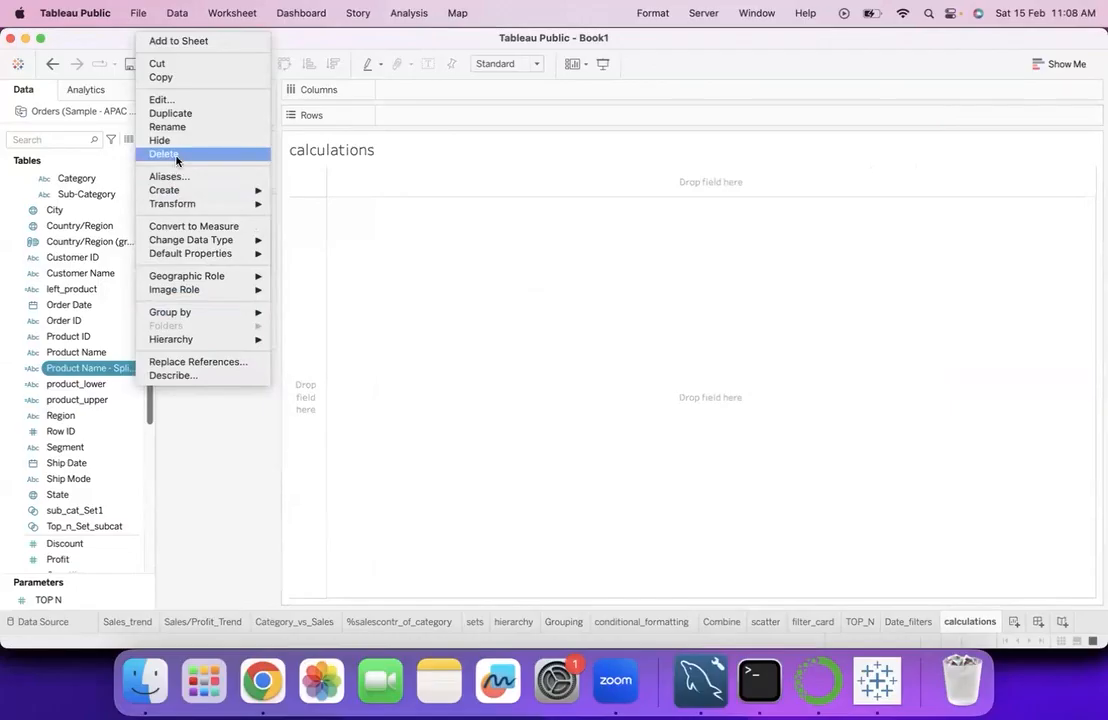
pyautogui.click(175, 157)
pyautogui.rightClick(138, 370)
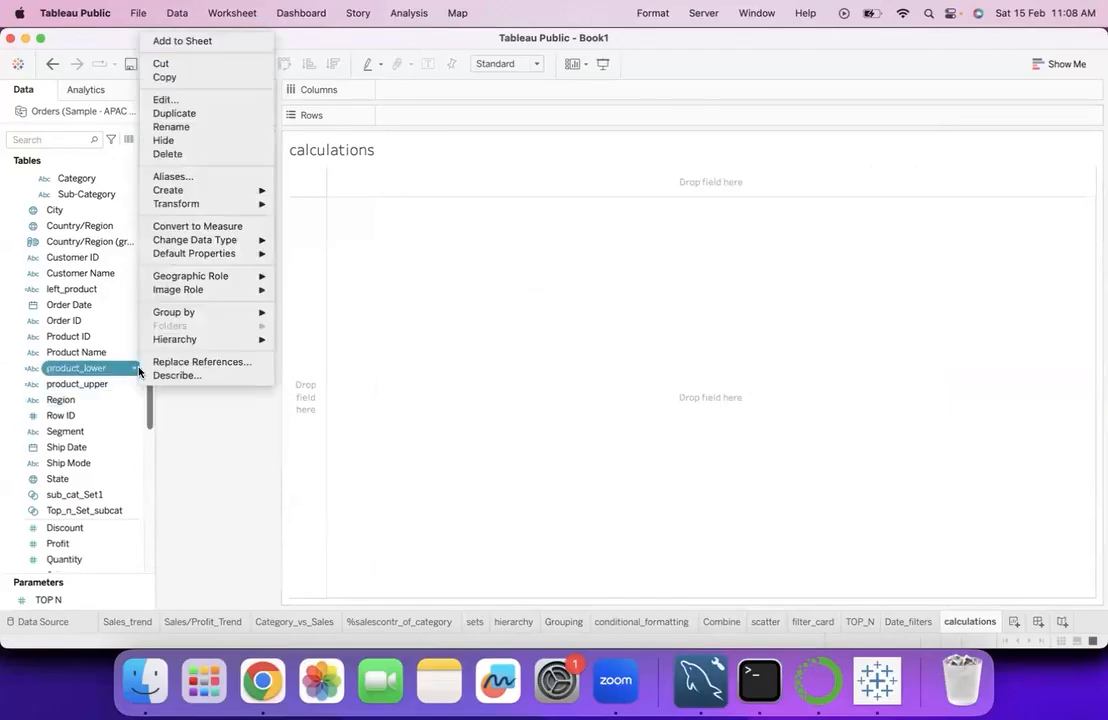
pyautogui.click(165, 153)
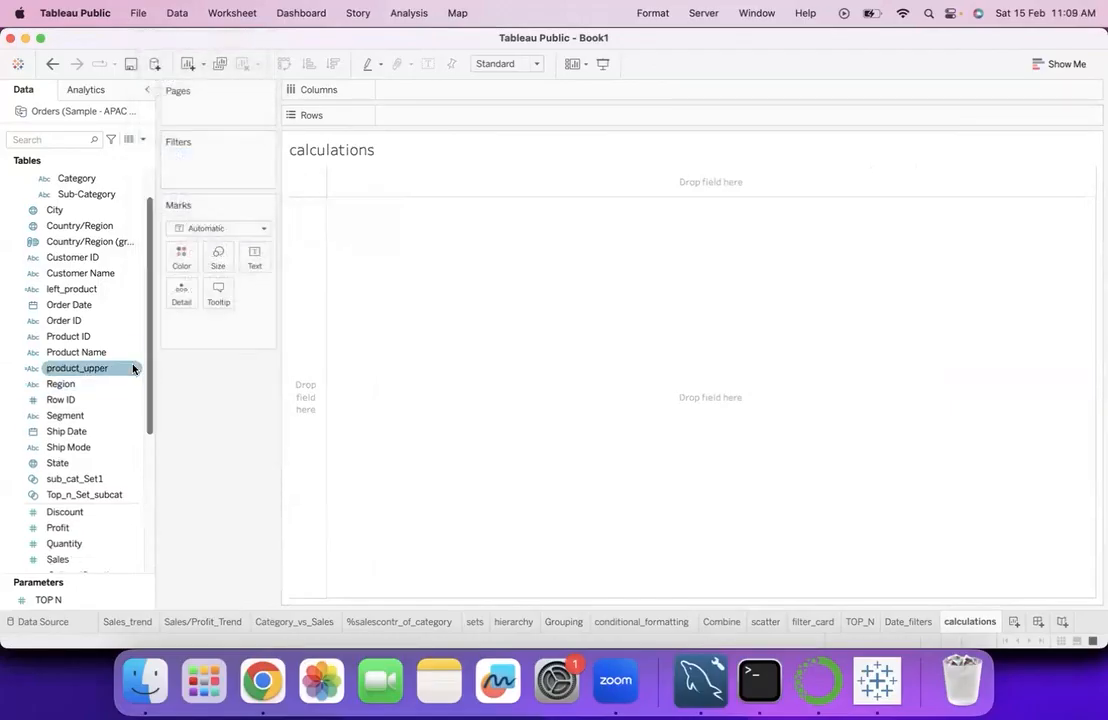
pyautogui.rightClick(134, 368)
pyautogui.click(161, 153)
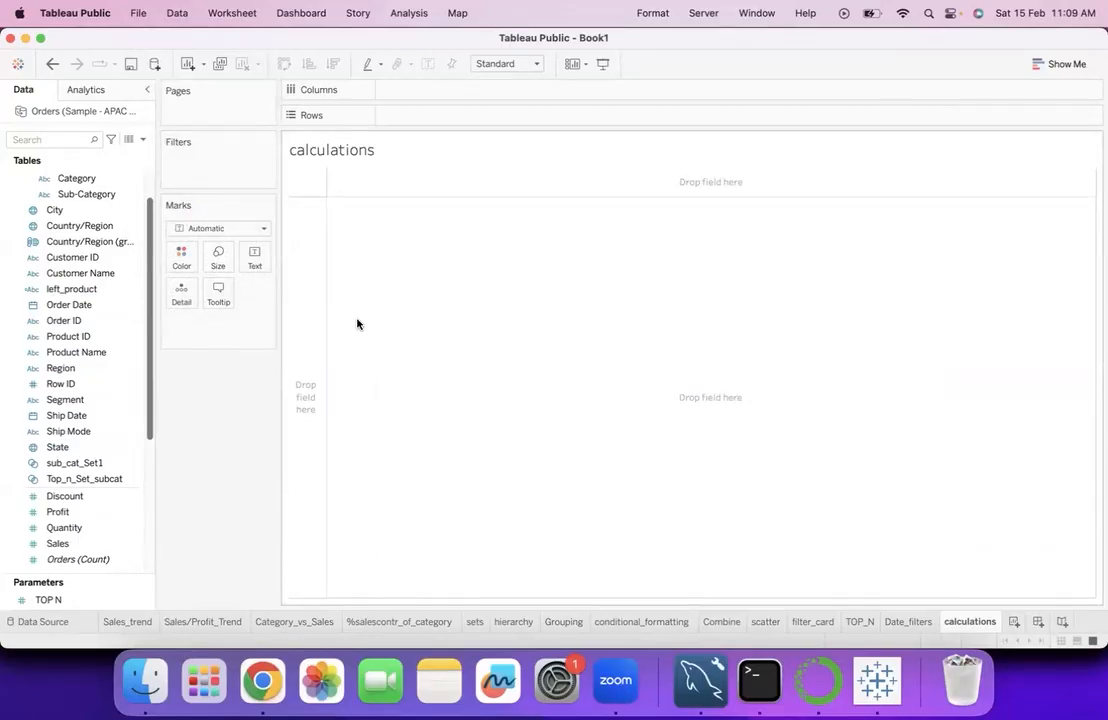
# - Build a text table with Category in the rows and Sales as the displayed values
pyautogui.click(80, 179)
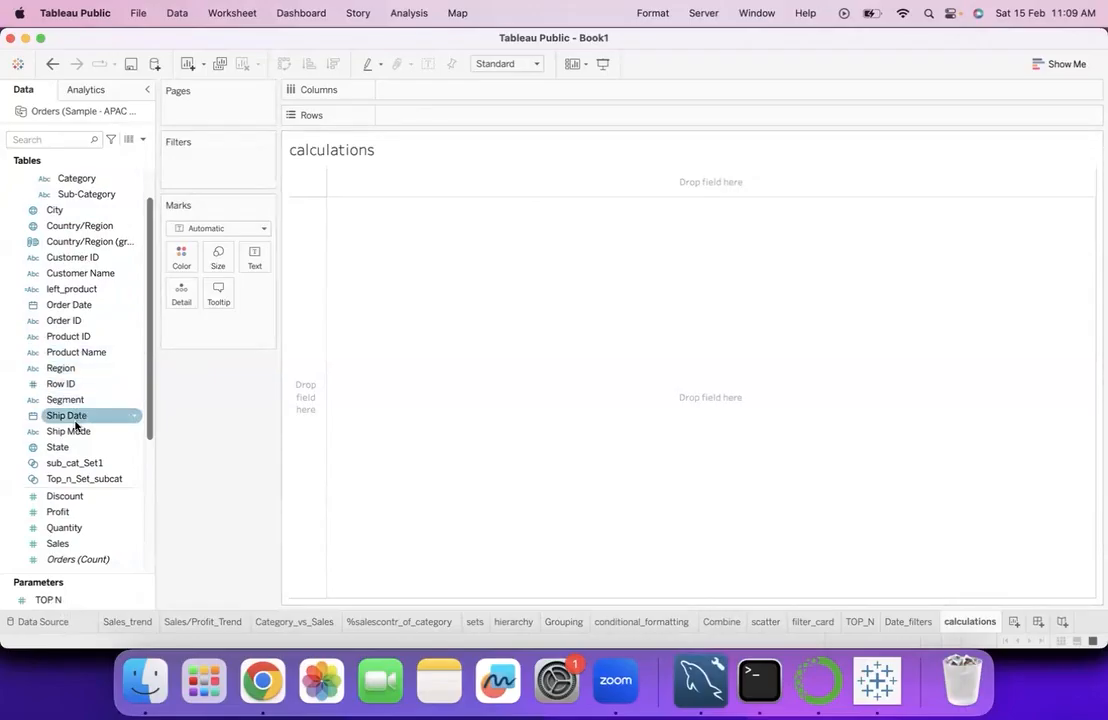
pyautogui.scroll(-3, 85, 430)
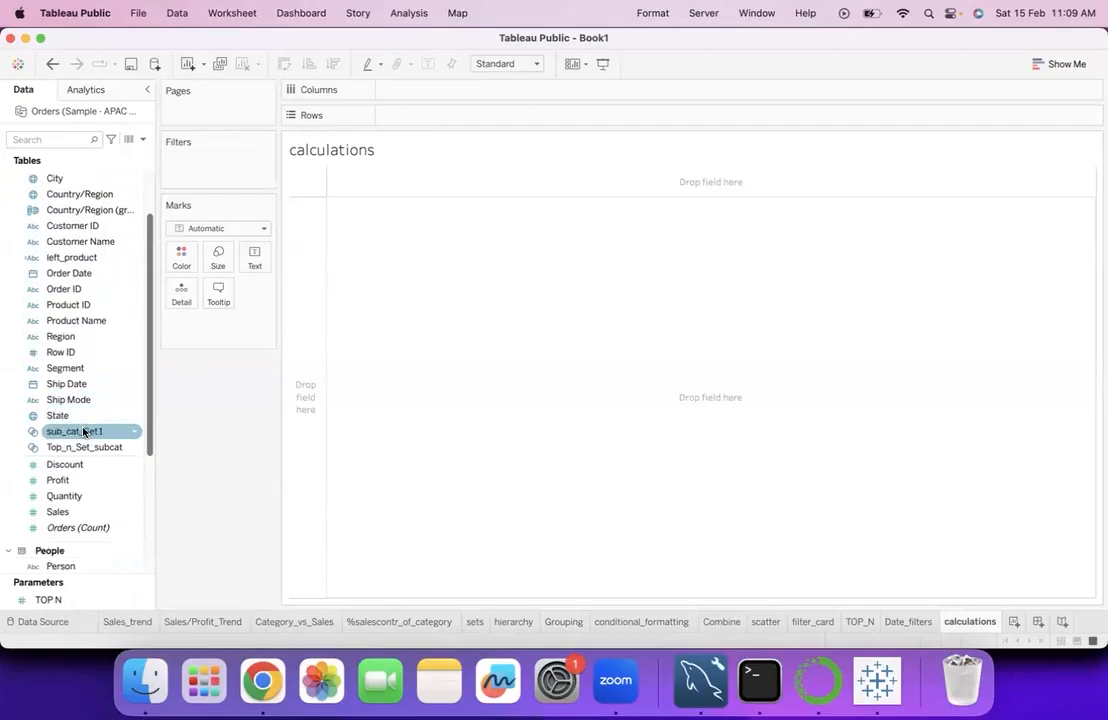
pyautogui.scroll(5, 84, 432)
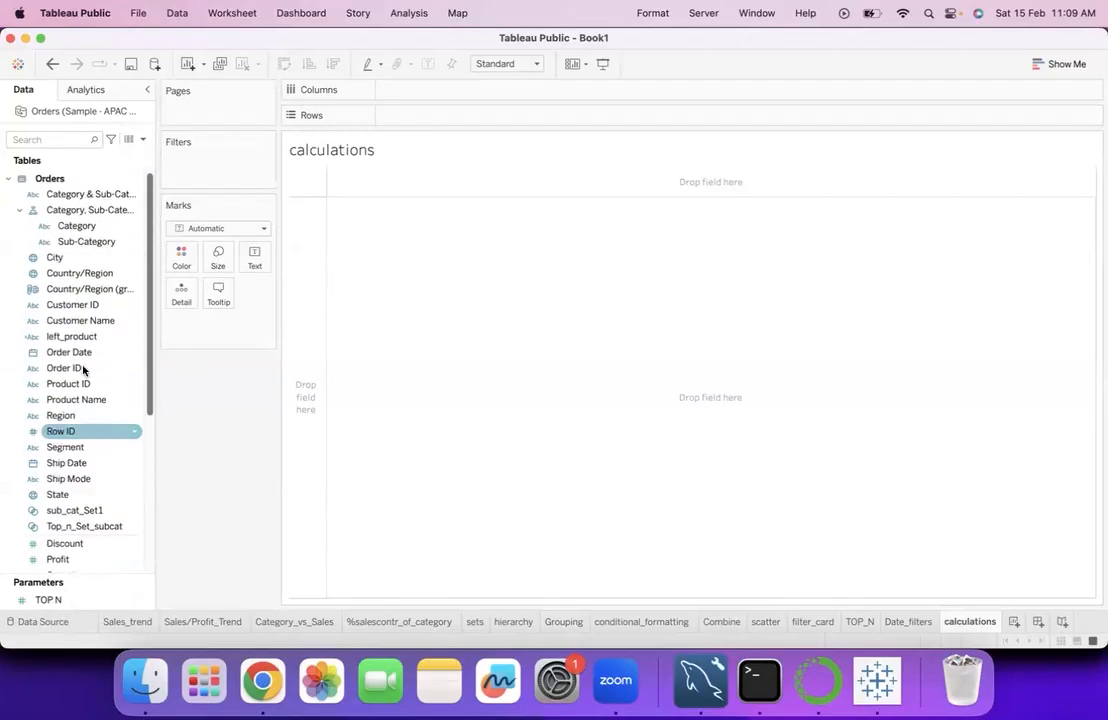
pyautogui.doubleClick(85, 230)
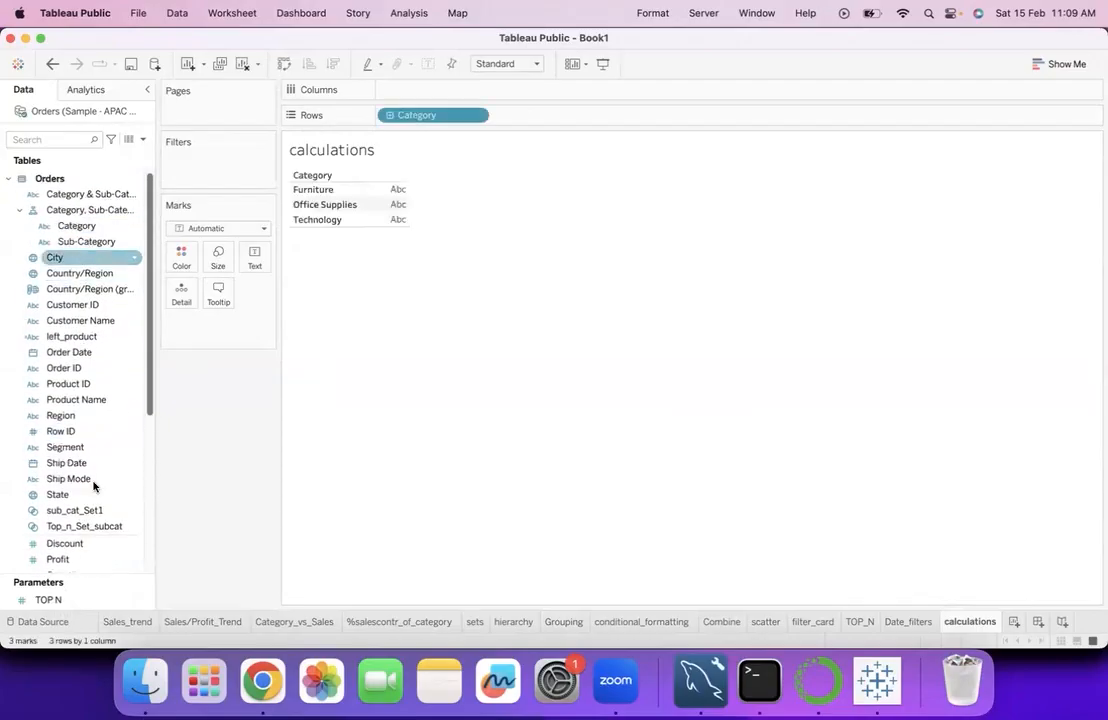
pyautogui.scroll(-6, 94, 486)
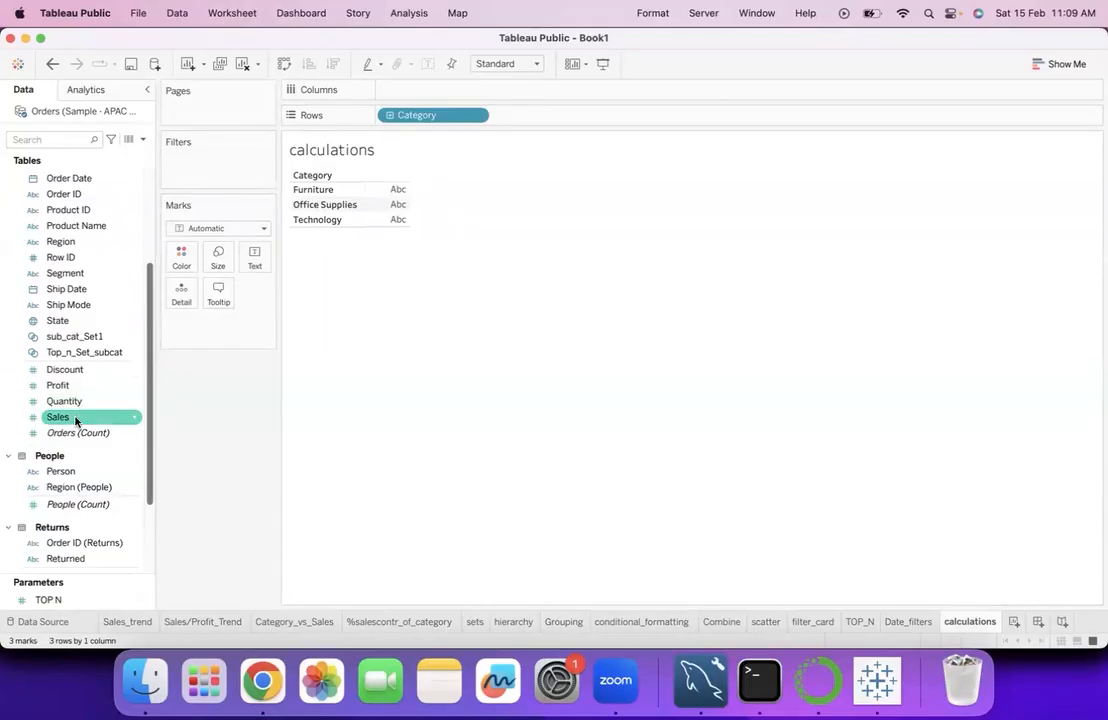
pyautogui.doubleClick(75, 418)
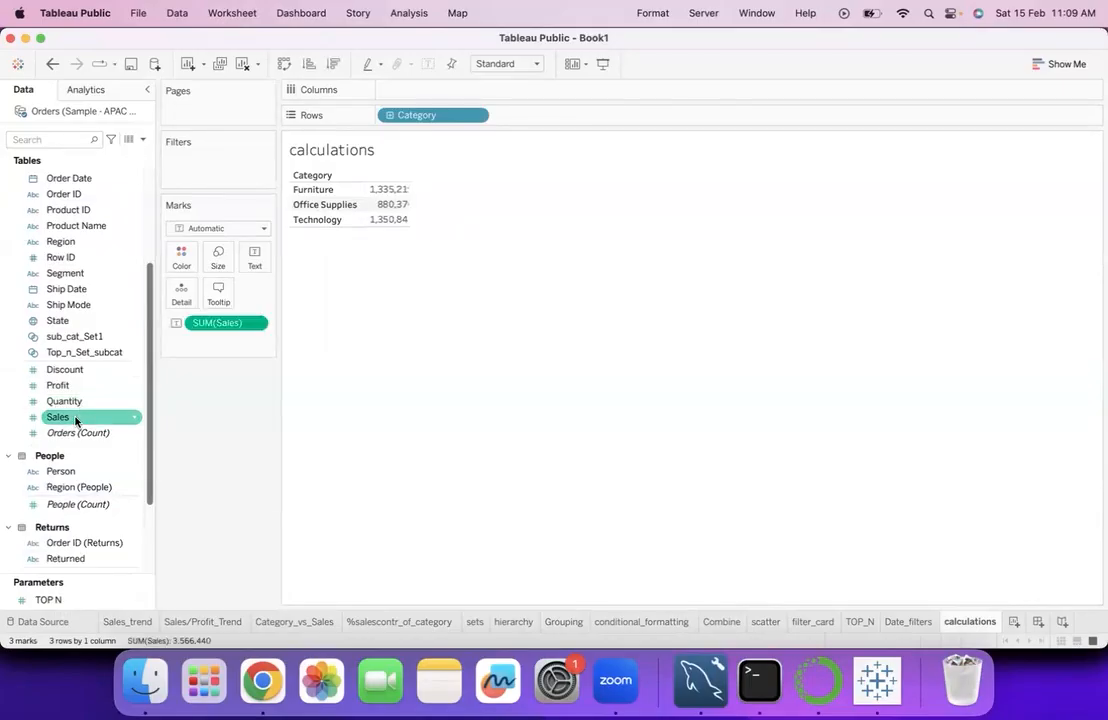
# - Convert the Category sales table into a horizontal bar chart and swap its rows and columns
pyautogui.click(1055, 65)
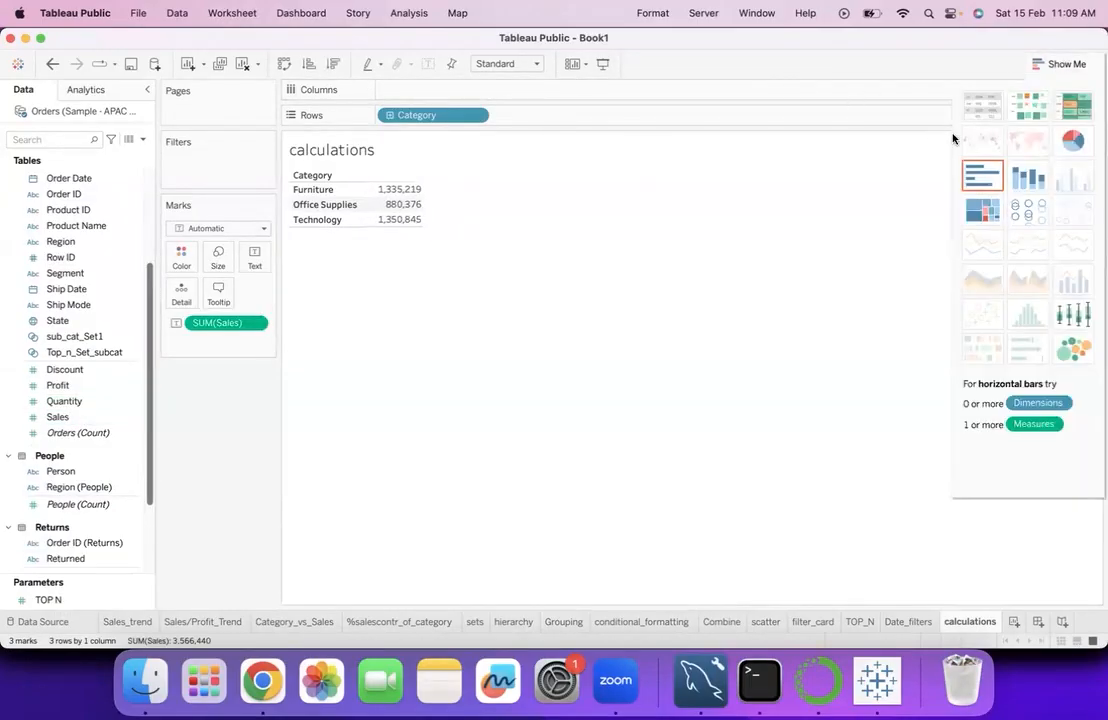
pyautogui.click(980, 180)
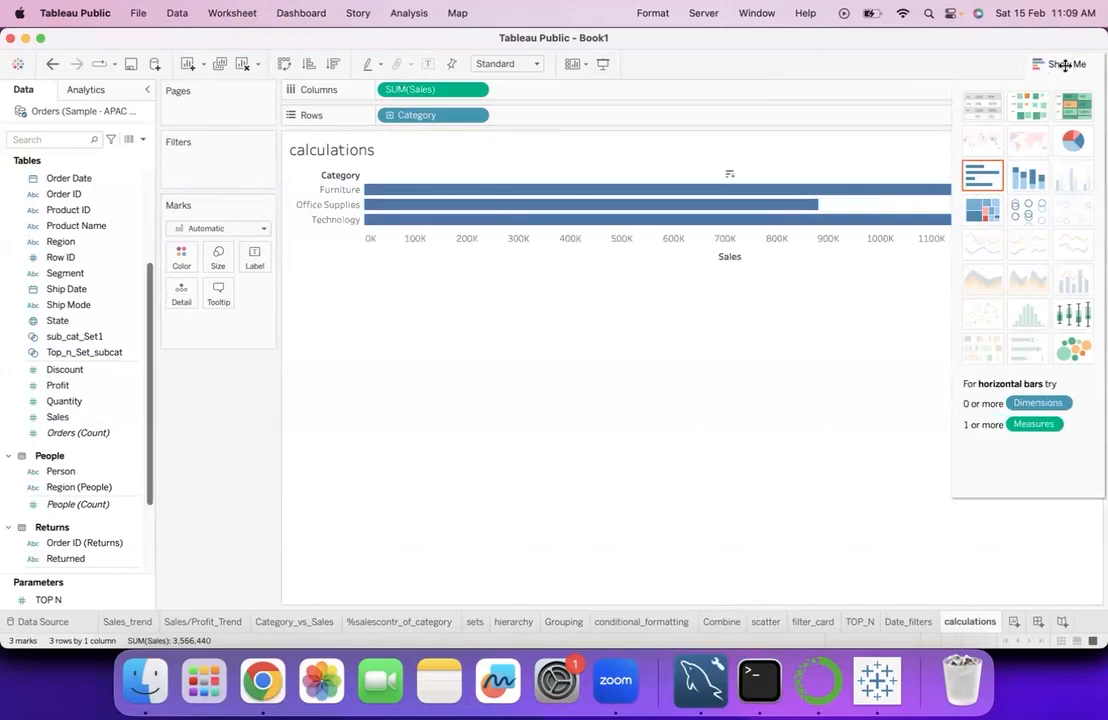
pyautogui.click(1064, 66)
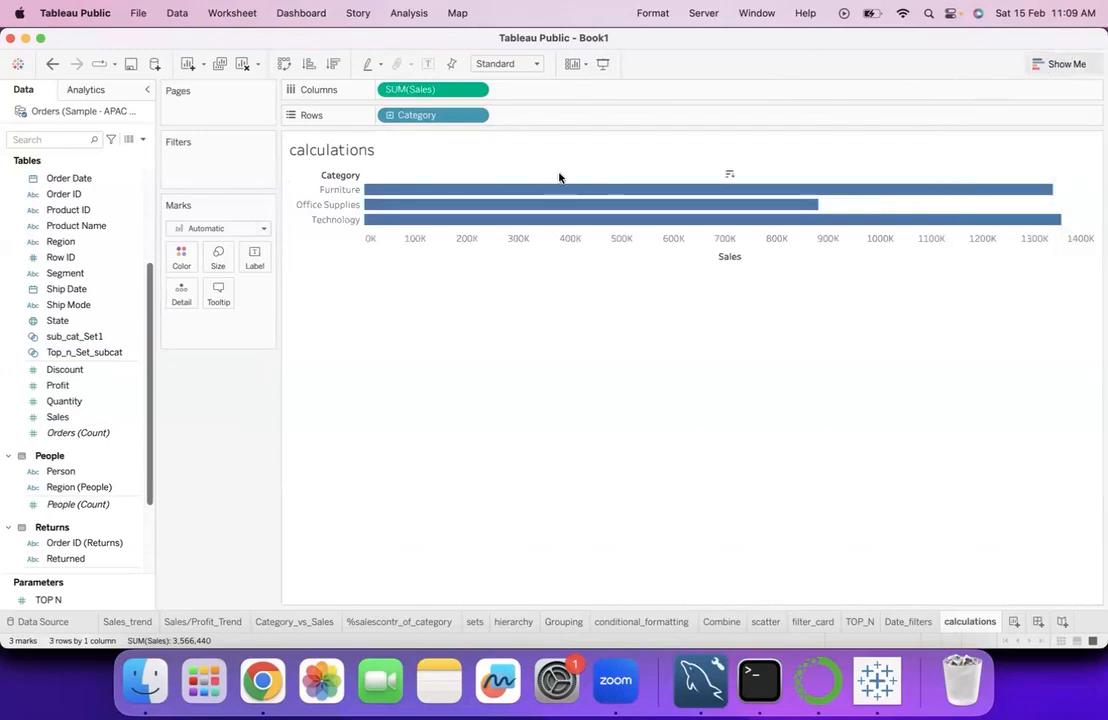
pyautogui.click(284, 64)
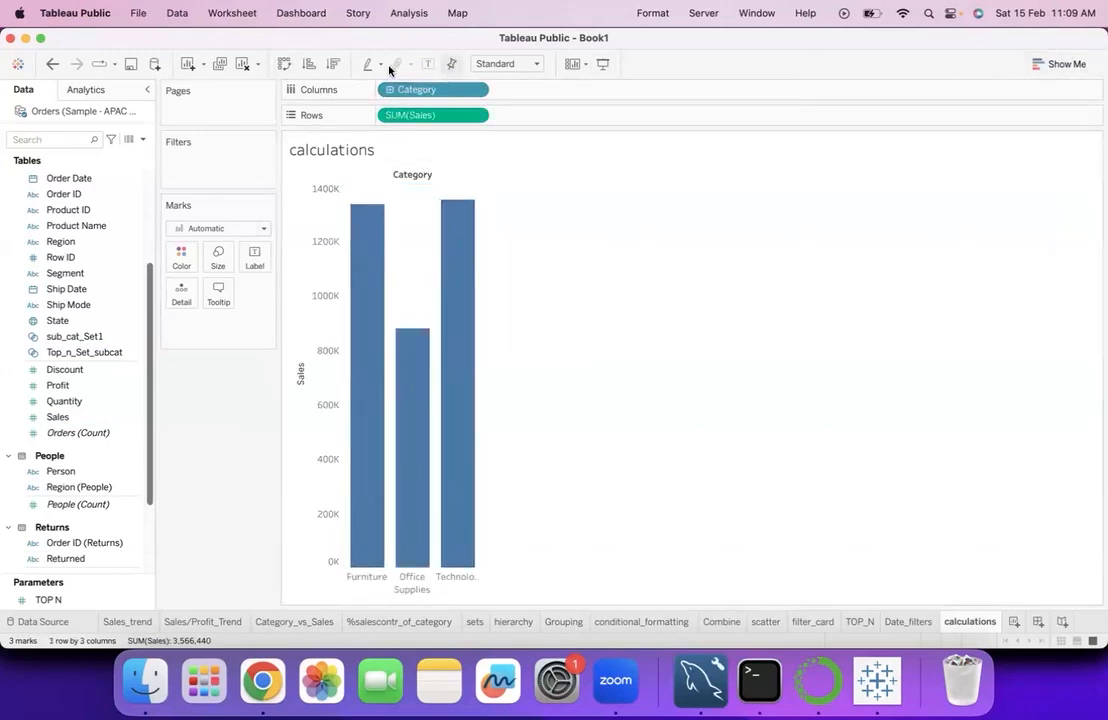
# - Show the mark labels and apply the Percent of Total quick table calculation to SUM(Sales) in the rows
pyautogui.click(428, 63)
pyautogui.moveTo(458, 250)
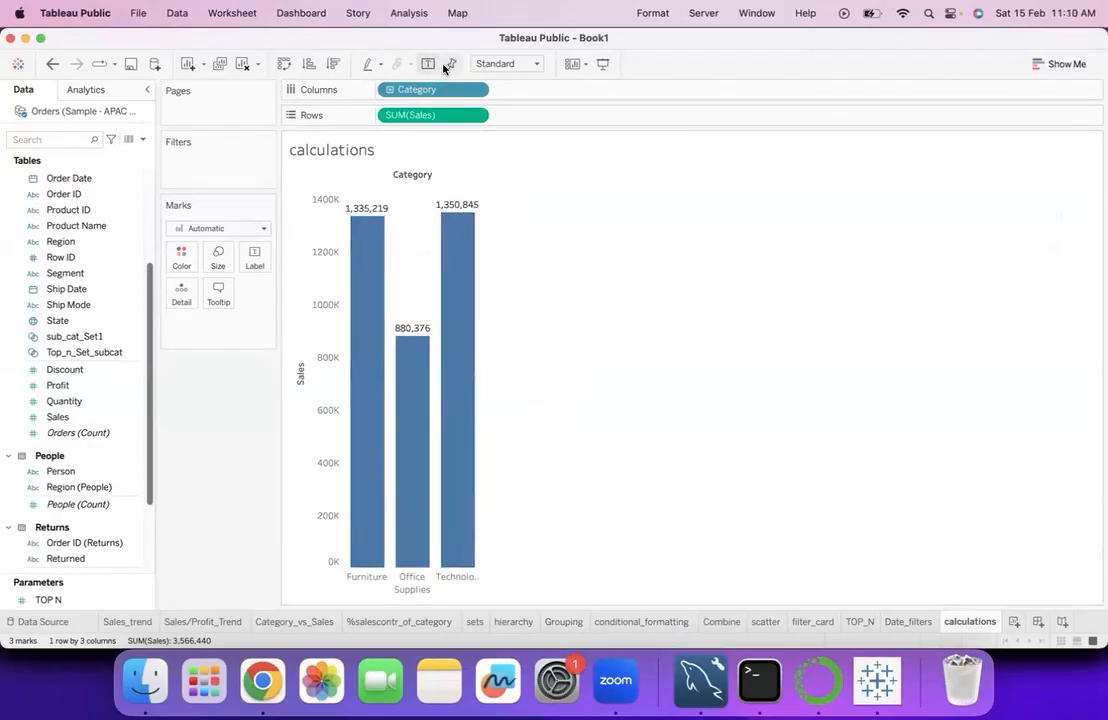
pyautogui.click(475, 116)
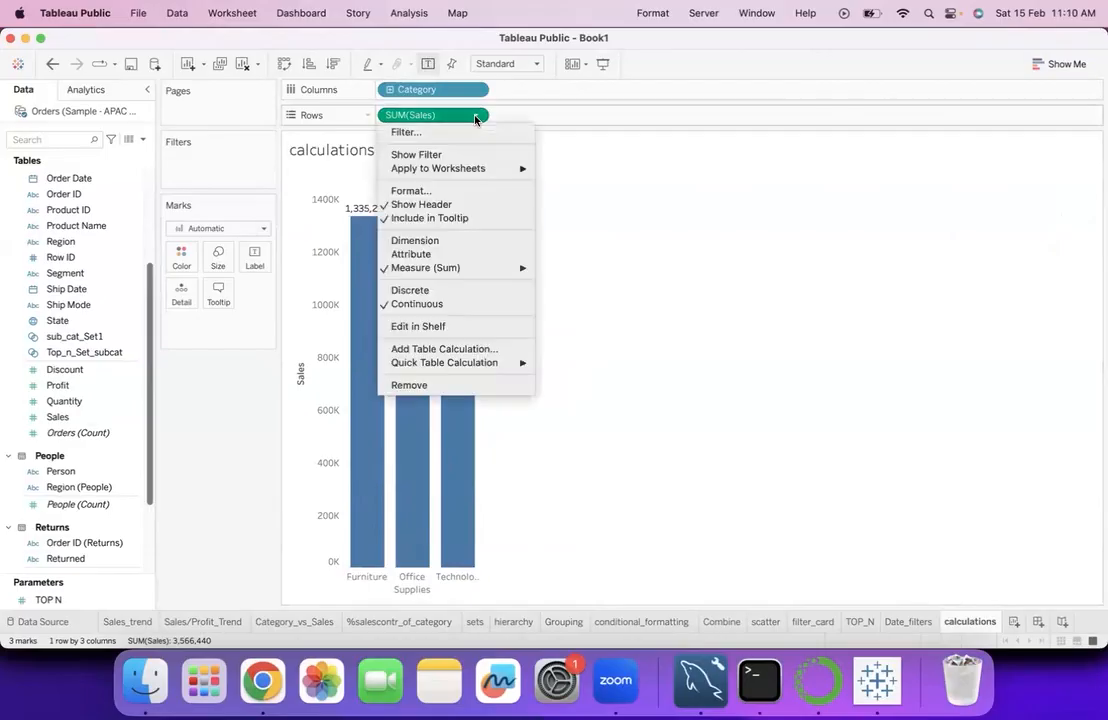
pyautogui.moveTo(428, 362)
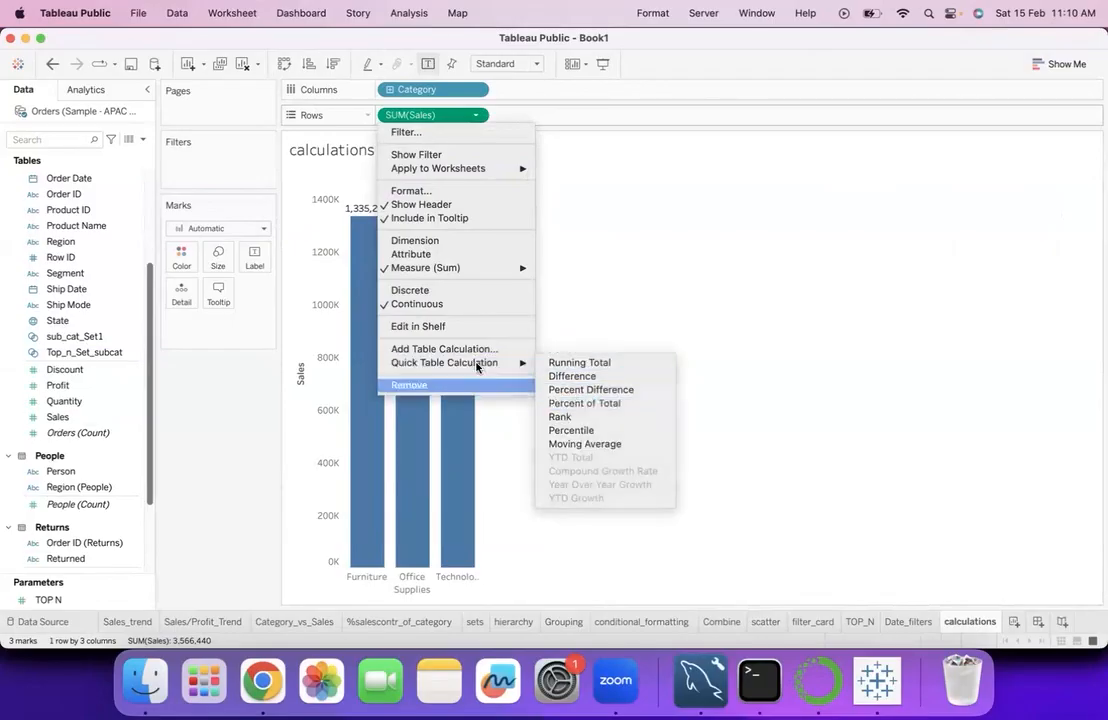
pyautogui.moveTo(517, 363)
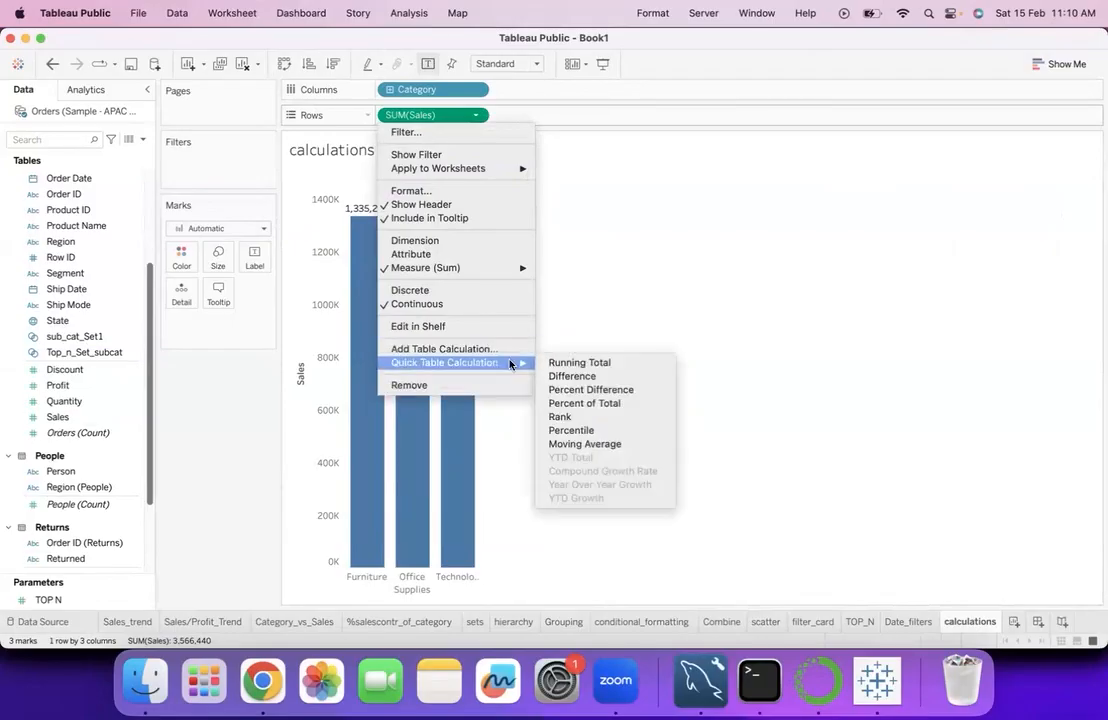
pyautogui.click(573, 404)
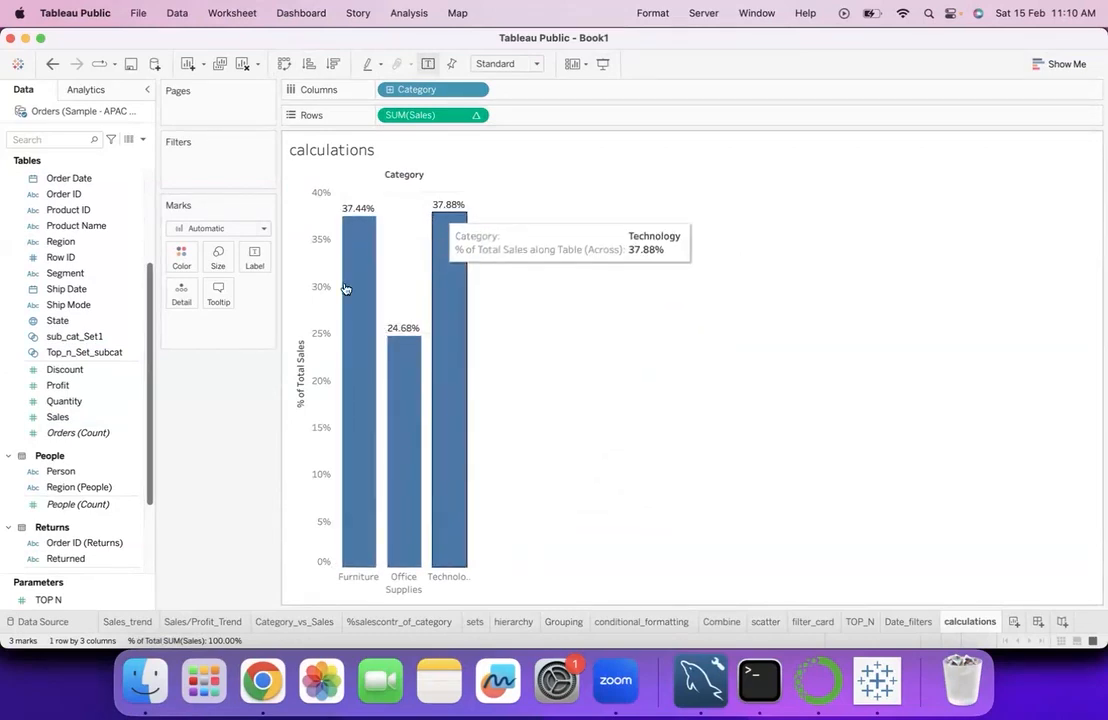
# - Add Sales to the rows again to compare it with the percent of total, and clear the worksheet
pyautogui.click(70, 418)
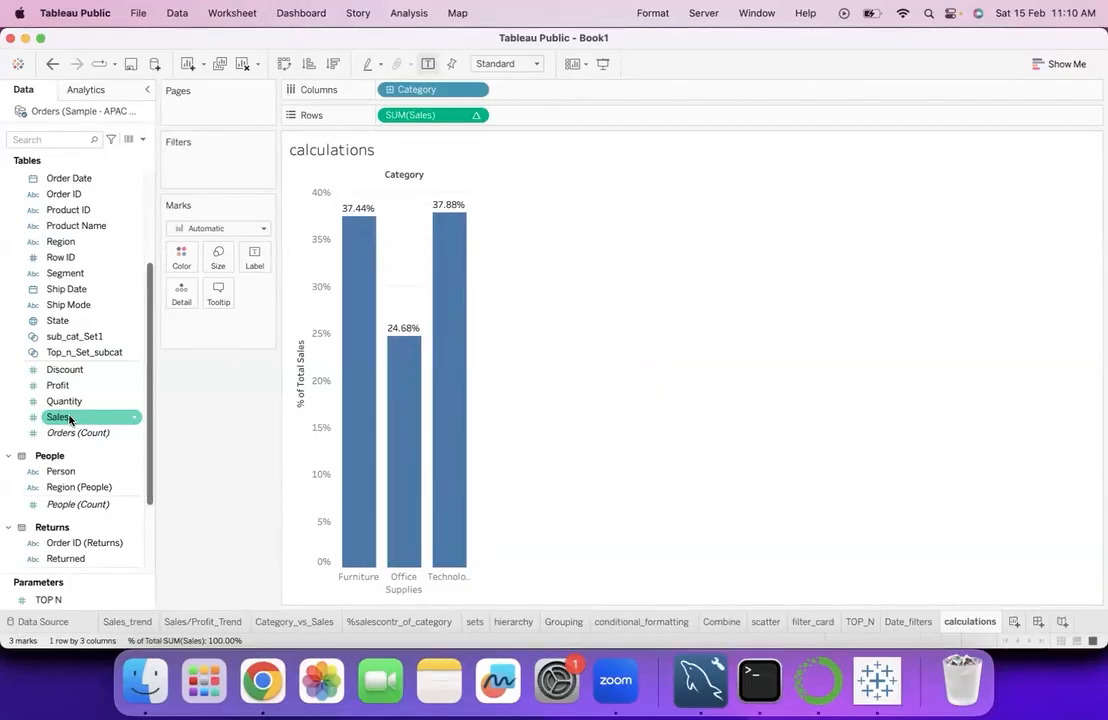
pyautogui.moveTo(70, 418); pyautogui.dragTo(539, 116)
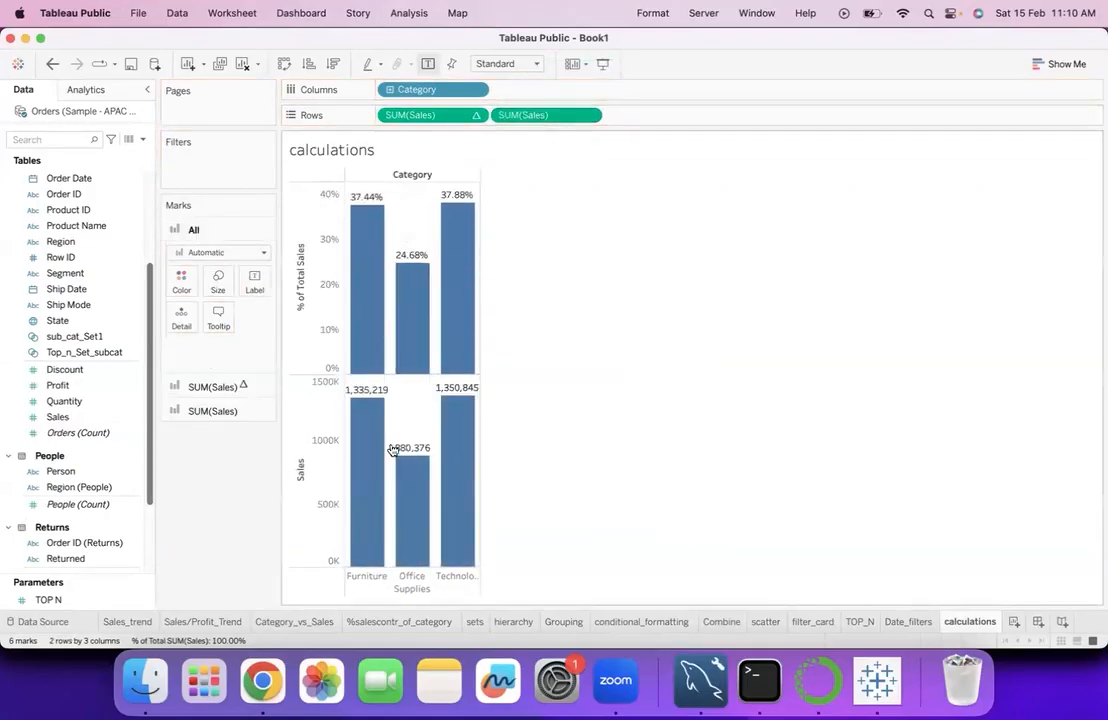
pyautogui.moveTo(372, 425)
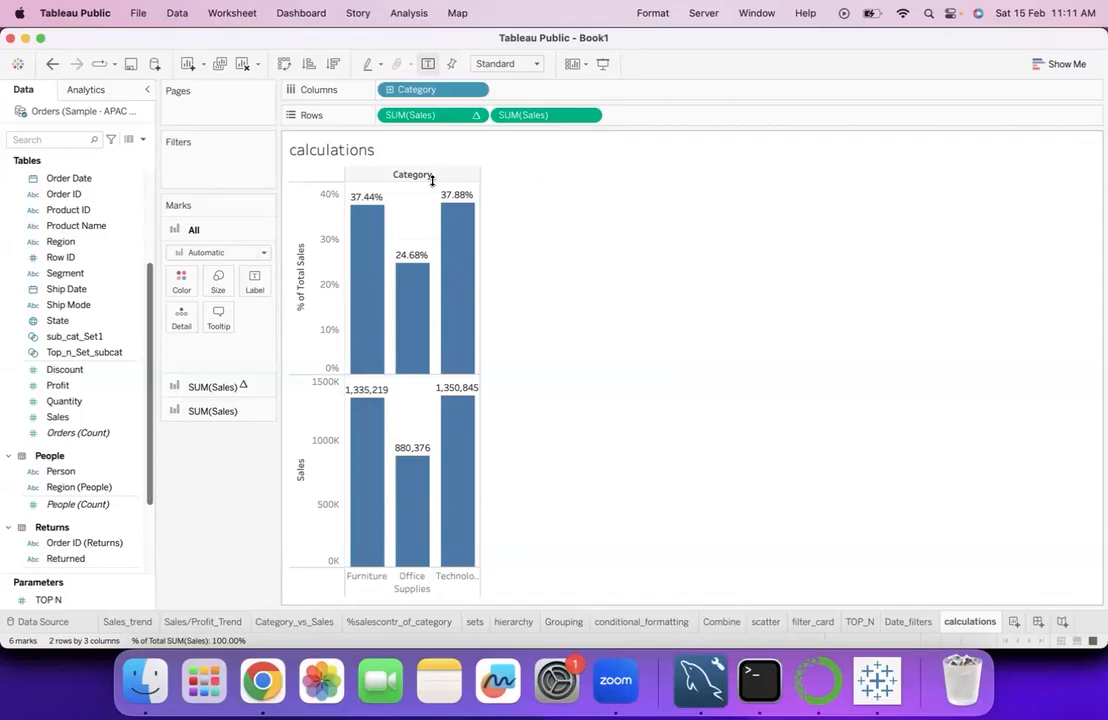
pyautogui.click(242, 63)
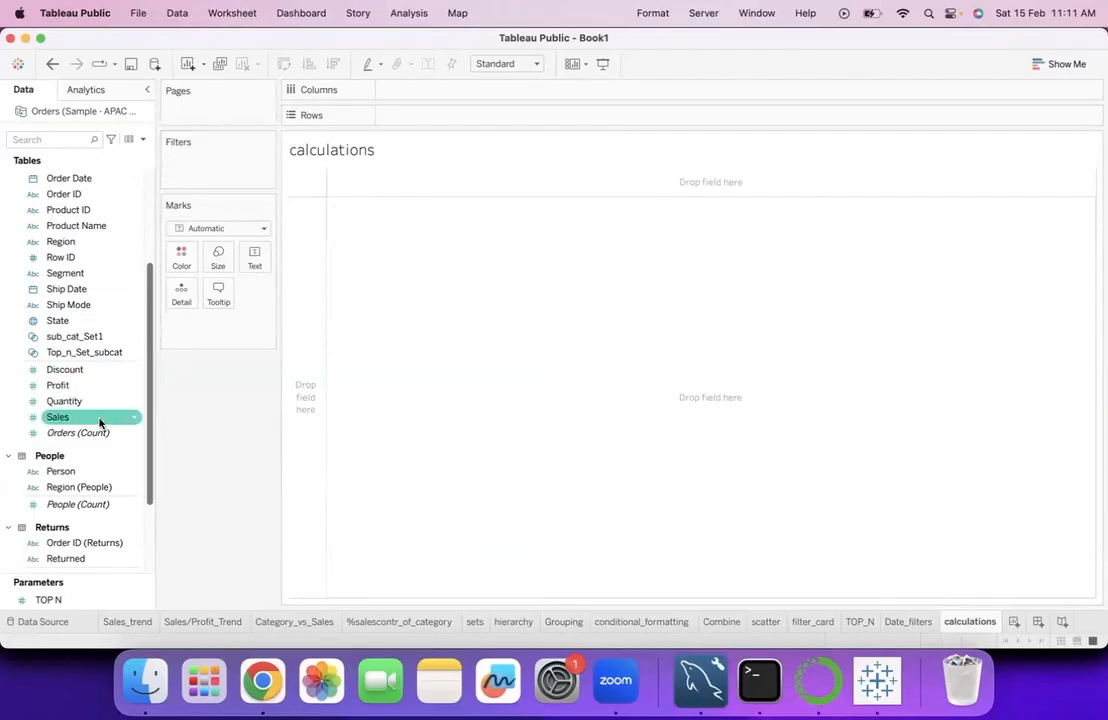
pyautogui.scroll(5, 99, 234)
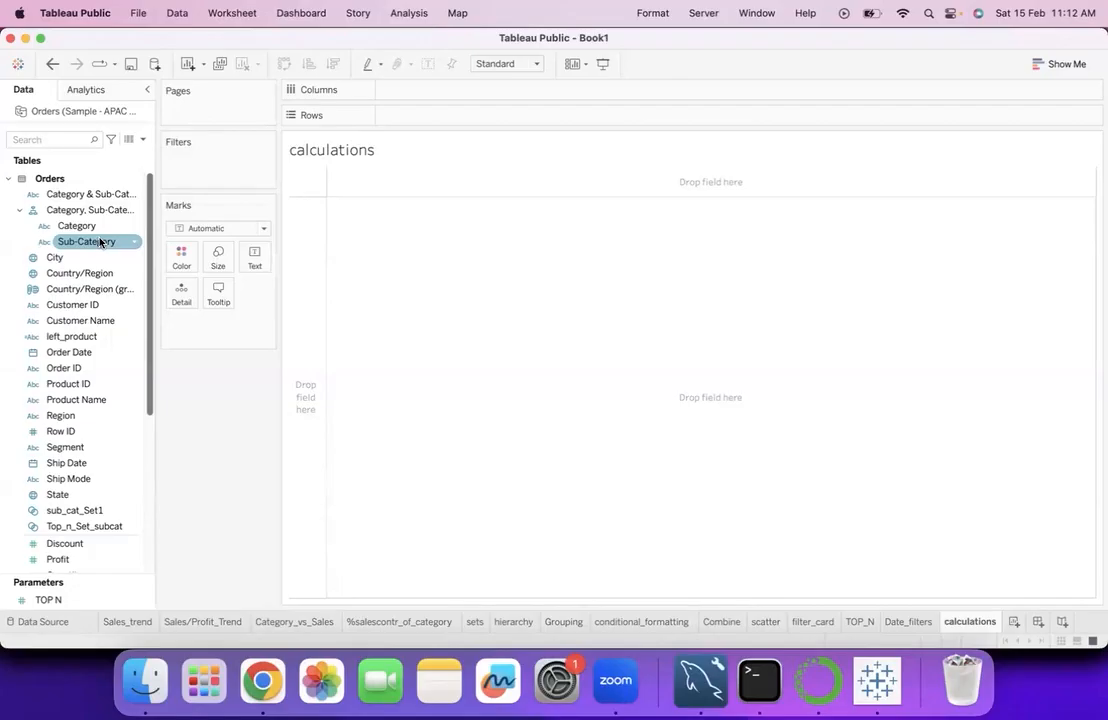
pyautogui.doubleClick(100, 241)
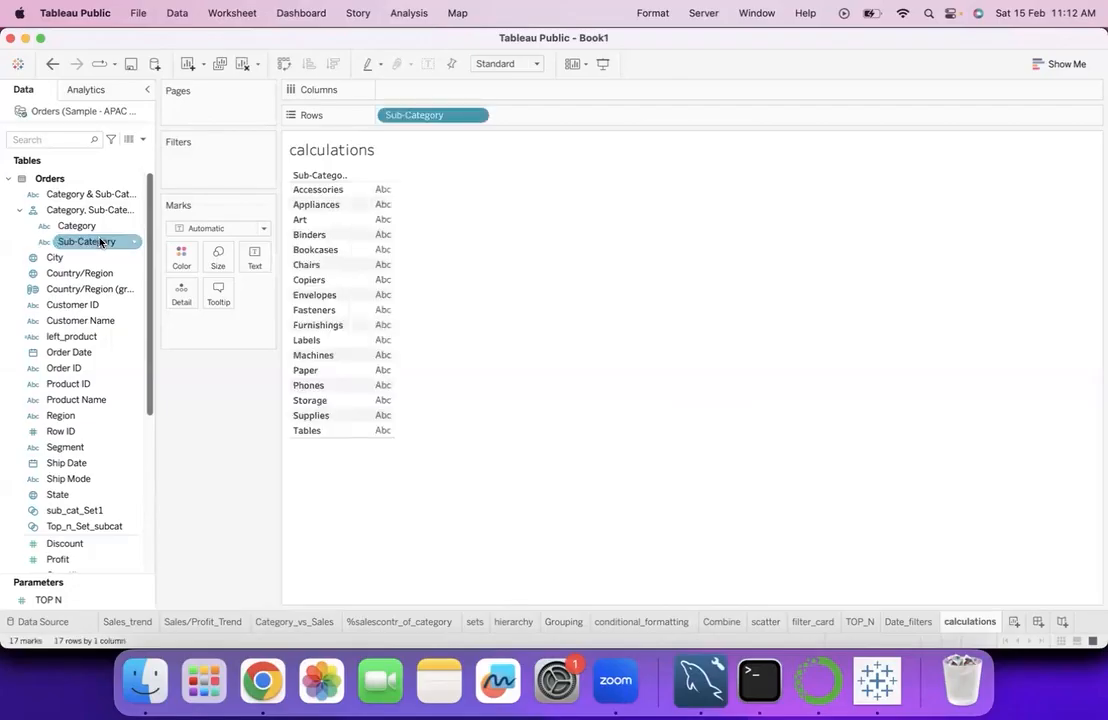
pyautogui.click(78, 546)
pyautogui.scroll(-3, 78, 548)
pyautogui.scroll(3, 78, 548)
pyautogui.moveTo(78, 546); pyautogui.dragTo(230, 345)
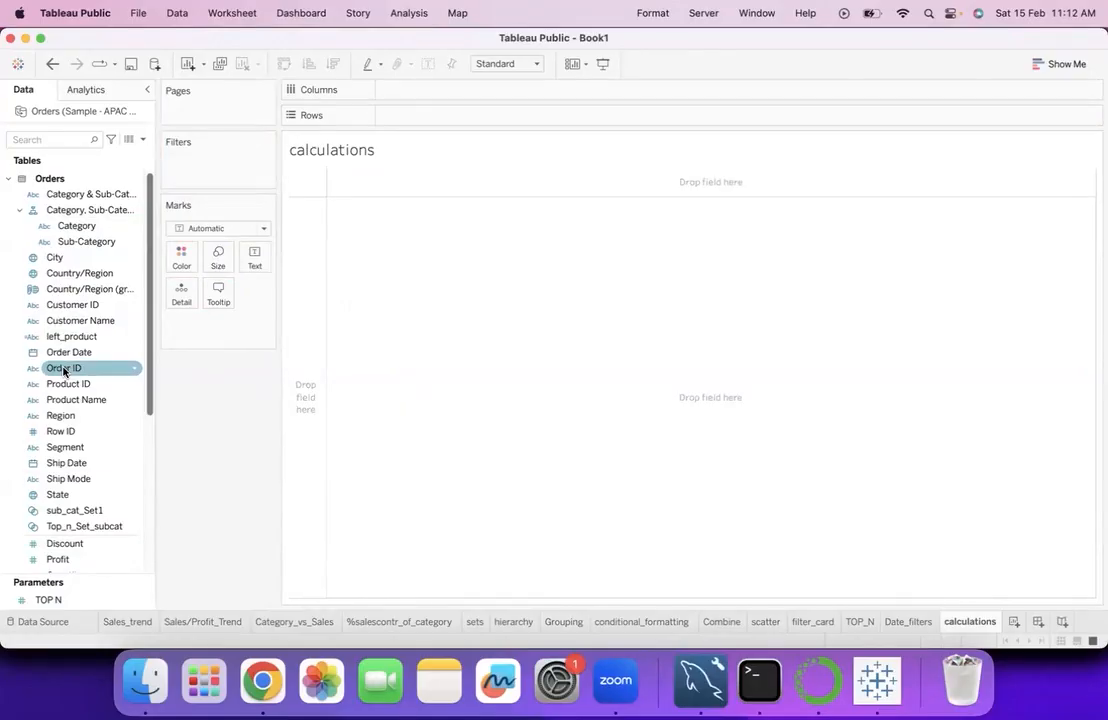
pyautogui.moveTo(64, 368)
pyautogui.mouseDown()
pyautogui.moveTo(255, 250)
pyautogui.moveTo(62, 388)
pyautogui.moveTo(48, 377)
pyautogui.mouseUp()
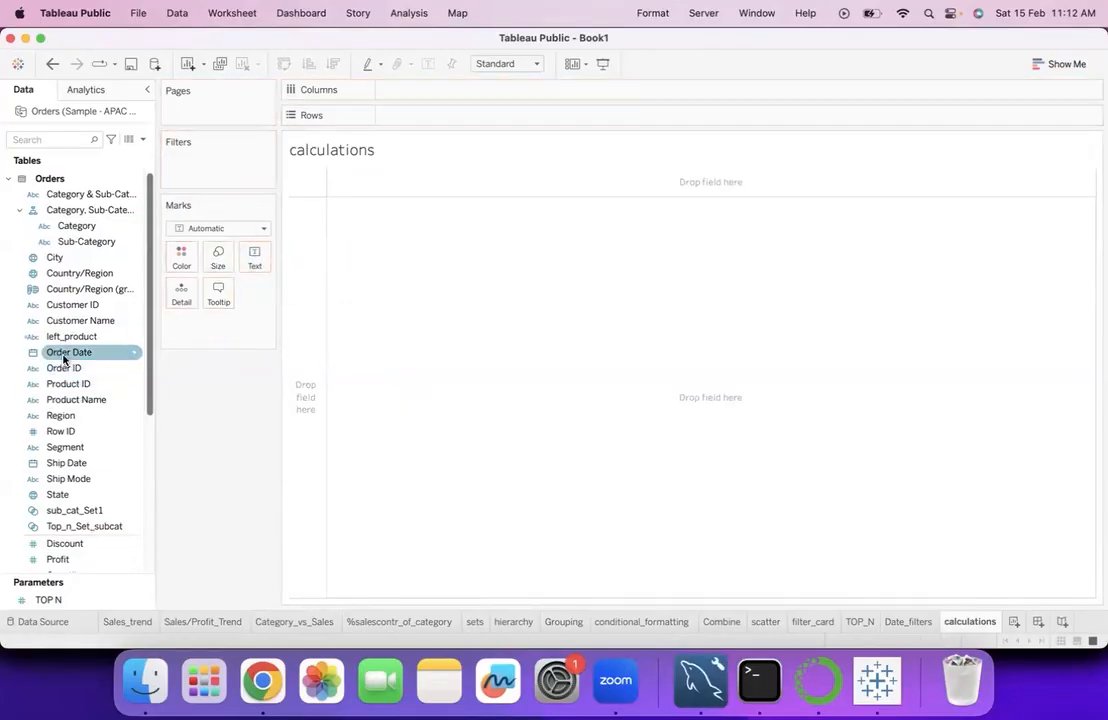
# - Add Order Date to the rows by year and try drilling it down to month without the quarter level
pyautogui.doubleClick(60, 354)
pyautogui.moveTo(418, 91); pyautogui.dragTo(457, 114)
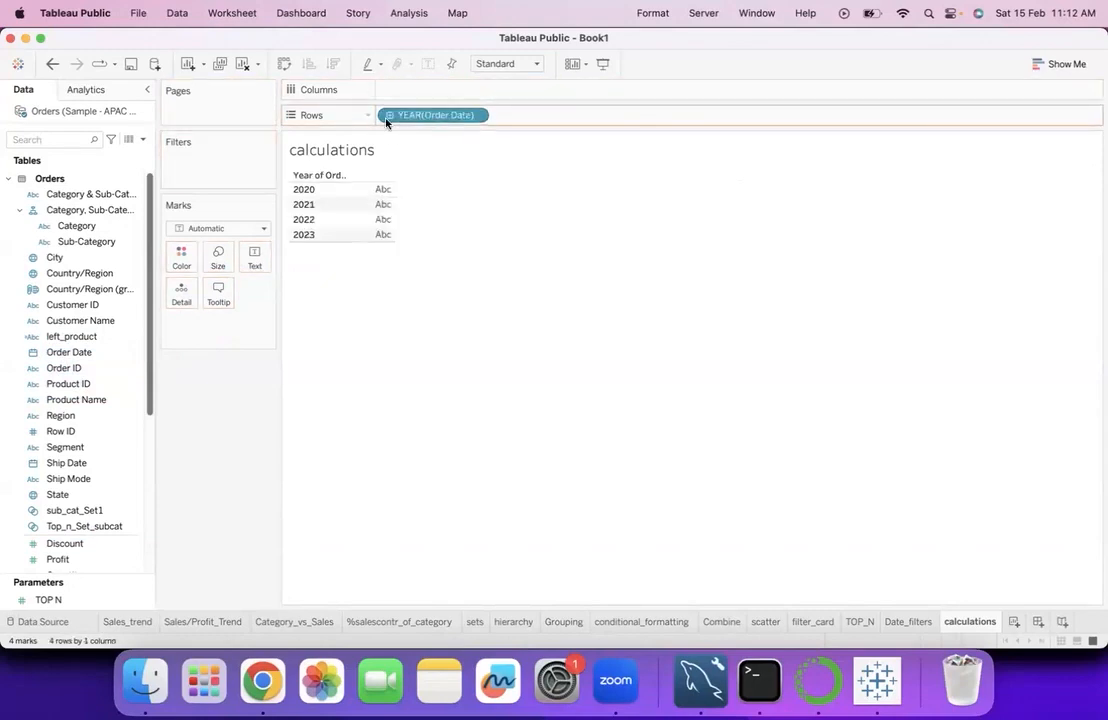
pyautogui.click(389, 115)
pyautogui.click(503, 115)
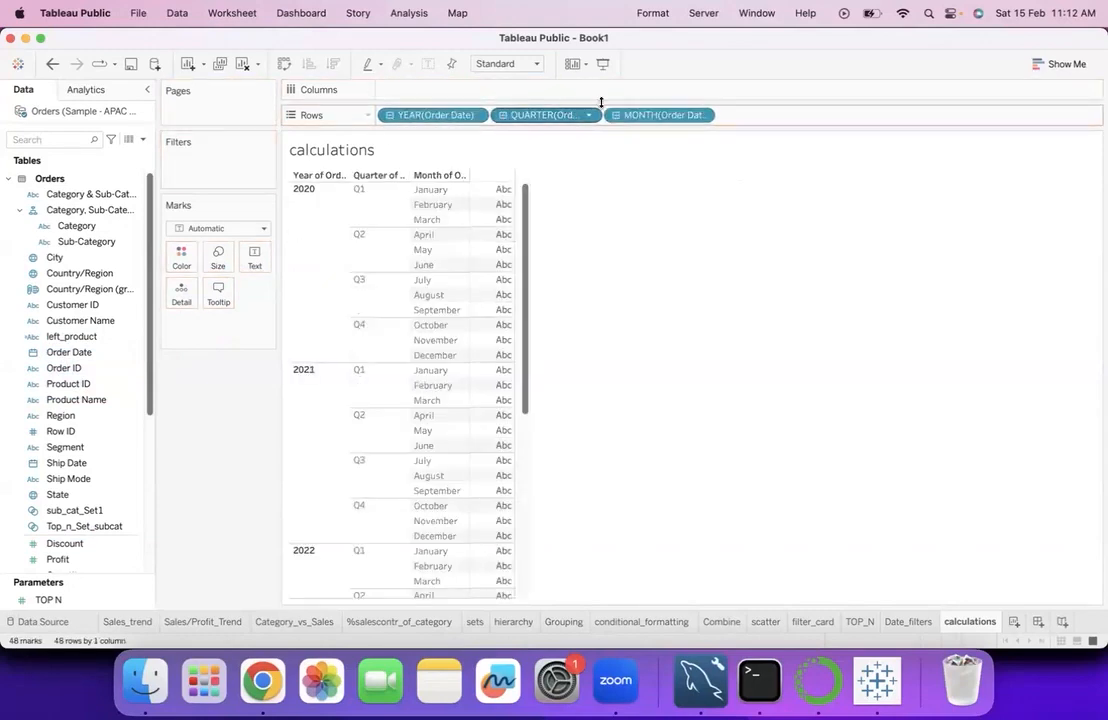
pyautogui.moveTo(374, 361); pyautogui.dragTo(375, 360)
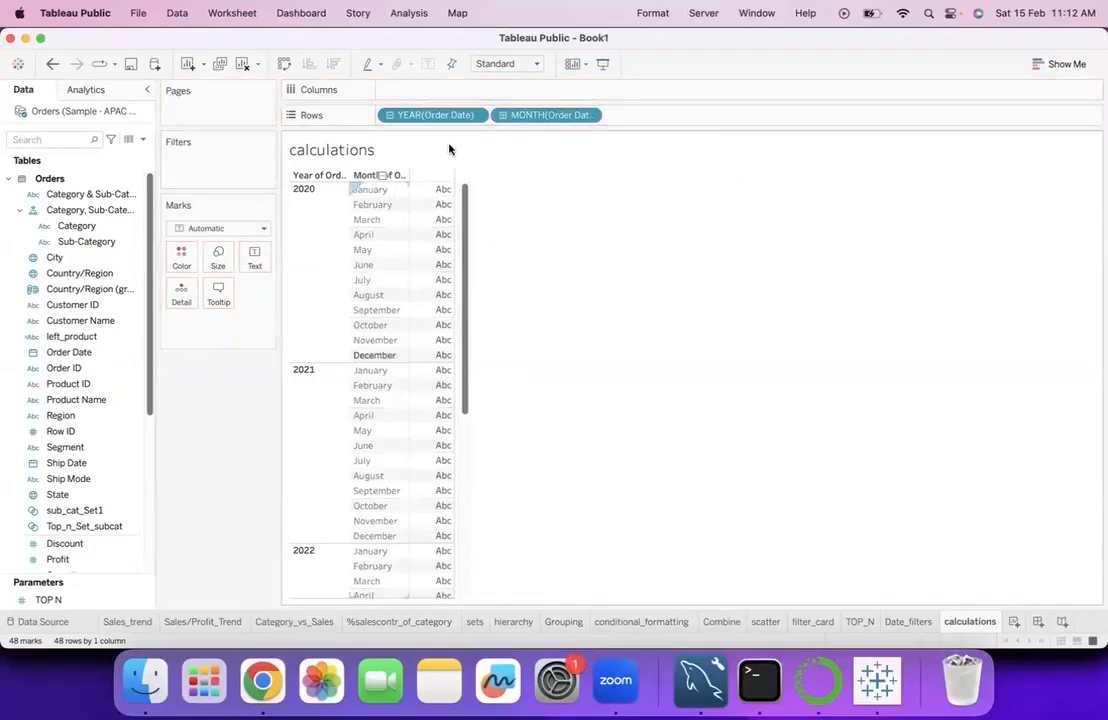
pyautogui.moveTo(441, 117); pyautogui.dragTo(390, 190)
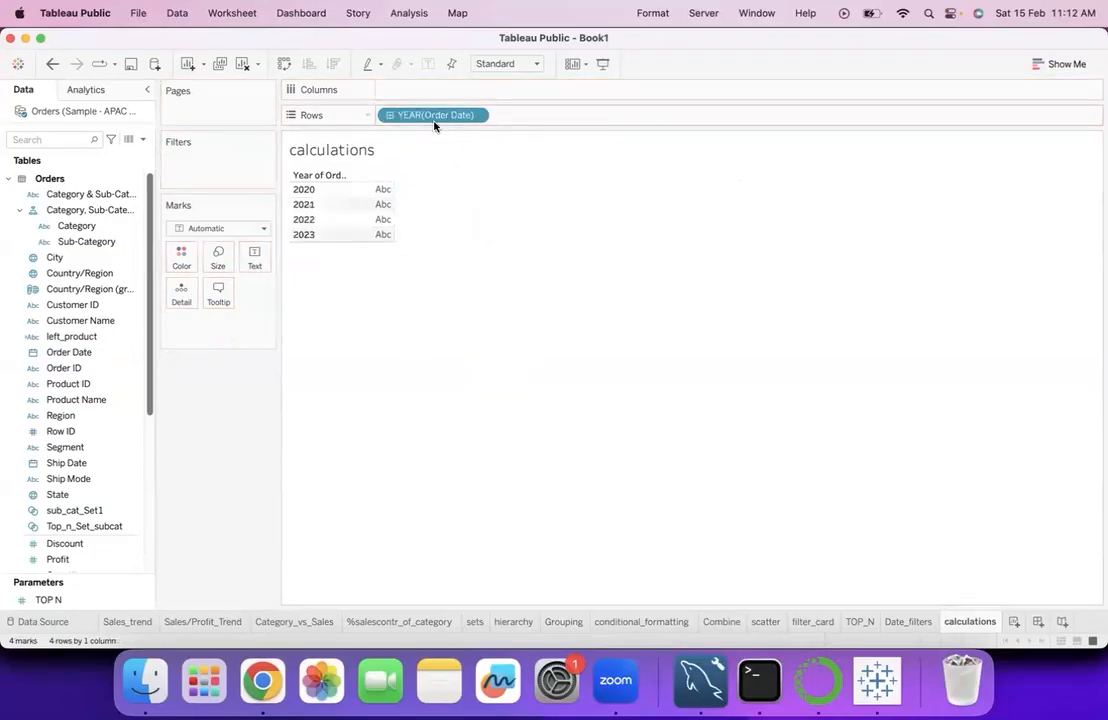
# - Drill Order Date down to keep only its month level in the rows, and add Sales as the table values
pyautogui.click(390, 115)
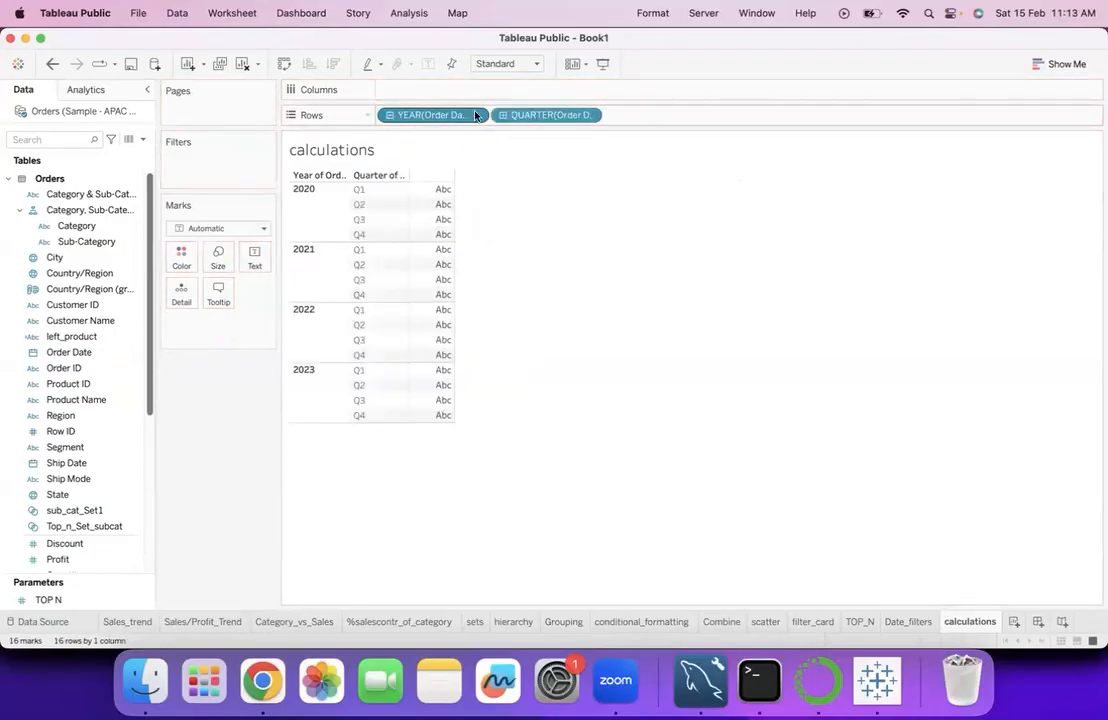
pyautogui.click(502, 115)
pyautogui.moveTo(425, 116); pyautogui.dragTo(438, 168)
pyautogui.moveTo(425, 118); pyautogui.dragTo(324, 250)
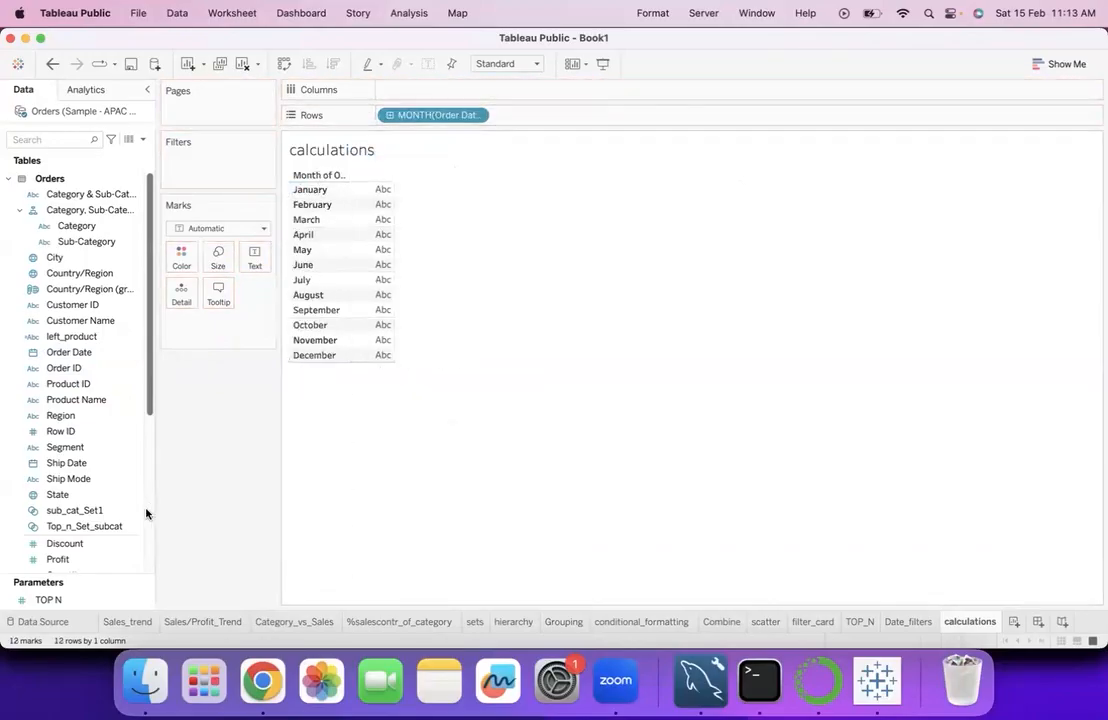
pyautogui.scroll(-4, 89, 540)
pyautogui.doubleClick(74, 498)
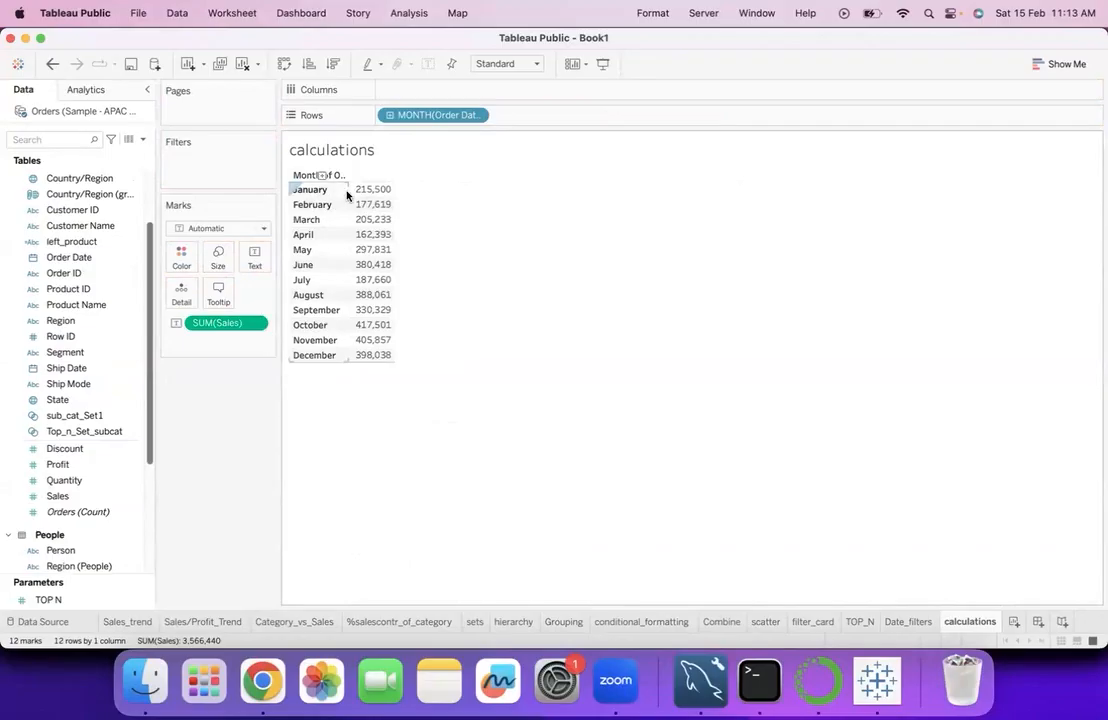
# - Widen the Month of Order Date column and try adding Sales to the rows beside the month
pyautogui.moveTo(377, 188); pyautogui.dragTo(420, 175)
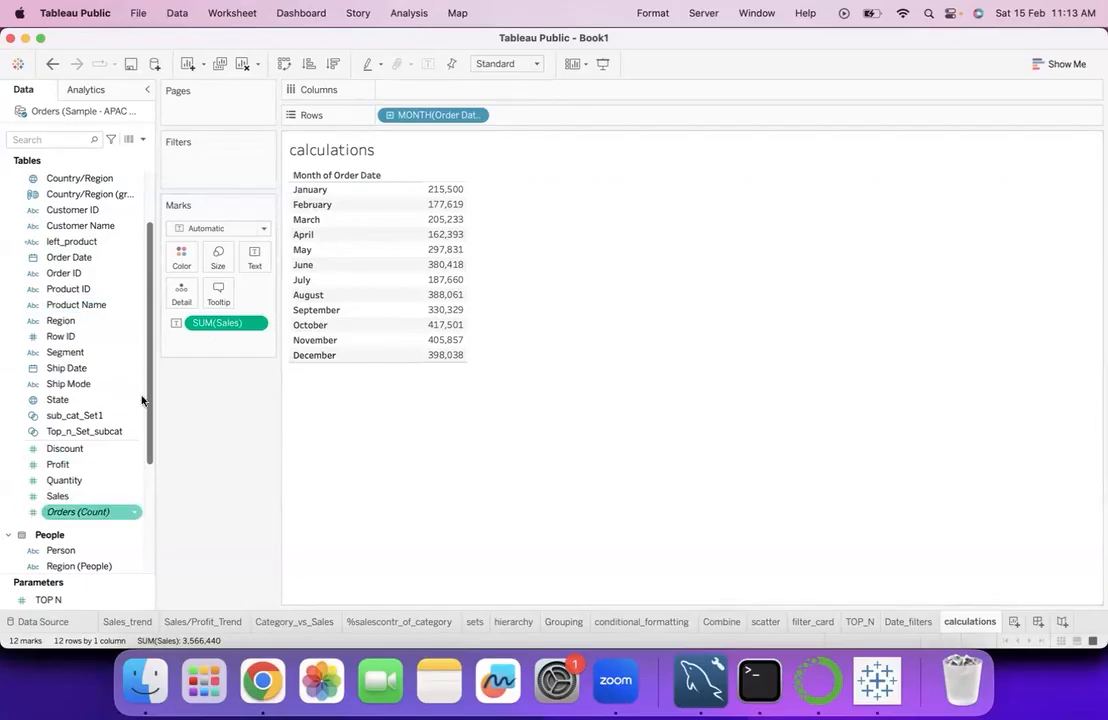
pyautogui.scroll(-1, 116, 518)
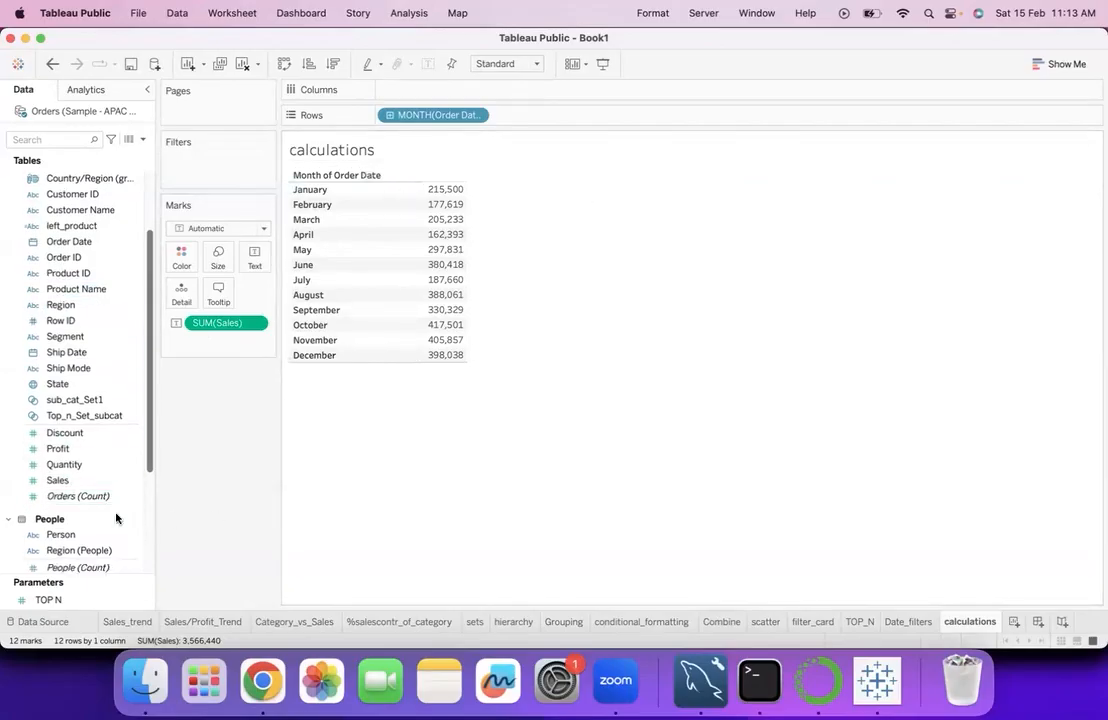
pyautogui.scroll(-2, 100, 500)
pyautogui.moveTo(58, 448); pyautogui.dragTo(410, 293)
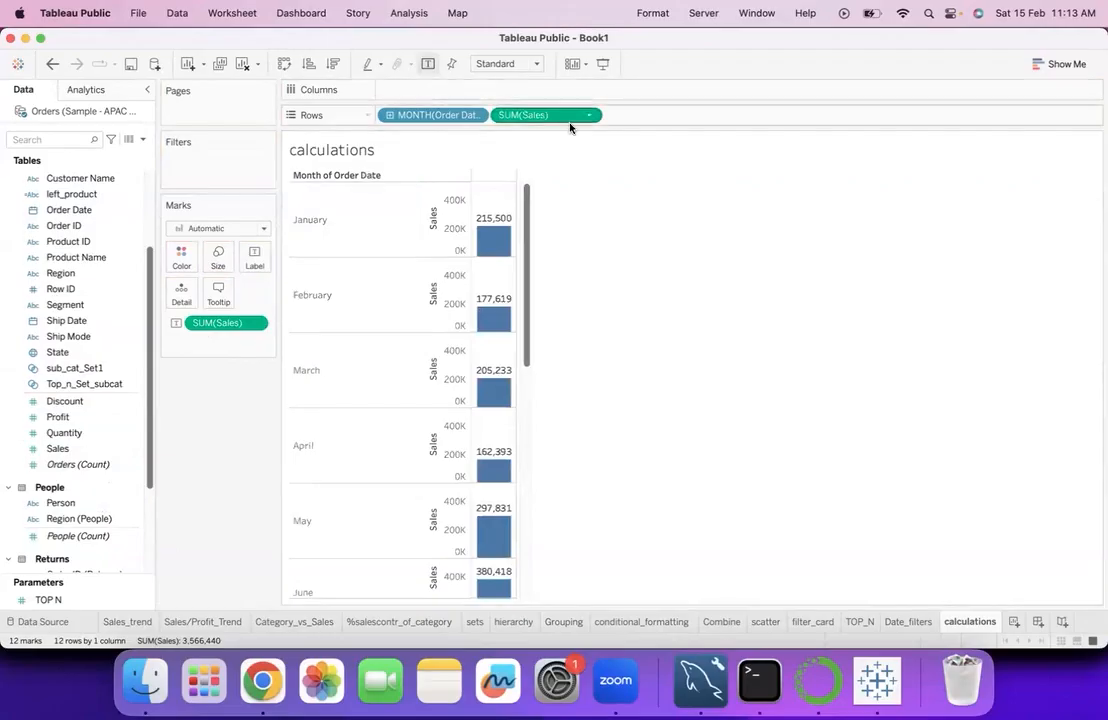
pyautogui.moveTo(564, 121); pyautogui.dragTo(443, 328)
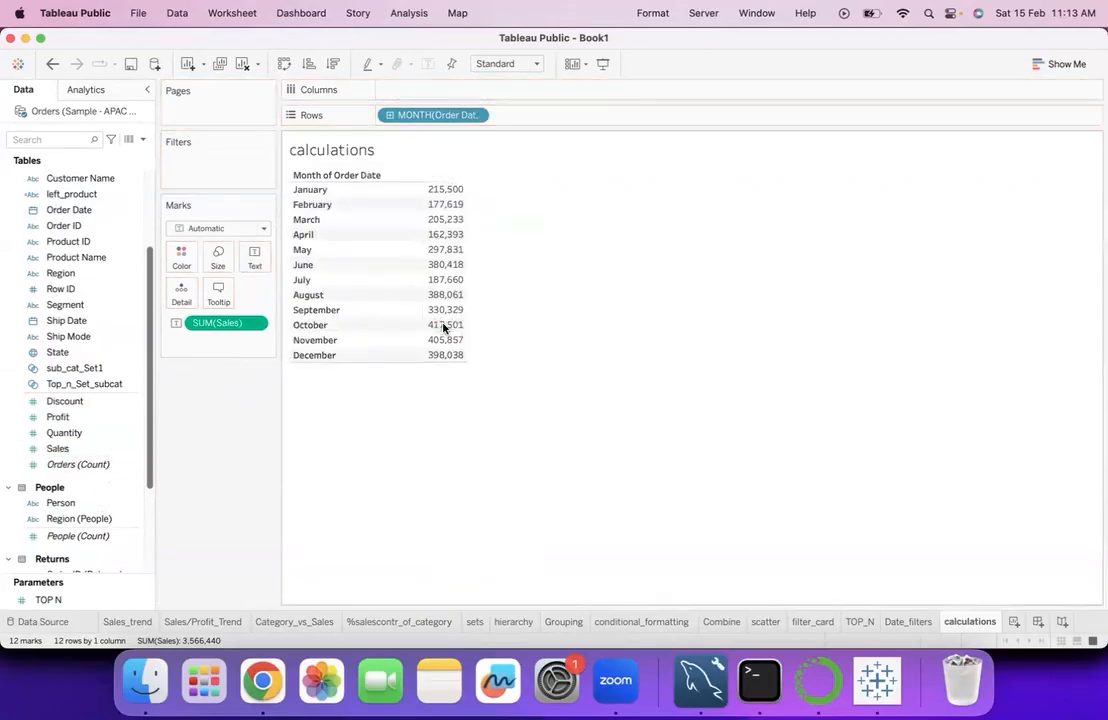
# - Add Sales to the rows after the month and apply the Running Total quick table calculation to it
pyautogui.moveTo(57, 448); pyautogui.dragTo(465, 240)
pyautogui.moveTo(99, 448); pyautogui.dragTo(559, 115)
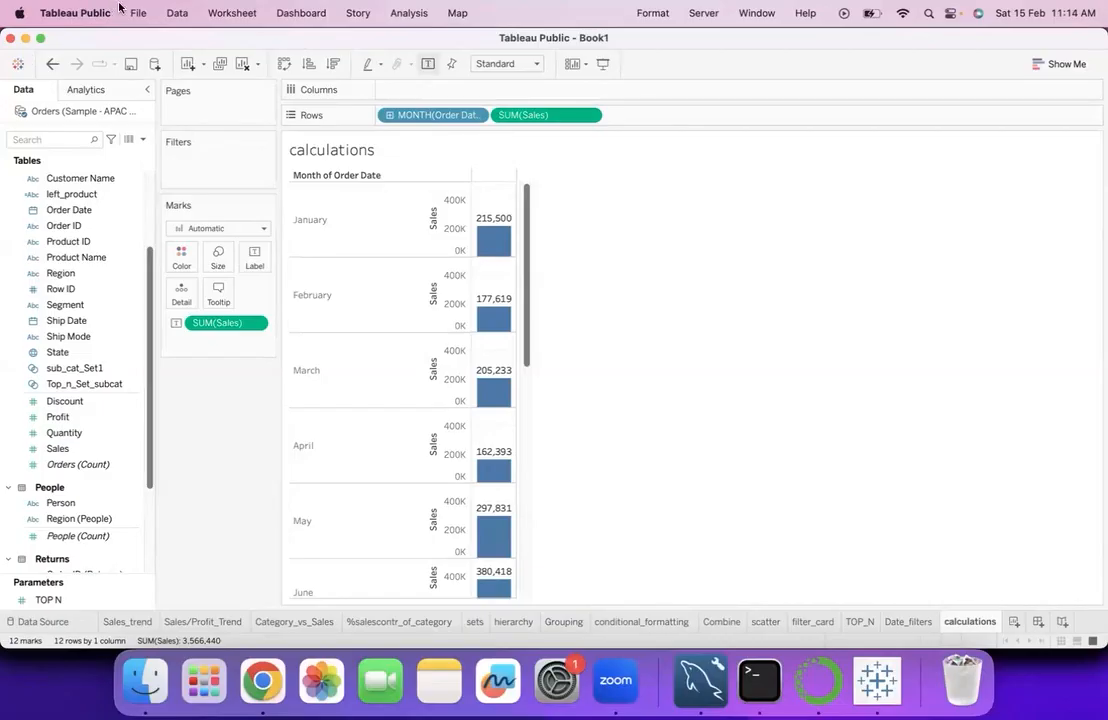
pyautogui.click(589, 115)
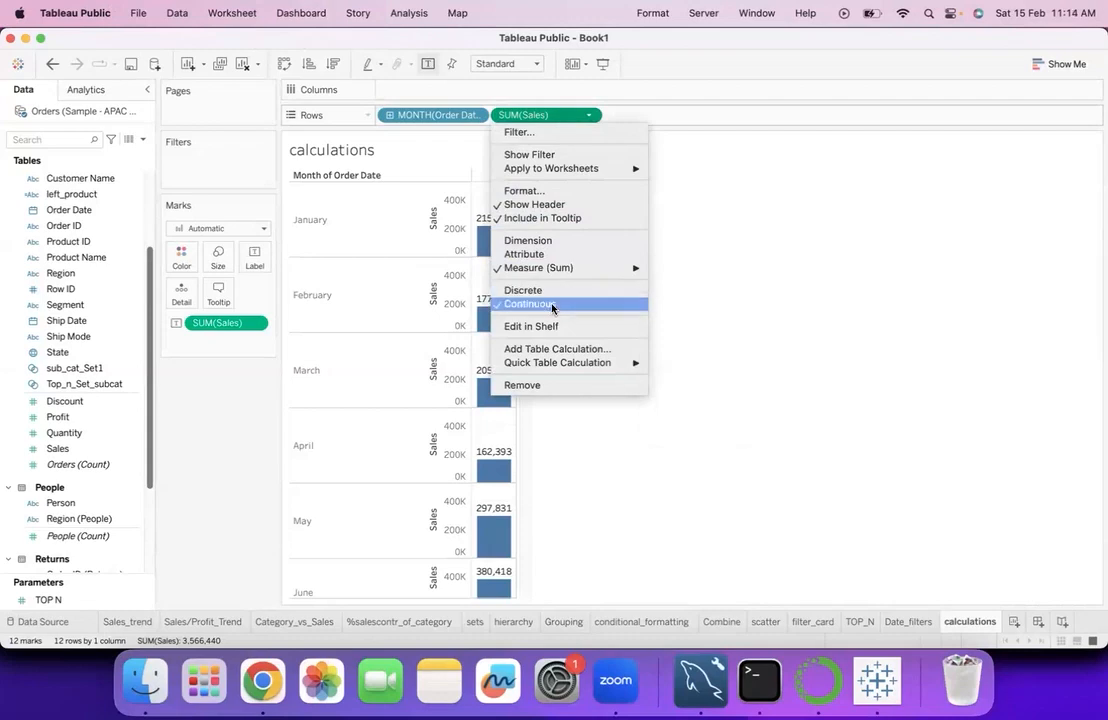
pyautogui.moveTo(552, 366)
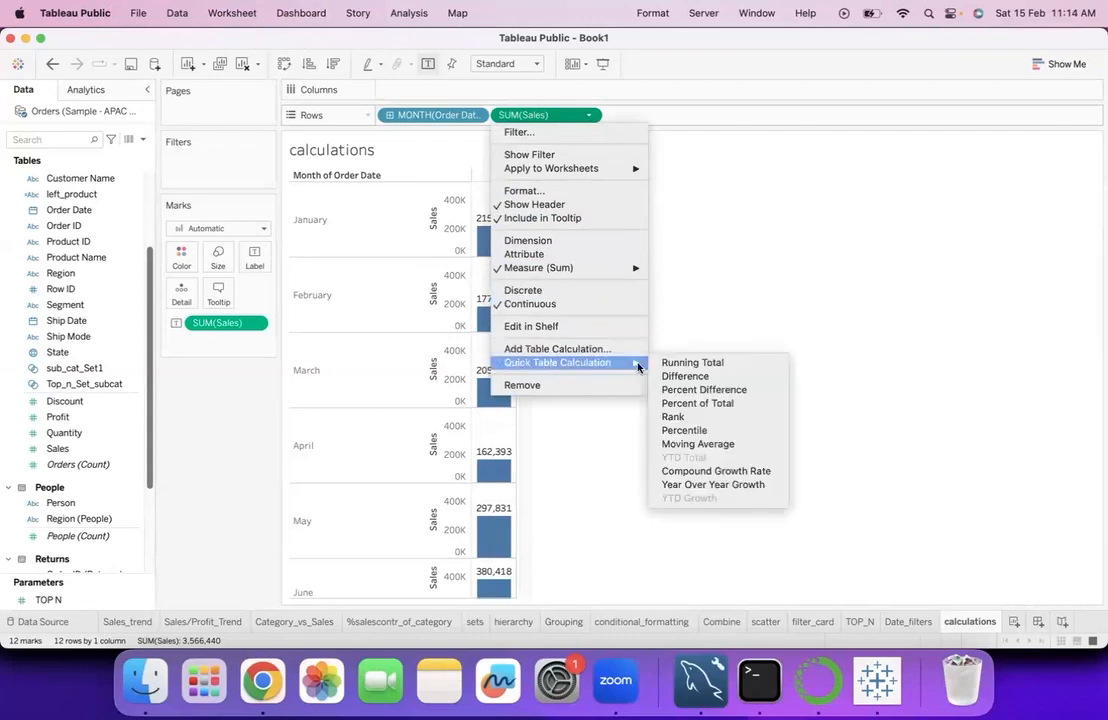
pyautogui.click(670, 364)
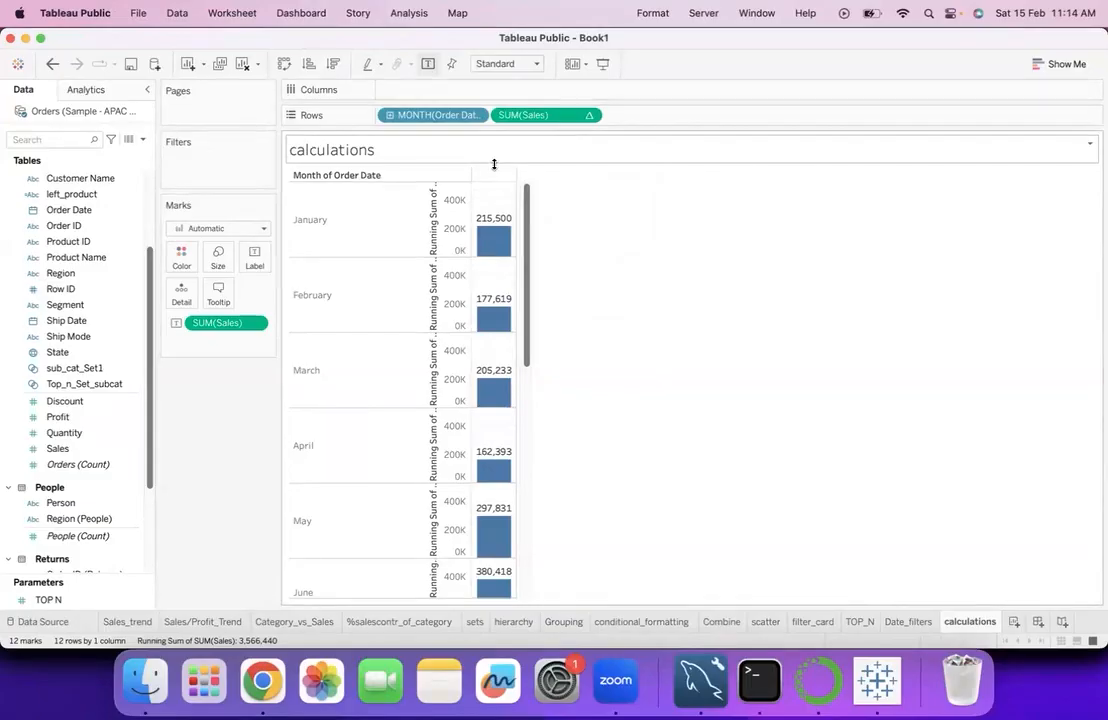
# - Make SUM(Sales) in the rows discrete, removing Sales from the marks and adding it back as the table values
pyautogui.moveTo(222, 325); pyautogui.dragTo(220, 425)
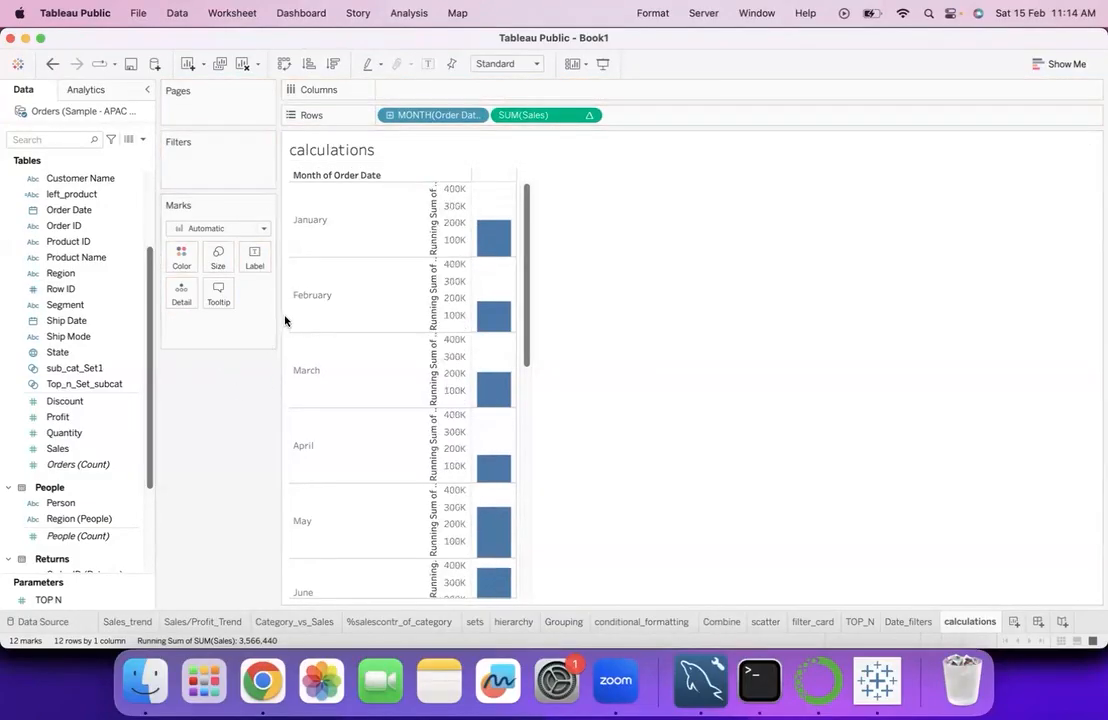
pyautogui.click(589, 115)
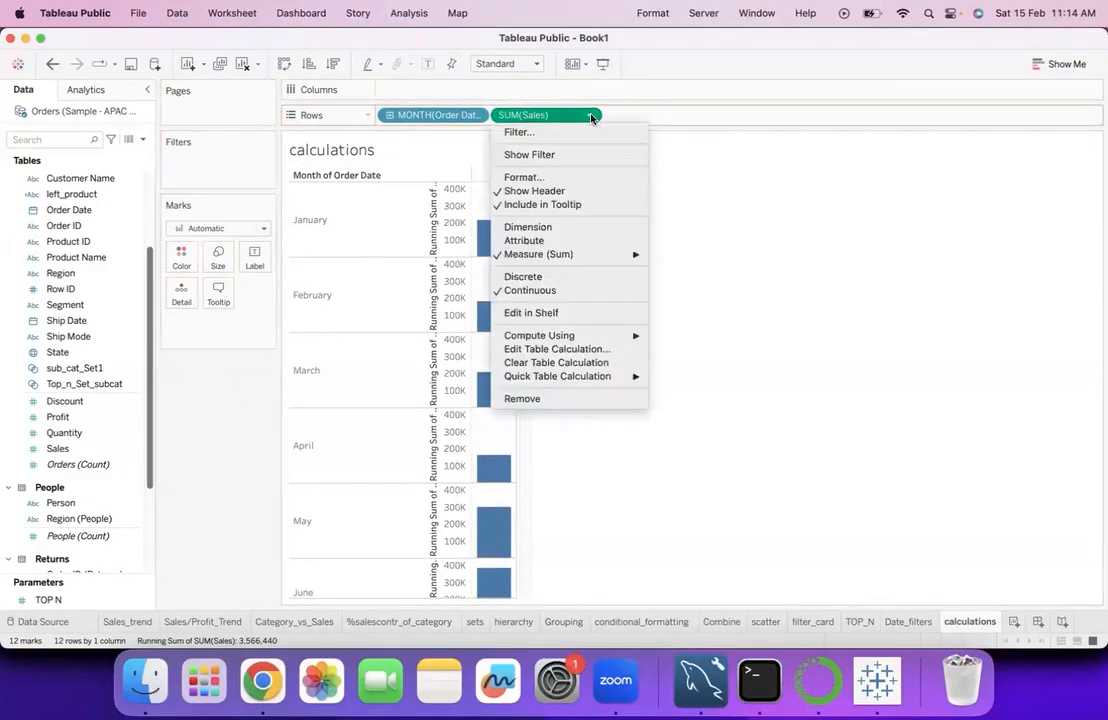
pyautogui.click(560, 277)
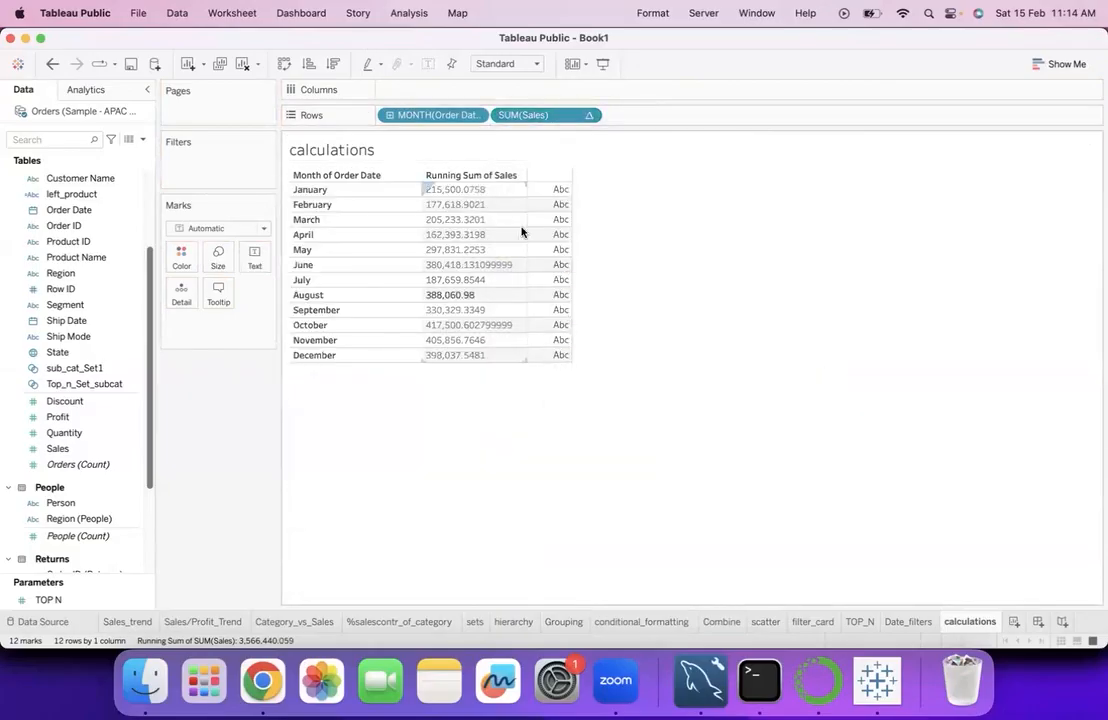
pyautogui.click(125, 401)
pyautogui.moveTo(83, 446); pyautogui.dragTo(561, 277)
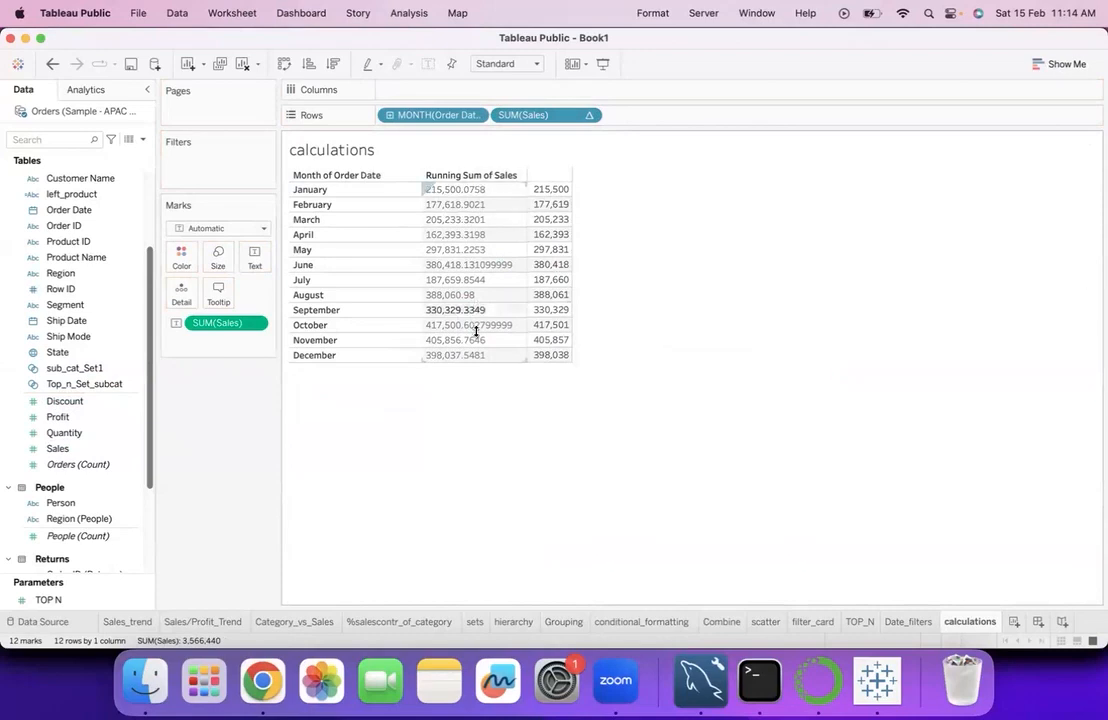
# - Format the header numbers of the running sum of Sales as Number (Custom) with no decimals
pyautogui.click(587, 115)
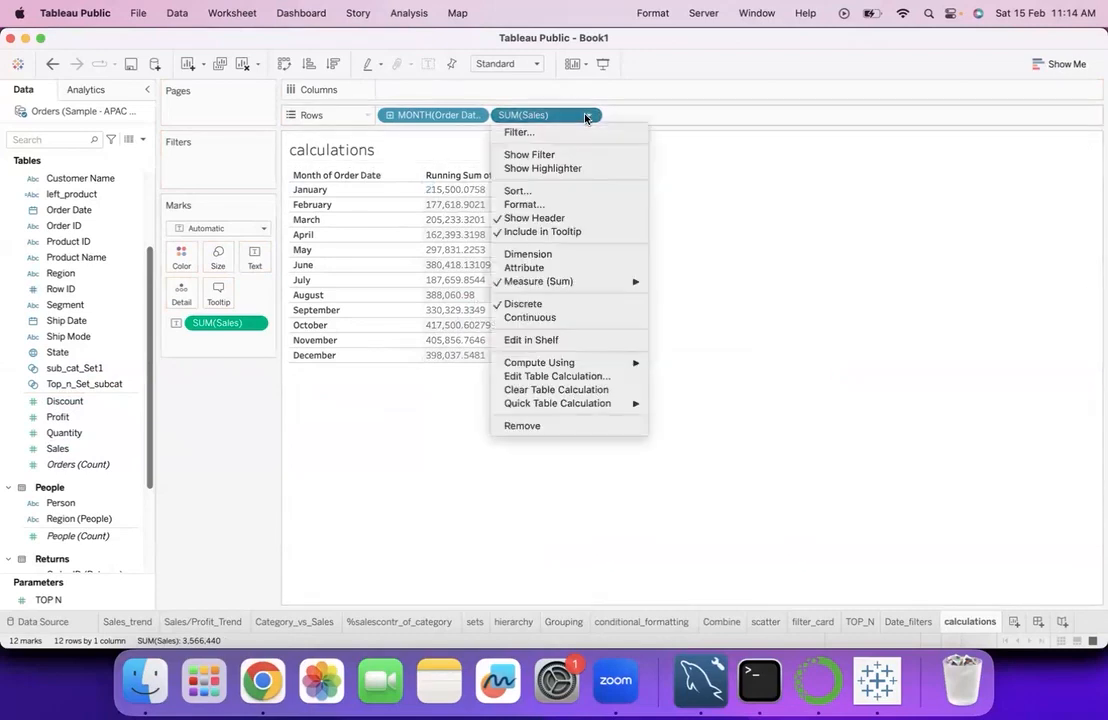
pyautogui.click(530, 204)
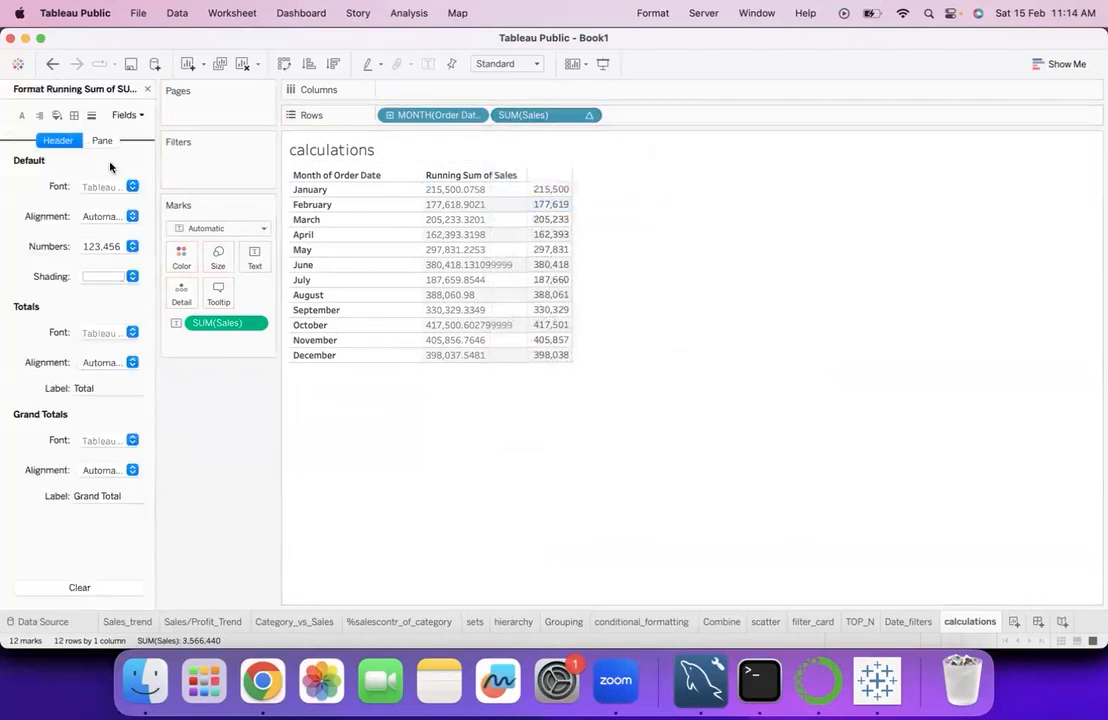
pyautogui.click(132, 247)
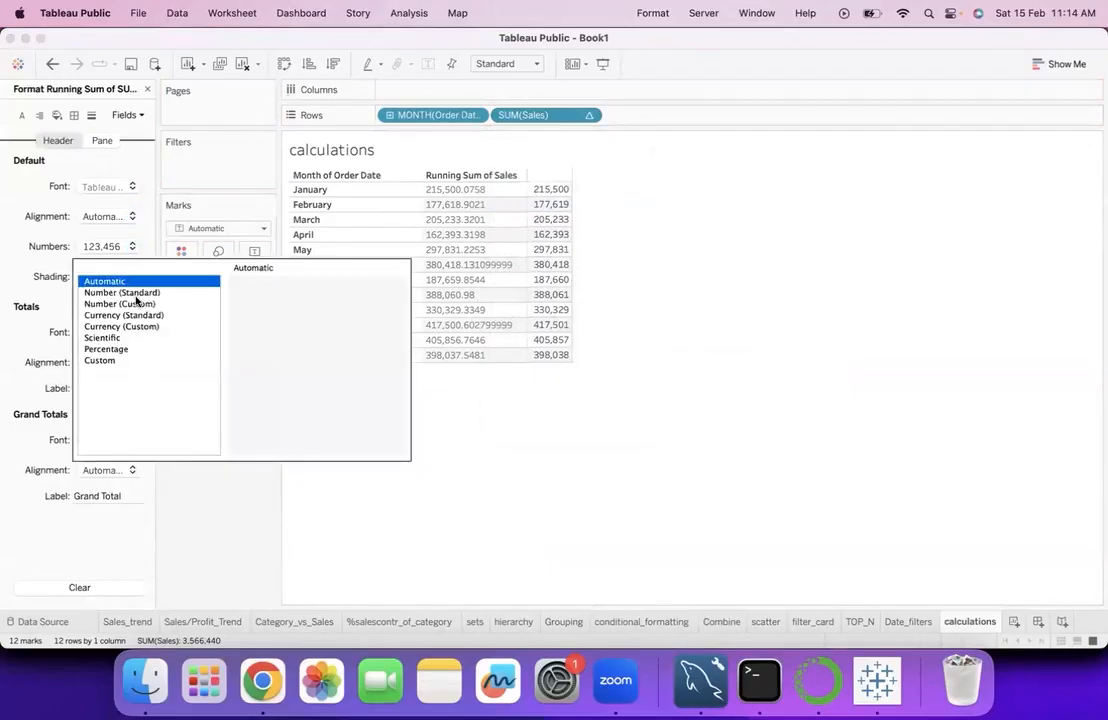
pyautogui.click(139, 304)
pyautogui.click(280, 308)
pyautogui.click(280, 308)
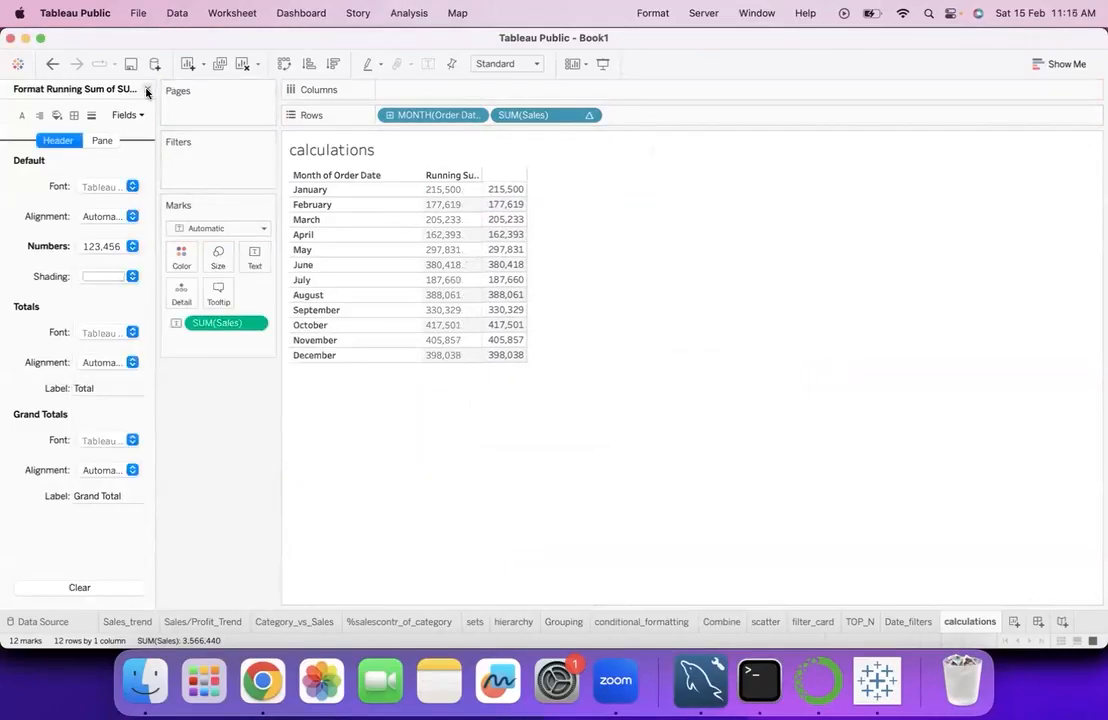
pyautogui.click(147, 88)
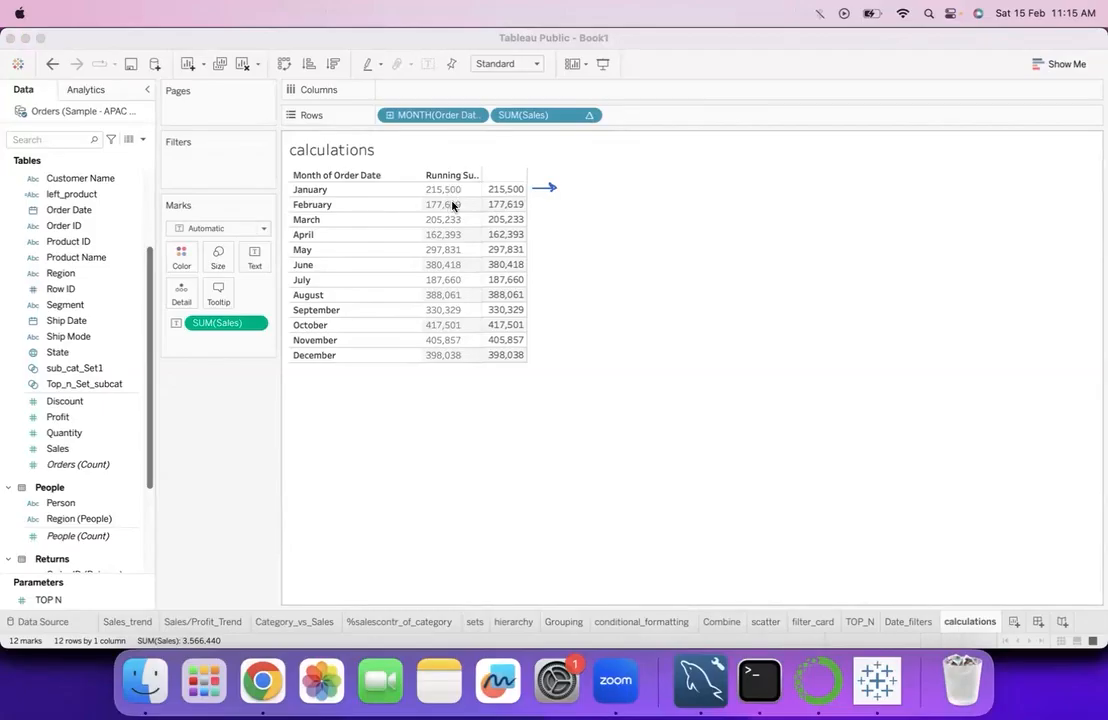
# - Reapply the Running Total quick table calculation to the discrete SUM(Sales) in the rows
pyautogui.click(569, 125)
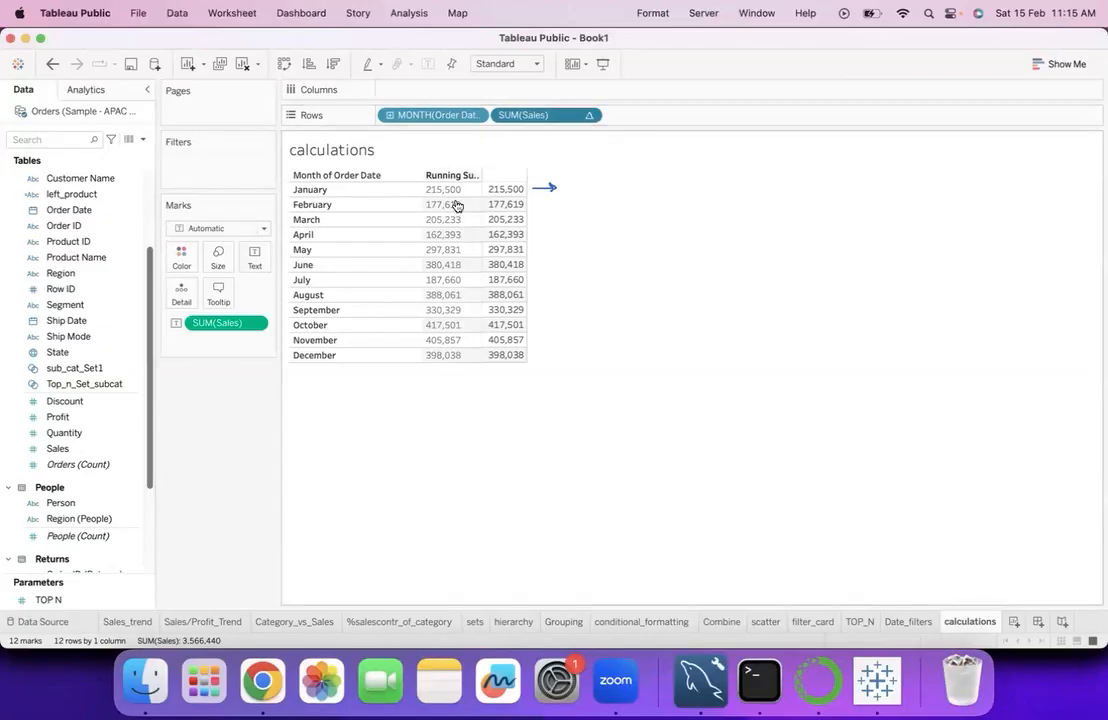
pyautogui.click(590, 115)
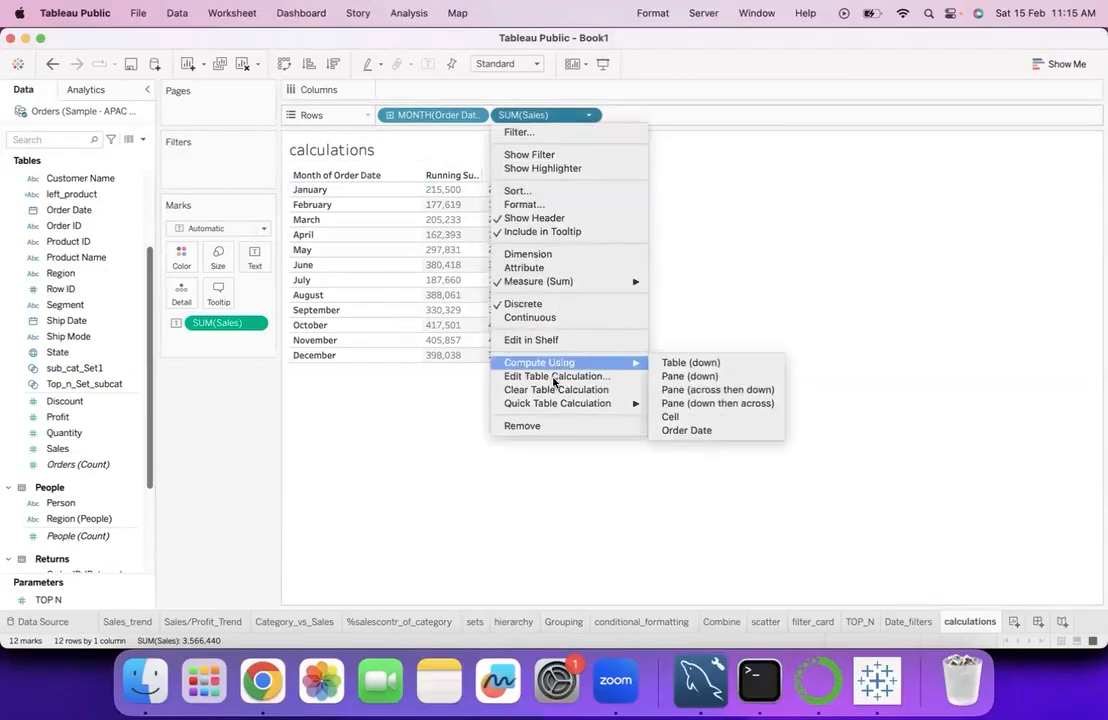
pyautogui.moveTo(580, 403)
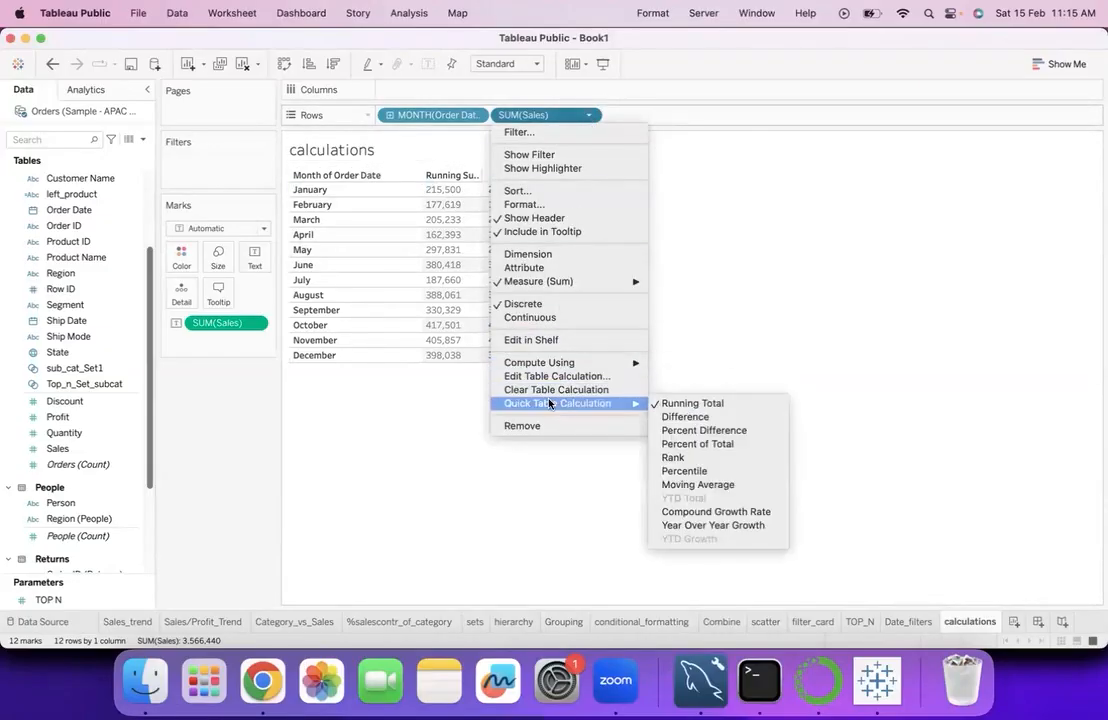
pyautogui.click(679, 404)
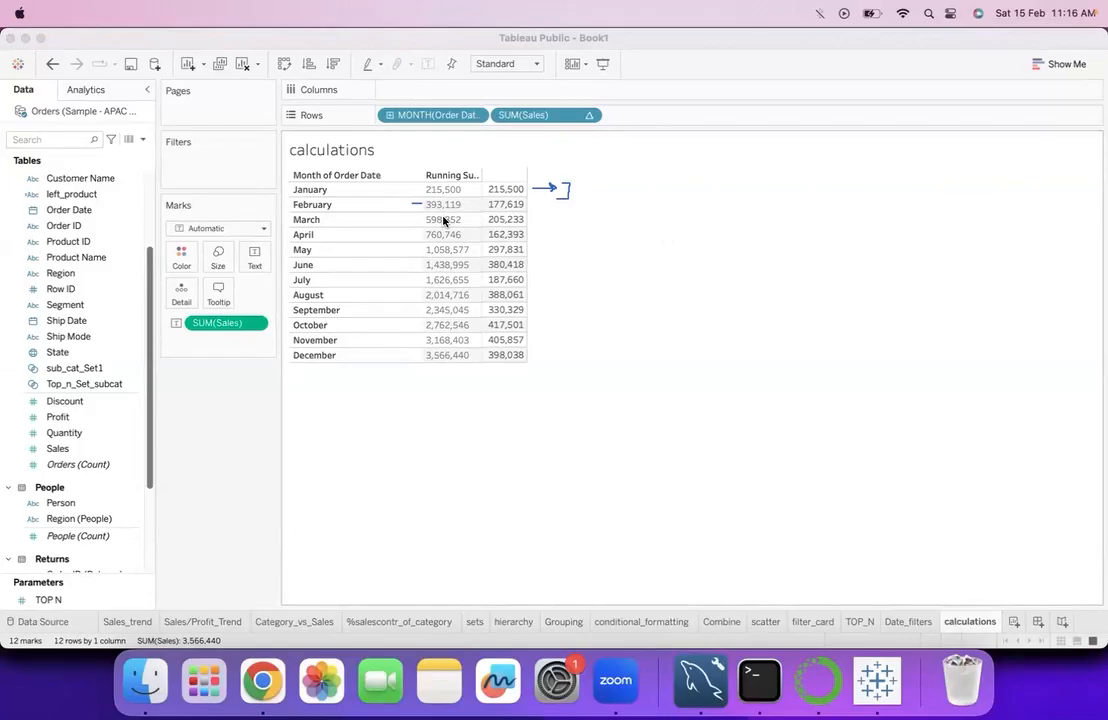
pyautogui.moveTo(589, 189); pyautogui.dragTo(590, 211)
pyautogui.click(609, 182)
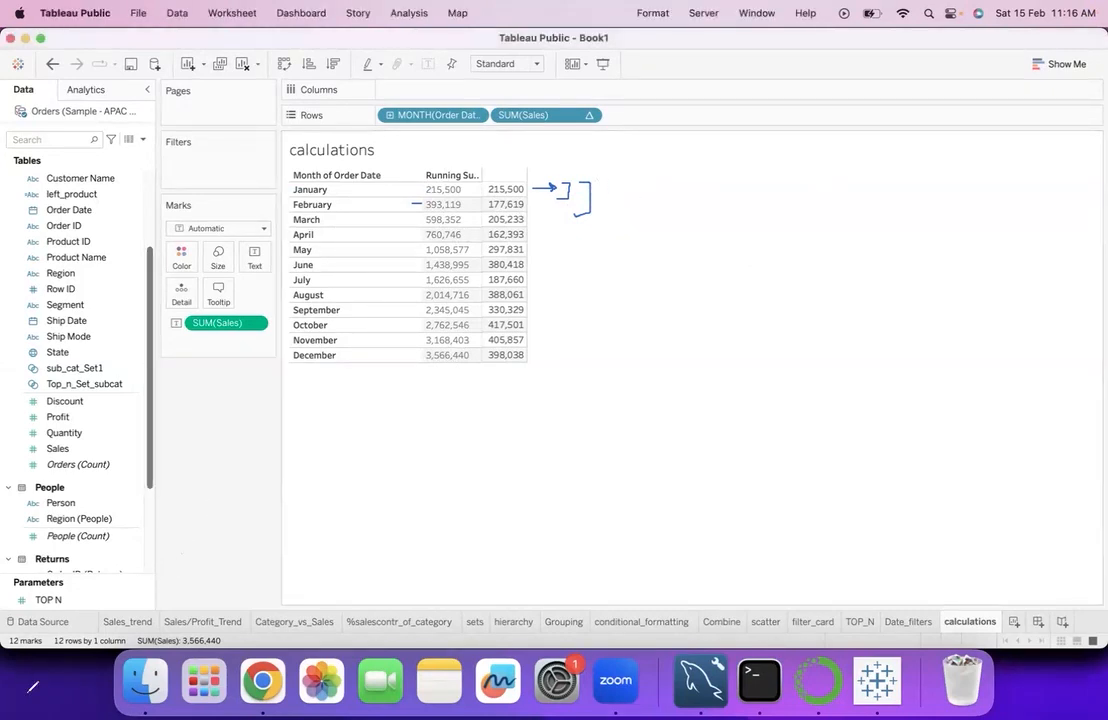
pyautogui.moveTo(603, 181)
pyautogui.mouseDown()
pyautogui.moveTo(618, 182)
pyautogui.moveTo(618, 254)
pyautogui.mouseUp()
pyautogui.moveTo(624, 301); pyautogui.dragTo(624, 346)
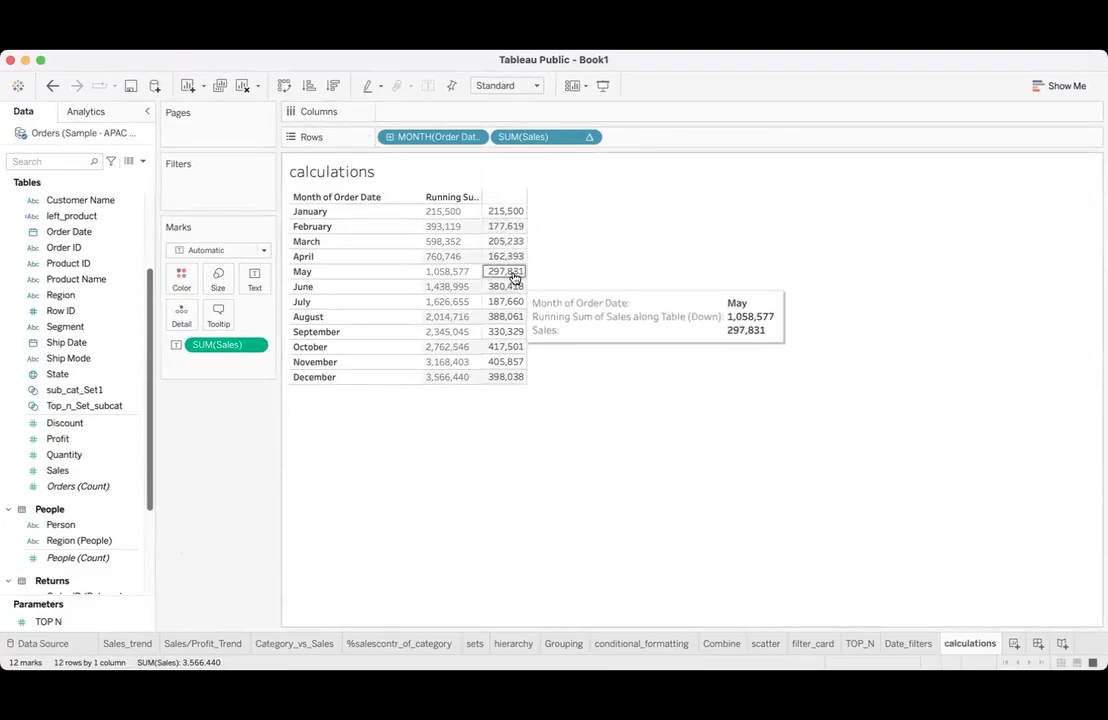
# - Remove SUM(Sales) from both the rows and the marks, and add Sales back as the table values by month
pyautogui.moveTo(576, 139); pyautogui.dragTo(218, 585)
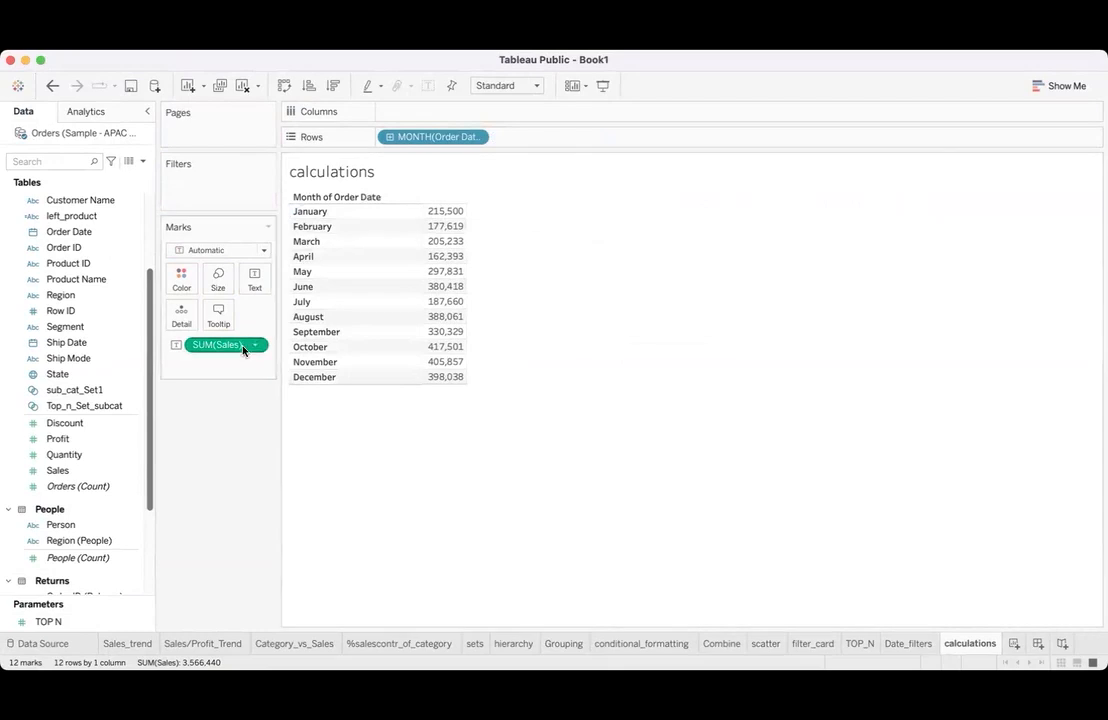
pyautogui.moveTo(250, 340); pyautogui.dragTo(240, 532)
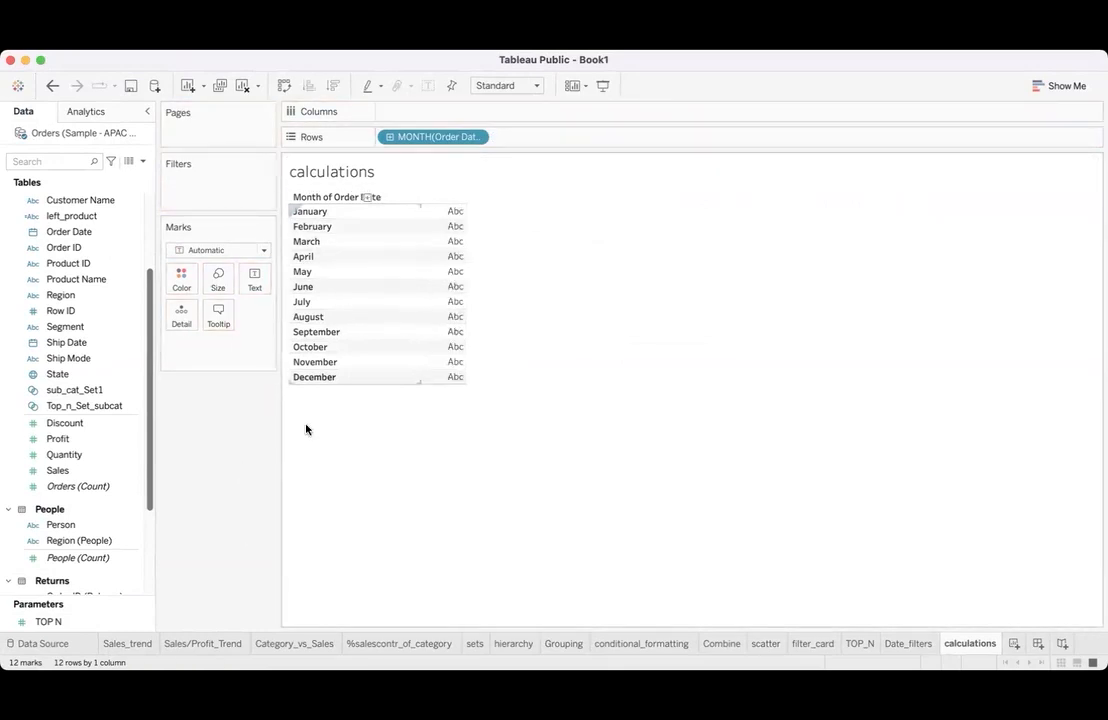
pyautogui.moveTo(102, 468); pyautogui.dragTo(450, 262)
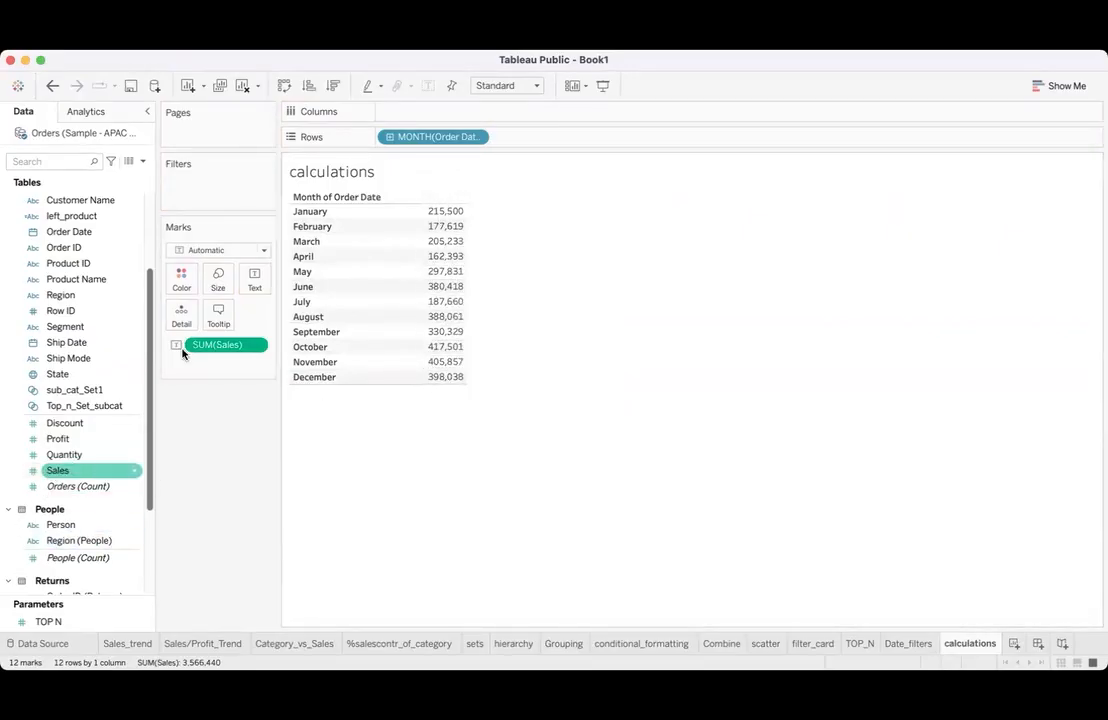
pyautogui.moveTo(100, 467); pyautogui.dragTo(440, 283)
pyautogui.moveTo(50, 468); pyautogui.dragTo(433, 334)
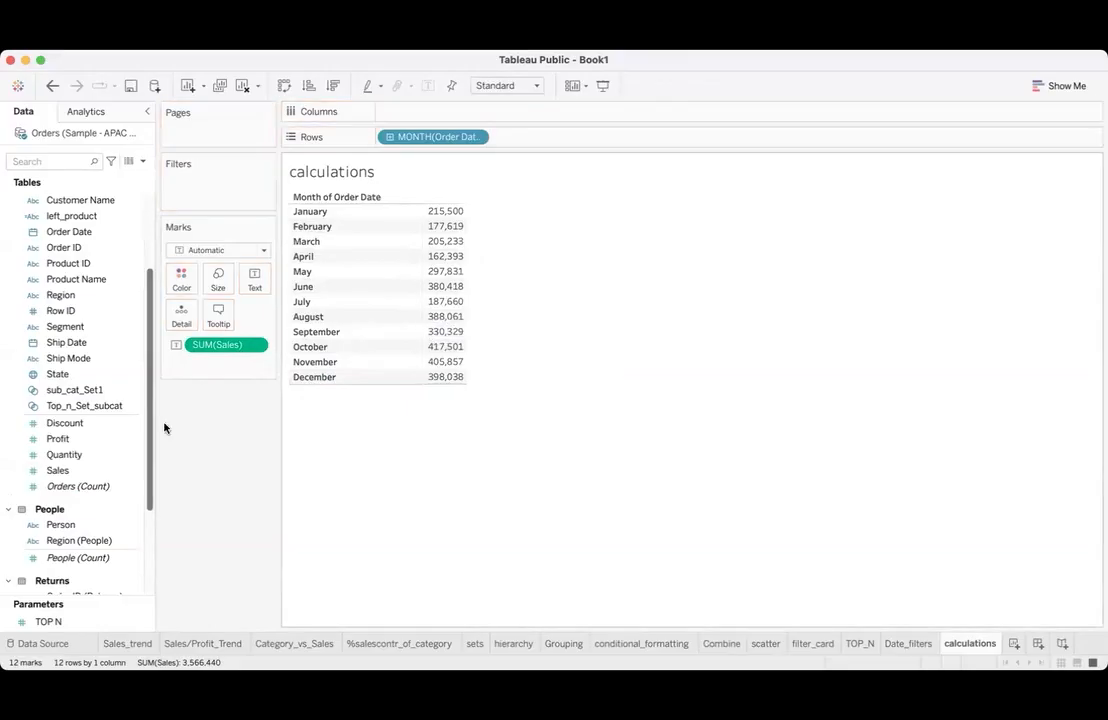
# - Add Sales to the rows beside the month and convert it to discrete
pyautogui.moveTo(86, 465); pyautogui.dragTo(512, 136)
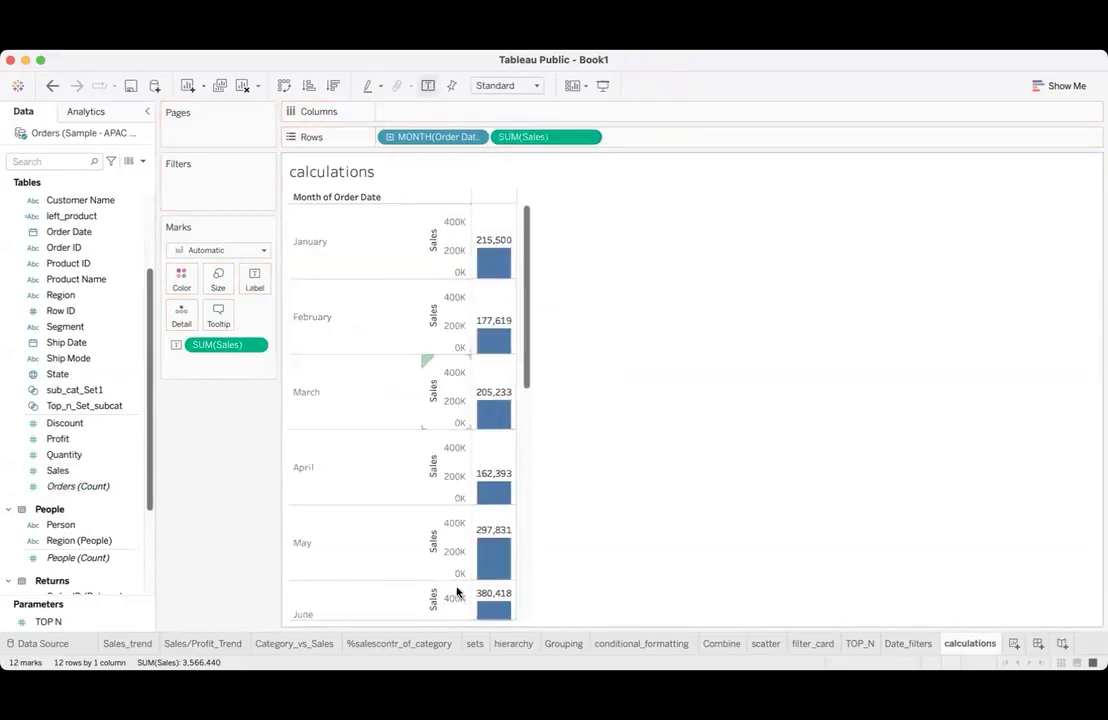
pyautogui.click(586, 138)
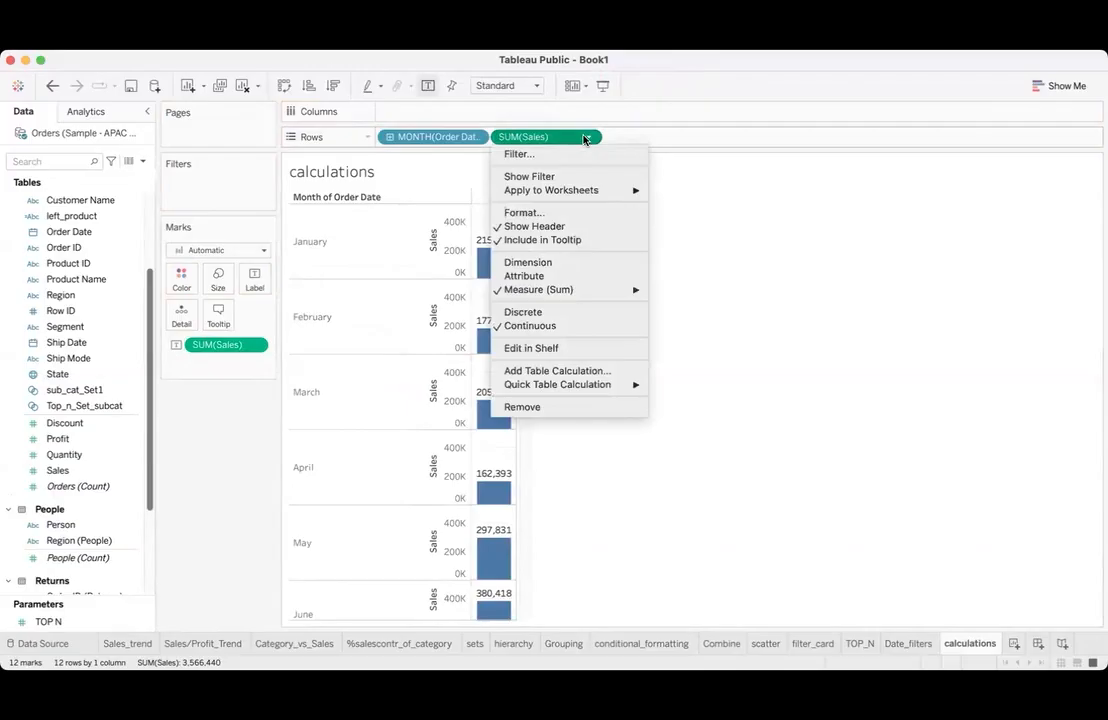
pyautogui.click(530, 314)
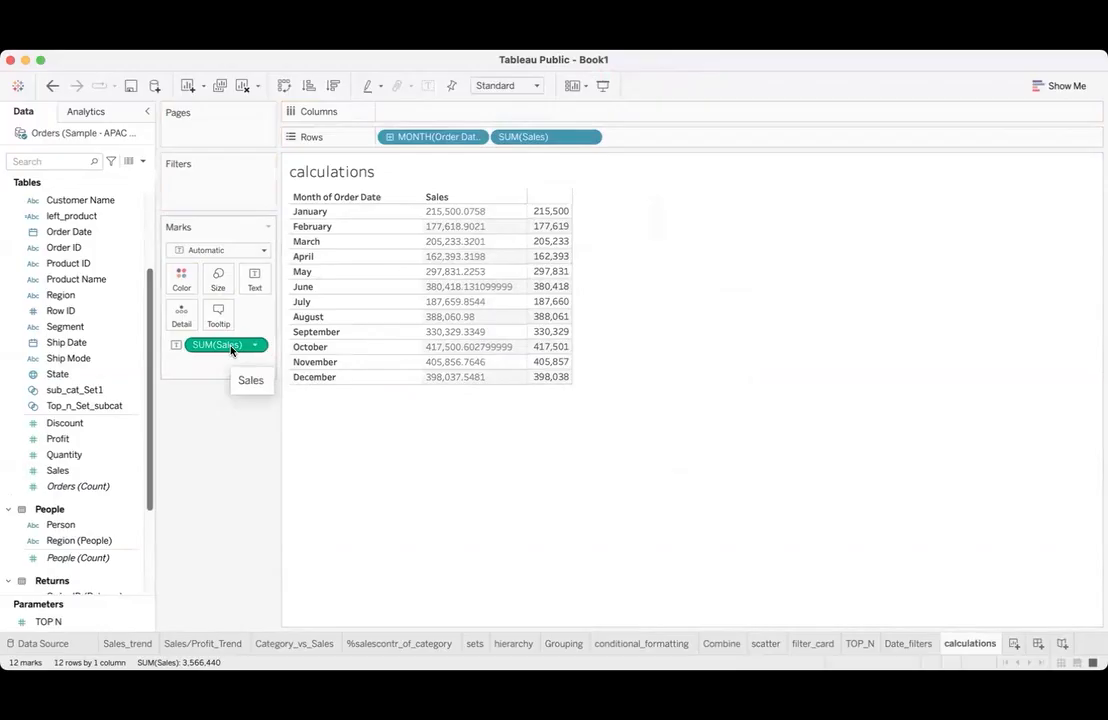
# - Apply the Running Total quick table calculation to the discrete Sales field in the rows
pyautogui.click(587, 139)
pyautogui.moveTo(571, 428)
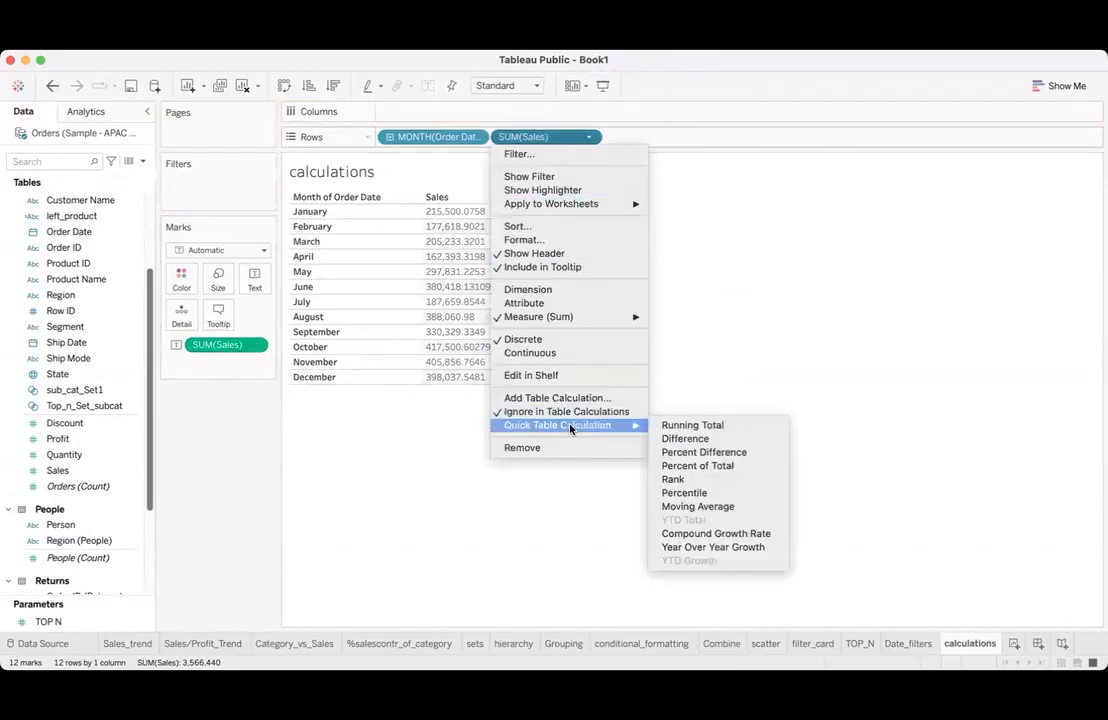
pyautogui.click(674, 427)
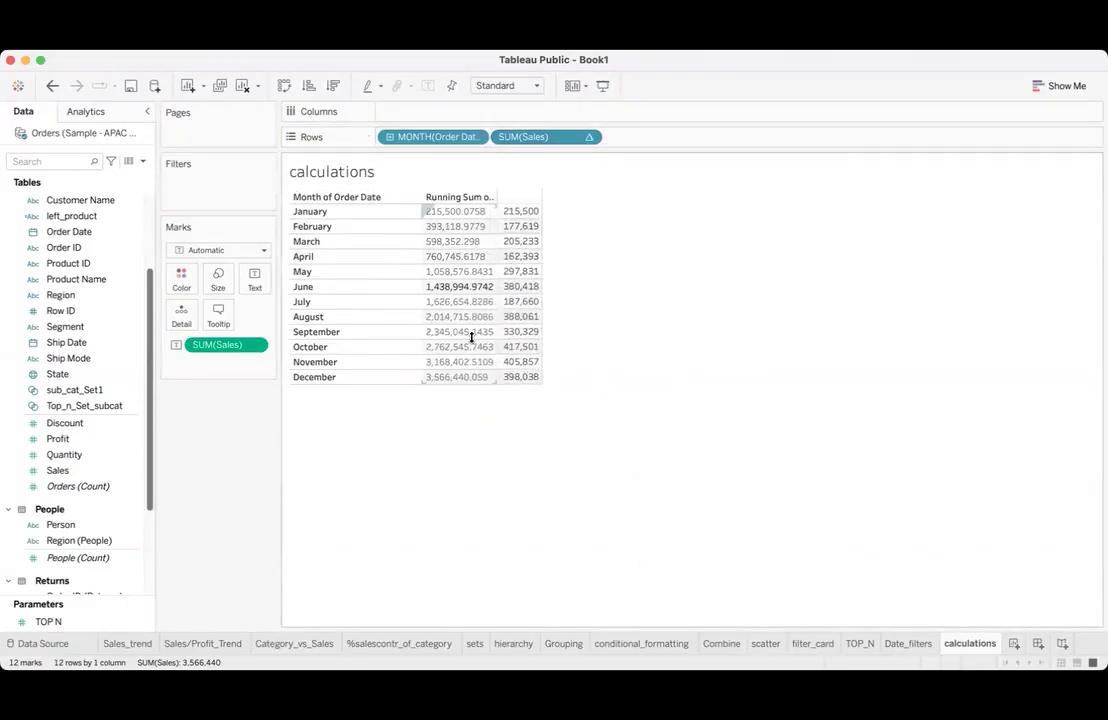
# - Format the running total values in the rows to show no decimal places, and close the formatting options
pyautogui.moveTo(579, 138); pyautogui.dragTo(583, 140)
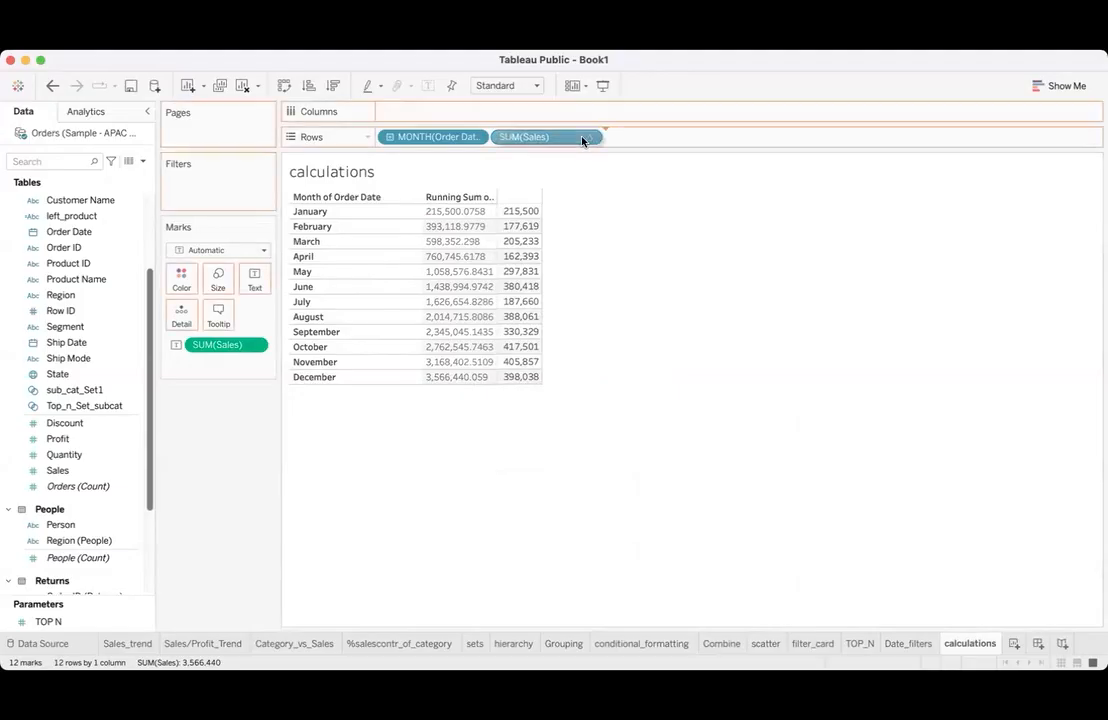
pyautogui.click(588, 137)
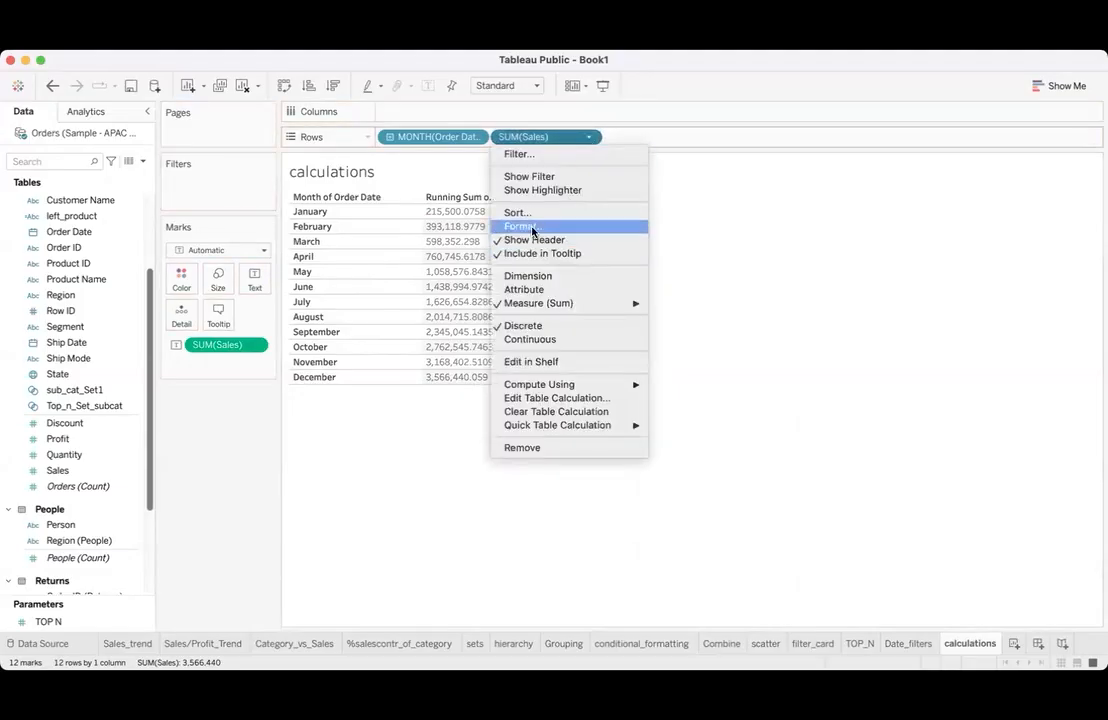
pyautogui.click(521, 227)
pyautogui.click(130, 269)
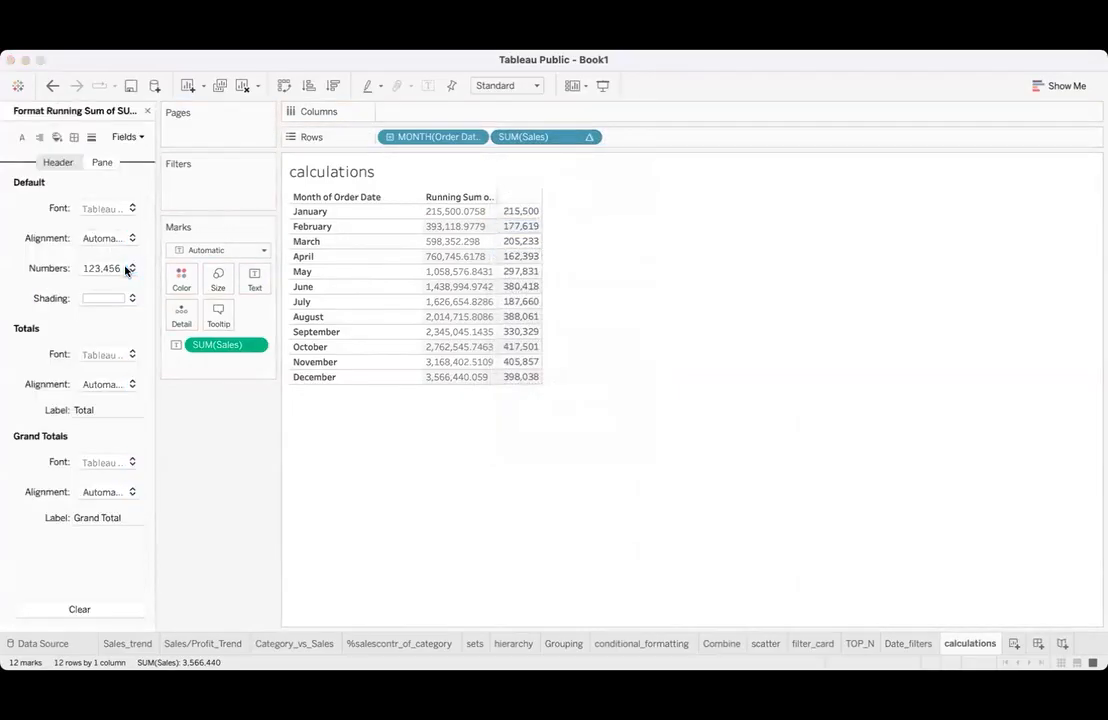
pyautogui.click(120, 334)
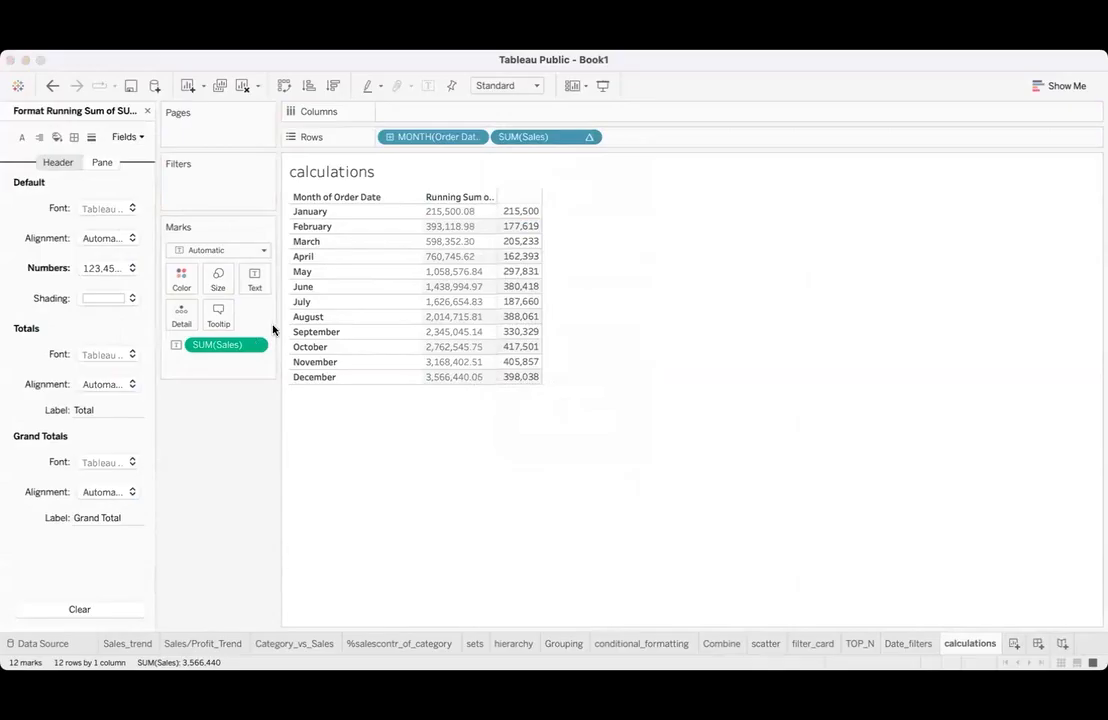
pyautogui.click(275, 330)
pyautogui.click(277, 332)
pyautogui.click(319, 602)
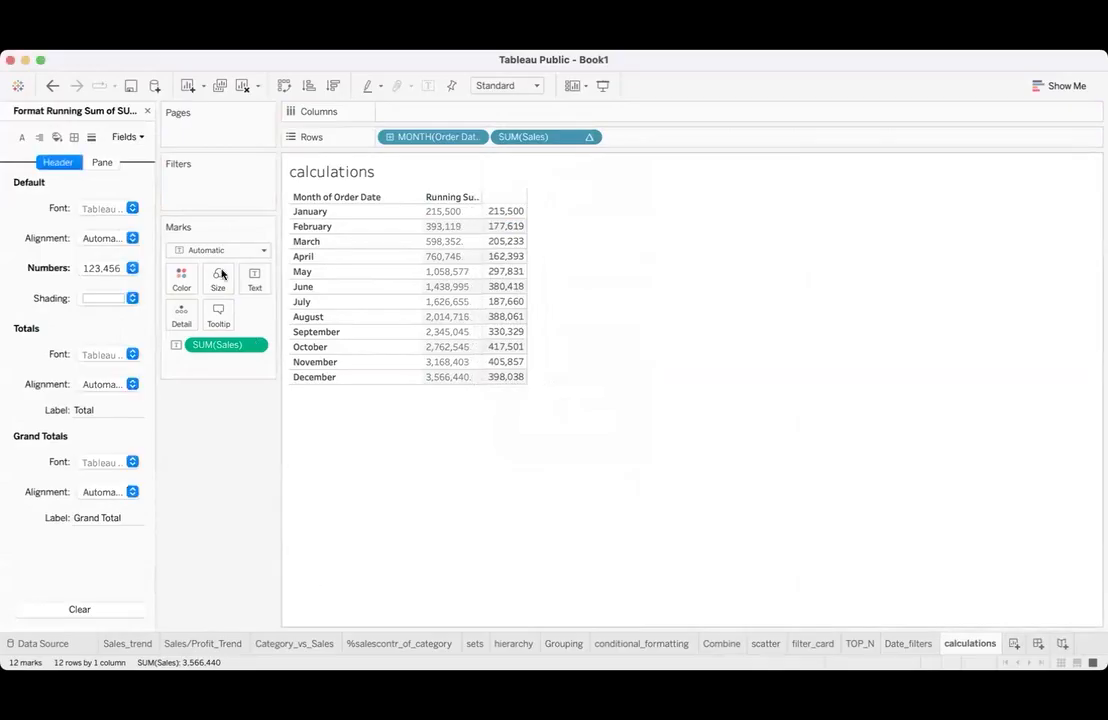
pyautogui.click(147, 112)
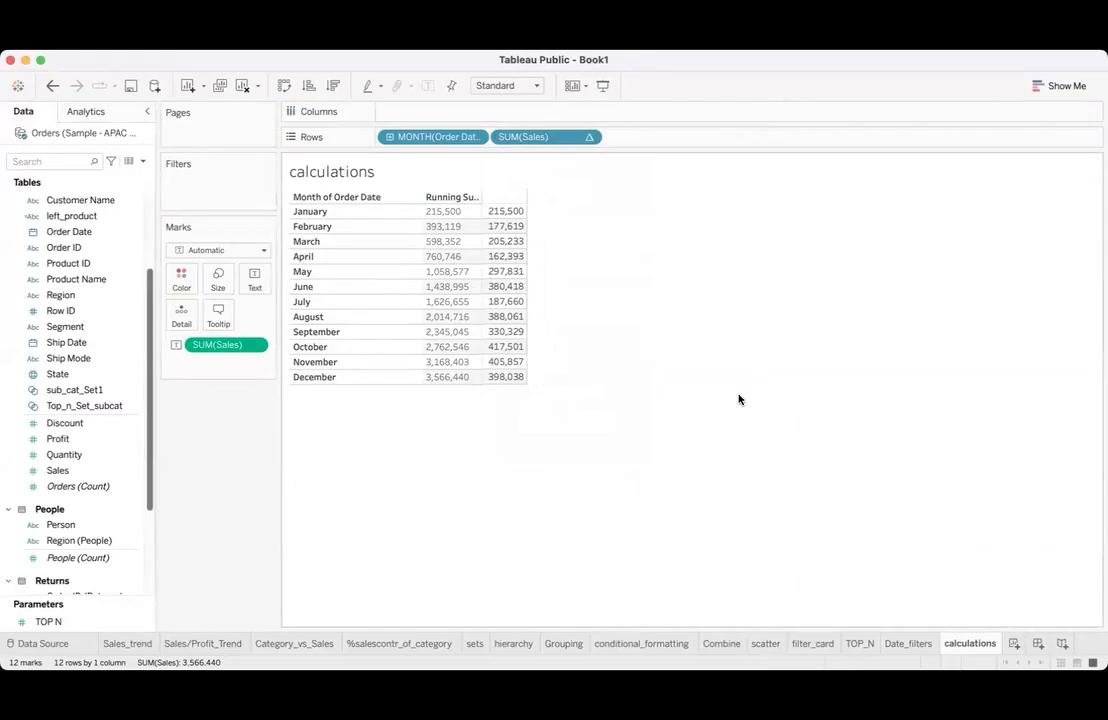
# - Try the monthly sales view as a continuous line chart and as a discrete line chart
pyautogui.click(1062, 86)
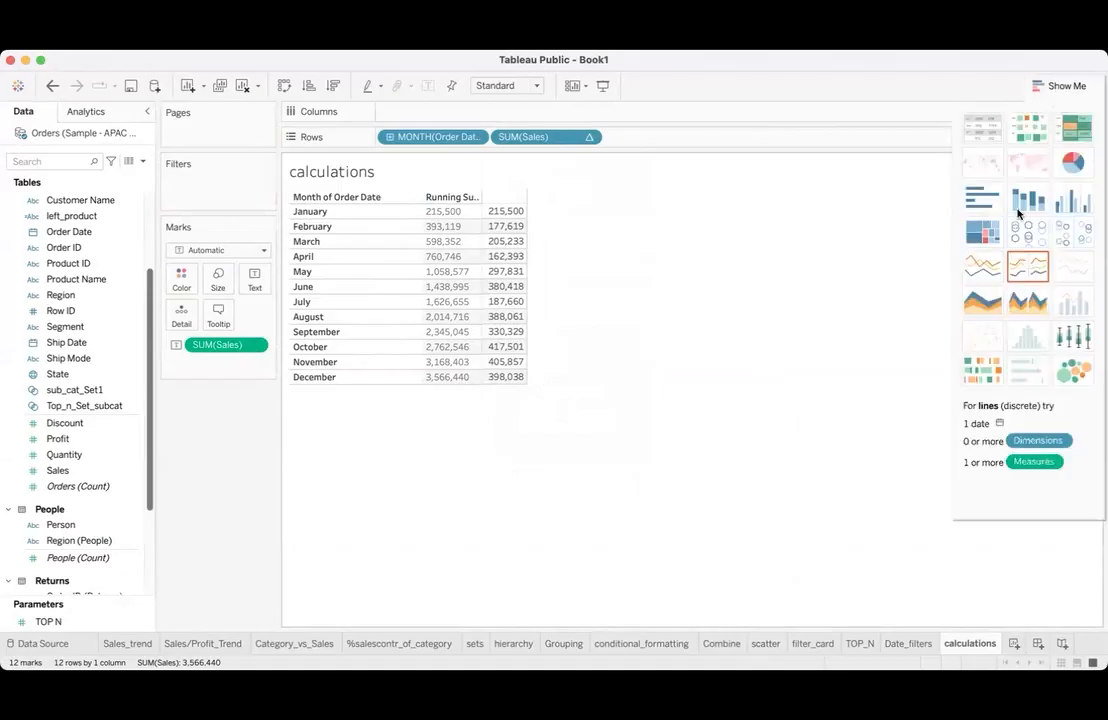
pyautogui.click(982, 267)
pyautogui.click(1028, 267)
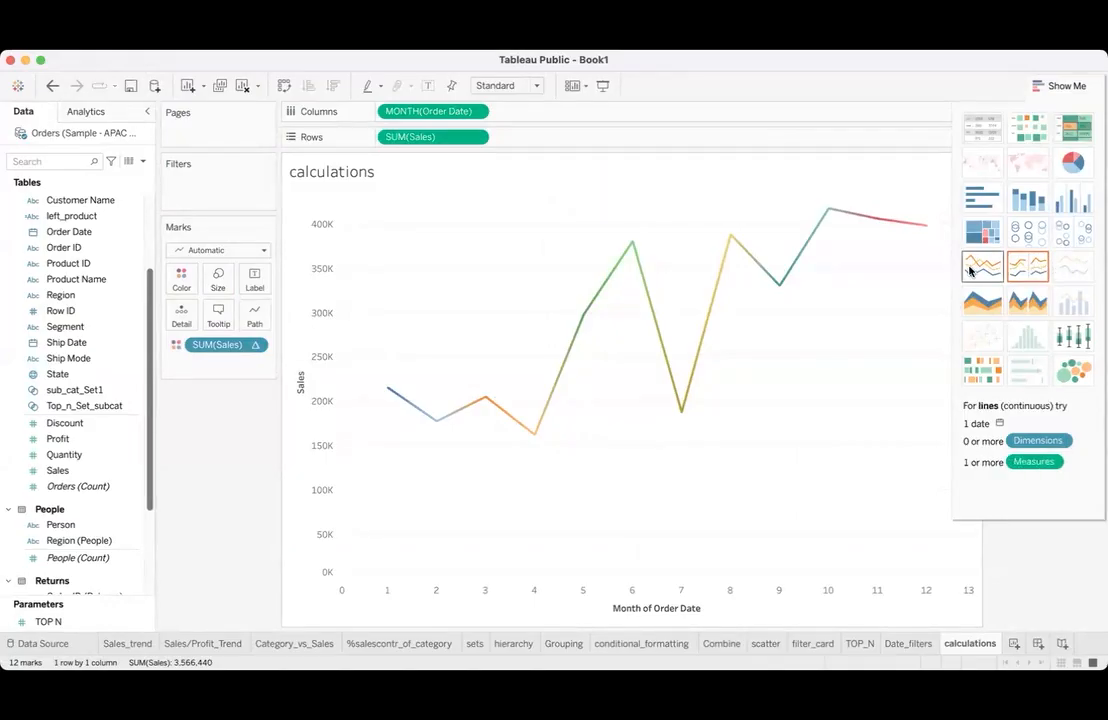
pyautogui.click(1028, 265)
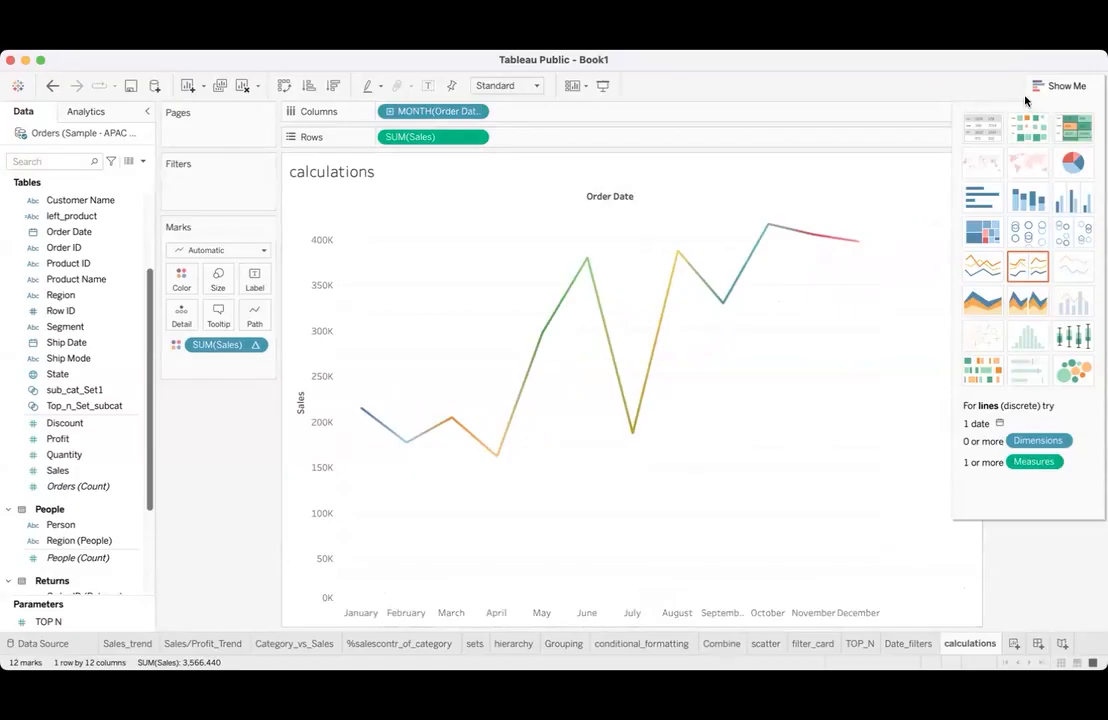
# - Clear the calculations worksheet and build a text table of Sales by Category
pyautogui.click(242, 85)
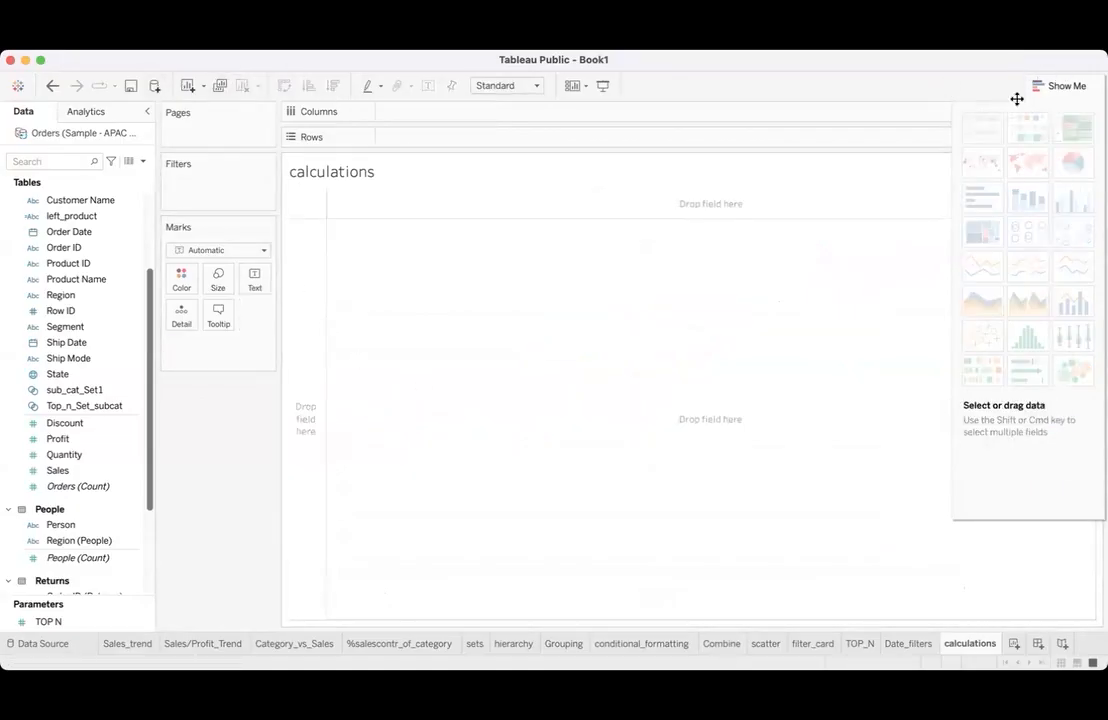
pyautogui.click(1068, 86)
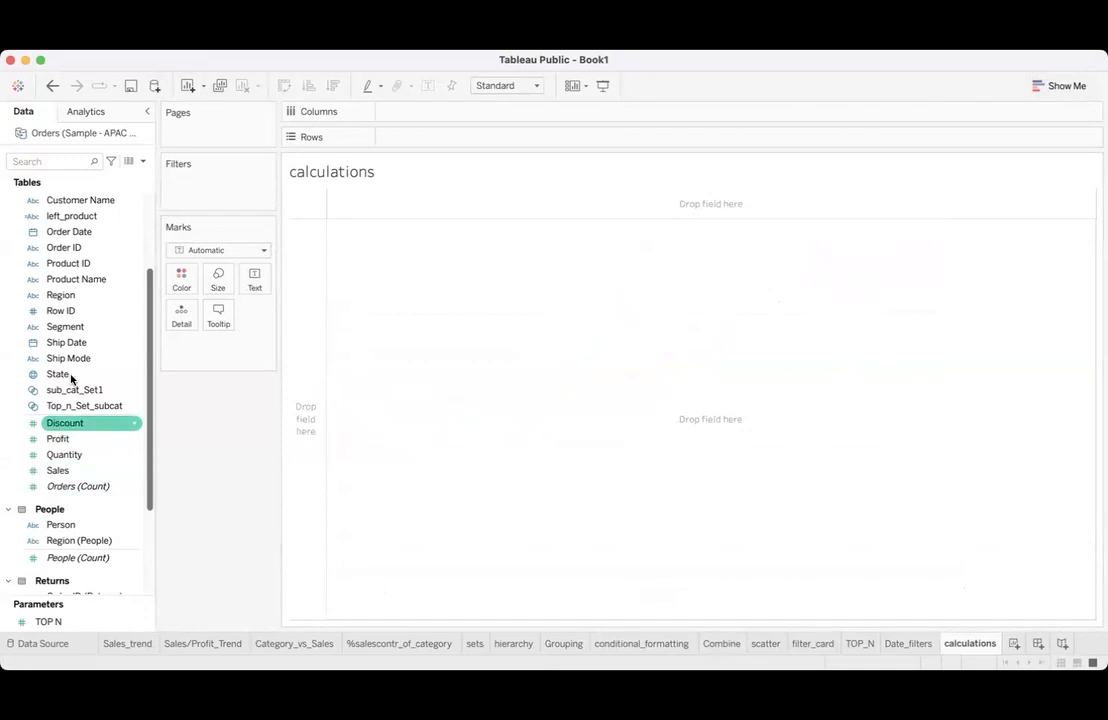
pyautogui.scroll(3, 76, 247)
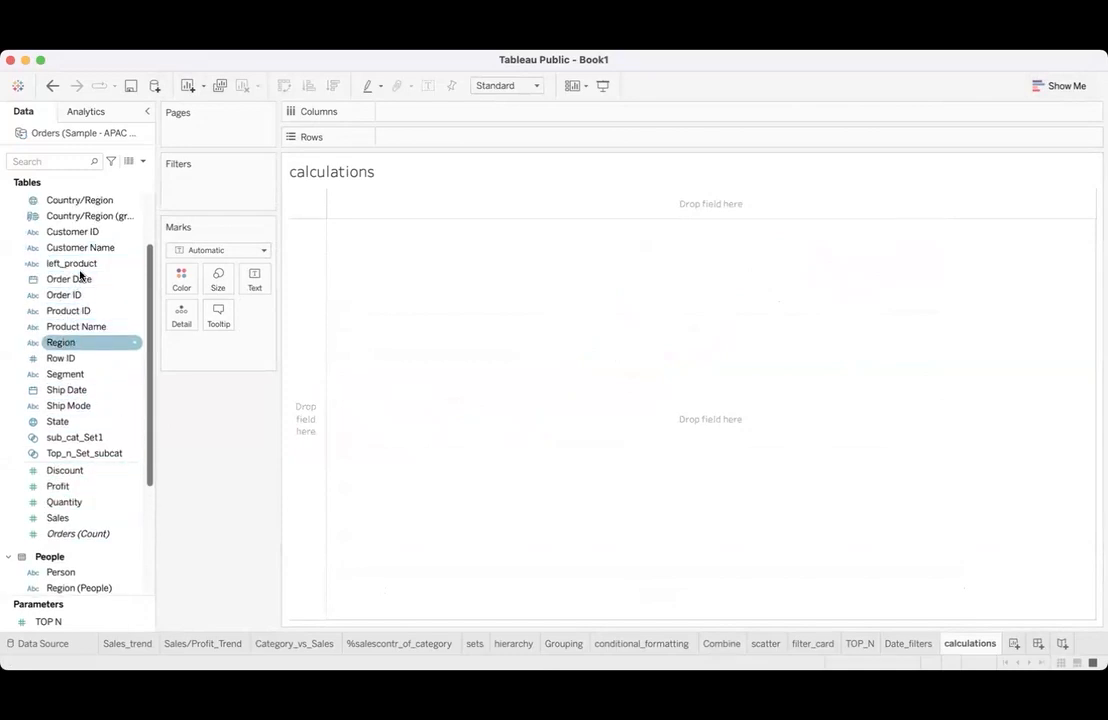
pyautogui.scroll(3, 82, 290)
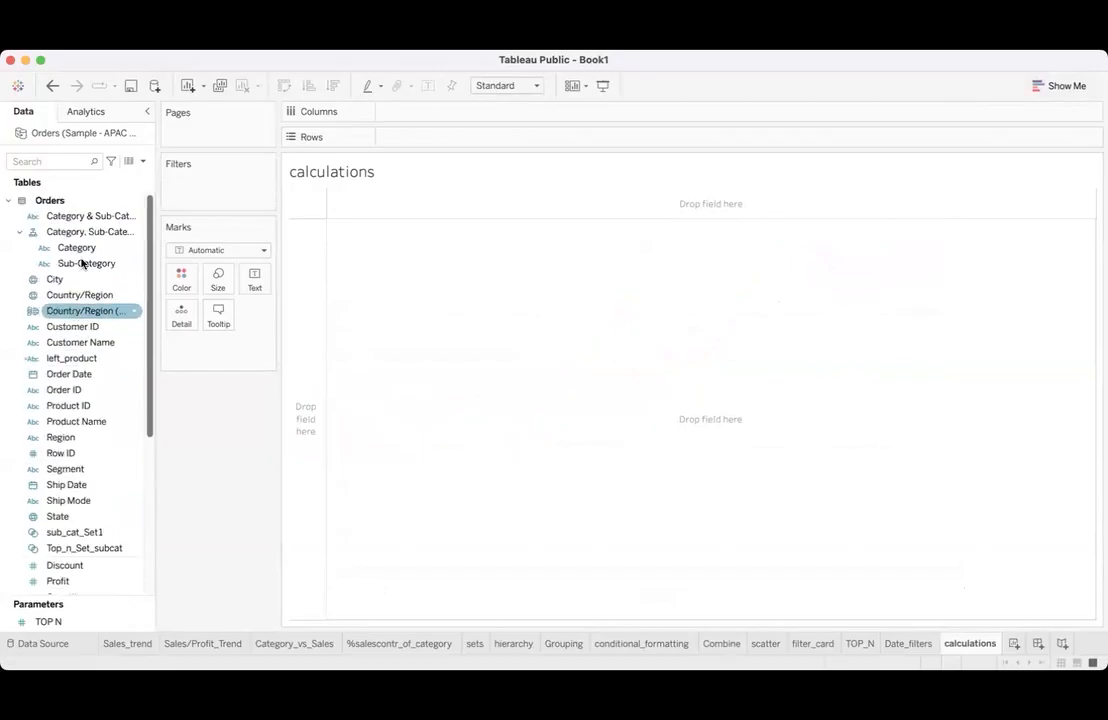
pyautogui.doubleClick(82, 250)
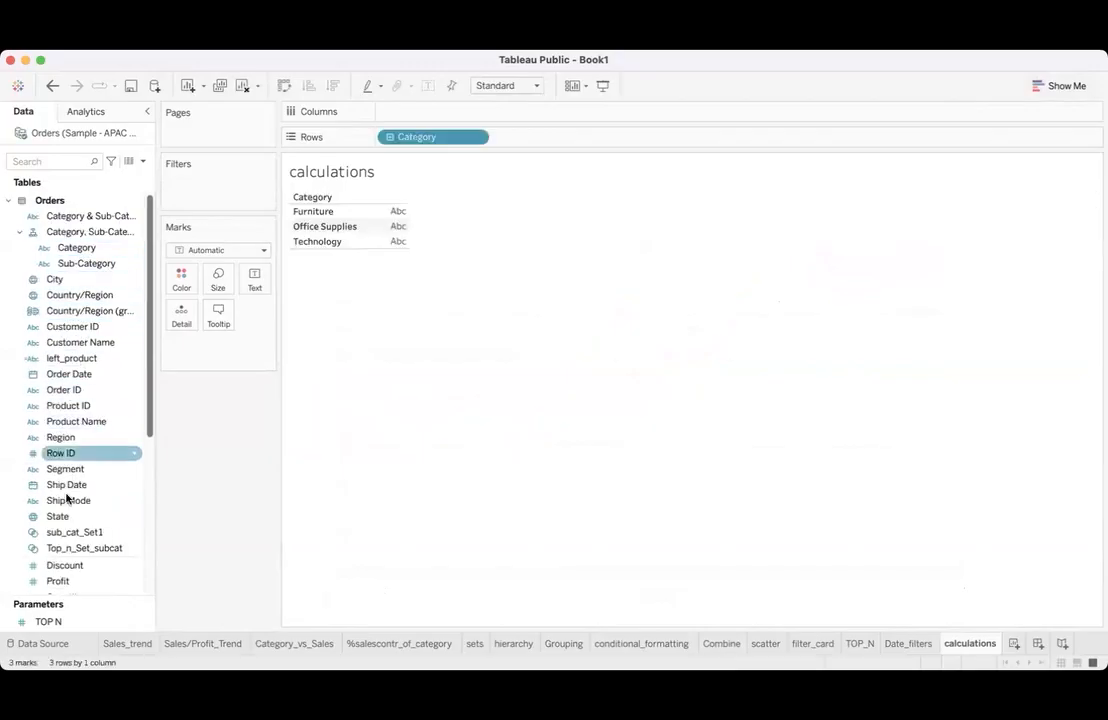
pyautogui.scroll(-2, 67, 498)
pyautogui.moveTo(63, 551); pyautogui.dragTo(390, 228)
# - Turn the Category table into a bar chart, swap rows and columns for vertical bars, and show the mark labels
pyautogui.click(1079, 85)
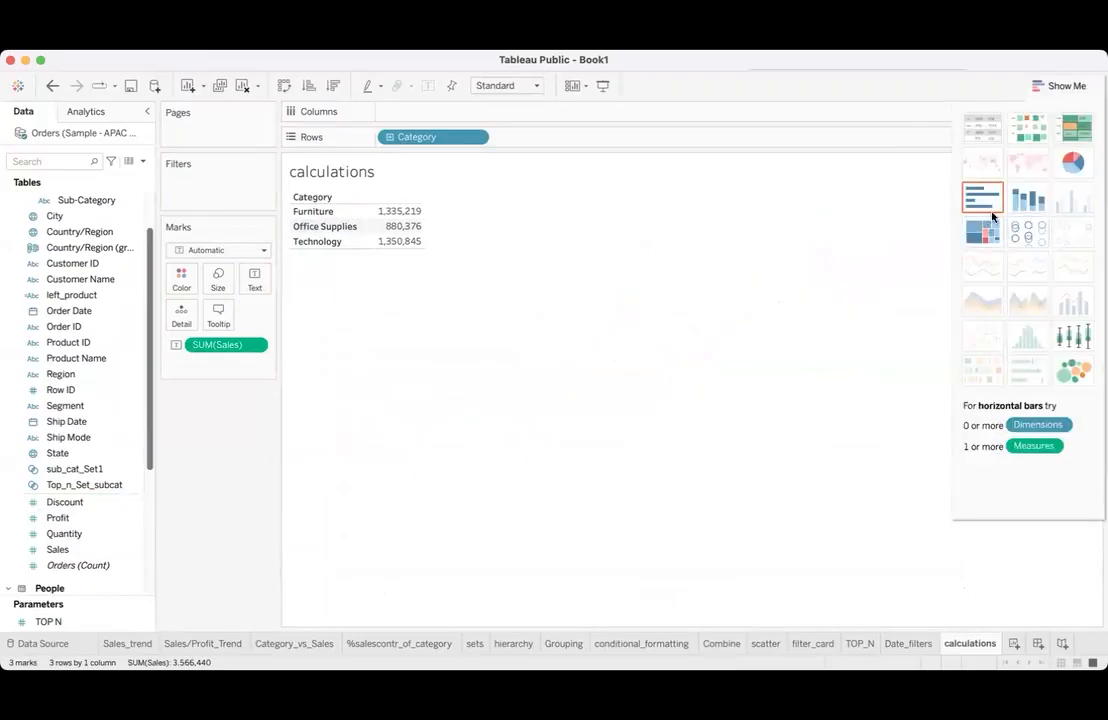
pyautogui.click(983, 199)
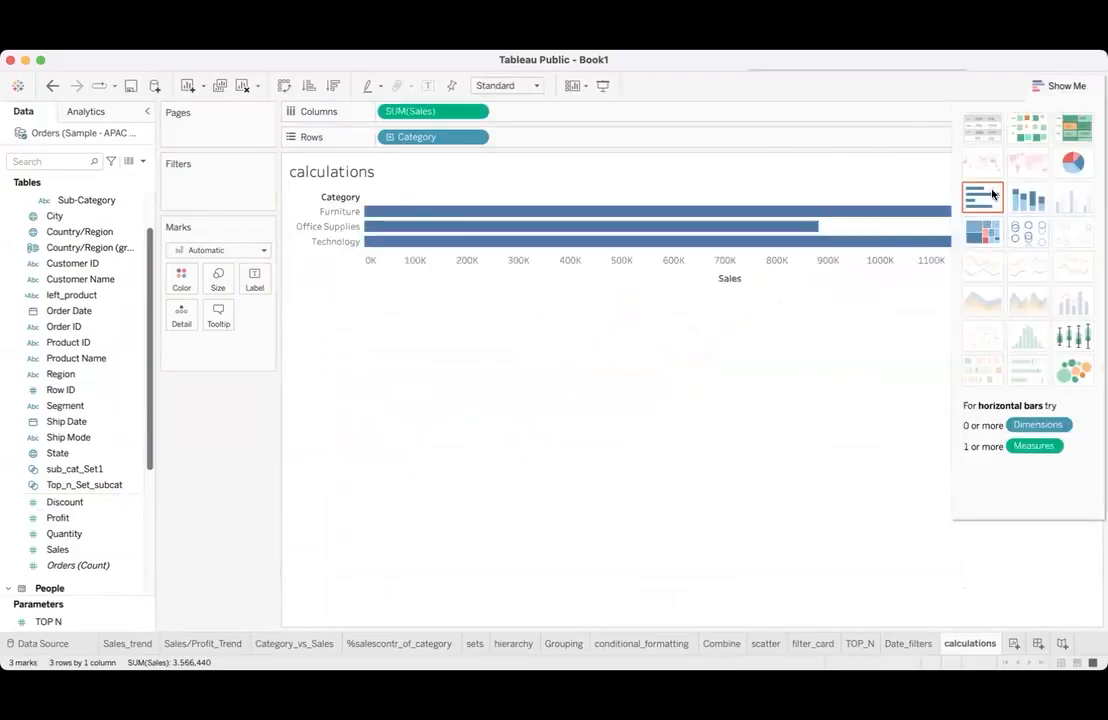
pyautogui.click(284, 87)
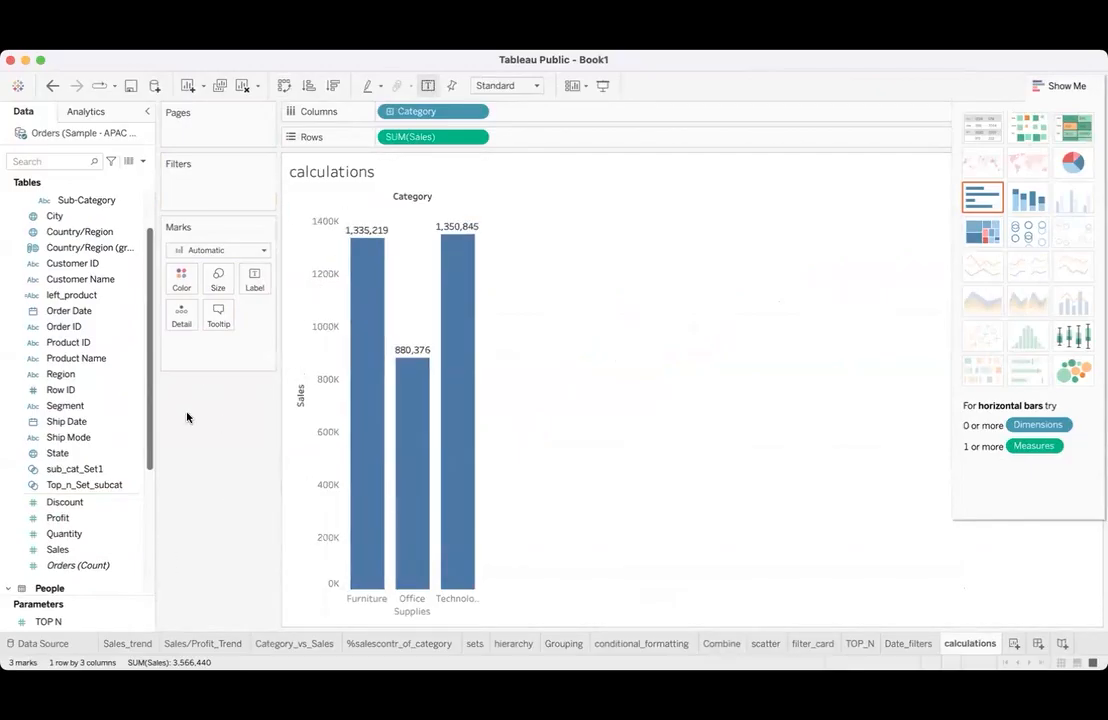
# - Add a second Sales measure to the rows and apply the Running Total quick table calculation to it
pyautogui.moveTo(57, 549); pyautogui.dragTo(532, 137)
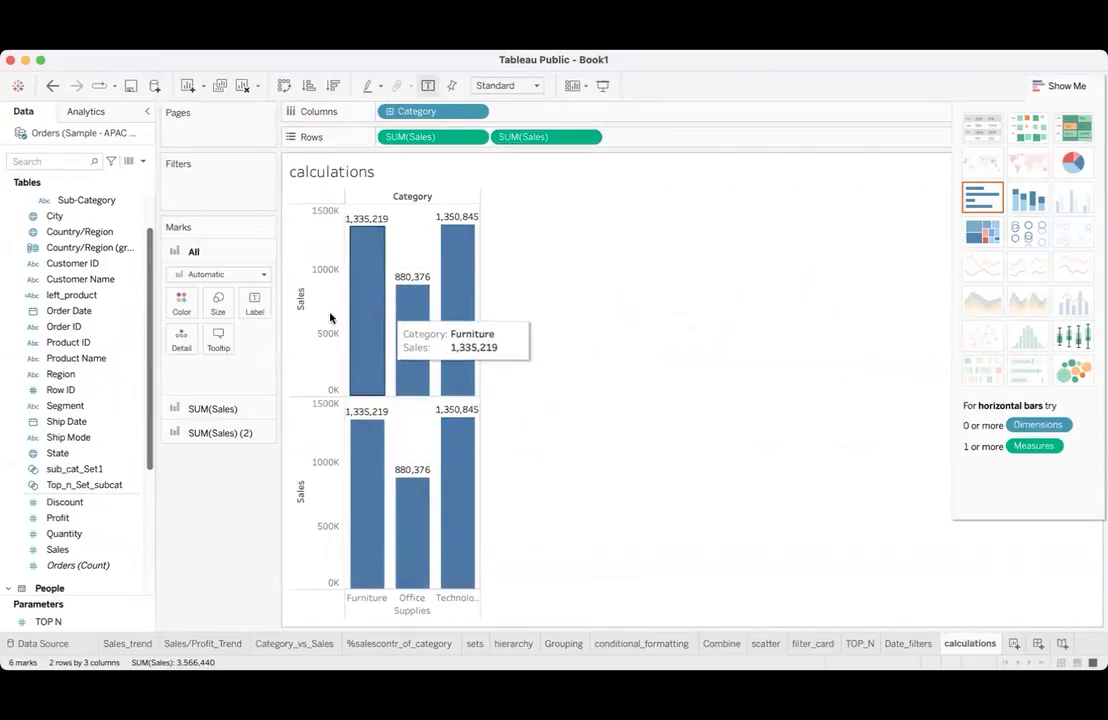
pyautogui.click(588, 136)
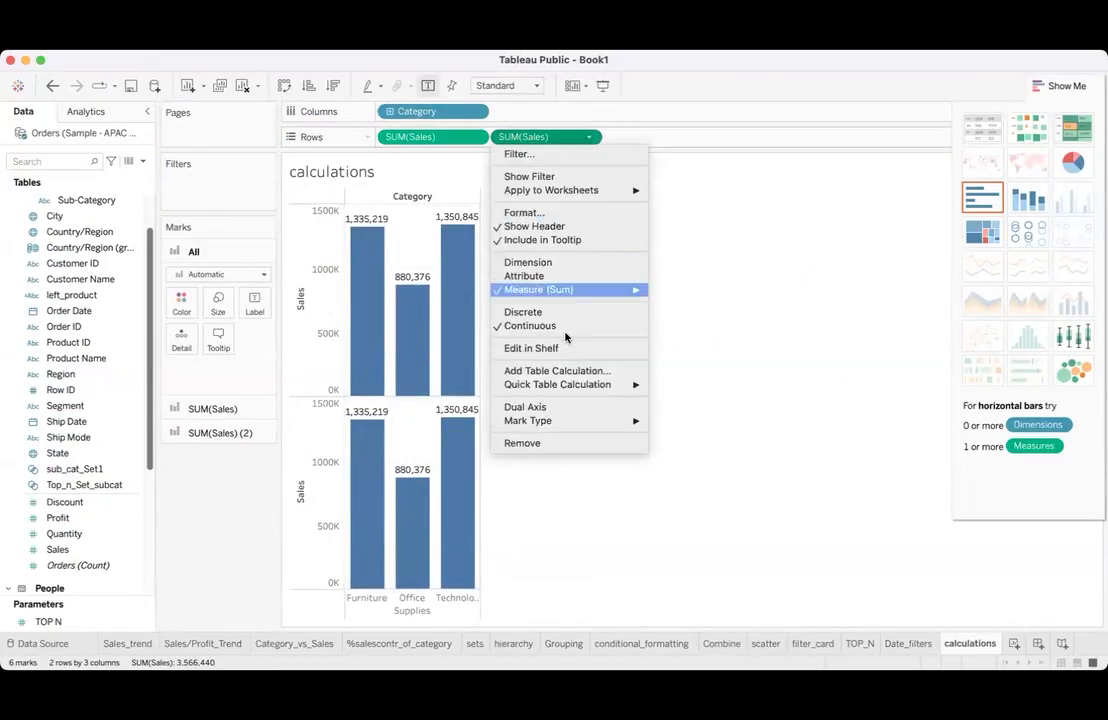
pyautogui.moveTo(567, 384)
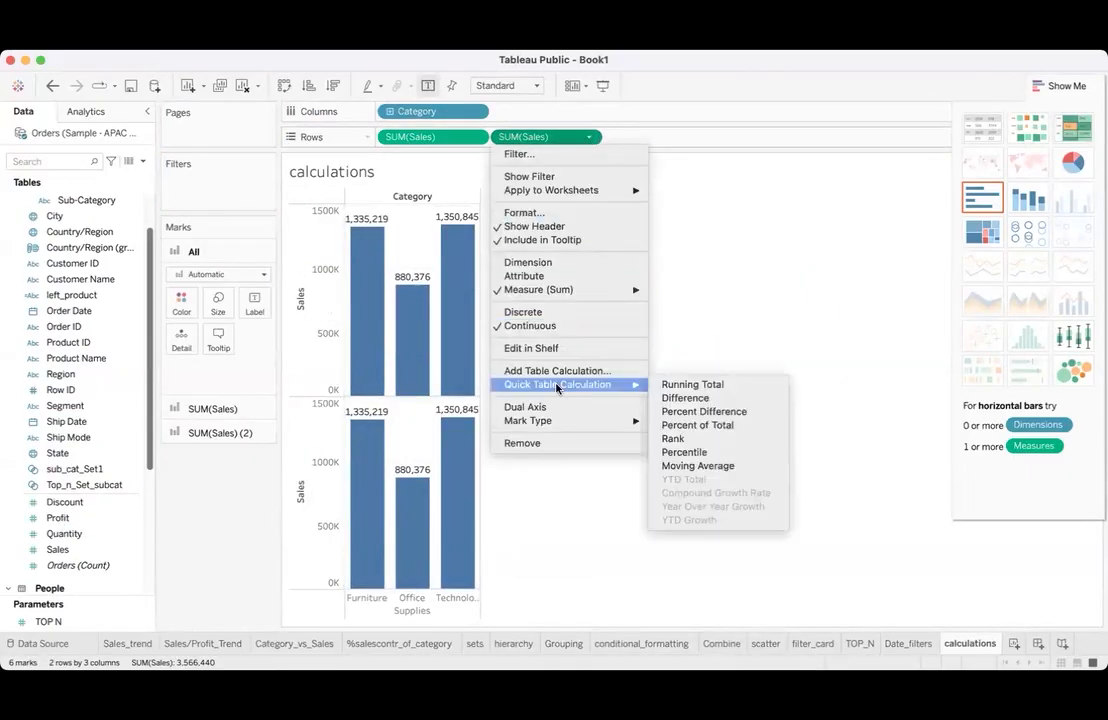
pyautogui.click(694, 386)
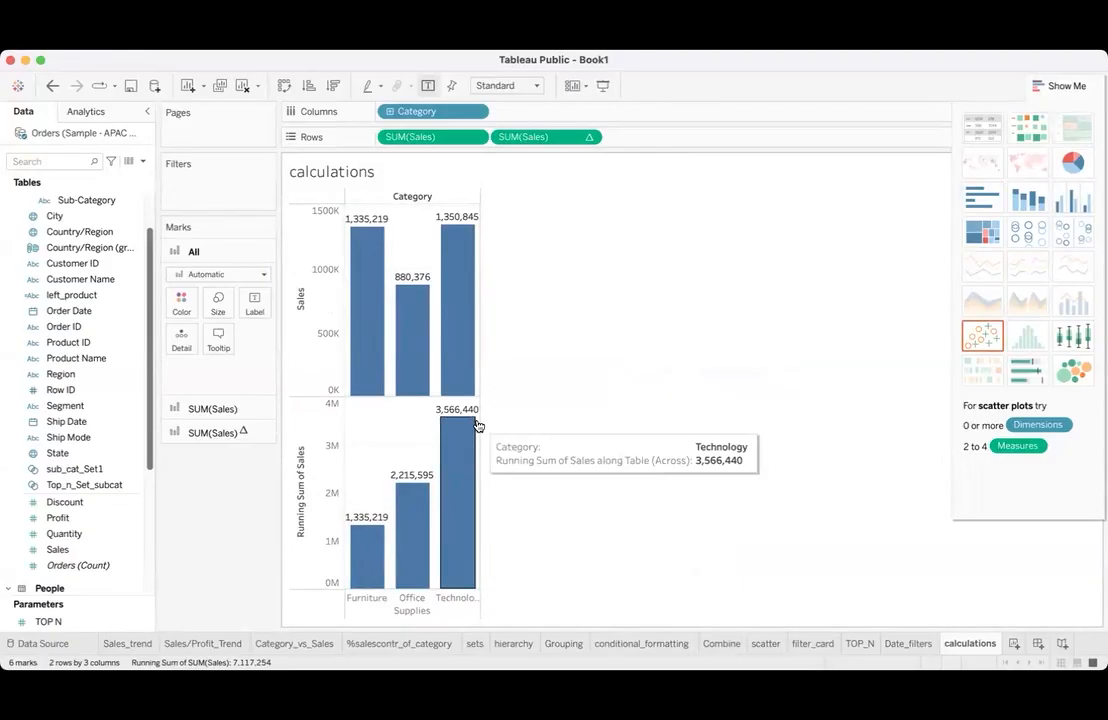
# - Replace Category with Order Date by year in the columns for both the Sales and running total charts
pyautogui.moveTo(391, 110); pyautogui.dragTo(180, 369)
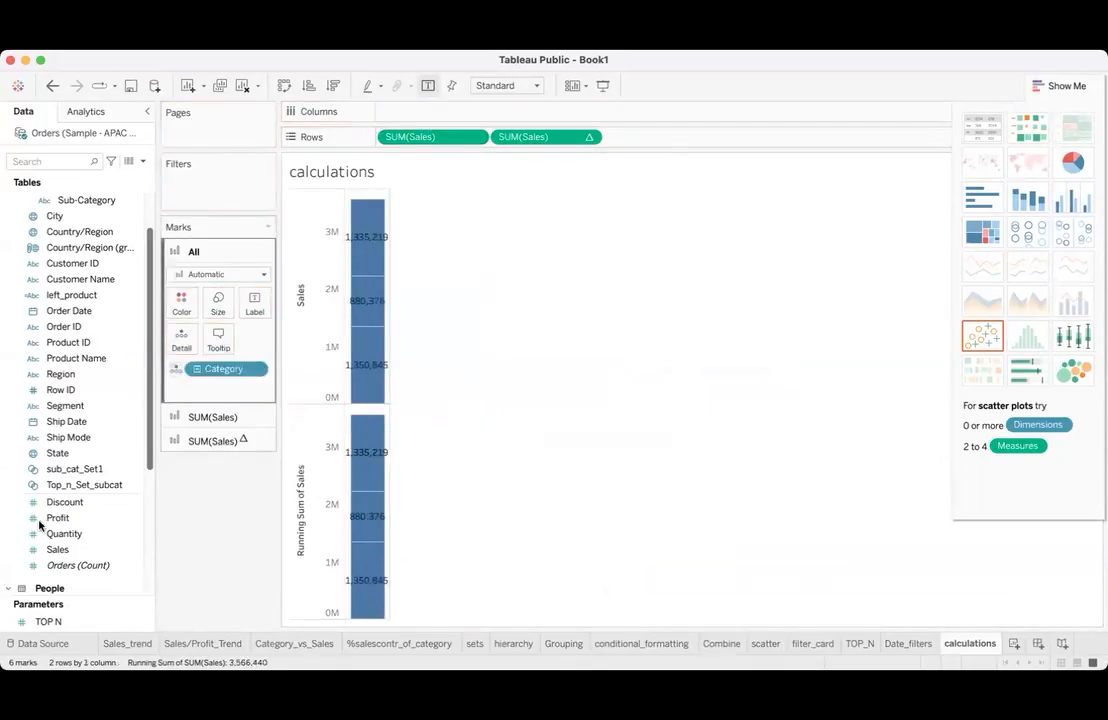
pyautogui.scroll(2, 87, 268)
pyautogui.moveTo(222, 369); pyautogui.dragTo(205, 458)
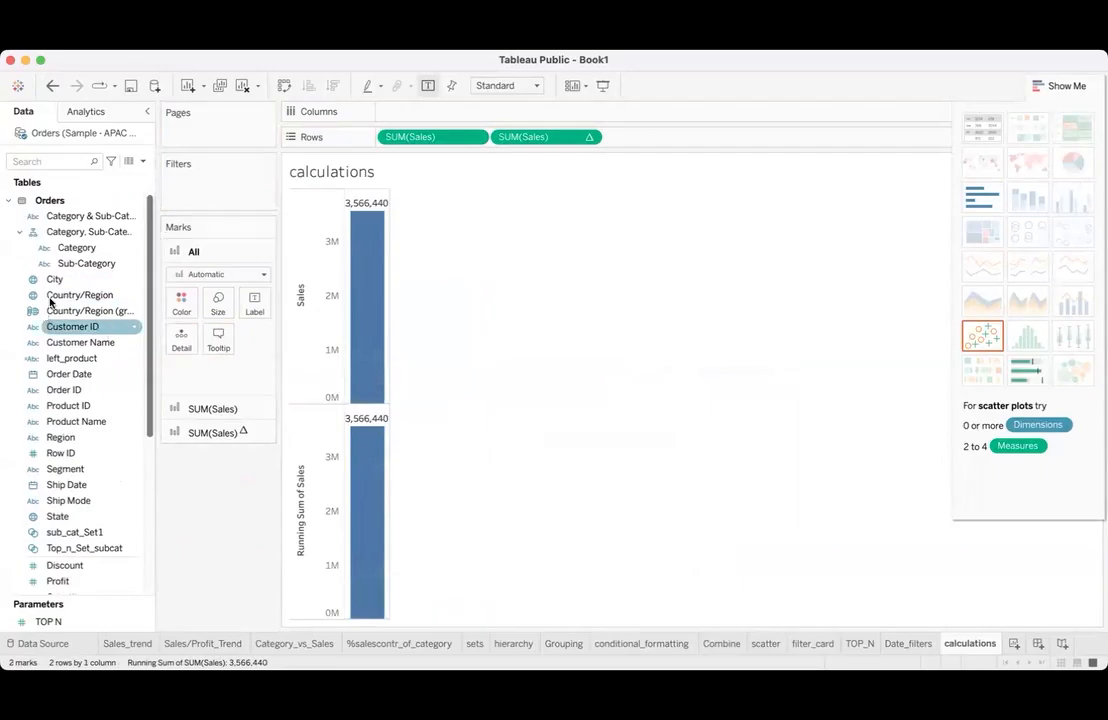
pyautogui.moveTo(70, 375); pyautogui.dragTo(432, 113)
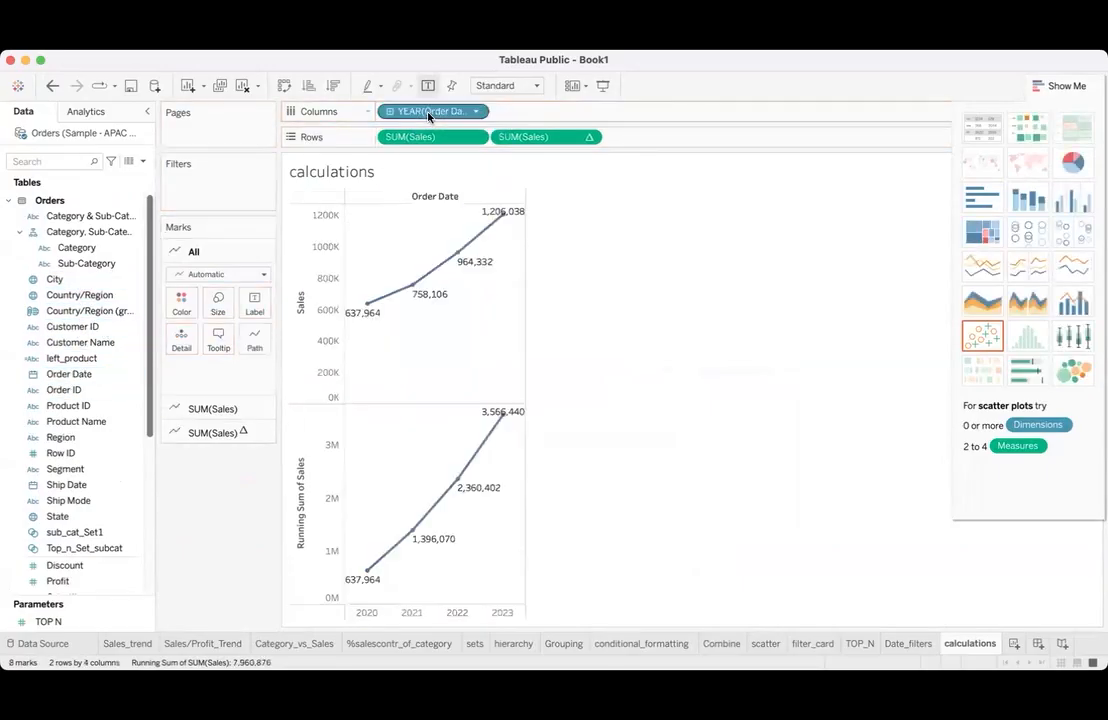
# - Compare the yearly Sales points with the Running Sum of Sales points, and close the chart type suggestions
pyautogui.moveTo(362, 310)
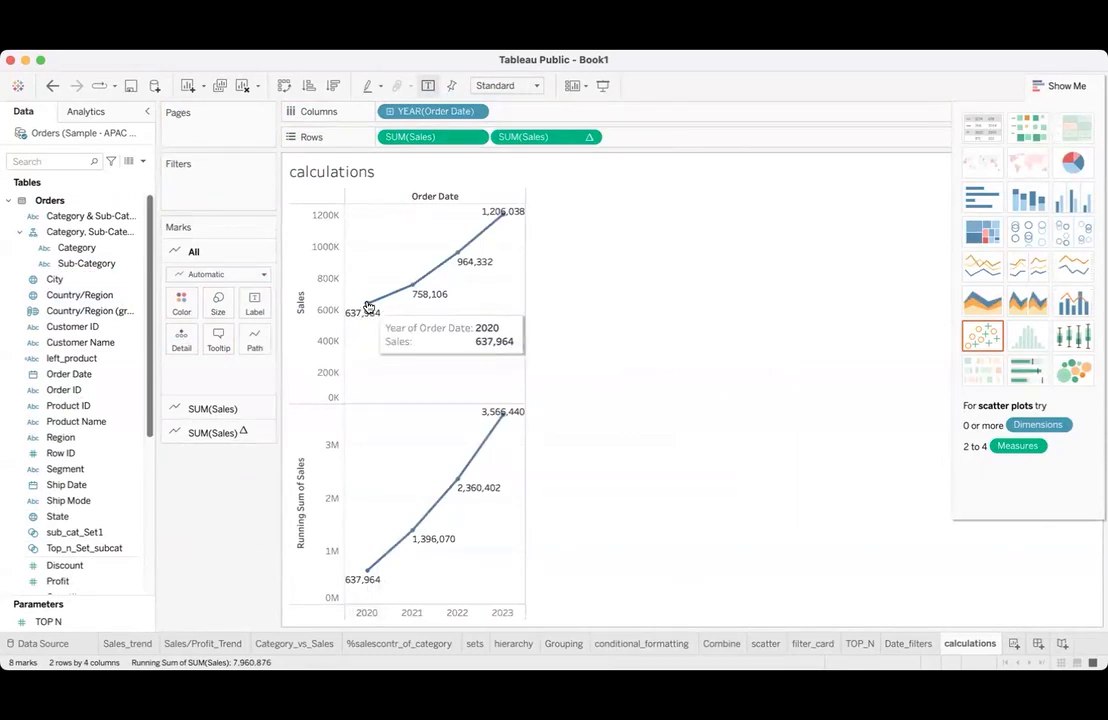
pyautogui.moveTo(408, 294)
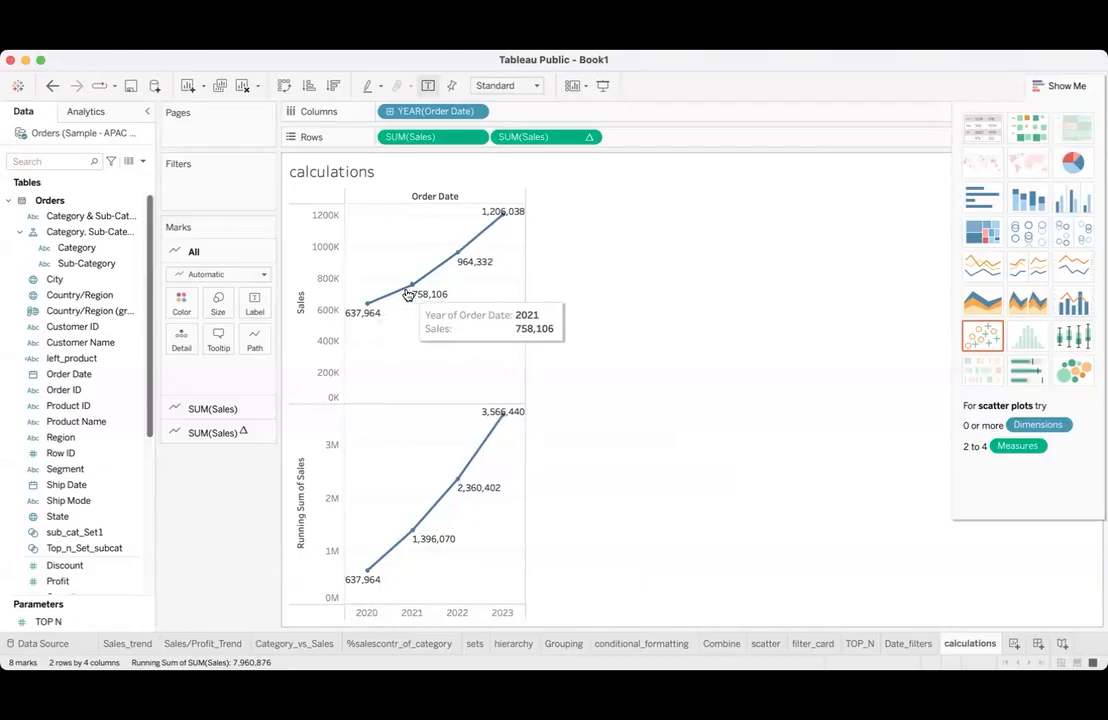
pyautogui.moveTo(458, 256)
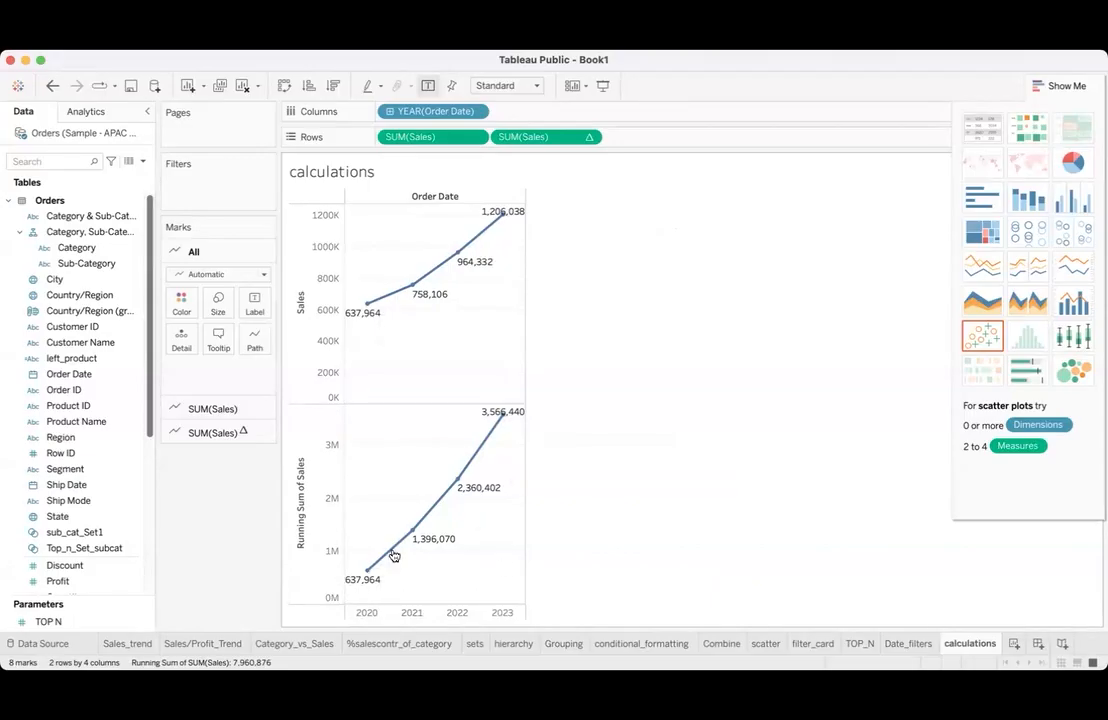
pyautogui.moveTo(367, 575)
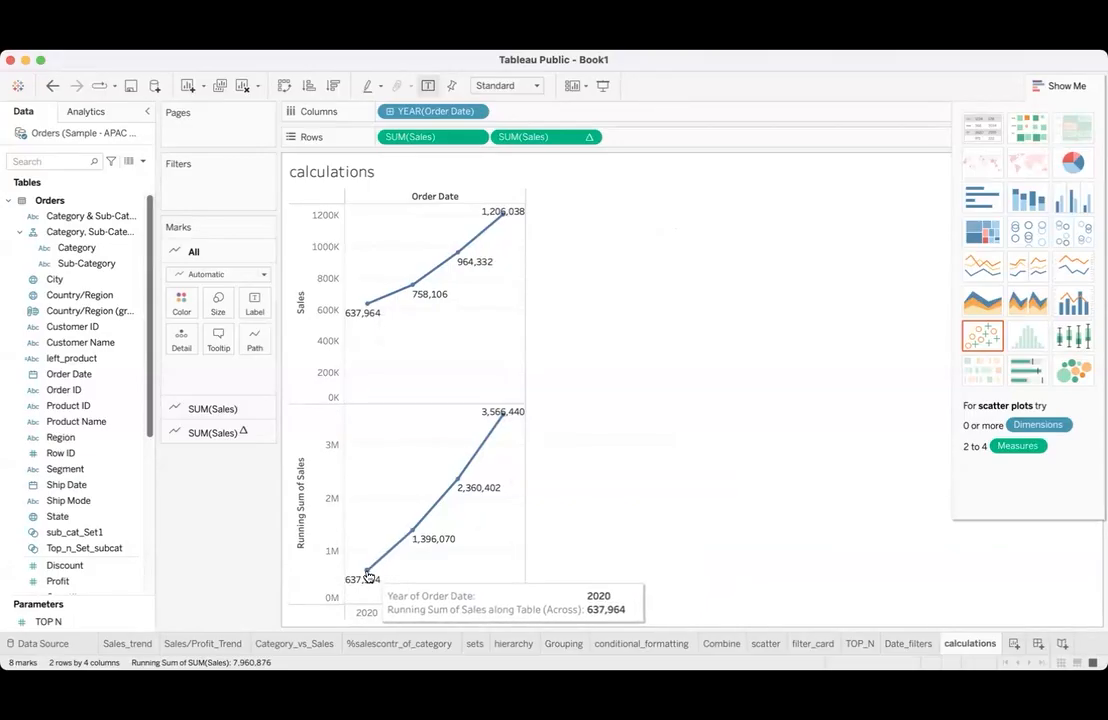
pyautogui.moveTo(415, 527)
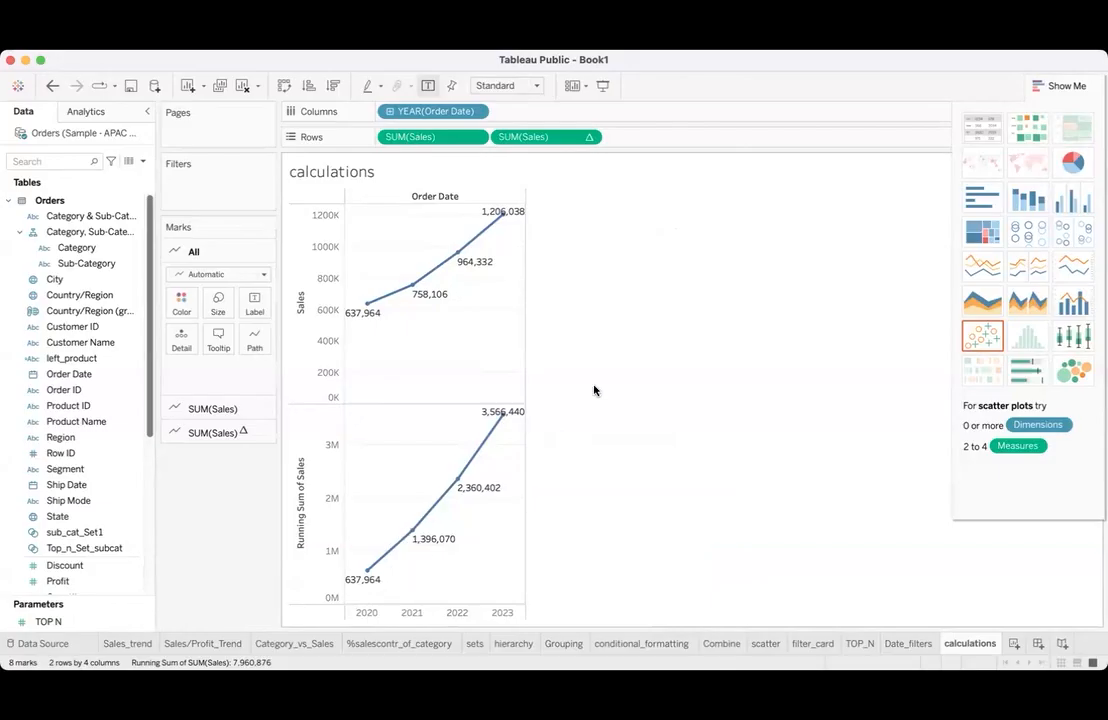
pyautogui.click(1072, 86)
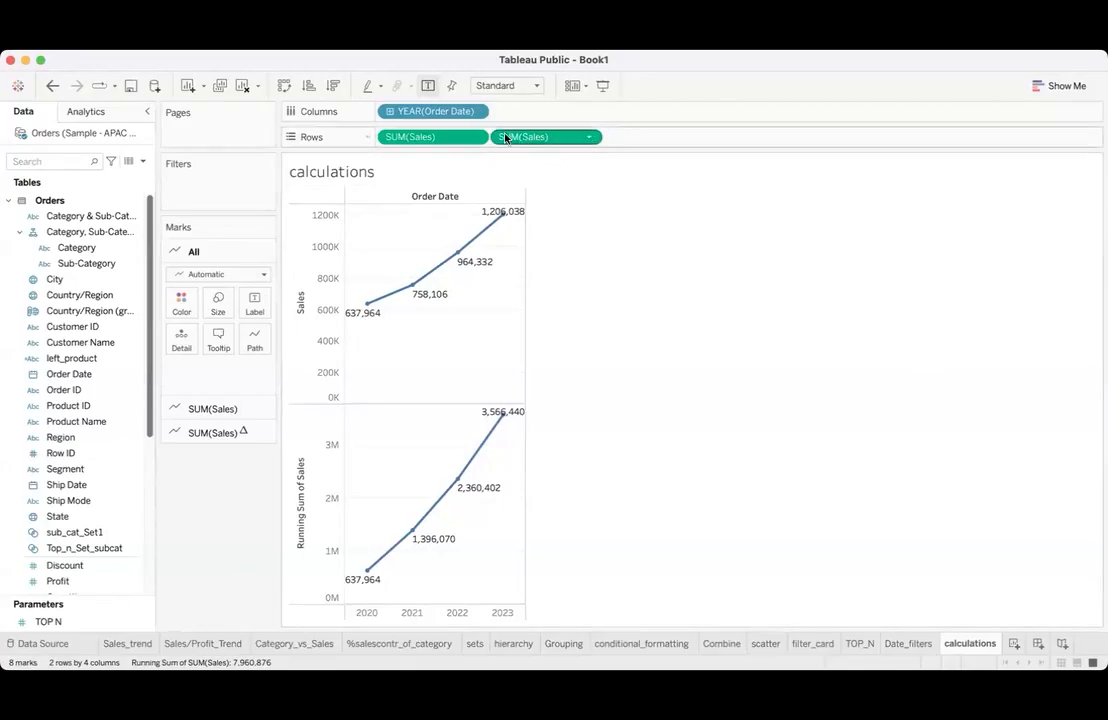
pyautogui.click(476, 137)
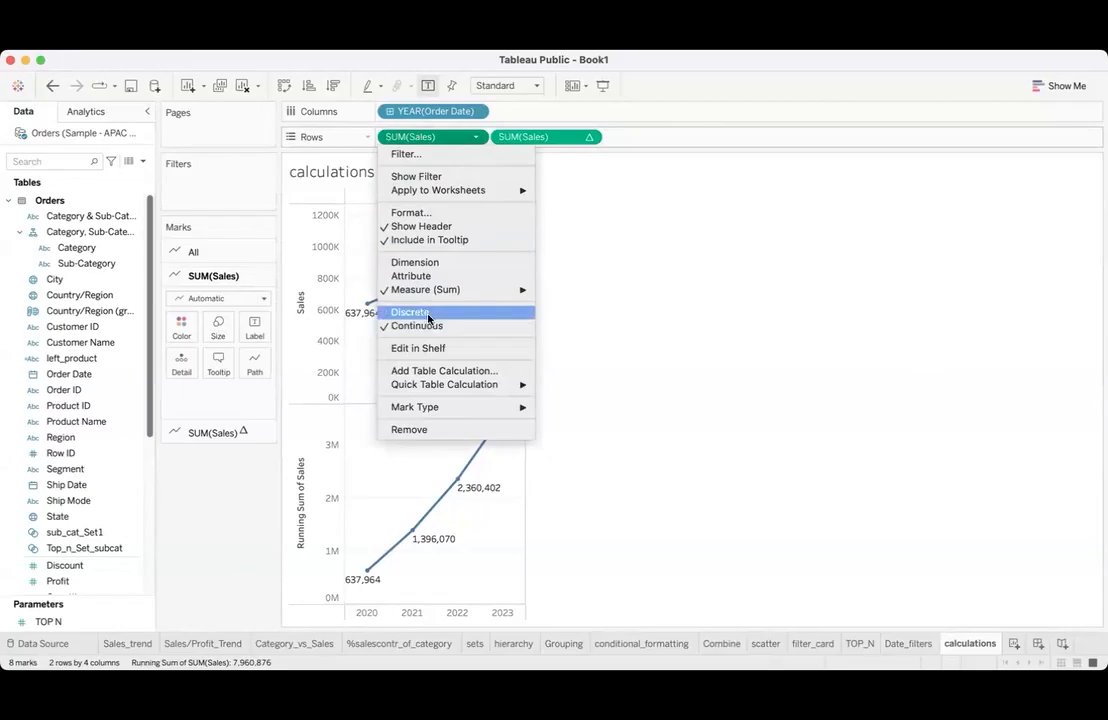
pyautogui.click(646, 291)
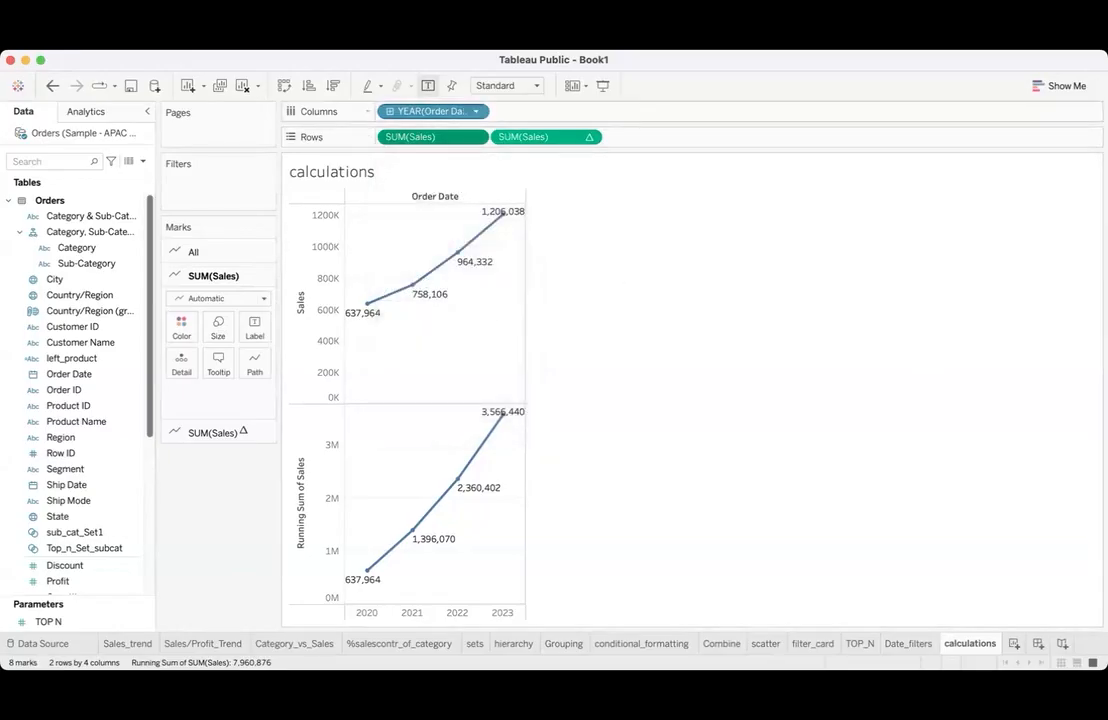
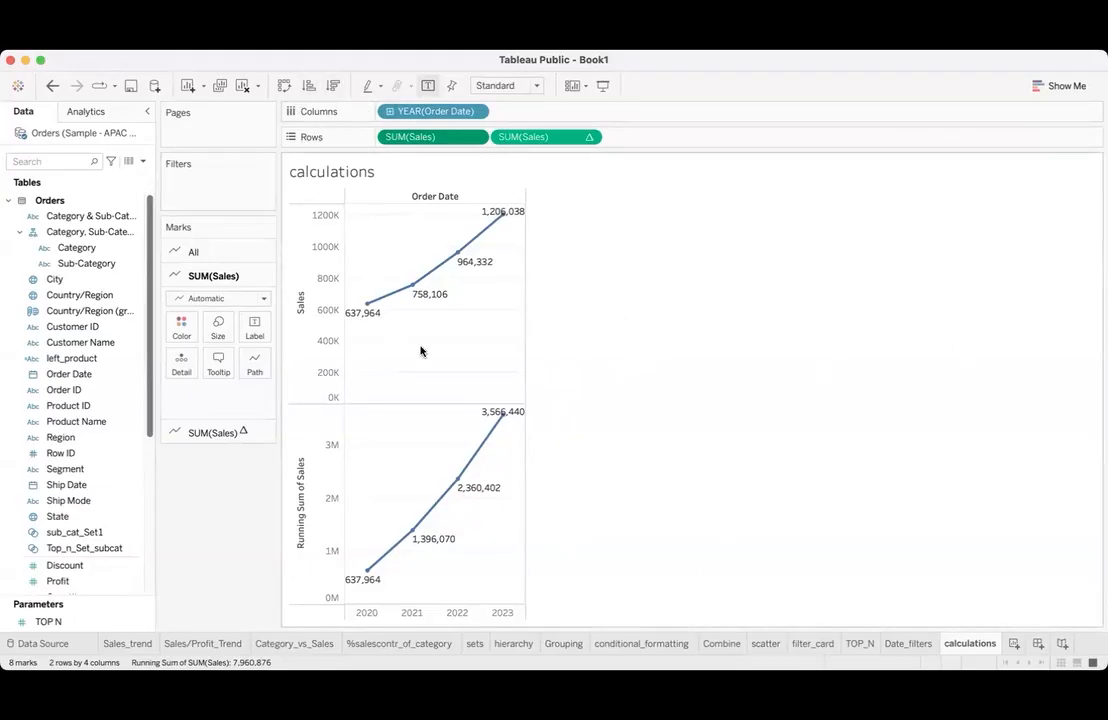
# - Clear the worksheet and build a text table of Sales by Category and Sub-Category
pyautogui.click(244, 86)
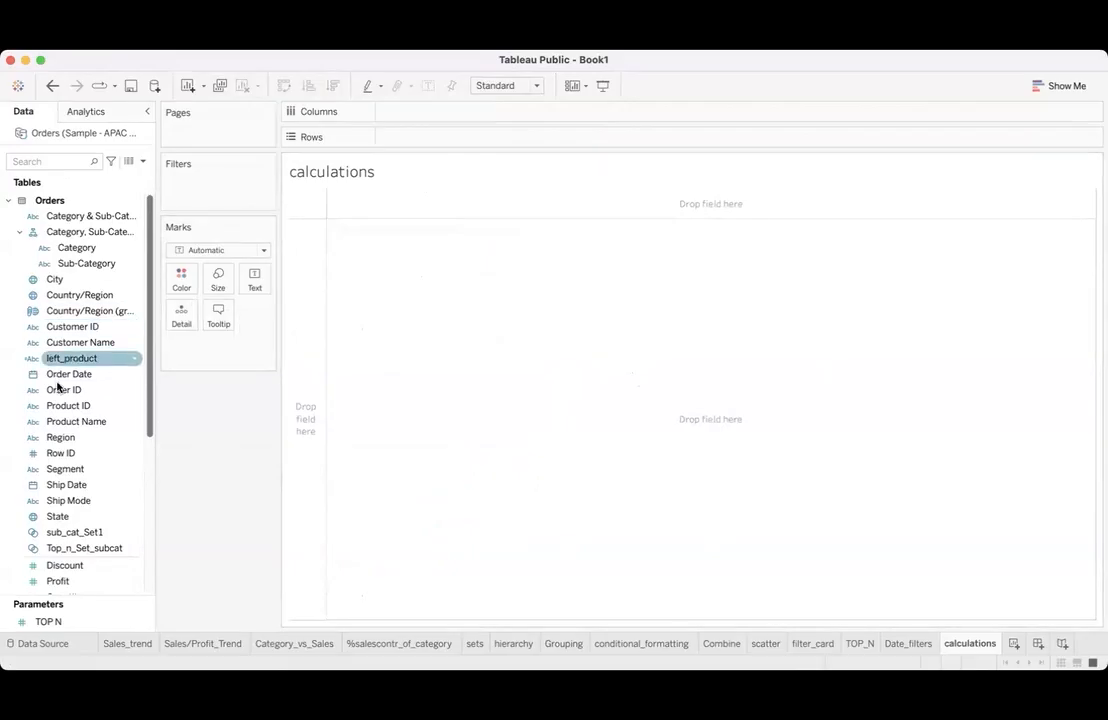
pyautogui.doubleClick(68, 250)
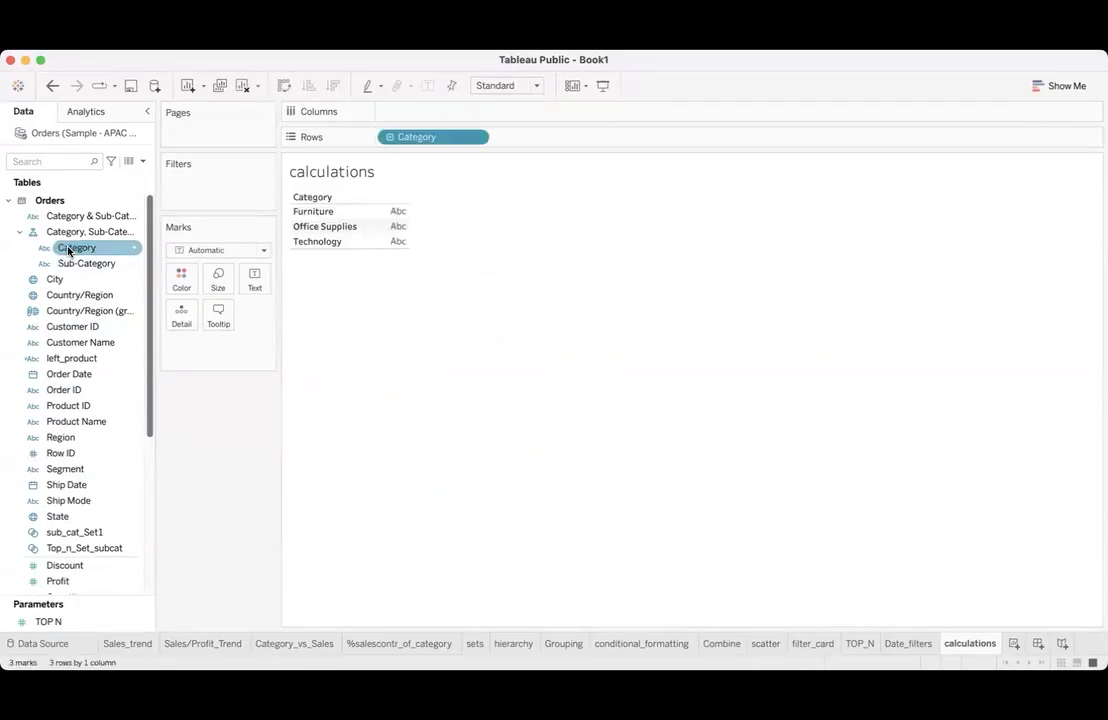
pyautogui.doubleClick(66, 263)
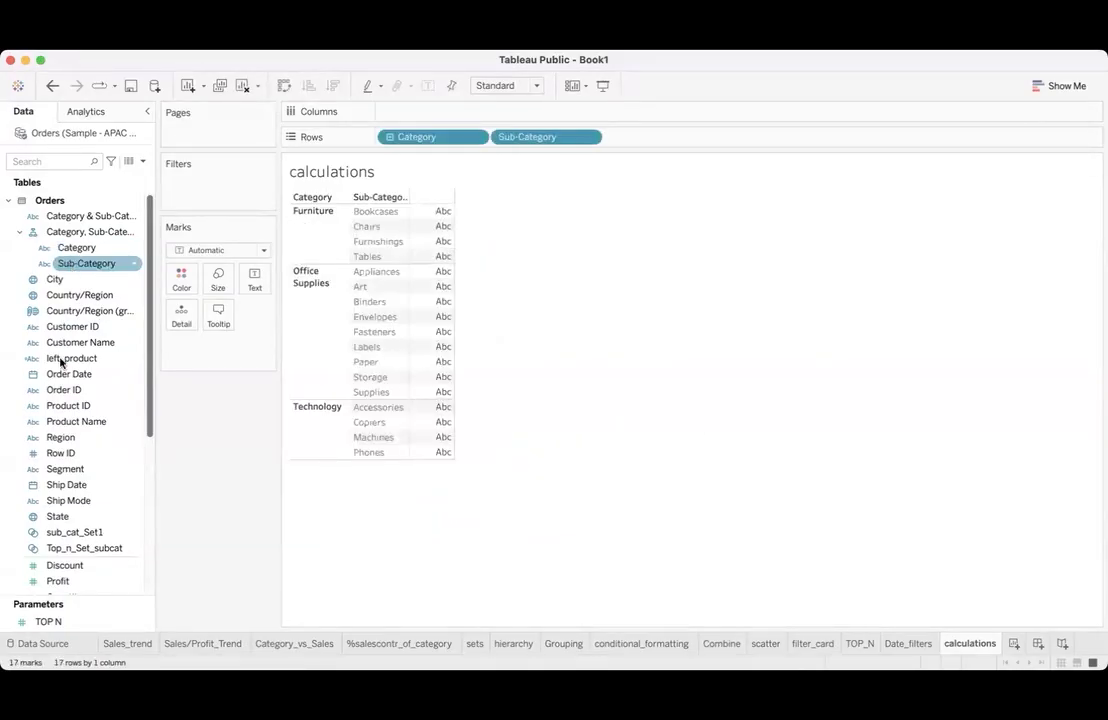
pyautogui.scroll(-6, 48, 490)
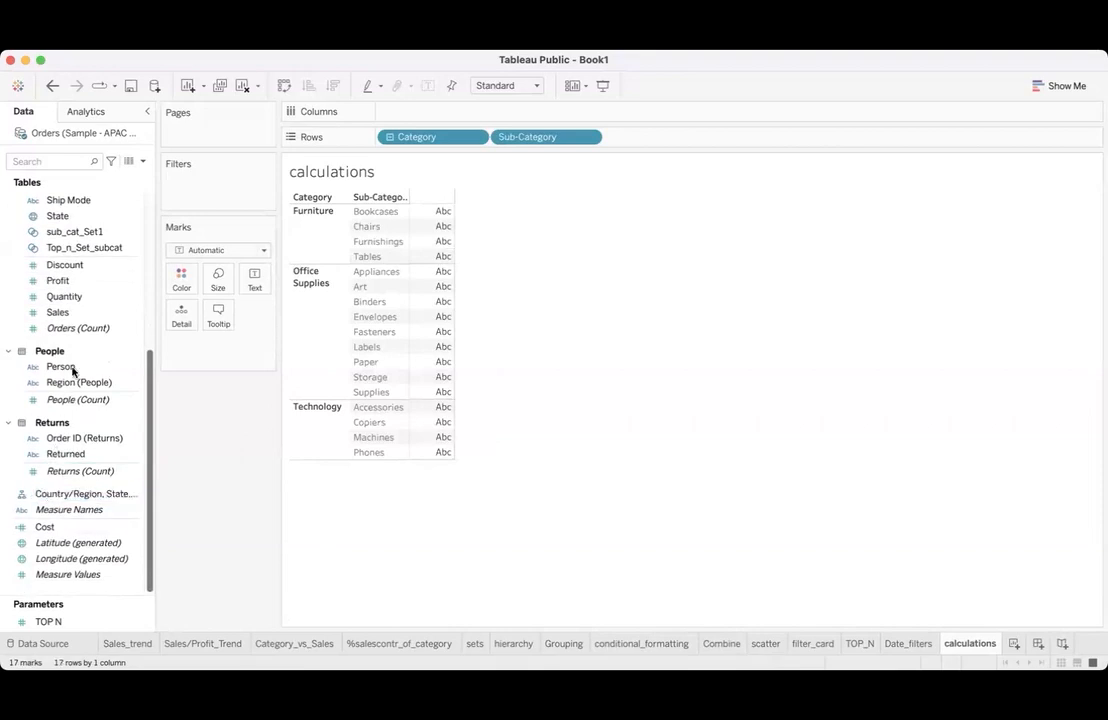
pyautogui.doubleClick(62, 312)
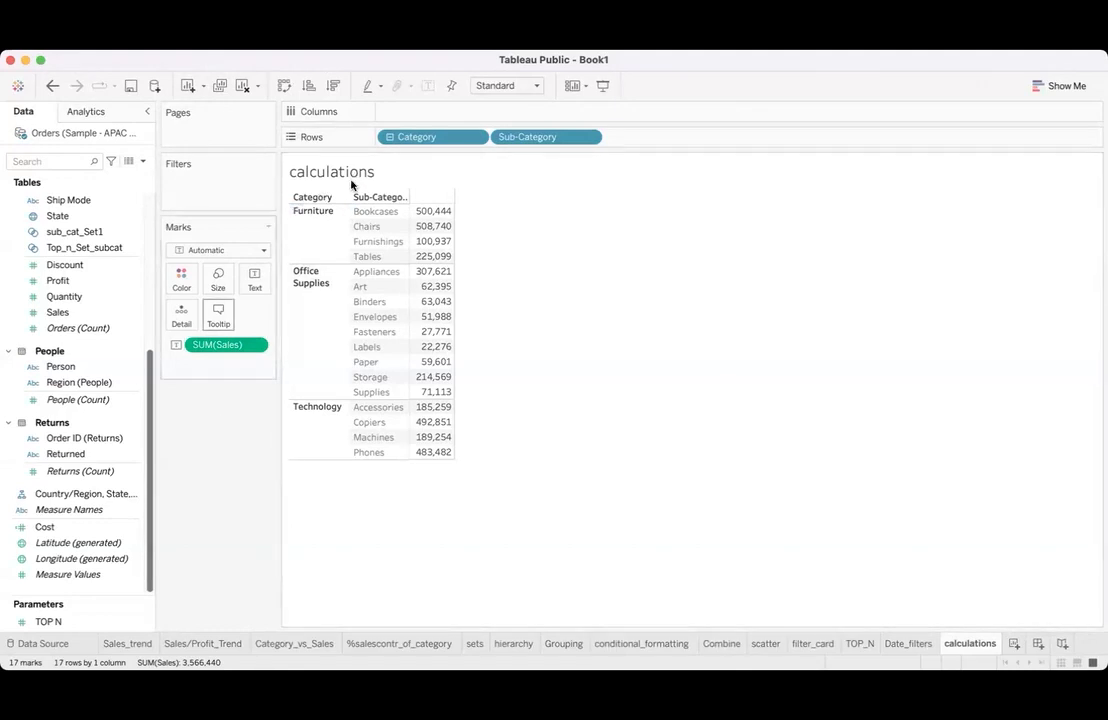
pyautogui.click(436, 224)
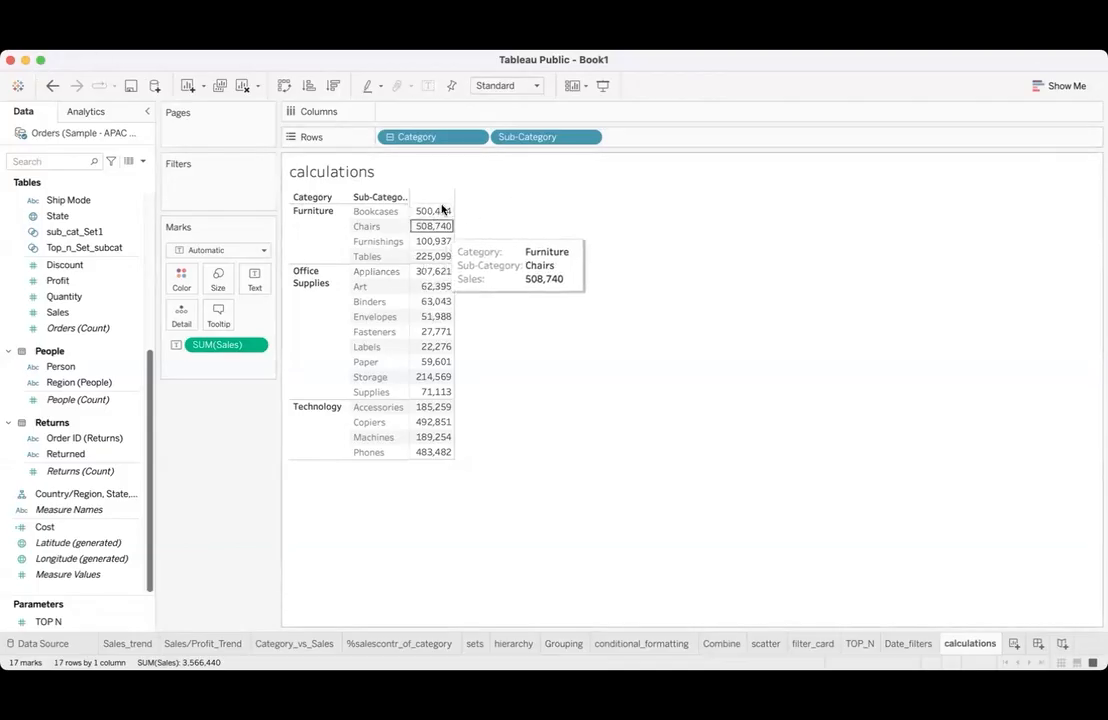
pyautogui.click(425, 349)
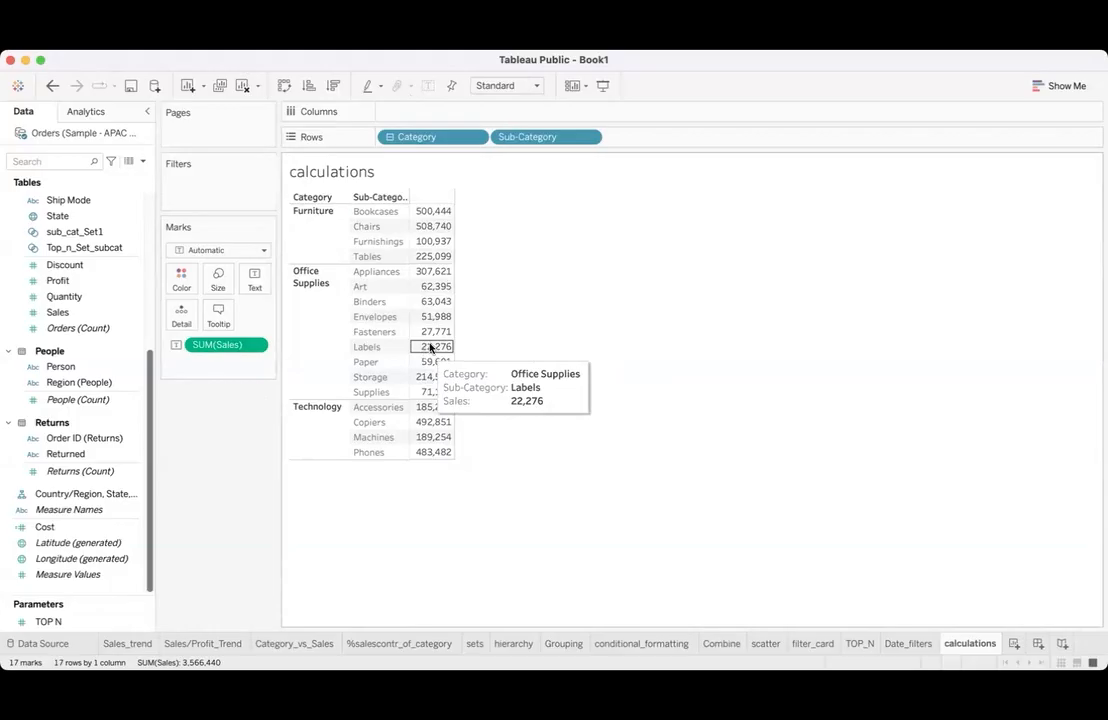
pyautogui.click(509, 333)
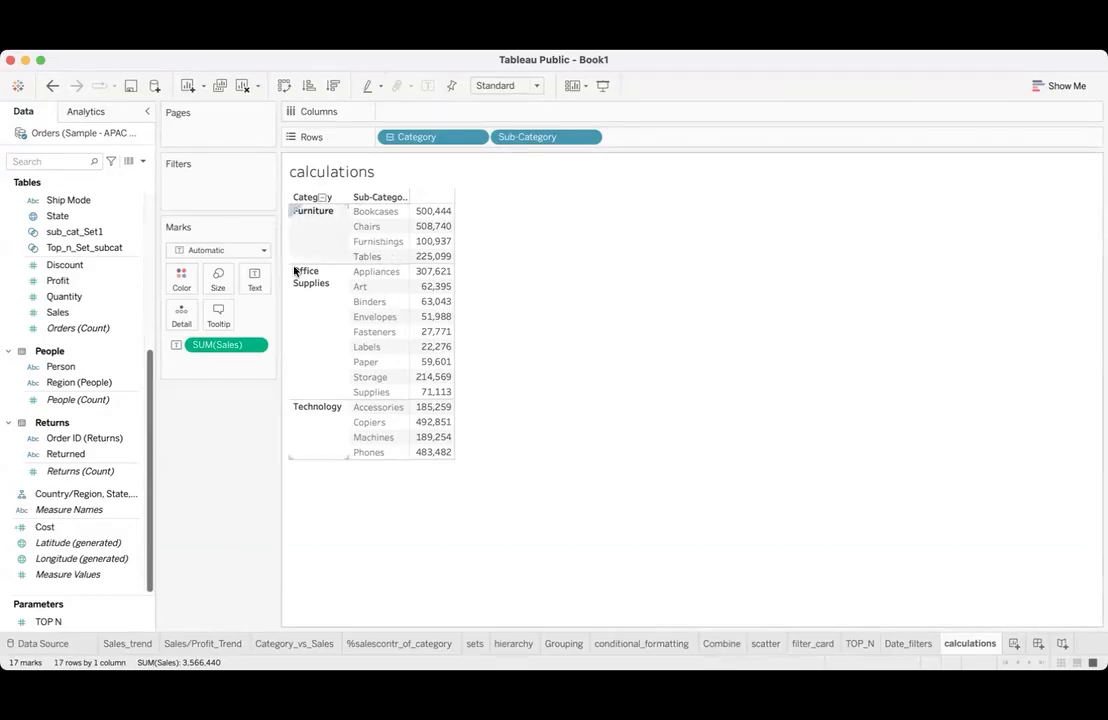
# - Try the Percent of Total quick table calculation on the Sales measure, and clear the table calculation again
pyautogui.click(255, 344)
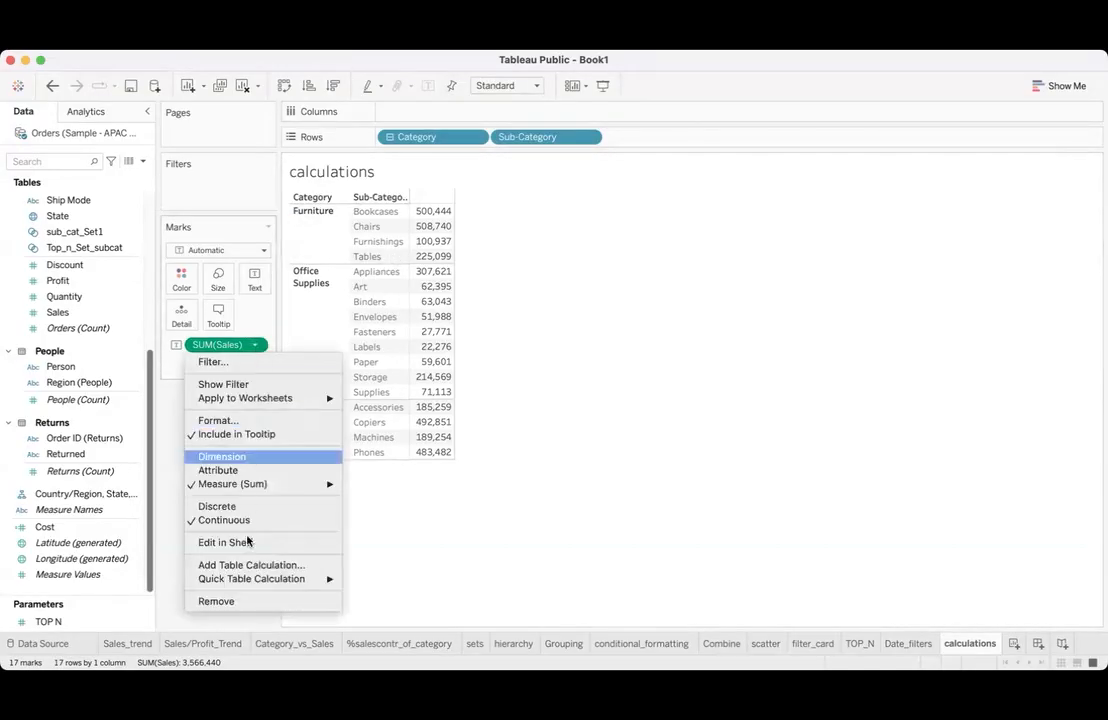
pyautogui.moveTo(245, 579)
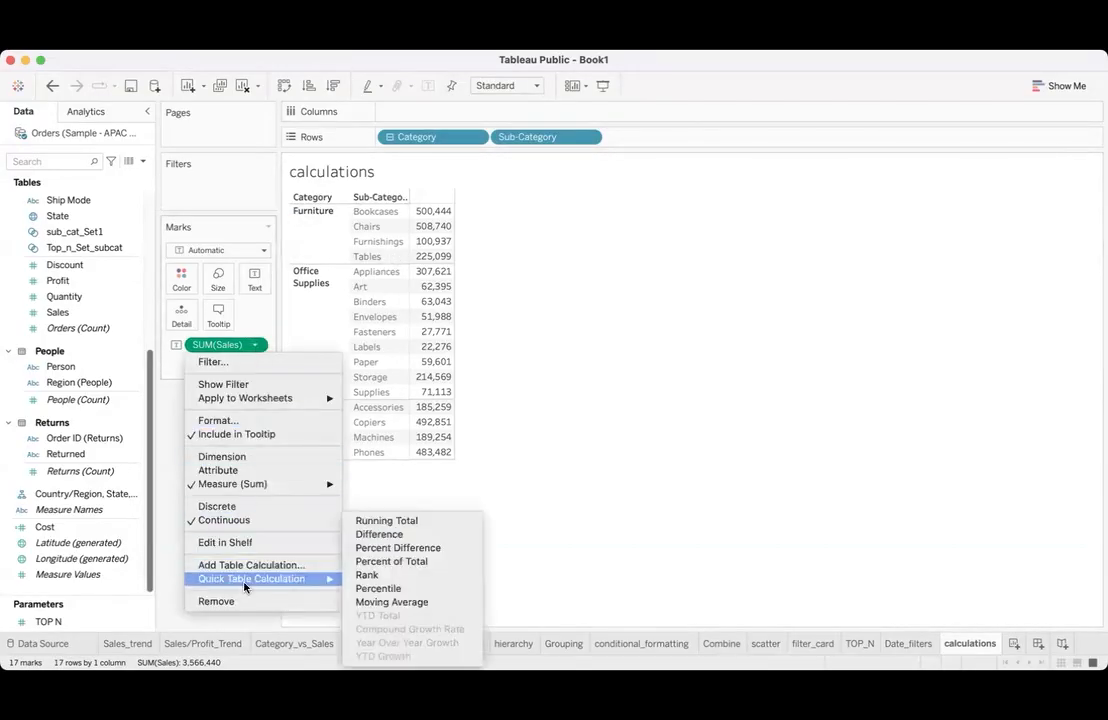
pyautogui.click(397, 561)
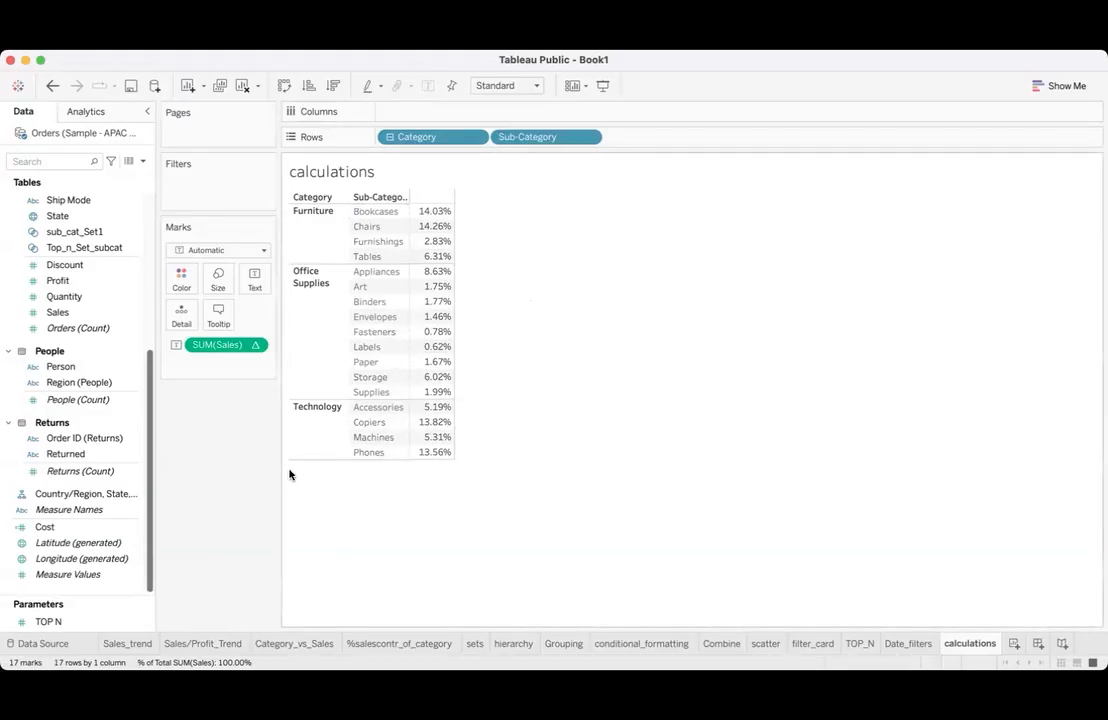
pyautogui.click(255, 344)
pyautogui.moveTo(256, 592)
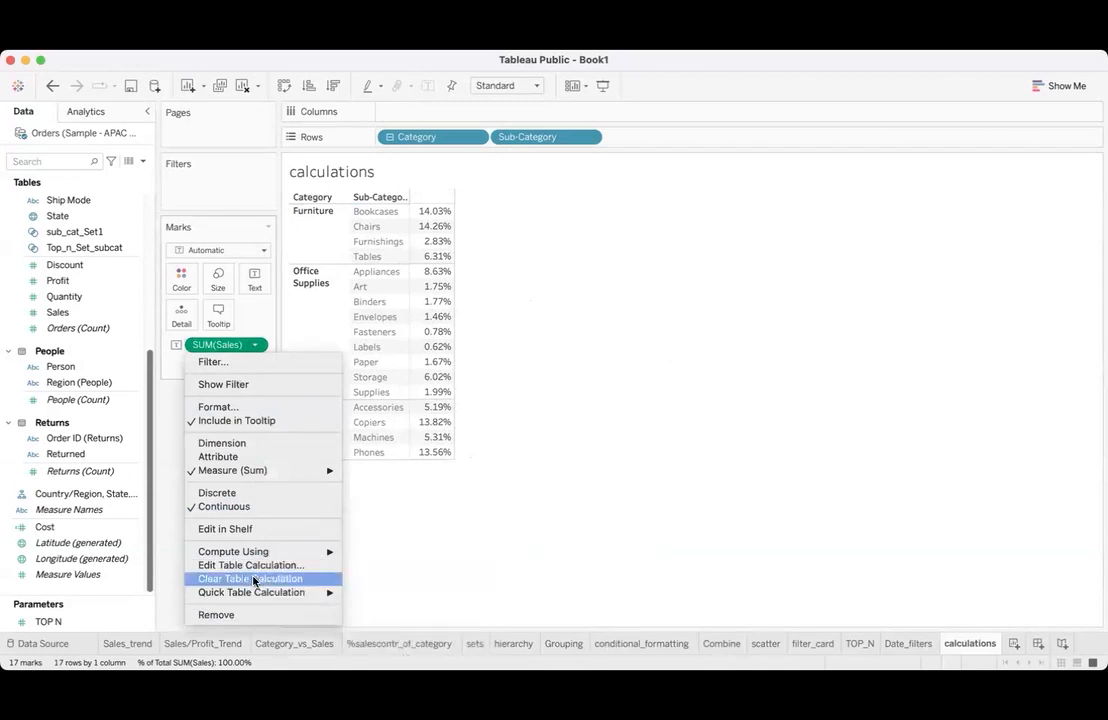
pyautogui.click(252, 580)
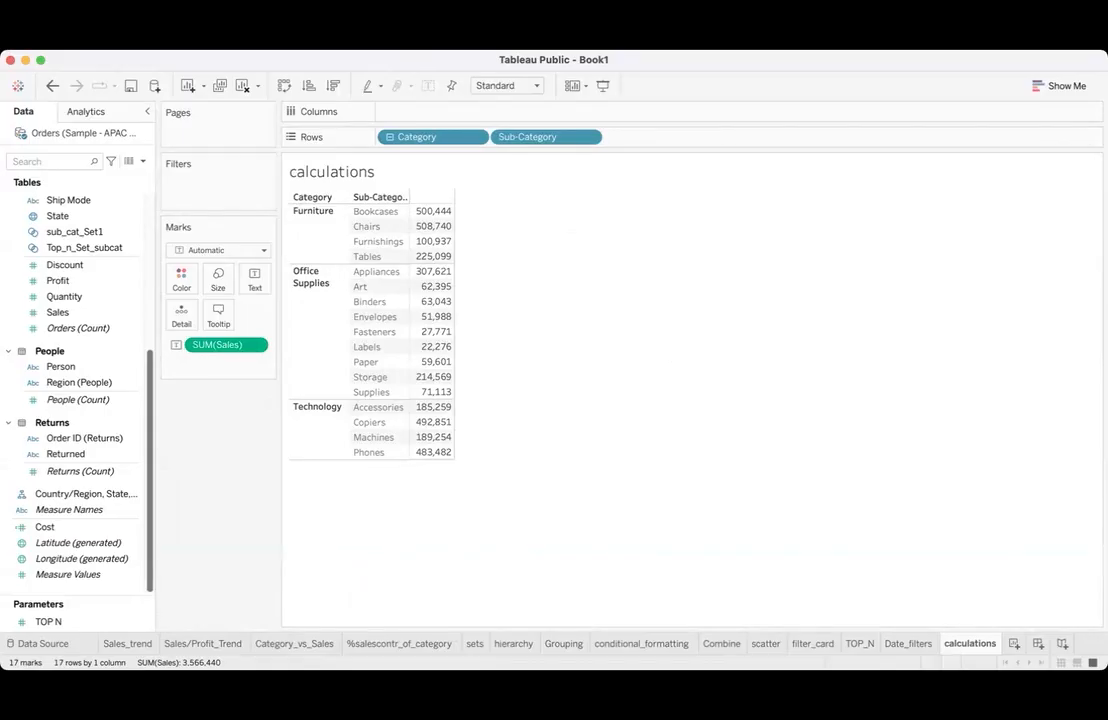
# - Show column grand totals for the Category and Sub-Category sales table
pyautogui.click(396, 41)
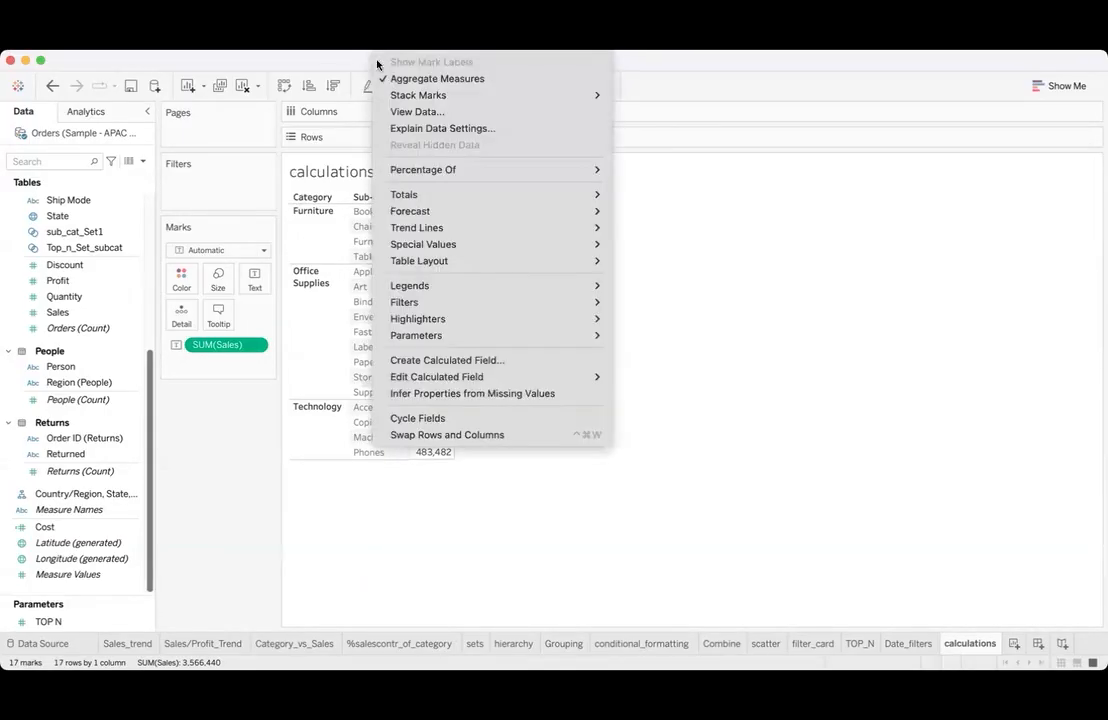
pyautogui.click(311, 113)
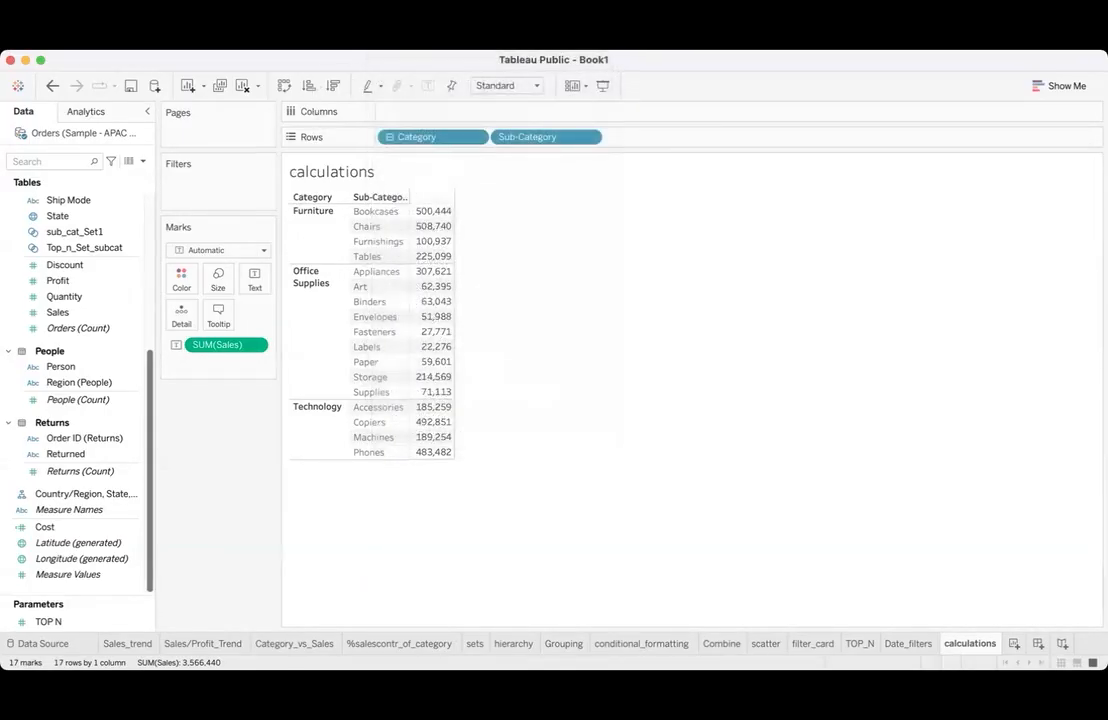
pyautogui.click(396, 41)
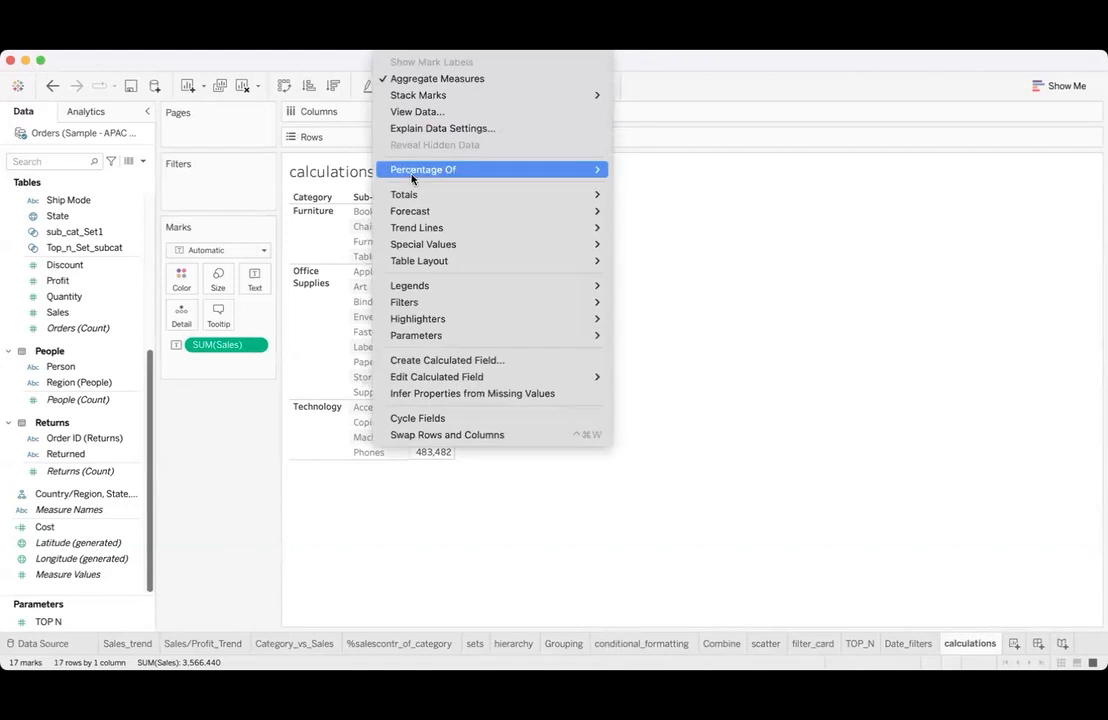
pyautogui.moveTo(433, 92)
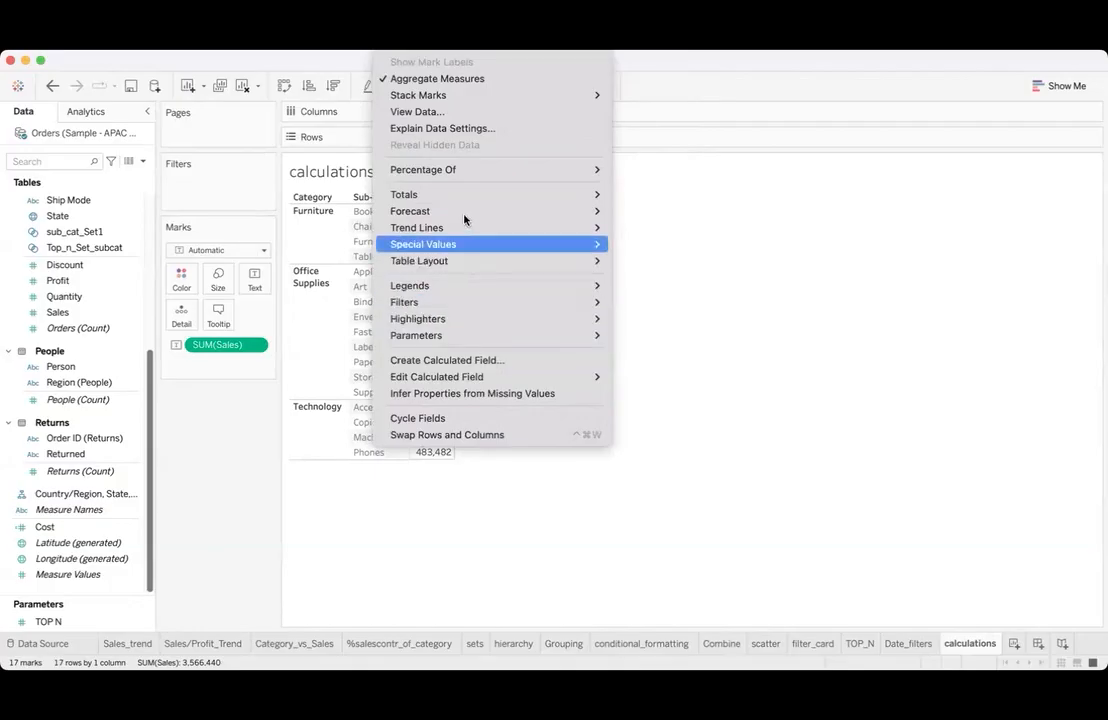
pyautogui.moveTo(478, 205)
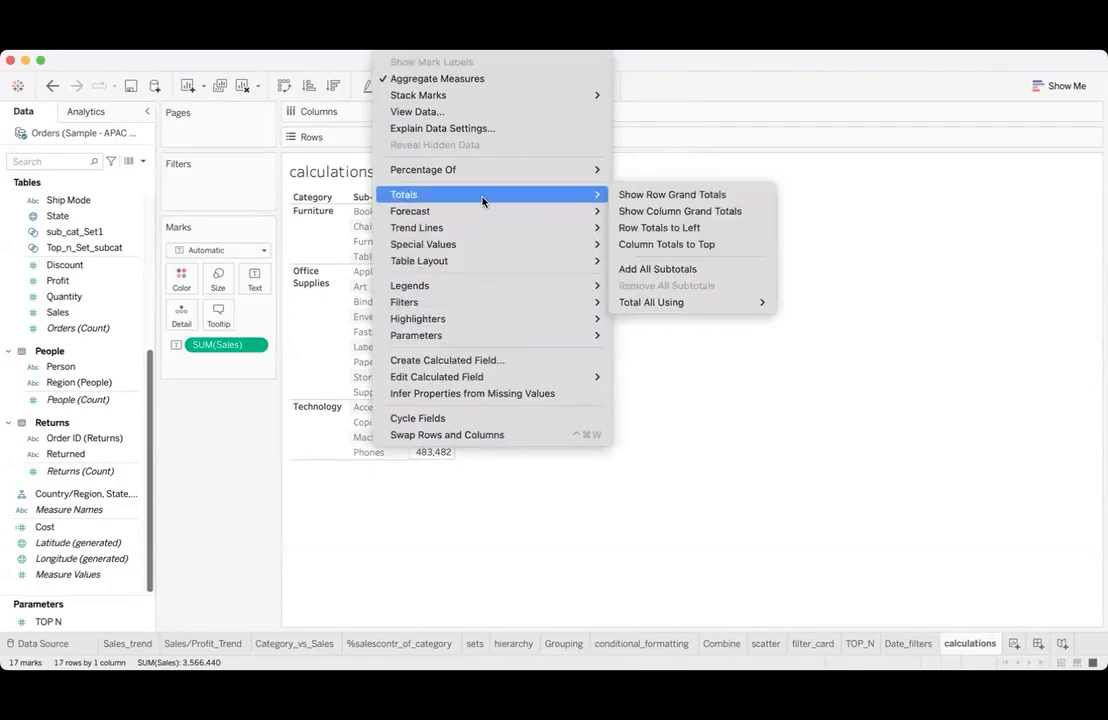
pyautogui.click(663, 212)
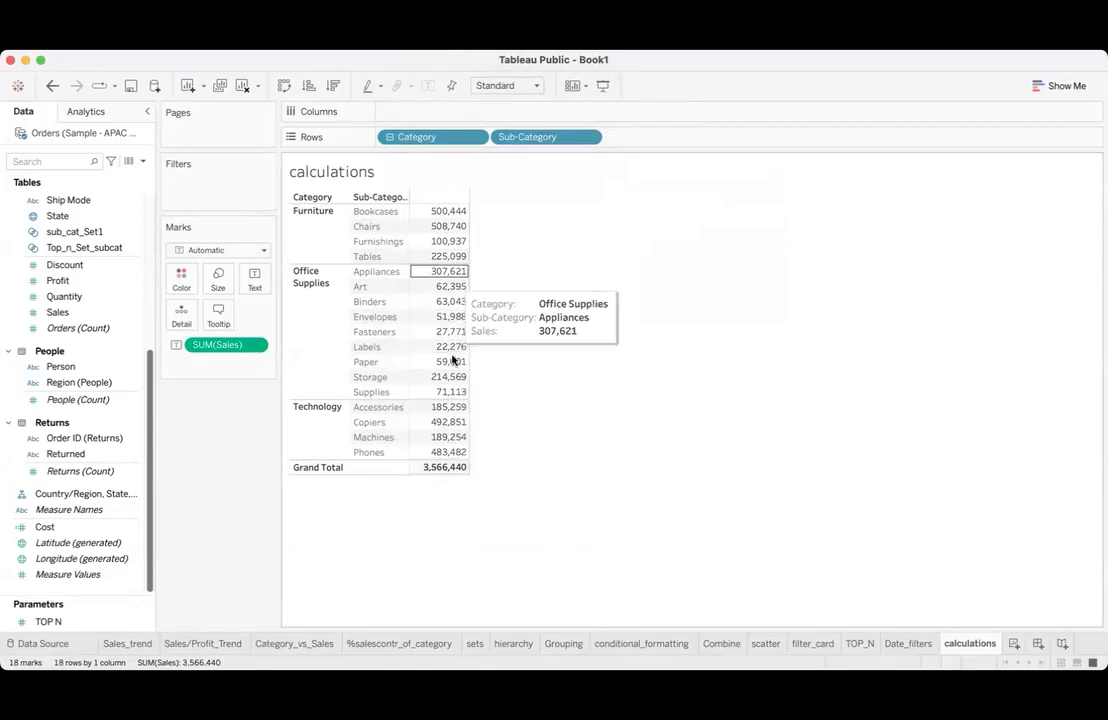
# - Apply the Percent of Total quick table calculation to the Sales measure in the table with the grand total
pyautogui.click(256, 344)
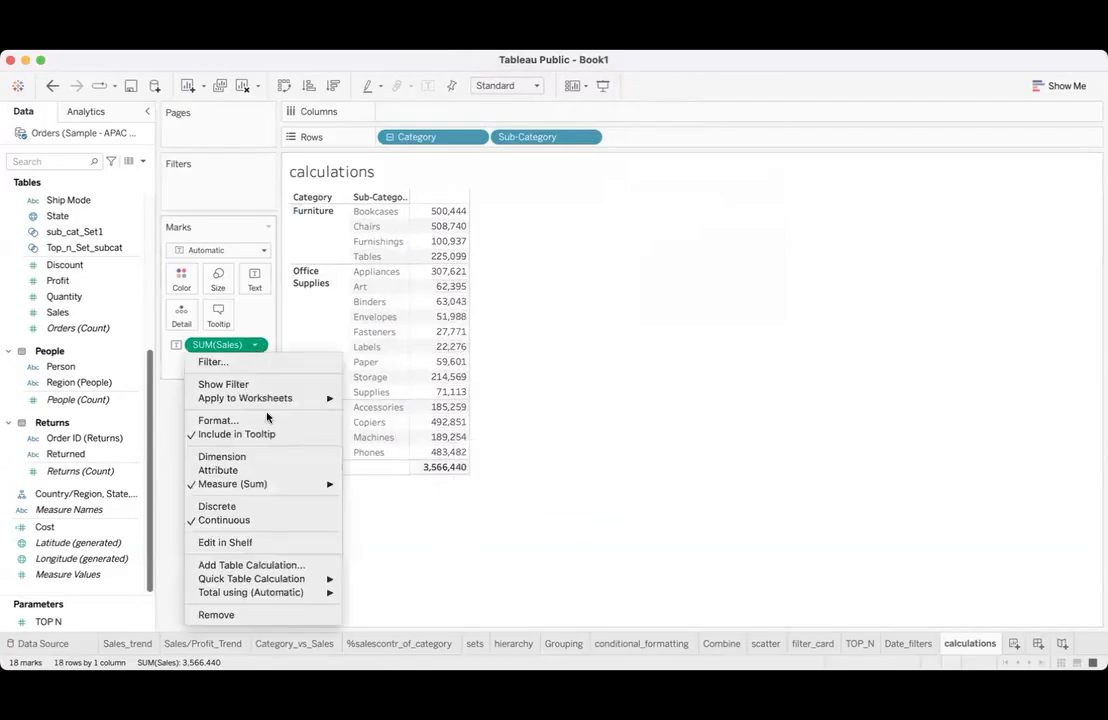
pyautogui.moveTo(333, 585)
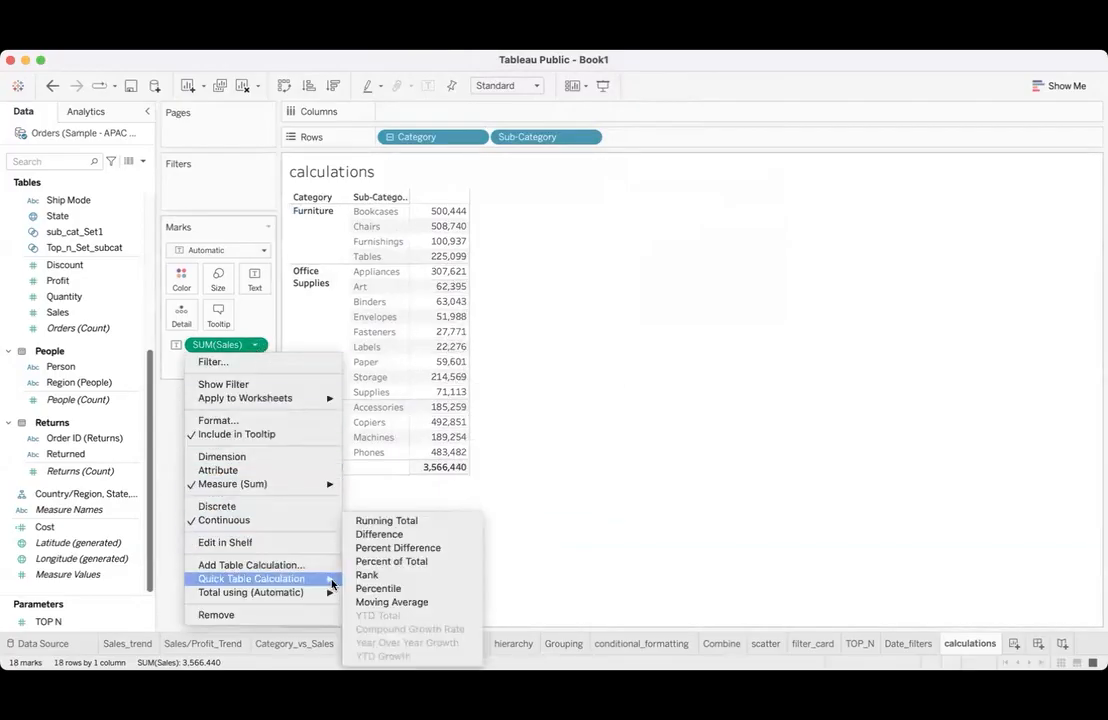
pyautogui.click(404, 562)
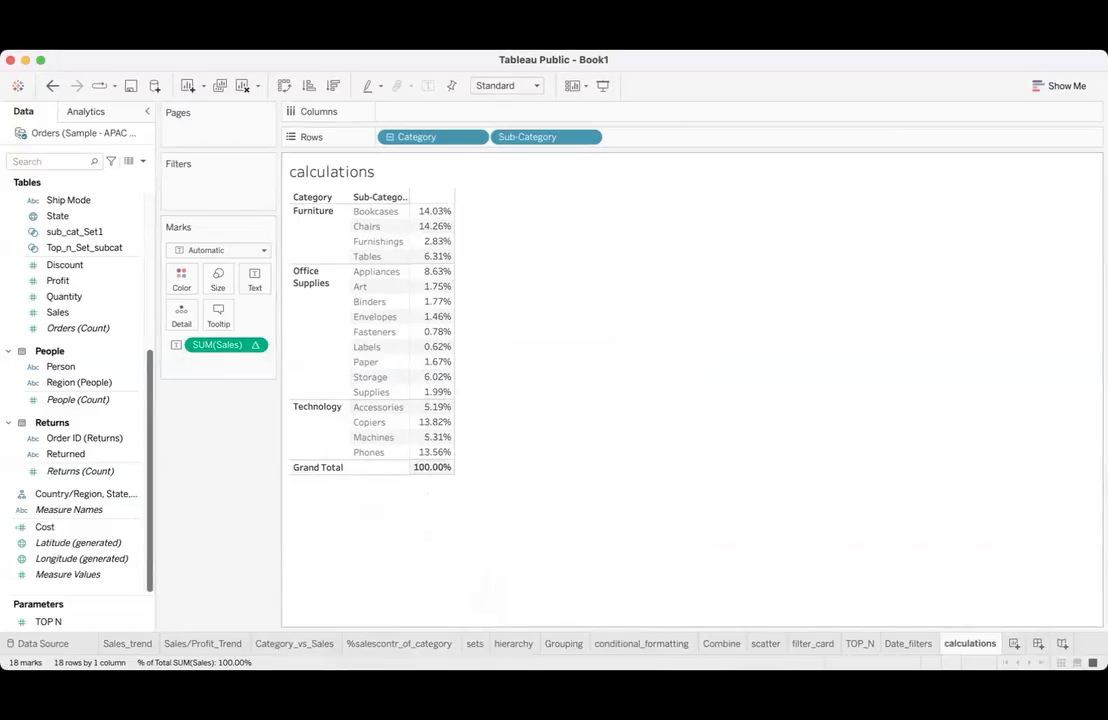
# - Add all subtotals to the percent-of-total table and check the Technology and Furniture category totals
pyautogui.click(398, 42)
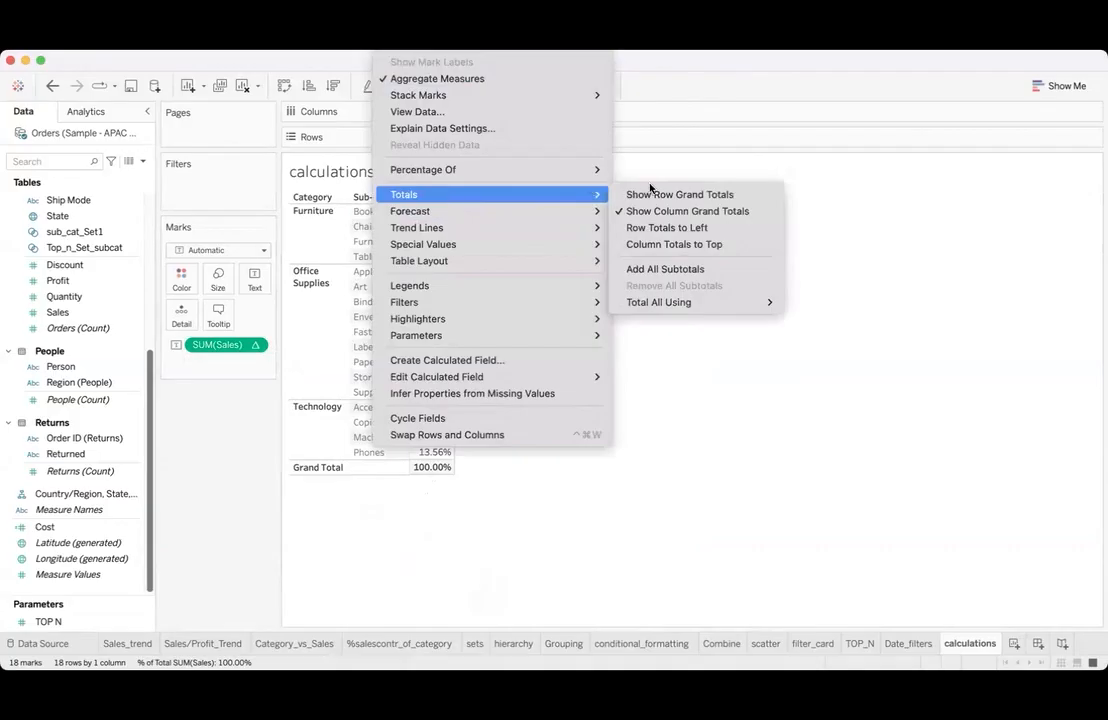
pyautogui.moveTo(590, 196)
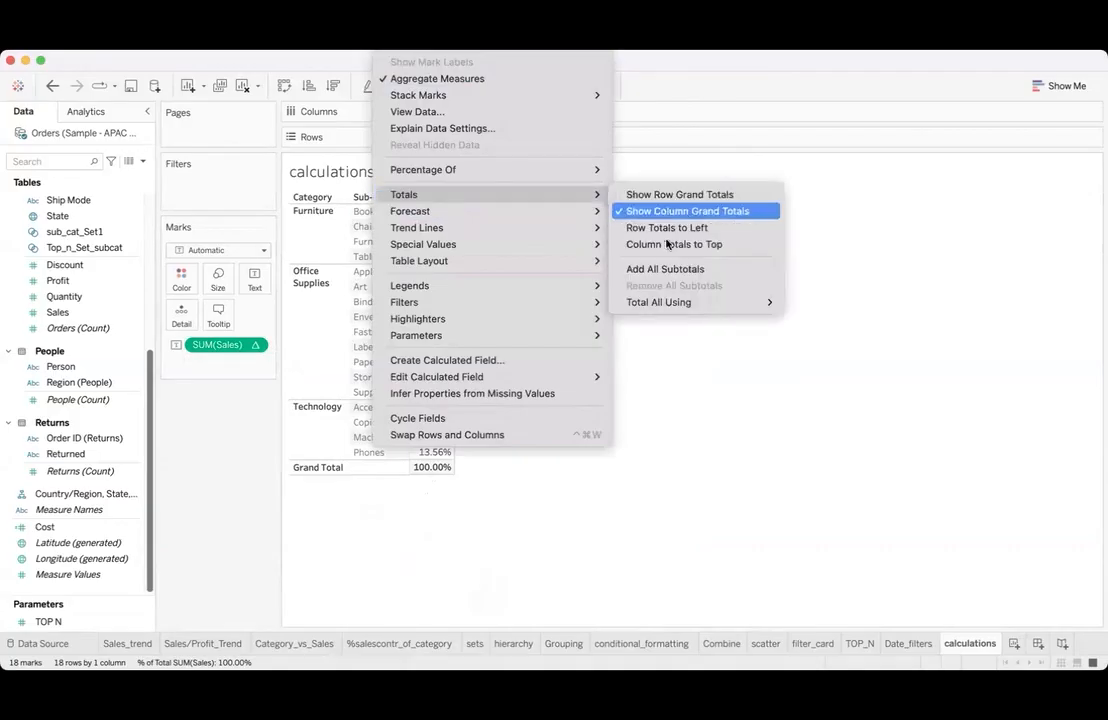
pyautogui.click(661, 269)
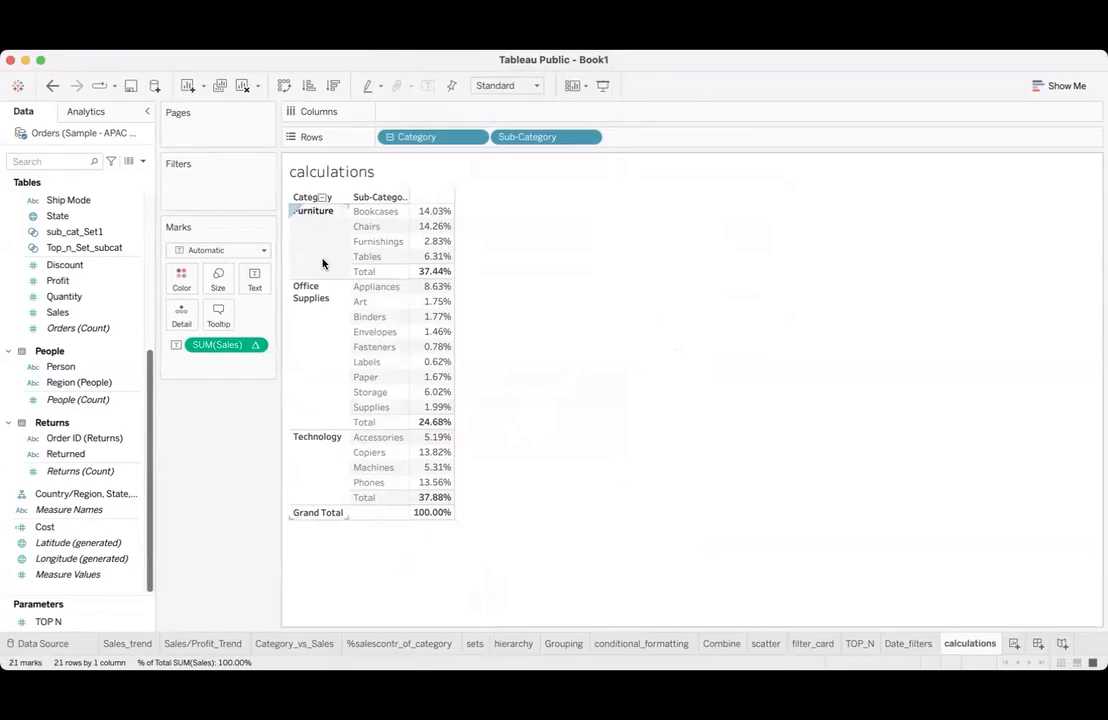
pyautogui.moveTo(425, 279)
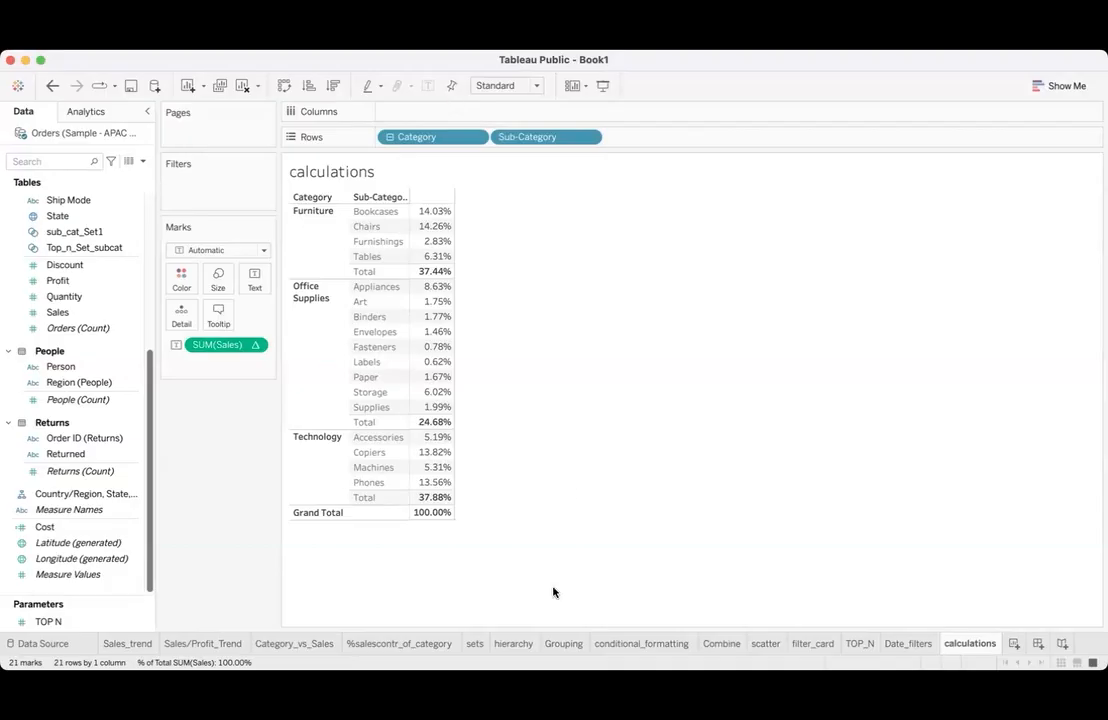
pyautogui.click(245, 68)
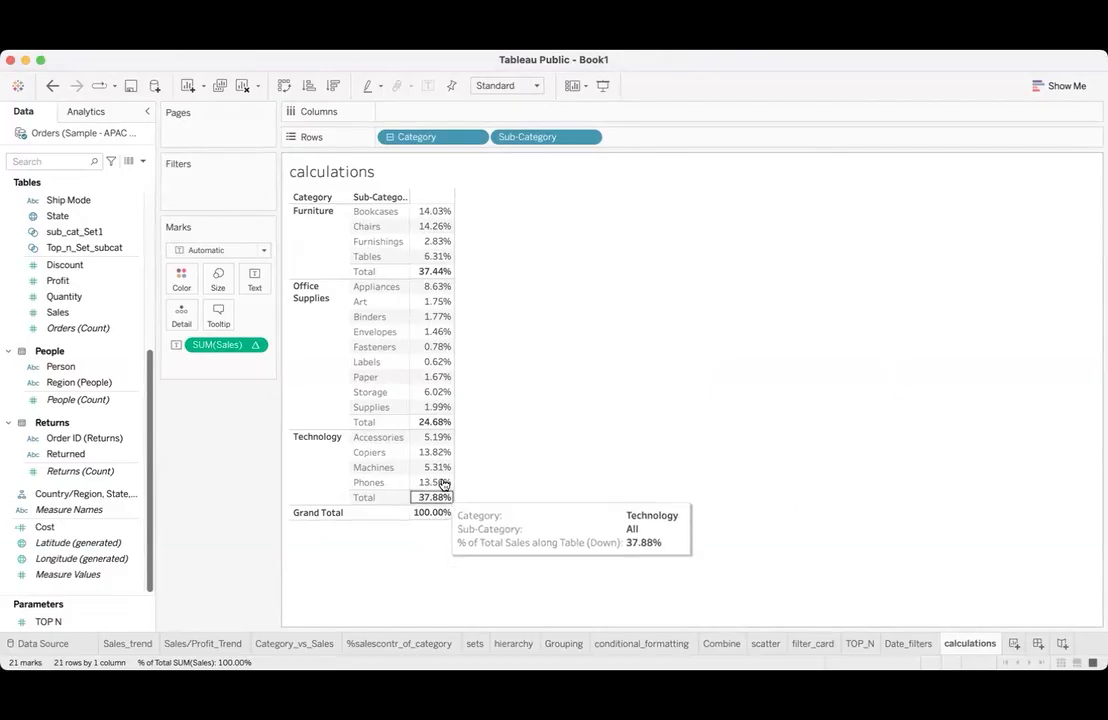
pyautogui.moveTo(430, 273)
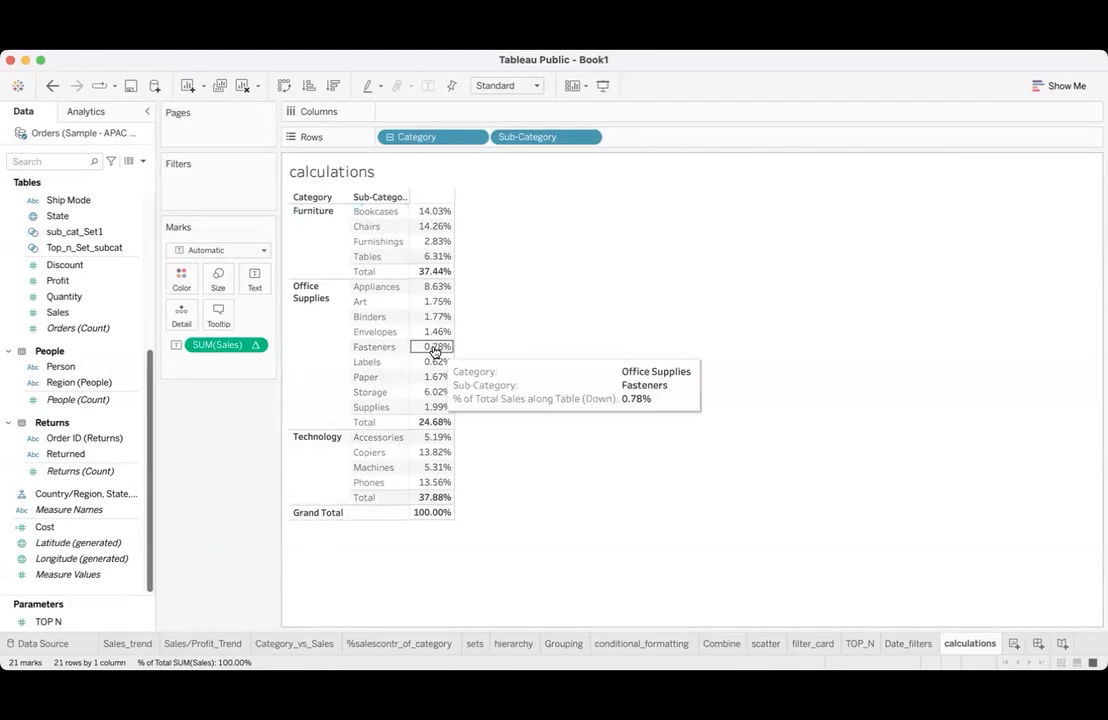
pyautogui.click(434, 271)
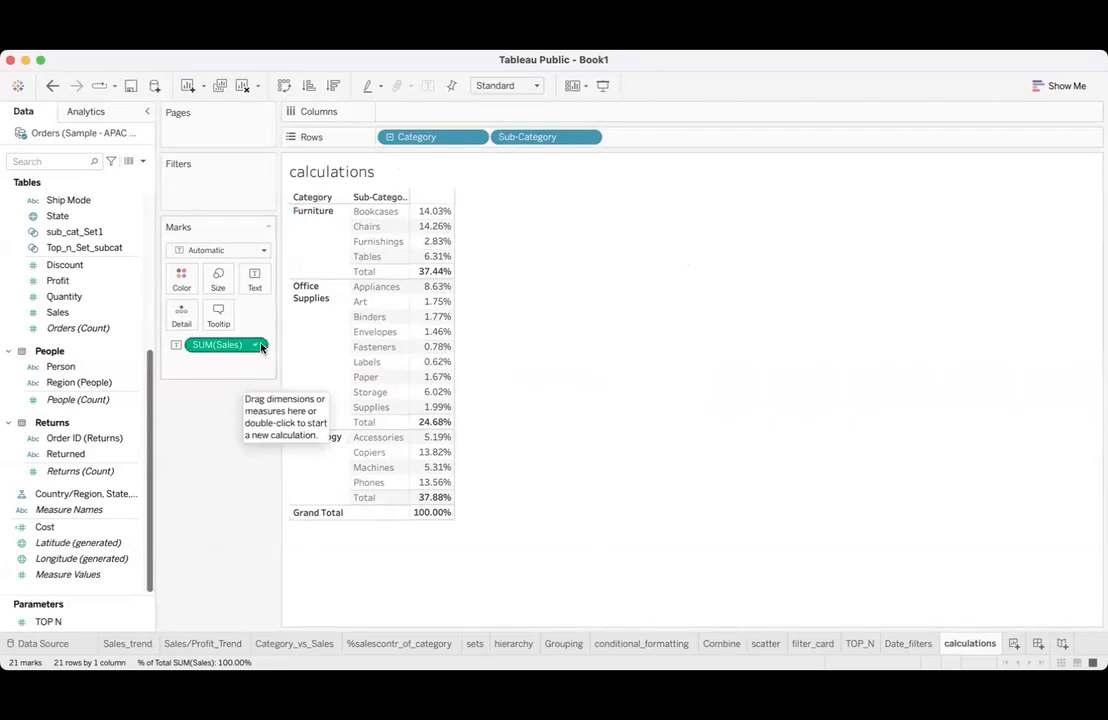
# - Set the Sales percent-of-total calculation to compute using Category, and check the resulting percentages
pyautogui.click(255, 344)
pyautogui.moveTo(305, 592)
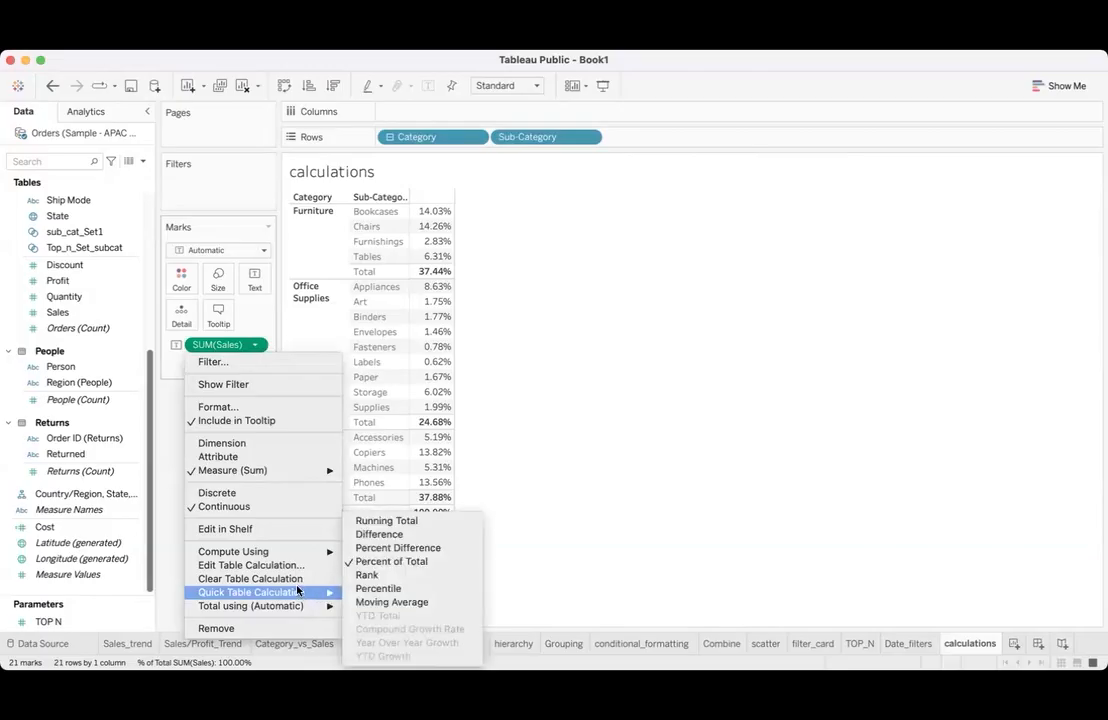
pyautogui.moveTo(305, 558)
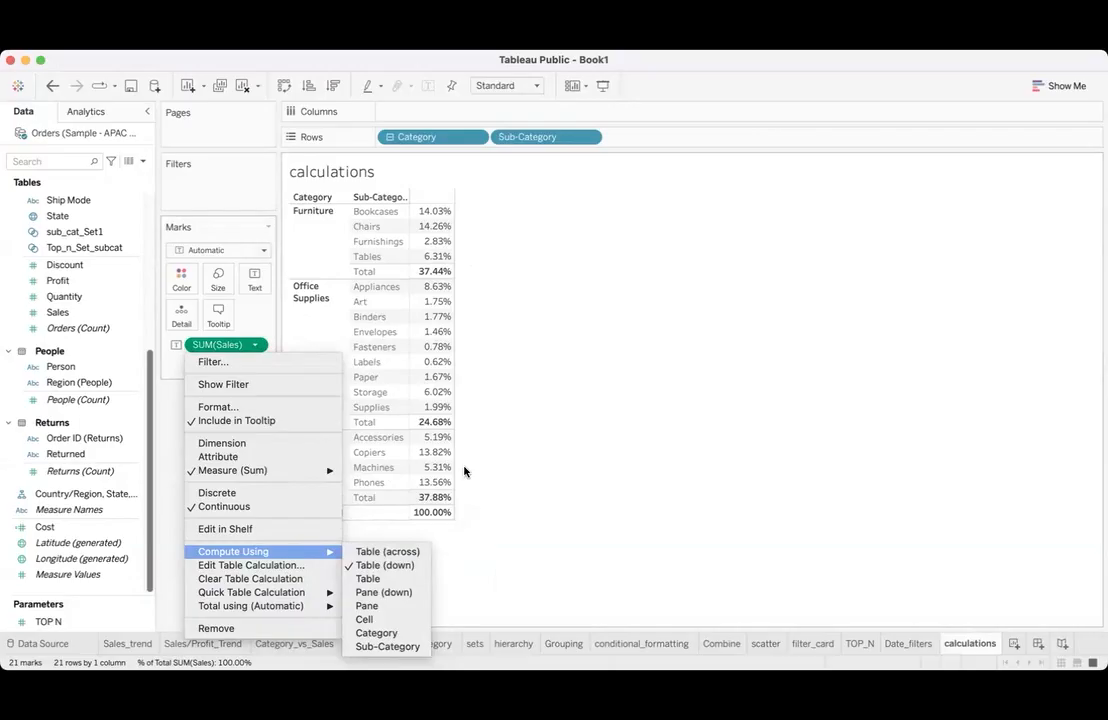
pyautogui.click(389, 656)
pyautogui.click(255, 346)
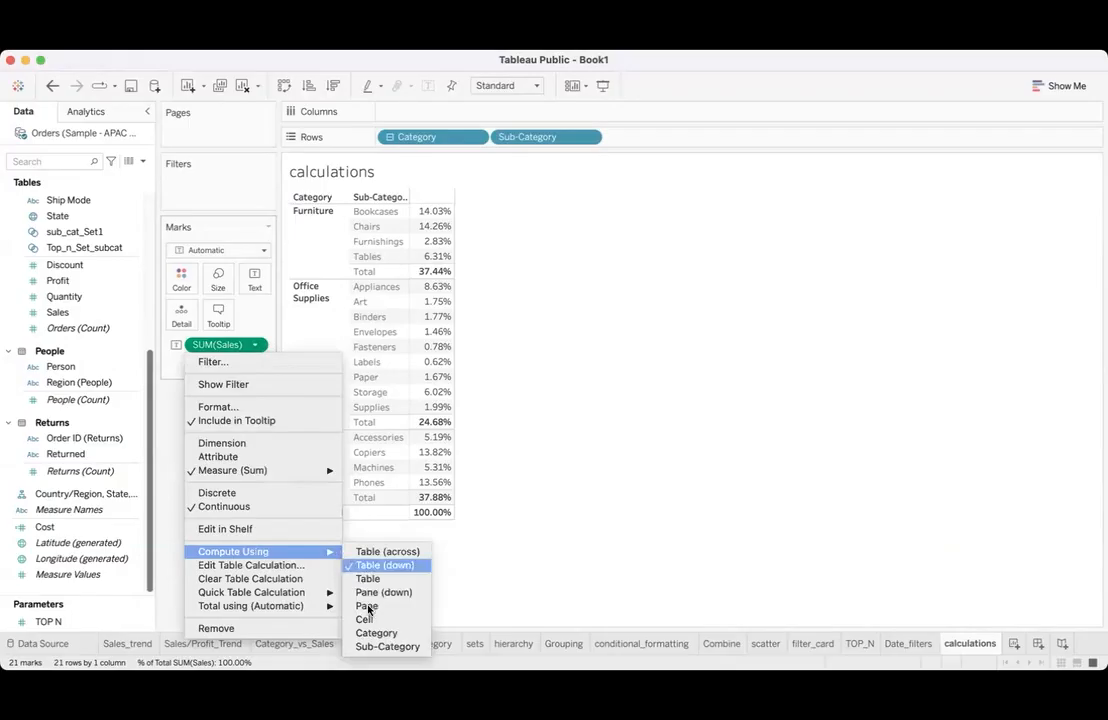
pyautogui.click(376, 633)
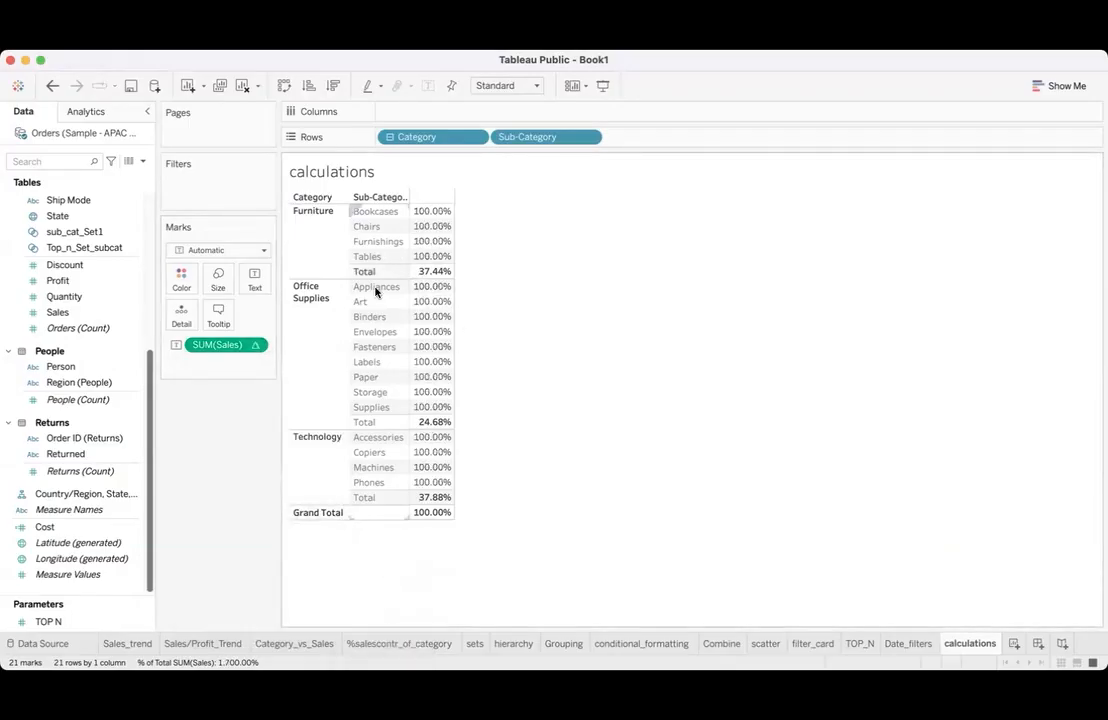
pyautogui.moveTo(457, 391)
pyautogui.moveTo(452, 438)
# - Set the Sales percent-of-total calculation to compute using Sub-Category
pyautogui.click(255, 344)
pyautogui.moveTo(322, 551)
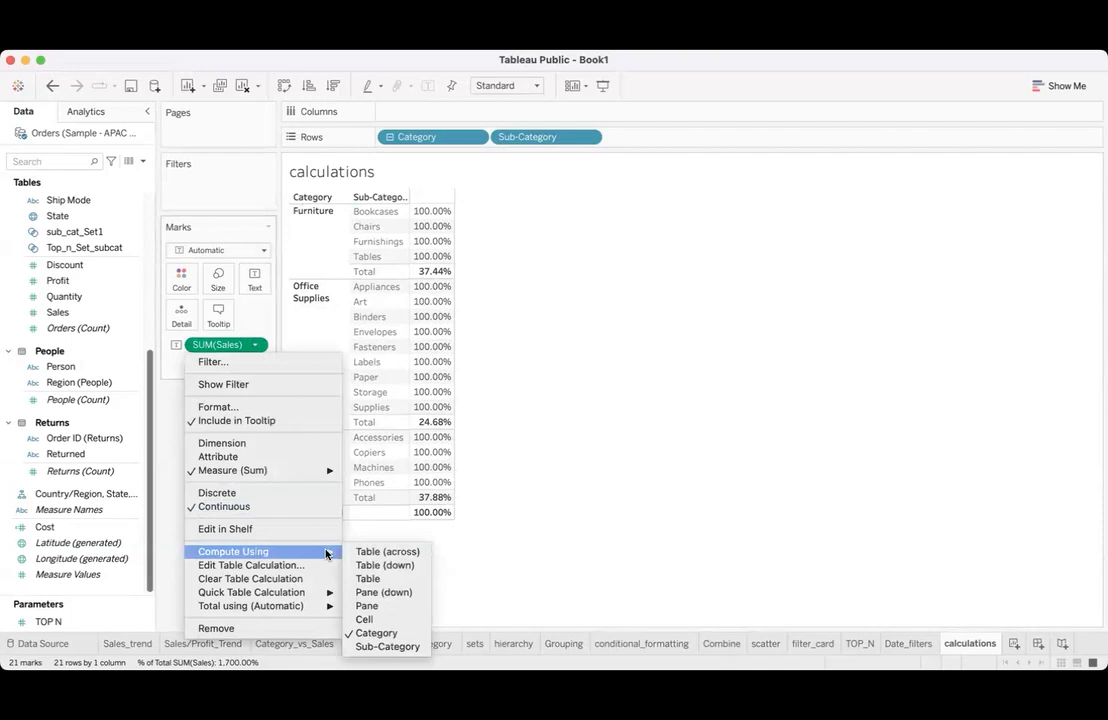
pyautogui.click(400, 648)
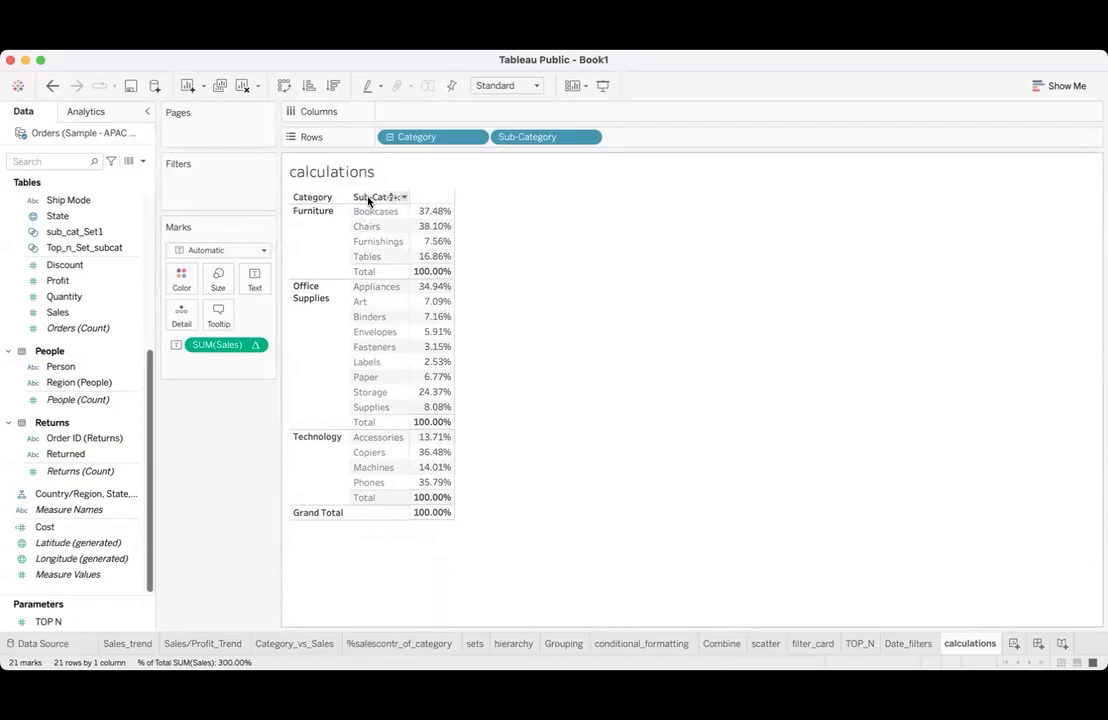
# - Check the percentages of the sub-categories within the Office Supplies category
pyautogui.moveTo(408, 262)
pyautogui.moveTo(440, 307)
pyautogui.click(322, 295)
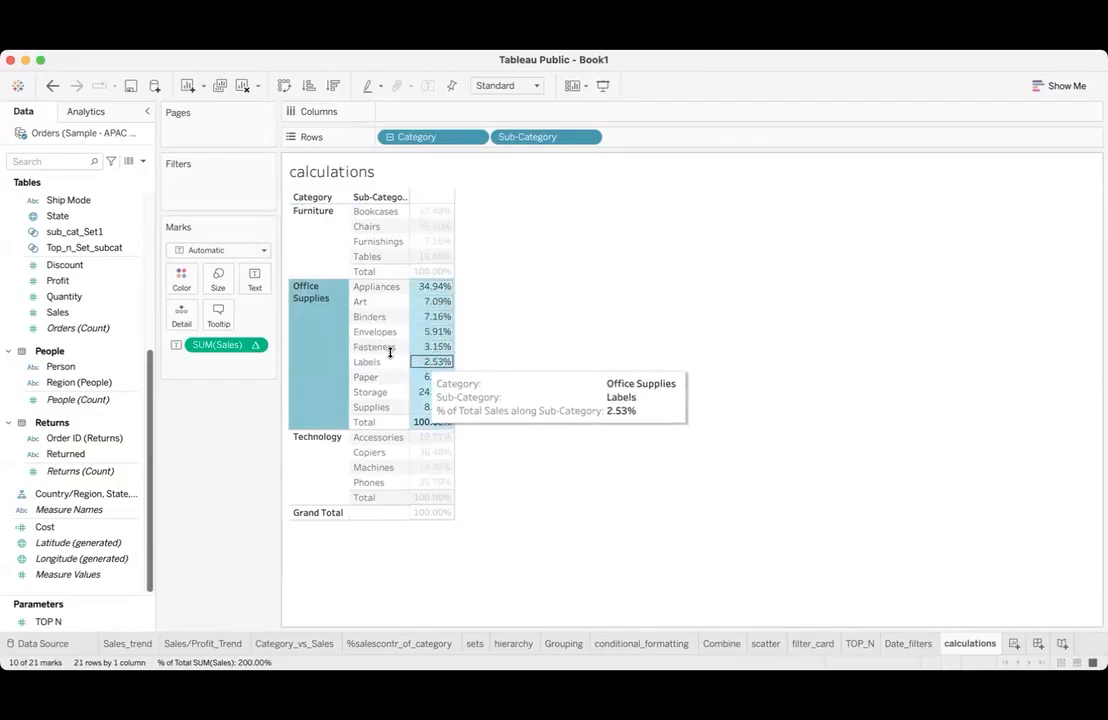
pyautogui.click(526, 342)
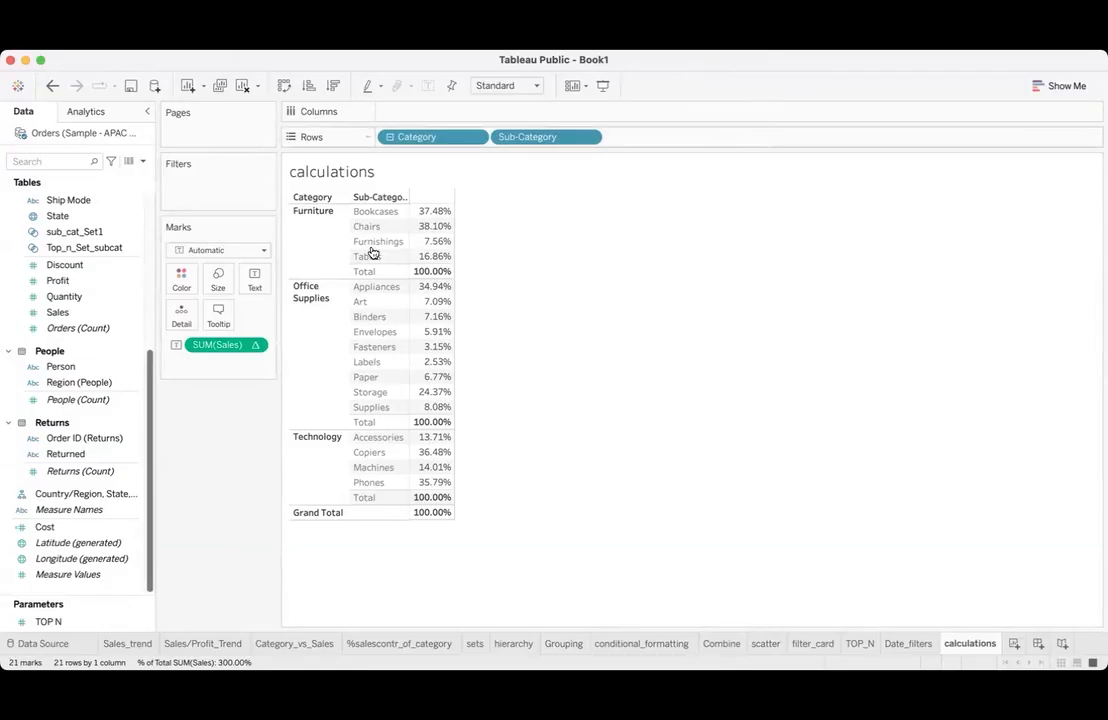
# - Clear the worksheet and build a Sales table with Sub-Category in rows and the Order Date year in columns
pyautogui.click(242, 85)
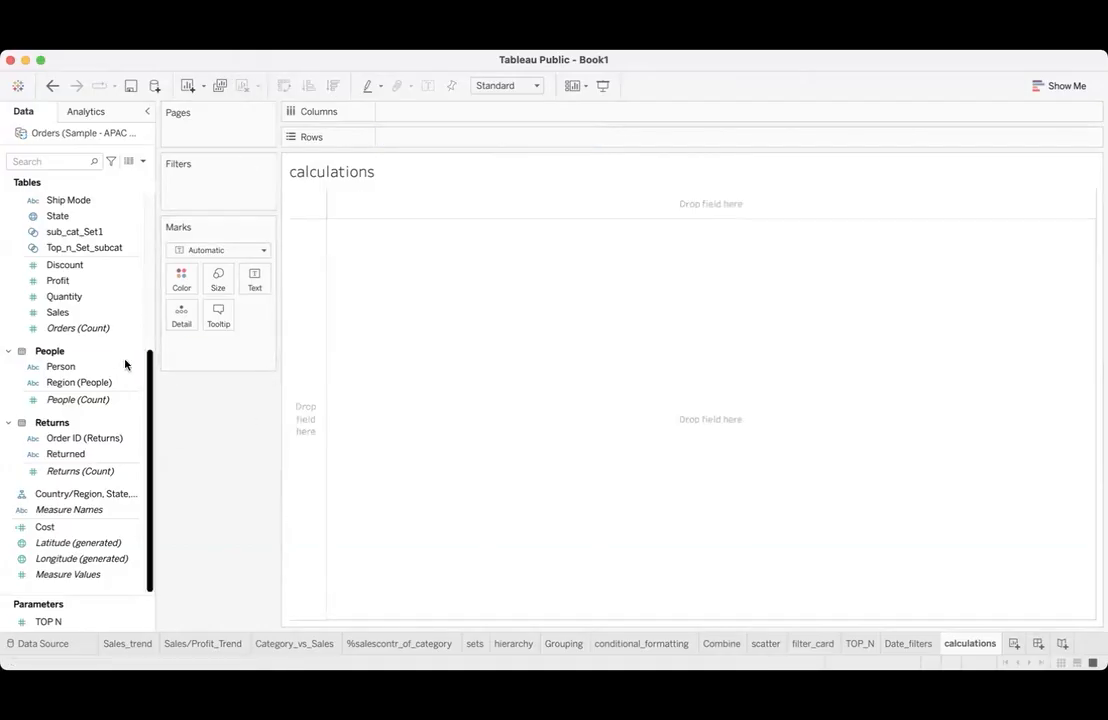
pyautogui.scroll(10, 126, 362)
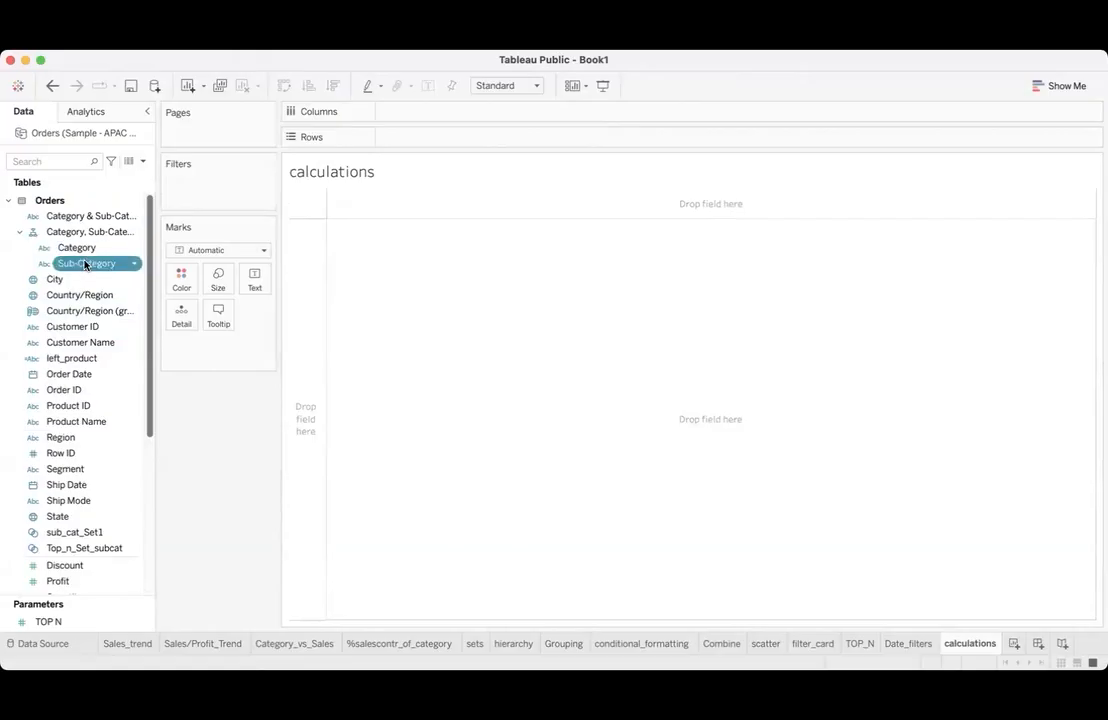
pyautogui.doubleClick(87, 263)
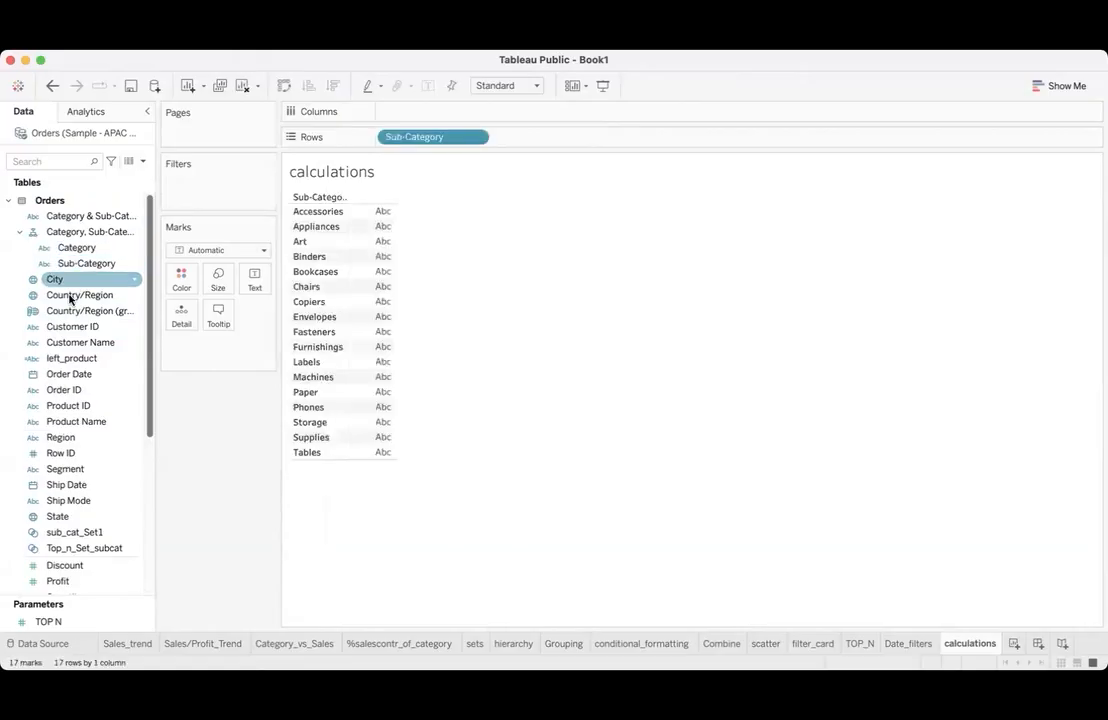
pyautogui.moveTo(60, 374); pyautogui.dragTo(407, 111)
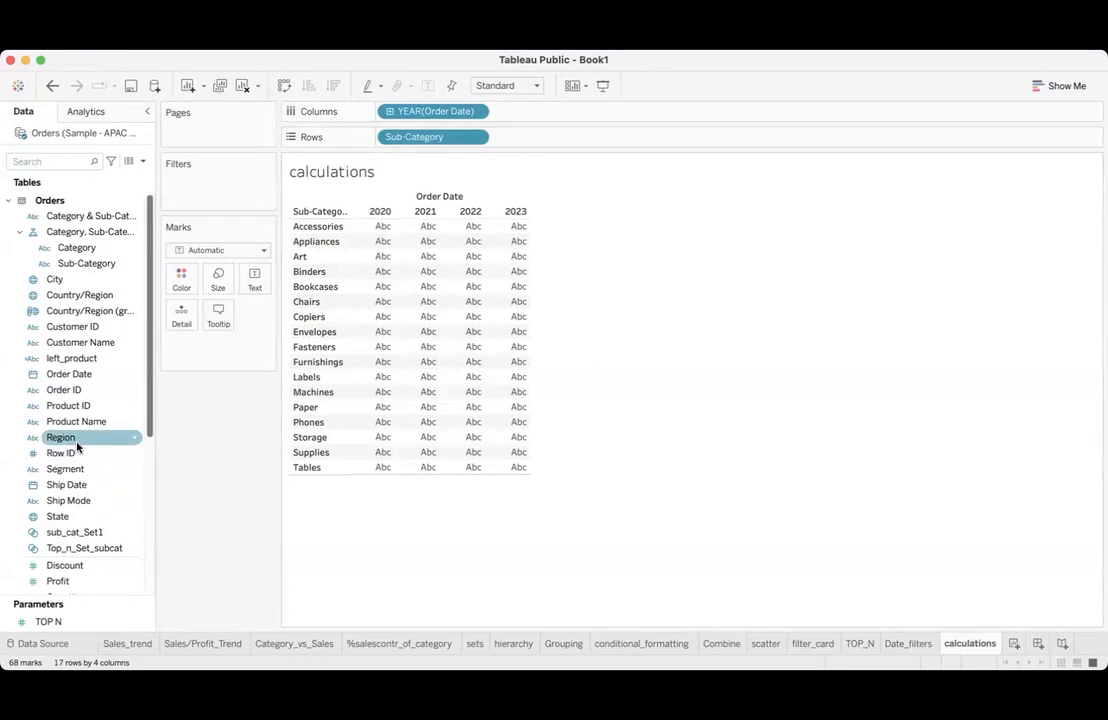
pyautogui.scroll(-5, 77, 442)
pyautogui.doubleClick(72, 360)
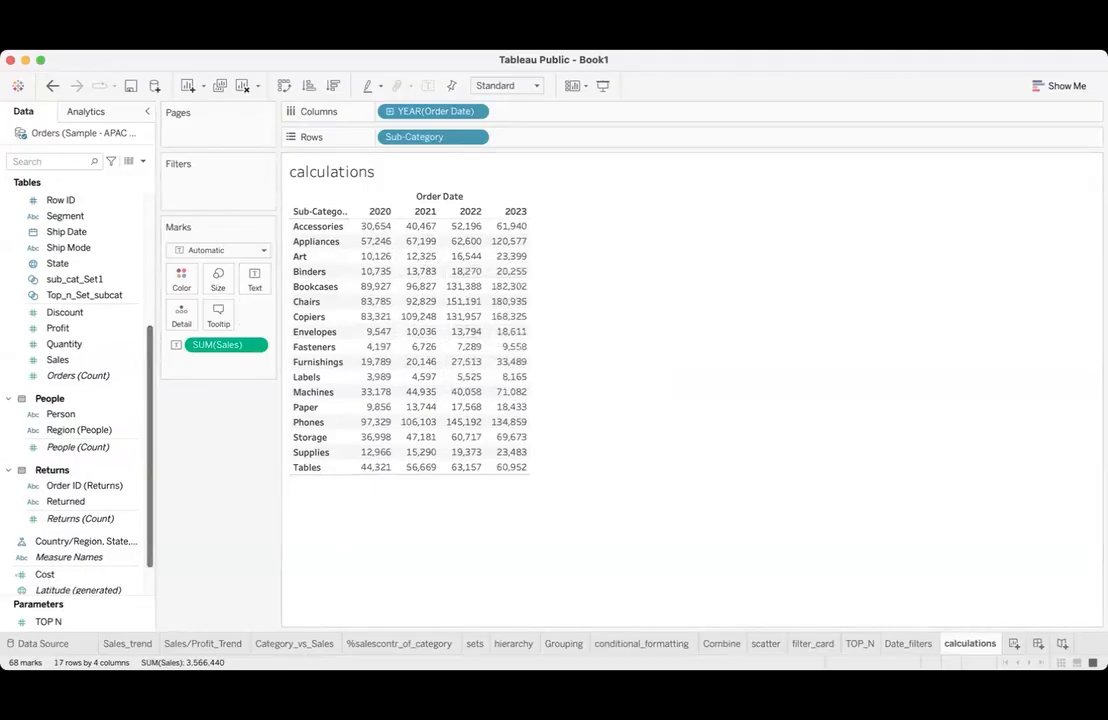
# - Show both column and row grand totals in the Sales table by sub-category and year
pyautogui.click(394, 42)
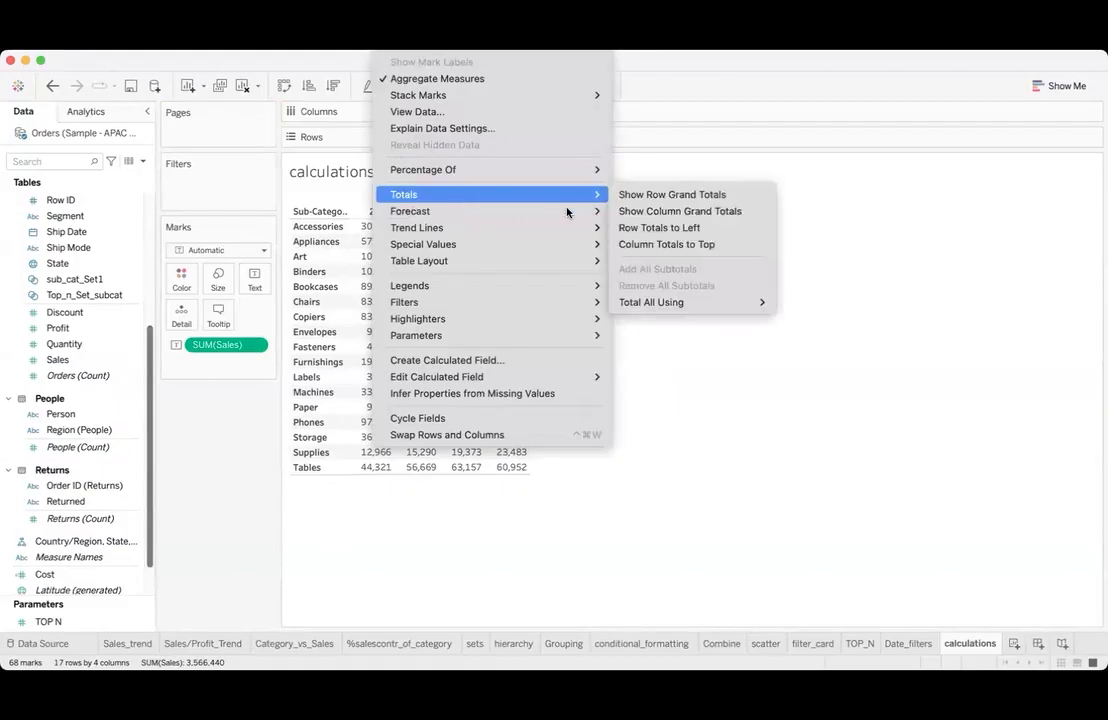
pyautogui.moveTo(602, 197)
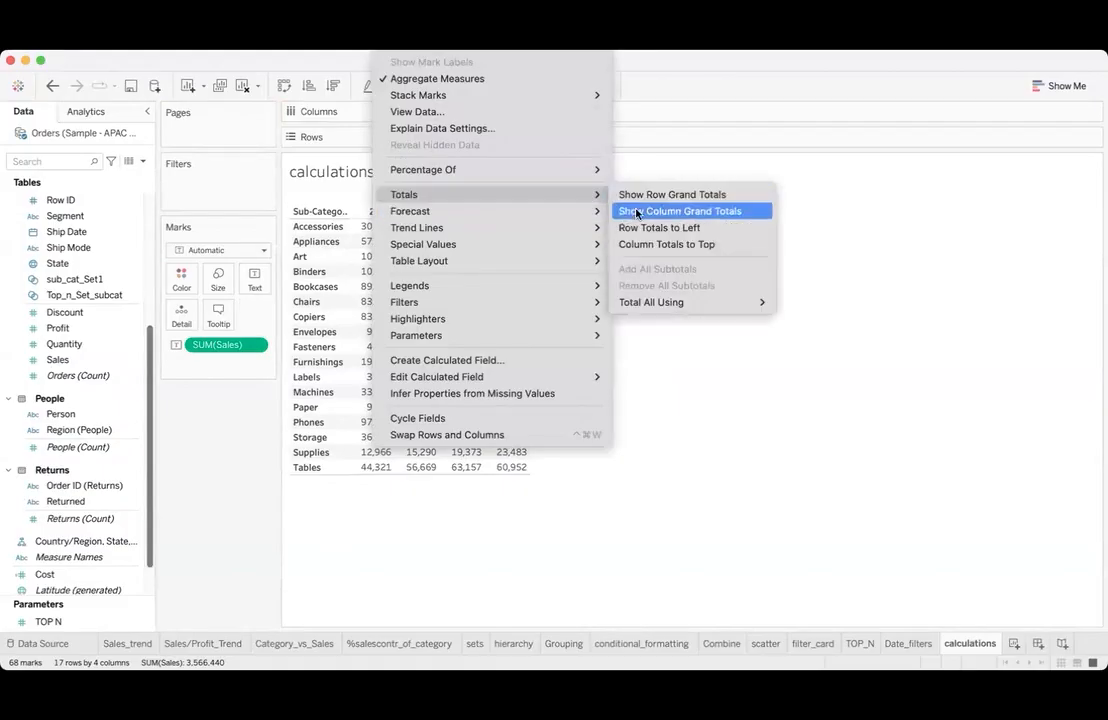
pyautogui.click(638, 212)
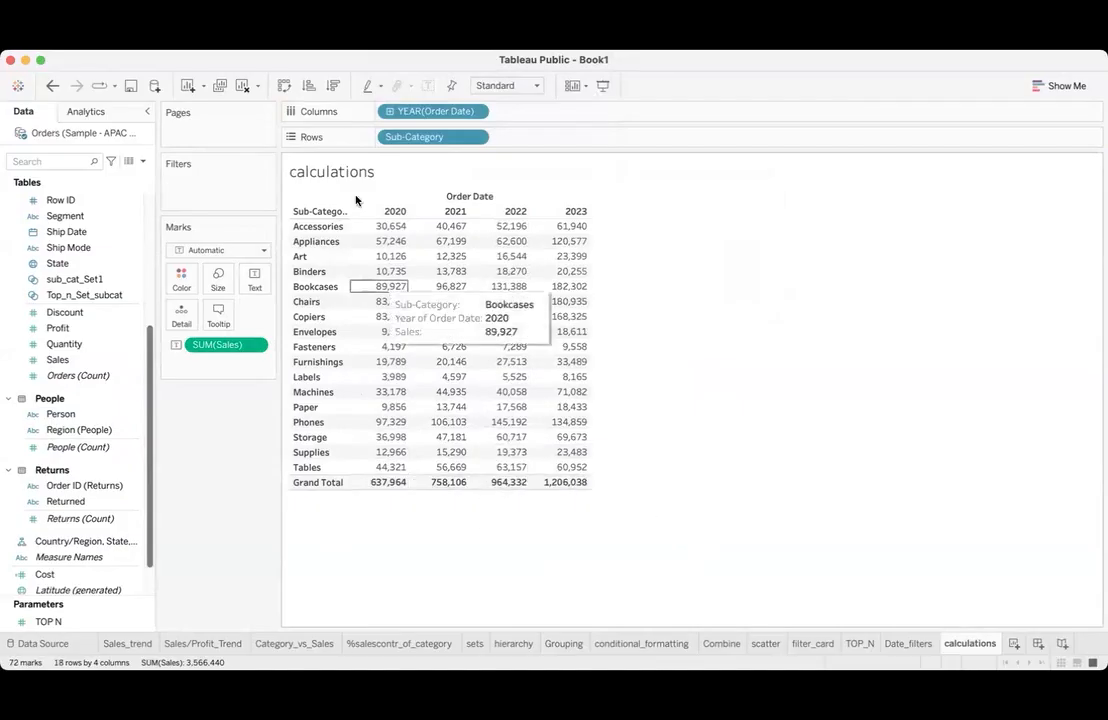
pyautogui.click(394, 43)
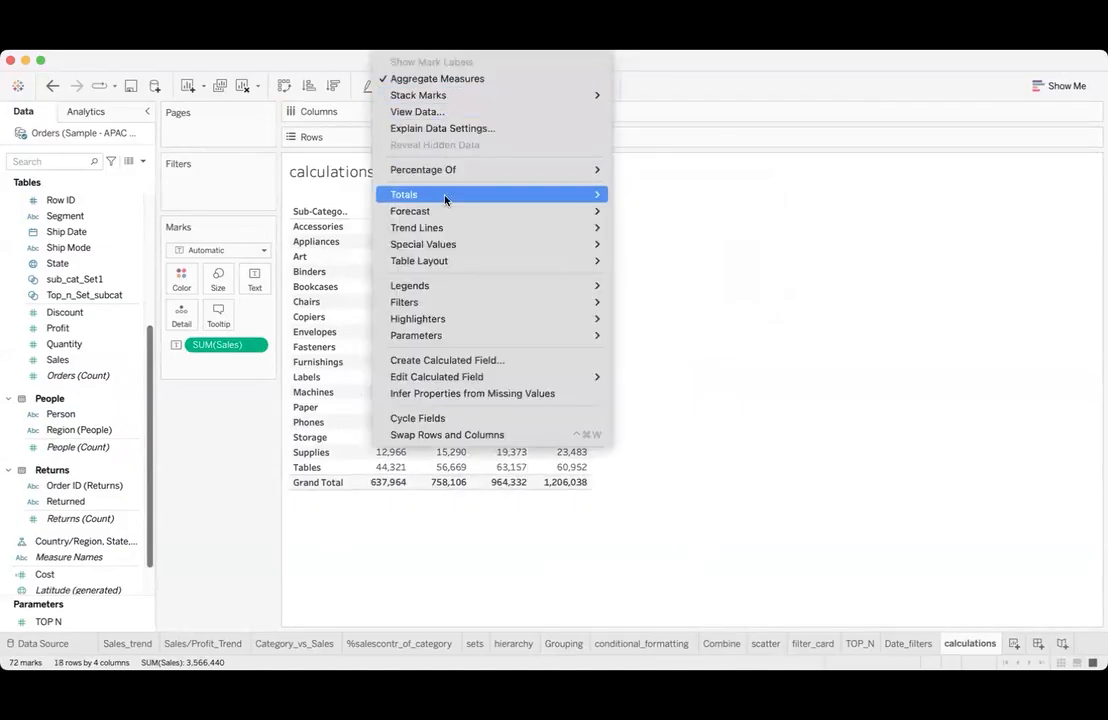
pyautogui.moveTo(561, 196)
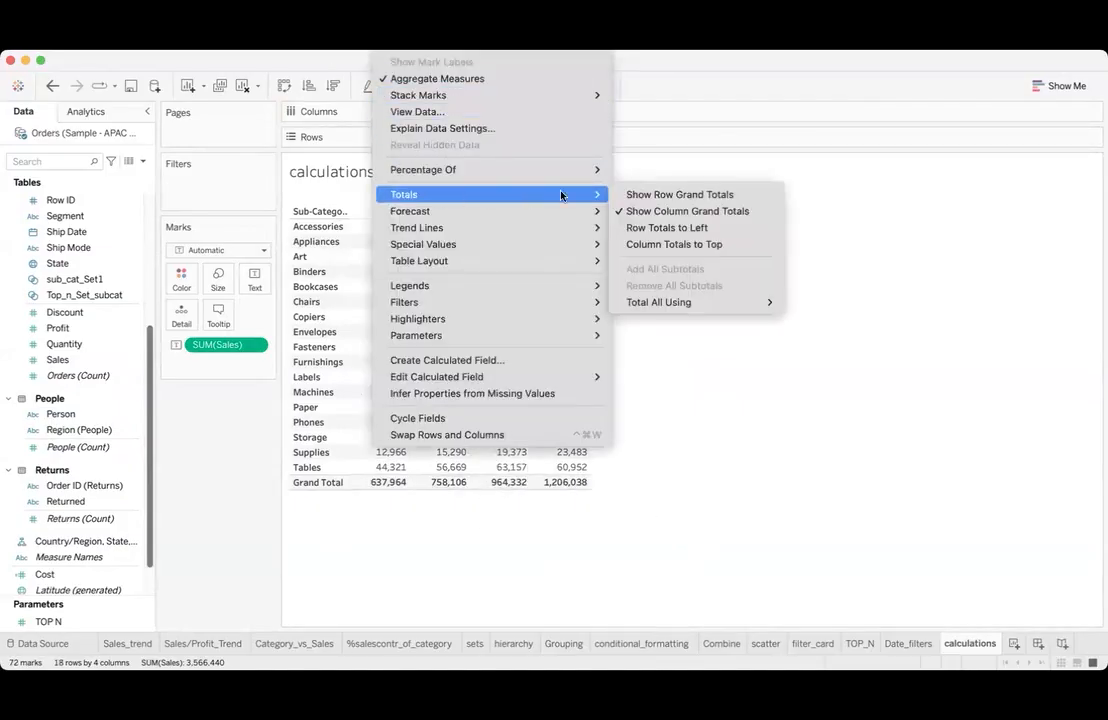
pyautogui.click(642, 197)
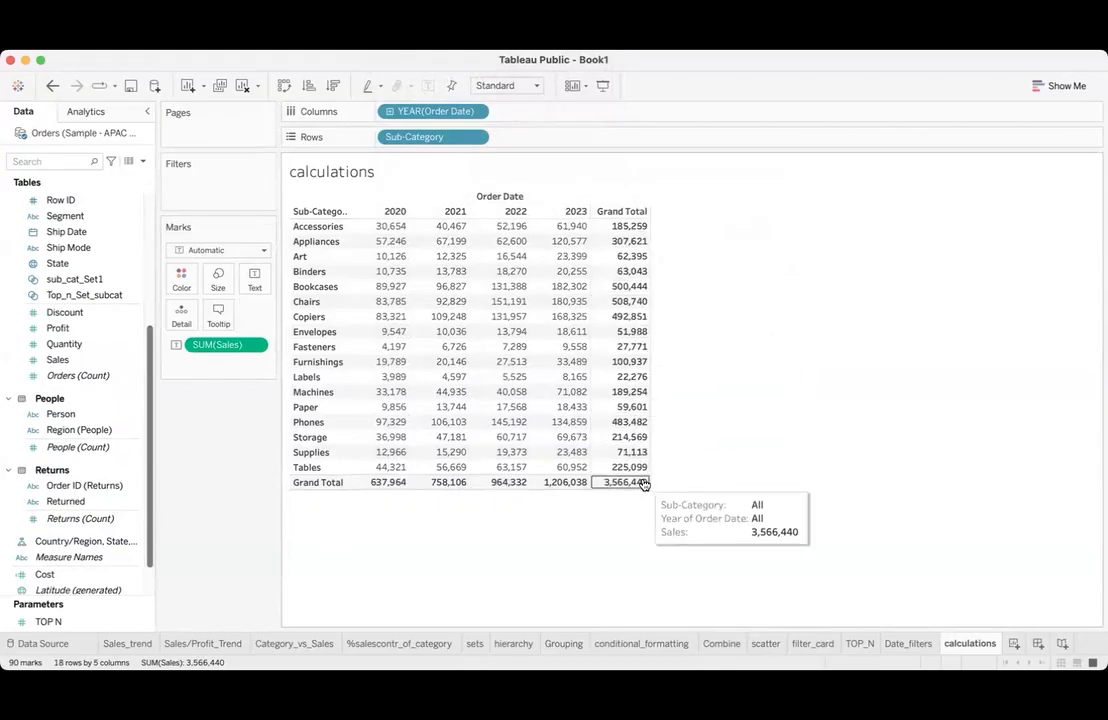
# - Apply the Percent of Total quick table calculation to the Sales measure and slightly widen the table columns
pyautogui.click(257, 347)
pyautogui.moveTo(300, 583)
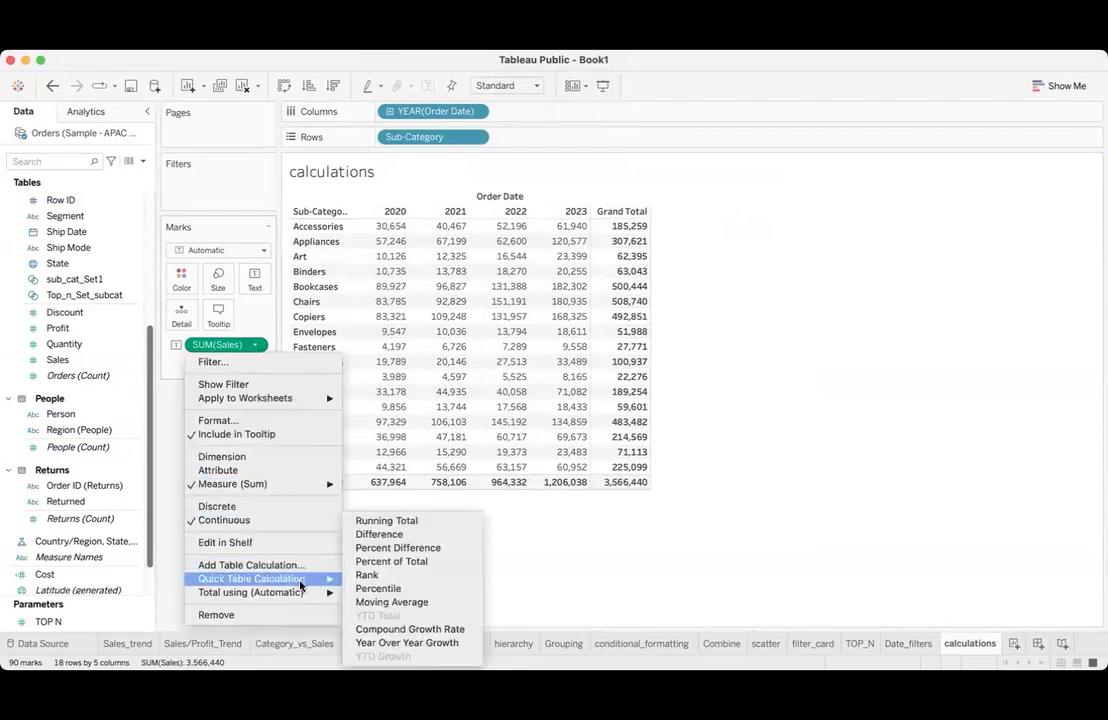
pyautogui.click(369, 562)
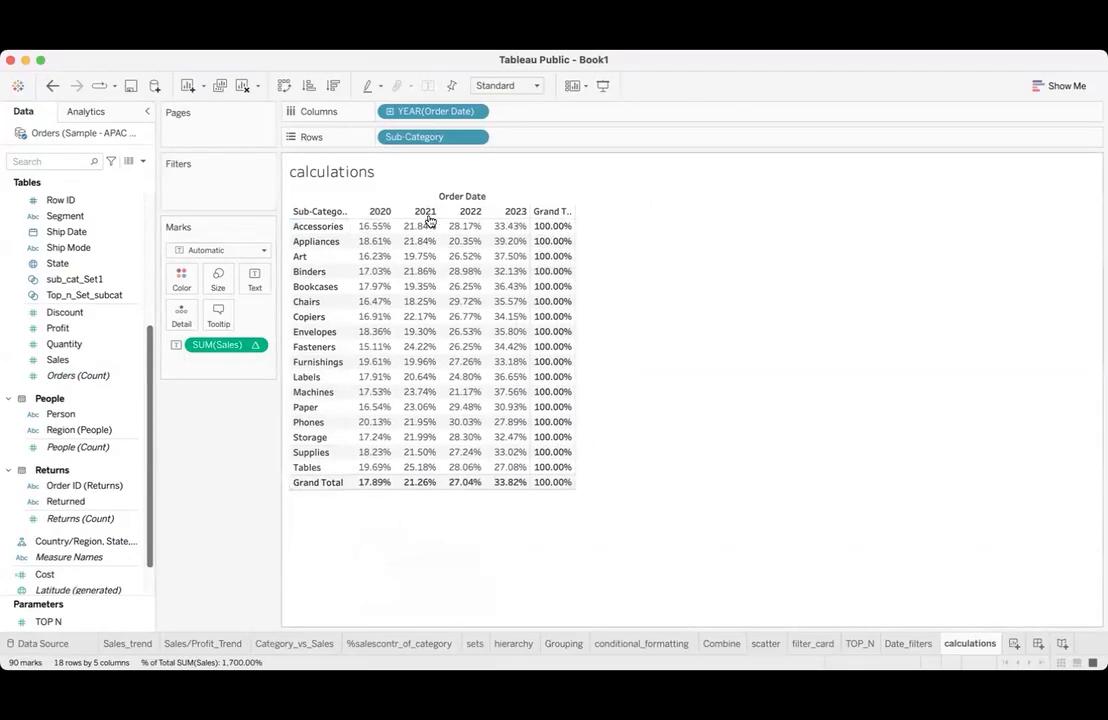
pyautogui.moveTo(574, 228); pyautogui.dragTo(606, 228)
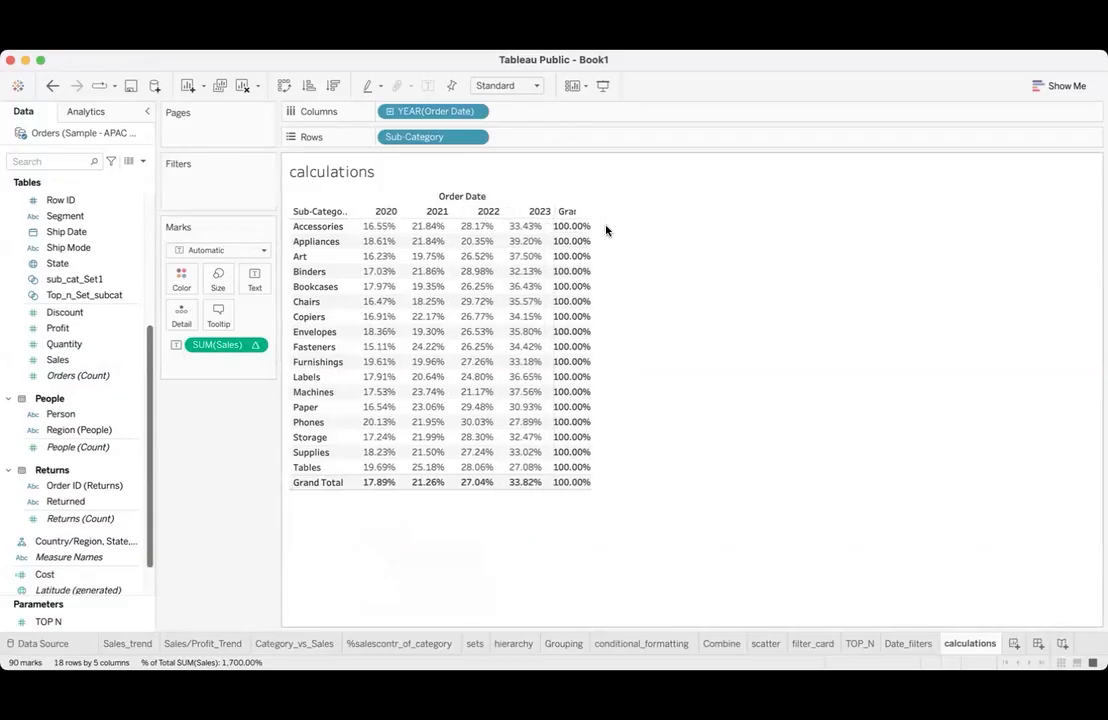
# - Examine the Accessories row's percent of total for each year and its row grand total
pyautogui.click(318, 227)
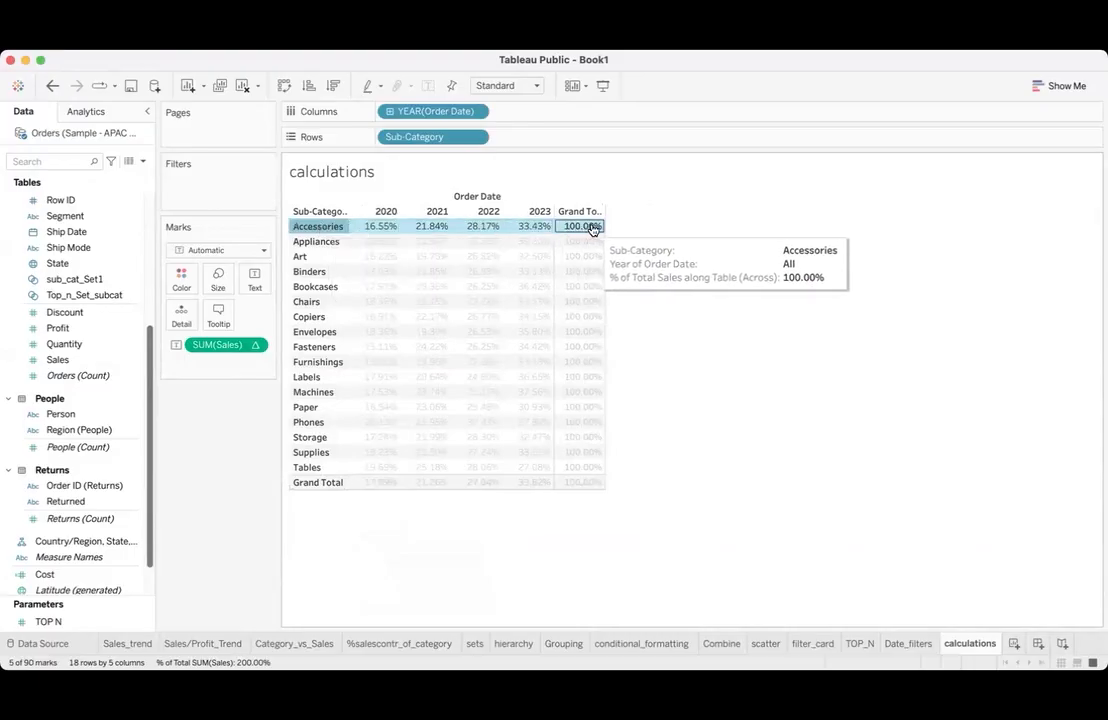
pyautogui.moveTo(590, 229)
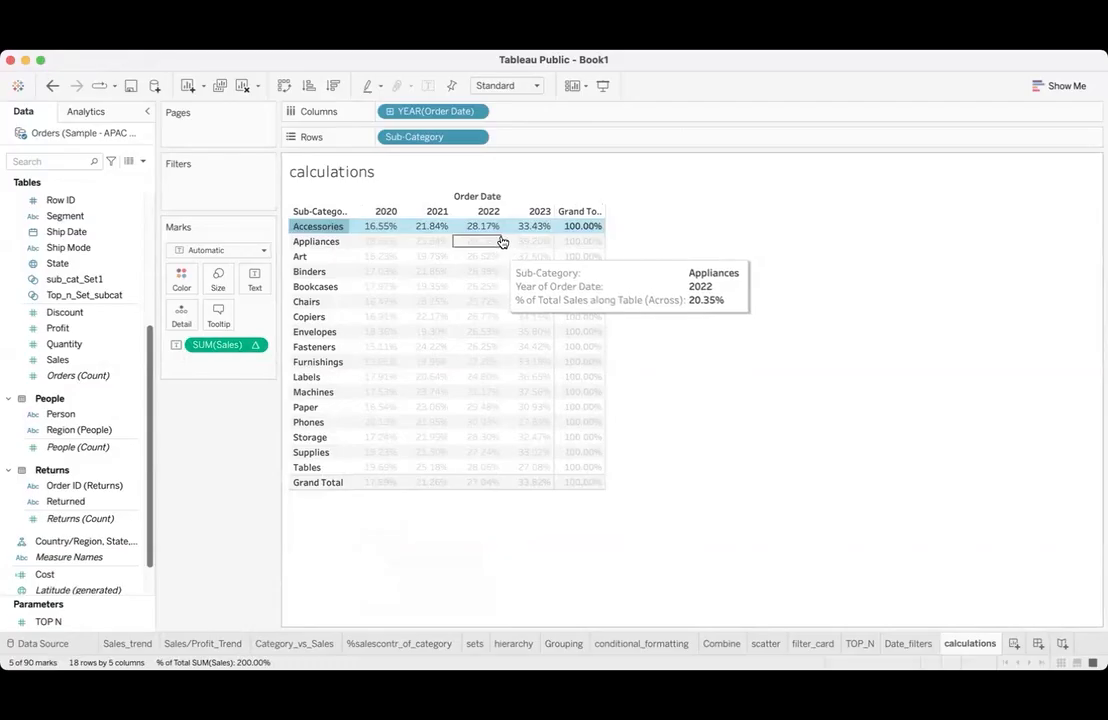
pyautogui.moveTo(321, 230)
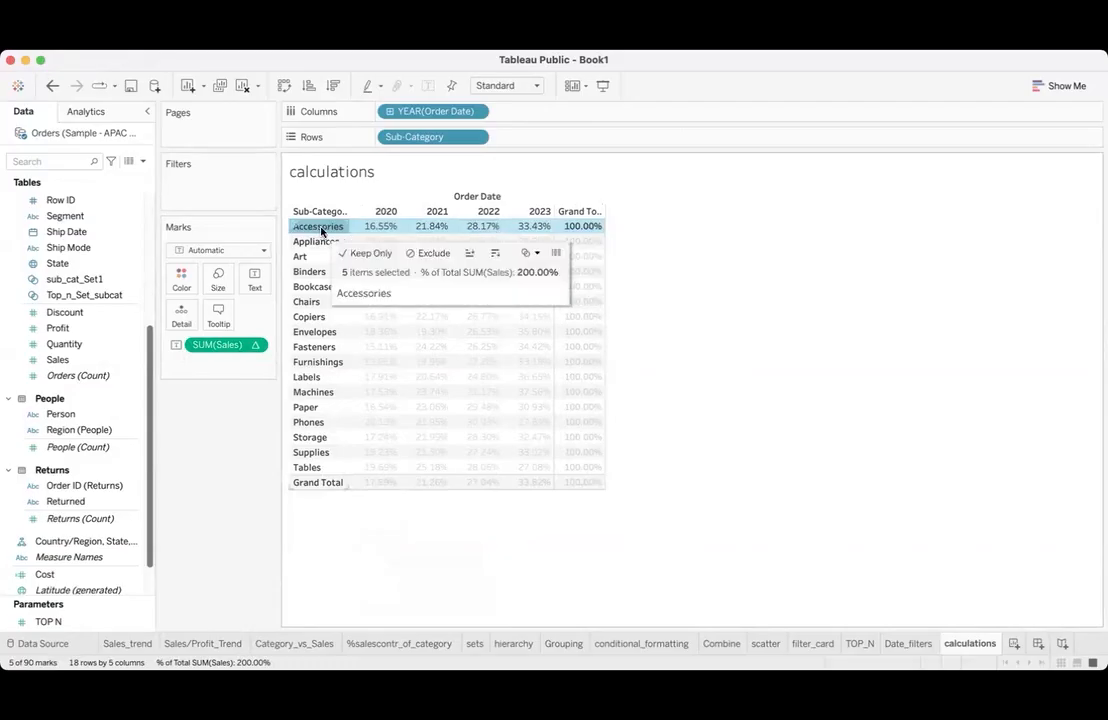
pyautogui.moveTo(466, 230)
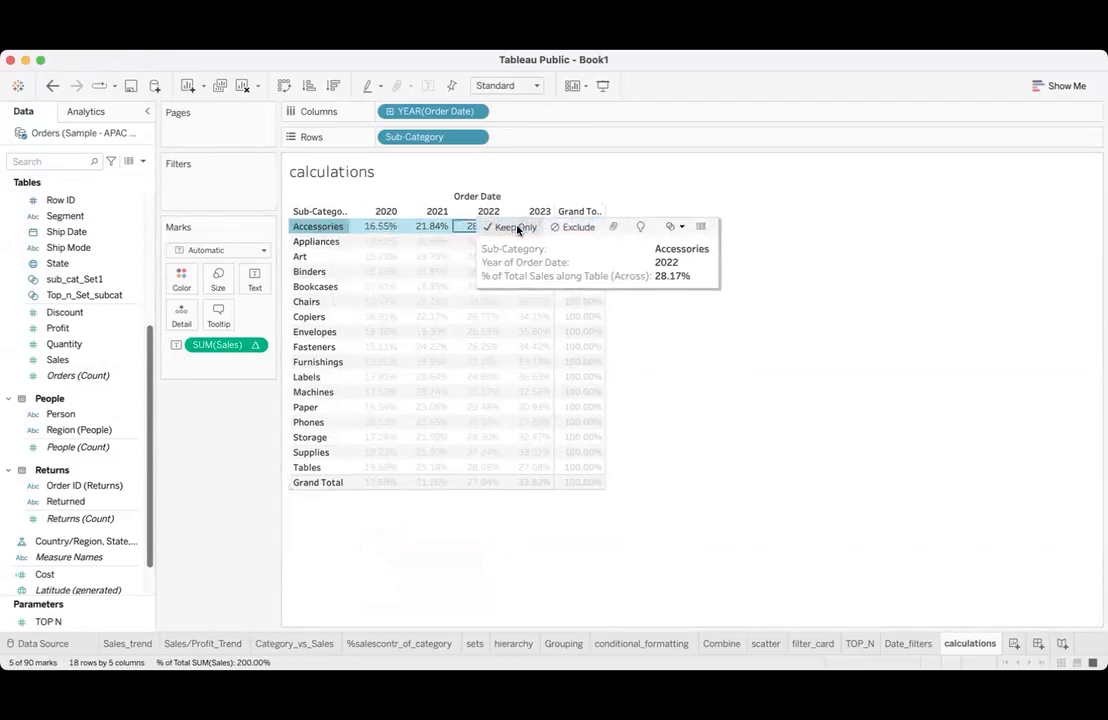
pyautogui.moveTo(541, 228)
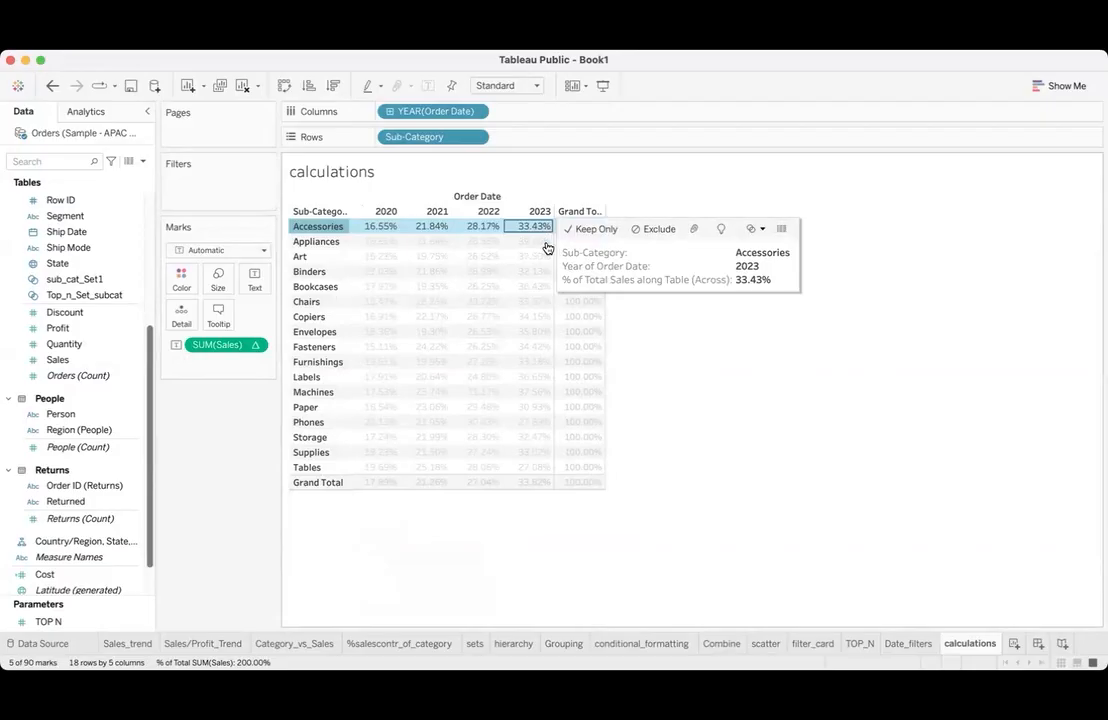
pyautogui.click(636, 363)
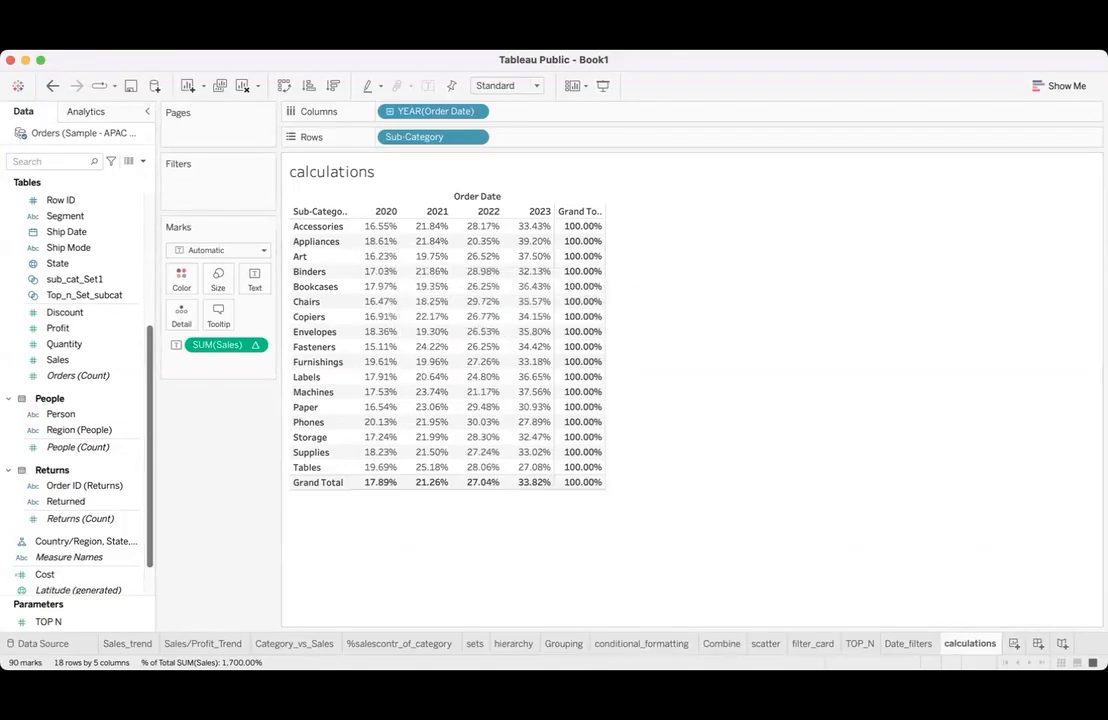
pyautogui.click(13, 624)
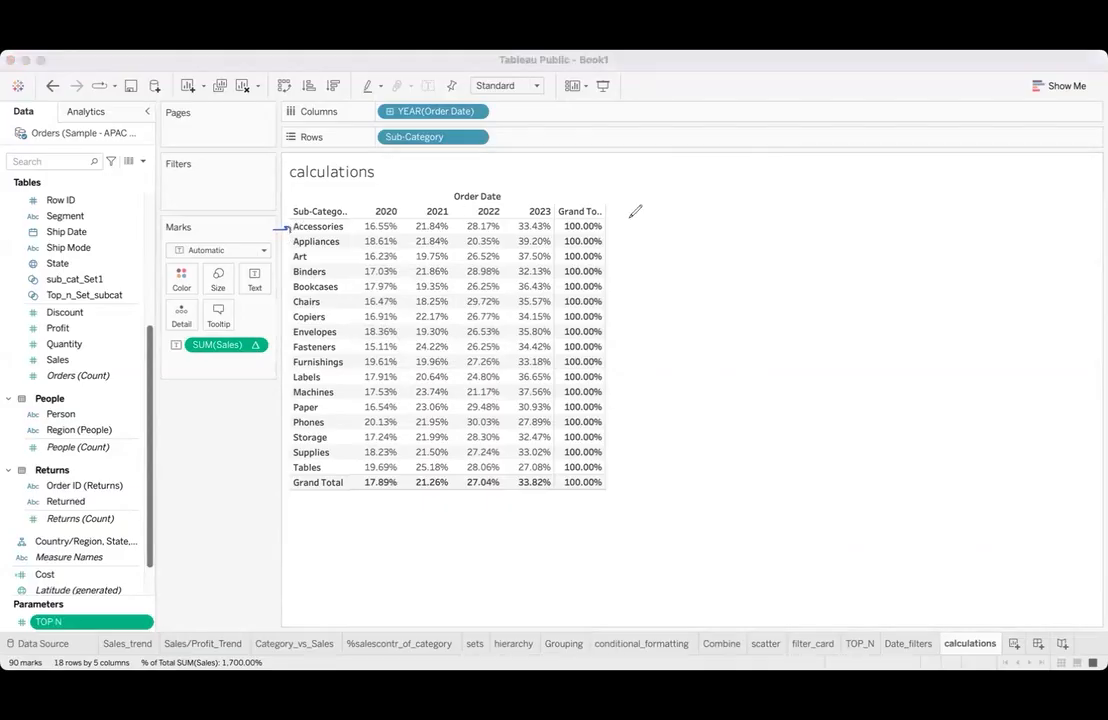
pyautogui.moveTo(613, 226); pyautogui.dragTo(637, 224)
pyautogui.click(238, 608)
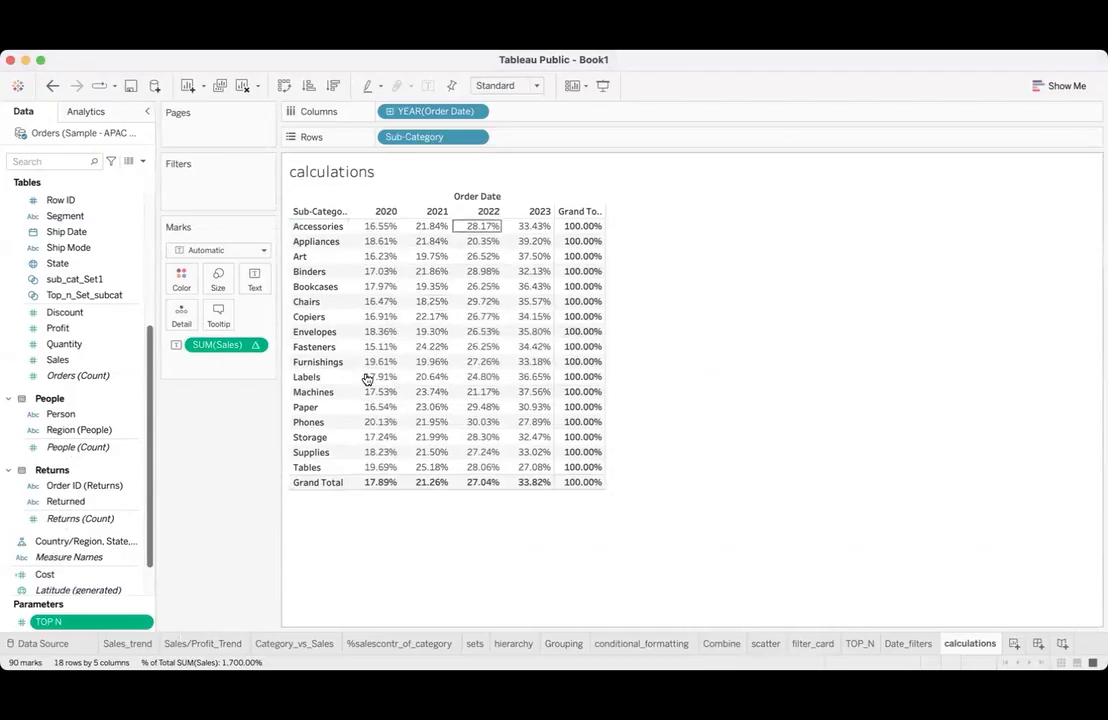
# - Set the Sales percent-of-total calculation to compute using Table (down)
pyautogui.click(256, 345)
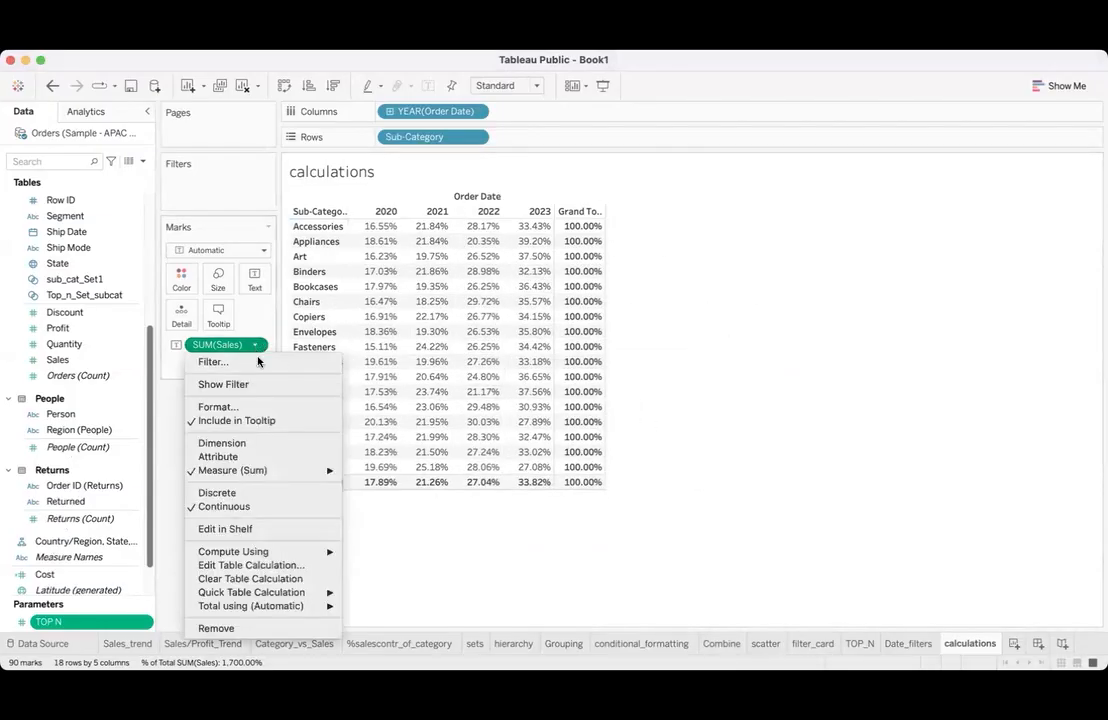
pyautogui.moveTo(283, 551)
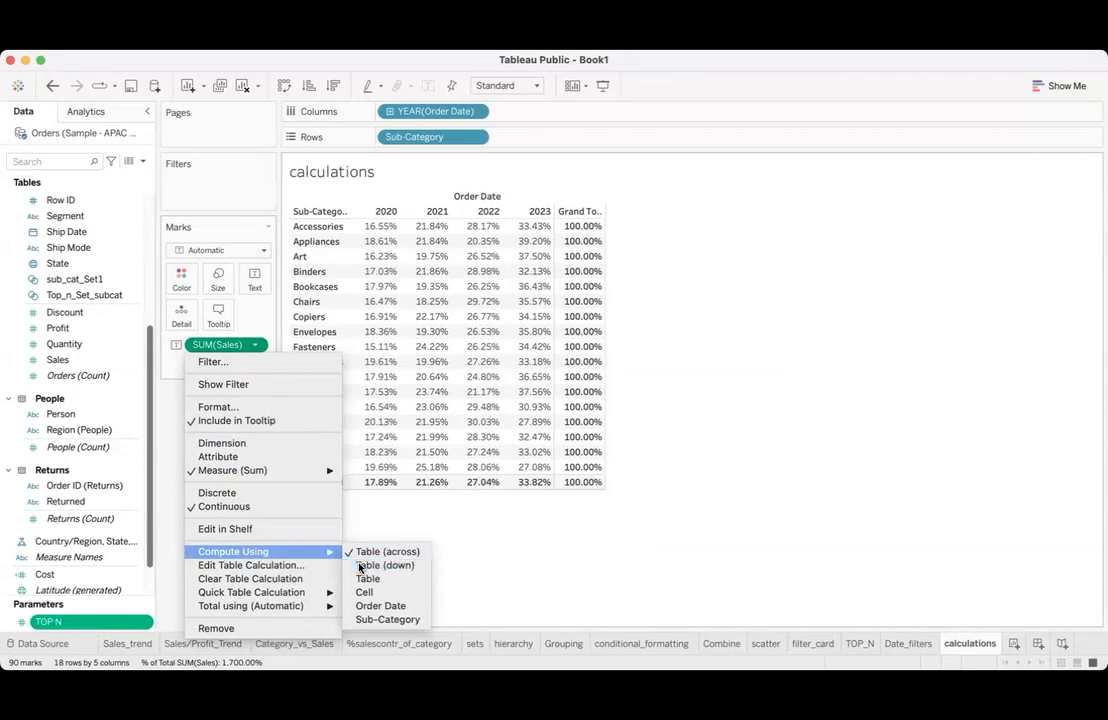
pyautogui.click(359, 567)
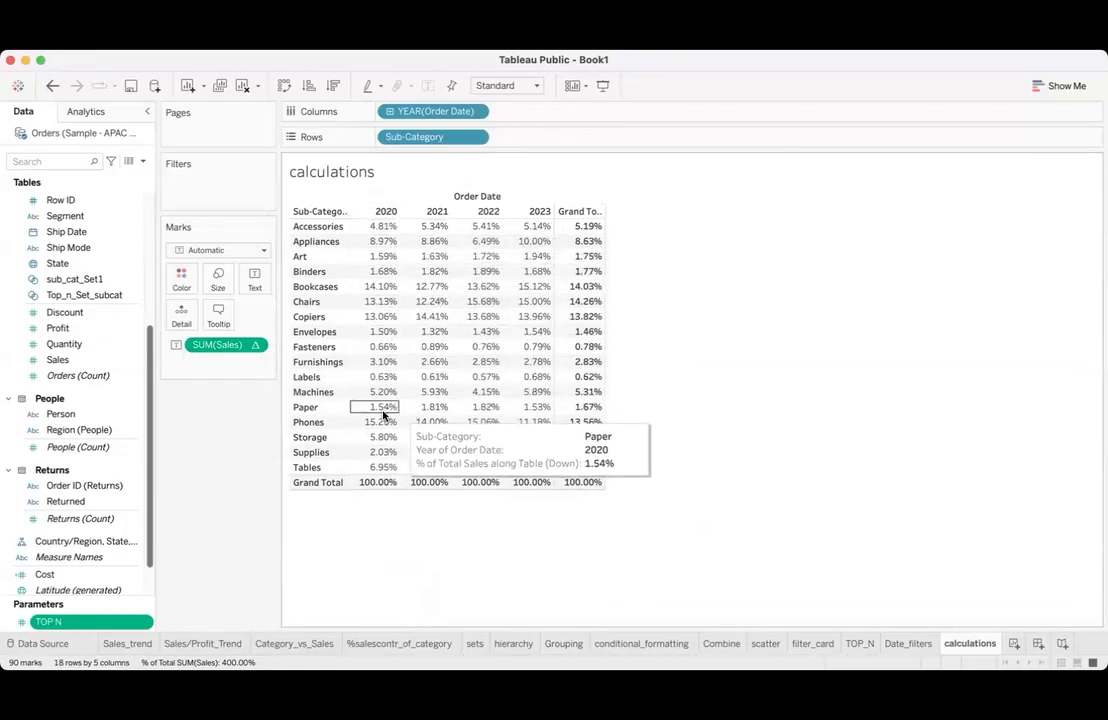
# - Check the Phones row's percentages and widen the table columns until the Grand Total heading fits
pyautogui.click(298, 424)
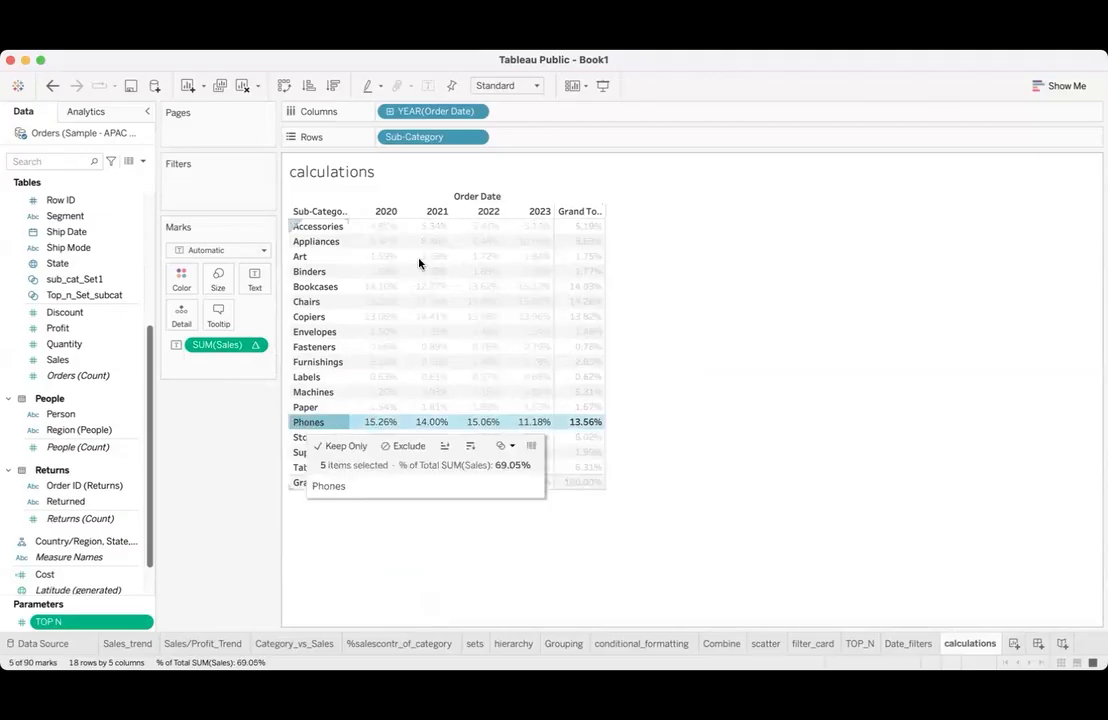
pyautogui.click(408, 540)
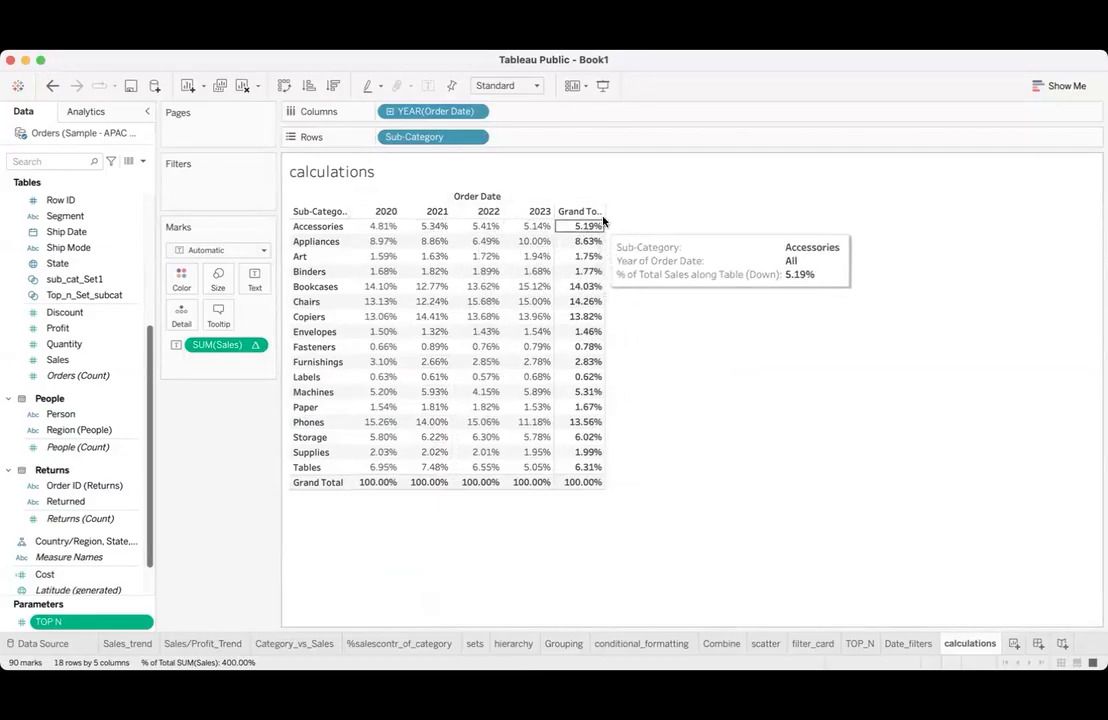
pyautogui.moveTo(604, 213); pyautogui.dragTo(644, 218)
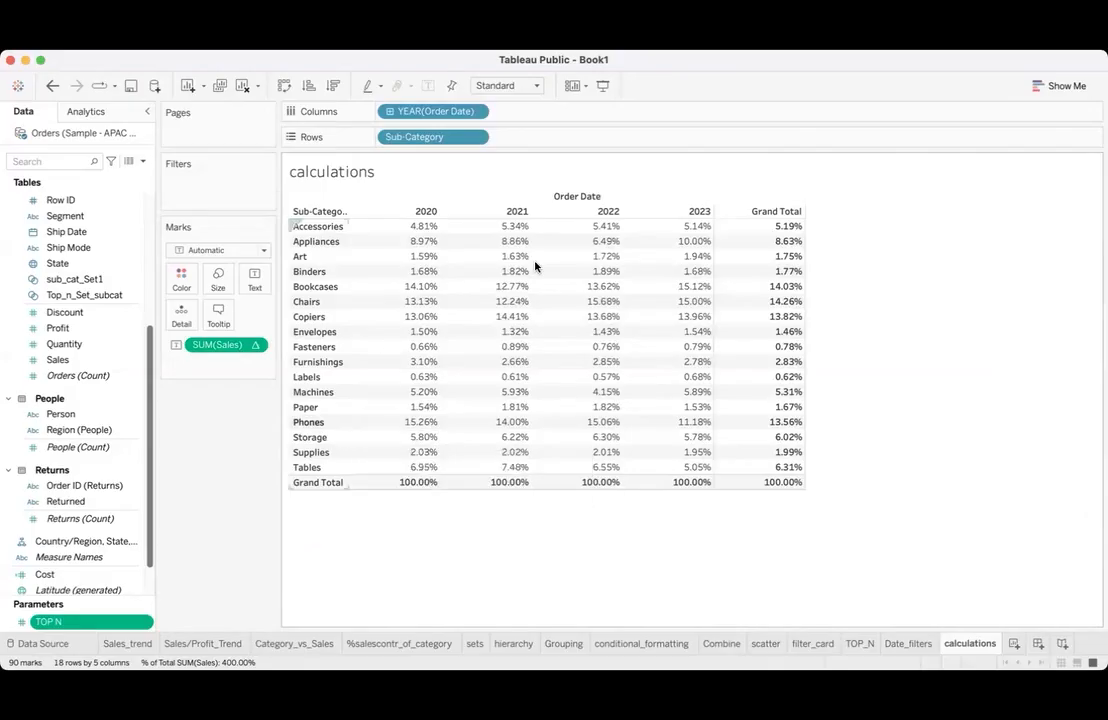
# - Set the Sales percent-of-total calculation to compute using the whole Table, and check the overall grand total cell
pyautogui.click(255, 346)
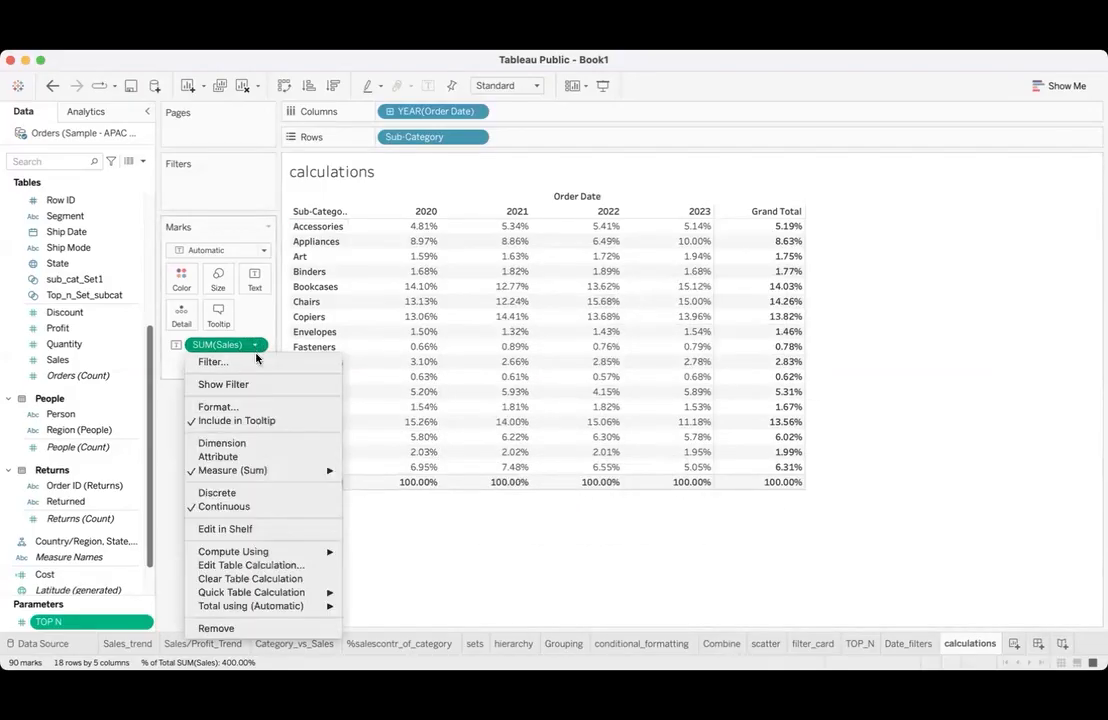
pyautogui.moveTo(327, 546)
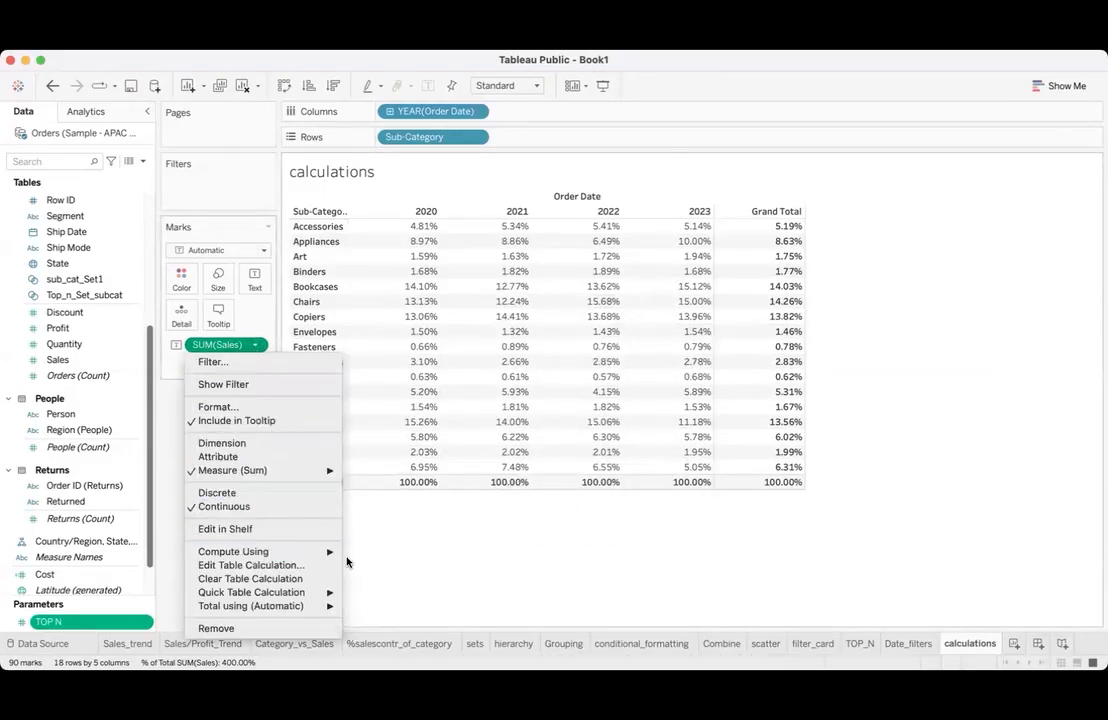
pyautogui.click(366, 579)
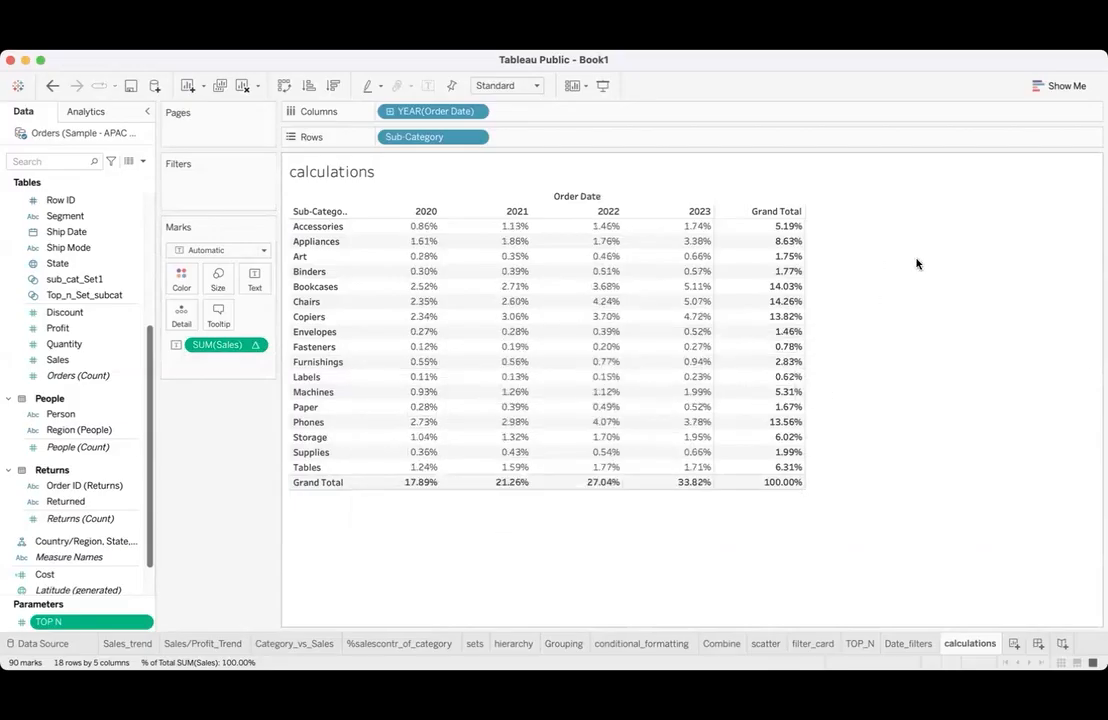
pyautogui.click(789, 482)
pyautogui.click(775, 510)
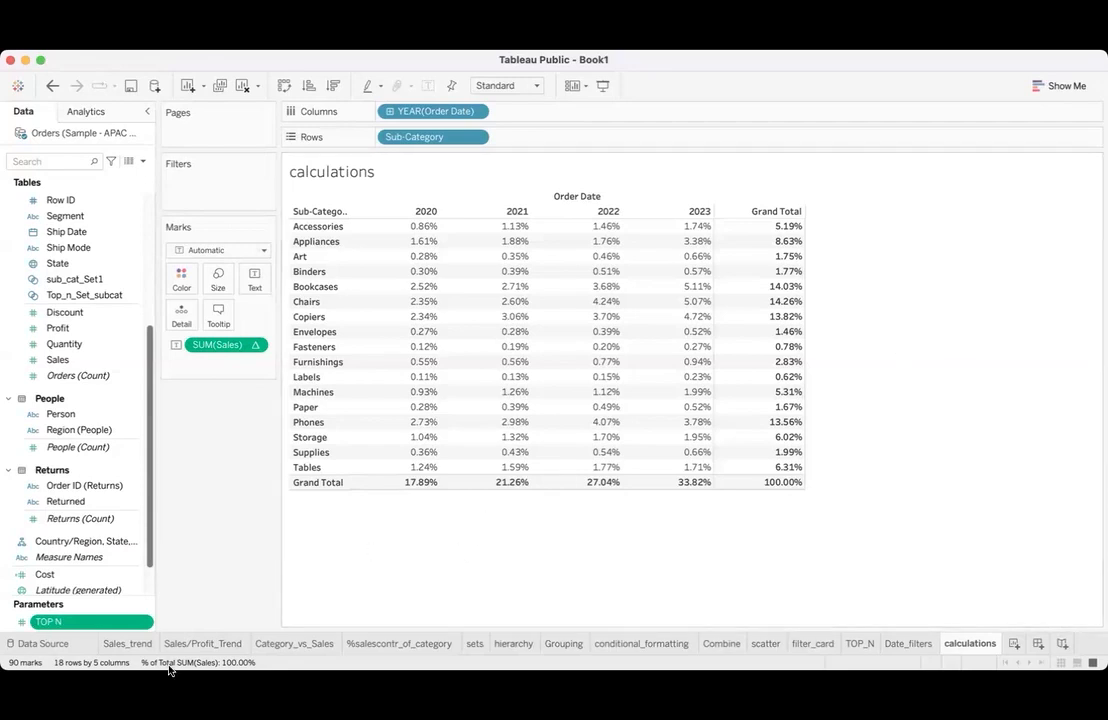
pyautogui.moveTo(375, 511); pyautogui.dragTo(369, 597)
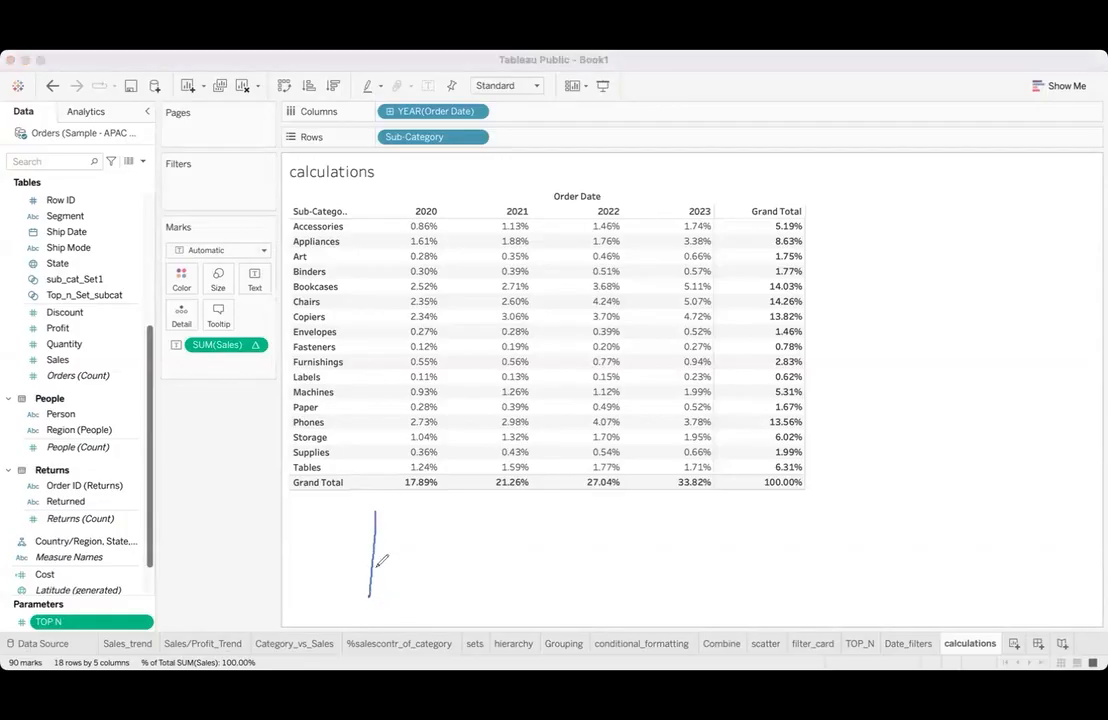
pyautogui.moveTo(358, 606); pyautogui.dragTo(381, 606)
pyautogui.click(407, 532)
pyautogui.moveTo(416, 533)
pyautogui.mouseDown()
pyautogui.moveTo(515, 545)
pyautogui.moveTo(540, 520)
pyautogui.mouseUp()
pyautogui.click(192, 589)
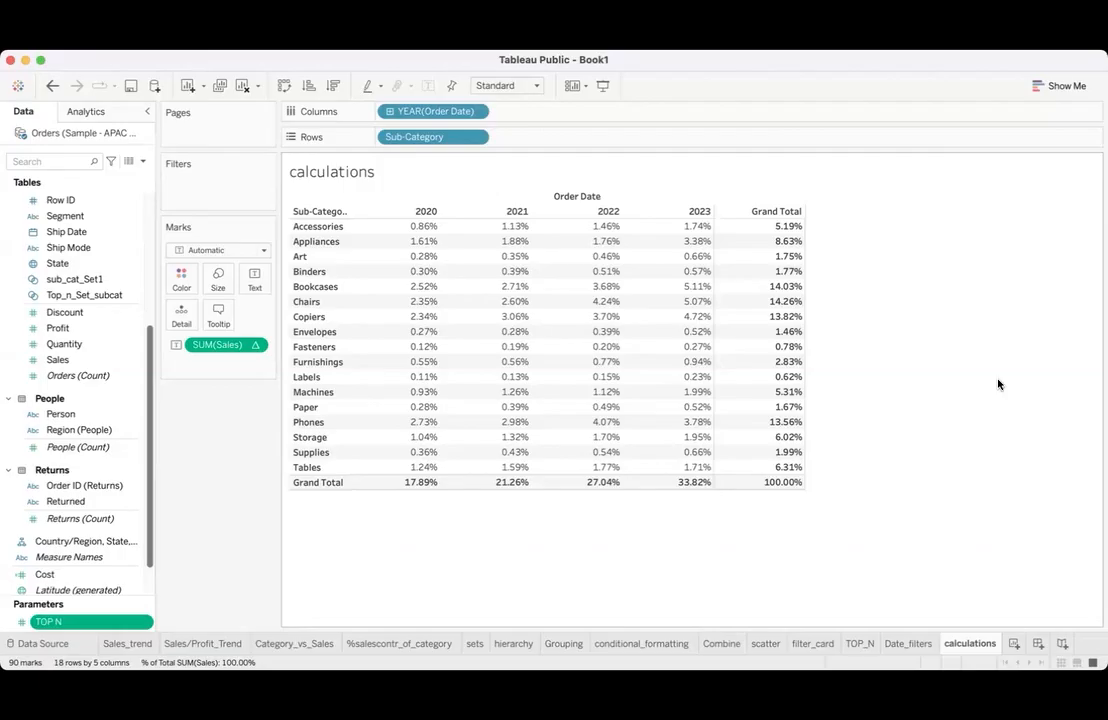
# - Clear the calculations worksheet and add Sub-Category to the rows of the empty view
pyautogui.click(242, 86)
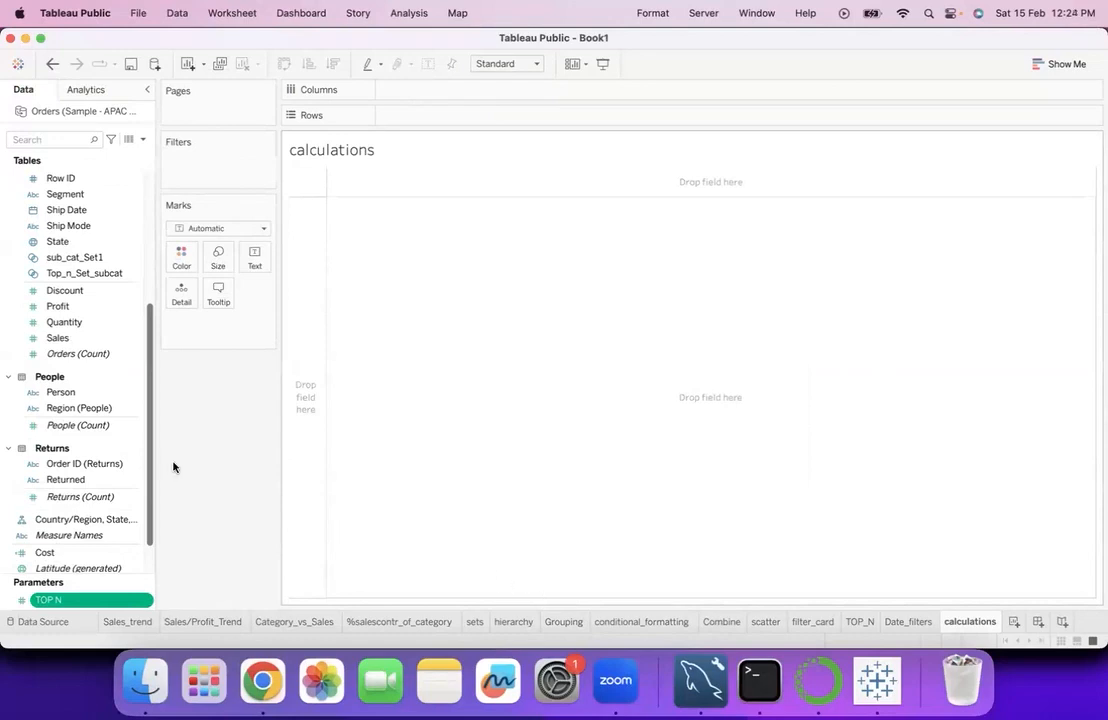
pyautogui.scroll(5, 92, 353)
pyautogui.scroll(-5, 92, 353)
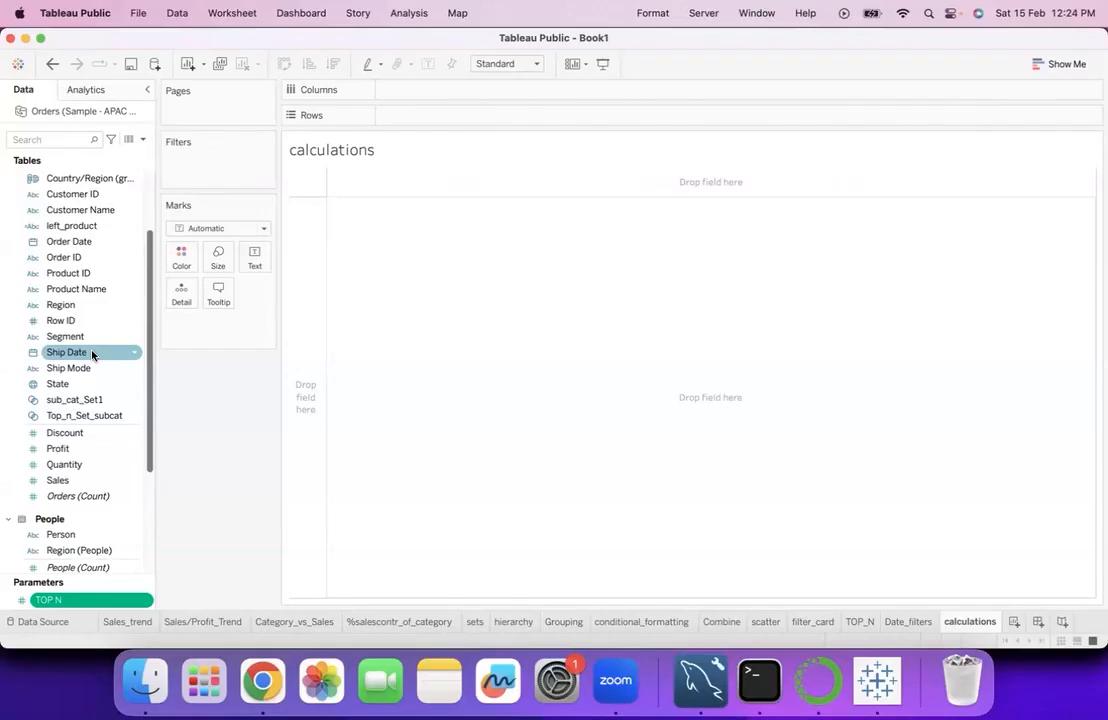
pyautogui.scroll(5, 92, 353)
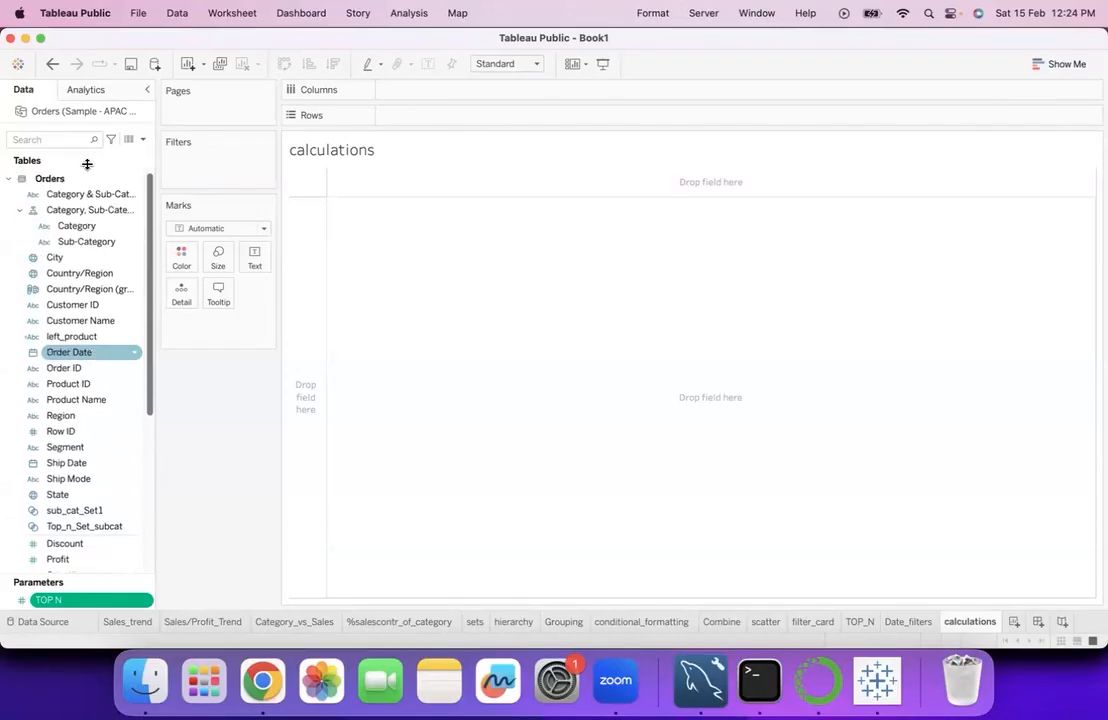
pyautogui.click(113, 244)
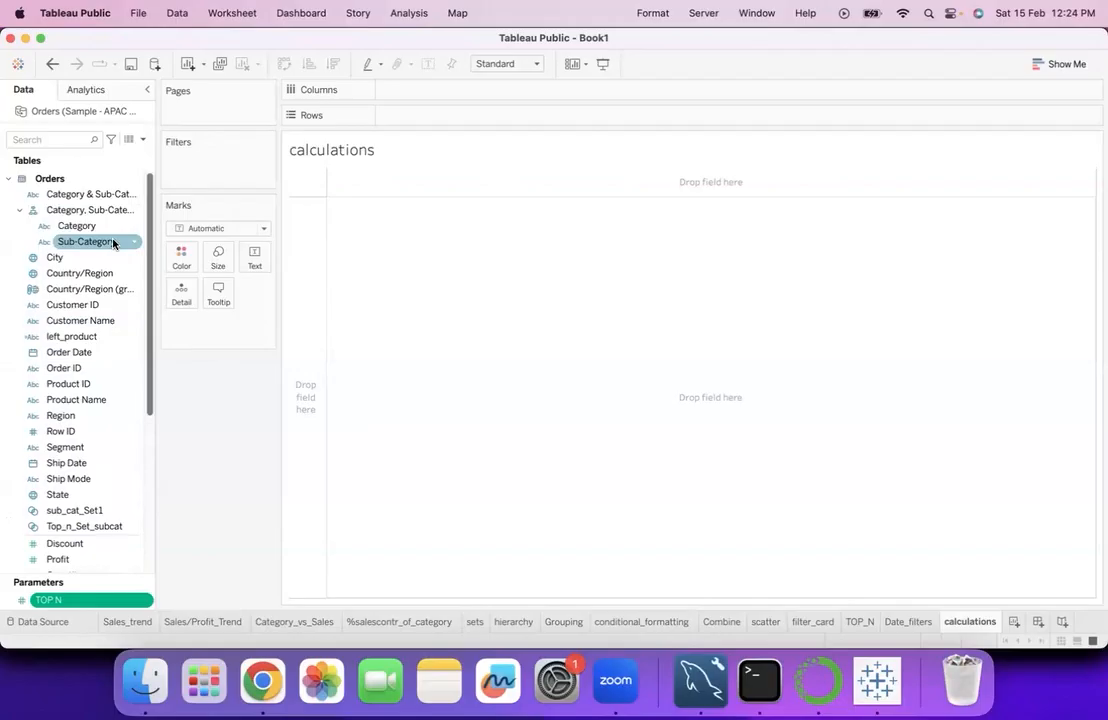
pyautogui.doubleClick(113, 244)
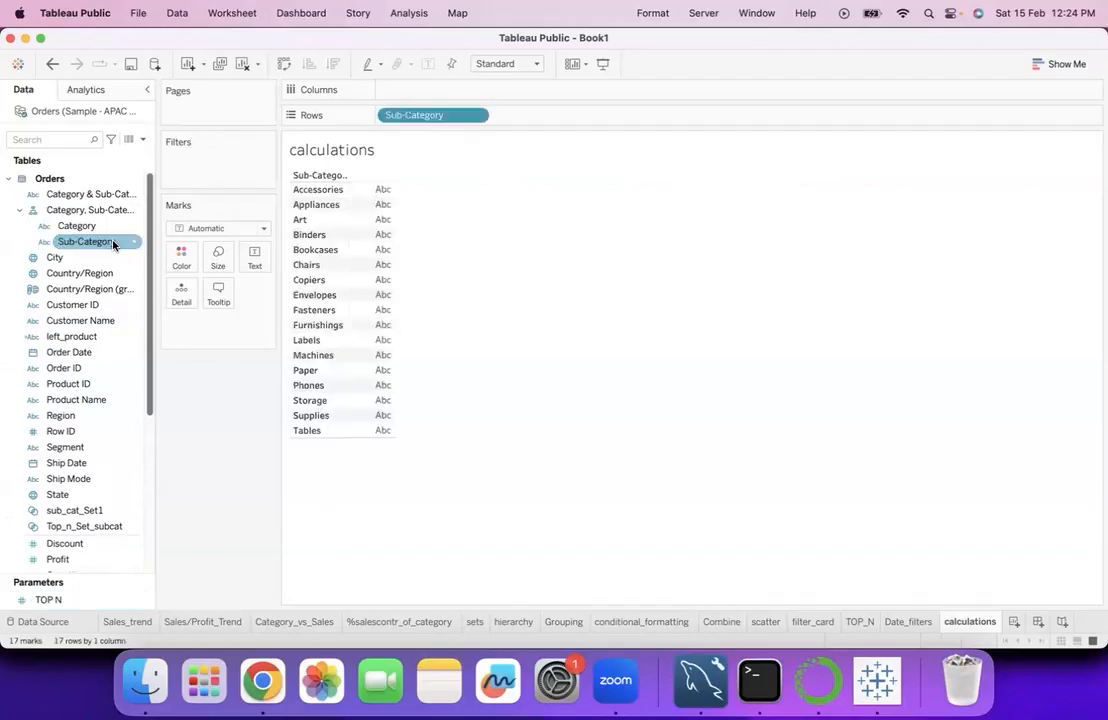
# - Add Quantity as the text value for each sub-category and set its aggregation to Maximum
pyautogui.scroll(-5, 100, 370)
pyautogui.click(97, 388)
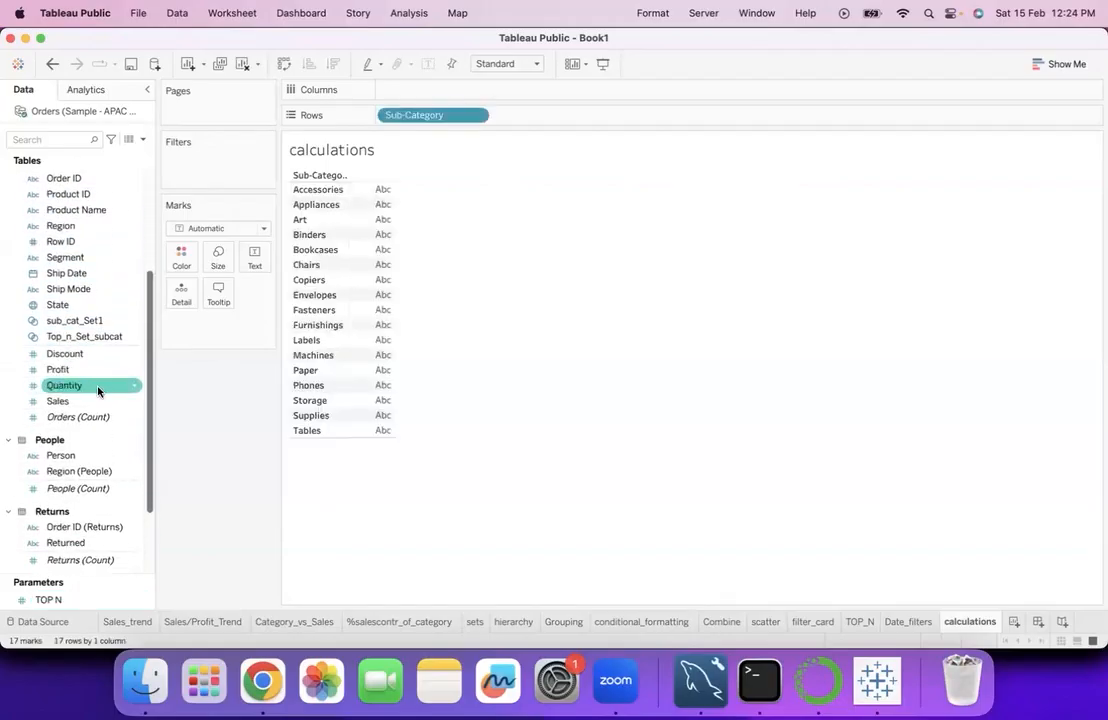
pyautogui.doubleClick(97, 388)
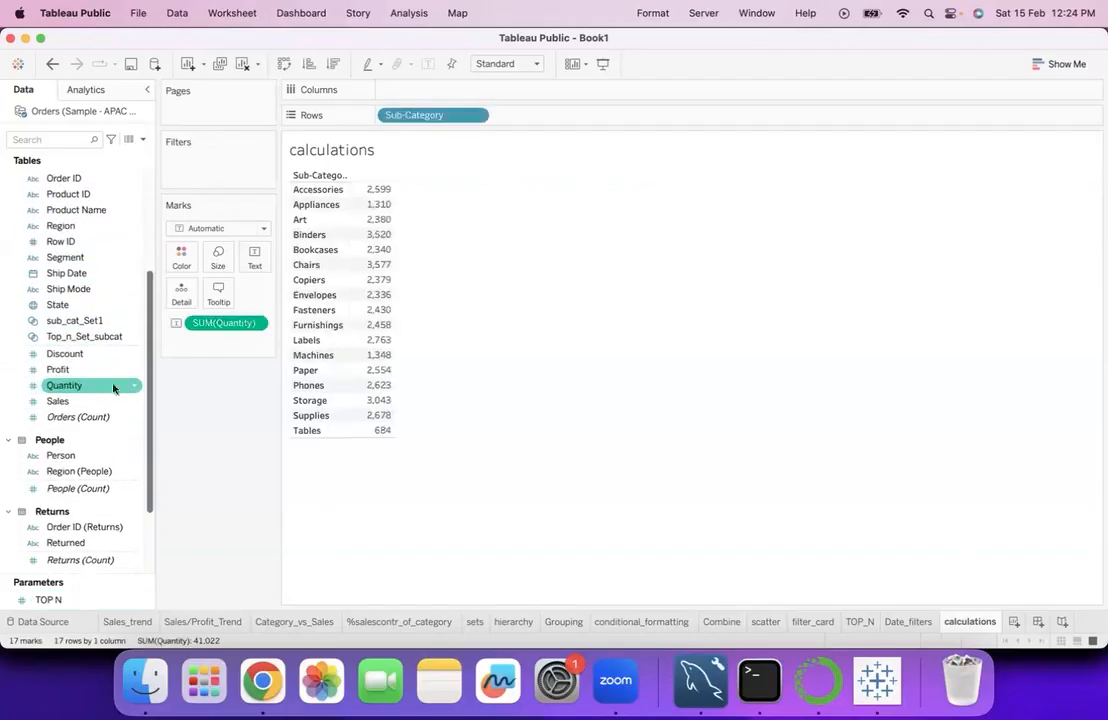
pyautogui.click(255, 323)
pyautogui.moveTo(258, 462)
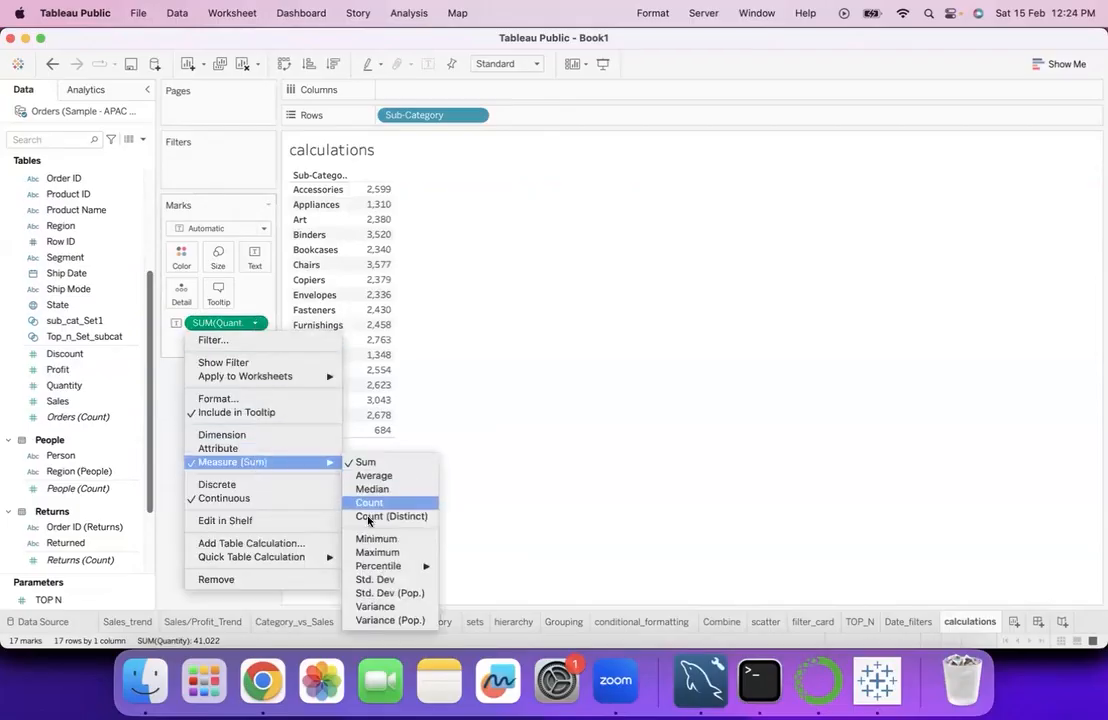
pyautogui.click(376, 552)
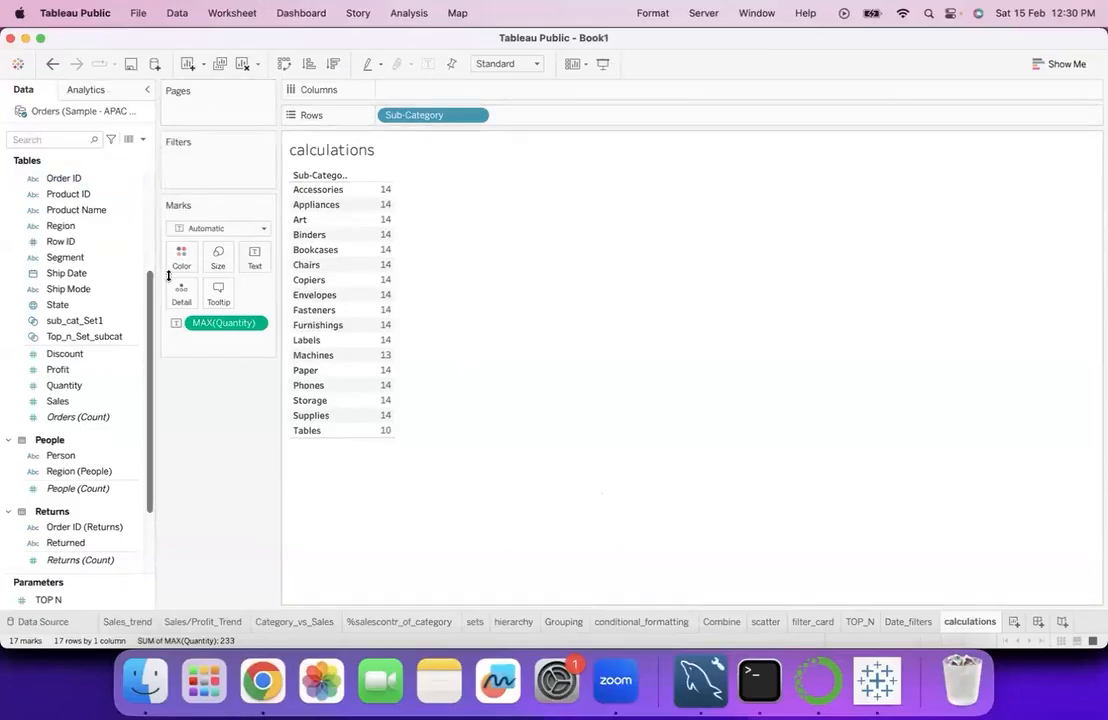
# - Clear the calculations worksheet, paste the copied Category and Sales table as a new data source, and compare its fields with the Orders source
pyautogui.click(242, 63)
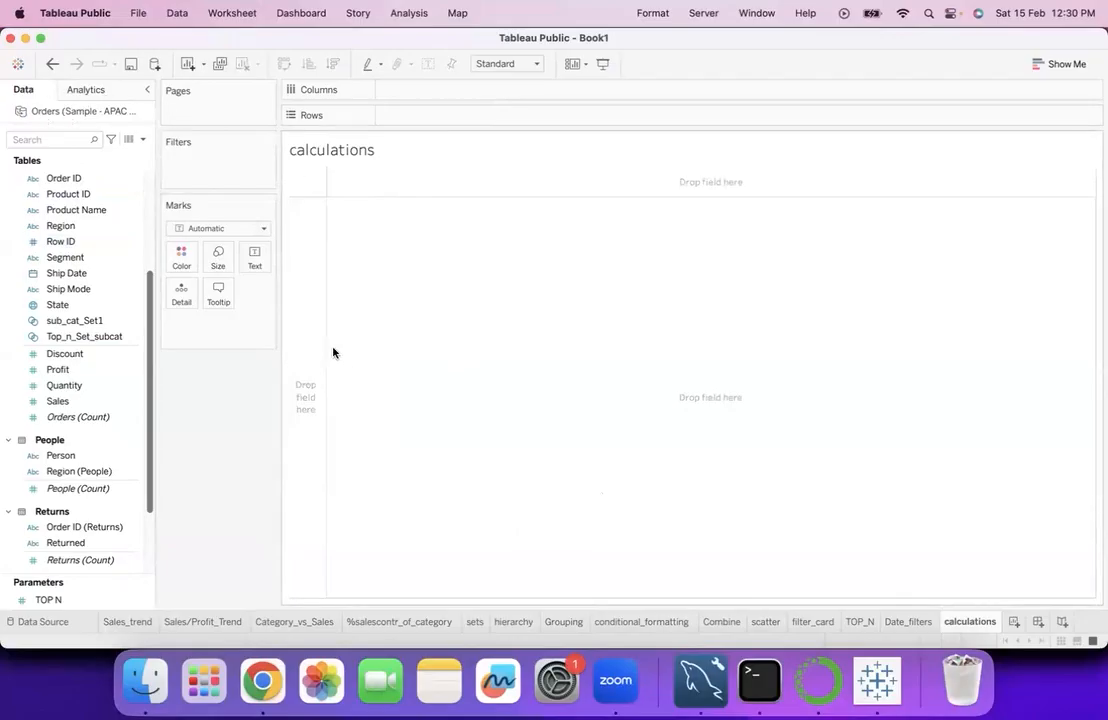
pyautogui.press('super+v')
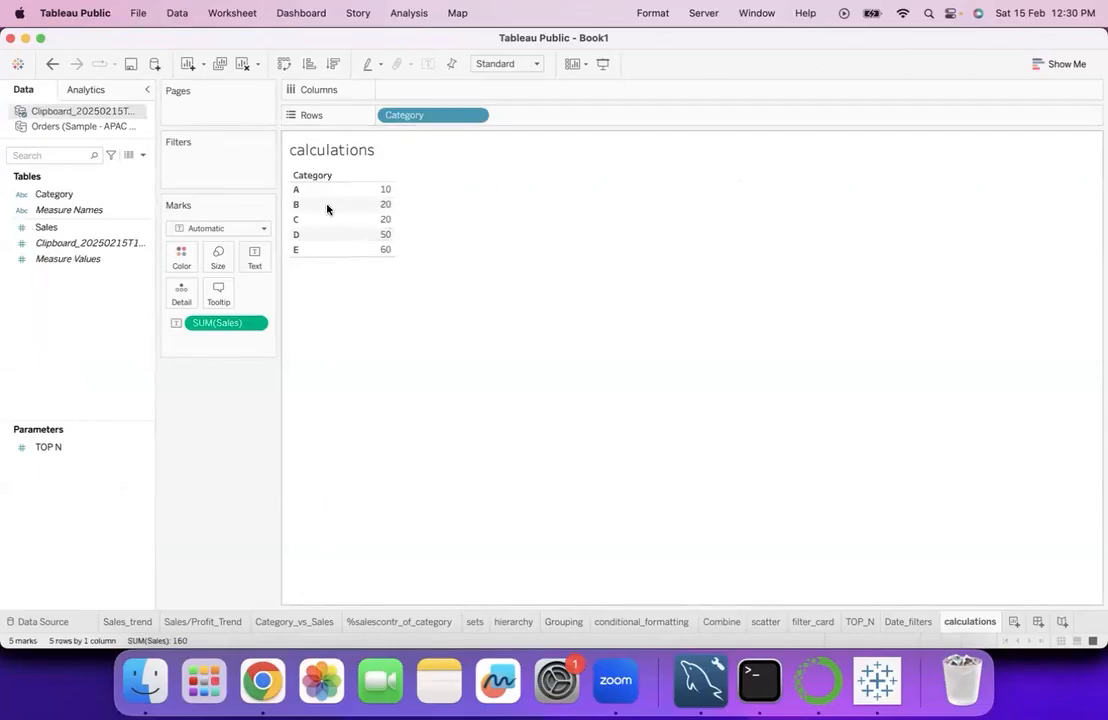
pyautogui.click(296, 190)
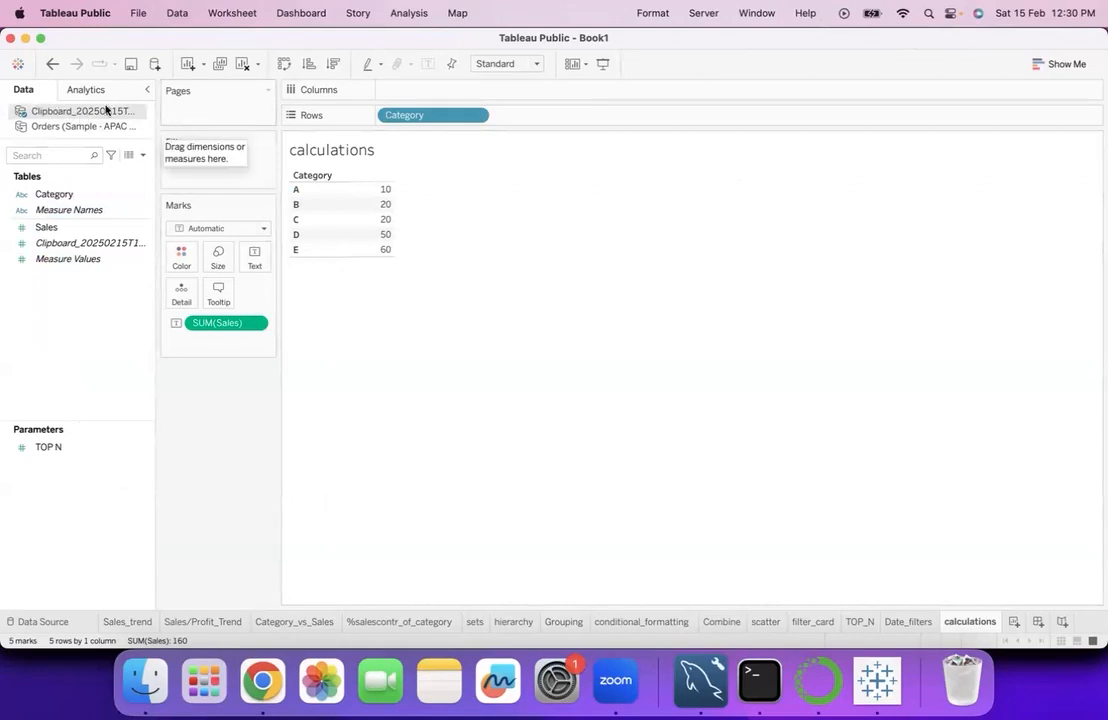
pyautogui.click(61, 129)
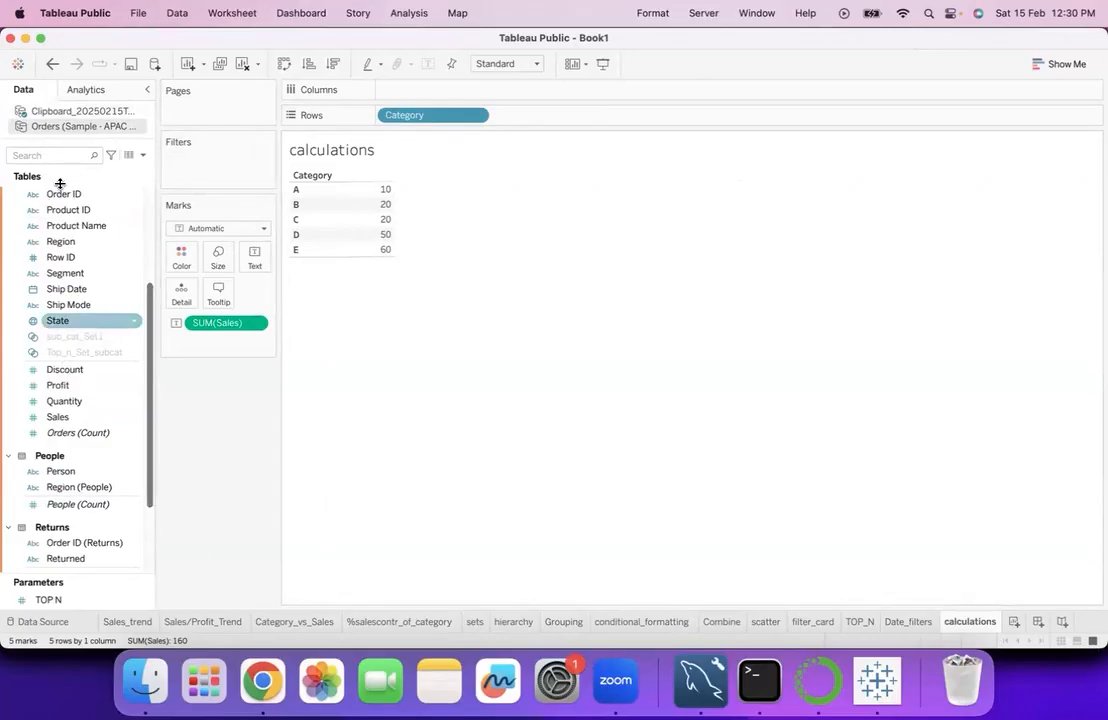
pyautogui.click(50, 111)
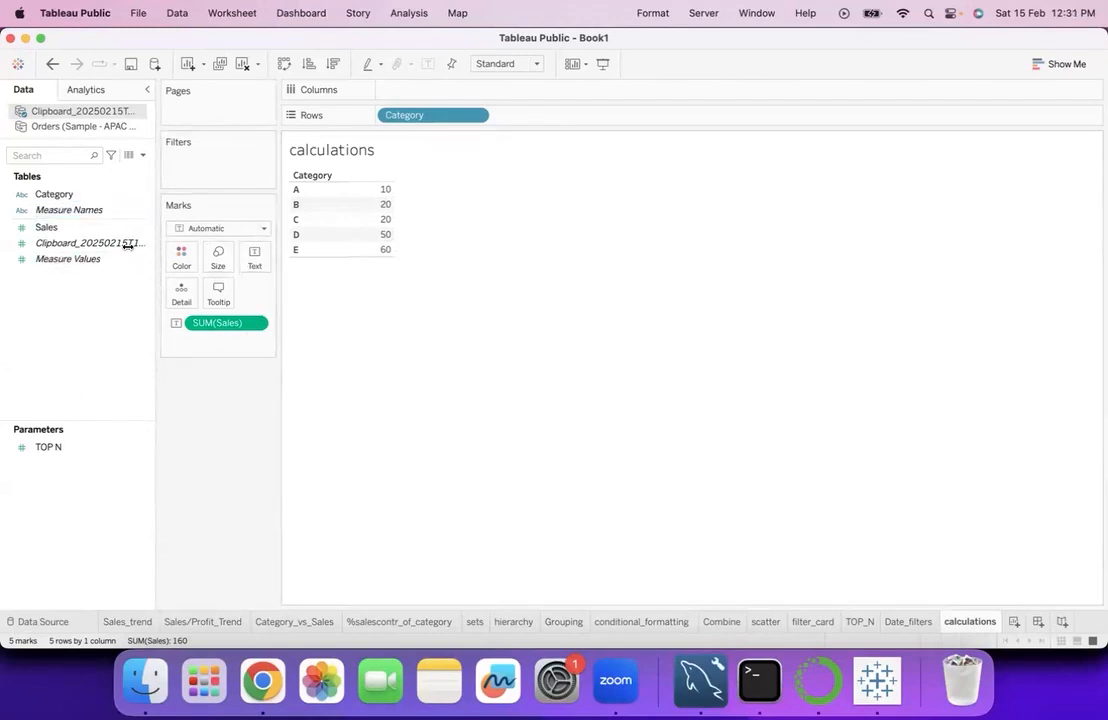
# - Create a calculated field from Sales in the clipboard data source and name it Rank
pyautogui.click(132, 194)
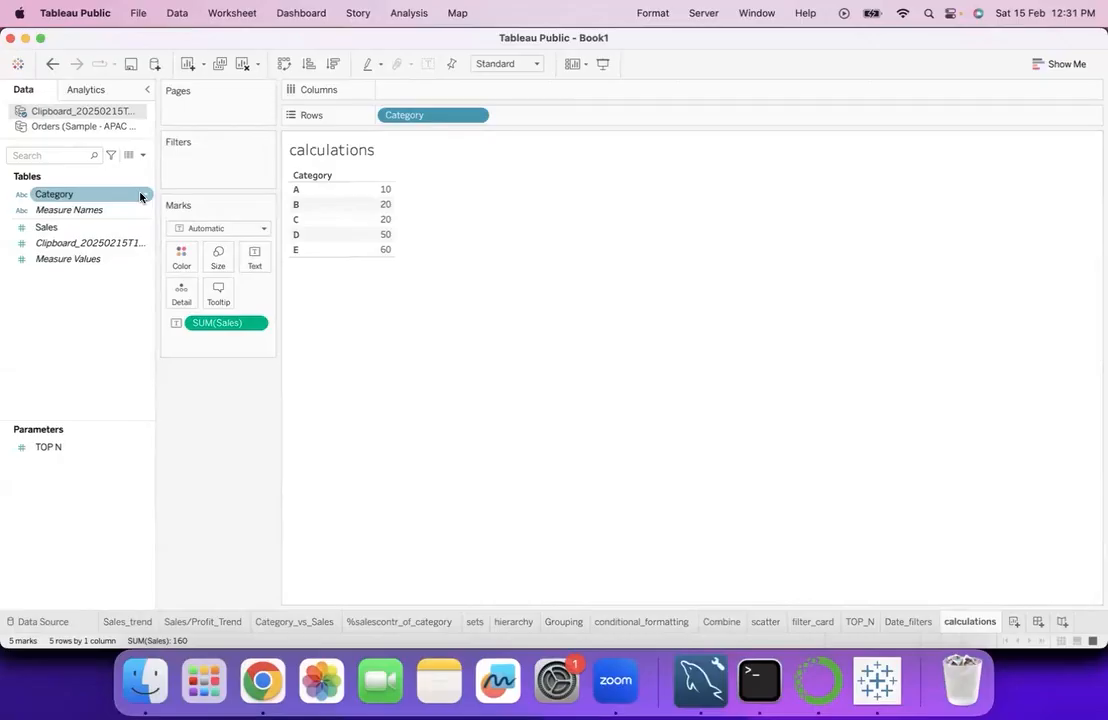
pyautogui.click(142, 196)
pyautogui.click(142, 228)
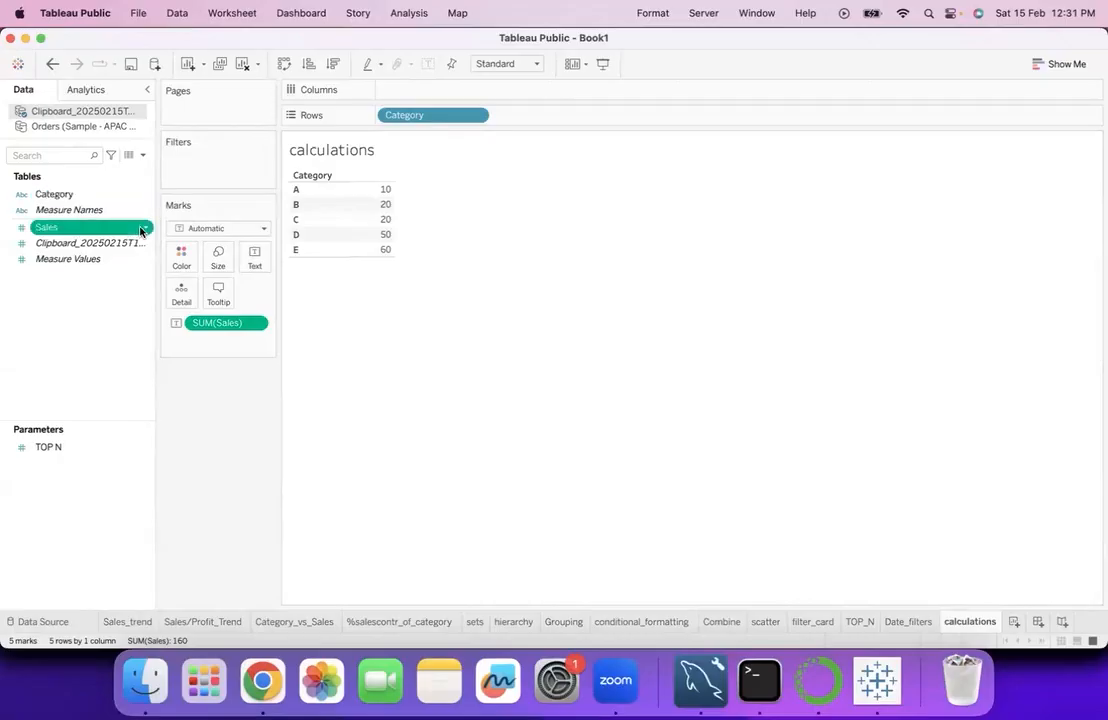
pyautogui.click(143, 231)
pyautogui.moveTo(172, 325)
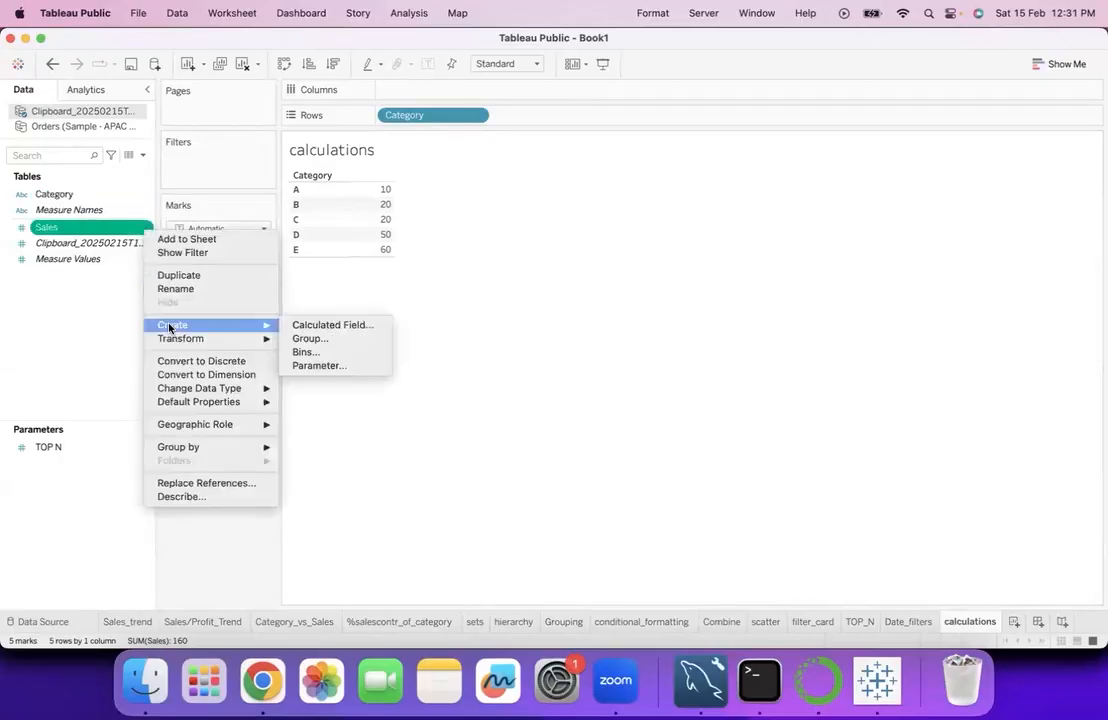
pyautogui.click(296, 326)
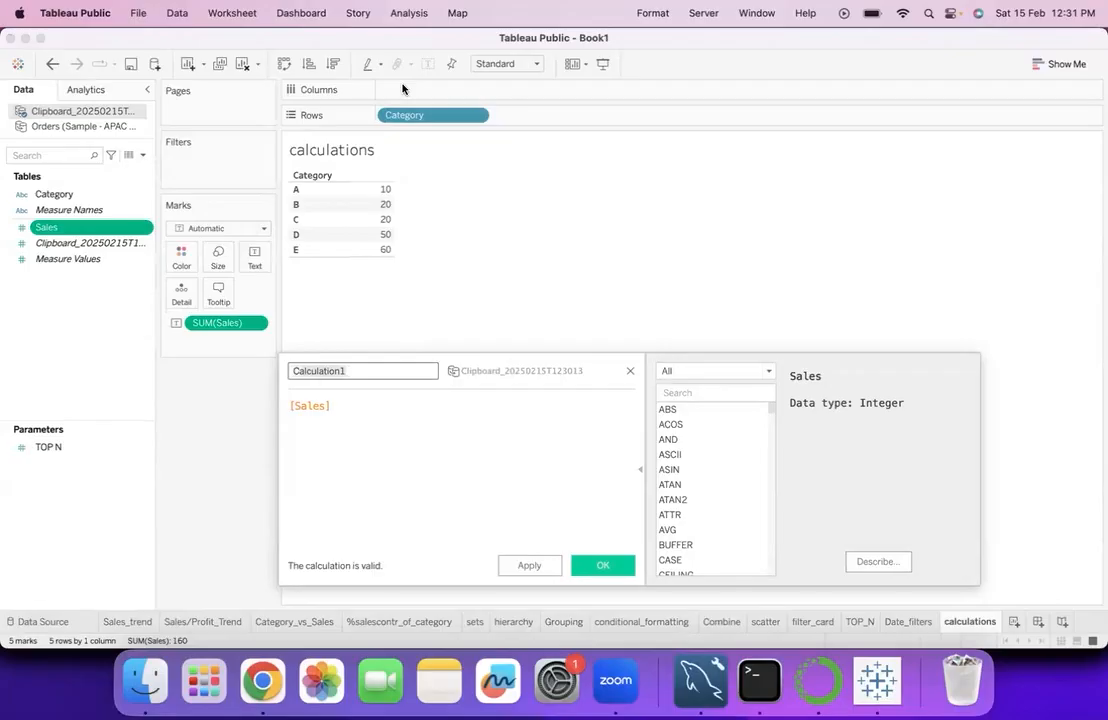
pyautogui.press('XF86MonBrightnessDown')
pyautogui.write('Rank')
# - Replace the Rank field's formula with RANK(SUM([Sales])) and save the calculation
pyautogui.click(389, 407)
pyautogui.hotkey('ctrl', 'a')
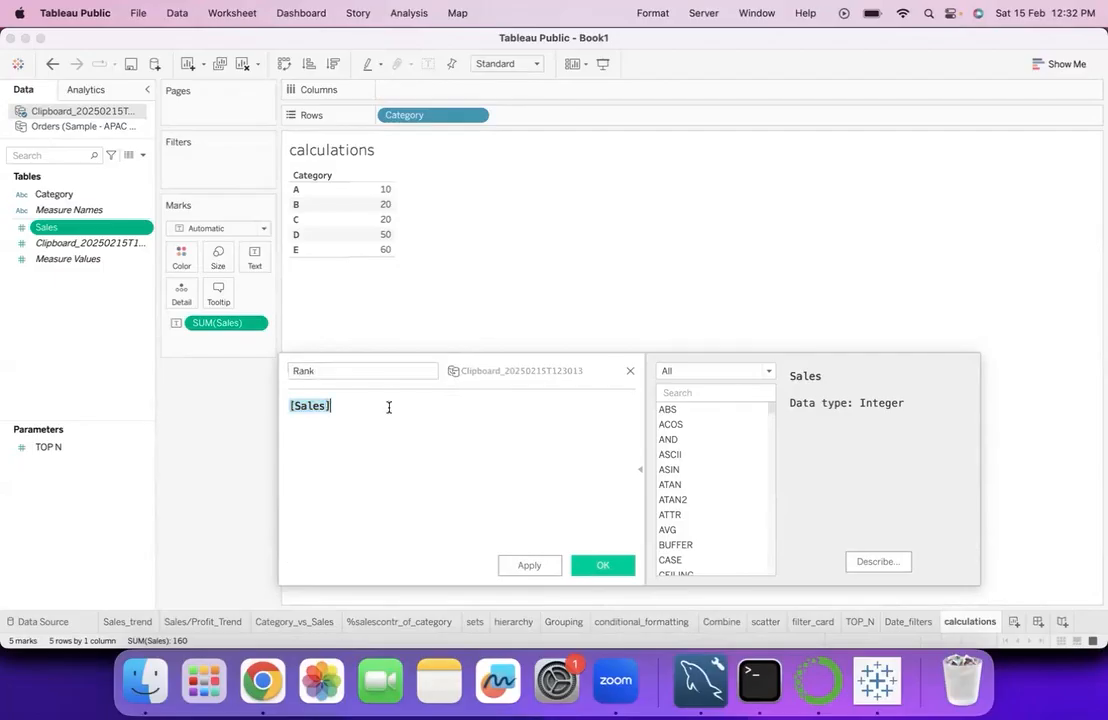
pyautogui.write('rank')
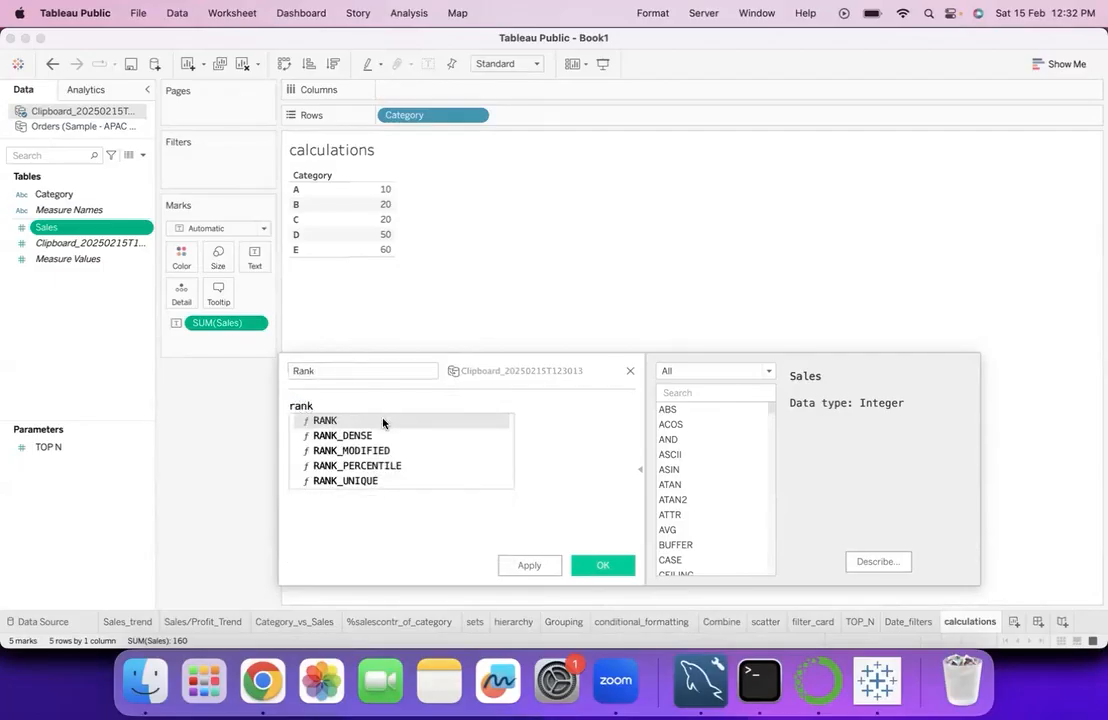
pyautogui.click(386, 421)
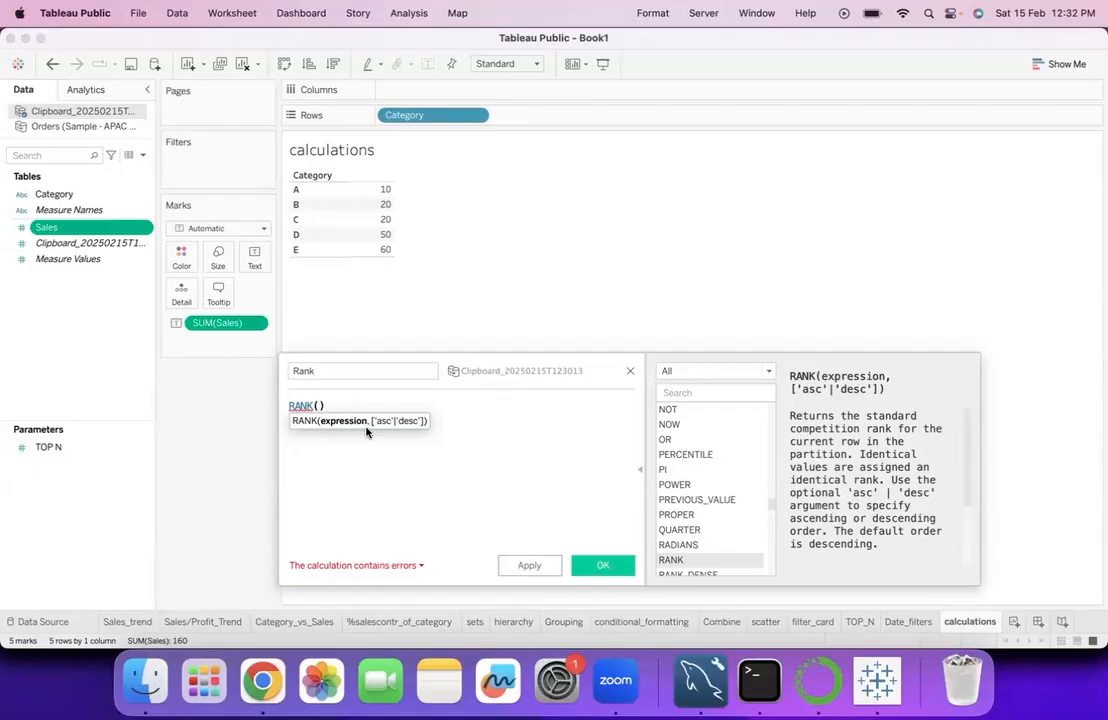
pyautogui.write('sum')
pyautogui.click(363, 421)
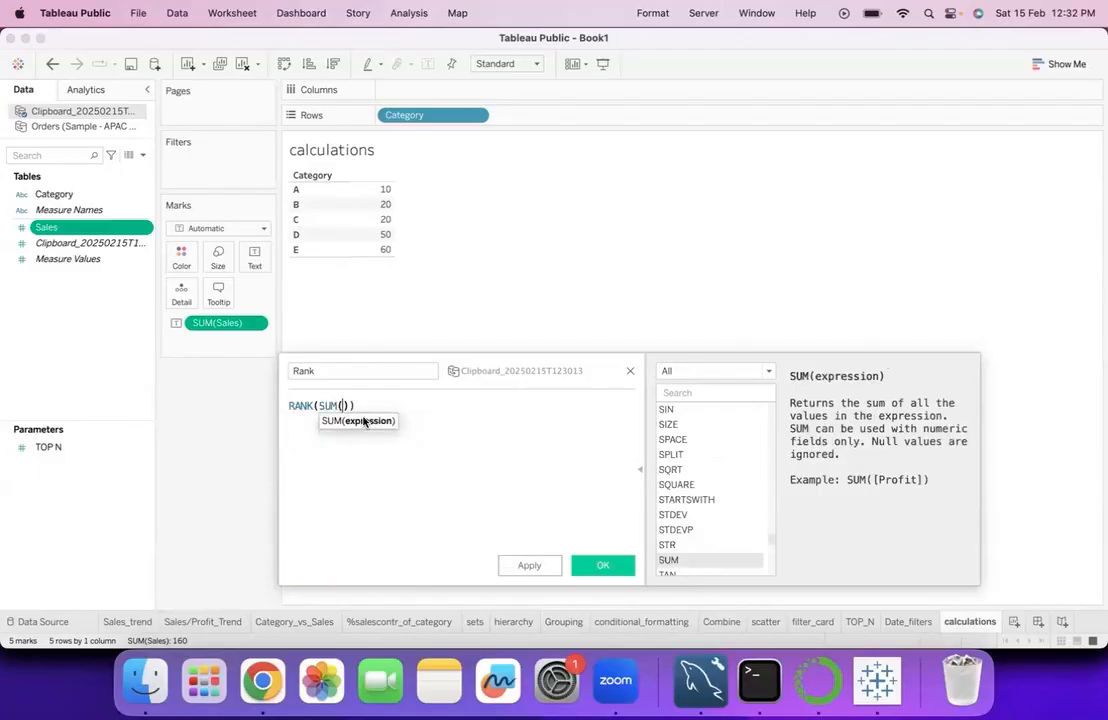
pyautogui.write('sa')
pyautogui.press('Return')
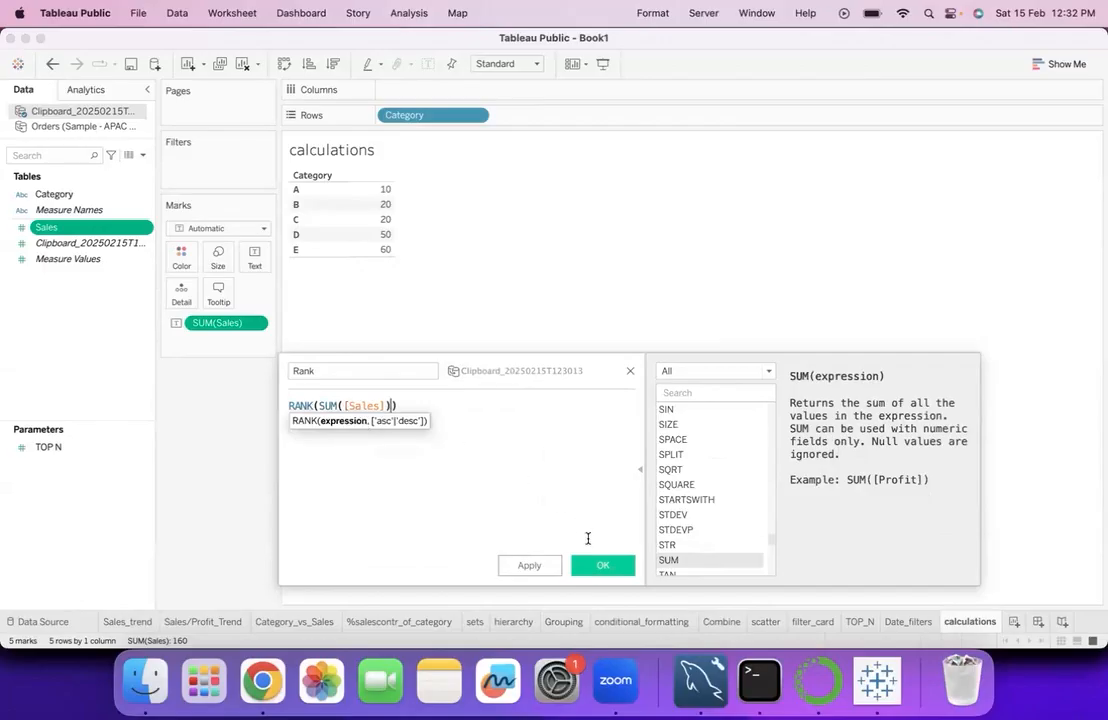
pyautogui.click(601, 573)
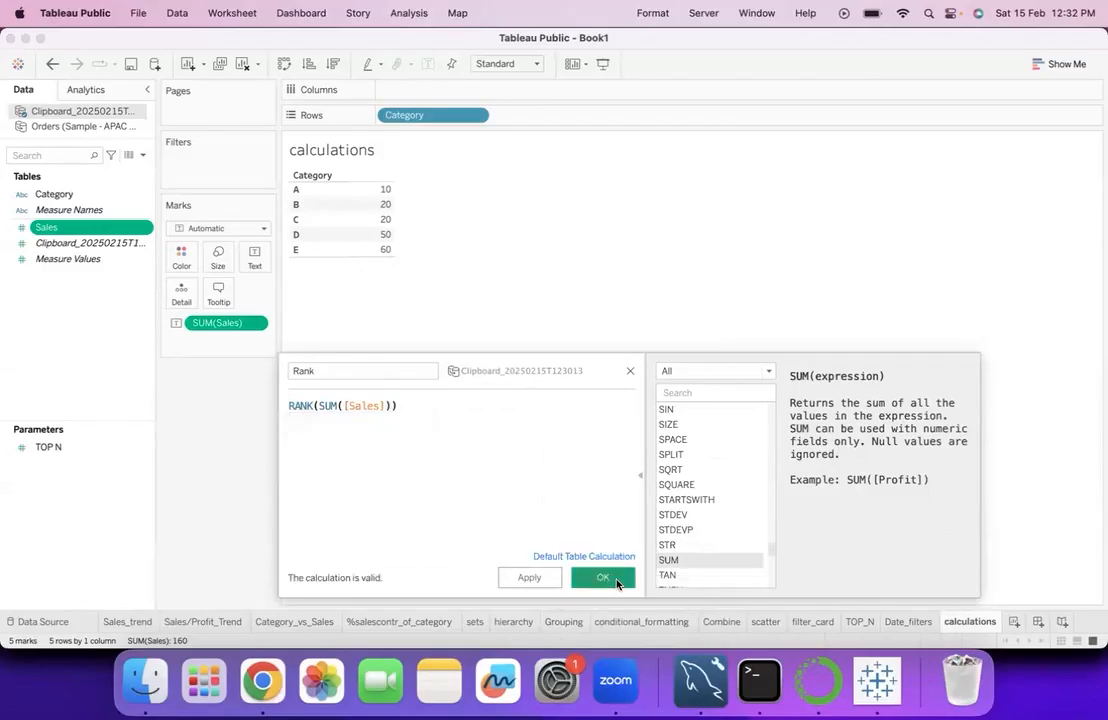
# - Add Rank to the table beside Sales and format its numbers as custom with no decimal places
pyautogui.moveTo(55, 227); pyautogui.dragTo(380, 222)
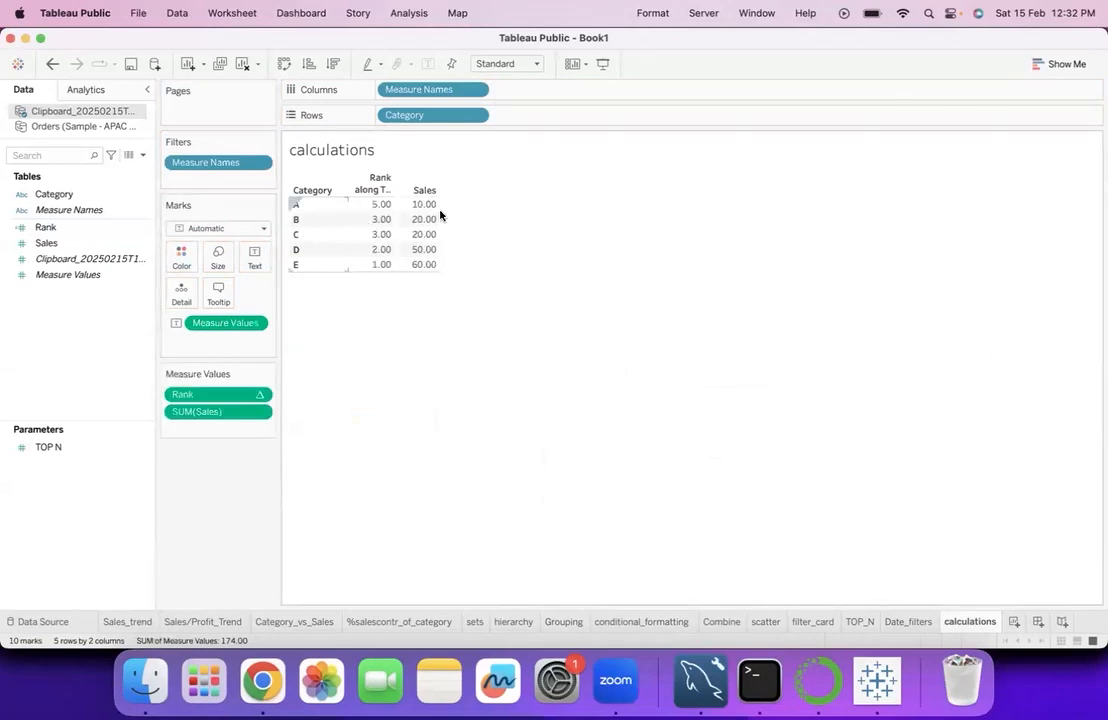
pyautogui.click(260, 394)
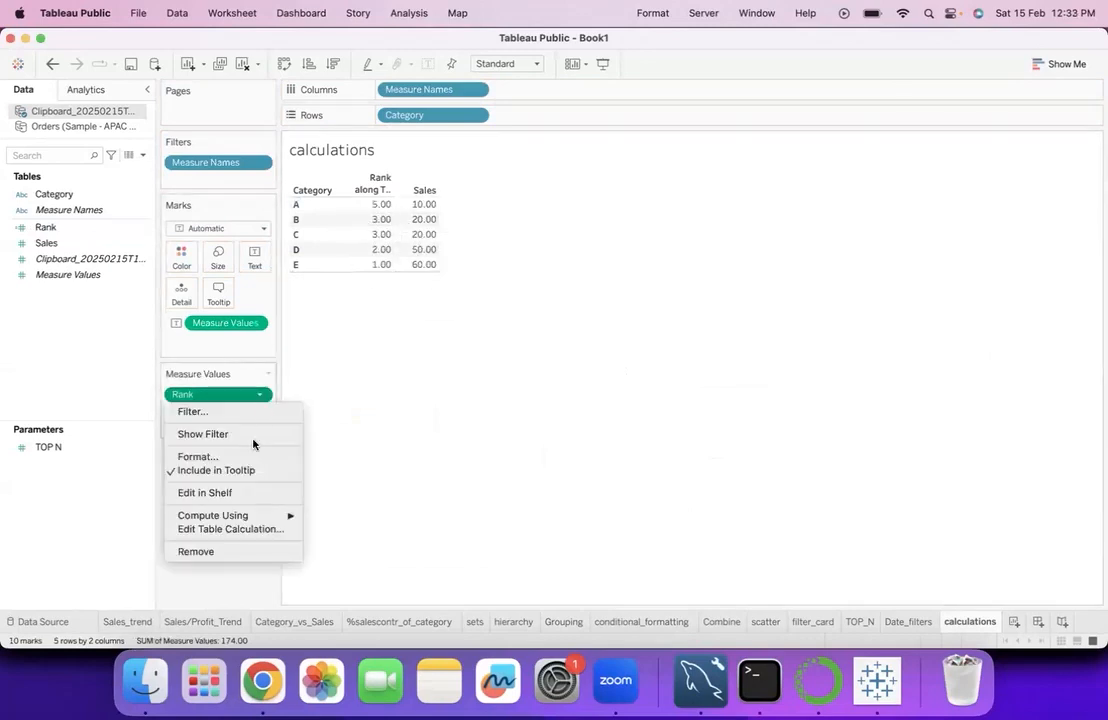
pyautogui.click(249, 457)
pyautogui.click(130, 186)
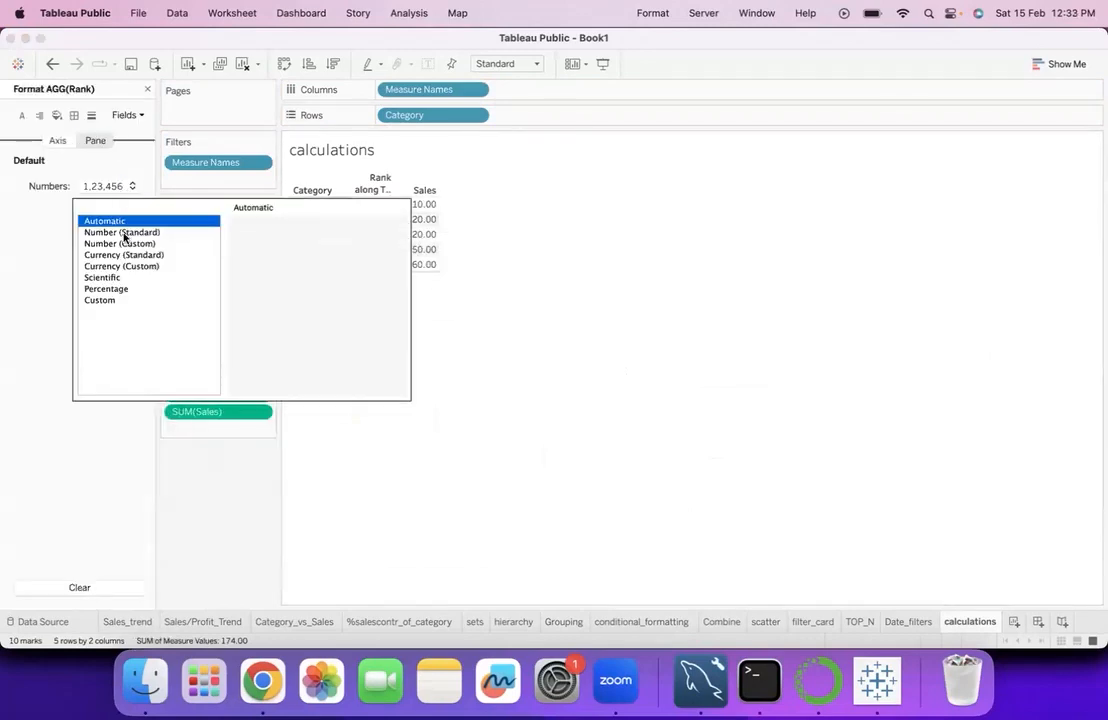
pyautogui.click(124, 244)
pyautogui.click(279, 248)
pyautogui.click(279, 248)
pyautogui.click(328, 457)
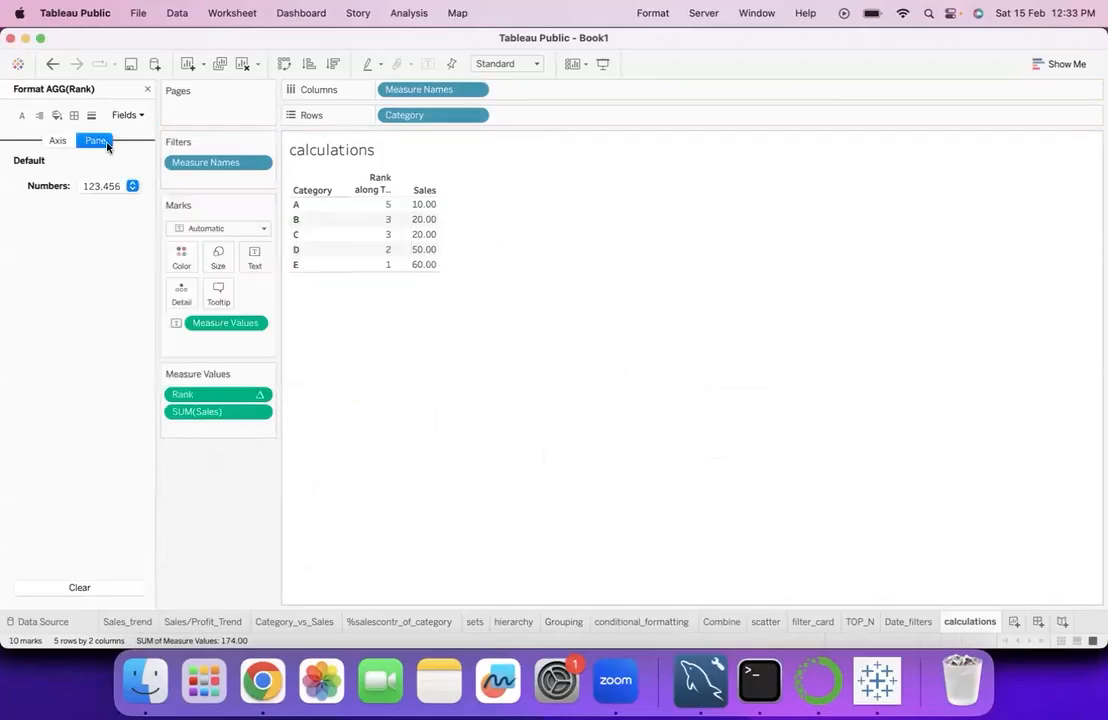
pyautogui.click(147, 89)
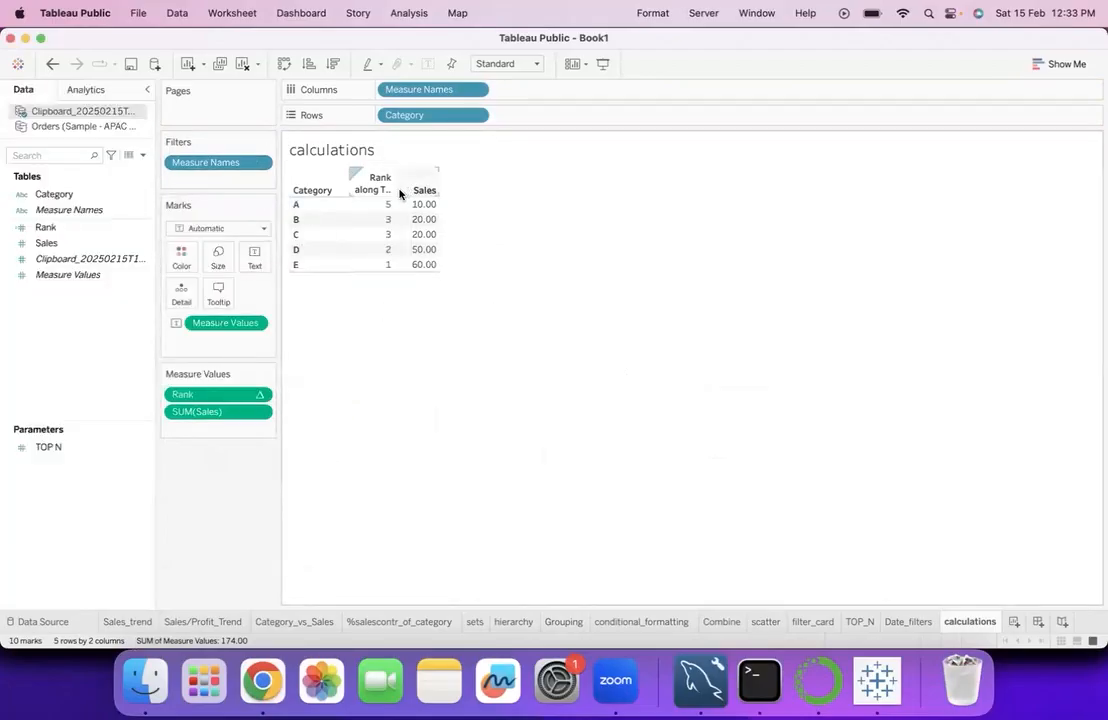
# - Widen the Rank column so its heading fits and sort the categories by Sales in descending order
pyautogui.moveTo(400, 191); pyautogui.dragTo(412, 193)
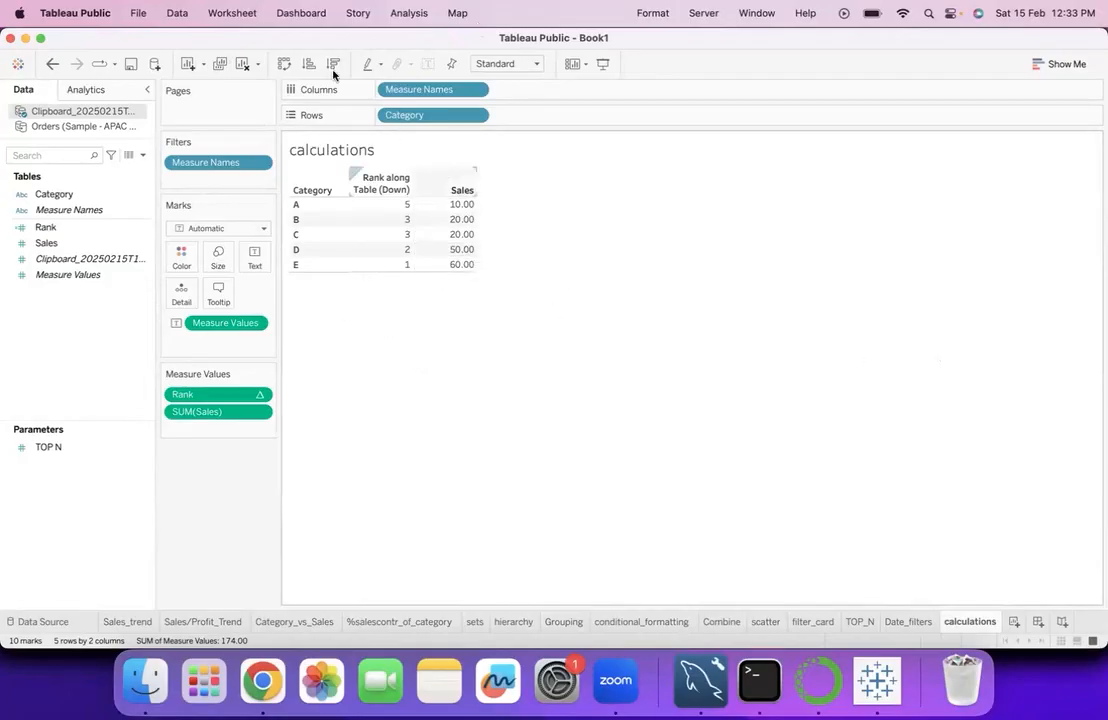
pyautogui.click(460, 177)
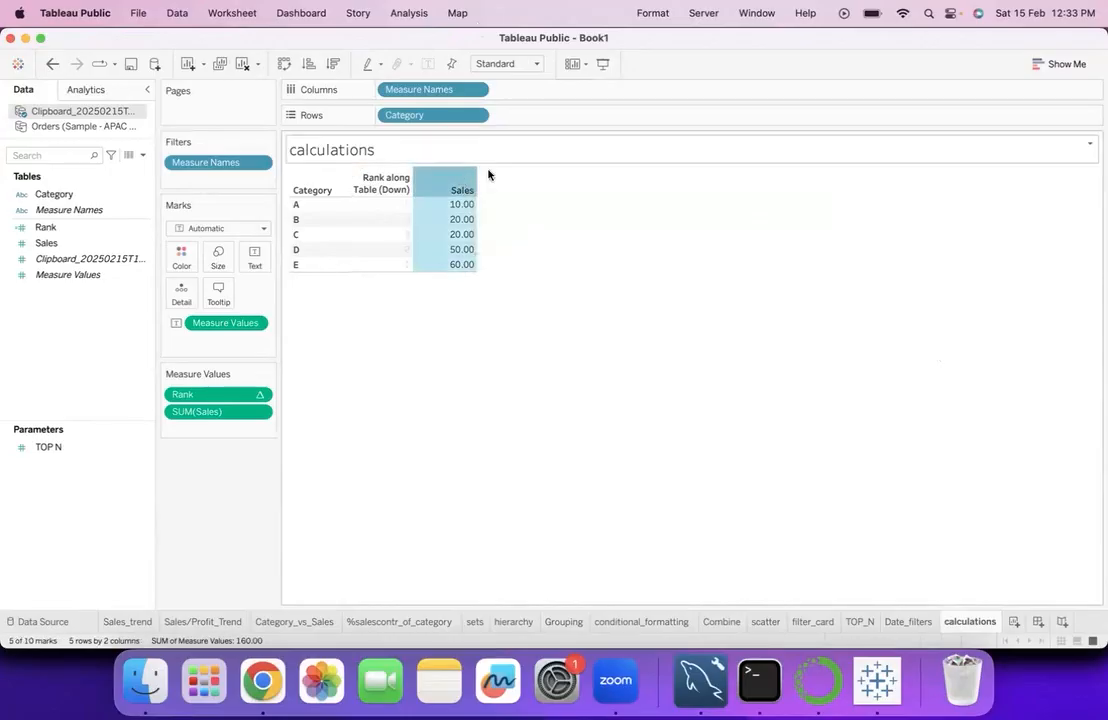
pyautogui.click(333, 64)
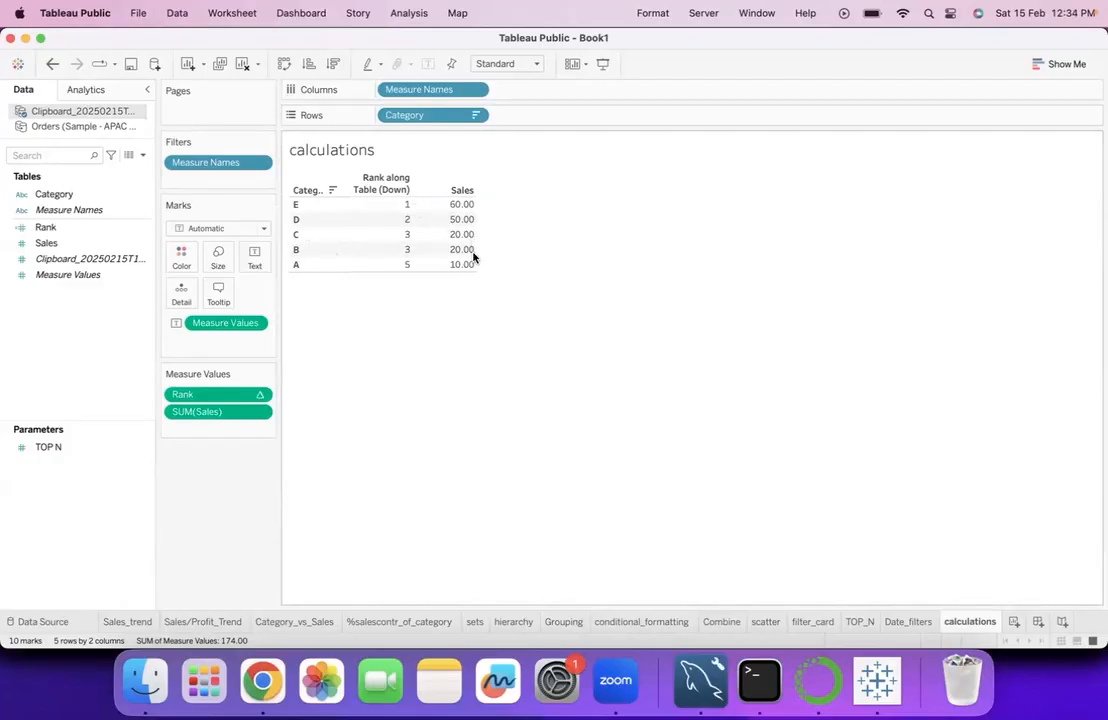
# - Mark the tied Sales rows C and B and the ranks with freehand screen annotations, and clear the drawings
pyautogui.hotkey('ctrl', 'a')
pyautogui.moveTo(482, 234)
pyautogui.mouseDown()
pyautogui.moveTo(498, 234)
pyautogui.moveTo(503, 248)
pyautogui.mouseUp()
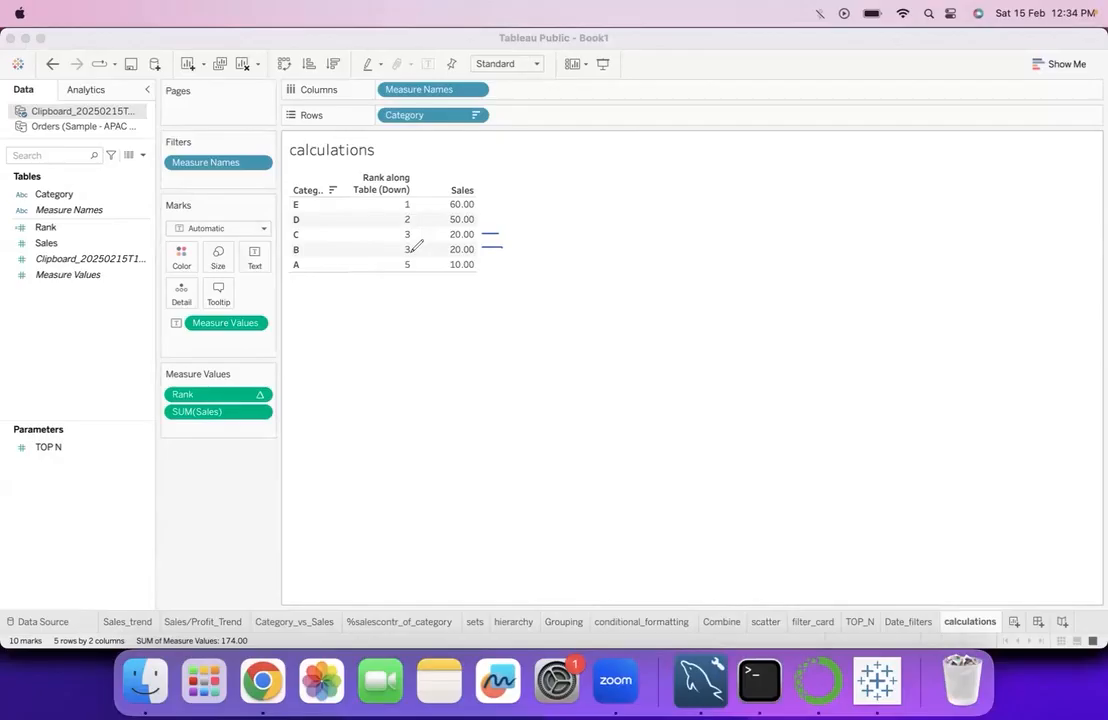
pyautogui.moveTo(406, 278); pyautogui.dragTo(406, 295)
pyautogui.moveTo(487, 255)
pyautogui.mouseDown()
pyautogui.moveTo(501, 261)
pyautogui.moveTo(446, 277)
pyautogui.moveTo(454, 322)
pyautogui.mouseUp()
pyautogui.moveTo(453, 320); pyautogui.dragTo(450, 318)
pyautogui.click(79, 438)
pyautogui.click(247, 591)
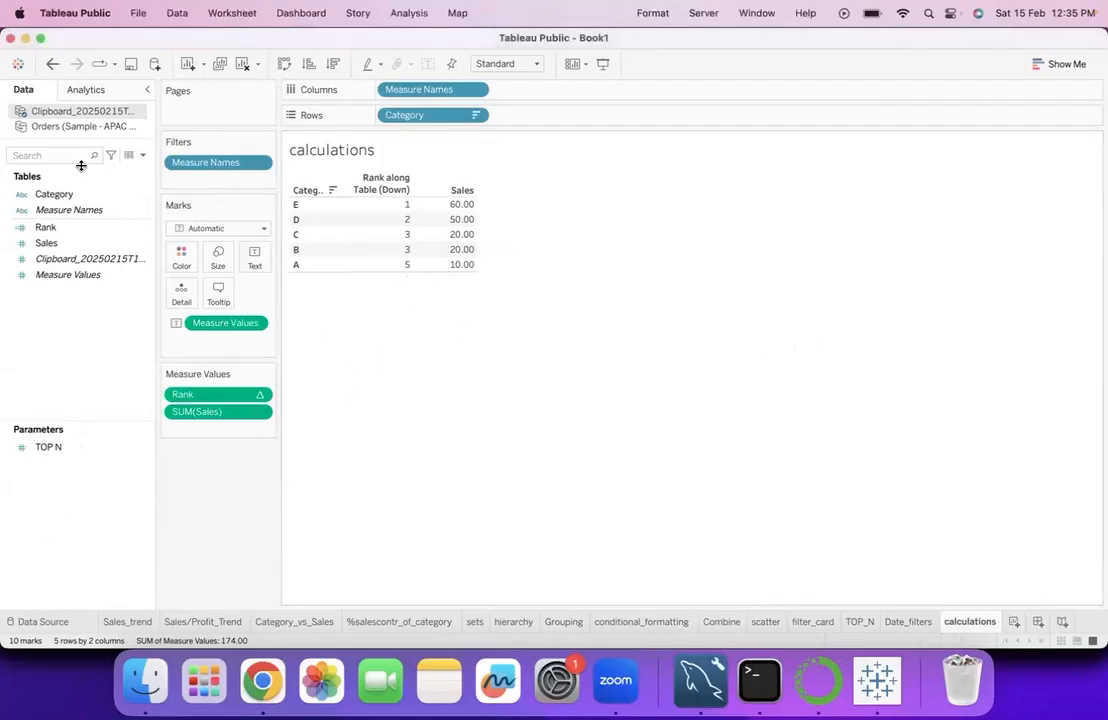
# - Create another calculated field from Rank and name it dense_rank
pyautogui.click(140, 228)
pyautogui.rightClick(143, 229)
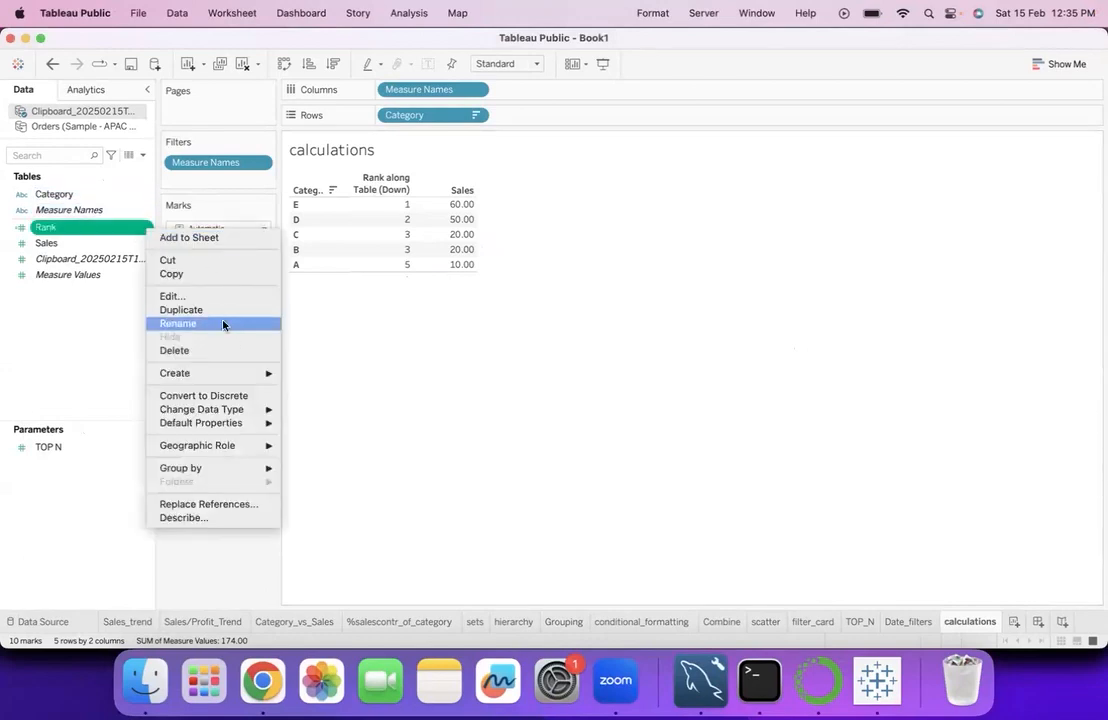
pyautogui.moveTo(208, 372)
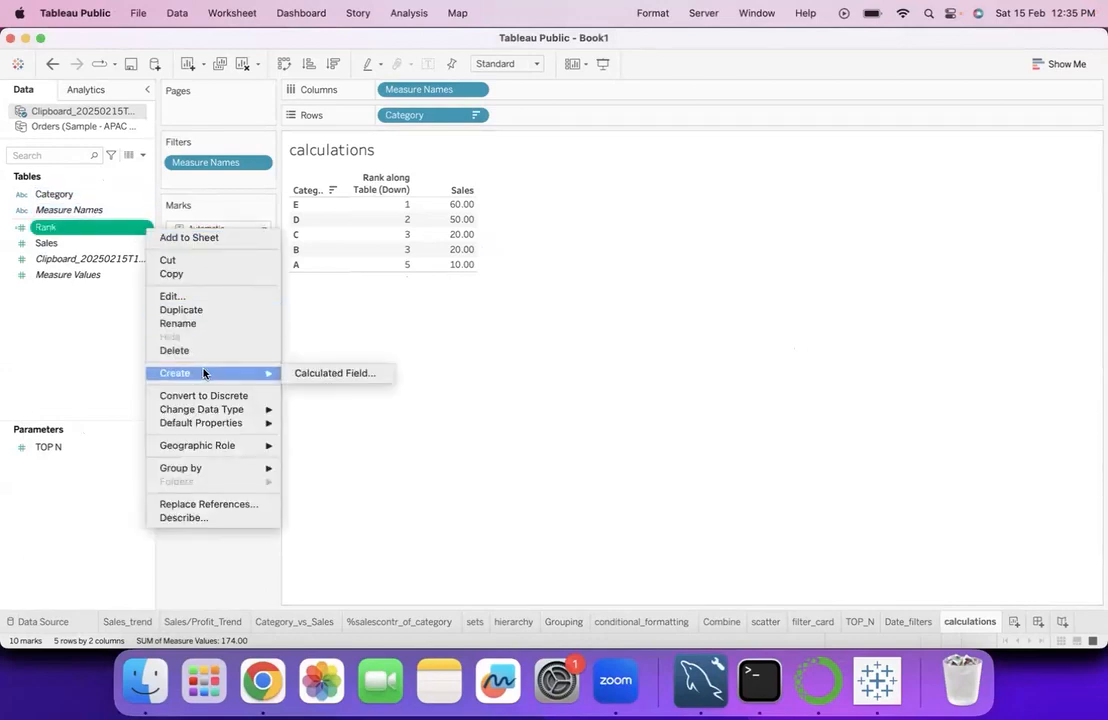
pyautogui.click(303, 375)
pyautogui.click(354, 370)
pyautogui.press('super+a')
pyautogui.write('d')
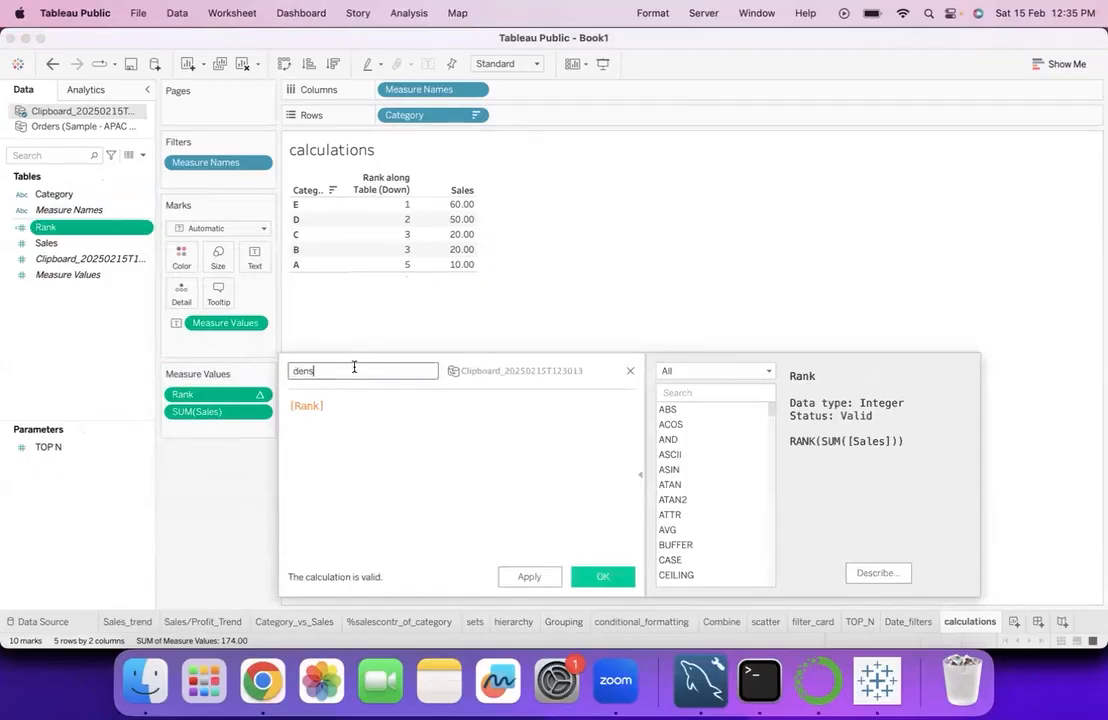
pyautogui.write('ense_rab')
pyautogui.write('k')
# - Replace the dense_rank formula with RANK_DENSE applied to the sum of Sales from the clipboard source, and save it
pyautogui.click(349, 403)
pyautogui.press('super+a')
pyautogui.write('den')
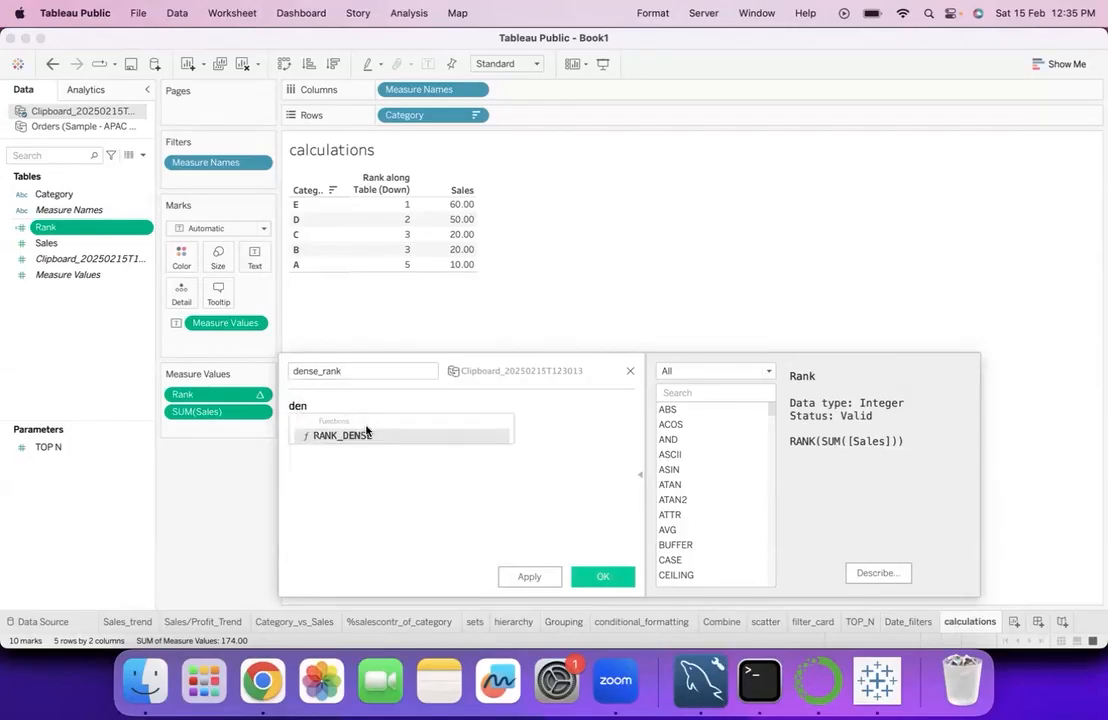
pyautogui.click(365, 434)
pyautogui.write('sum(')
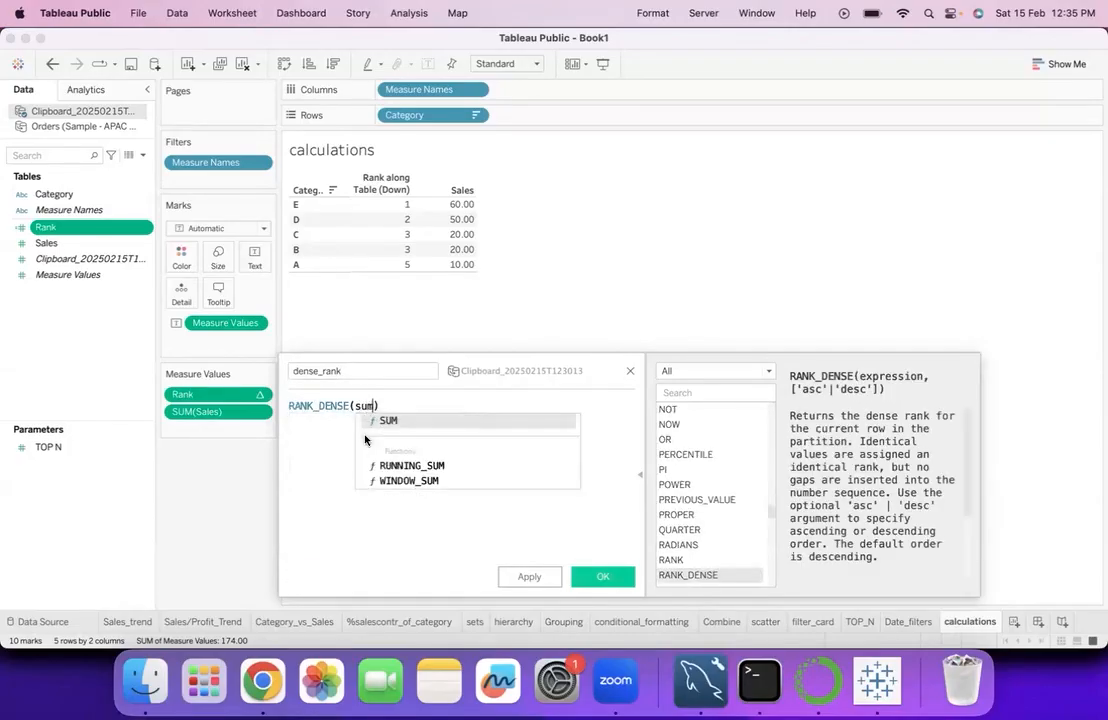
pyautogui.write('sal')
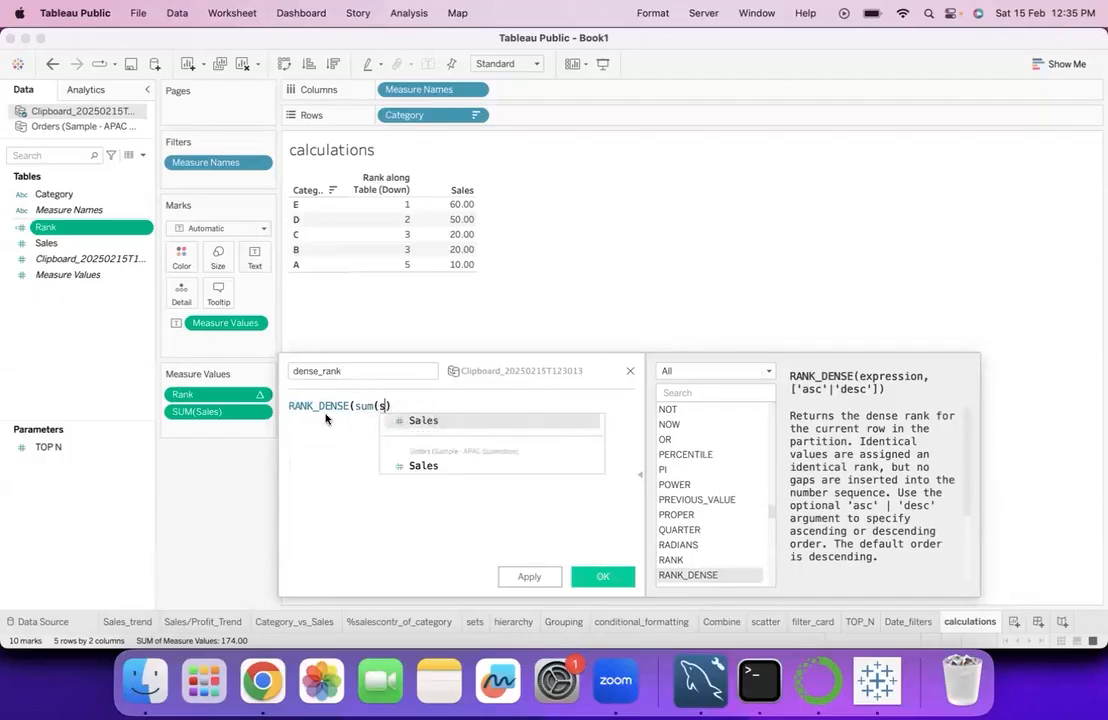
pyautogui.click(418, 420)
pyautogui.click(603, 576)
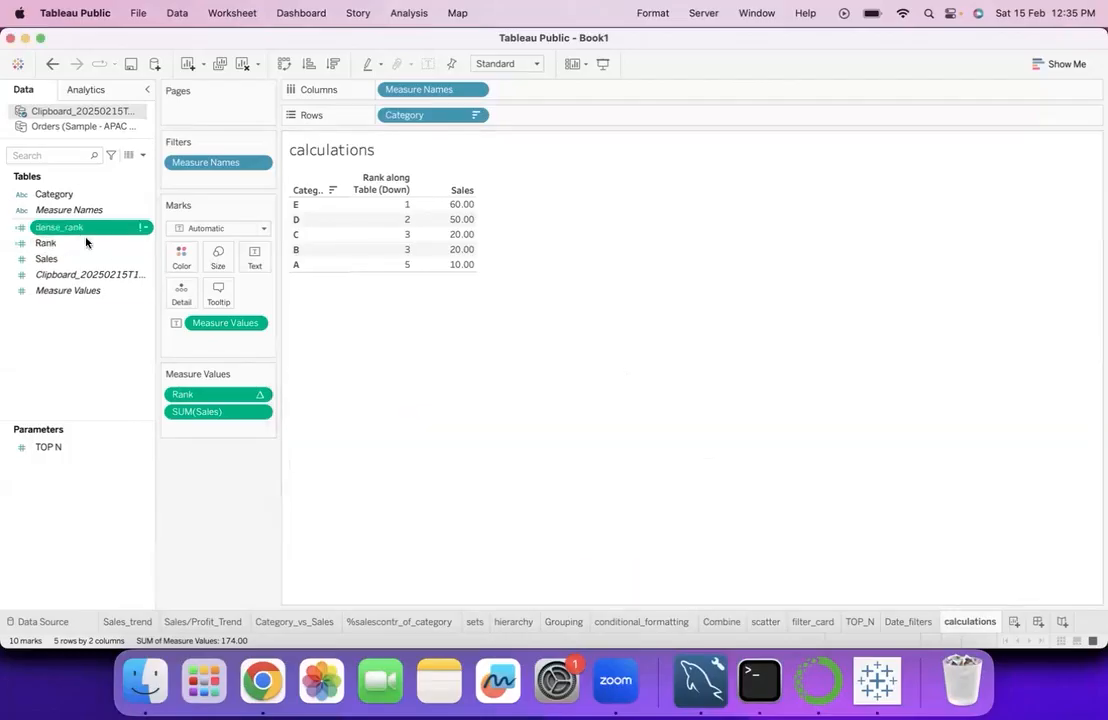
# - Correct the dense_rank formula to RANK_DENSE(sum([Sales])) with its missing closing parenthesis, and add the field to the table beside Sales
pyautogui.click(145, 227)
pyautogui.click(170, 296)
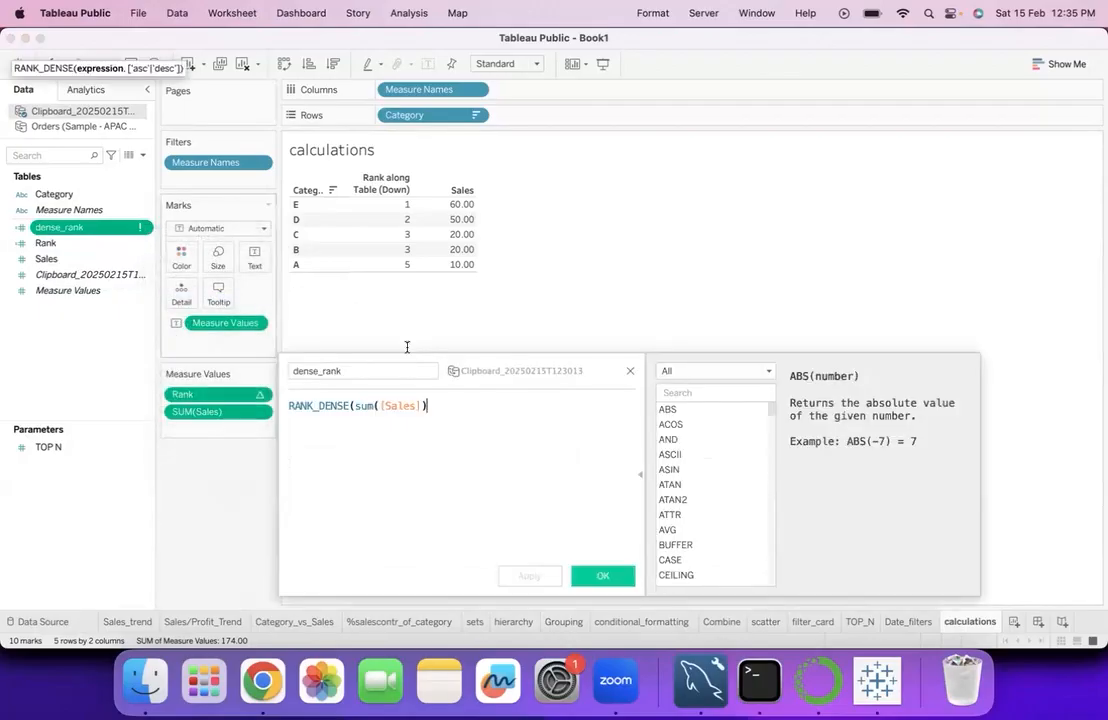
pyautogui.write(')')
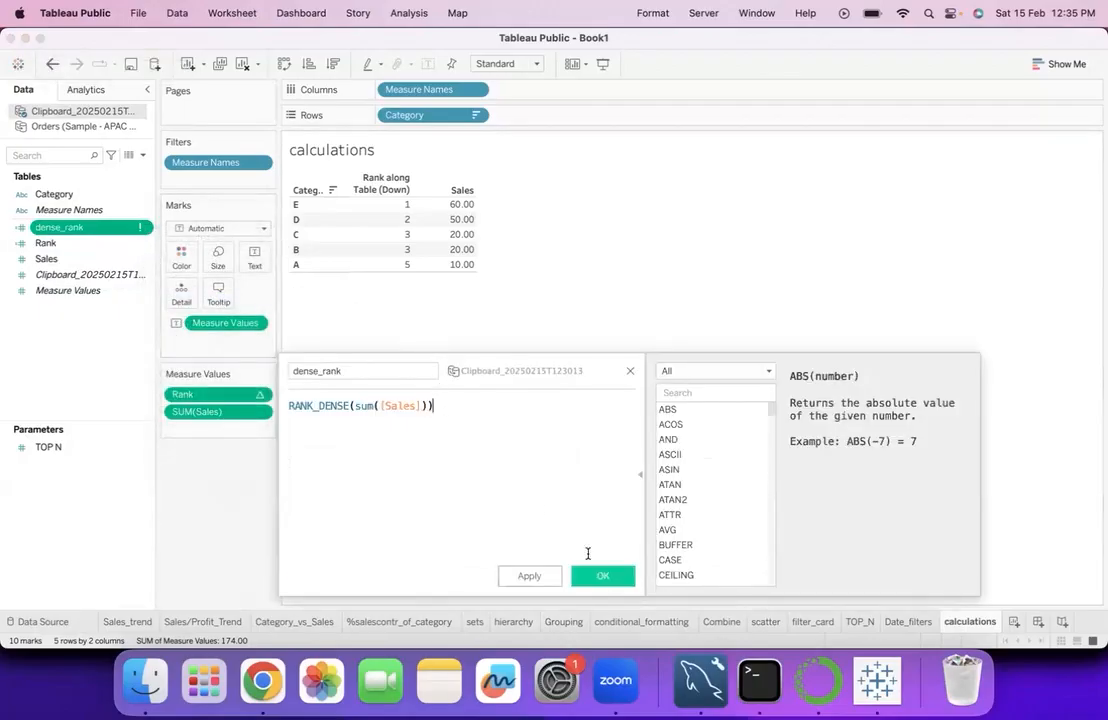
pyautogui.click(603, 576)
pyautogui.moveTo(57, 228); pyautogui.dragTo(446, 232)
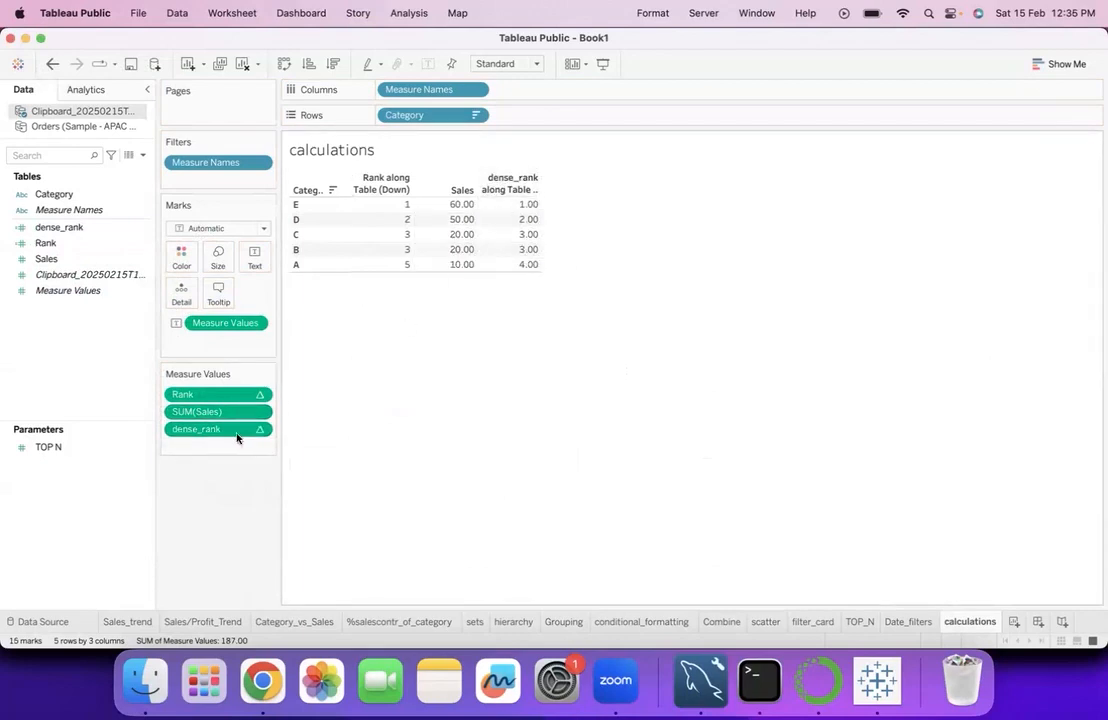
# - Move dense_rank ahead of Sales in the table and format its numbers as Number (Custom) with no decimal places
pyautogui.moveTo(230, 429); pyautogui.dragTo(257, 413)
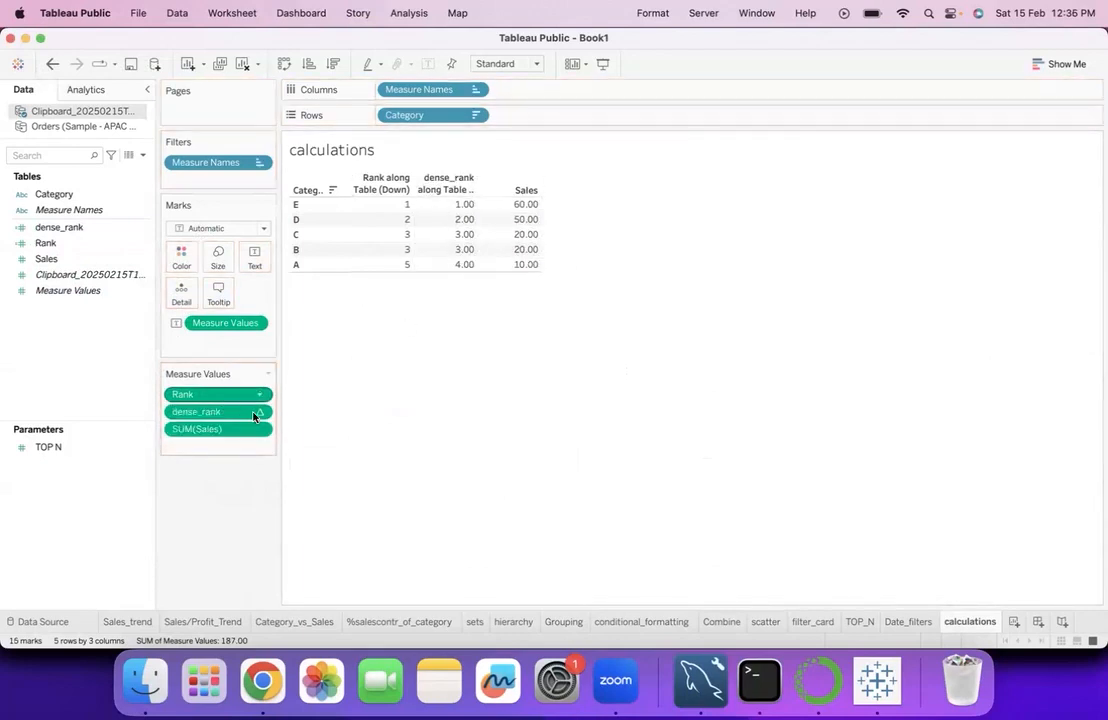
pyautogui.click(259, 412)
pyautogui.click(196, 474)
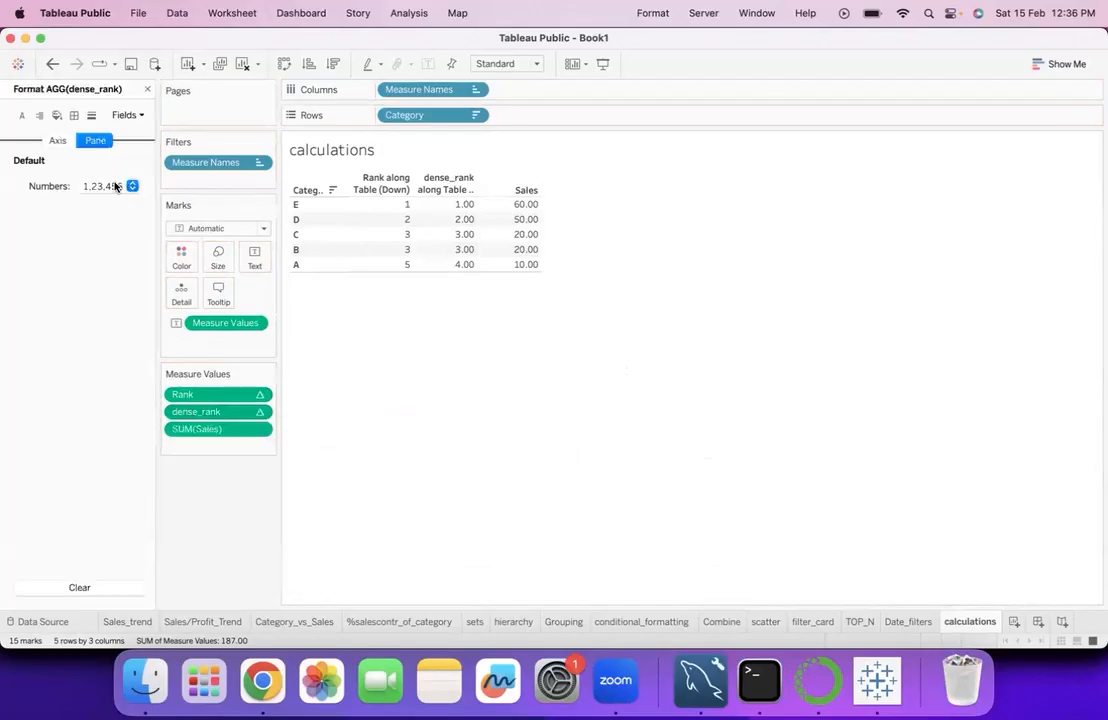
pyautogui.click(110, 186)
pyautogui.click(119, 243)
pyautogui.click(280, 248)
pyautogui.click(280, 248)
pyautogui.click(336, 468)
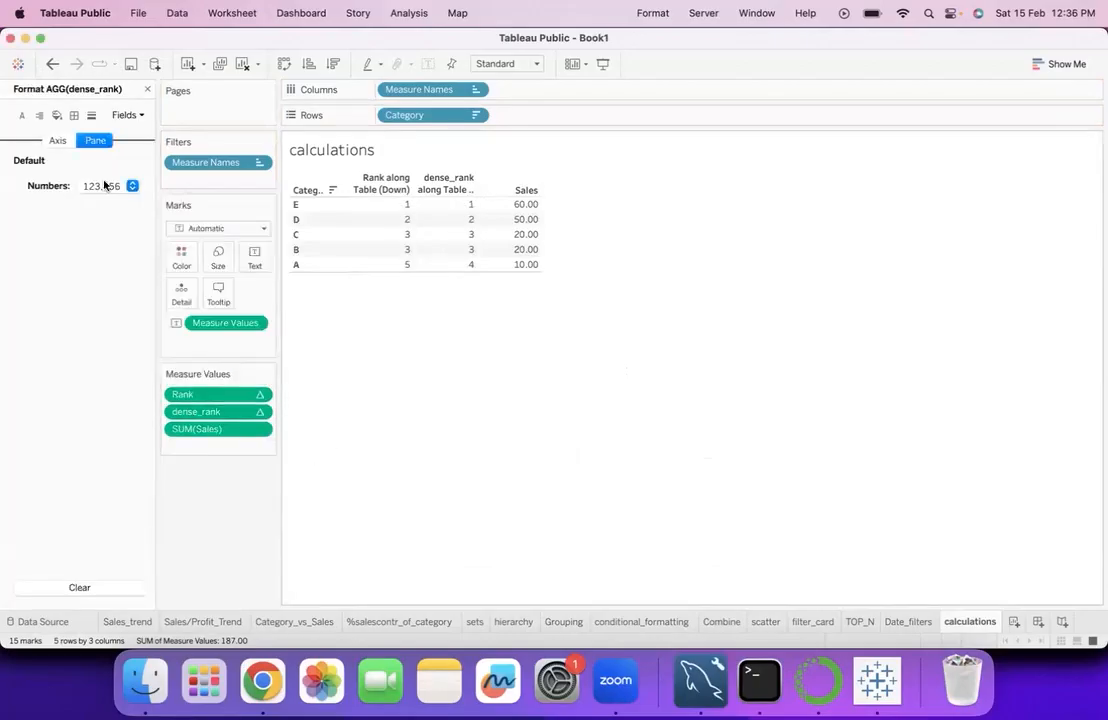
pyautogui.click(147, 89)
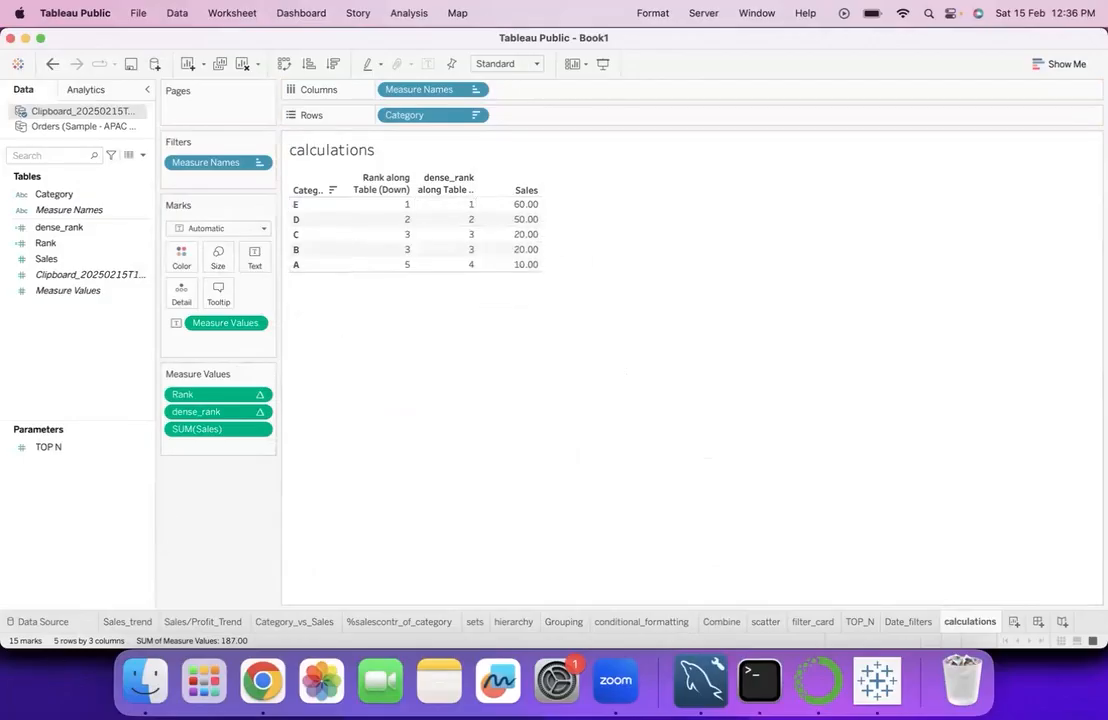
pyautogui.moveTo(541, 244)
pyautogui.mouseDown()
pyautogui.moveTo(554, 245)
pyautogui.moveTo(543, 269)
pyautogui.mouseUp()
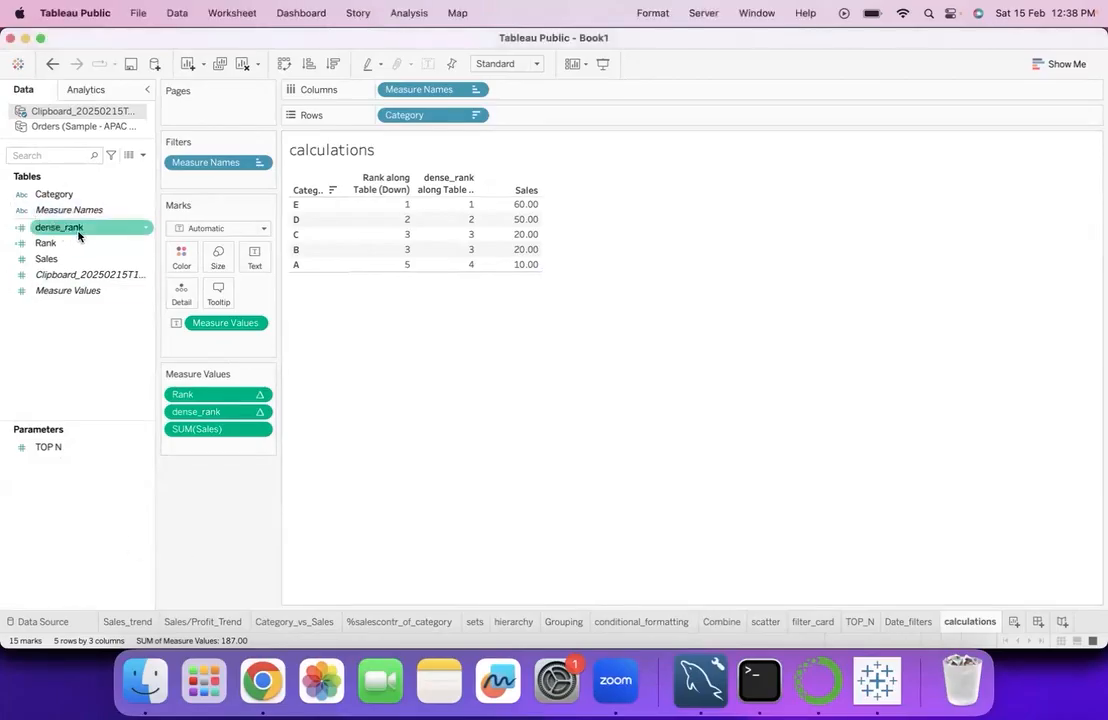
# - Create a calculated field from dense_rank and name it rank_modified
pyautogui.click(140, 231)
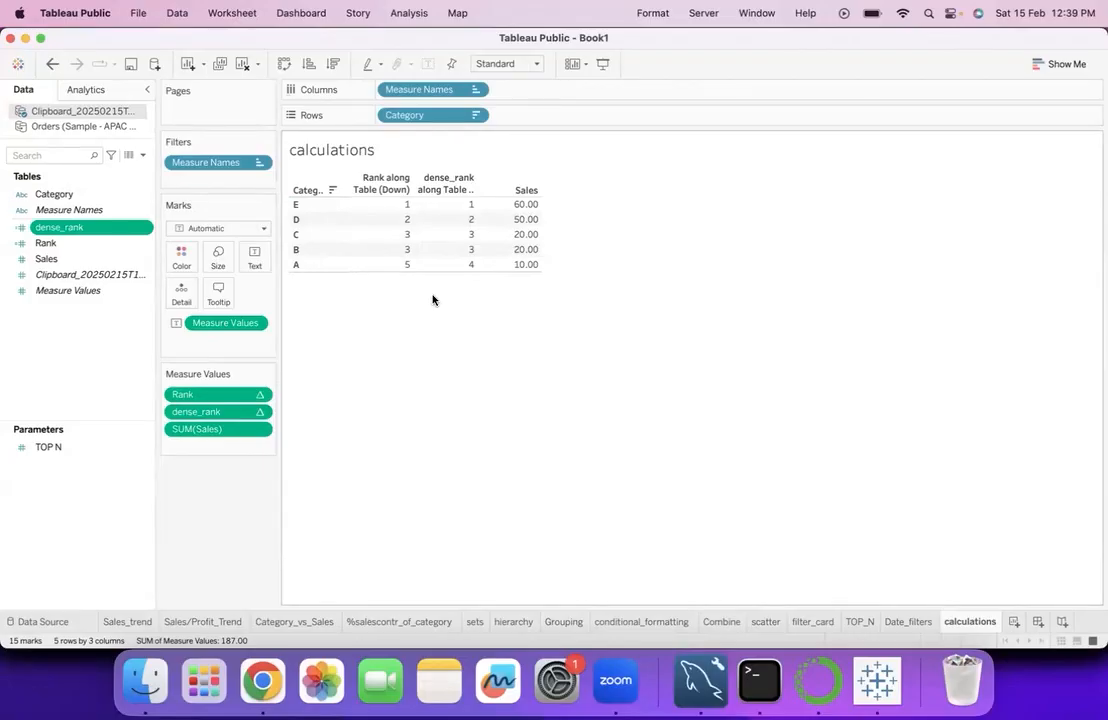
pyautogui.rightClick(146, 228)
pyautogui.moveTo(218, 373)
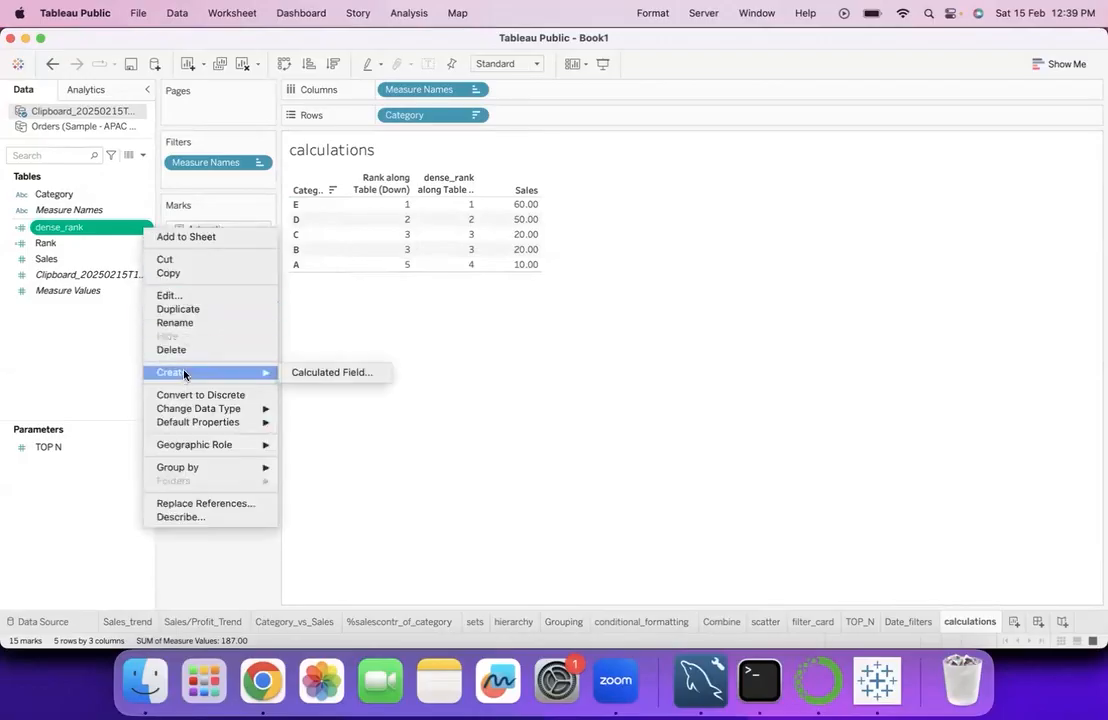
pyautogui.click(330, 372)
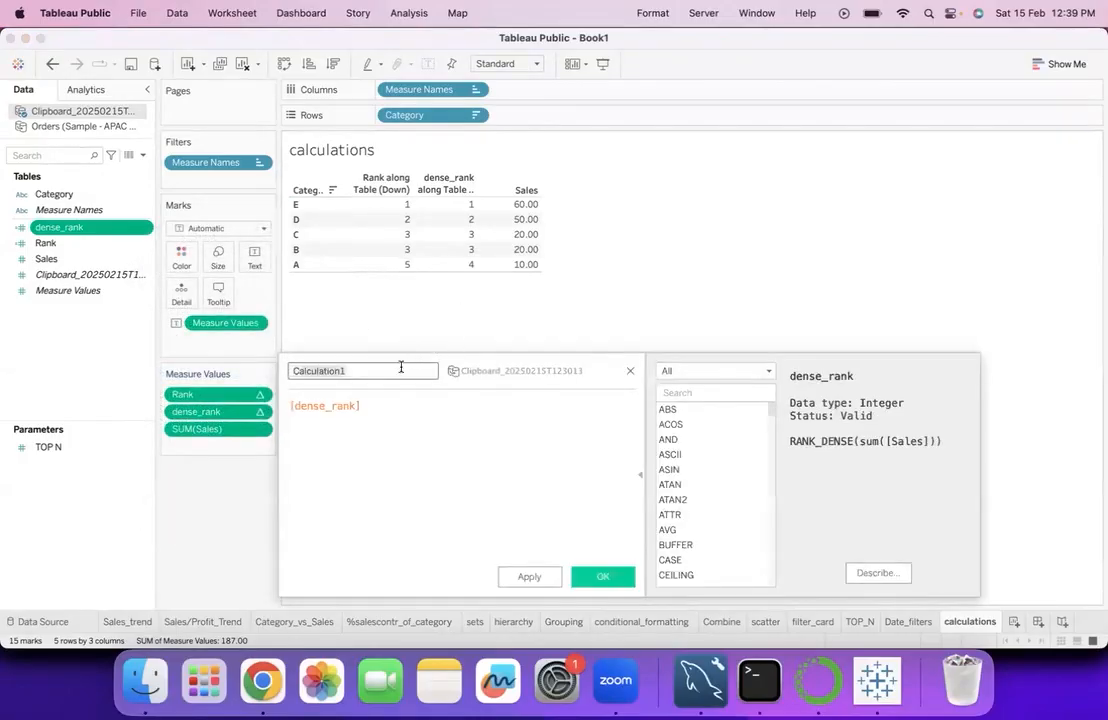
pyautogui.write('ra')
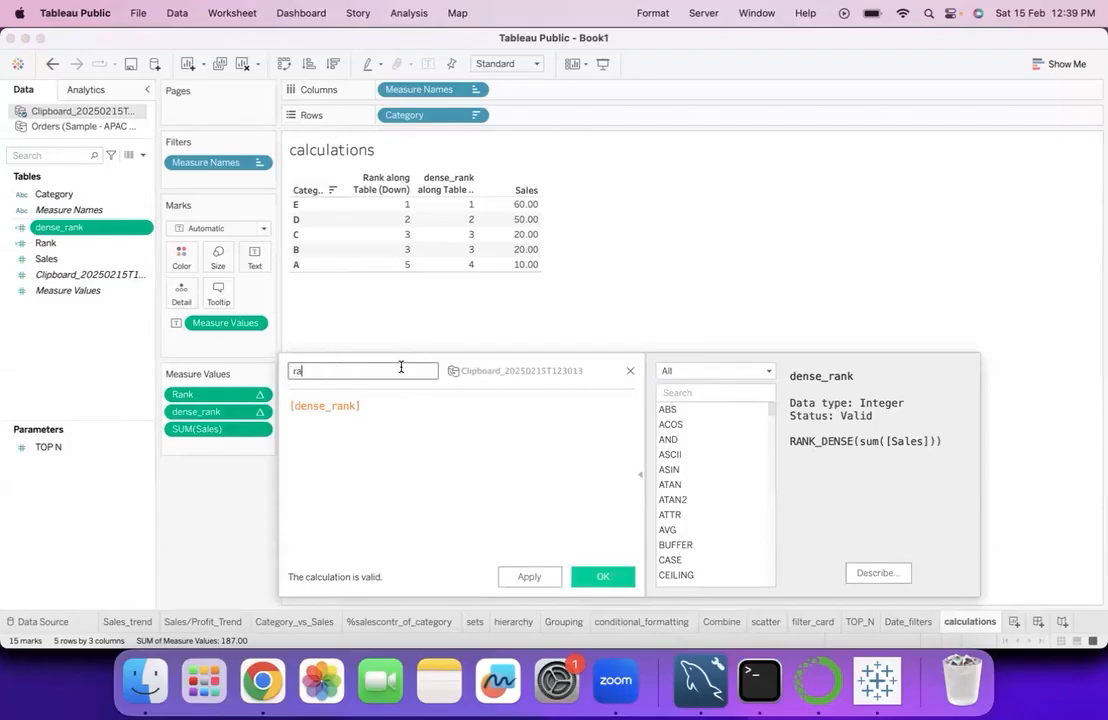
pyautogui.write('nk_modified')
# - Replace the rank_modified formula with RANK_MODIFIED applied to the SUM of Sales from the clipboard source, and save it
pyautogui.click(392, 399)
pyautogui.press('super+a')
pyautogui.write('e')
pyautogui.press('BackSpace')
pyautogui.write('rank')
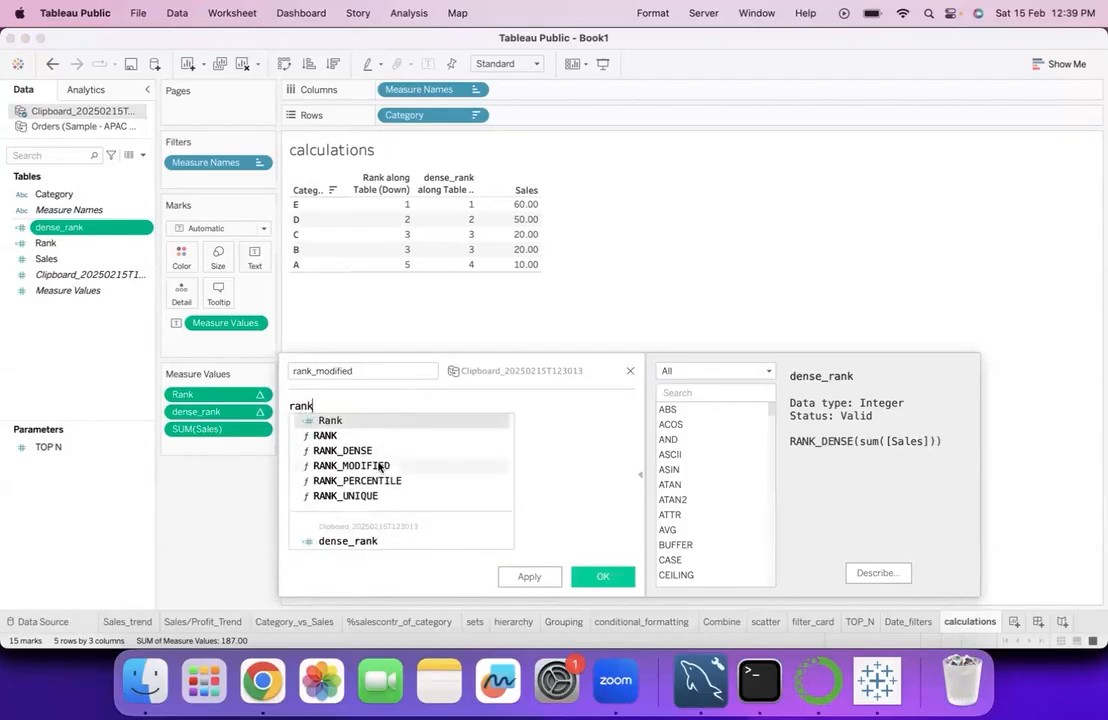
pyautogui.click(380, 467)
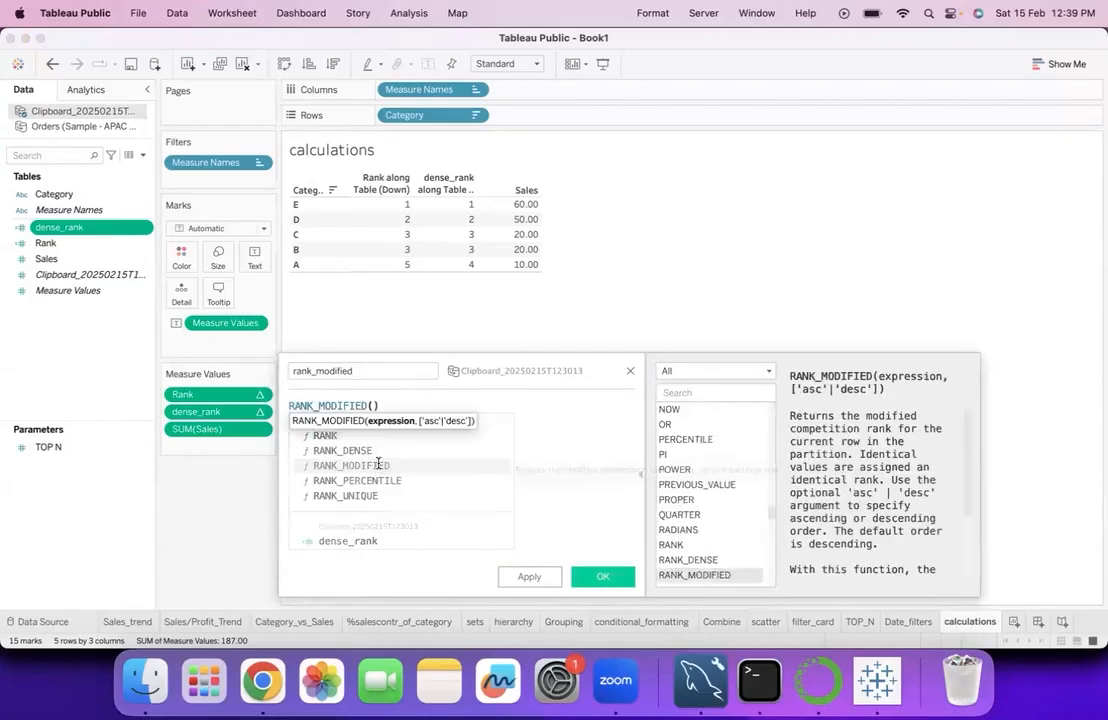
pyautogui.write('sum')
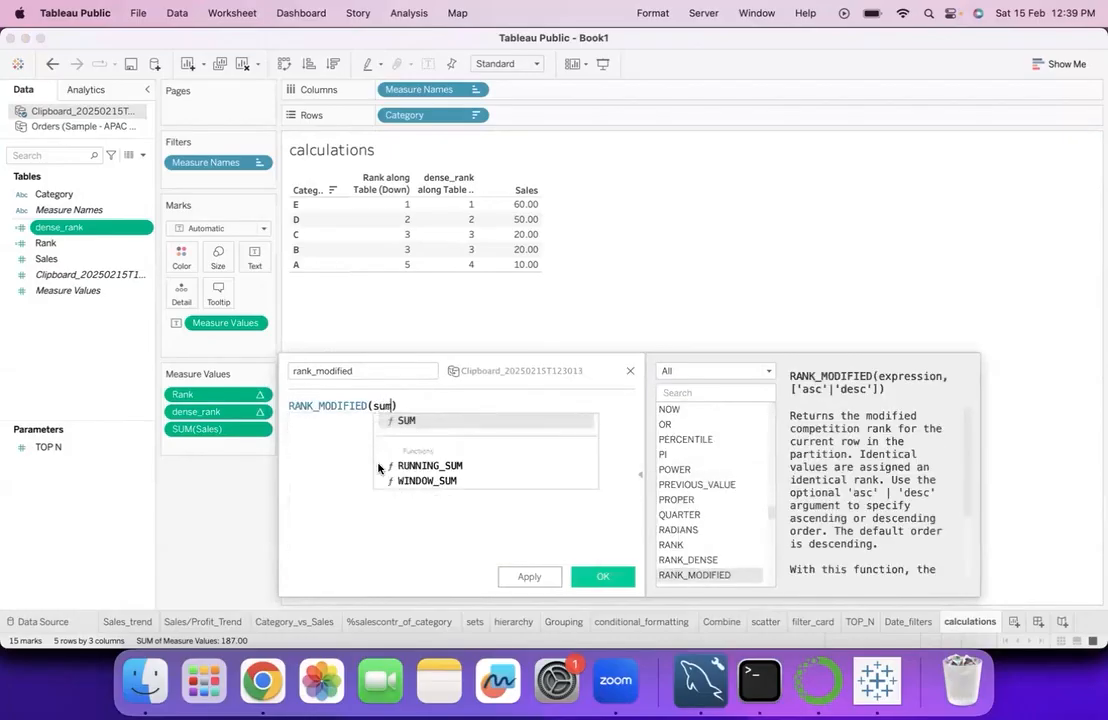
pyautogui.click(425, 421)
pyautogui.write('sa')
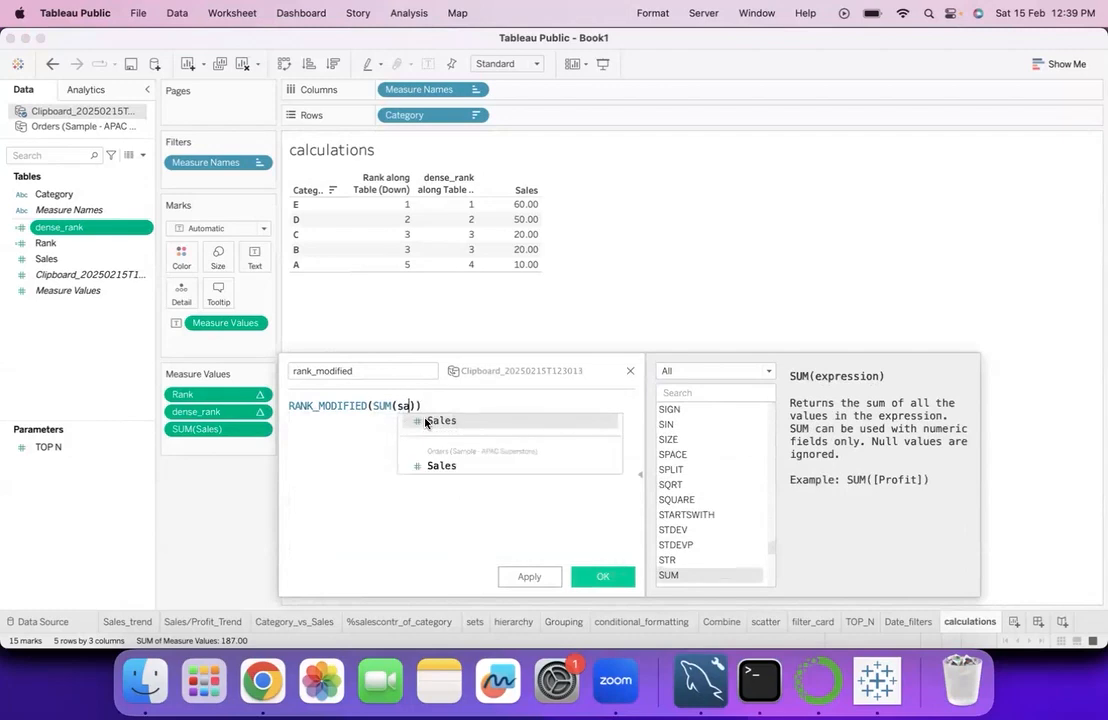
pyautogui.click(425, 421)
pyautogui.click(603, 578)
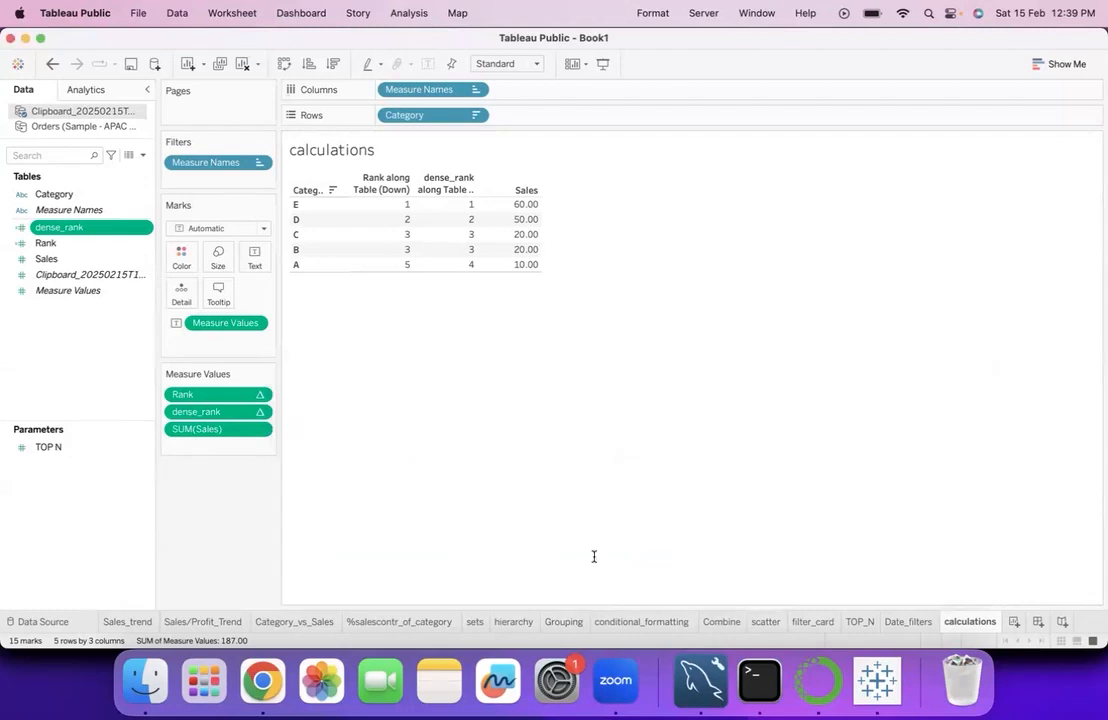
# - Add rank_modified to the table between dense_rank and Sales, and format it as a custom number with no decimal places
pyautogui.moveTo(78, 259); pyautogui.dragTo(438, 225)
pyautogui.moveTo(212, 445); pyautogui.dragTo(211, 423)
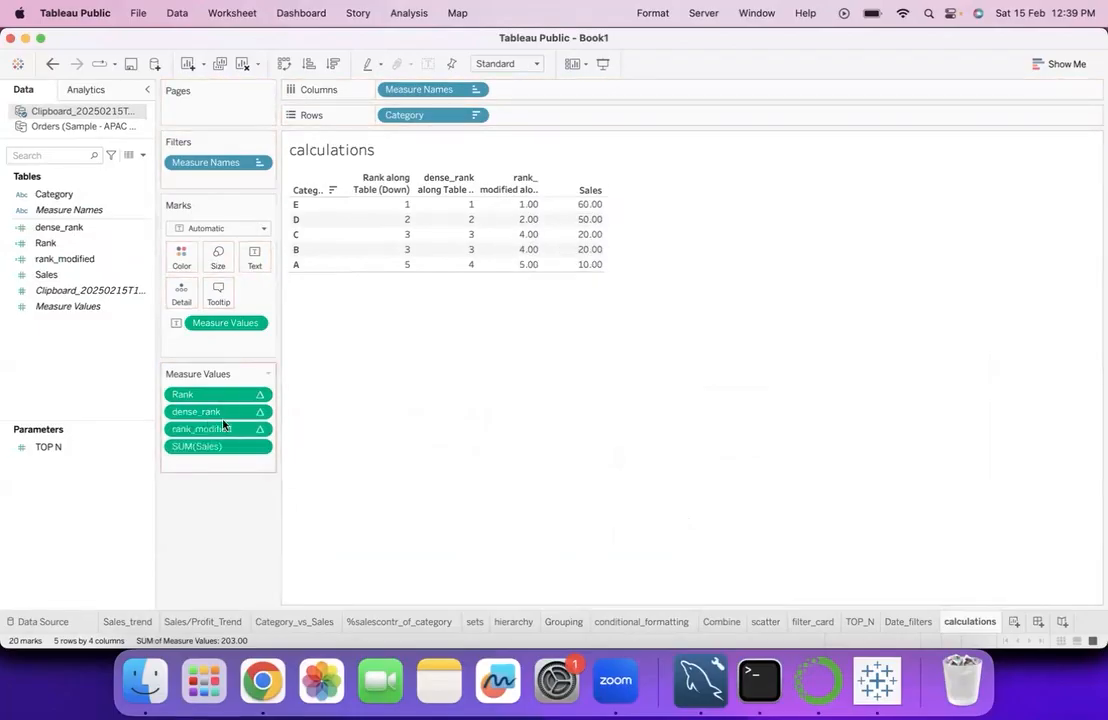
pyautogui.click(262, 430)
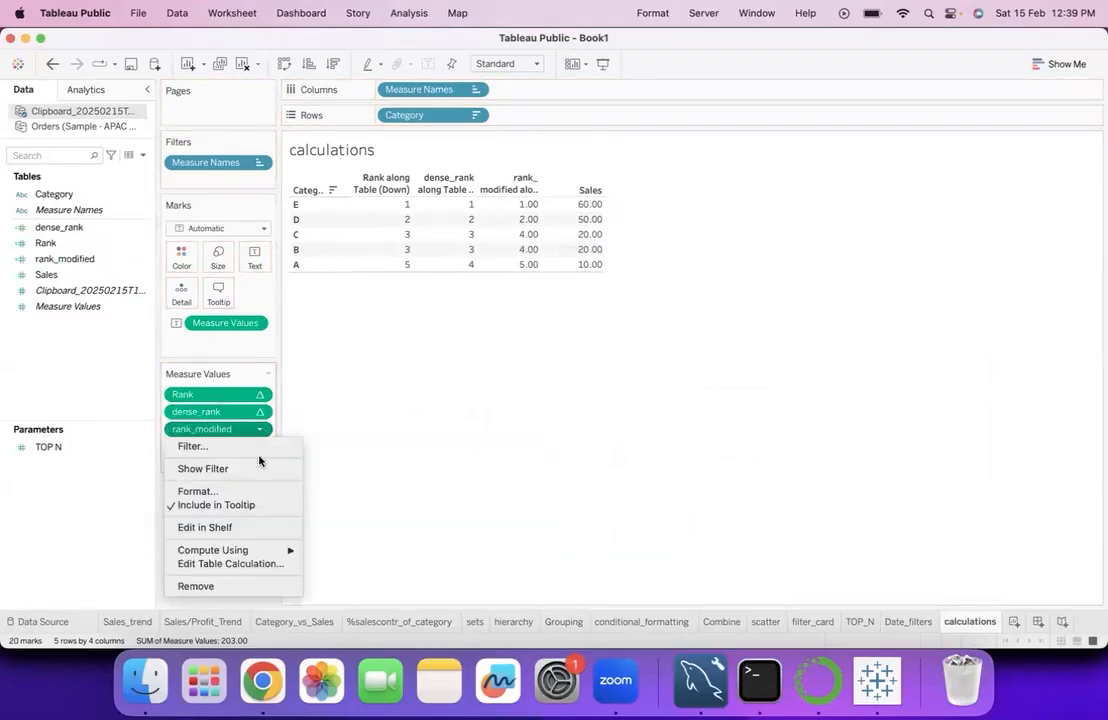
pyautogui.click(232, 491)
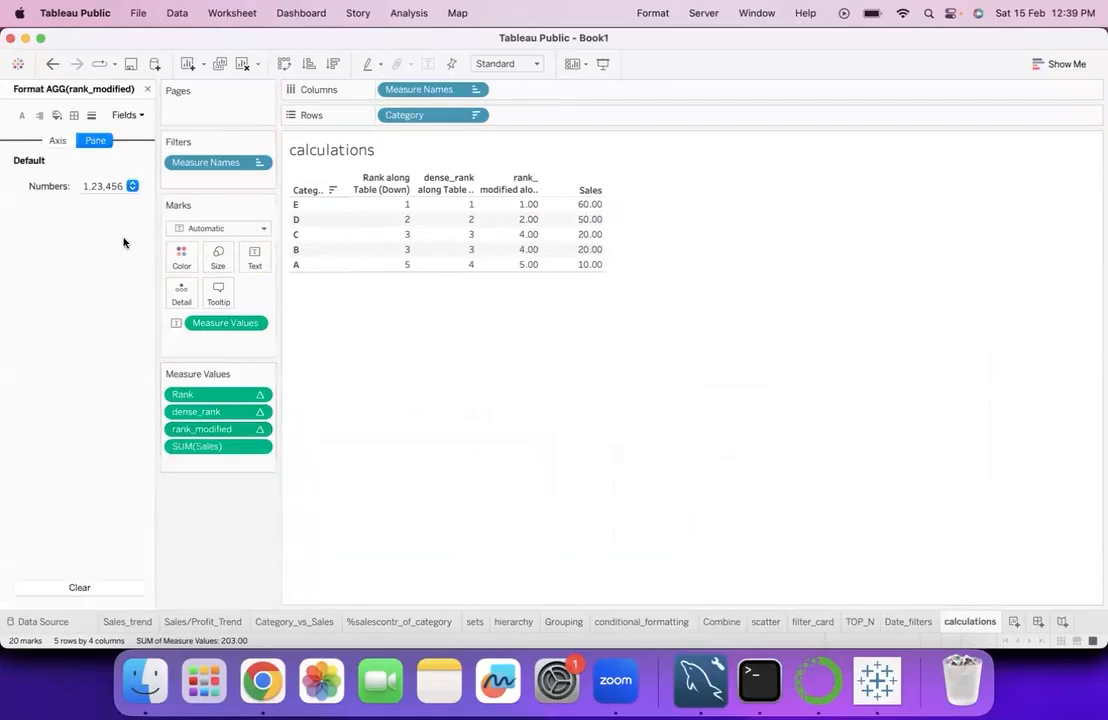
pyautogui.click(131, 186)
pyautogui.click(134, 246)
pyautogui.click(279, 247)
pyautogui.click(279, 247)
pyautogui.click(357, 548)
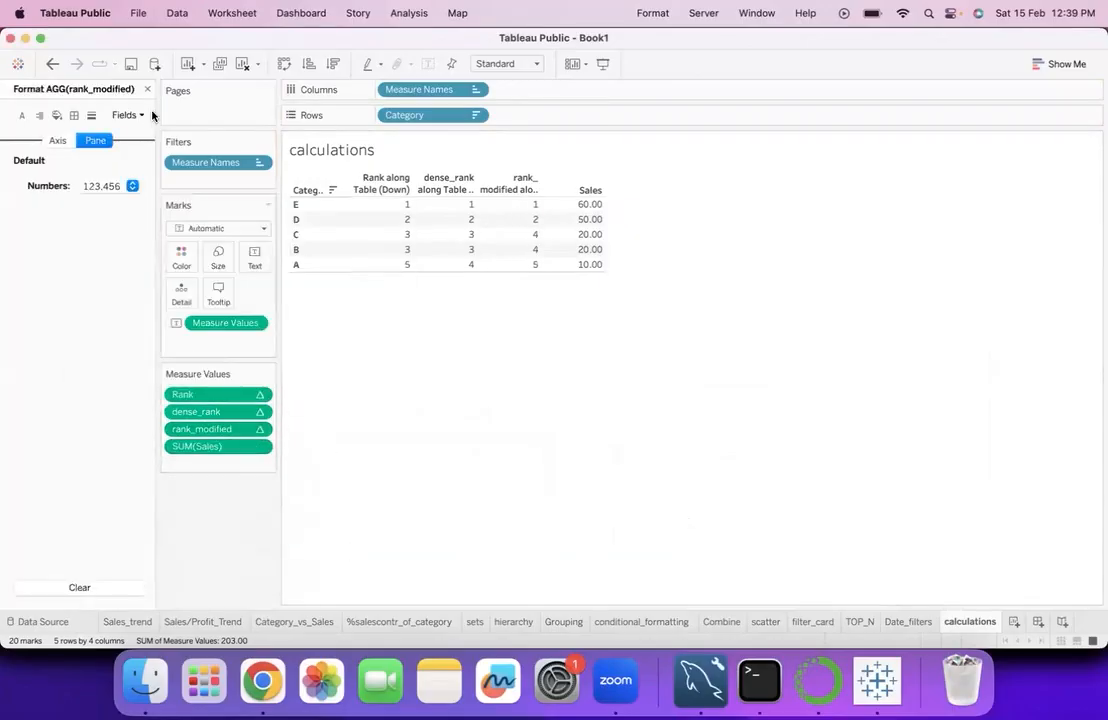
pyautogui.click(147, 89)
pyautogui.click(515, 205)
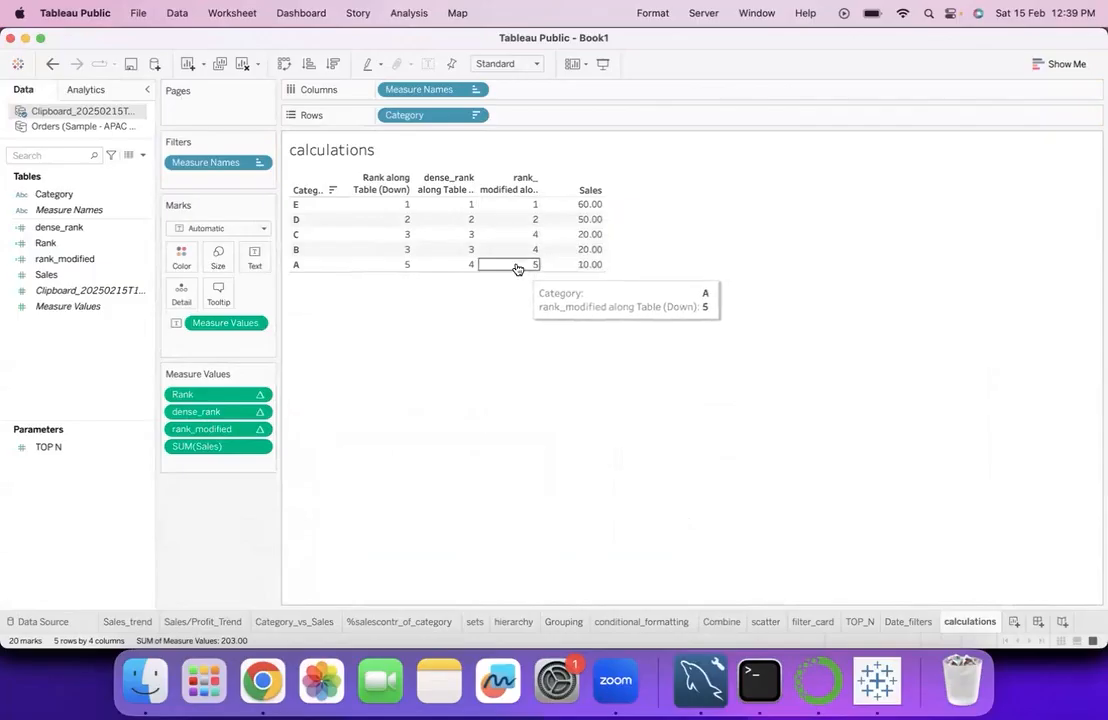
pyautogui.click(525, 210)
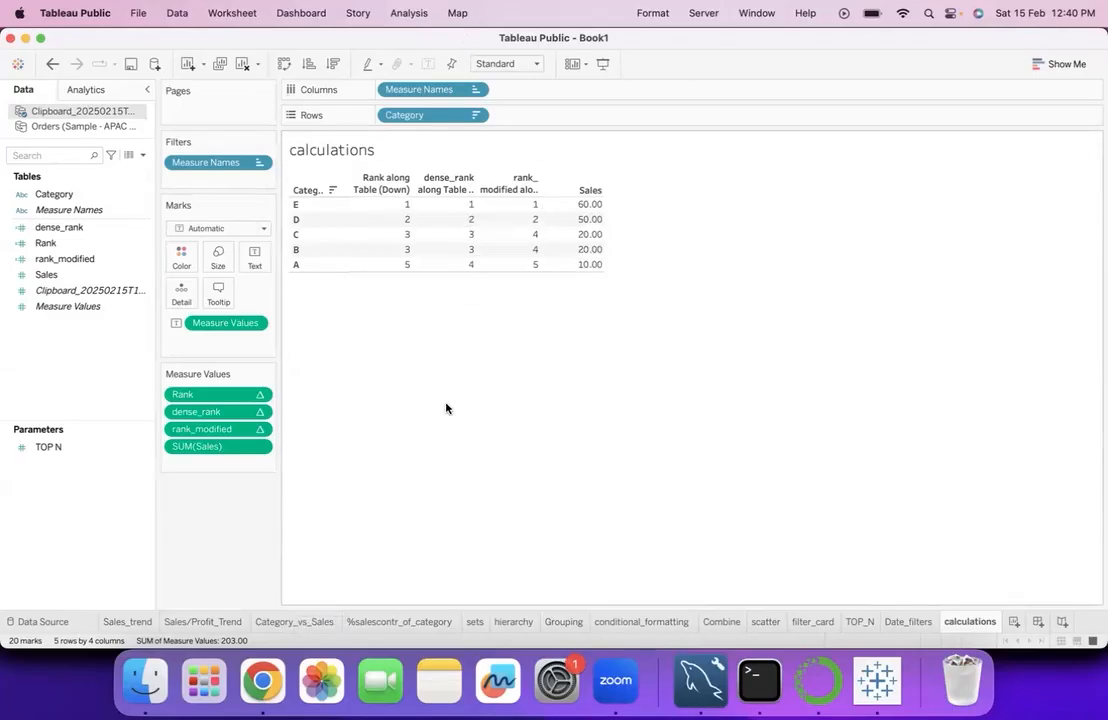
# - Create another calculated field from dense_rank and name it rankunique
pyautogui.rightClick(143, 234)
pyautogui.moveTo(210, 376)
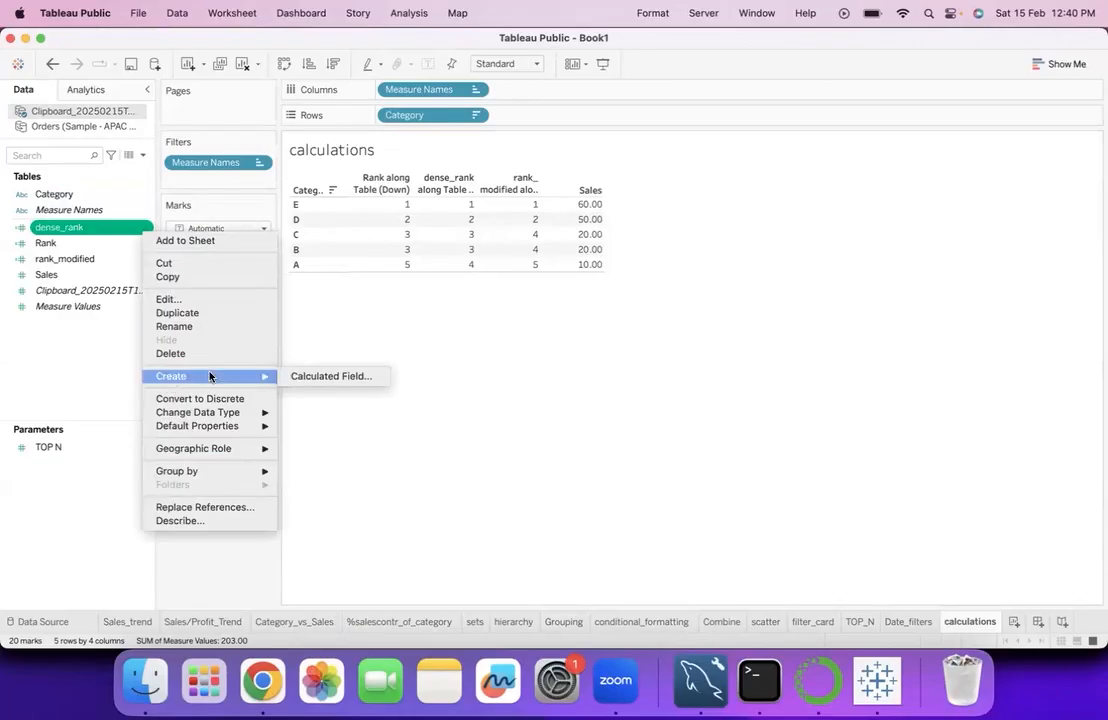
pyautogui.click(330, 376)
pyautogui.click(358, 368)
pyautogui.doubleClick(372, 370)
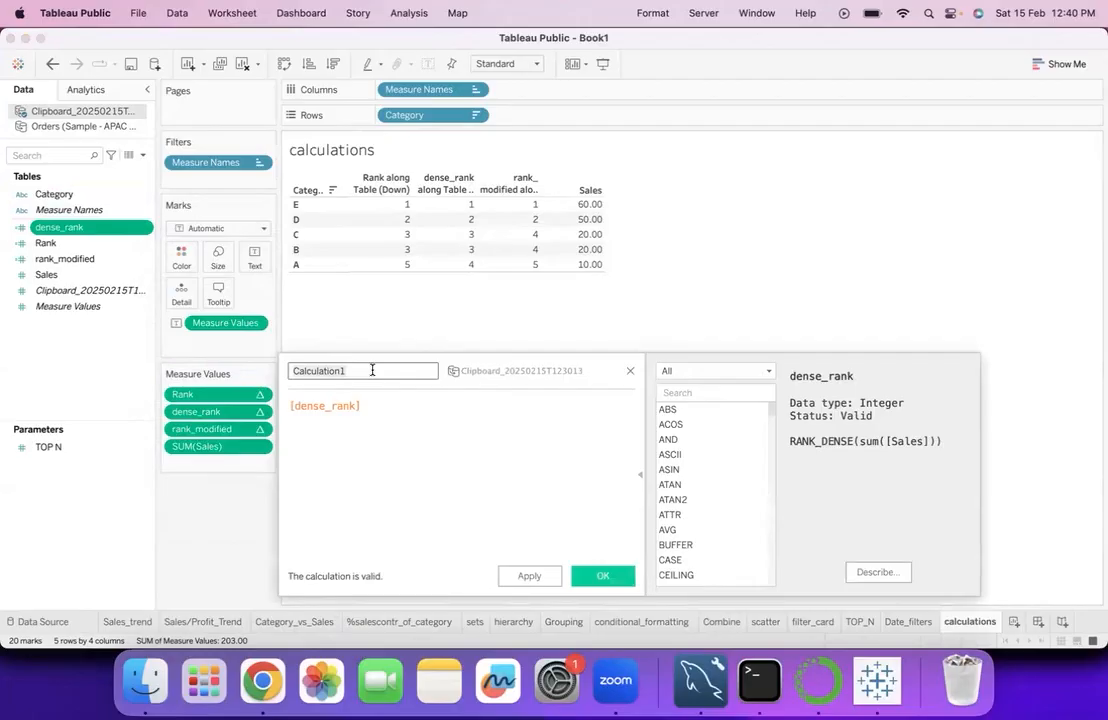
# - Replace the rankunique formula with RANK_UNIQUE applied to the SUM of Sales from the clipboard source, and save it
pyautogui.write('rankunique')
pyautogui.tripleClick(372, 404)
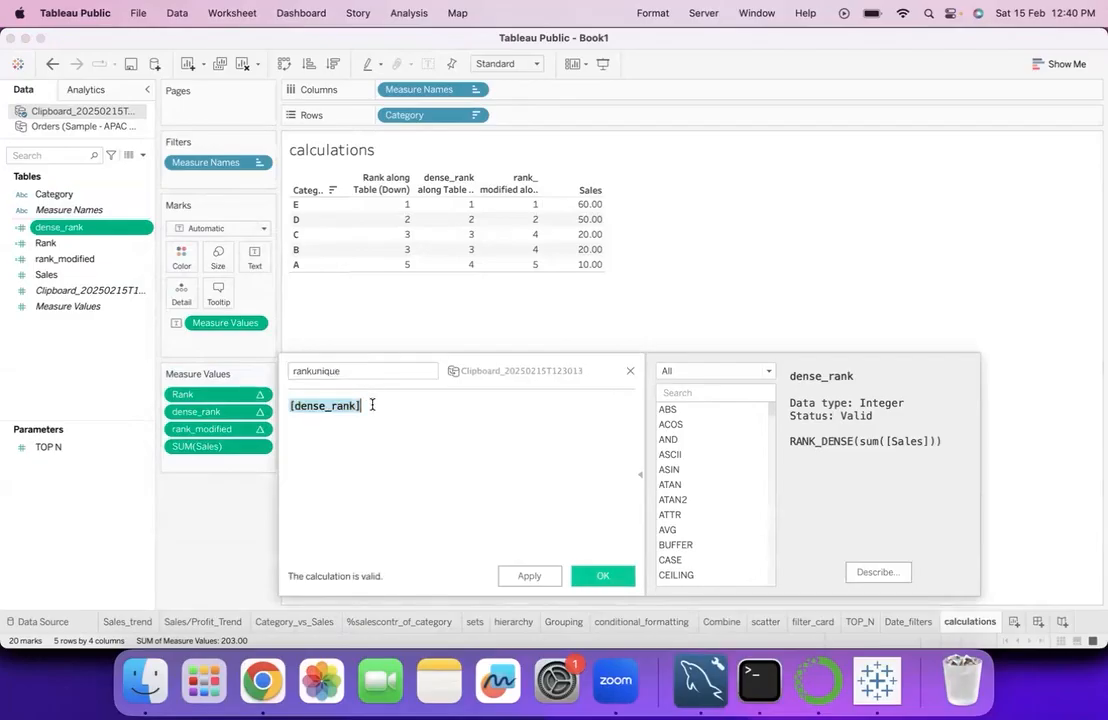
pyautogui.write('rank')
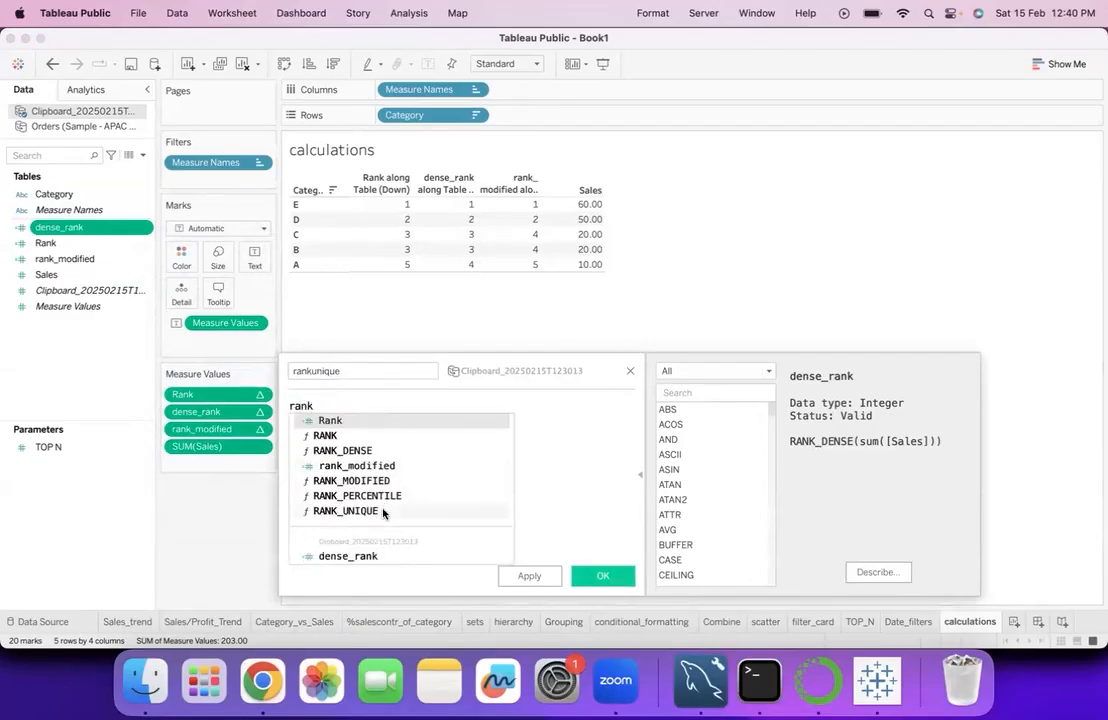
pyautogui.click(350, 512)
pyautogui.write('sum')
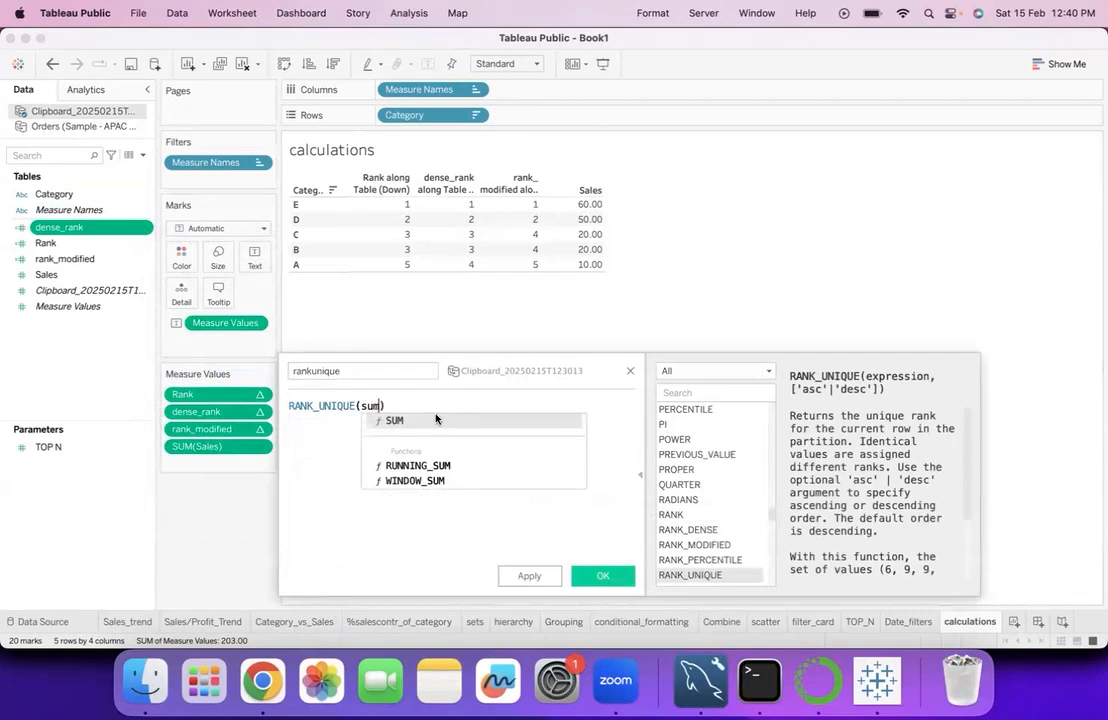
pyautogui.click(431, 421)
pyautogui.write('sa')
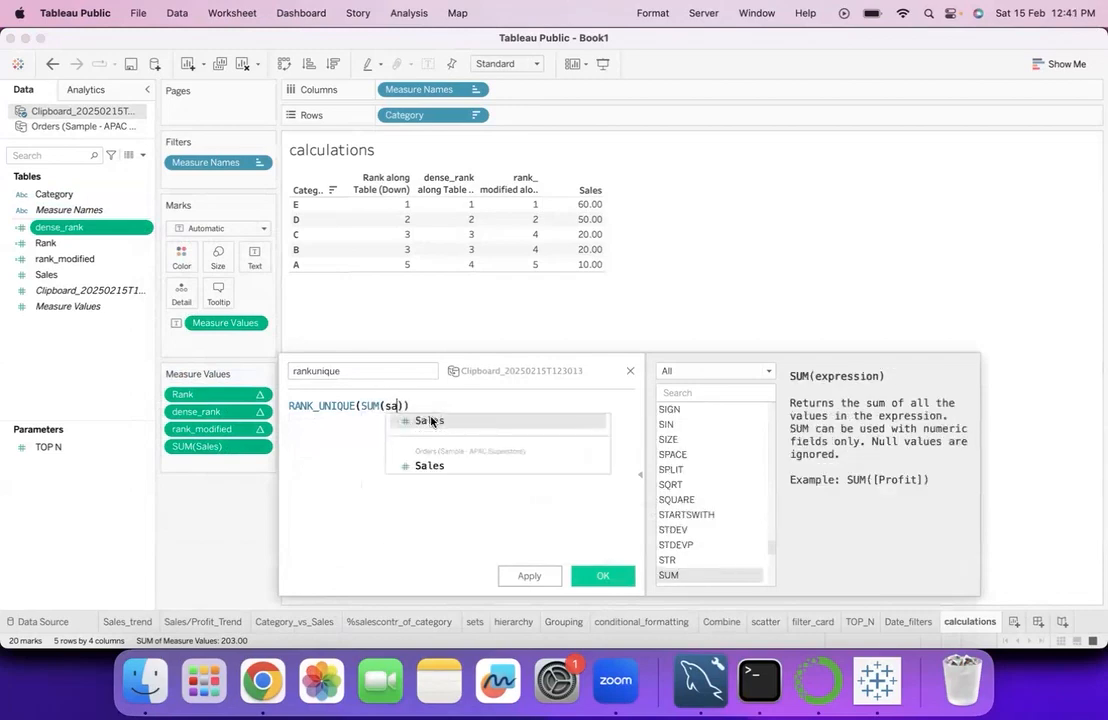
pyautogui.click(431, 421)
pyautogui.click(604, 576)
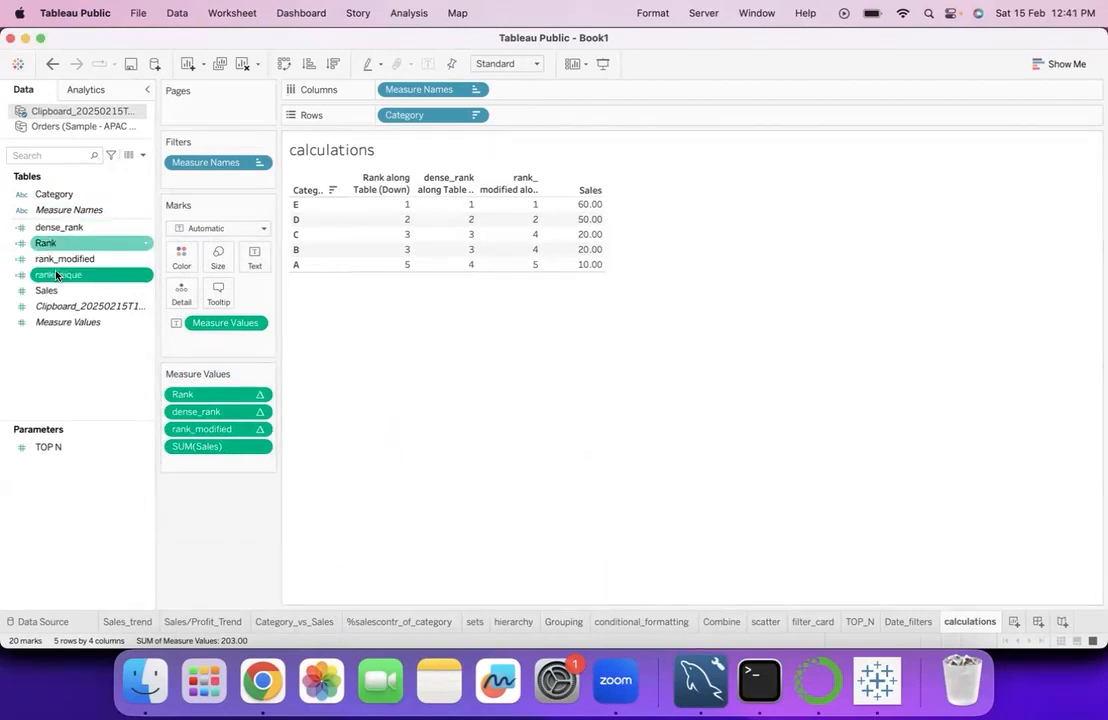
# - Add rankunique to the table between rank_modified and Sales, and format it as a custom number with no decimal places
pyautogui.moveTo(173, 275); pyautogui.dragTo(462, 218)
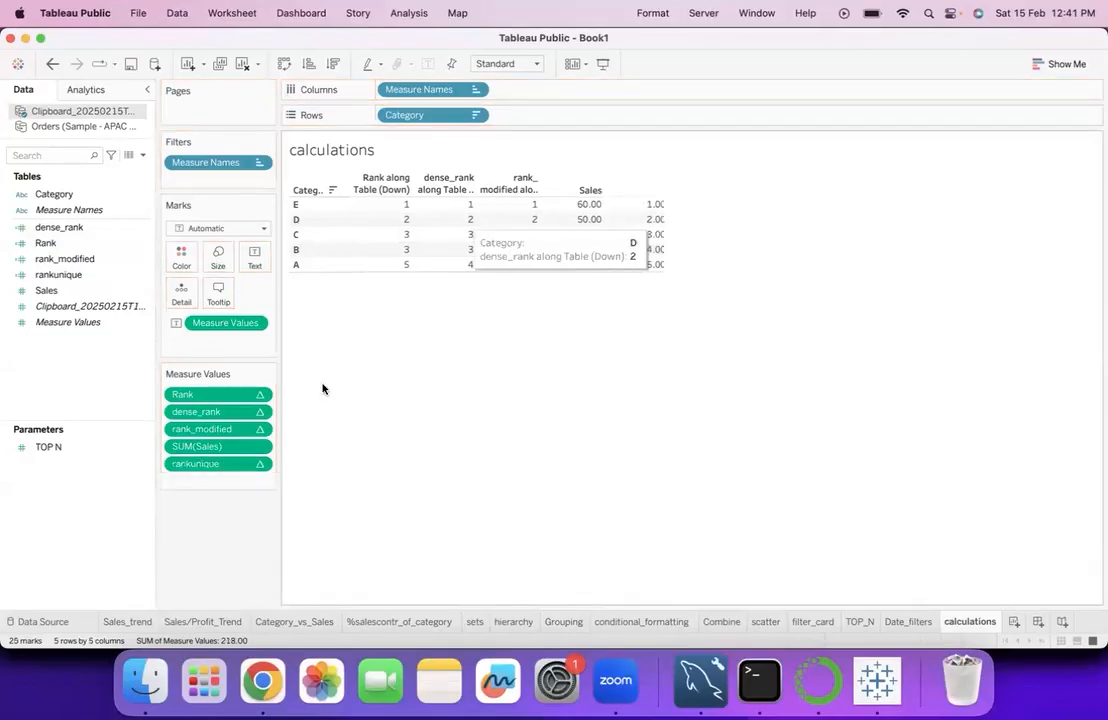
pyautogui.moveTo(226, 469); pyautogui.dragTo(220, 441)
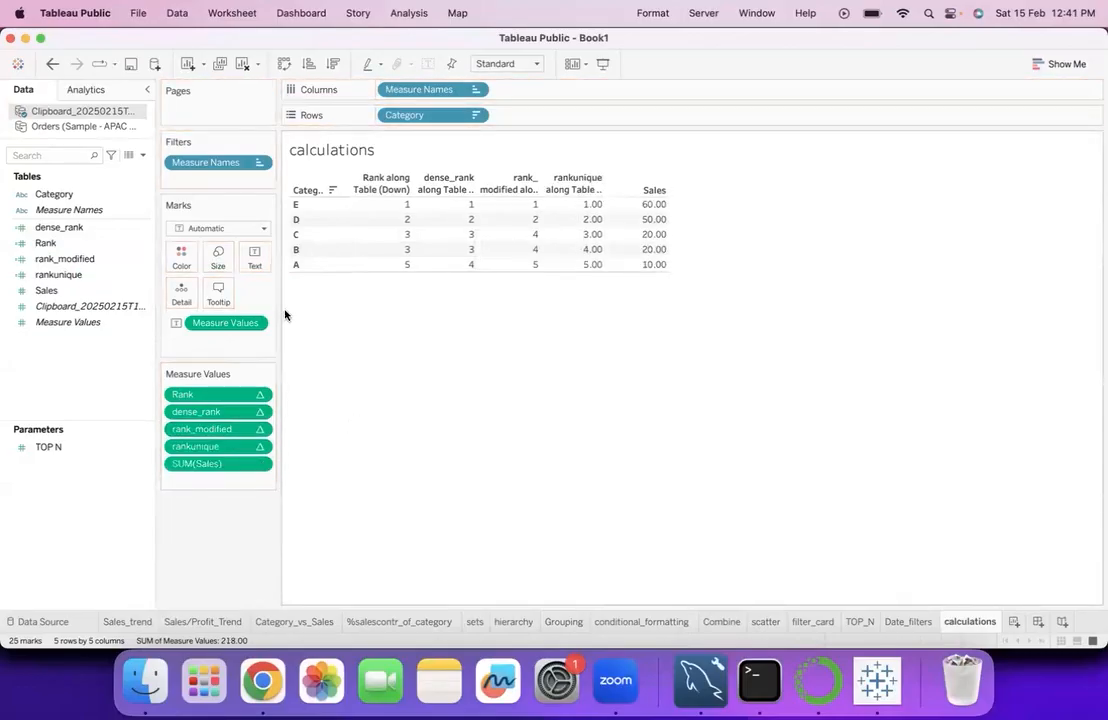
pyautogui.click(260, 447)
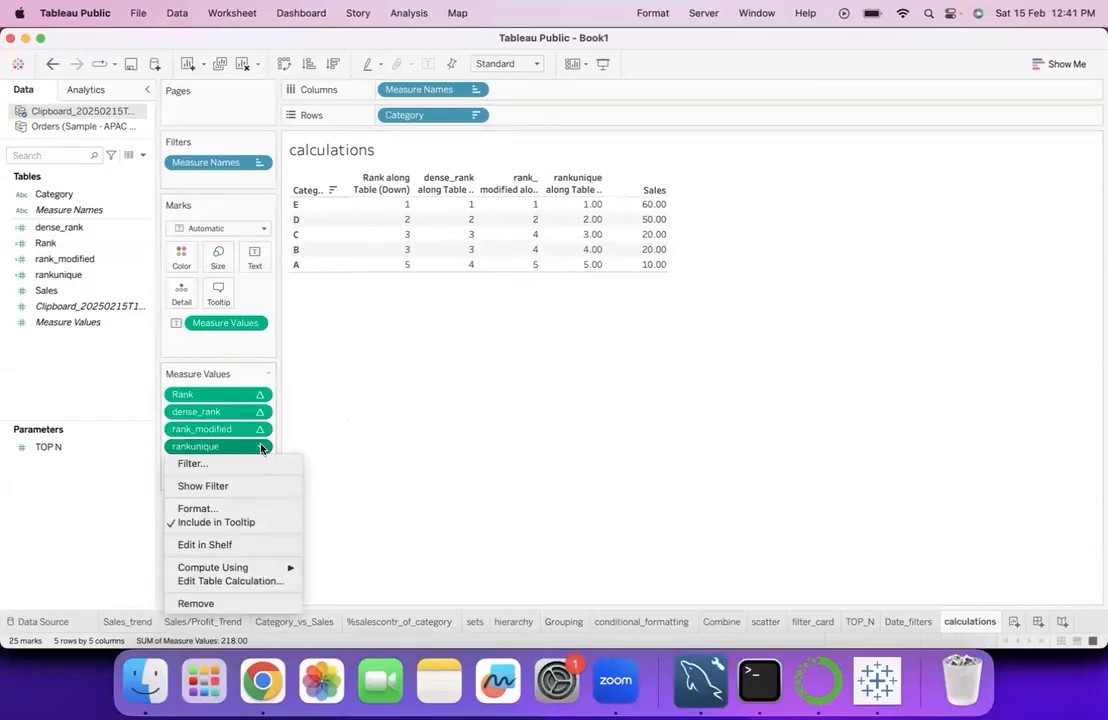
pyautogui.click(238, 509)
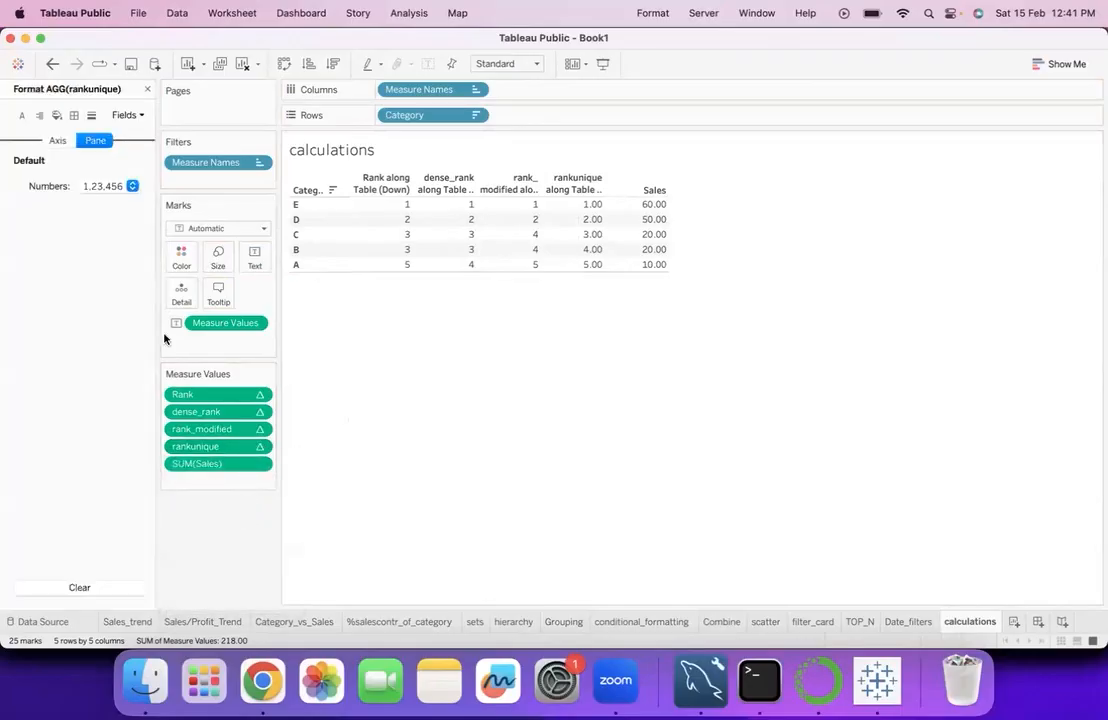
pyautogui.click(118, 184)
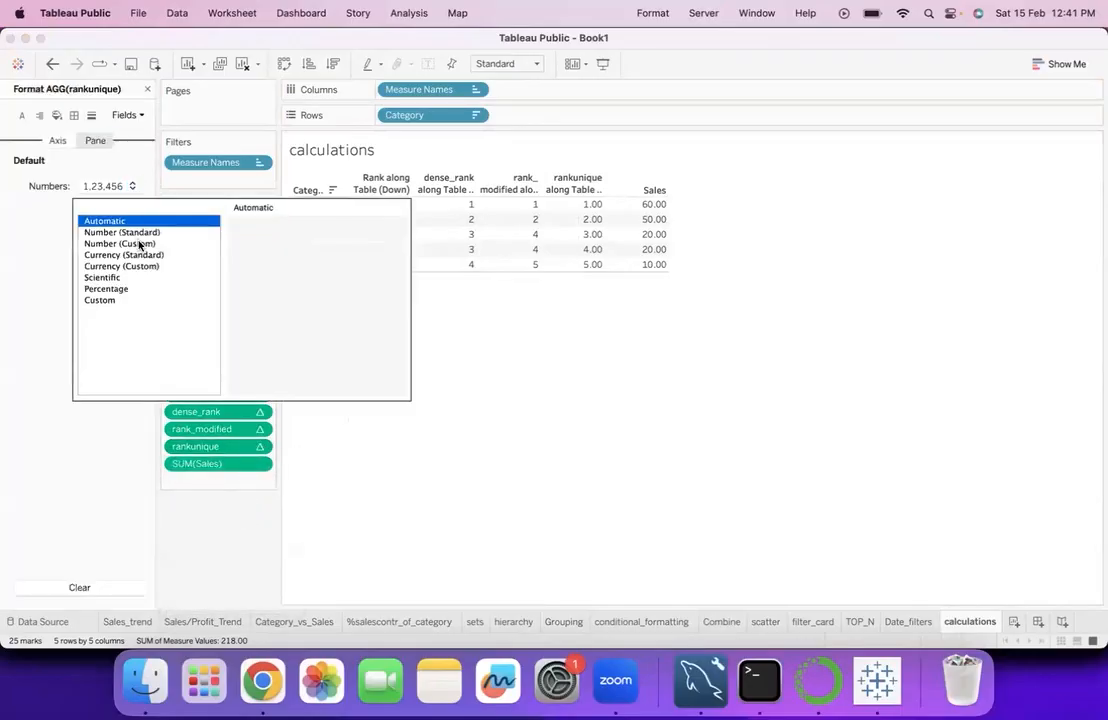
pyautogui.click(140, 245)
pyautogui.doubleClick(277, 248)
pyautogui.click(403, 420)
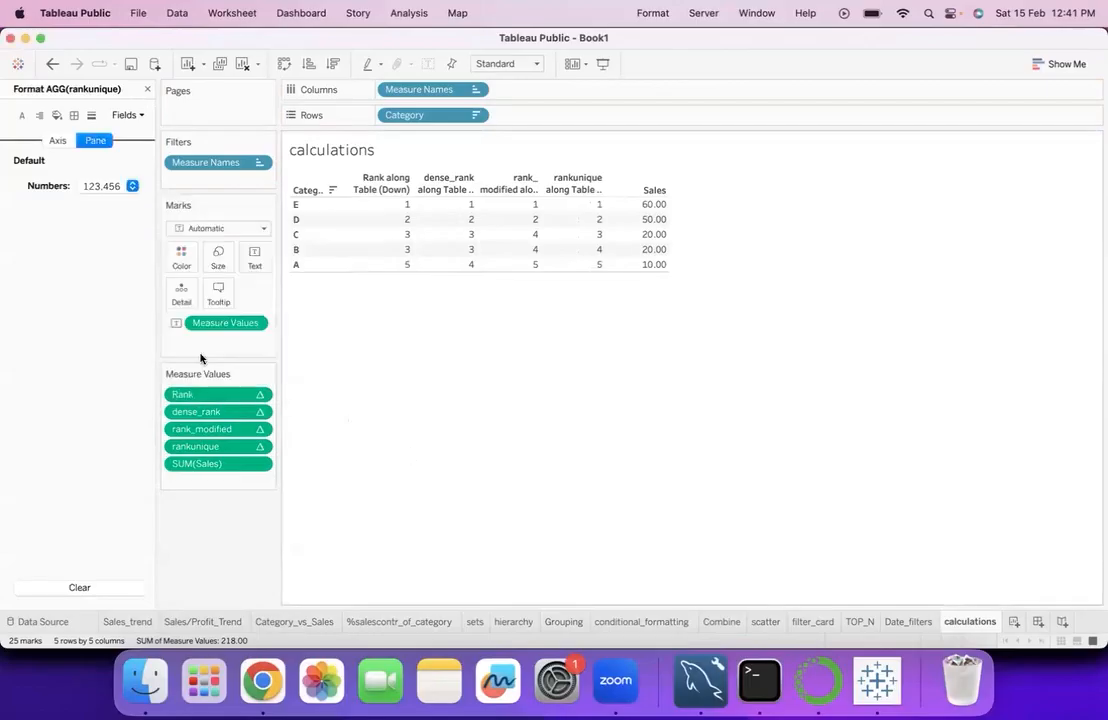
pyautogui.click(147, 89)
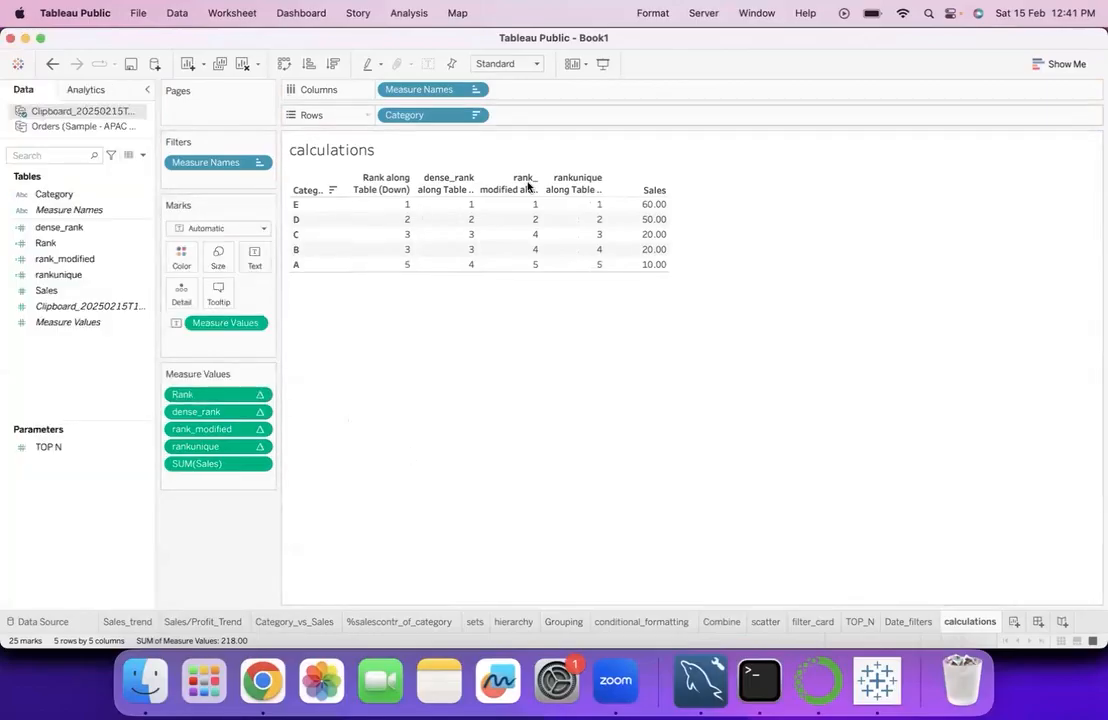